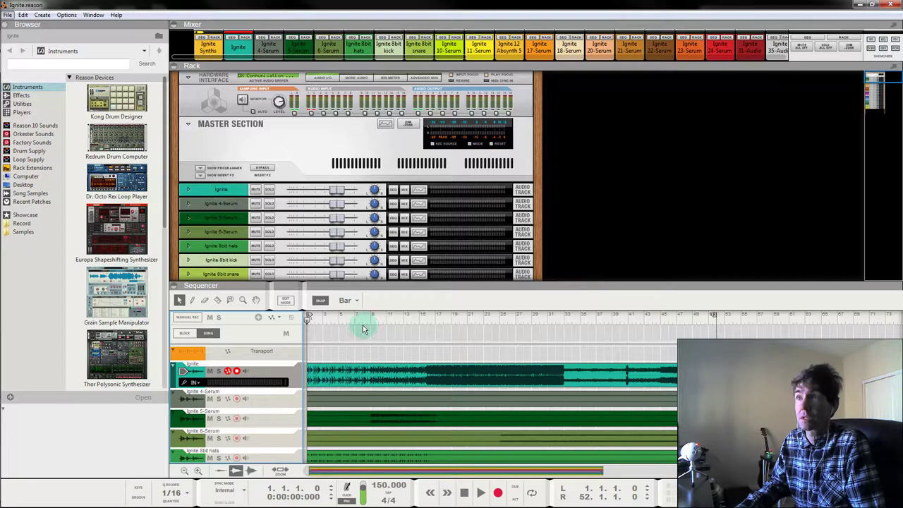
Play the song from the beginning in the sequencer.
{"action": "key", "text": "alt+space"}
{"action": "left_click", "coordinate": [331, 323]}
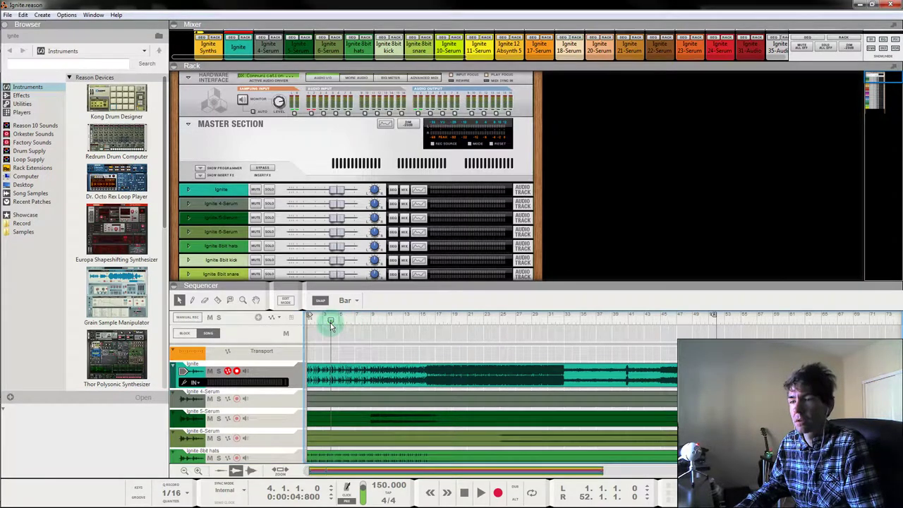
{"action": "key", "text": "space"}
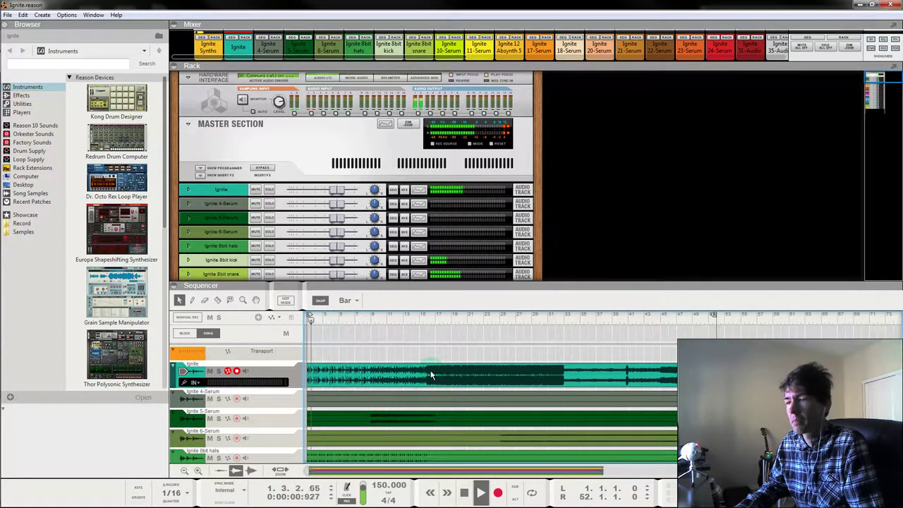
{"action": "scroll", "coordinate": [428, 387], "scroll_direction": "down", "scroll_amount": 2}
{"action": "scroll", "coordinate": [428, 387], "scroll_direction": "up", "scroll_amount": 1}
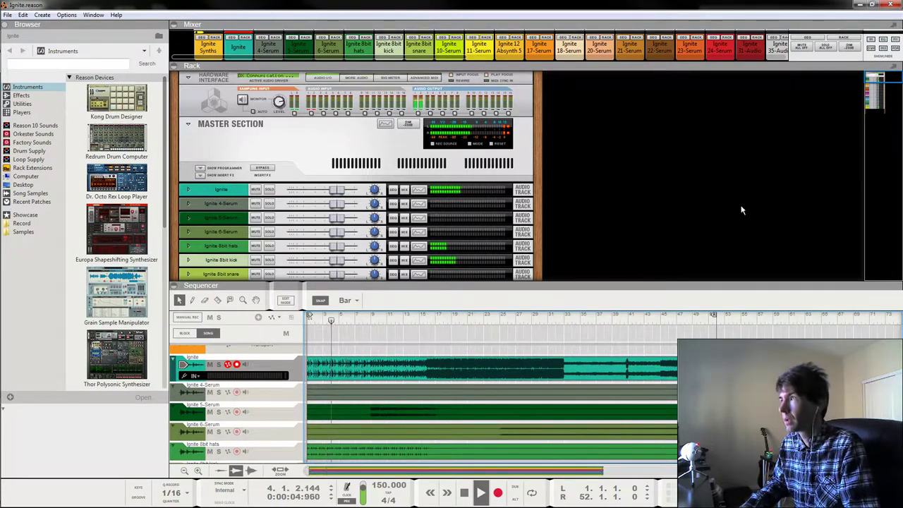
Lower the mixer's master level to about -6.32 dB and show the sequencer alone at full height.
{"action": "key", "text": "F5+F6+F7"}
{"action": "left_click", "coordinate": [826, 58]}
{"action": "left_click_drag", "start_coordinate": [824, 70], "coordinate": [828, 78]}
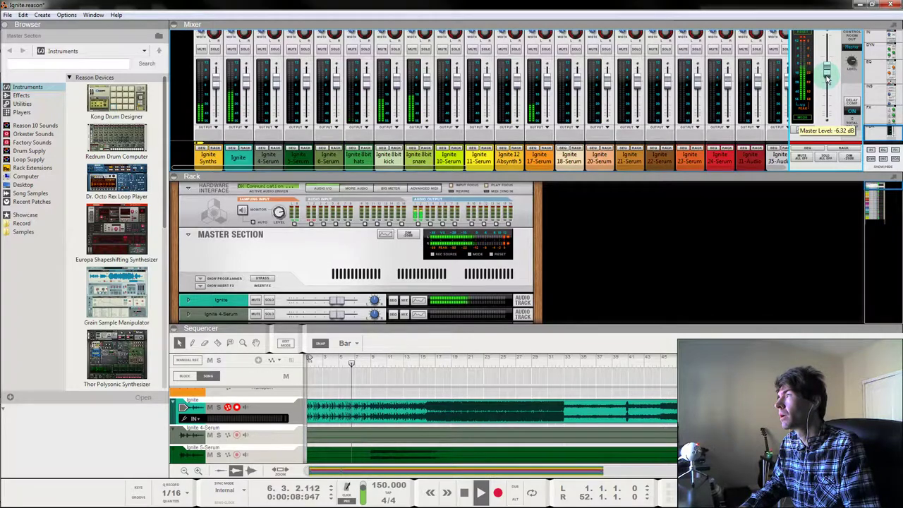
{"action": "left_click", "coordinate": [669, 286]}
{"action": "key", "text": "F7"}
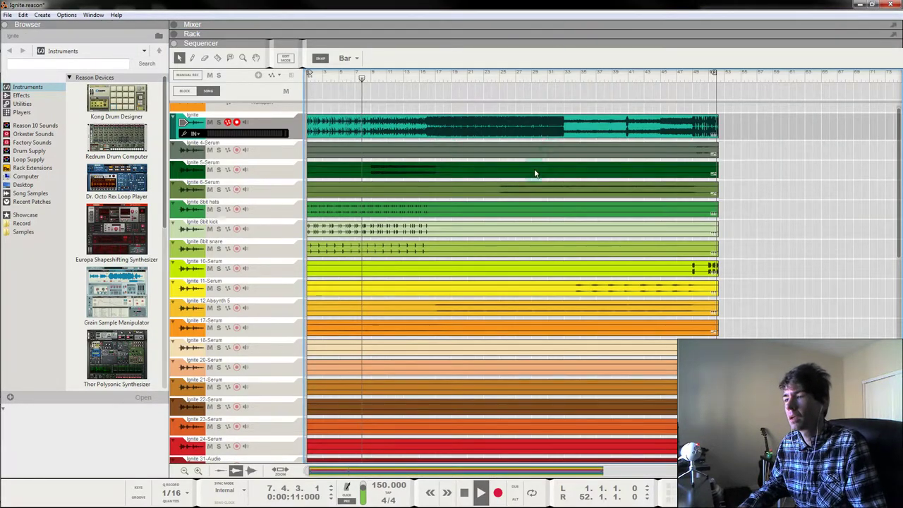
Compare the mix with the Ignite Synths and Ignite Serum tracks each muted and unmuted in turn.
{"action": "scroll", "coordinate": [414, 278], "scroll_direction": "down", "scroll_amount": 15}
{"action": "scroll", "coordinate": [418, 323], "scroll_direction": "down", "scroll_amount": 5}
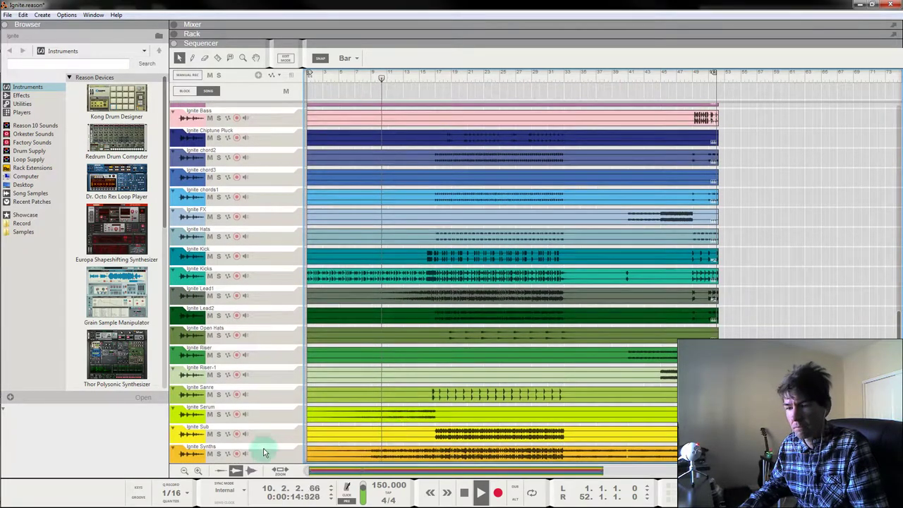
{"action": "left_click", "coordinate": [210, 454]}
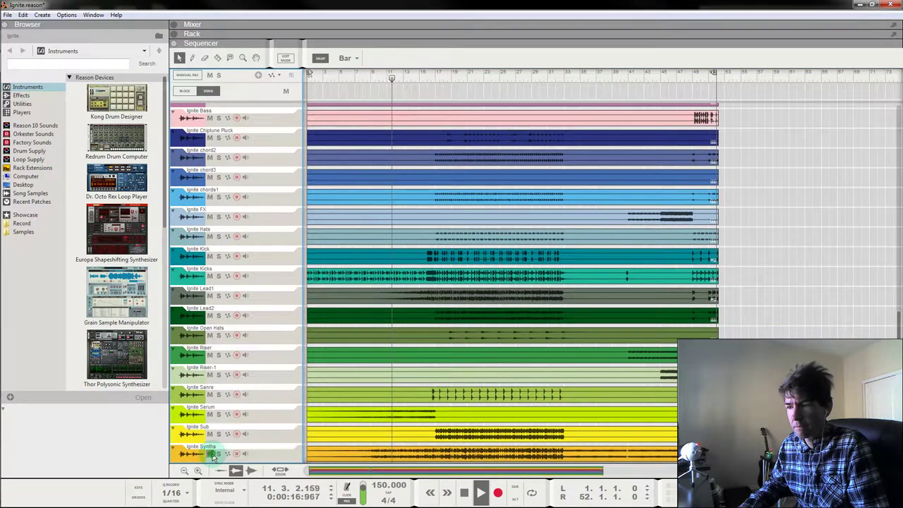
{"action": "left_click", "coordinate": [210, 454]}
{"action": "left_click", "coordinate": [208, 417]}
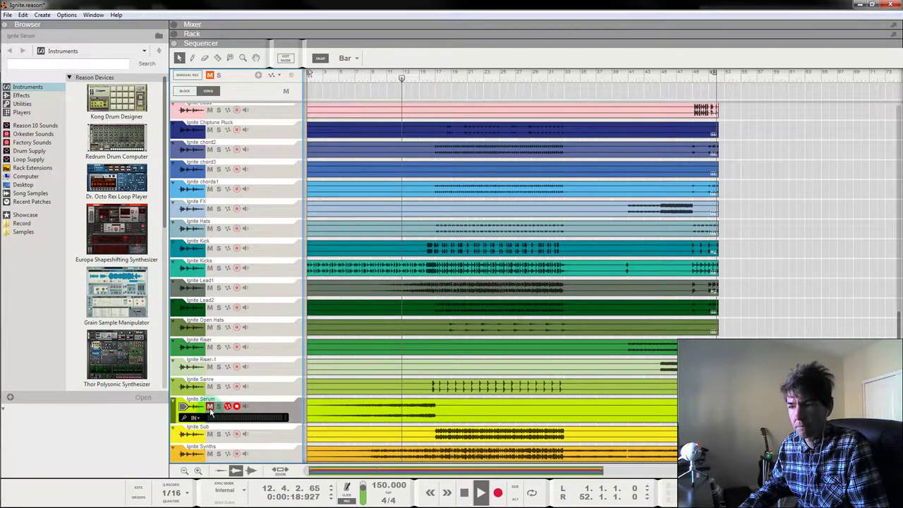
{"action": "left_click", "coordinate": [209, 408]}
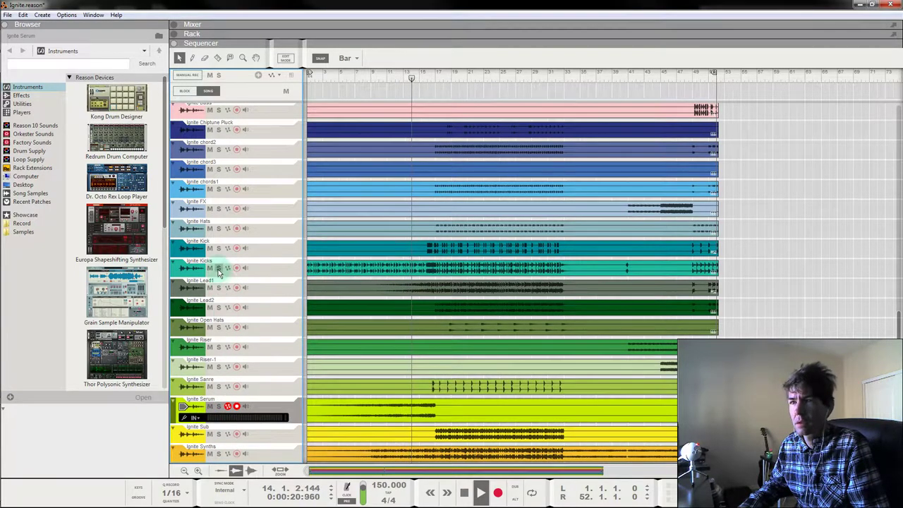
Compare playback with the Ignite 5-Serum track muted and unmuted, and stop the song.
{"action": "scroll", "coordinate": [219, 271], "scroll_direction": "up", "scroll_amount": 15}
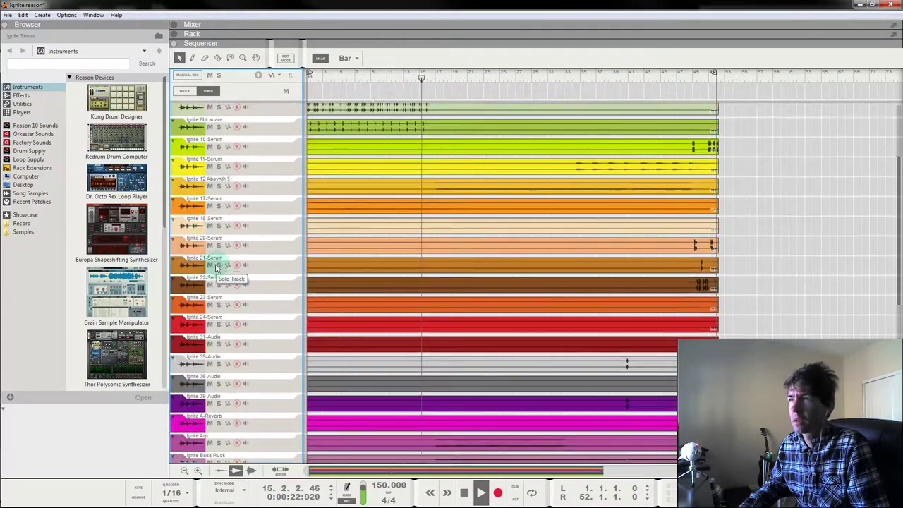
{"action": "scroll", "coordinate": [217, 268], "scroll_direction": "up", "scroll_amount": 5}
{"action": "left_click", "coordinate": [209, 168]}
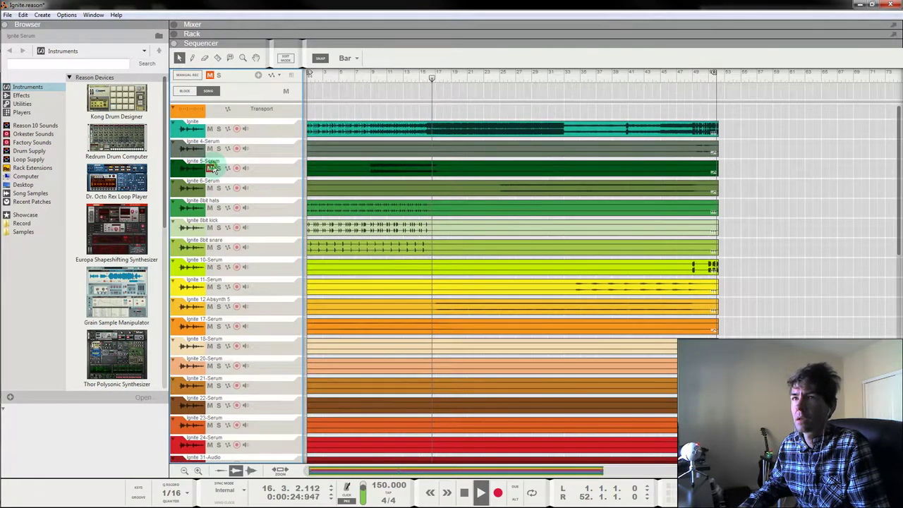
{"action": "left_click", "coordinate": [209, 168]}
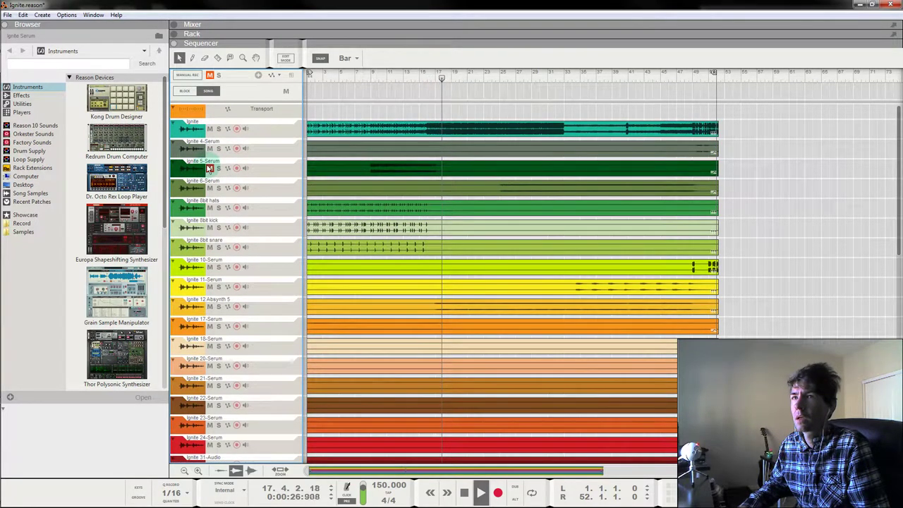
{"action": "key", "text": "space"}
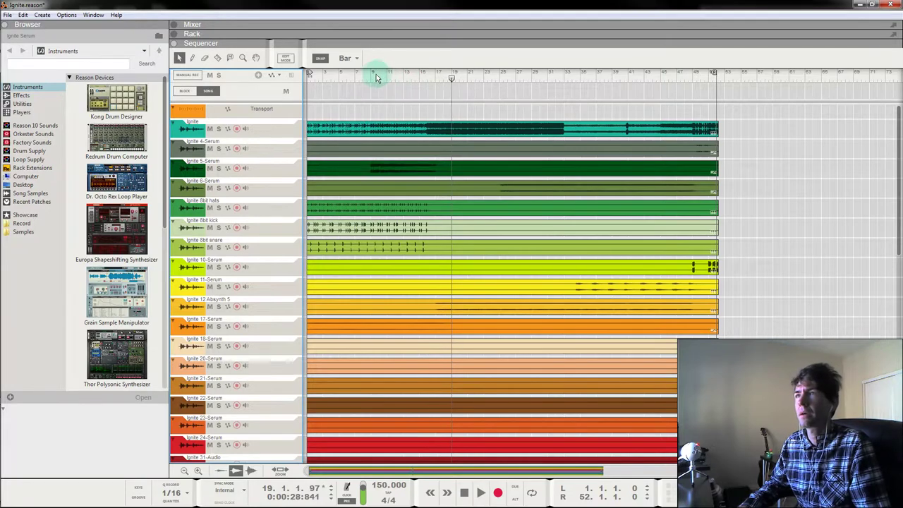
Replay from about bar 9, audition the Ignite 5-Serum track in solo, and leave that track muted.
{"action": "left_click", "coordinate": [368, 77]}
{"action": "key", "text": "space"}
{"action": "left_click", "coordinate": [210, 168]}
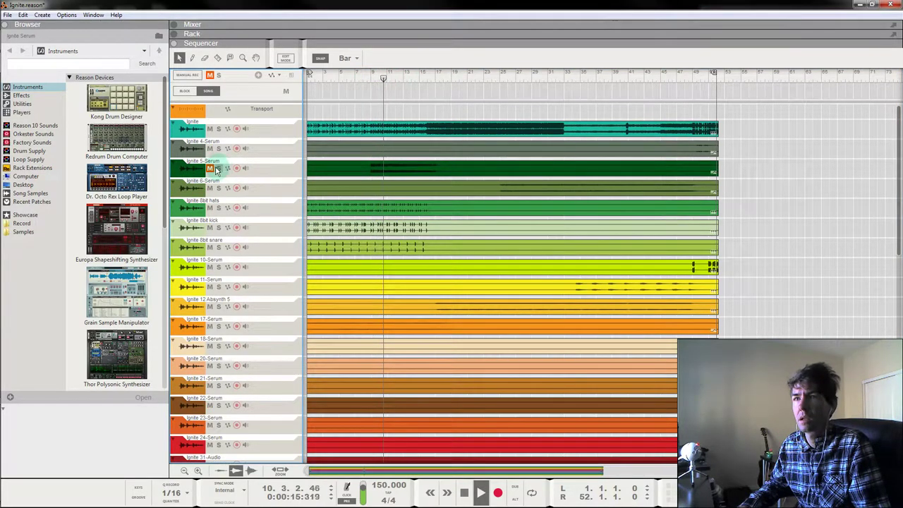
{"action": "left_click", "coordinate": [218, 168]}
{"action": "left_click", "coordinate": [218, 168]}
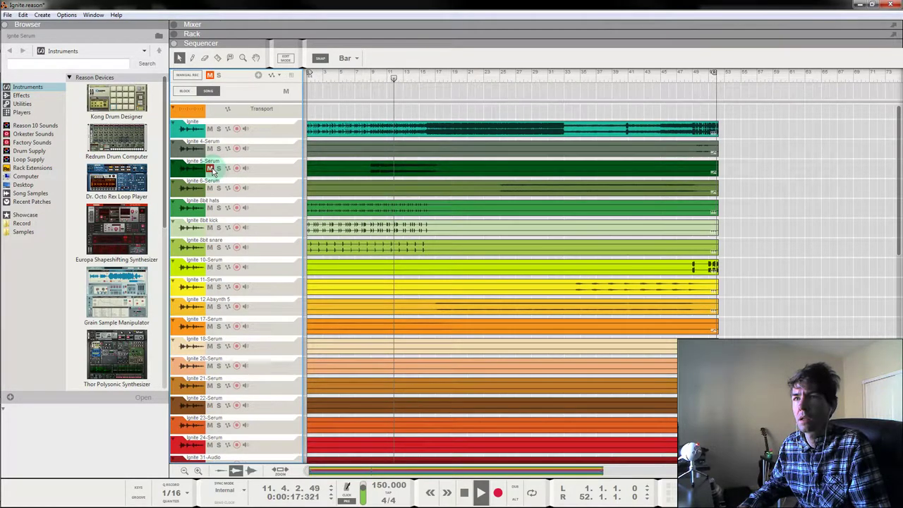
{"action": "left_click", "coordinate": [210, 168]}
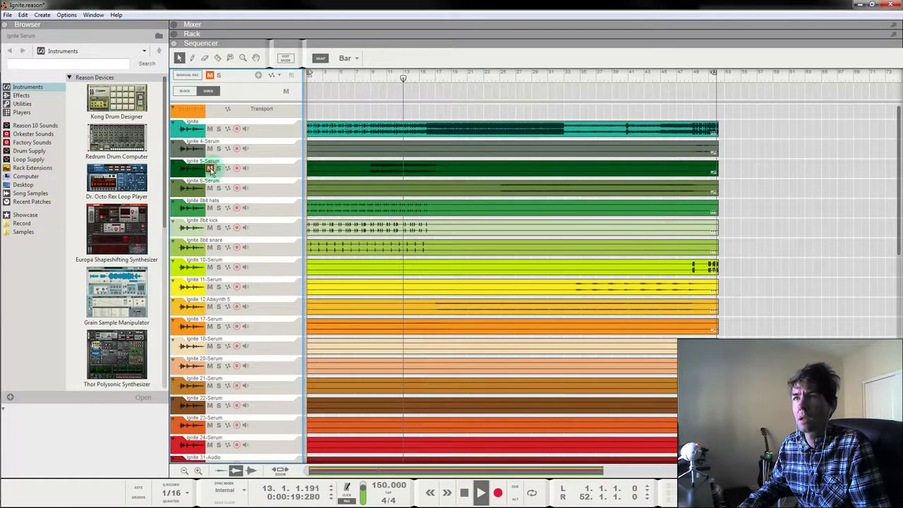
Briefly solo the full Ignite mix track, and mute it.
{"action": "left_click", "coordinate": [218, 128]}
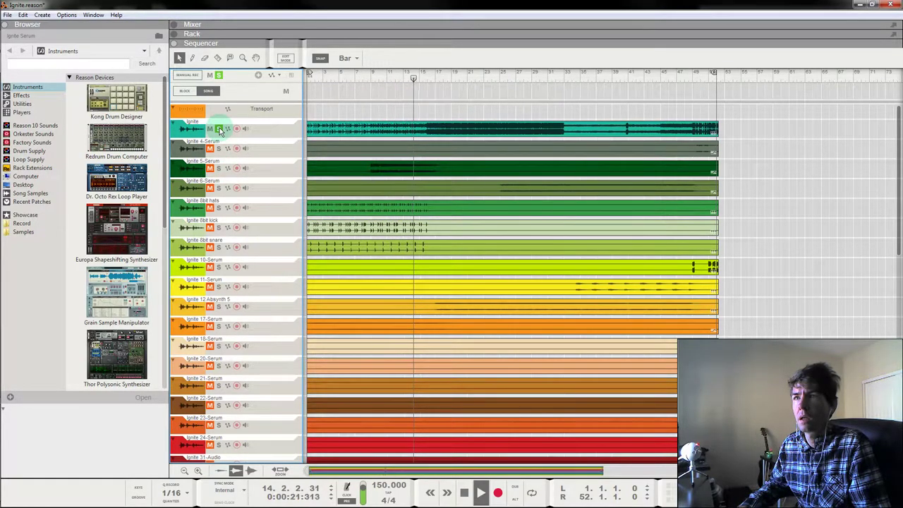
{"action": "left_click", "coordinate": [219, 128]}
{"action": "left_click", "coordinate": [209, 128]}
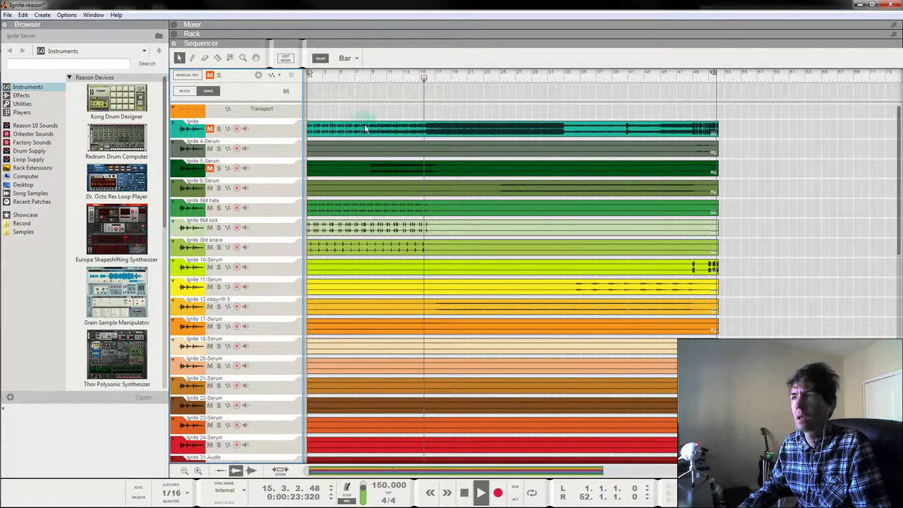
Replay from about bar 9, audition Ignite Serum and Ignite Synths in solo, and mute Ignite Synths.
{"action": "left_click", "coordinate": [371, 80]}
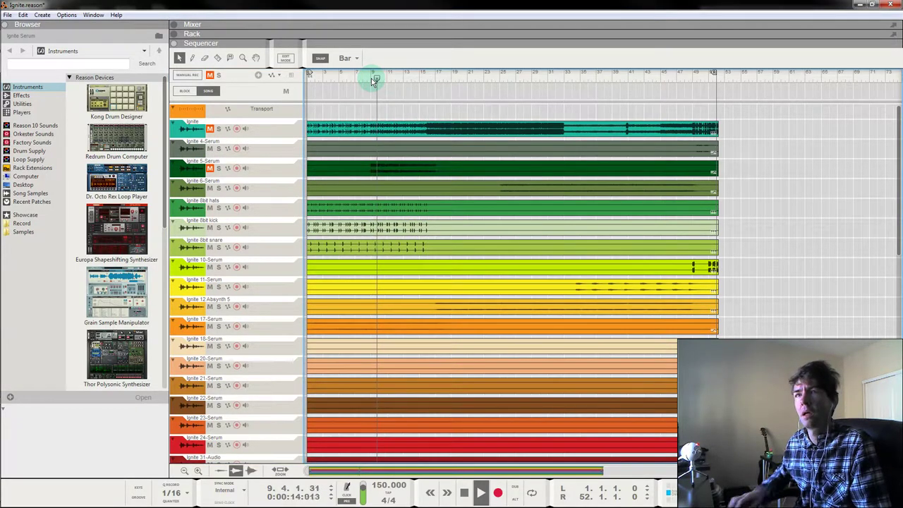
{"action": "scroll", "coordinate": [324, 285], "scroll_direction": "down", "scroll_amount": 10}
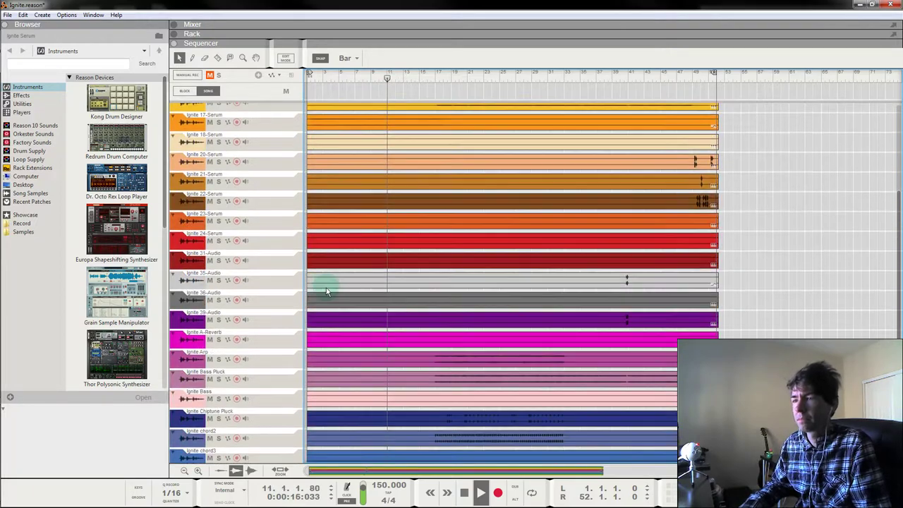
{"action": "scroll", "coordinate": [330, 295], "scroll_direction": "down", "scroll_amount": 3}
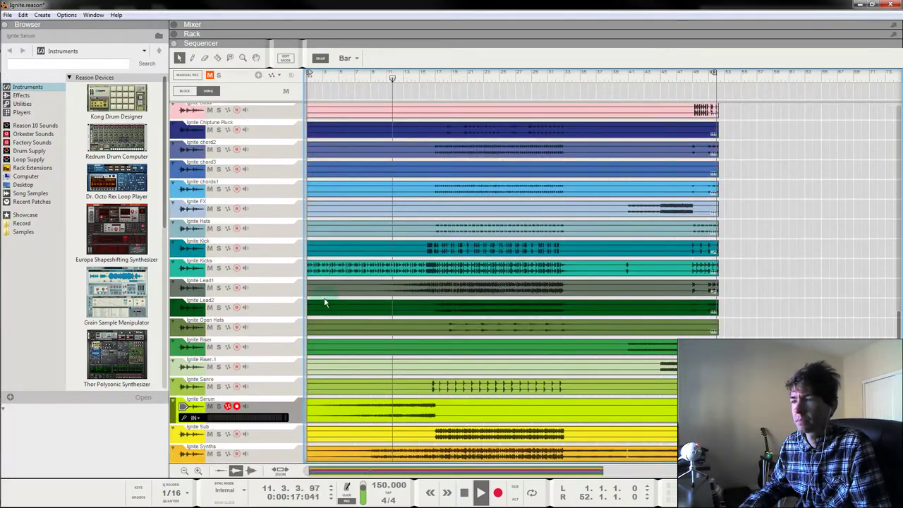
{"action": "left_click", "coordinate": [218, 407]}
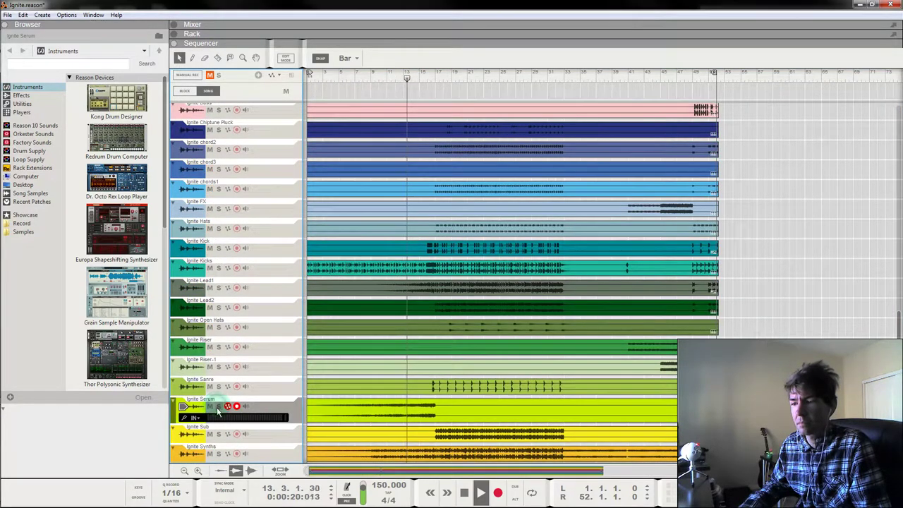
{"action": "left_click", "coordinate": [218, 408]}
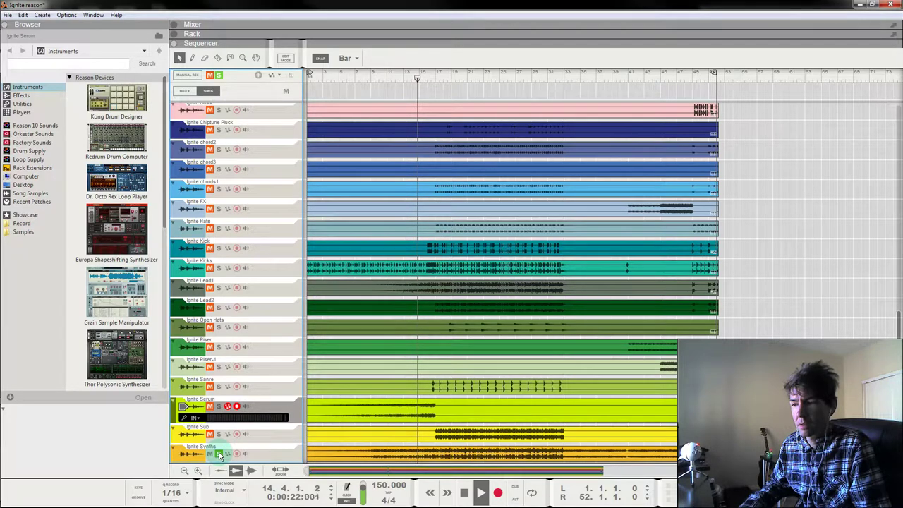
{"action": "left_click", "coordinate": [219, 454]}
{"action": "left_click", "coordinate": [209, 455]}
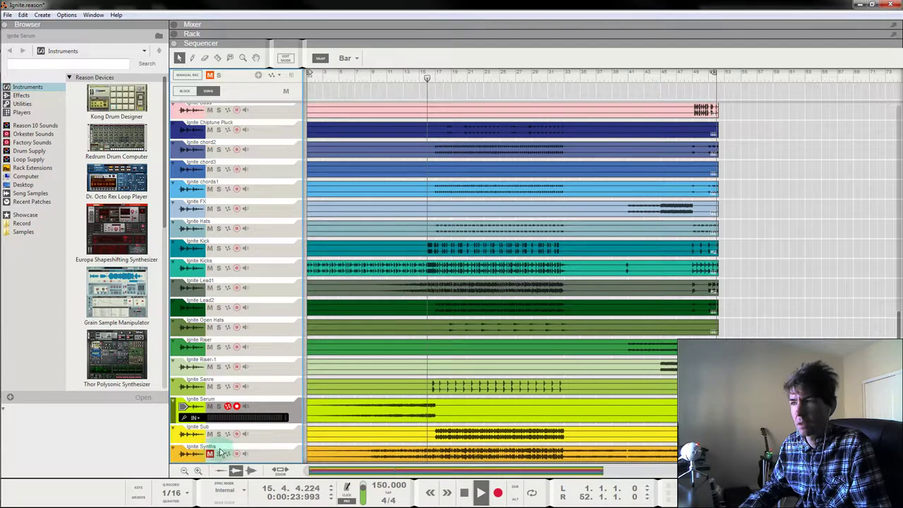
Replay the section before the drop and mute the Ignite Serum and Ignite Lead1 tracks.
{"action": "left_click", "coordinate": [379, 79]}
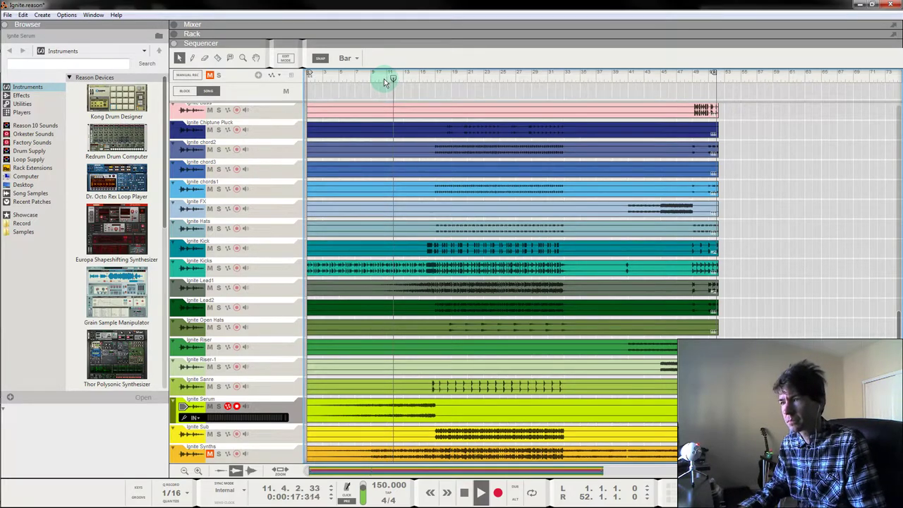
{"action": "scroll", "coordinate": [382, 133], "scroll_direction": "up", "scroll_amount": 1}
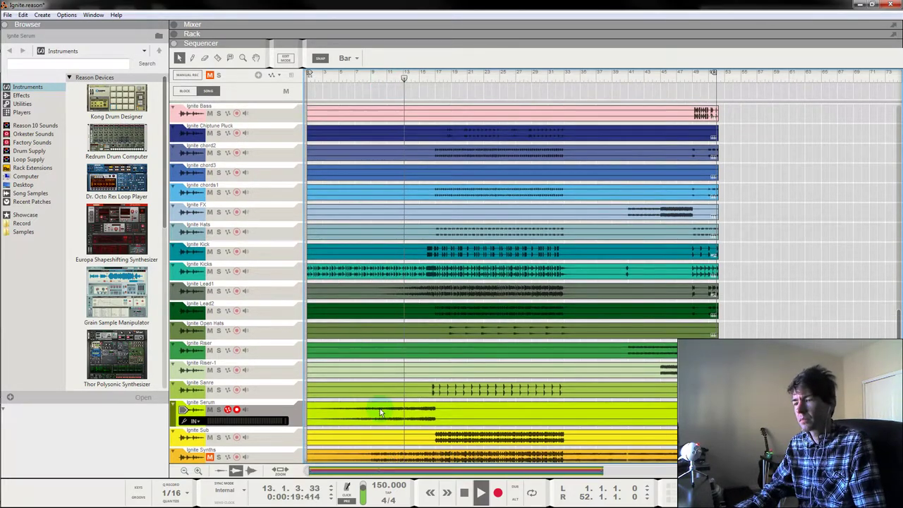
{"action": "scroll", "coordinate": [391, 395], "scroll_direction": "up", "scroll_amount": 1}
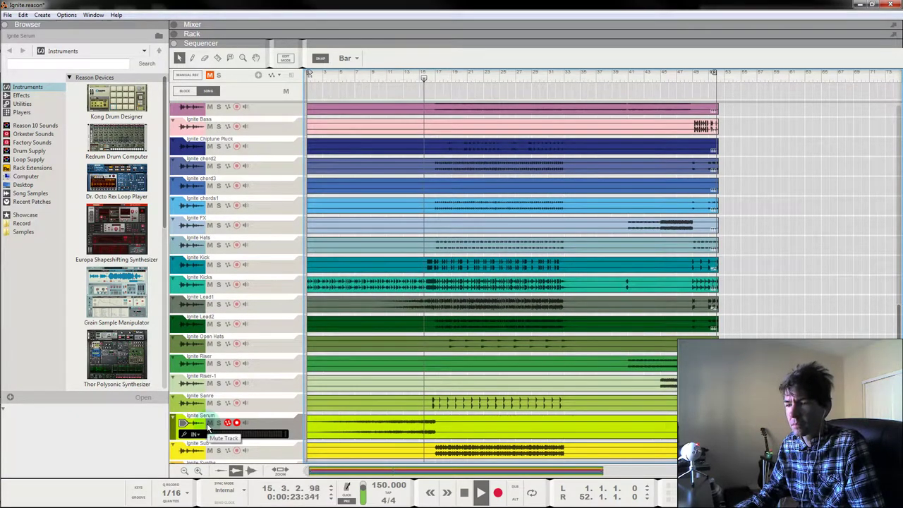
{"action": "left_click", "coordinate": [210, 422]}
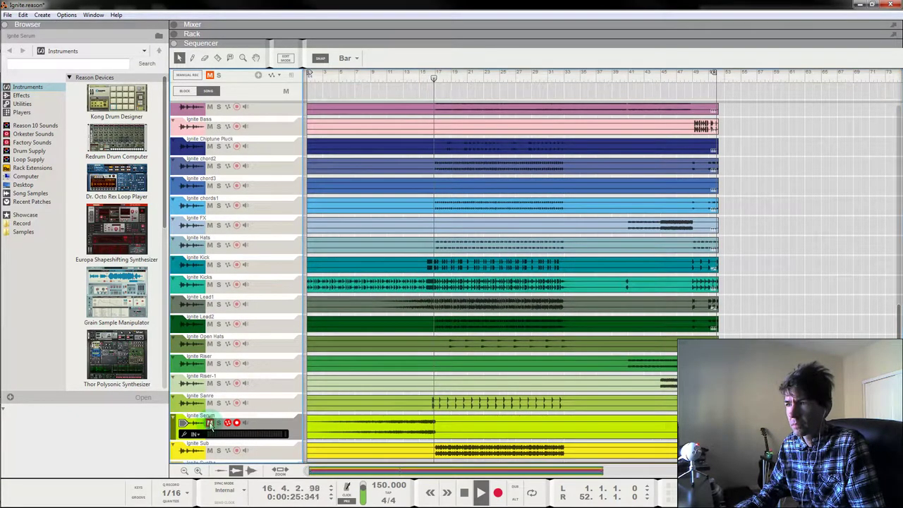
{"action": "left_click", "coordinate": [400, 83]}
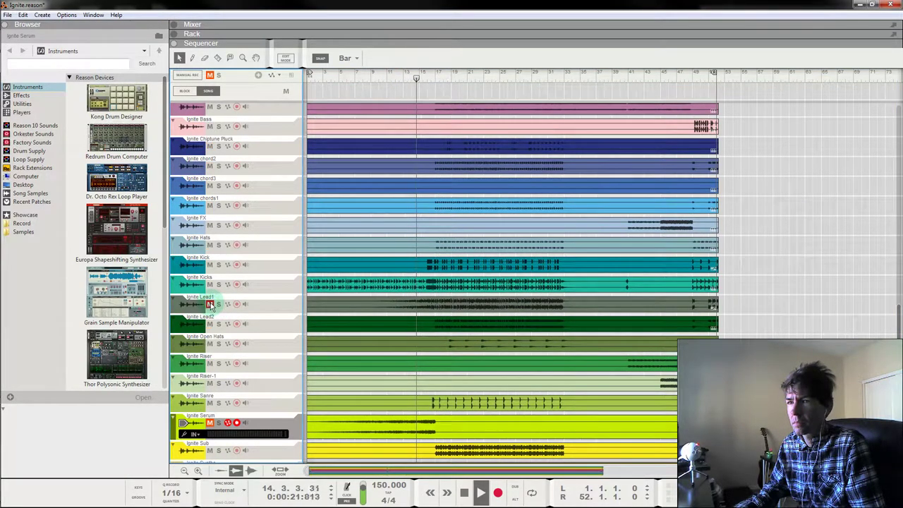
Check the track list during playback and mute the Ignite Lead2 track.
{"action": "scroll", "coordinate": [408, 362], "scroll_direction": "up", "scroll_amount": 15}
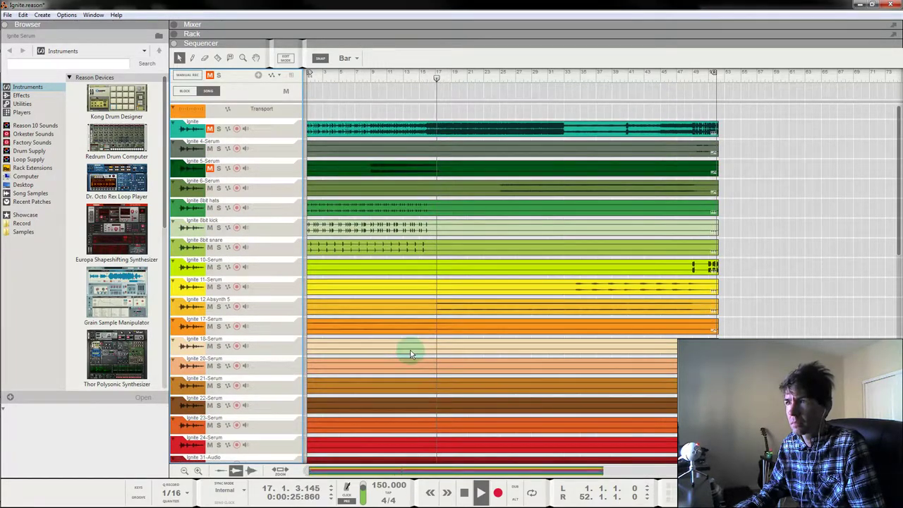
{"action": "scroll", "coordinate": [454, 297], "scroll_direction": "down", "scroll_amount": 5}
{"action": "scroll", "coordinate": [463, 295], "scroll_direction": "down", "scroll_amount": 6}
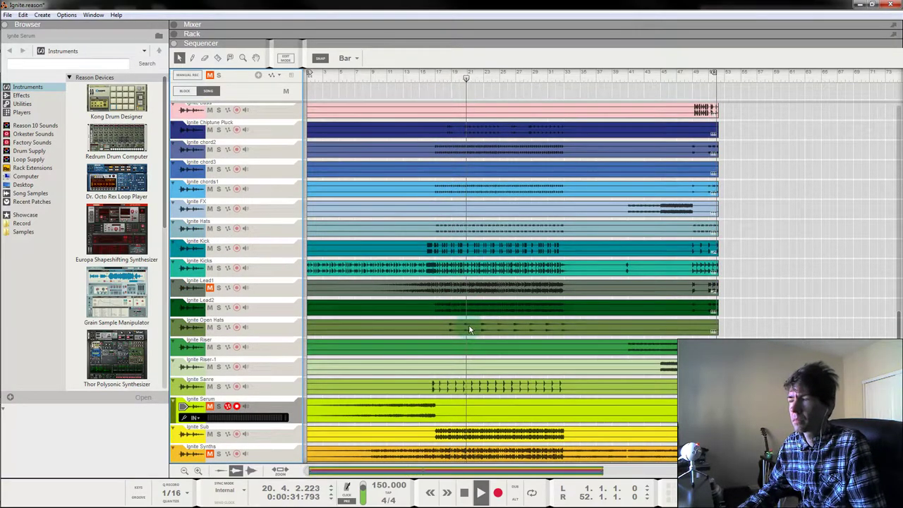
{"action": "left_click", "coordinate": [209, 308]}
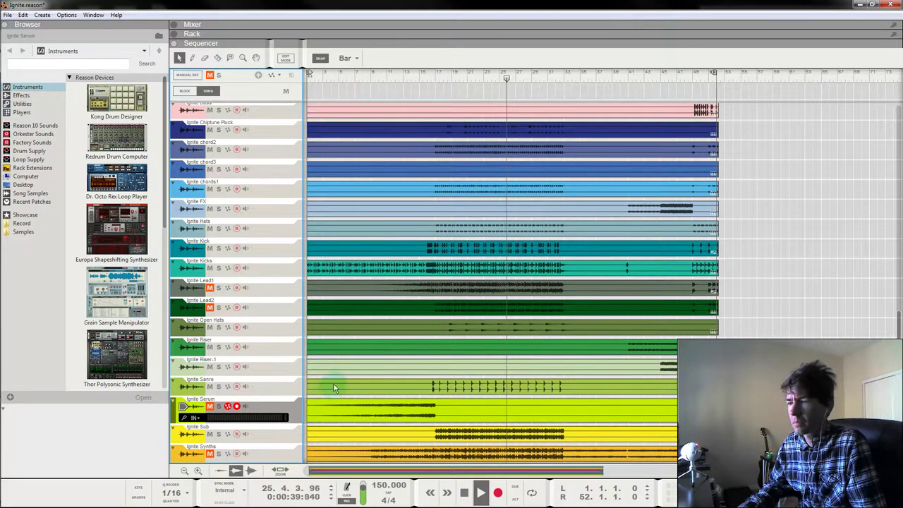
Audition the Ignite Arp and Ignite Bass Pluck tracks in solo, one after the other.
{"action": "scroll", "coordinate": [340, 375], "scroll_direction": "up", "scroll_amount": 6}
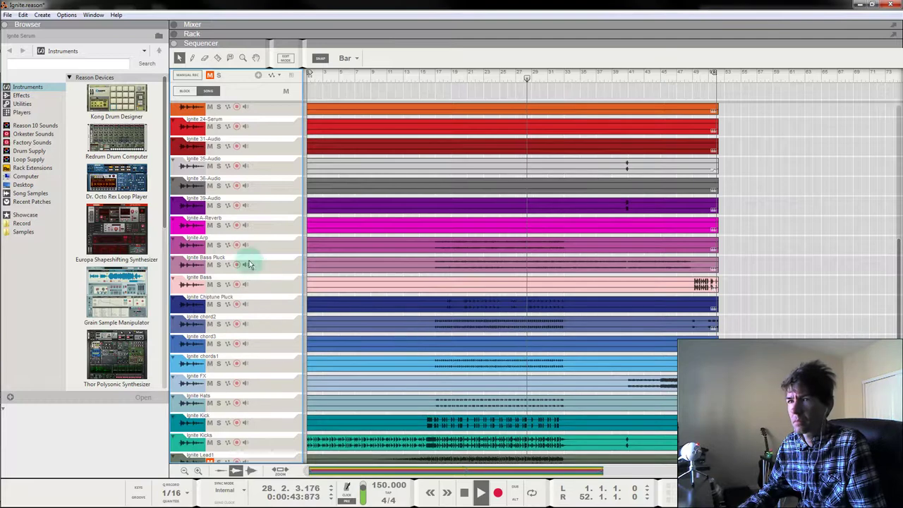
{"action": "left_click", "coordinate": [218, 245]}
{"action": "left_click", "coordinate": [219, 245]}
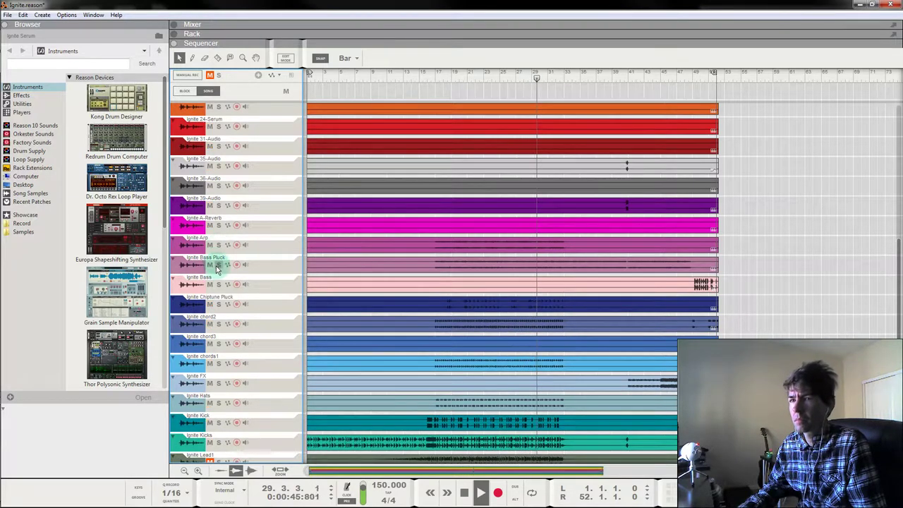
{"action": "left_click", "coordinate": [218, 265]}
{"action": "left_click", "coordinate": [218, 265]}
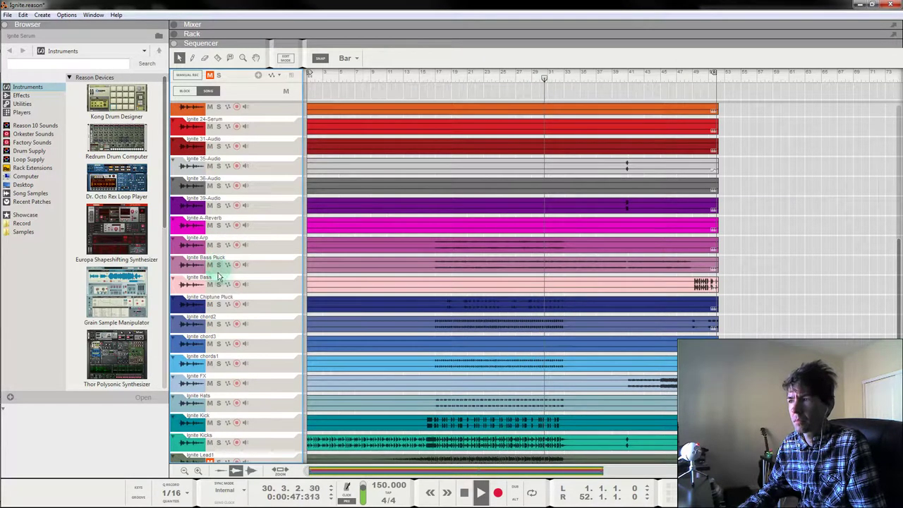
Audition the Ignite chord2 track in solo and return to the first tracks in the list.
{"action": "left_click", "coordinate": [219, 324]}
{"action": "left_click", "coordinate": [218, 324]}
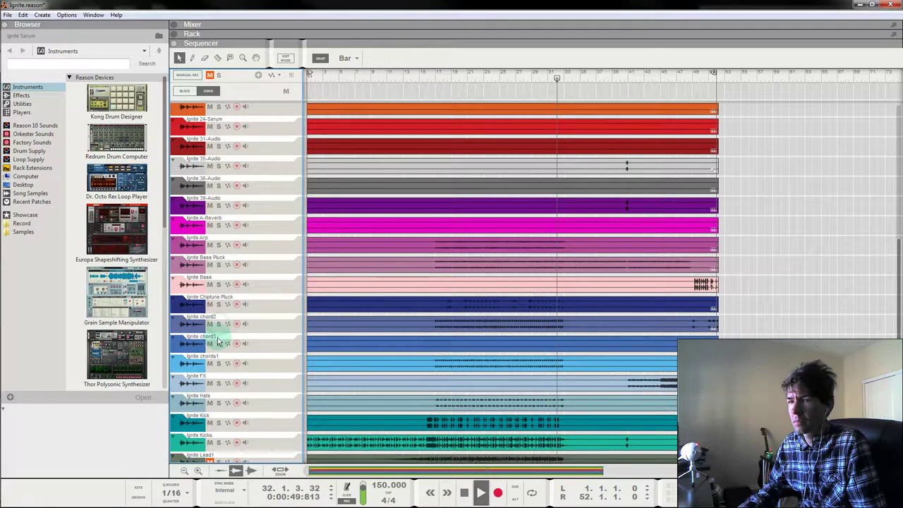
{"action": "scroll", "coordinate": [367, 300], "scroll_direction": "up", "scroll_amount": 10}
{"action": "scroll", "coordinate": [363, 300], "scroll_direction": "up", "scroll_amount": 2}
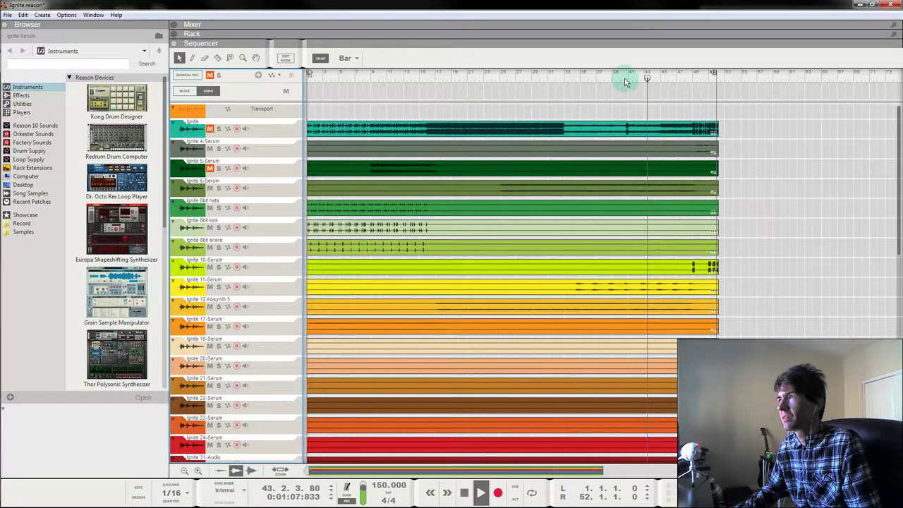
Look through the whole track list for remaining stems while the song plays to its end, and stop playback.
{"action": "scroll", "coordinate": [612, 259], "scroll_direction": "down", "scroll_amount": 3}
{"action": "scroll", "coordinate": [611, 260], "scroll_direction": "down", "scroll_amount": 4}
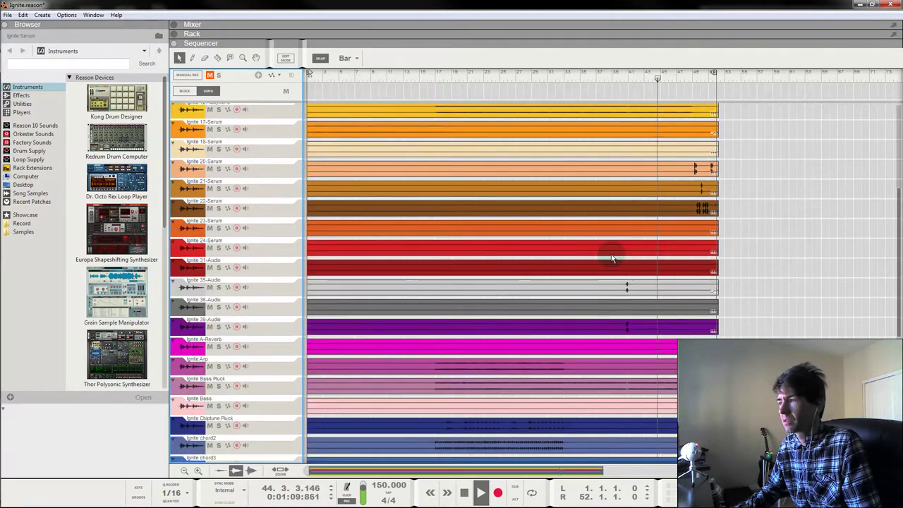
{"action": "scroll", "coordinate": [607, 321], "scroll_direction": "up", "scroll_amount": 7}
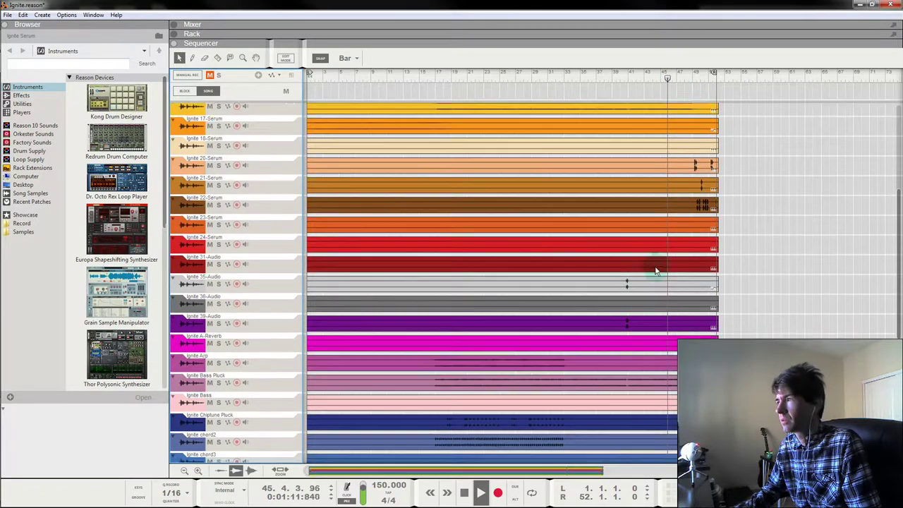
{"action": "scroll", "coordinate": [654, 258], "scroll_direction": "down", "scroll_amount": 15}
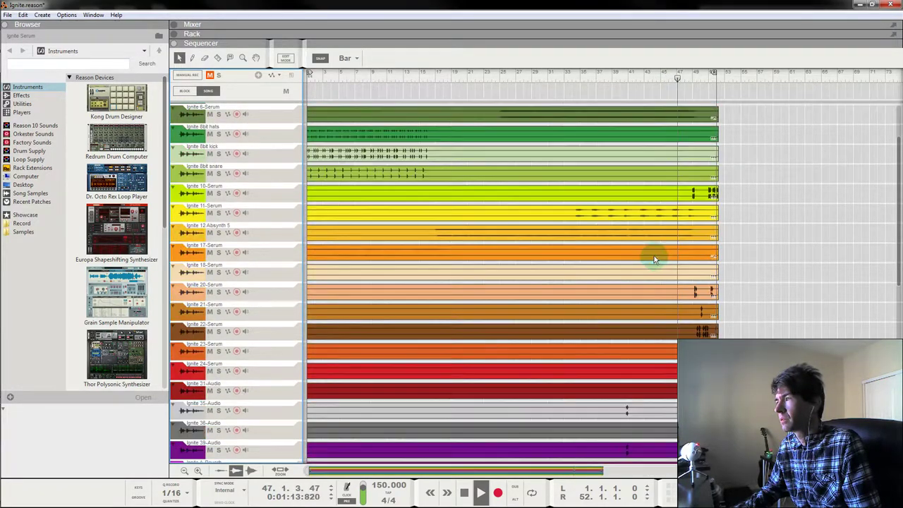
{"action": "scroll", "coordinate": [659, 252], "scroll_direction": "down", "scroll_amount": 1}
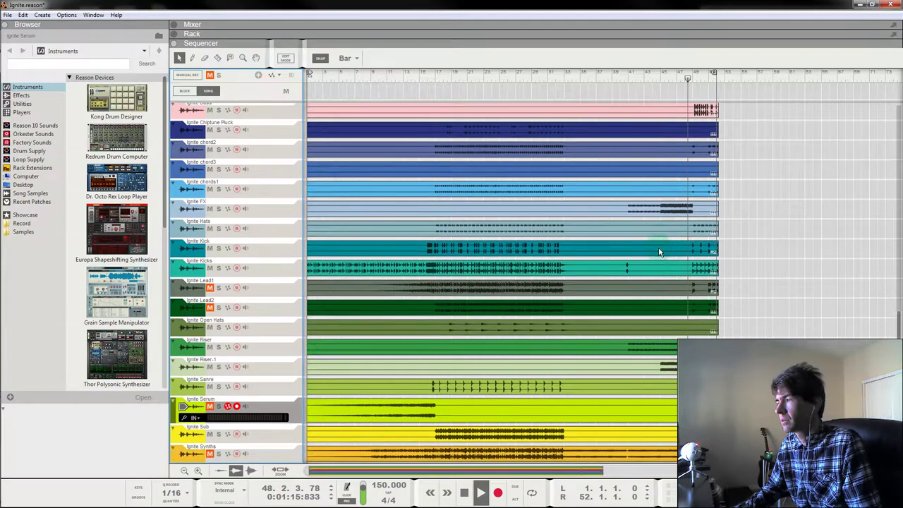
{"action": "scroll", "coordinate": [660, 252], "scroll_direction": "up", "scroll_amount": 15}
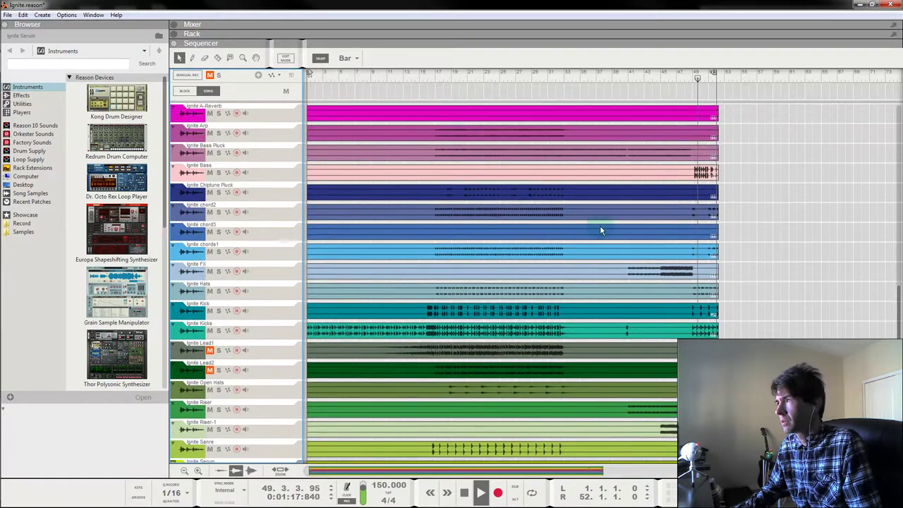
{"action": "scroll", "coordinate": [479, 181], "scroll_direction": "up", "scroll_amount": 5}
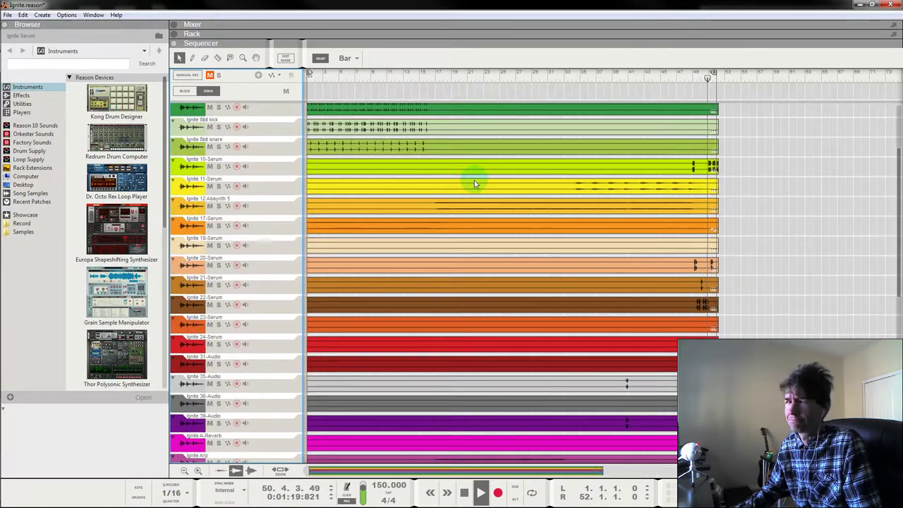
{"action": "scroll", "coordinate": [493, 173], "scroll_direction": "up", "scroll_amount": 3}
{"action": "key", "text": "space"}
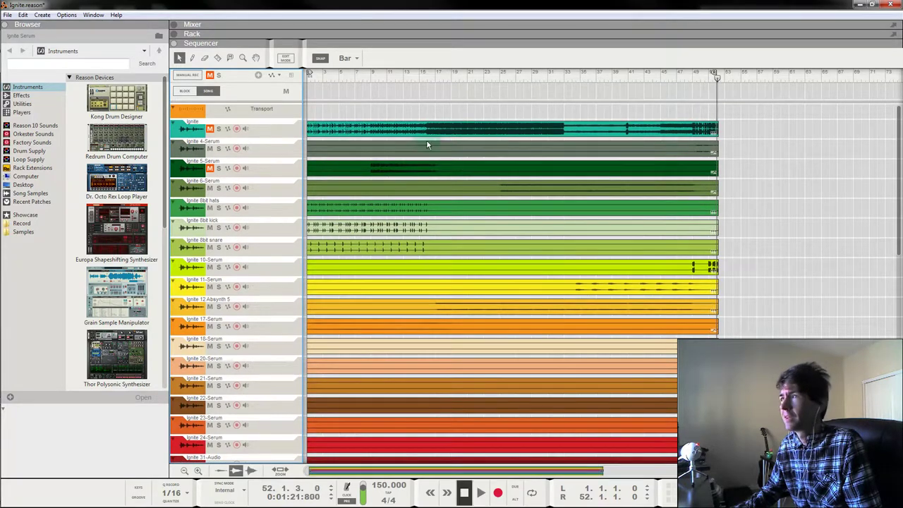
Replay the song from the start, show the mixer and rack together with the sequencer, and stop playback.
{"action": "left_click_drag", "start_coordinate": [348, 80], "coordinate": [226, 76]}
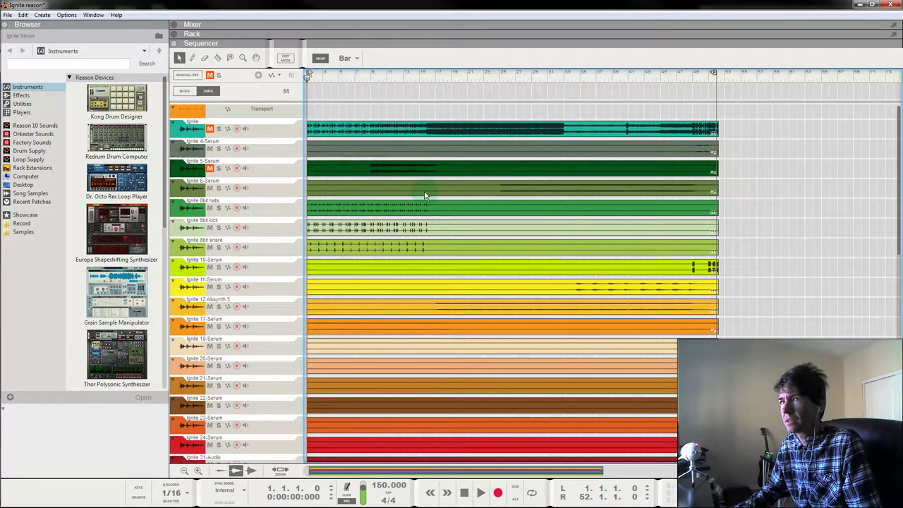
{"action": "key", "text": "space"}
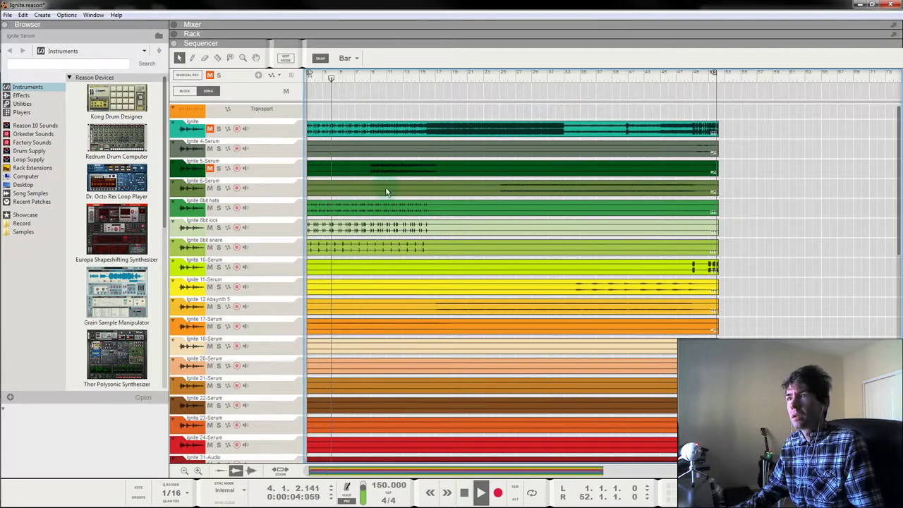
{"action": "key", "text": "F5+F6+F7"}
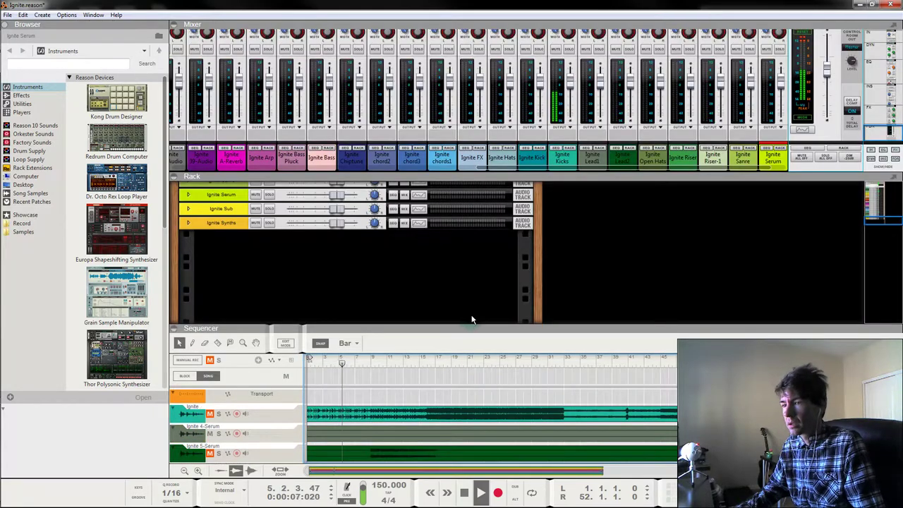
{"action": "key", "text": "space"}
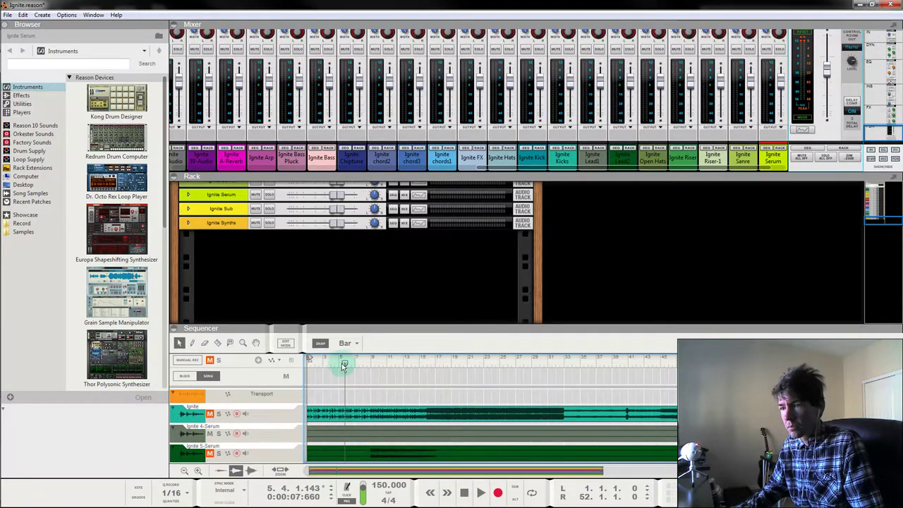
Create a Combinator in the empty rack space below Ignite Synths and target its empty device area.
{"action": "left_click", "coordinate": [343, 363]}
{"action": "left_click", "coordinate": [338, 365]}
{"action": "right_click", "coordinate": [280, 251]}
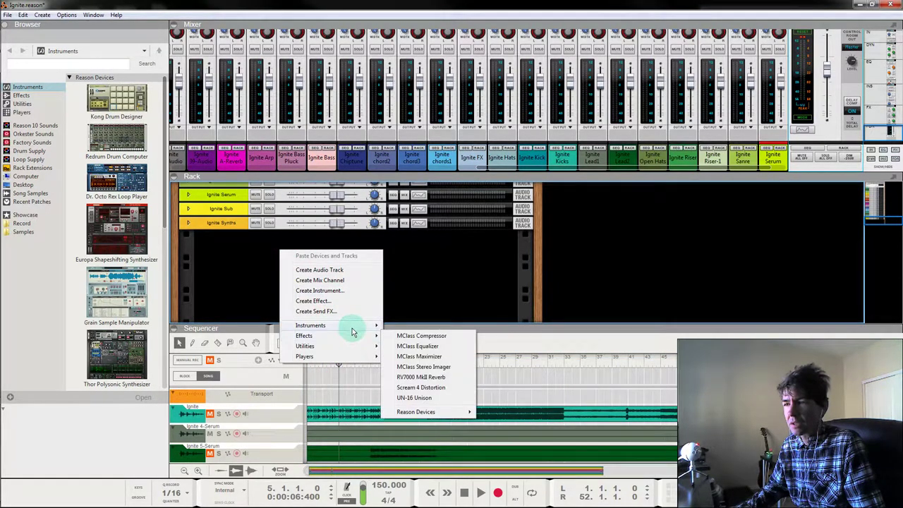
{"action": "mouse_move", "coordinate": [353, 332]}
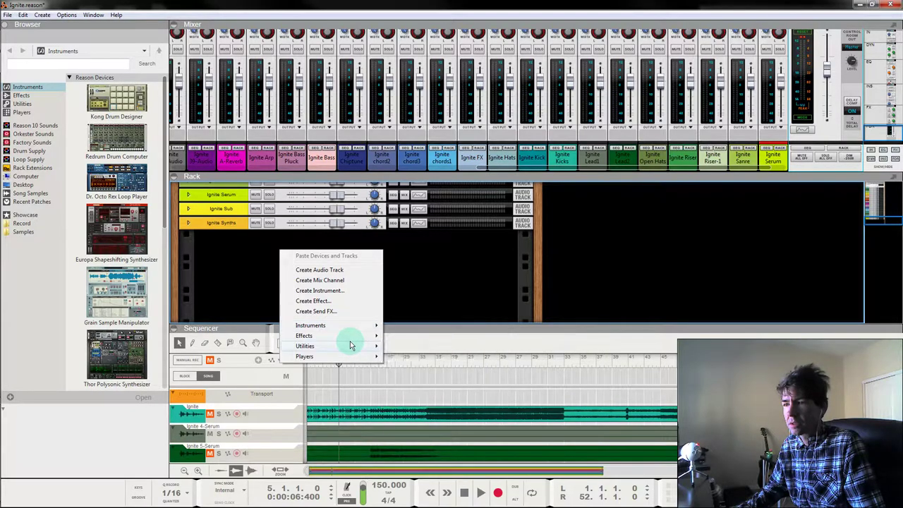
{"action": "left_click", "coordinate": [413, 358]}
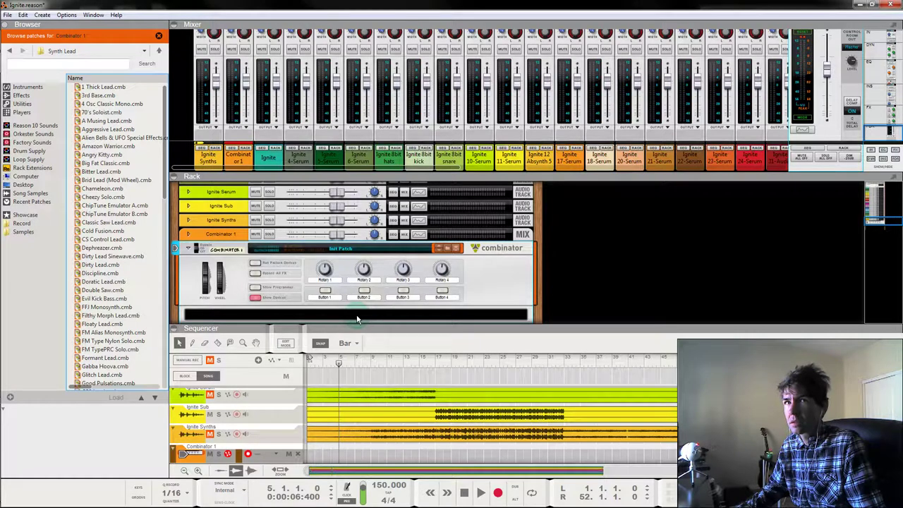
{"action": "left_click", "coordinate": [358, 319]}
Play the song from bar 4, stop, and return the song position to the start.
{"action": "left_click", "coordinate": [326, 363]}
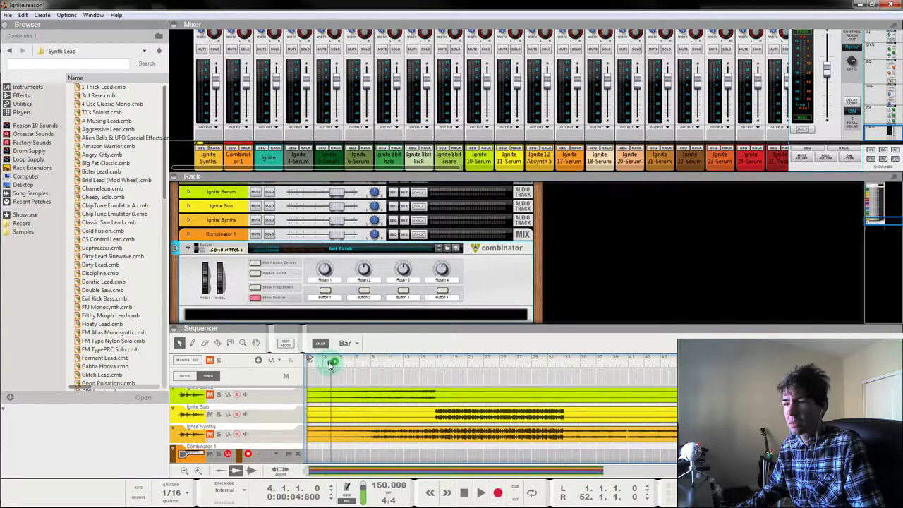
{"action": "key", "text": "space"}
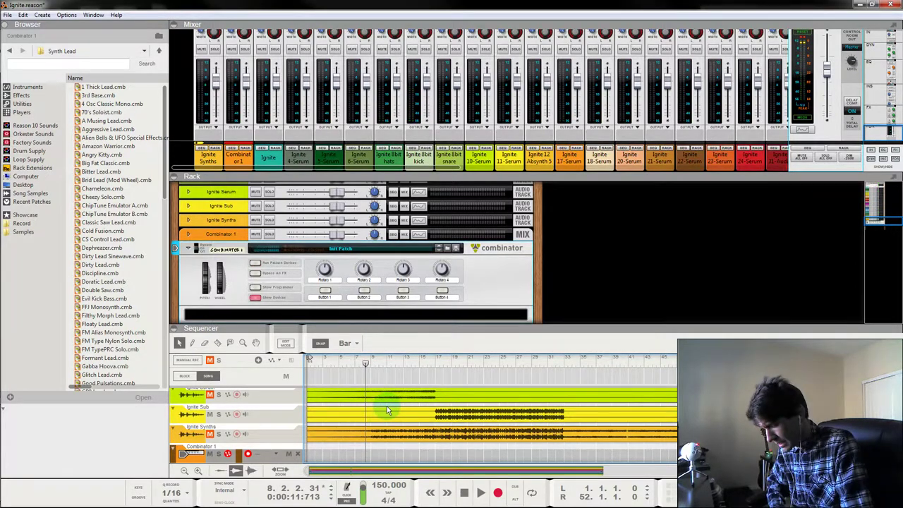
{"action": "key", "text": "shift+Return"}
{"action": "left_click_drag", "start_coordinate": [338, 360], "coordinate": [272, 359]}
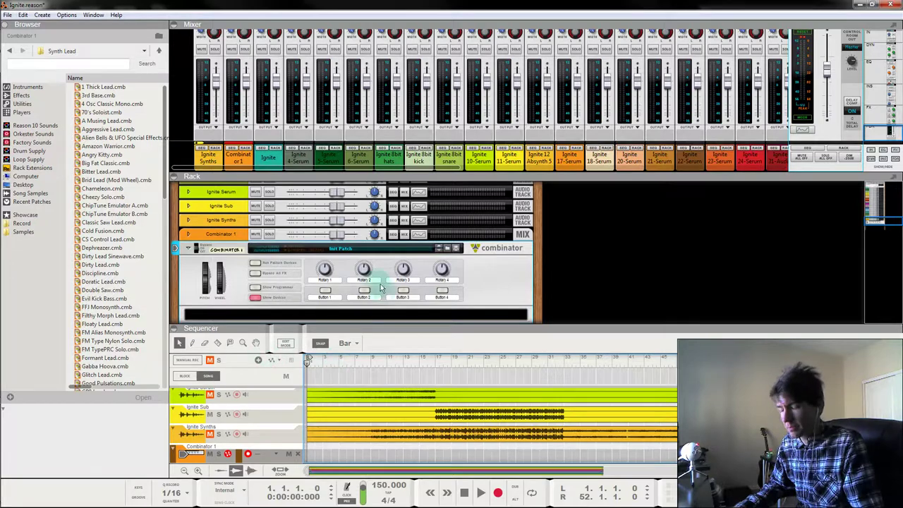
Add a Thor Polysonic Synthesizer inside the Combinator and reset it to its initial patch.
{"action": "right_click", "coordinate": [323, 313]}
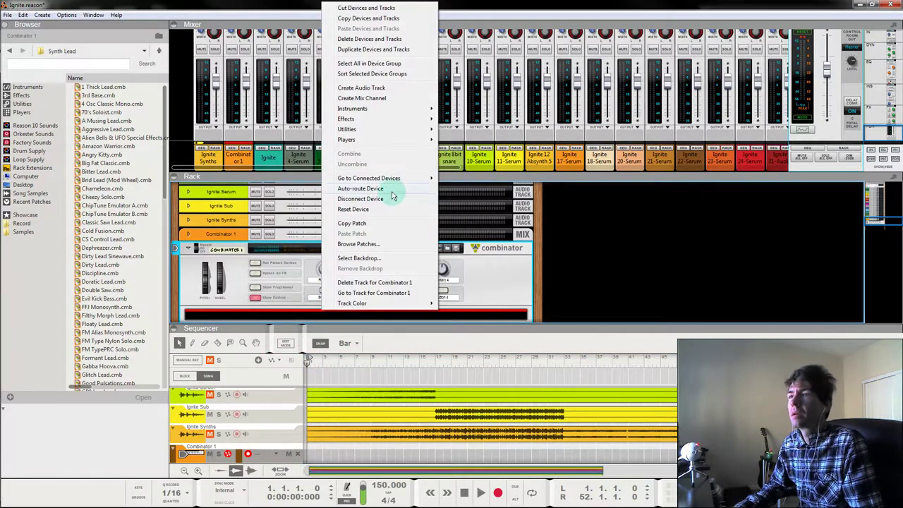
{"action": "mouse_move", "coordinate": [399, 134]}
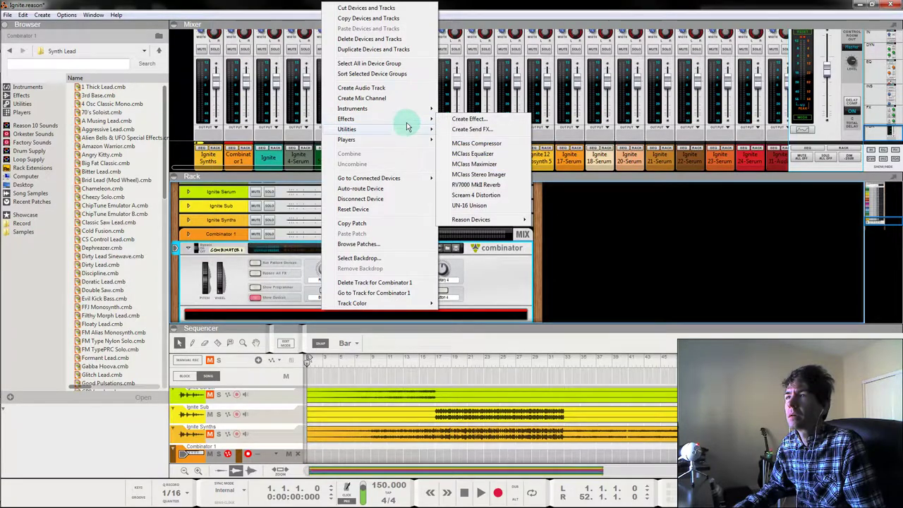
{"action": "mouse_move", "coordinate": [417, 110]}
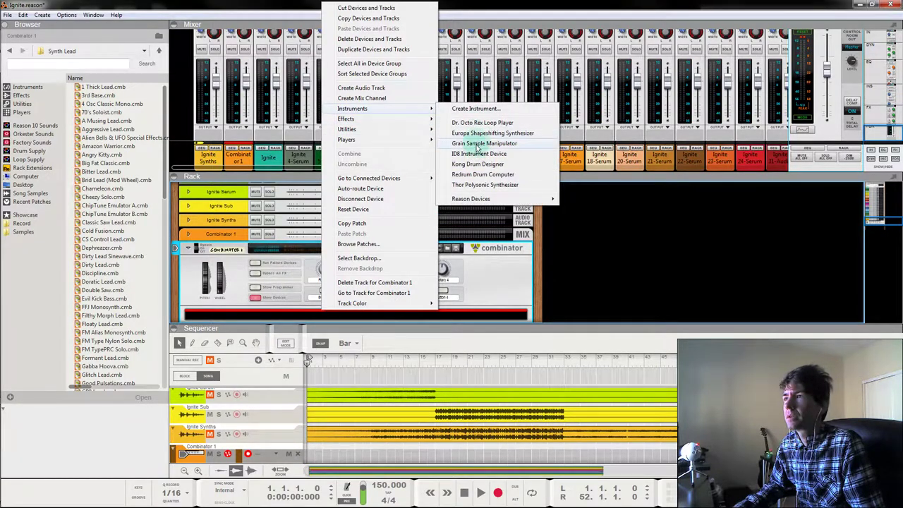
{"action": "left_click", "coordinate": [482, 185]}
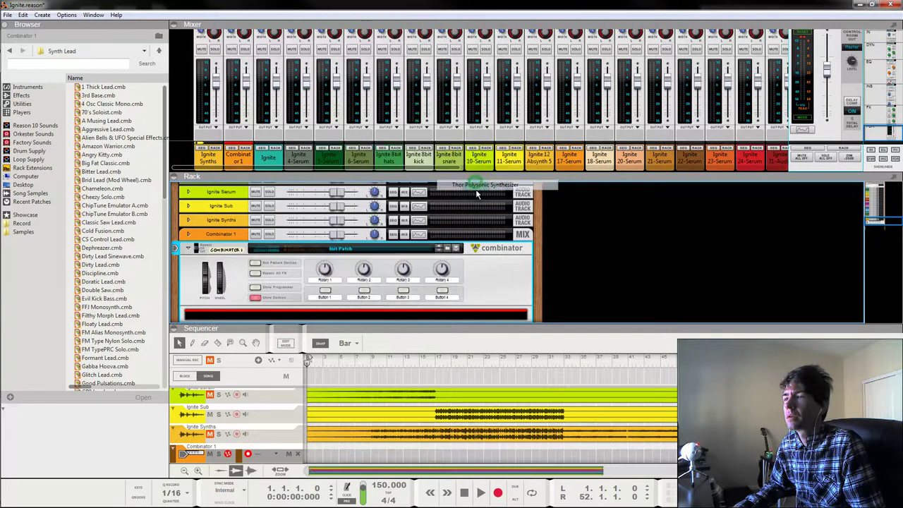
{"action": "right_click", "coordinate": [355, 274]}
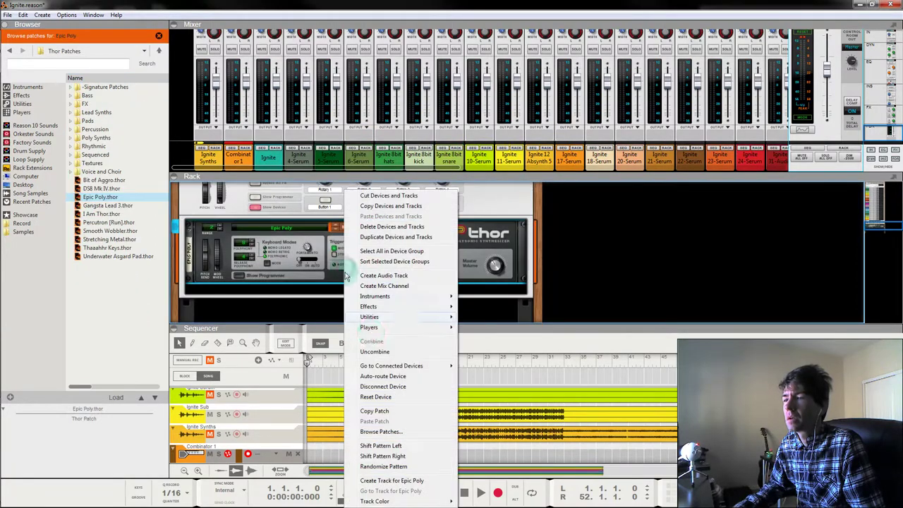
{"action": "left_click", "coordinate": [383, 396]}
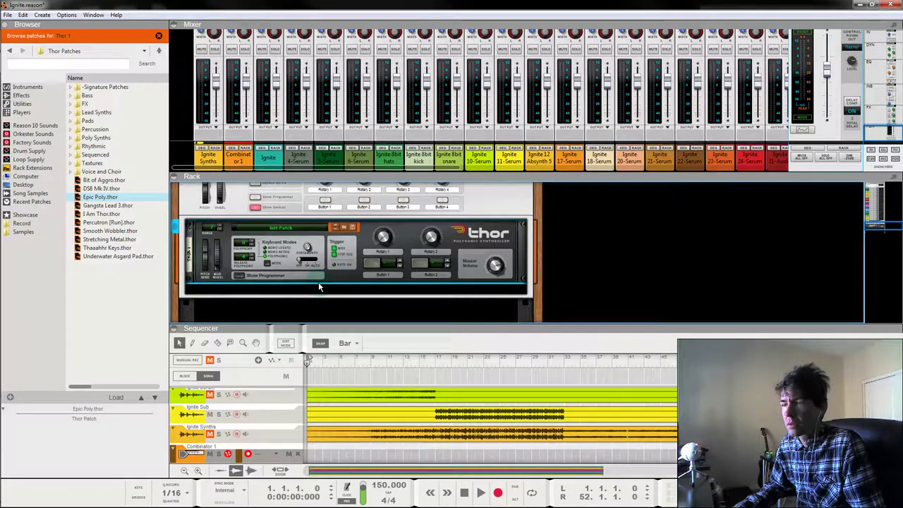
Add an MClass Equalizer after the Thor synthesizer inside the Combinator.
{"action": "right_click", "coordinate": [319, 286]}
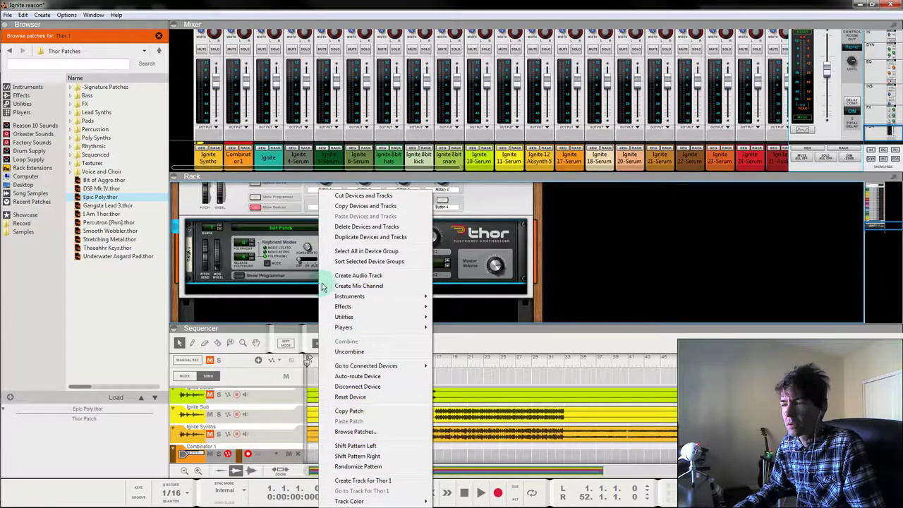
{"action": "left_click", "coordinate": [308, 285]}
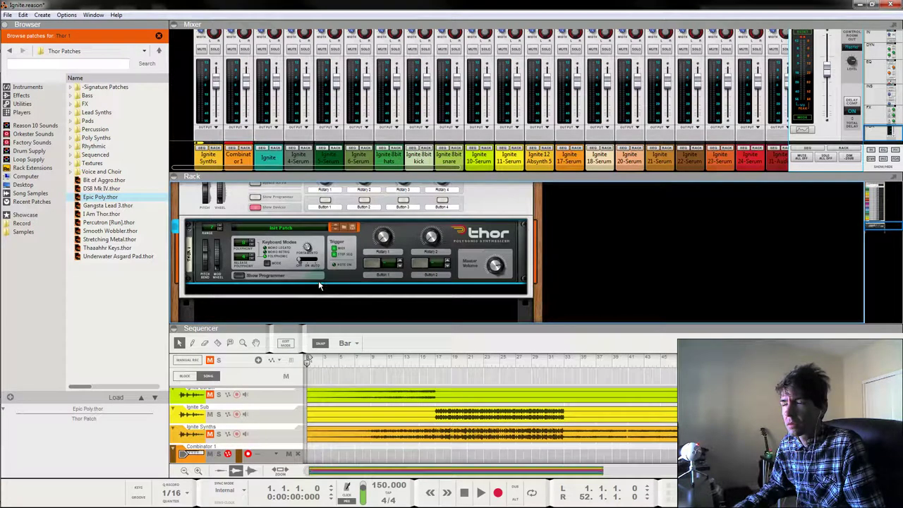
{"action": "right_click", "coordinate": [318, 285]}
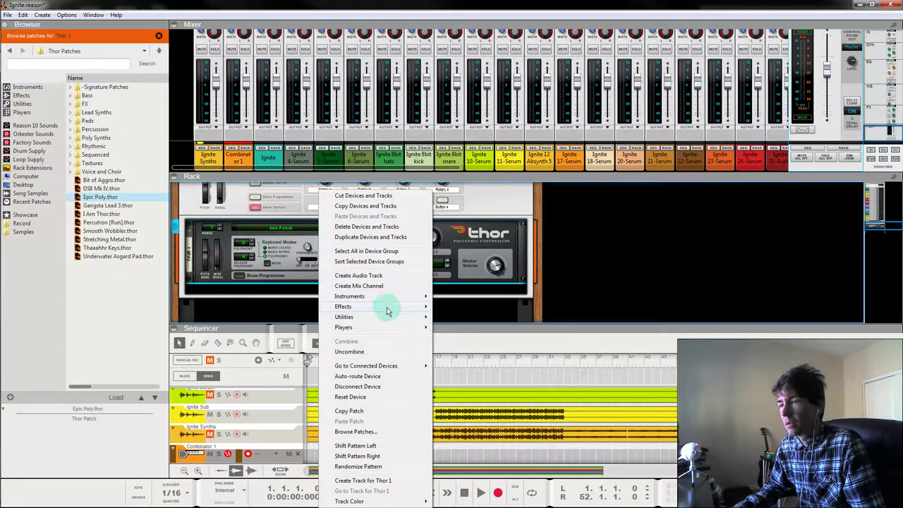
{"action": "mouse_move", "coordinate": [367, 316]}
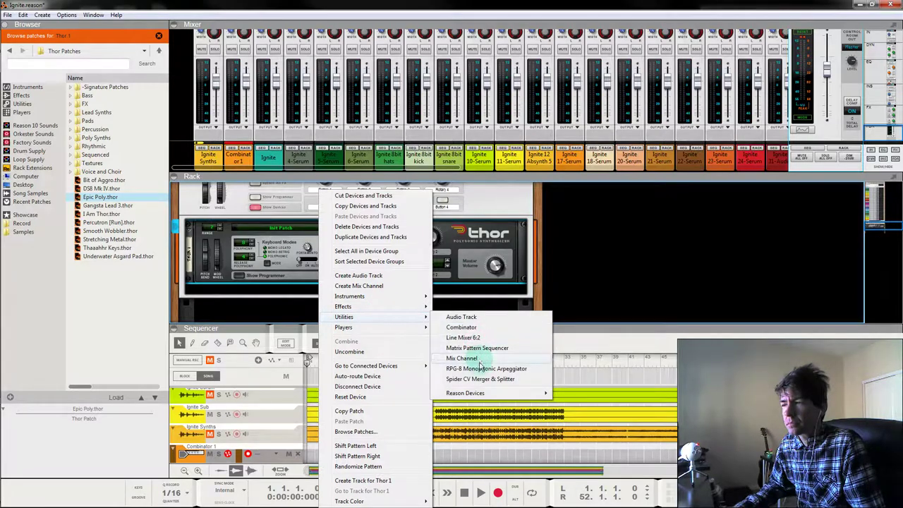
{"action": "mouse_move", "coordinate": [395, 312]}
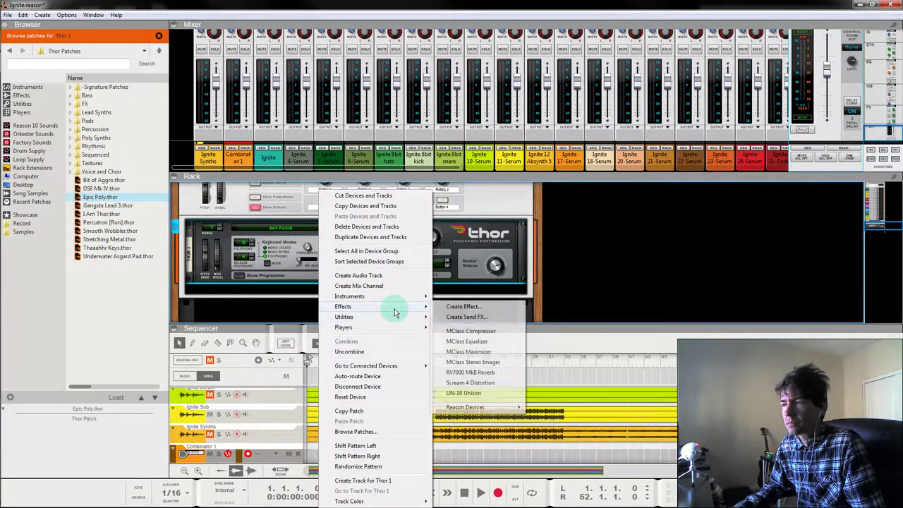
{"action": "left_click", "coordinate": [485, 342]}
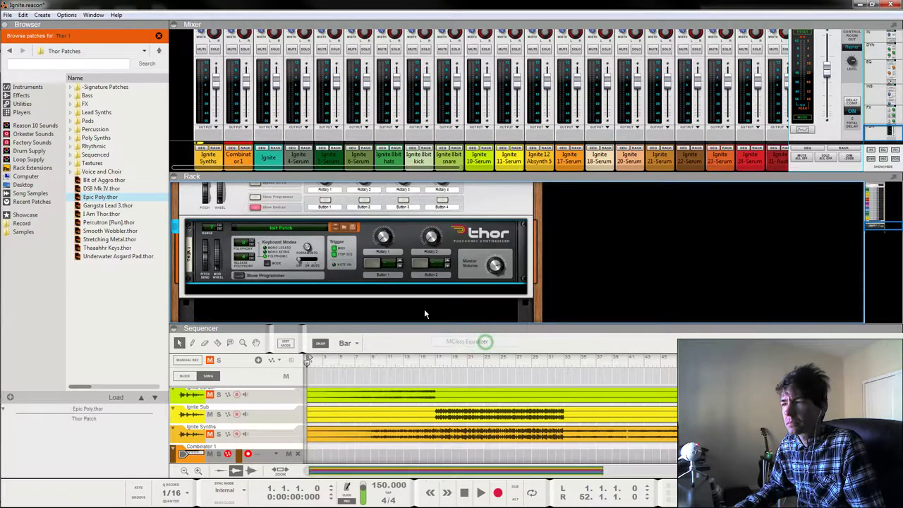
Add an MClass Stereo Imager after the MClass Equalizer inside the Combinator.
{"action": "right_click", "coordinate": [374, 302]}
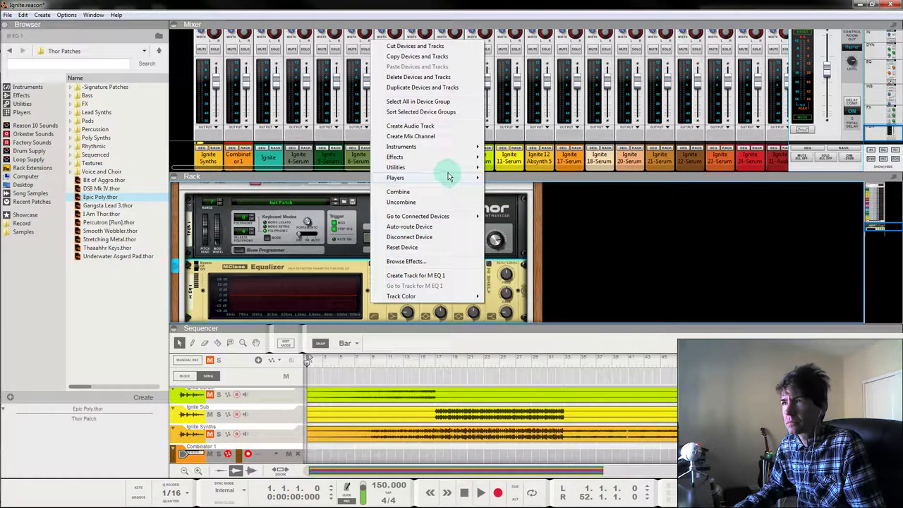
{"action": "mouse_move", "coordinate": [447, 177]}
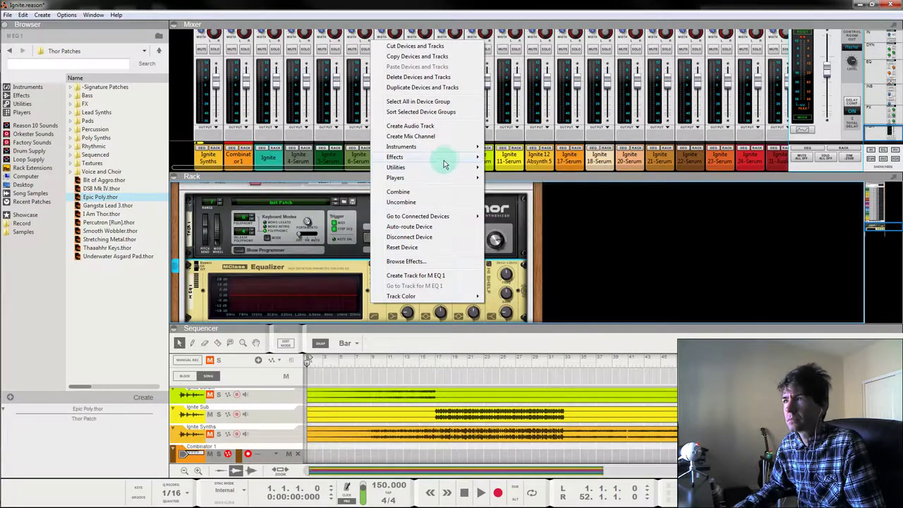
{"action": "mouse_move", "coordinate": [445, 156]}
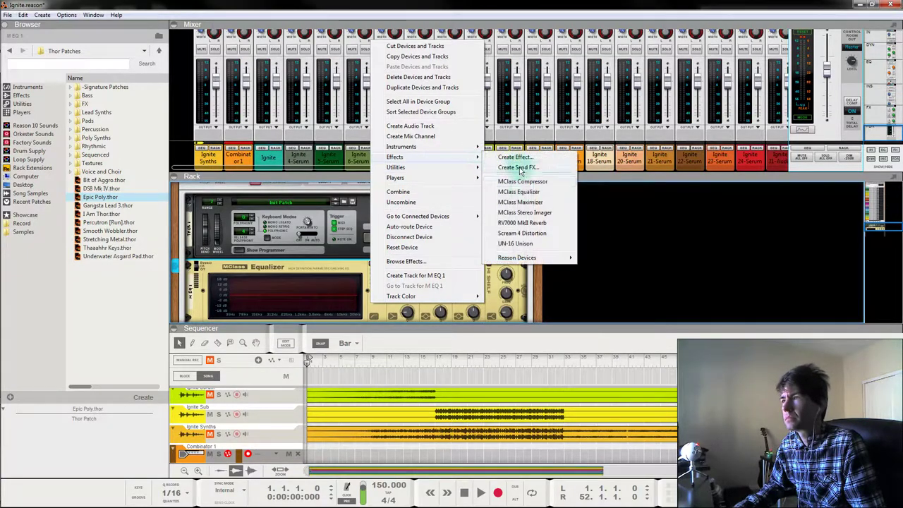
{"action": "left_click", "coordinate": [524, 212]}
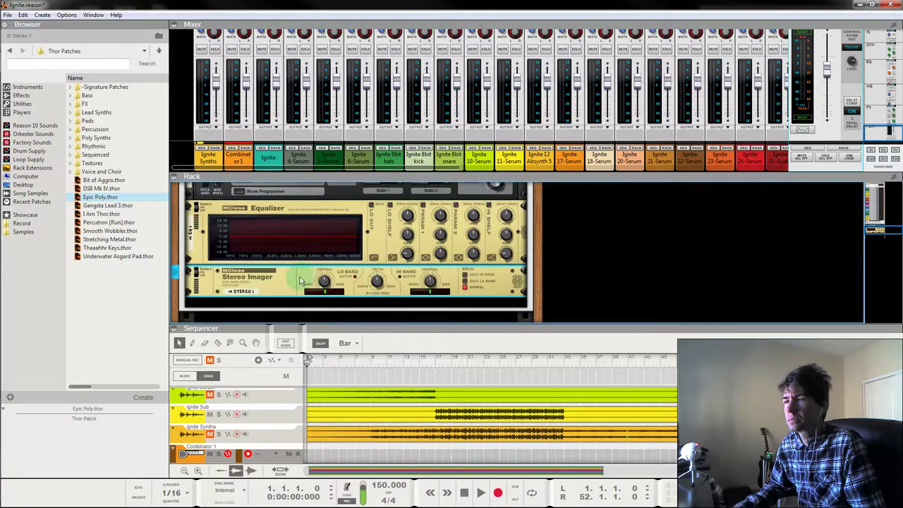
Add an MClass Compressor and an MClass Maximizer after the MClass Stereo Imager inside the Combinator.
{"action": "right_click", "coordinate": [300, 281]}
{"action": "mouse_move", "coordinate": [388, 132]}
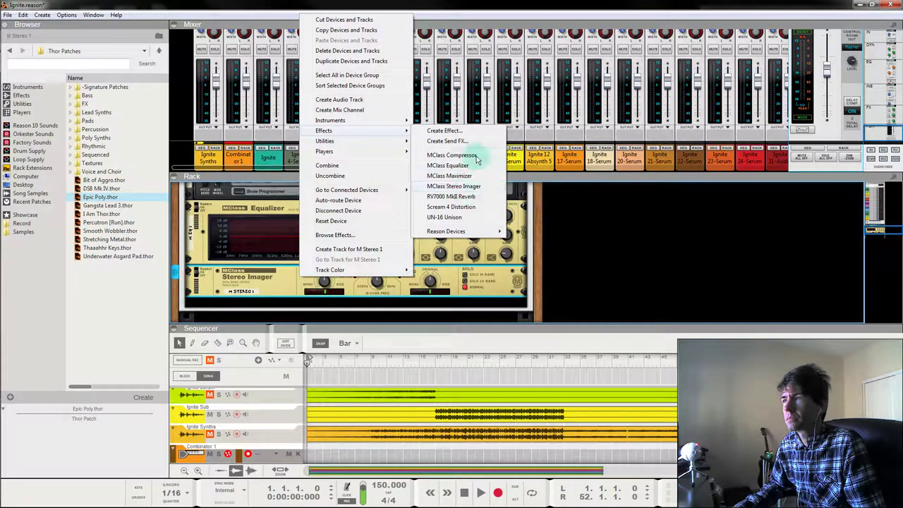
{"action": "left_click", "coordinate": [476, 154]}
{"action": "right_click", "coordinate": [314, 290]}
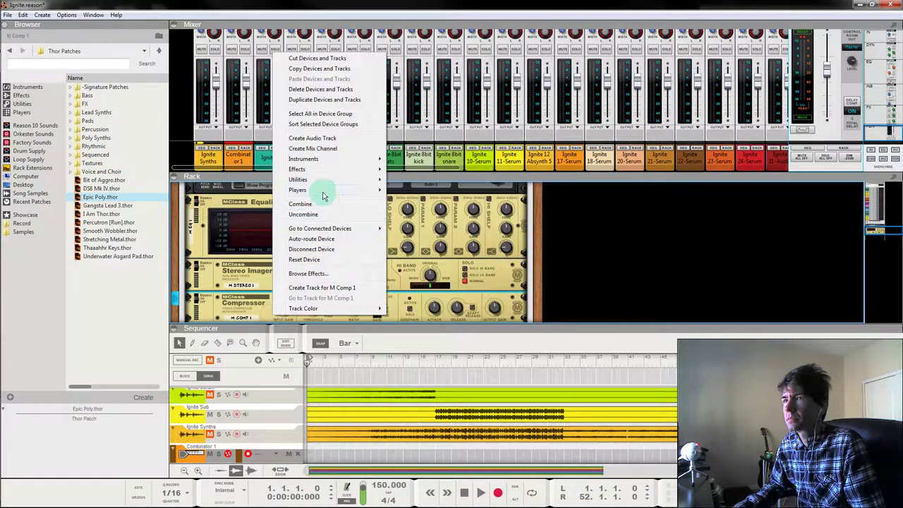
{"action": "mouse_move", "coordinate": [318, 169]}
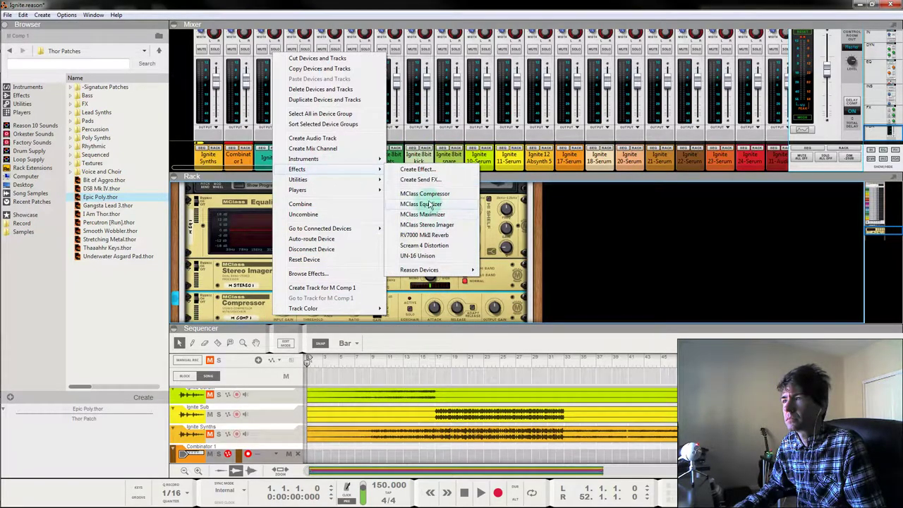
{"action": "left_click", "coordinate": [437, 214]}
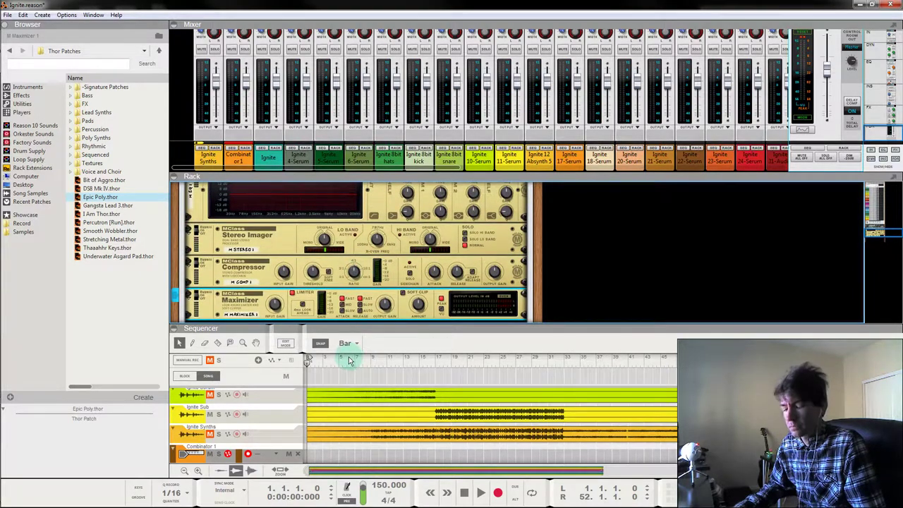
Show the on-screen piano keys and audition the Combinator while looking over the Thor synthesizer and its MClass effects.
{"action": "key", "text": "F4"}
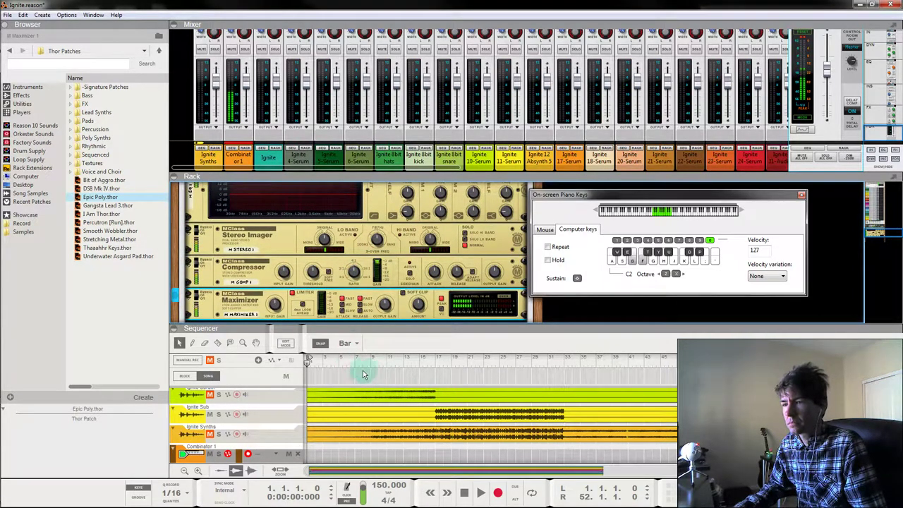
{"action": "scroll", "coordinate": [384, 240], "scroll_direction": "up", "scroll_amount": 8}
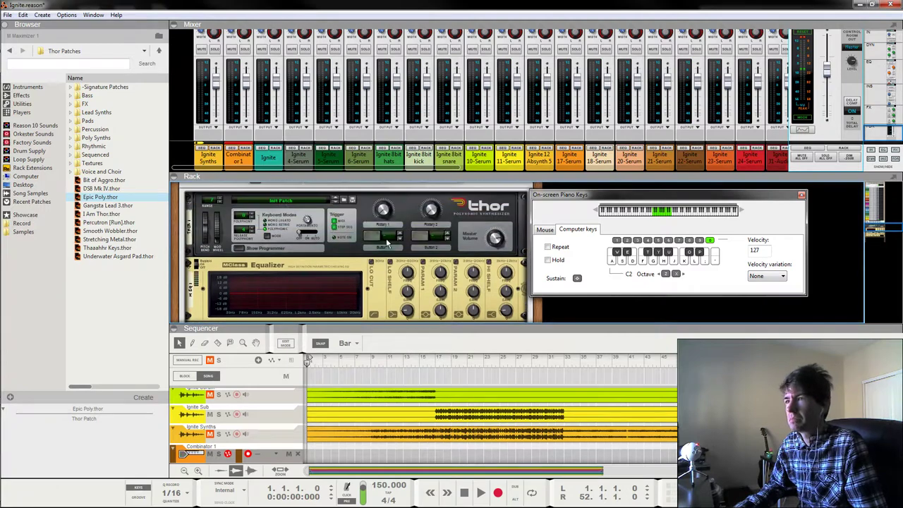
{"action": "scroll", "coordinate": [385, 243], "scroll_direction": "down", "scroll_amount": 8}
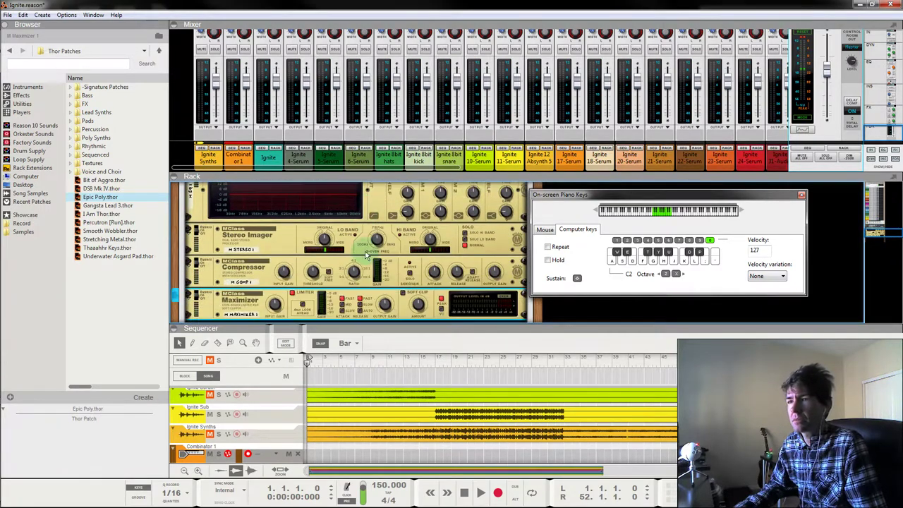
{"action": "scroll", "coordinate": [360, 262], "scroll_direction": "up", "scroll_amount": 2}
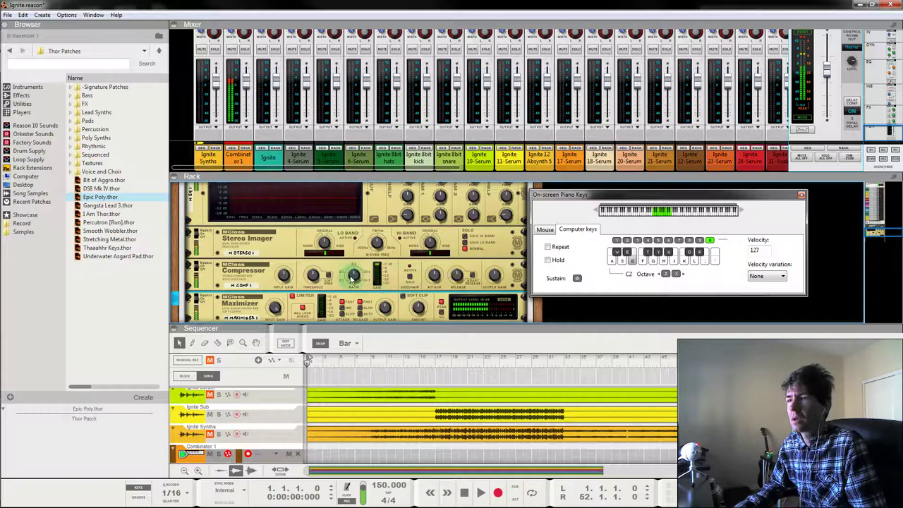
Raise the input gain of the MClass Maximizer to about 6.6 dB while auditioning notes.
{"action": "left_click", "coordinate": [314, 276]}
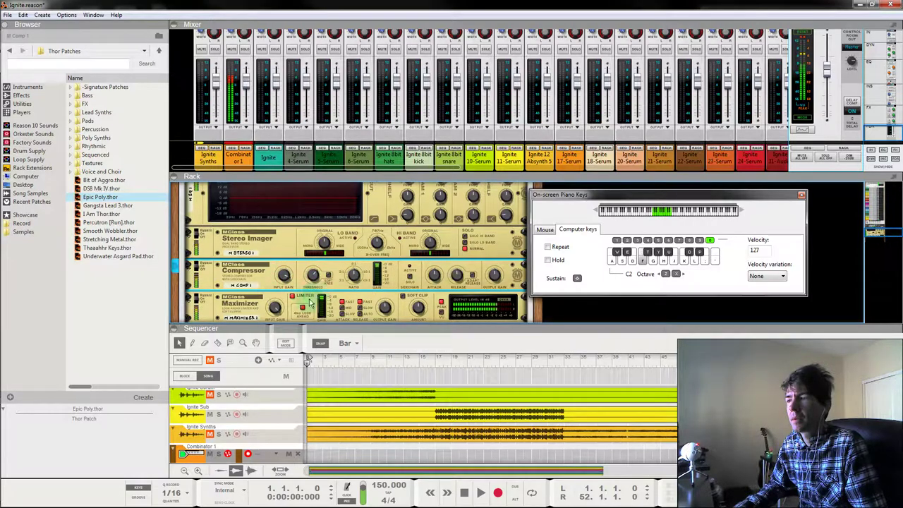
{"action": "left_click", "coordinate": [277, 313]}
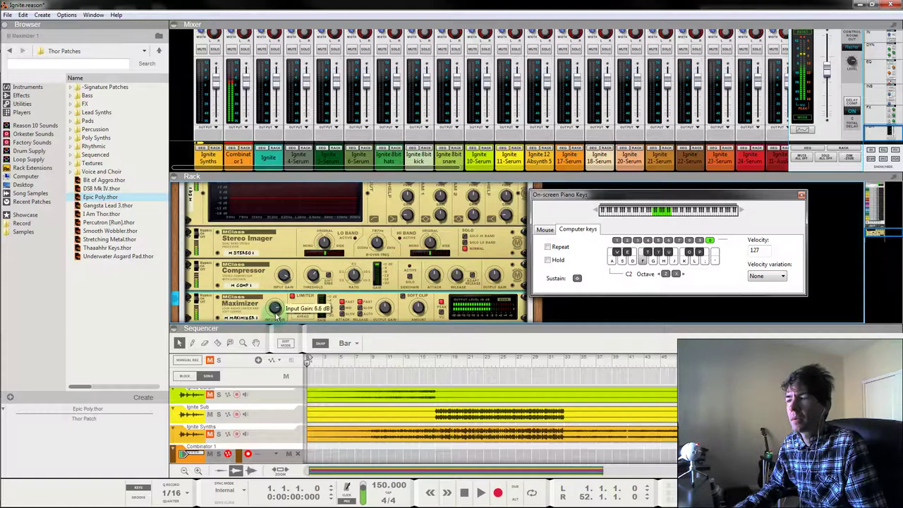
{"action": "left_click_drag", "start_coordinate": [276, 311], "coordinate": [278, 308]}
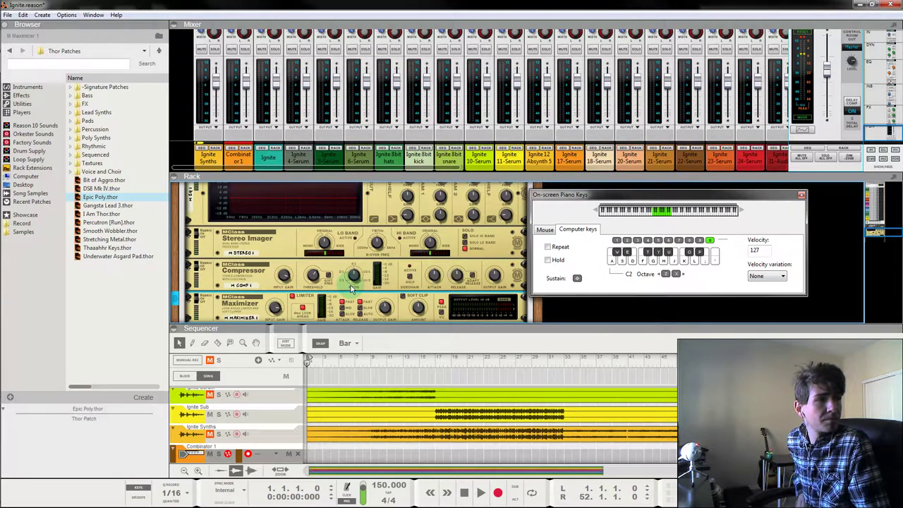
Show the programmer of the Thor synthesizer inside the Combinator.
{"action": "scroll", "coordinate": [358, 249], "scroll_direction": "up", "scroll_amount": 2}
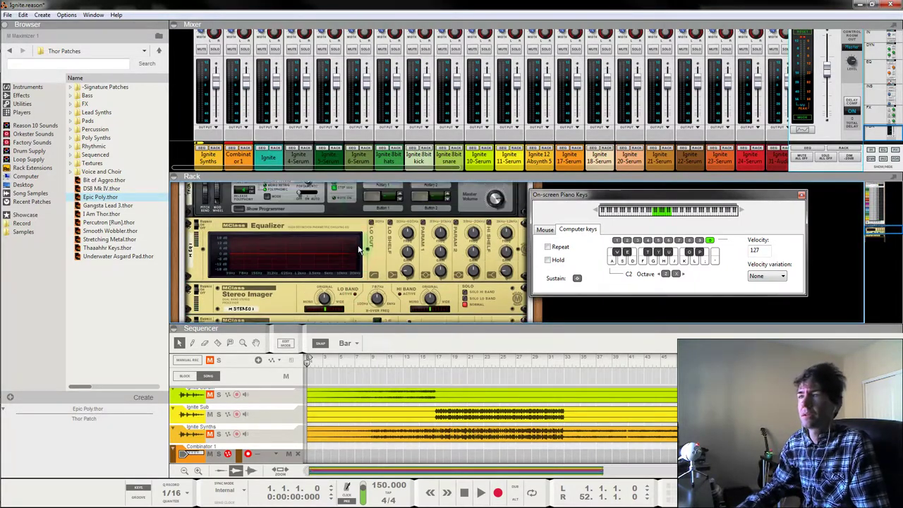
{"action": "scroll", "coordinate": [358, 249], "scroll_direction": "up", "scroll_amount": 3}
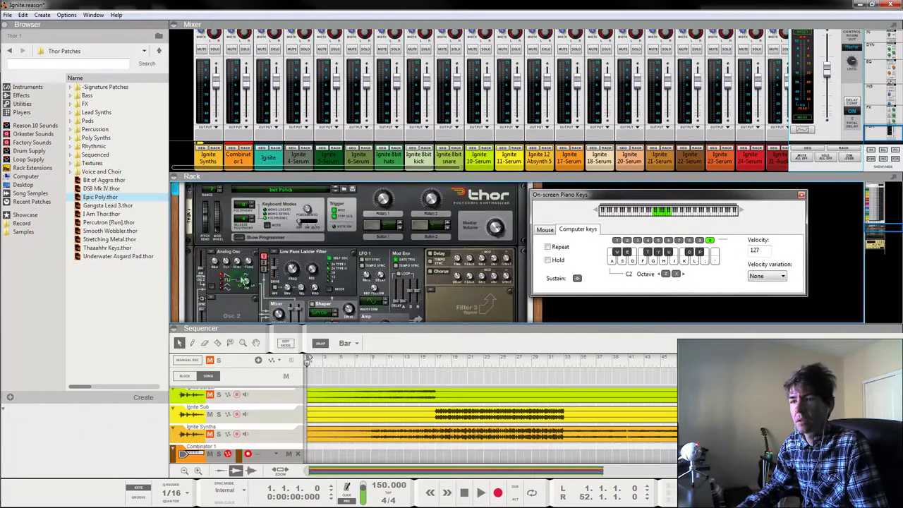
{"action": "scroll", "coordinate": [240, 281], "scroll_direction": "down", "scroll_amount": 2}
Play the song from the start and try out melody notes on the Combinator along with it, stopping in bar 19.
{"action": "left_click", "coordinate": [388, 361]}
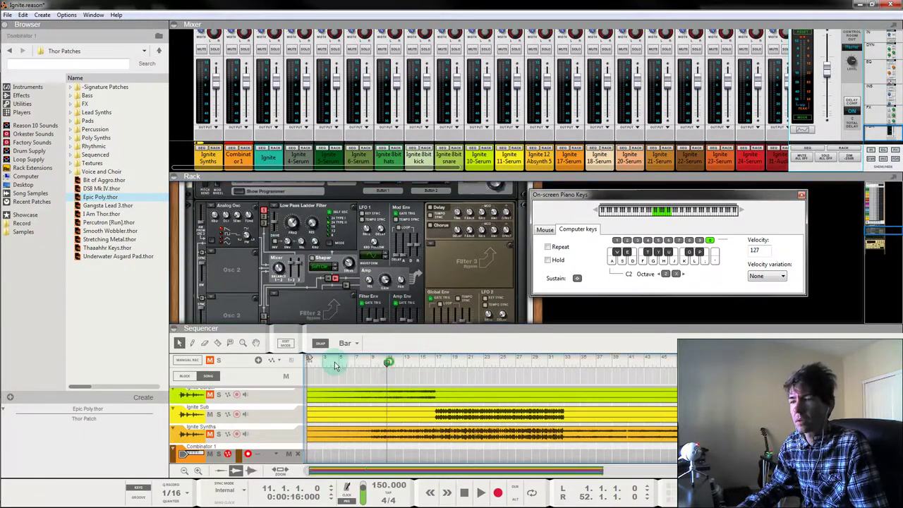
{"action": "left_click_drag", "start_coordinate": [335, 365], "coordinate": [271, 361]}
{"action": "key", "text": "space"}
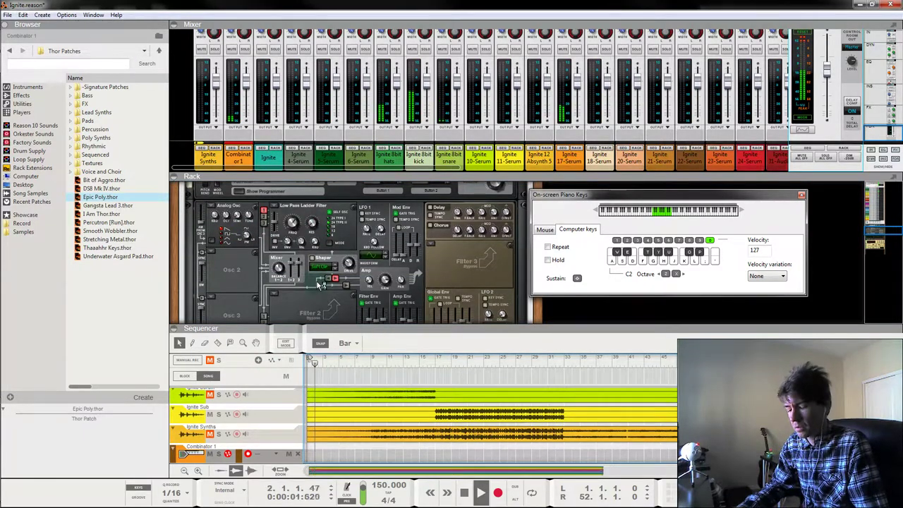
{"action": "key", "text": "a"}
{"action": "key", "text": "a"}
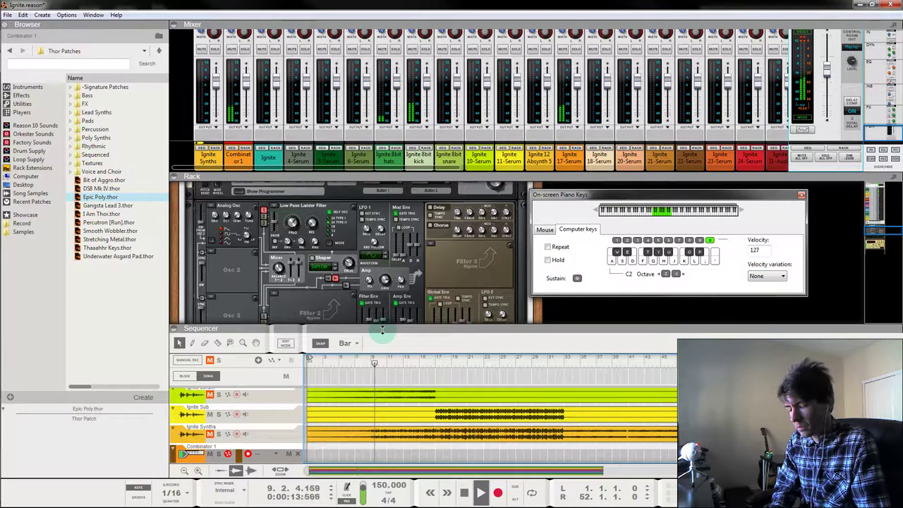
{"action": "key", "text": "y"}
{"action": "key", "text": "k"}
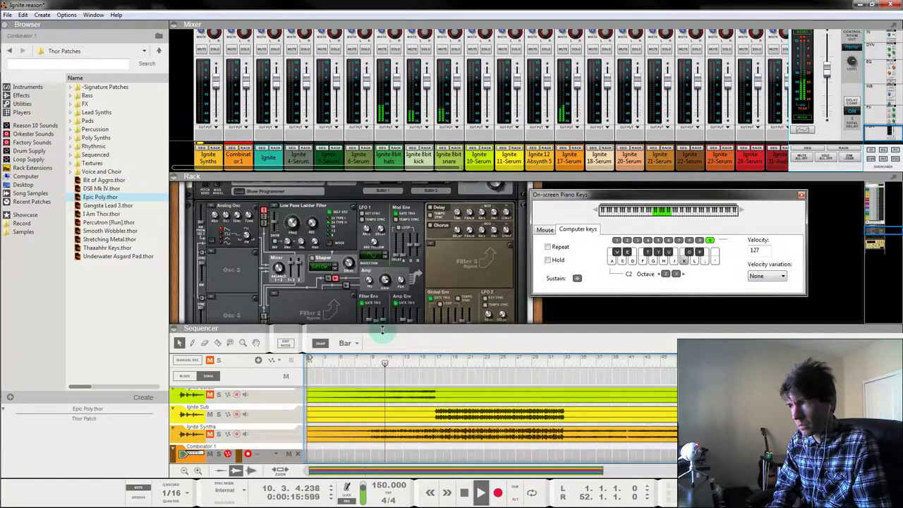
{"action": "key", "text": "k"}
{"action": "key", "text": "y"}
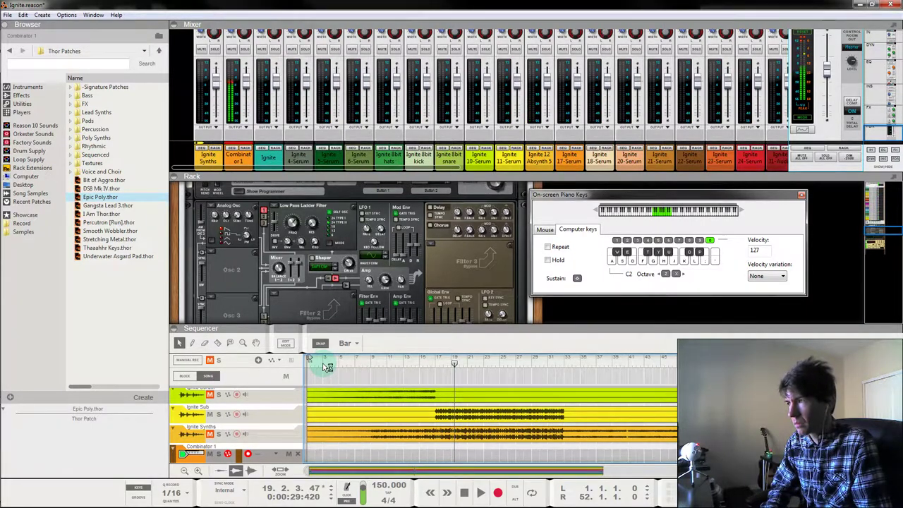
Try out further melody notes on the Combinator with the song stopped.
{"action": "key", "text": "g"}
{"action": "key", "text": "f"}
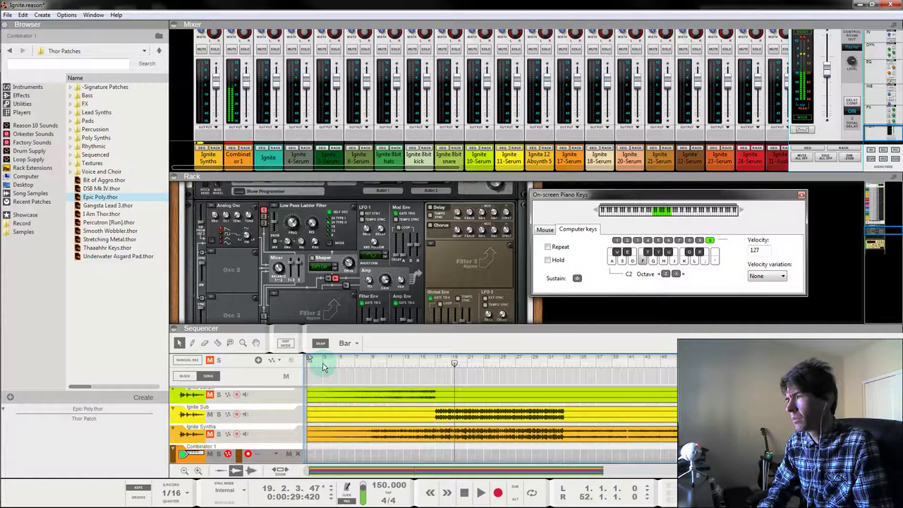
{"action": "key", "text": "w"}
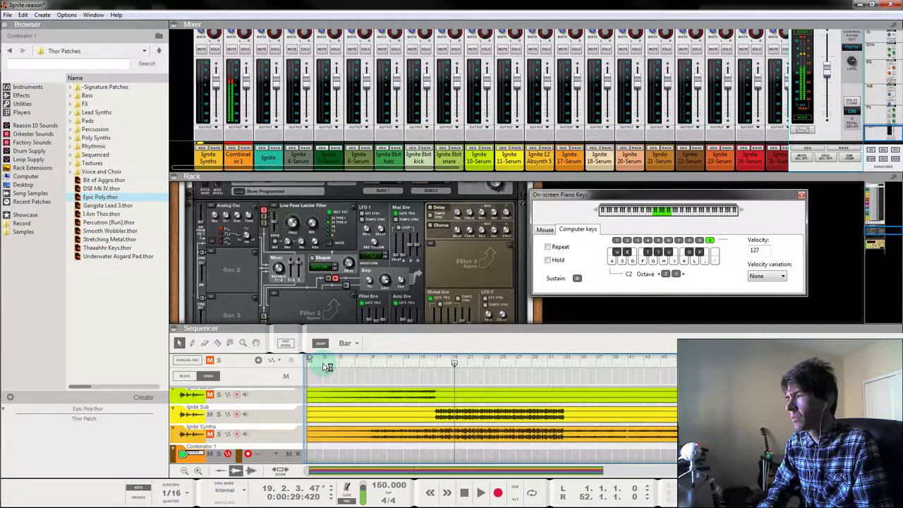
{"action": "key", "text": "p"}
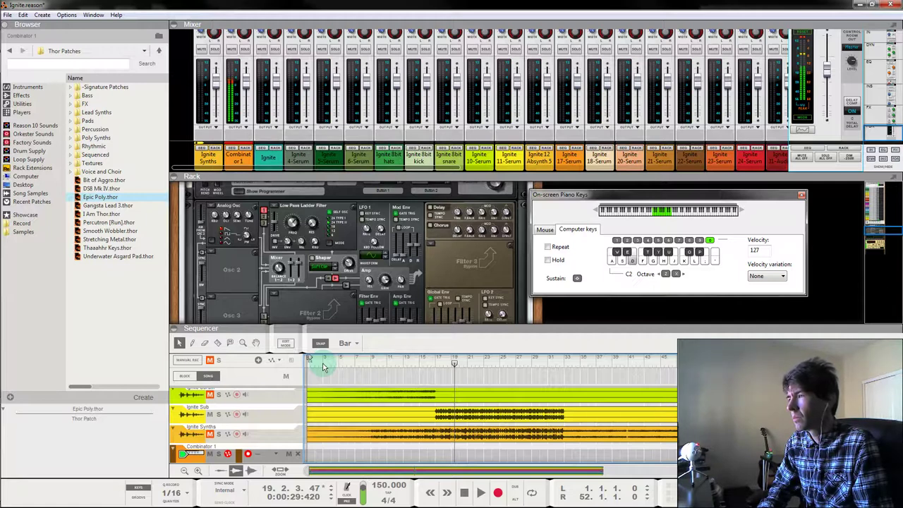
{"action": "key", "text": "g"}
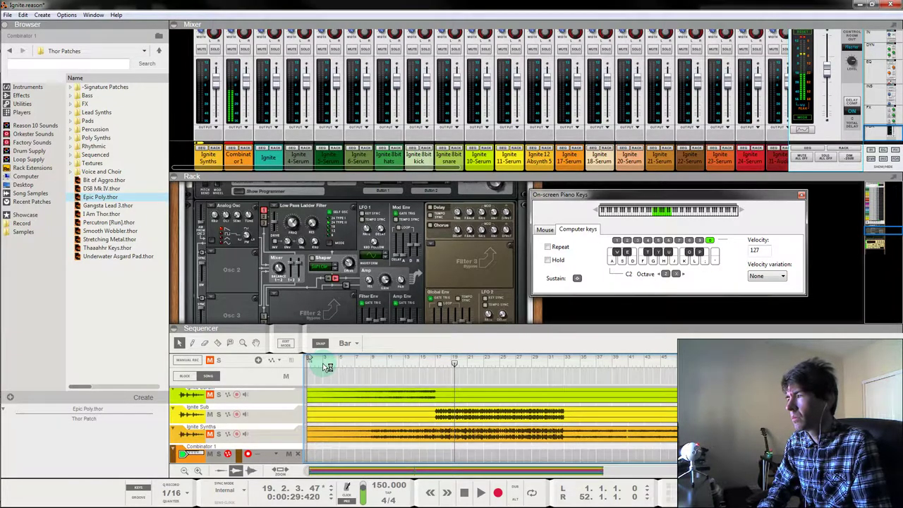
{"action": "key", "text": "k"}
{"action": "key", "text": "t"}
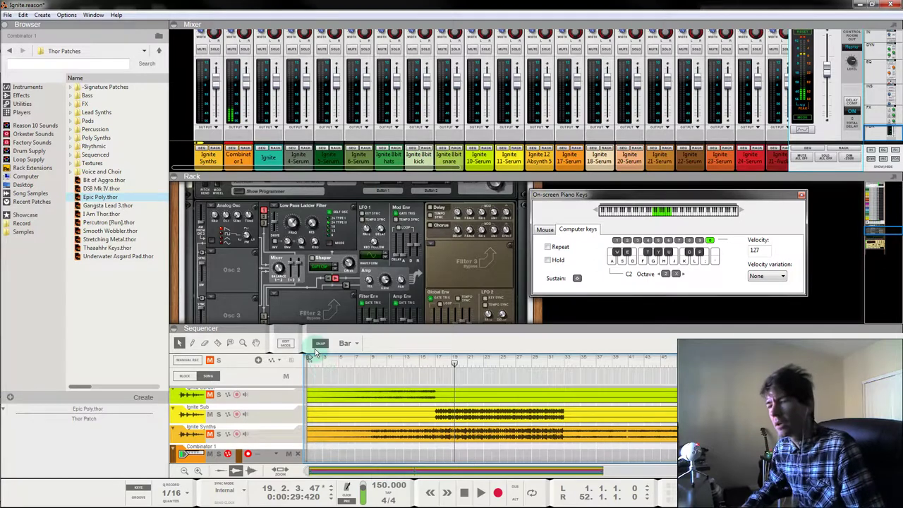
Record a melody on the Combinator 1 track from the start of the song and stop in bar 7.
{"action": "left_click", "coordinate": [311, 361]}
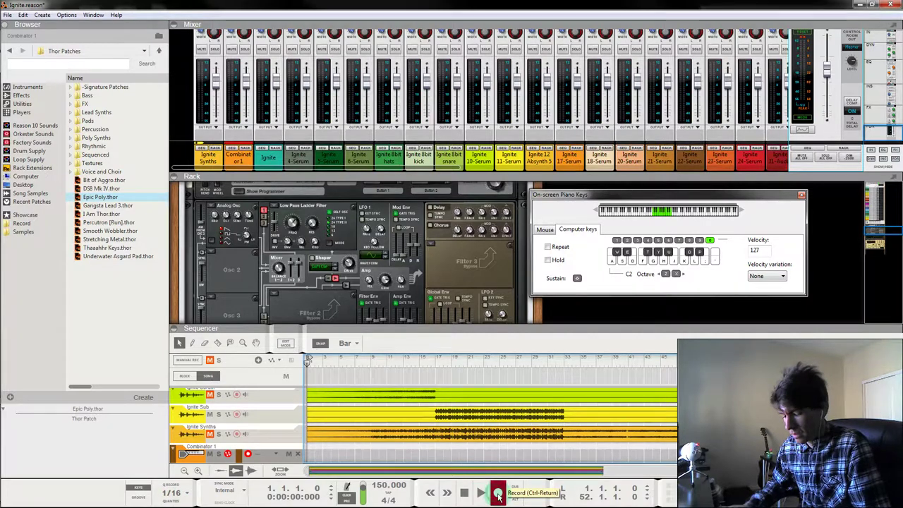
{"action": "left_click", "coordinate": [498, 494]}
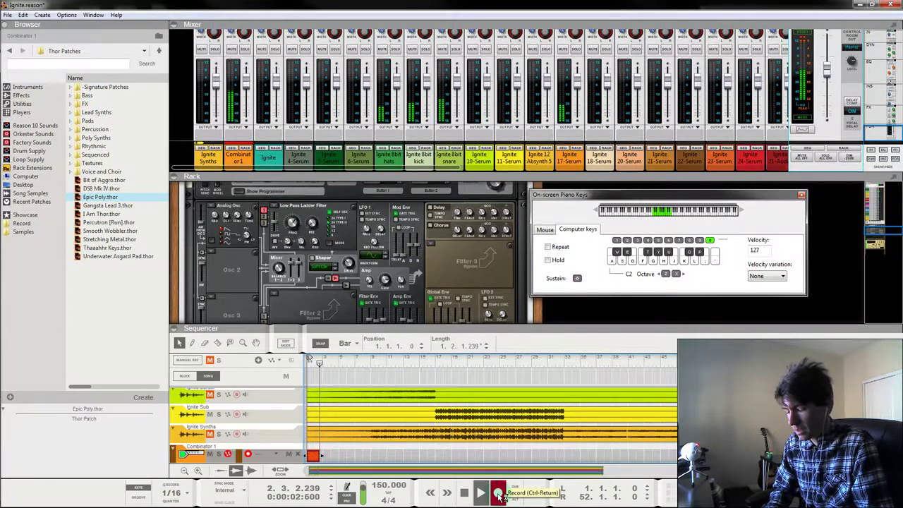
{"action": "key", "text": "g"}
{"action": "key", "text": "y"}
{"action": "key", "text": "g"}
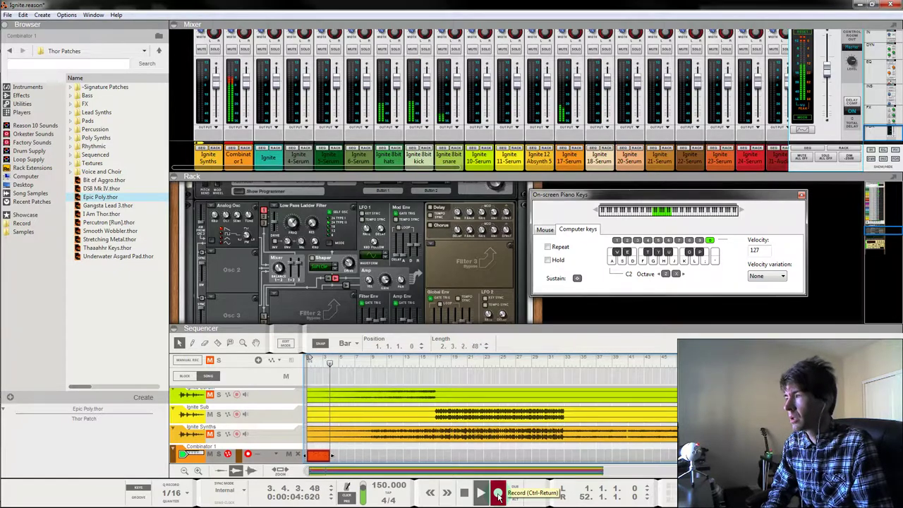
{"action": "key", "text": "g"}
{"action": "key", "text": "k"}
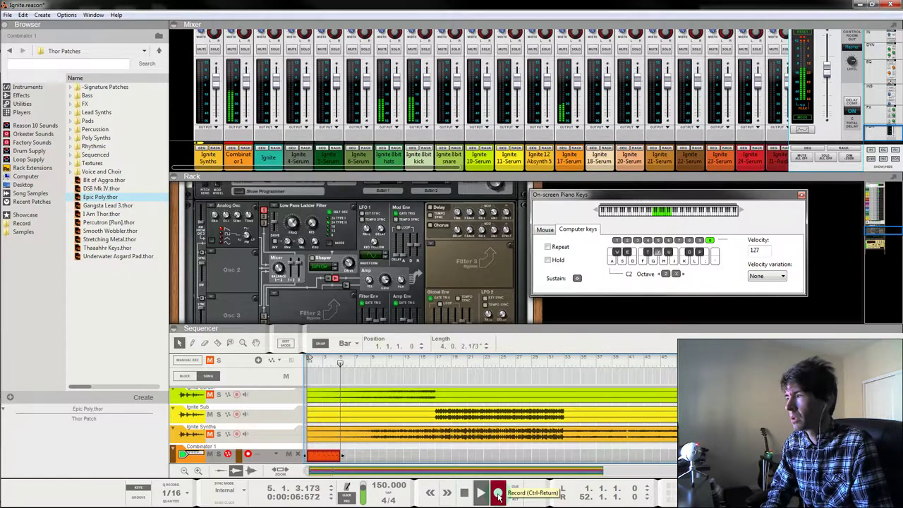
{"action": "key", "text": "g"}
{"action": "key", "text": "k"}
{"action": "key", "text": "g"}
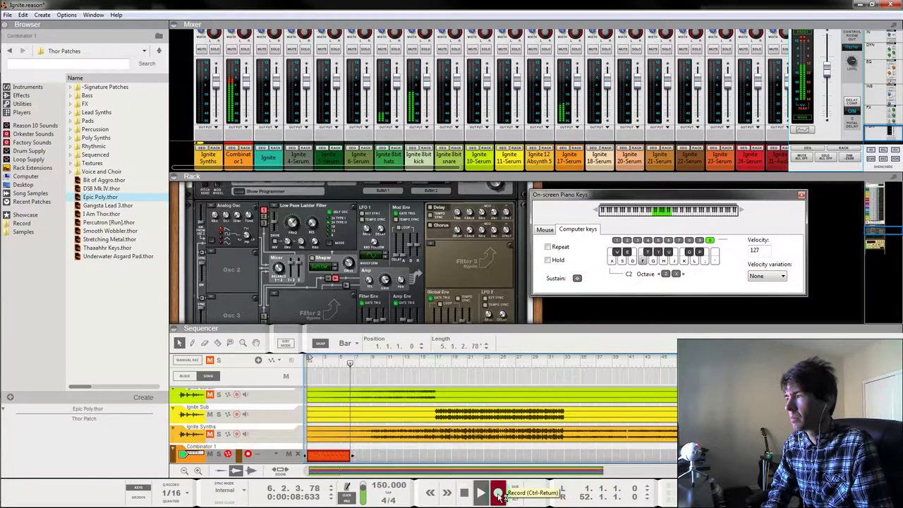
{"action": "key", "text": "space"}
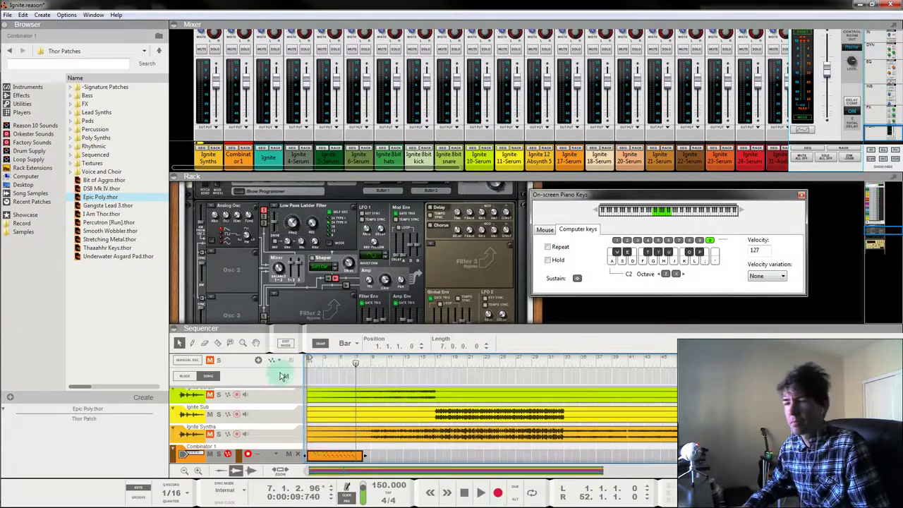
Enlarge the sequencer, open the recorded Combinator 1 clip for note editing and close the on-screen piano keys.
{"action": "left_click", "coordinate": [340, 363]}
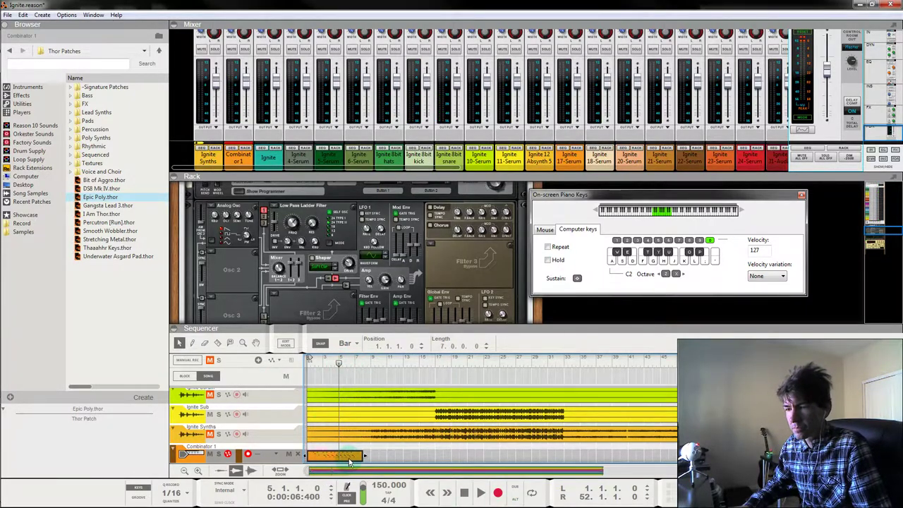
{"action": "left_click", "coordinate": [444, 375]}
{"action": "key", "text": "F7"}
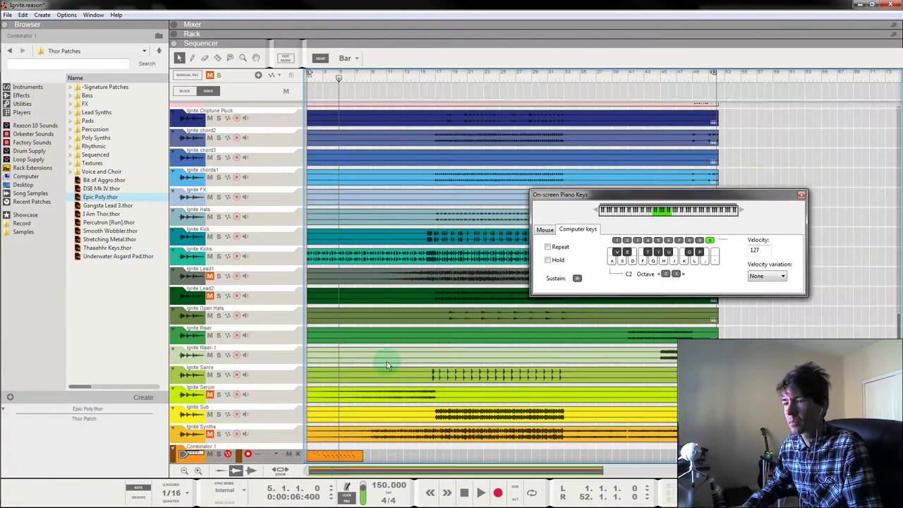
{"action": "left_click", "coordinate": [357, 457]}
{"action": "double_click", "coordinate": [357, 456]}
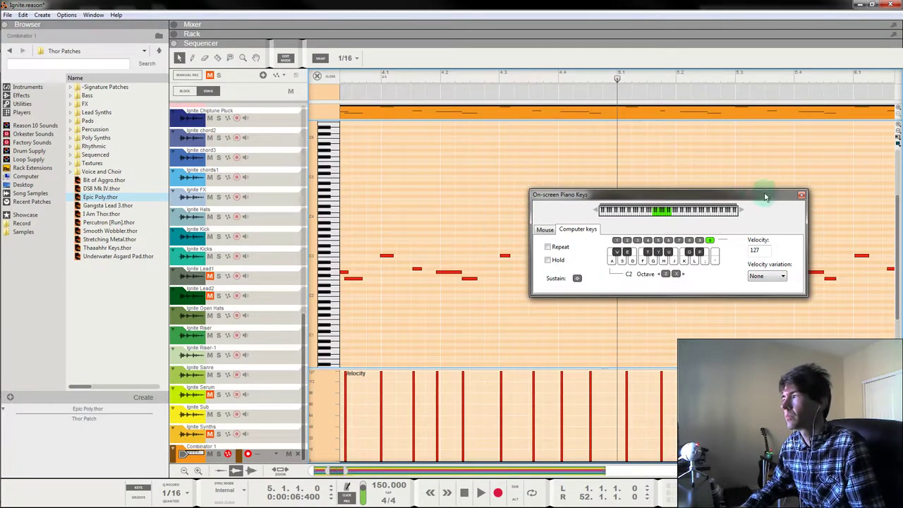
{"action": "left_click", "coordinate": [802, 194]}
Play the recorded notes around bar 5 of the clip and stop playback.
{"action": "left_click", "coordinate": [498, 75]}
{"action": "key", "text": "space"}
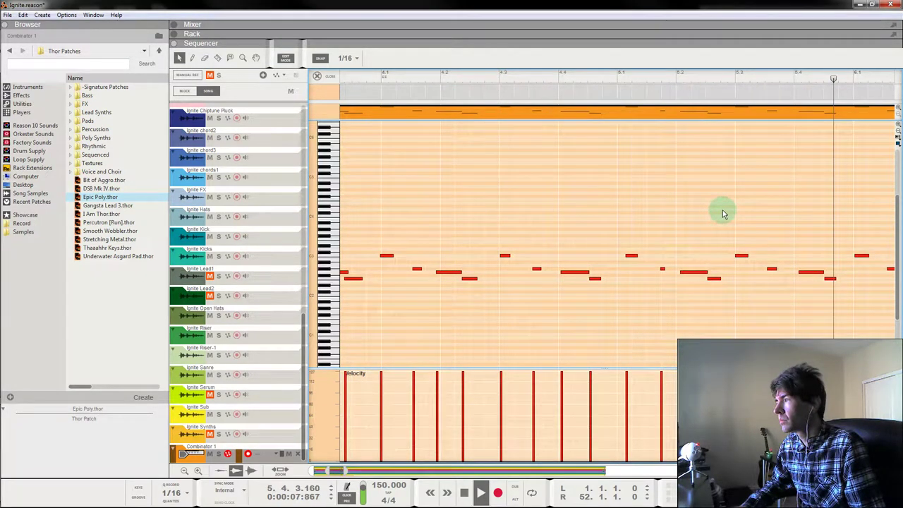
{"action": "key", "text": "space"}
Delete all recorded notes in the Combinator 1 clip except the four-note phrase at the start of bar 6.
{"action": "left_click_drag", "start_coordinate": [589, 369], "coordinate": [107, 279]}
{"action": "key", "text": "z"}
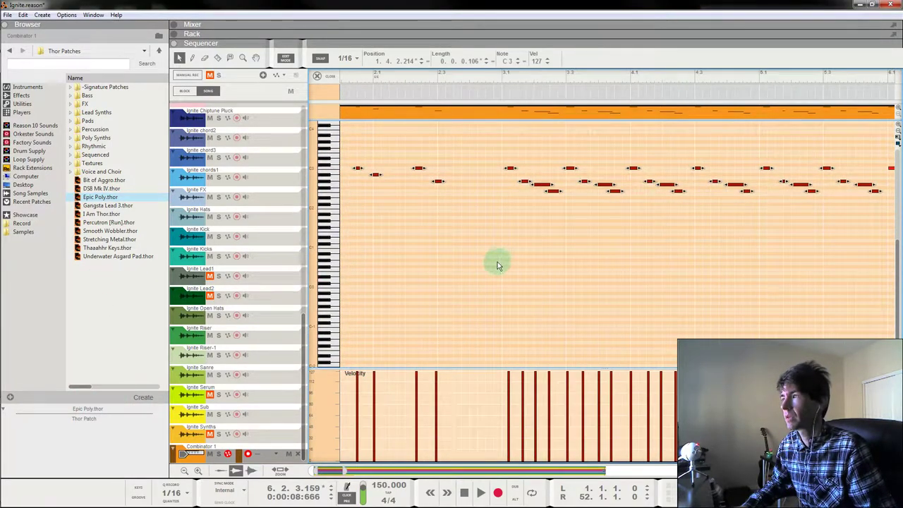
{"action": "key", "text": "z"}
{"action": "key", "text": "z"}
{"action": "key", "text": "z"}
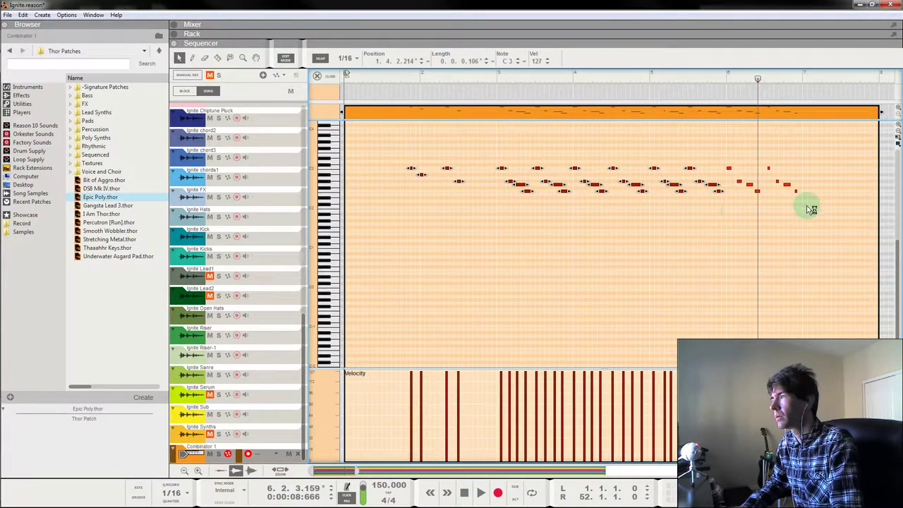
{"action": "key", "text": "Delete"}
{"action": "left_click_drag", "start_coordinate": [815, 217], "coordinate": [765, 151]}
{"action": "key", "text": "Delete"}
Set the length of the four remaining notes to 0.0.1.0.
{"action": "left_click_drag", "start_coordinate": [820, 248], "coordinate": [678, 136]}
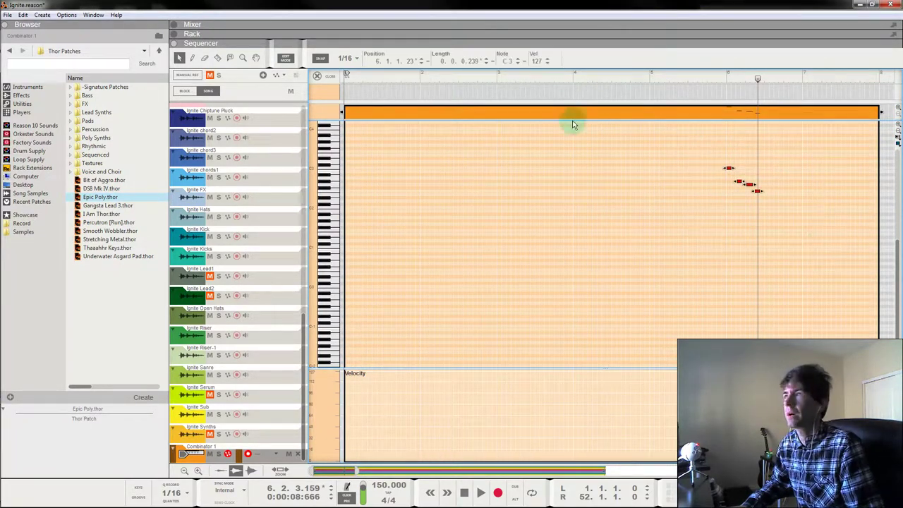
{"action": "left_click", "coordinate": [493, 62]}
{"action": "double_click", "coordinate": [474, 62]}
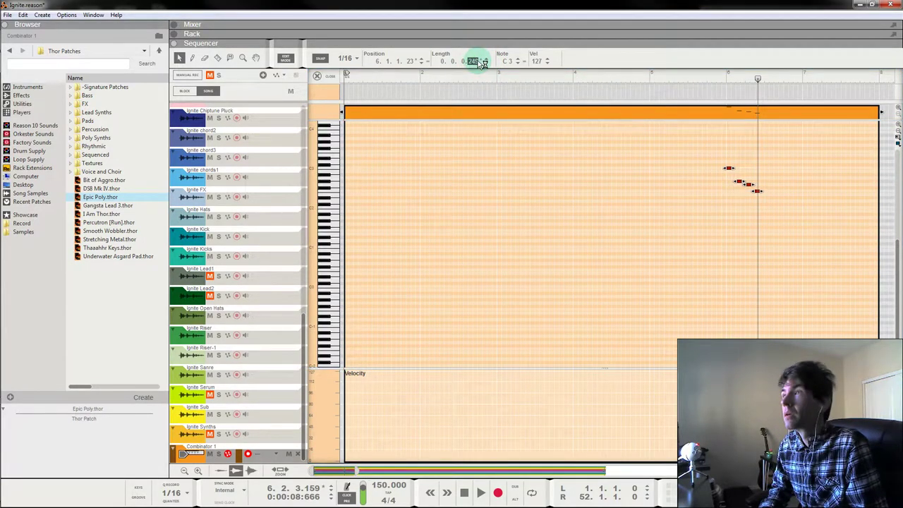
{"action": "key", "text": "Return"}
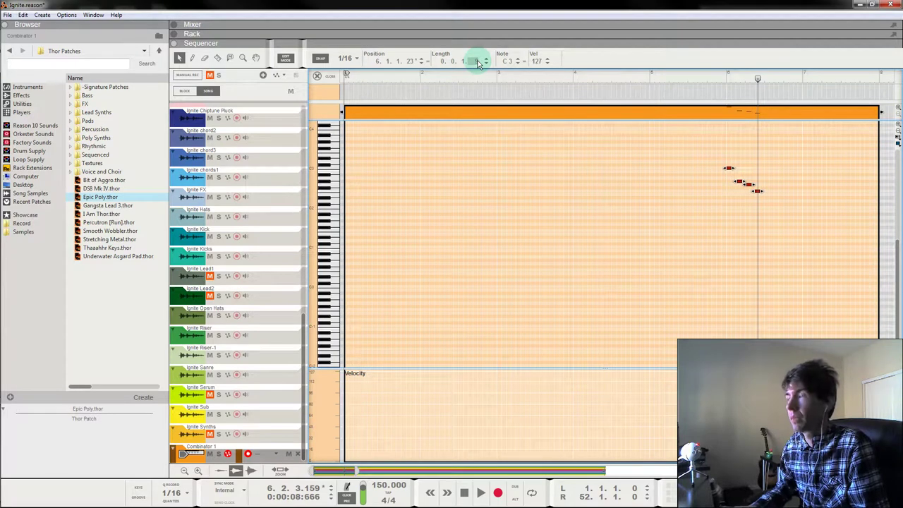
{"action": "double_click", "coordinate": [477, 62]}
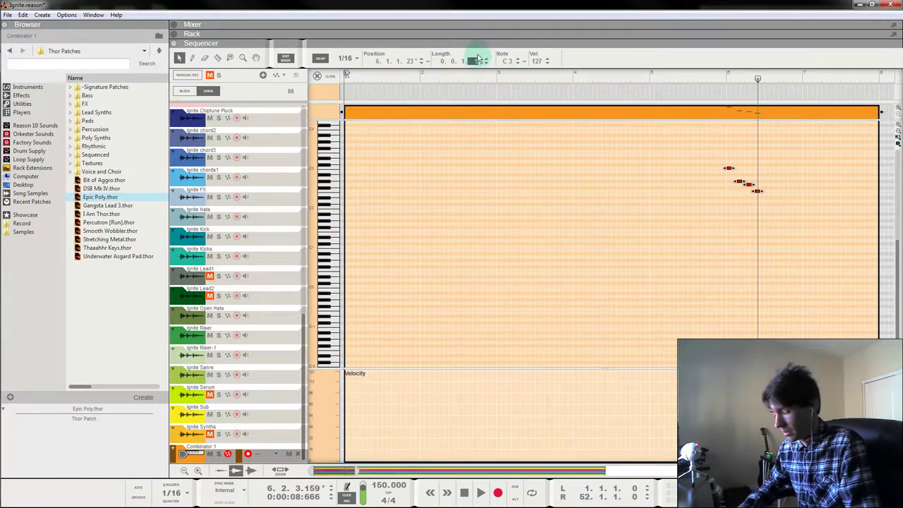
{"action": "type", "text": "0"}
{"action": "key", "text": "Return"}
Move the four-note phrase to the start of bar 1 and play it.
{"action": "left_click", "coordinate": [411, 62]}
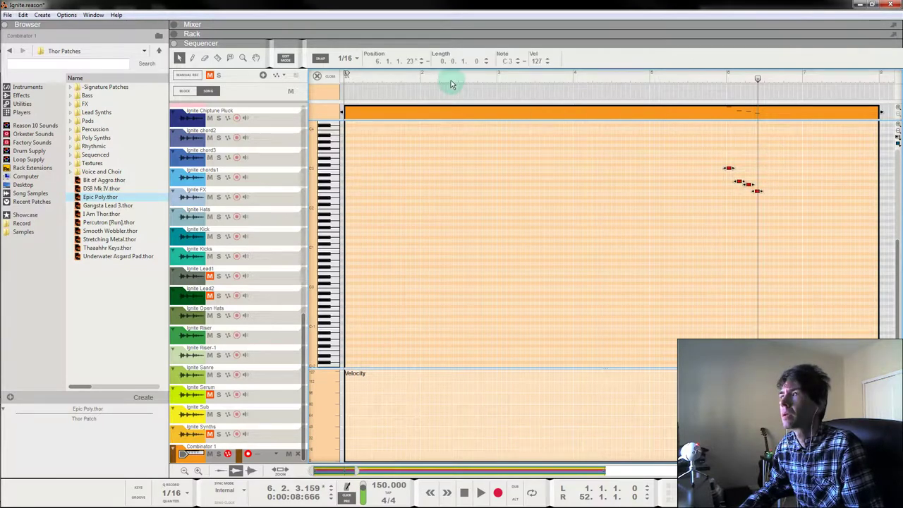
{"action": "left_click_drag", "start_coordinate": [730, 171], "coordinate": [344, 166]}
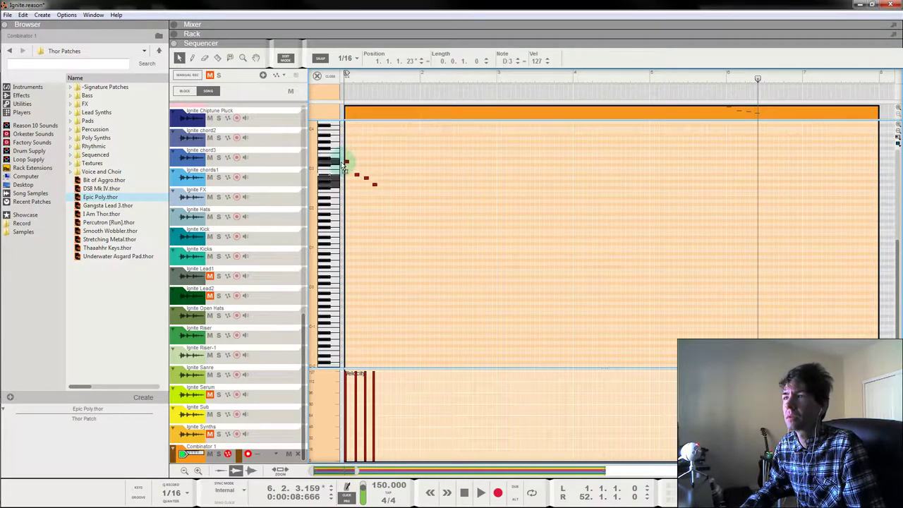
{"action": "left_click", "coordinate": [364, 79]}
{"action": "left_click_drag", "start_coordinate": [347, 167], "coordinate": [349, 169]}
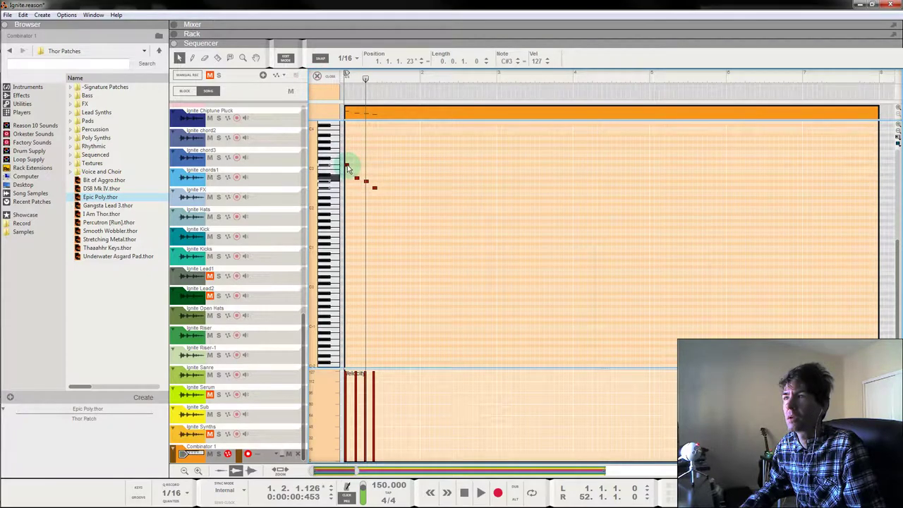
{"action": "left_click_drag", "start_coordinate": [366, 79], "coordinate": [313, 79]}
{"action": "key", "text": "space"}
{"action": "key", "text": "space"}
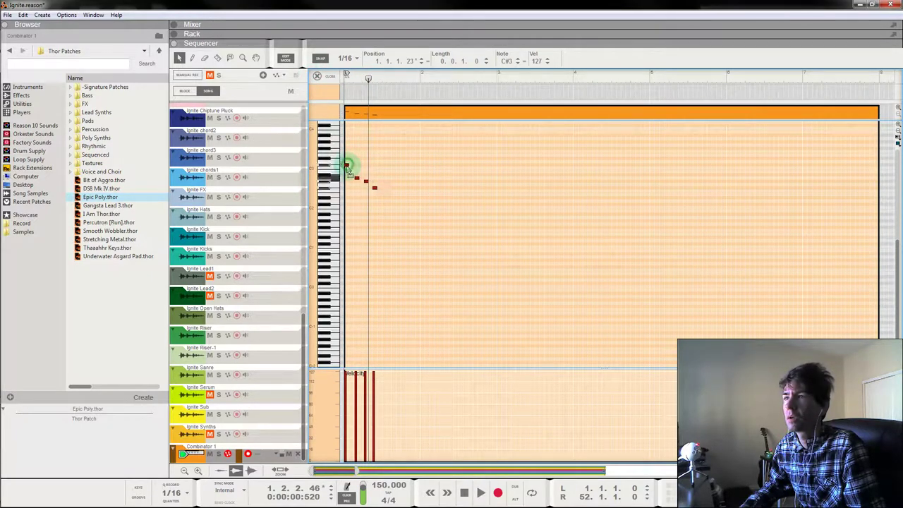
Lower the phrase so its first note sits on C3, and play it from the start.
{"action": "left_click_drag", "start_coordinate": [347, 167], "coordinate": [347, 170]}
{"action": "left_click_drag", "start_coordinate": [367, 78], "coordinate": [286, 77]}
{"action": "key", "text": "space"}
{"action": "key", "text": "space"}
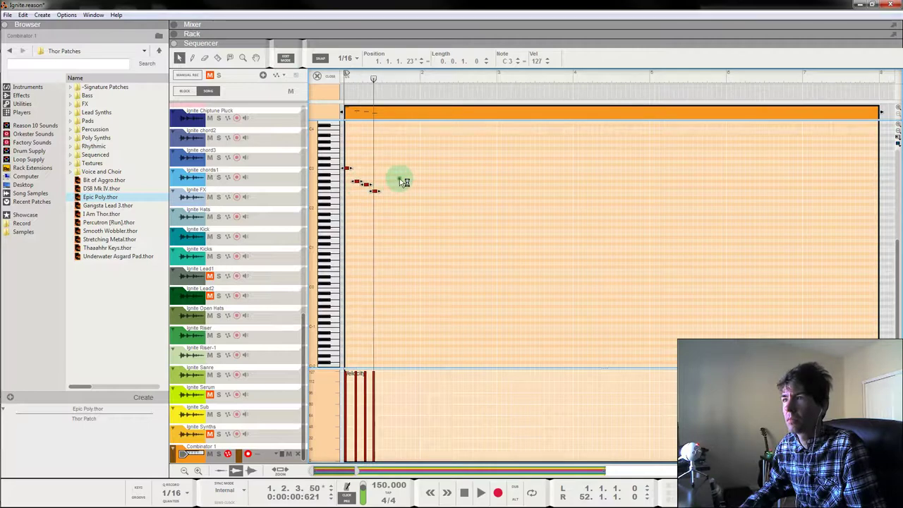
Shift the last three notes of the phrase so that the G#2 note starts at position 1.1.3.0.
{"action": "left_click", "coordinate": [358, 181]}
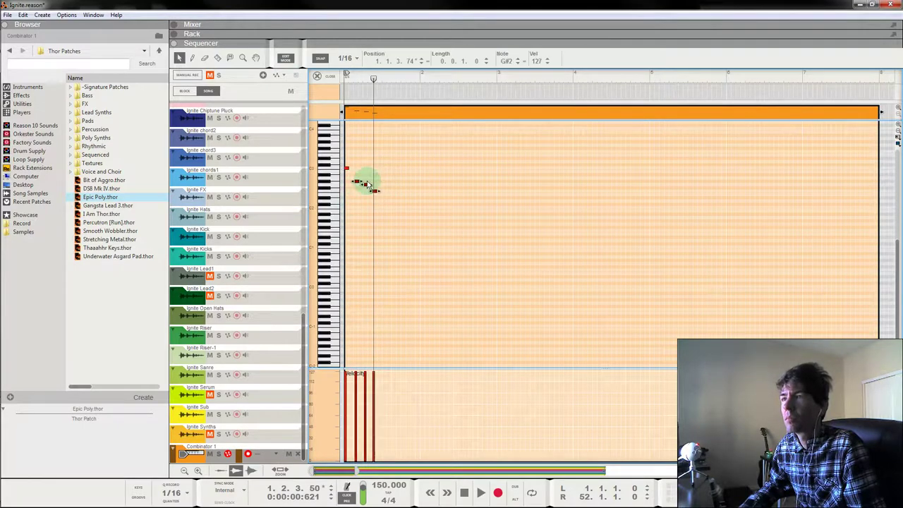
{"action": "left_click", "coordinate": [408, 62]}
{"action": "type", "text": "0"}
{"action": "key", "text": "Return"}
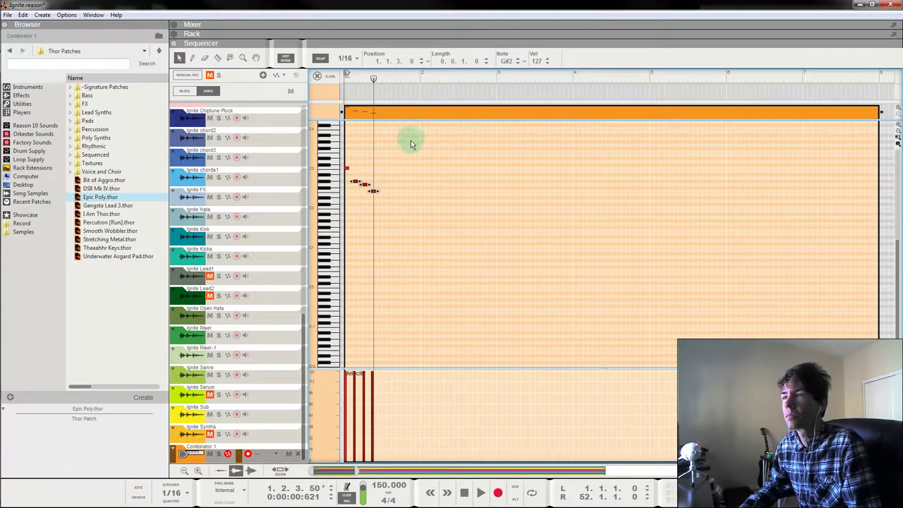
Set the position of the phrase's last note to 1.2.3.0 and play the phrase from the start.
{"action": "left_click", "coordinate": [410, 141]}
{"action": "left_click_drag", "start_coordinate": [379, 177], "coordinate": [373, 199]}
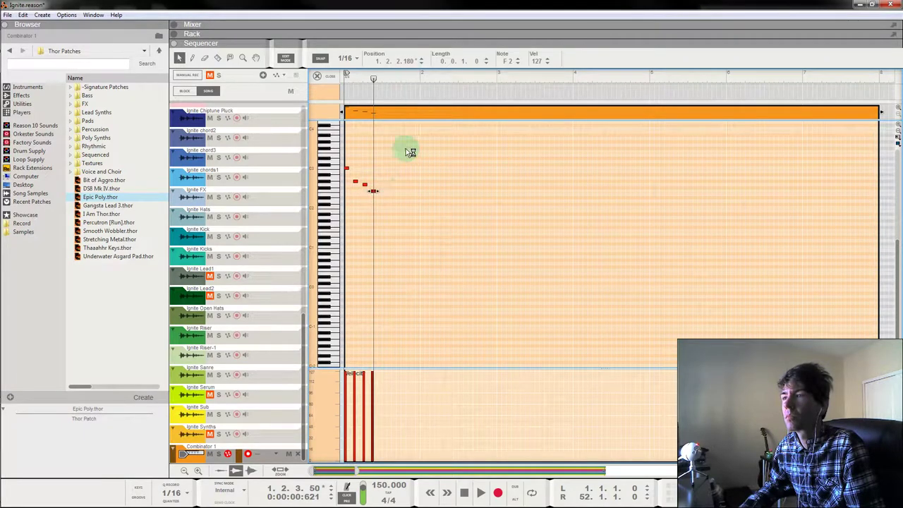
{"action": "double_click", "coordinate": [411, 62]}
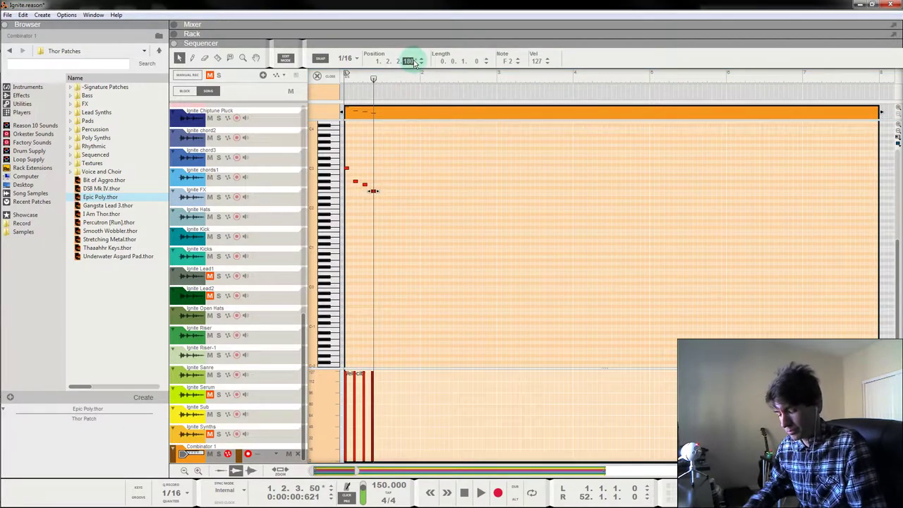
{"action": "type", "text": "240"}
{"action": "key", "text": "Return"}
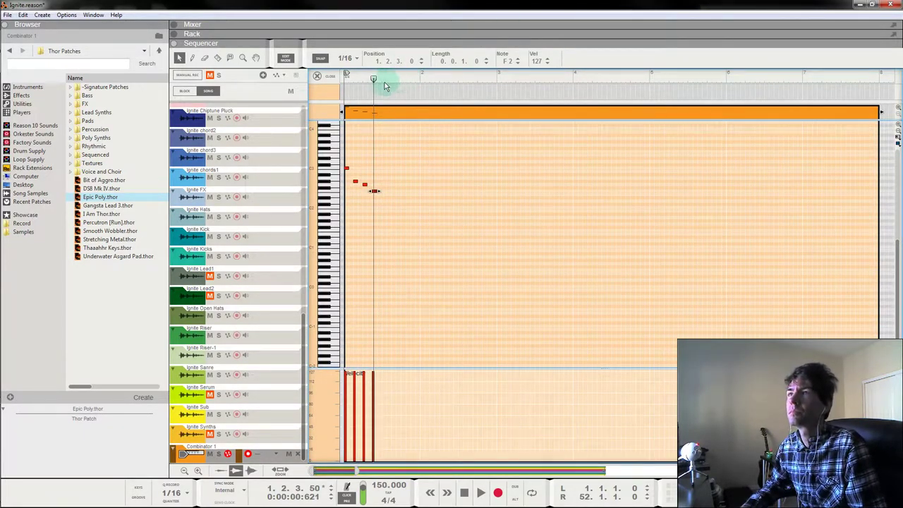
{"action": "key", "text": "shift+Return"}
{"action": "key", "text": "space"}
{"action": "key", "text": "space"}
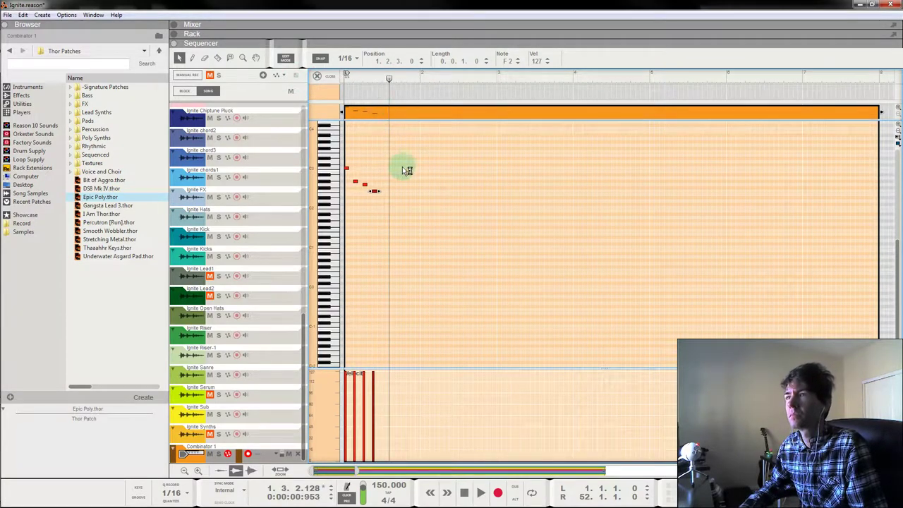
Try lengthening all four notes to 0.0.1.216 and play the phrase from the start.
{"action": "left_click_drag", "start_coordinate": [401, 154], "coordinate": [337, 225]}
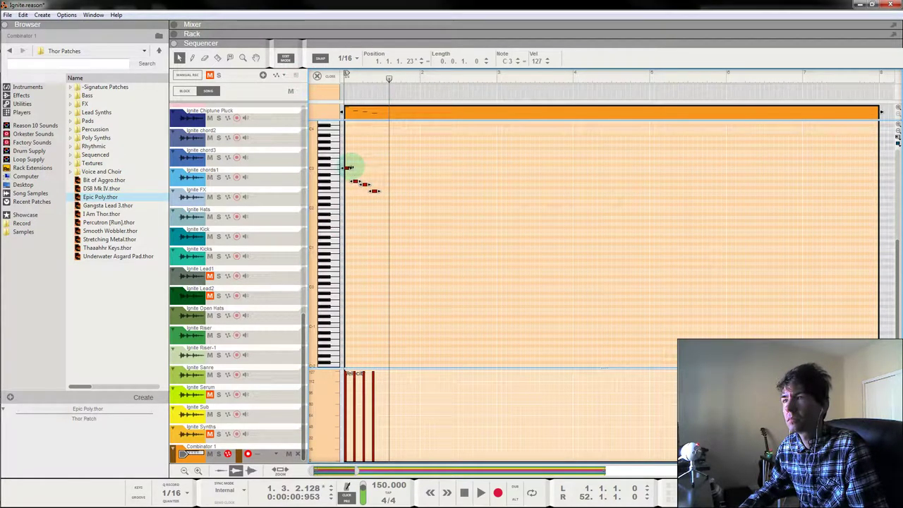
{"action": "left_click_drag", "start_coordinate": [352, 168], "coordinate": [357, 168]}
{"action": "left_click_drag", "start_coordinate": [357, 77], "coordinate": [320, 75]}
{"action": "key", "text": "space"}
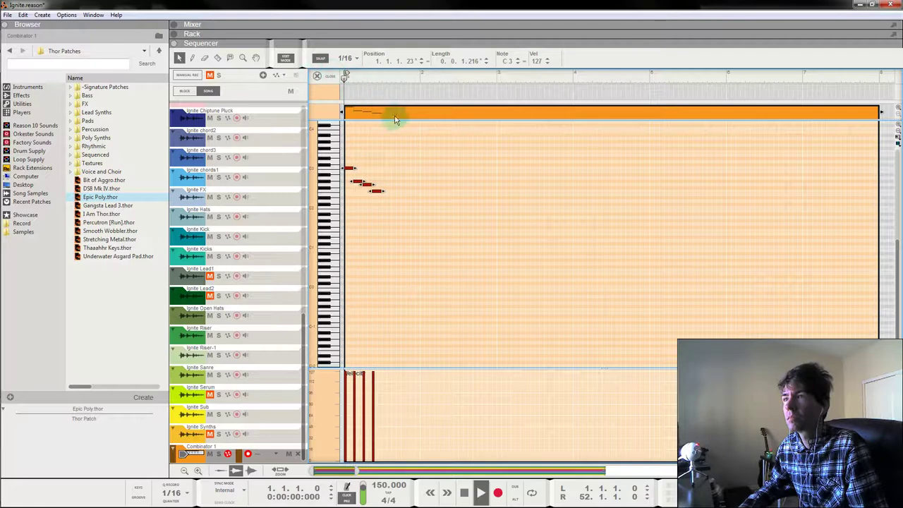
{"action": "left_click", "coordinate": [396, 161]}
{"action": "key", "text": "space"}
{"action": "left_click", "coordinate": [347, 75]}
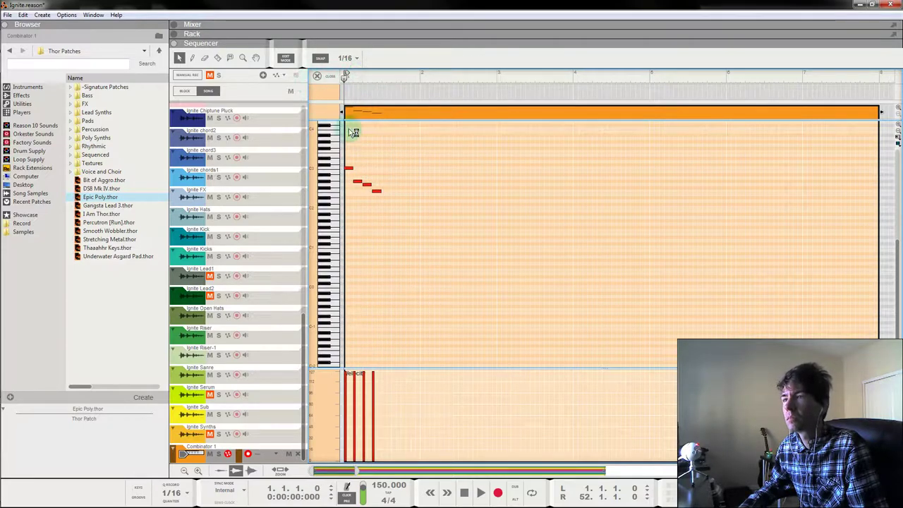
Shorten all four notes to 0.0.0.216 and play the phrase.
{"action": "left_click_drag", "start_coordinate": [418, 149], "coordinate": [326, 216]}
{"action": "left_click", "coordinate": [356, 171]}
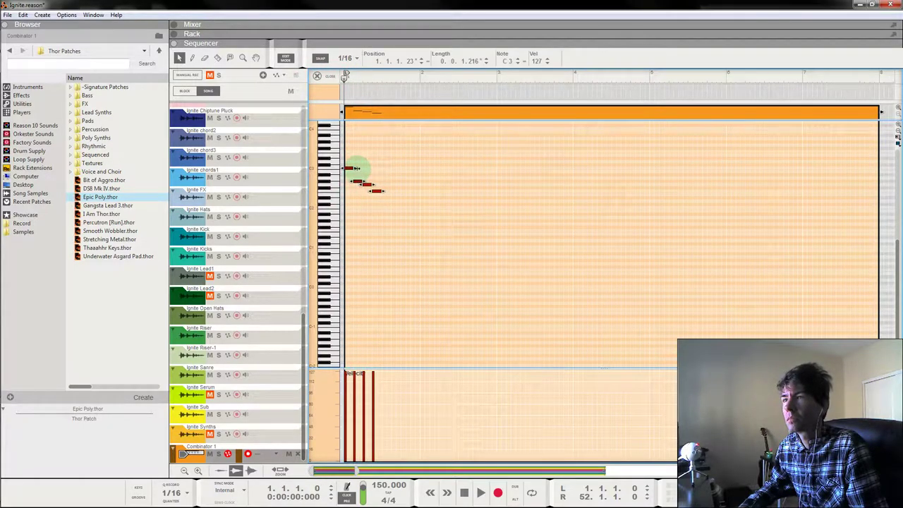
{"action": "key", "text": "space"}
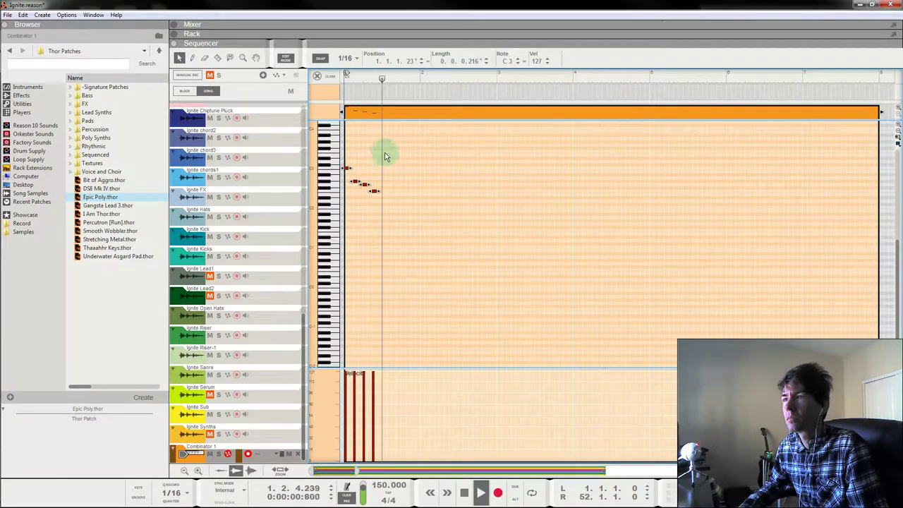
{"action": "key", "text": "space"}
Copy the four-note phrase every half bar until it fills bars 1 and 2, and play the result from the start.
{"action": "left_click_drag", "start_coordinate": [410, 137], "coordinate": [340, 223]}
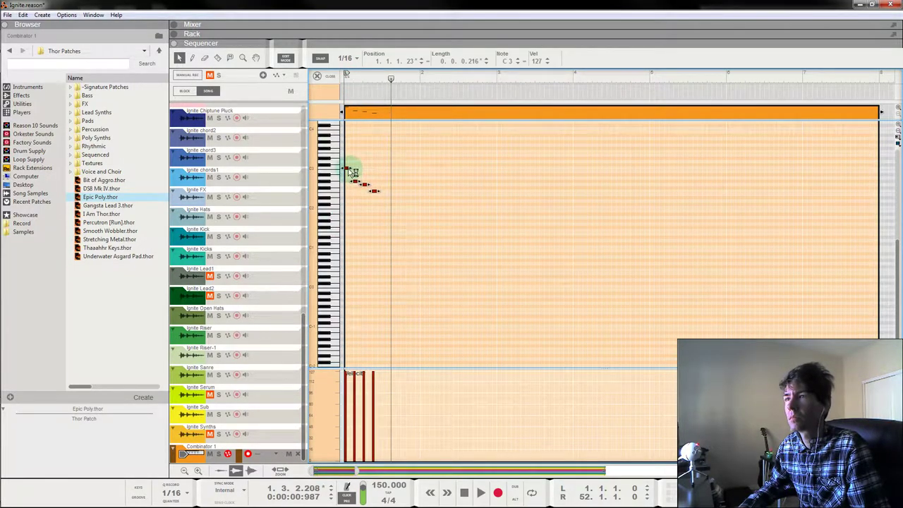
{"action": "left_click_drag", "start_coordinate": [353, 171], "coordinate": [461, 171]}
{"action": "left_click_drag", "start_coordinate": [392, 79], "coordinate": [299, 66]}
{"action": "key", "text": "space"}
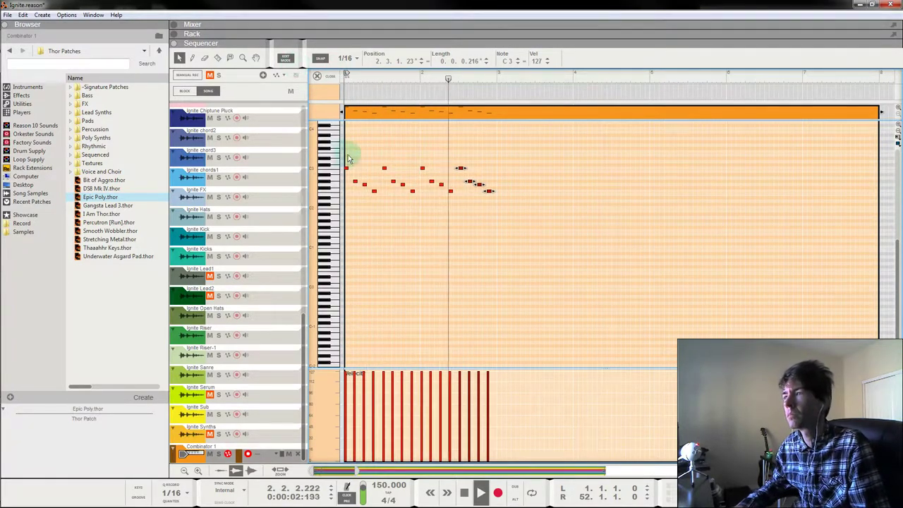
Copy the last phrase to the start of bar 3, change its first two notes to C#3 and C3, and play it.
{"action": "left_click_drag", "start_coordinate": [524, 157], "coordinate": [455, 212]}
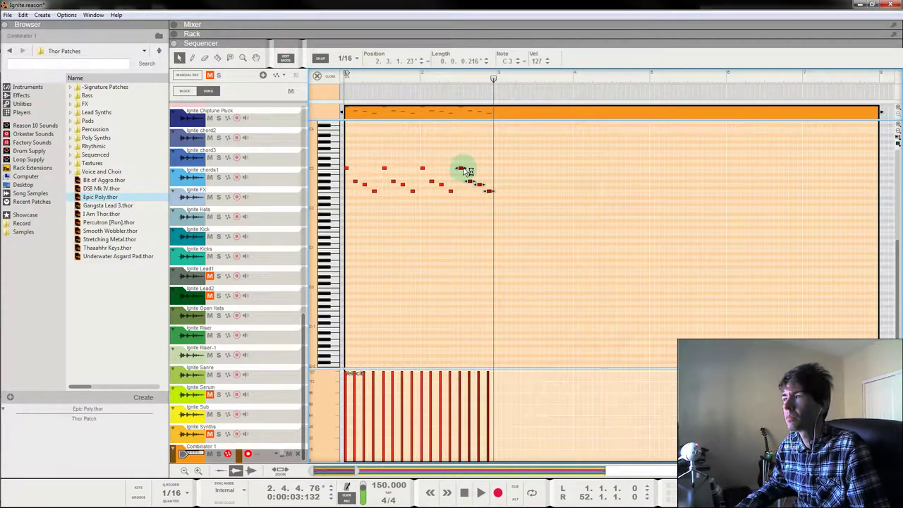
{"action": "left_click_drag", "start_coordinate": [462, 171], "coordinate": [509, 170]}
{"action": "key", "text": "space"}
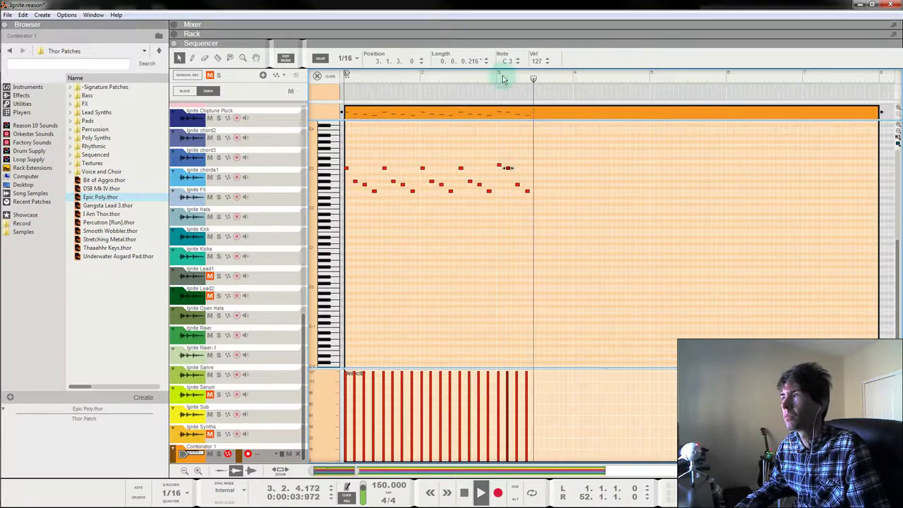
{"action": "key", "text": "space"}
Copy the bar 3 phrase to the bar's second half, duplicate both phrases into bar 4, and start playback.
{"action": "left_click_drag", "start_coordinate": [599, 146], "coordinate": [498, 205]}
{"action": "left_click", "coordinate": [499, 167]}
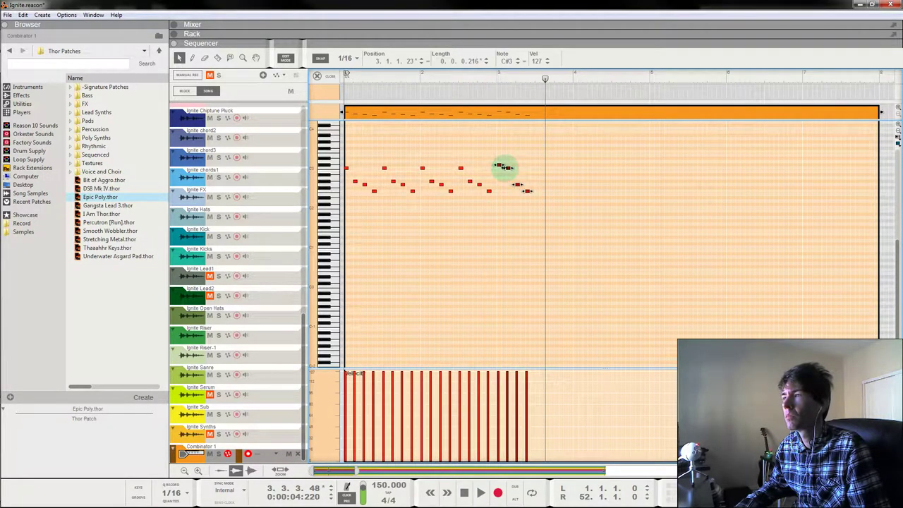
{"action": "left_click_drag", "start_coordinate": [501, 167], "coordinate": [542, 173]}
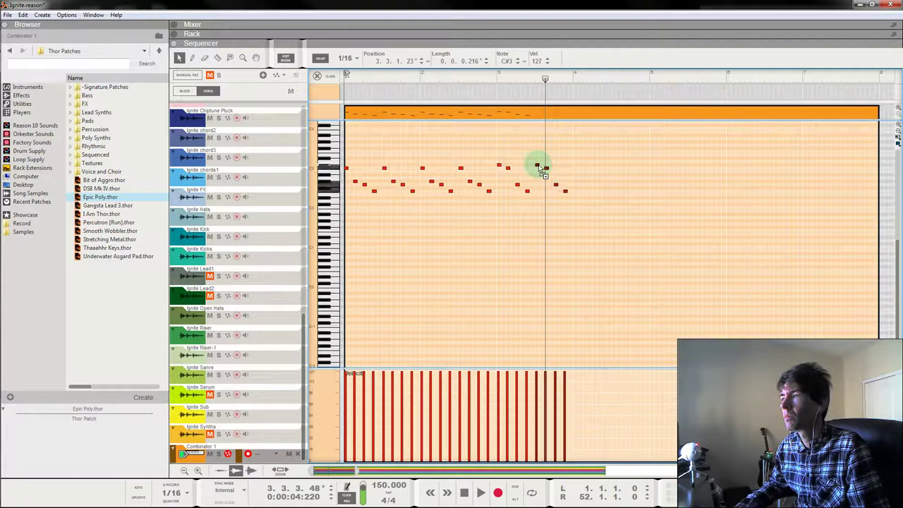
{"action": "left_click_drag", "start_coordinate": [590, 157], "coordinate": [496, 218]}
{"action": "left_click", "coordinate": [502, 166]}
{"action": "left_click_drag", "start_coordinate": [502, 168], "coordinate": [575, 165]}
{"action": "left_click", "coordinate": [415, 81]}
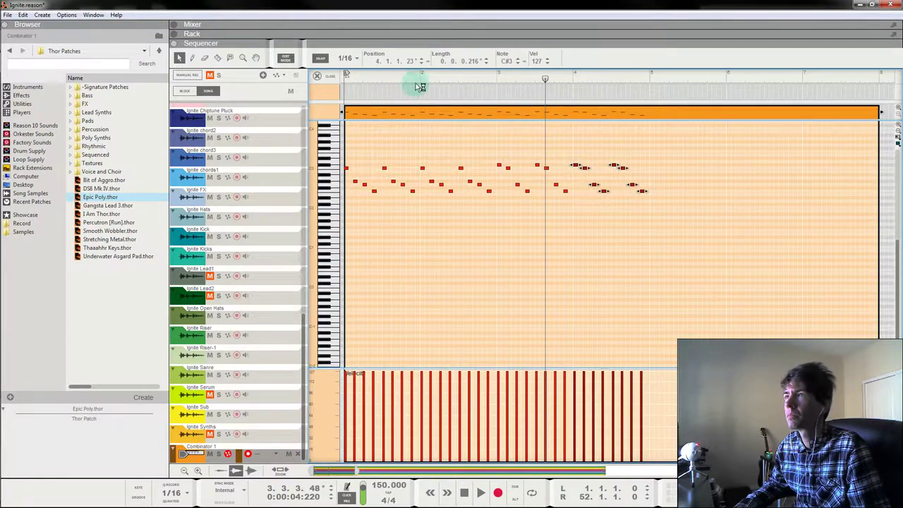
{"action": "key", "text": "space"}
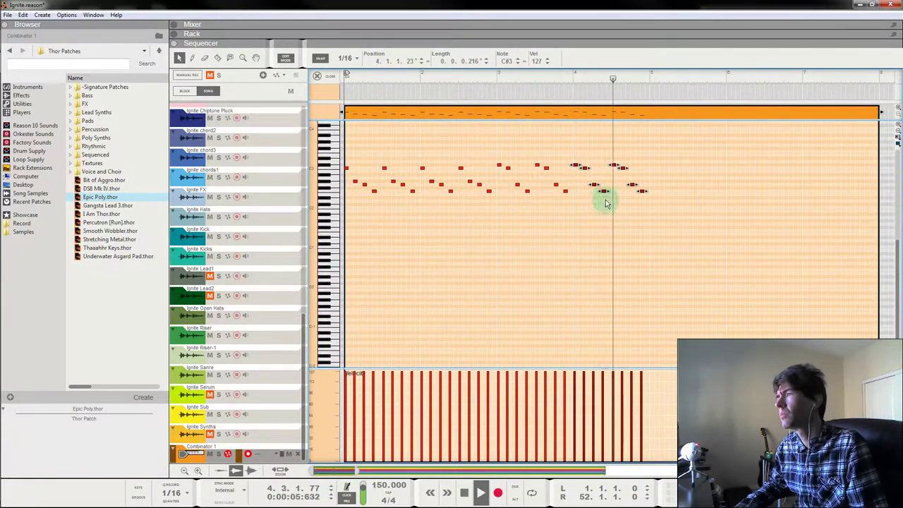
Copy the last bar 4 phrase to the start of bar 5, raise its first note to D#3, and play it.
{"action": "left_click_drag", "start_coordinate": [666, 148], "coordinate": [616, 204]}
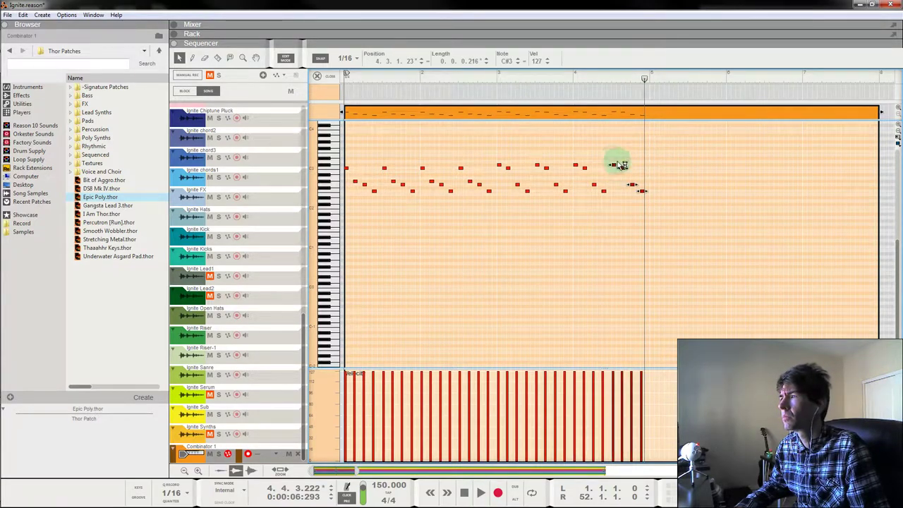
{"action": "left_click_drag", "start_coordinate": [615, 167], "coordinate": [652, 168]}
{"action": "left_click", "coordinate": [652, 175]}
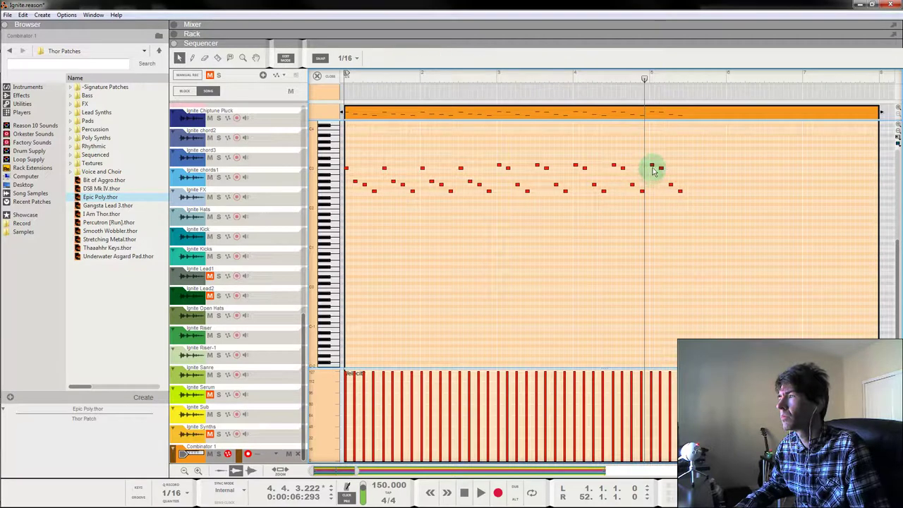
{"action": "left_click", "coordinate": [653, 165]}
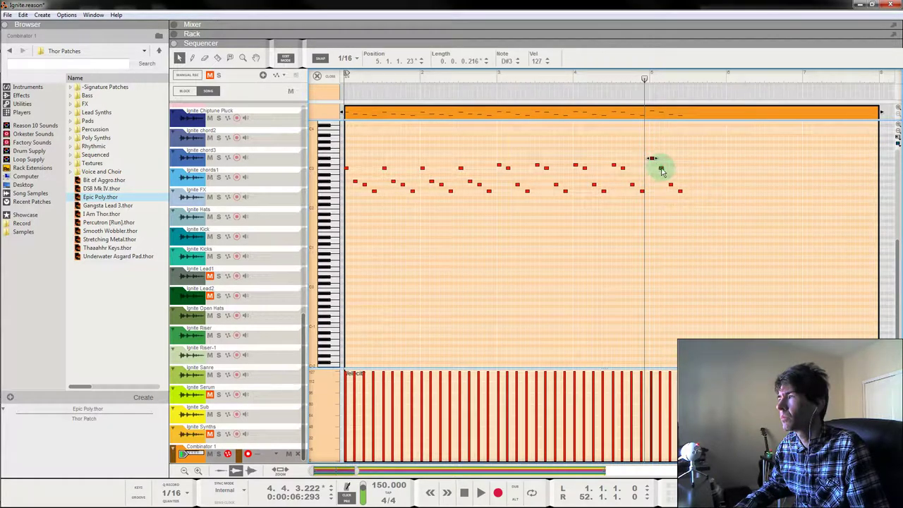
{"action": "left_click", "coordinate": [661, 167]}
{"action": "key", "text": "space"}
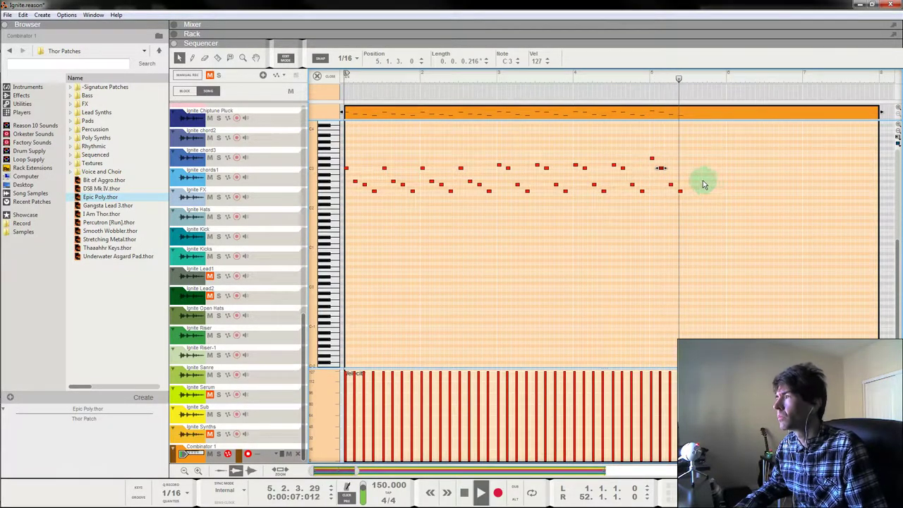
{"action": "key", "text": "space"}
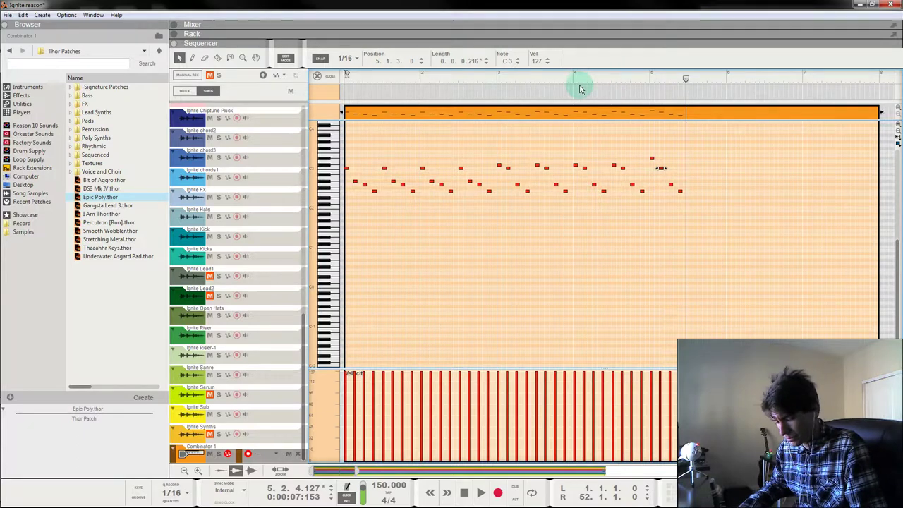
Change the last two notes of the bar 5 phrase to G#2 and G2, and play it from bar 4.
{"action": "key", "text": "F4"}
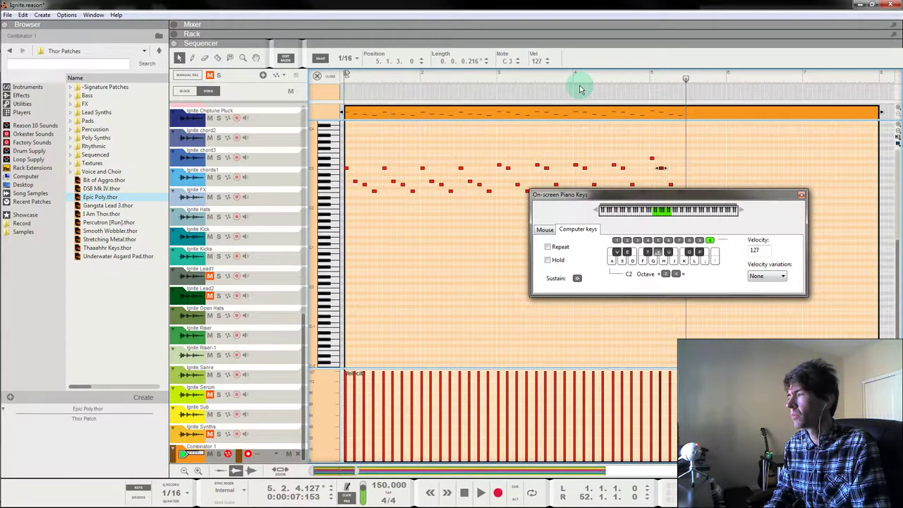
{"action": "left_click", "coordinate": [801, 195]}
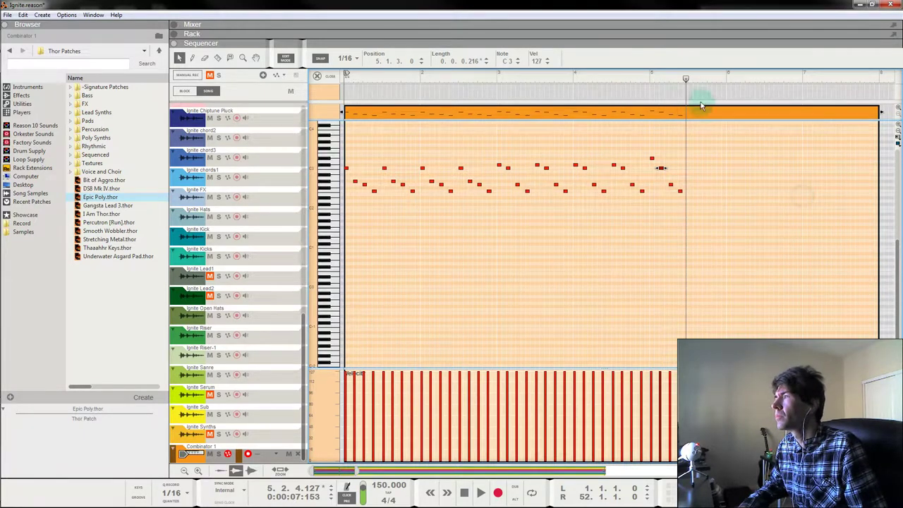
{"action": "left_click", "coordinate": [637, 79]}
{"action": "key", "text": "space"}
{"action": "key", "text": "space"}
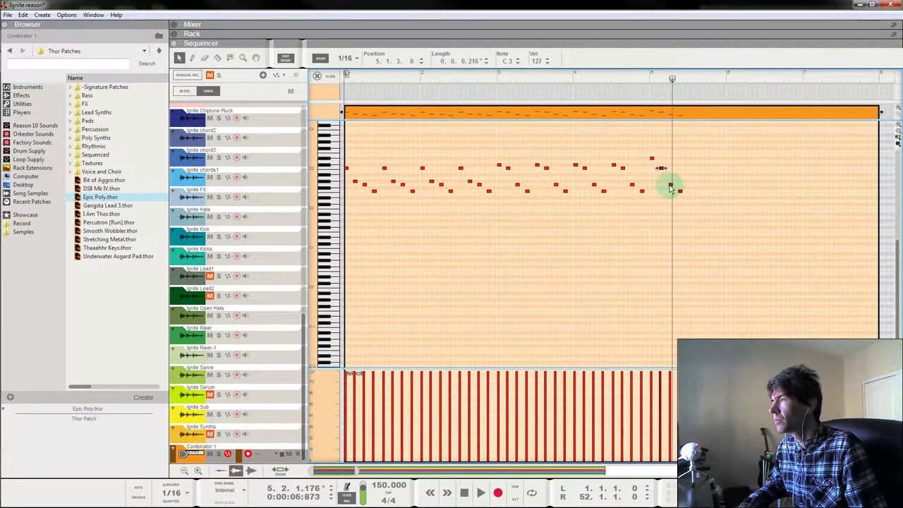
{"action": "mouse_move", "coordinate": [671, 185]}
{"action": "left_mouse_down"}
{"action": "mouse_move", "coordinate": [682, 196]}
{"action": "mouse_move", "coordinate": [680, 185]}
{"action": "left_mouse_up"}
{"action": "left_click", "coordinate": [577, 76]}
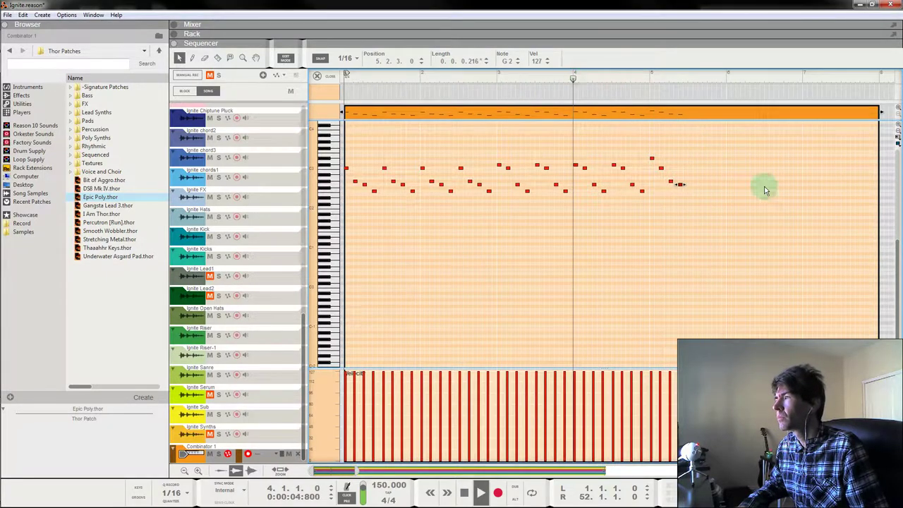
Stop playback and copy the four-note bar 5 phrase every half bar until it fills bars 5 and 6.
{"action": "key", "text": "space"}
{"action": "left_click_drag", "start_coordinate": [766, 145], "coordinate": [654, 212]}
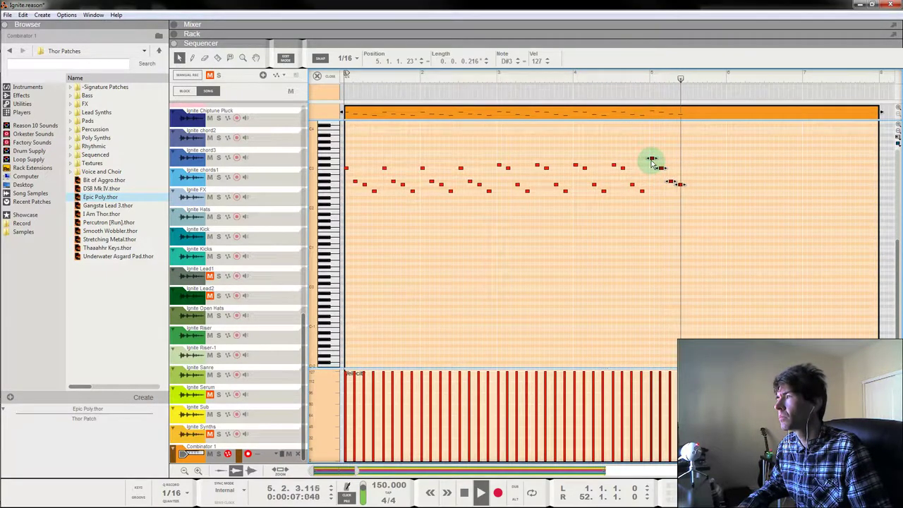
{"action": "left_click_drag", "start_coordinate": [654, 164], "coordinate": [768, 161]}
Lower the last two notes of both bar 6 phrases to G2 and F2, and play the result.
{"action": "left_click_drag", "start_coordinate": [811, 218], "coordinate": [749, 182]}
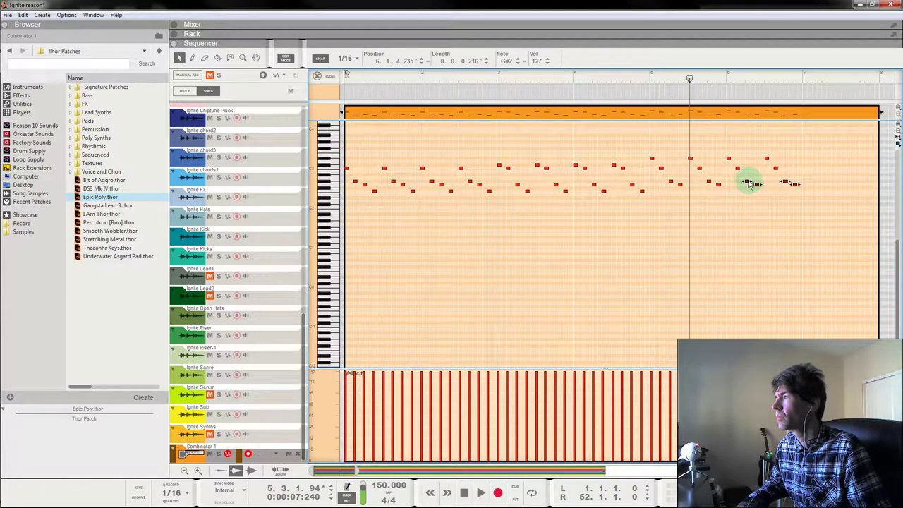
{"action": "left_click_drag", "start_coordinate": [752, 187], "coordinate": [798, 196]}
{"action": "key", "text": "space"}
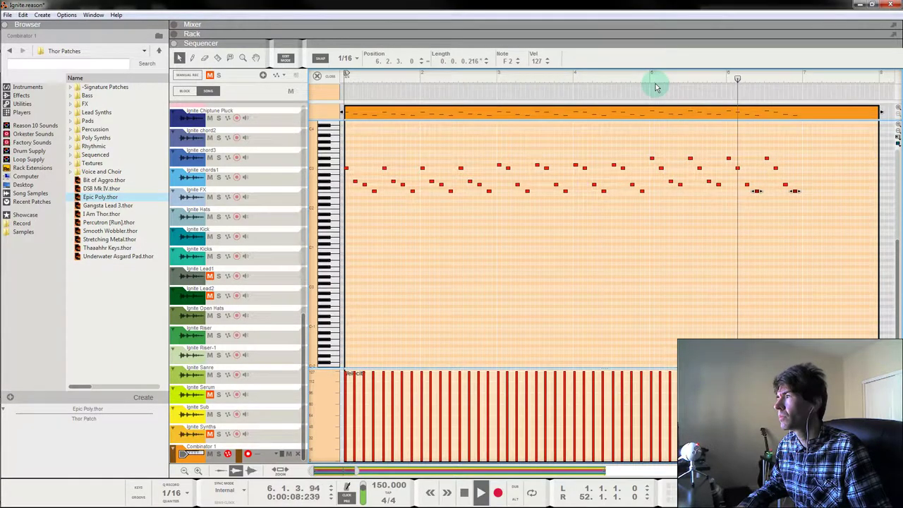
{"action": "left_click_drag", "start_coordinate": [558, 79], "coordinate": [250, 90]}
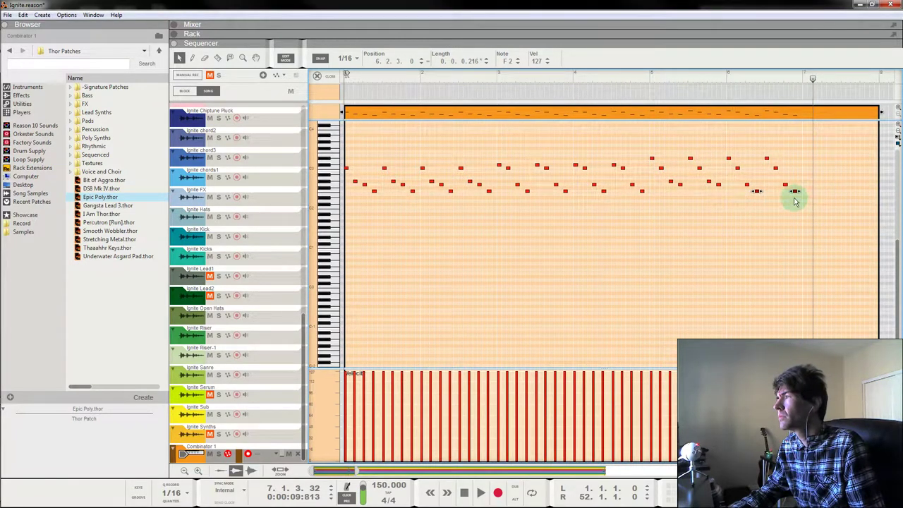
In bar 6, set the first phrase's last two notes to G#2 and G2 and the second phrase's first two to D3 and C#3, and play it.
{"action": "left_click", "coordinate": [754, 196]}
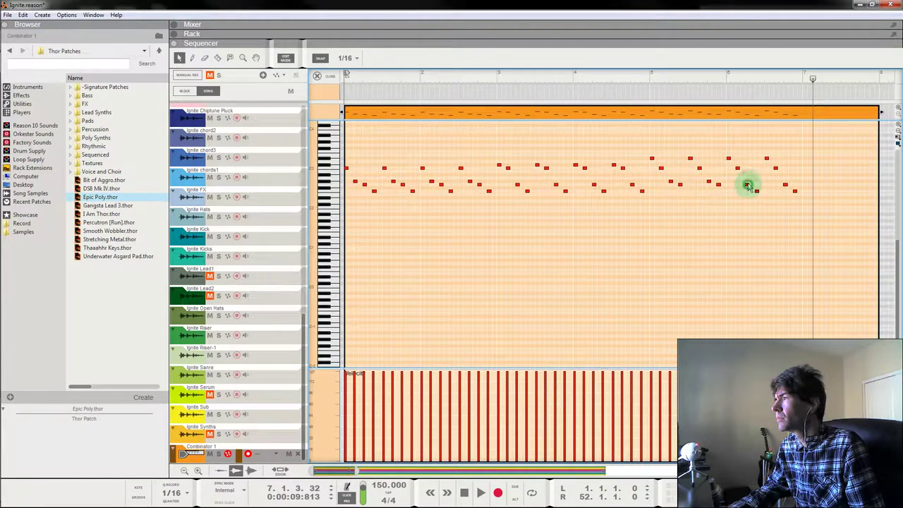
{"action": "left_click", "coordinate": [748, 185]}
{"action": "left_click_drag", "start_coordinate": [748, 182], "coordinate": [756, 186]}
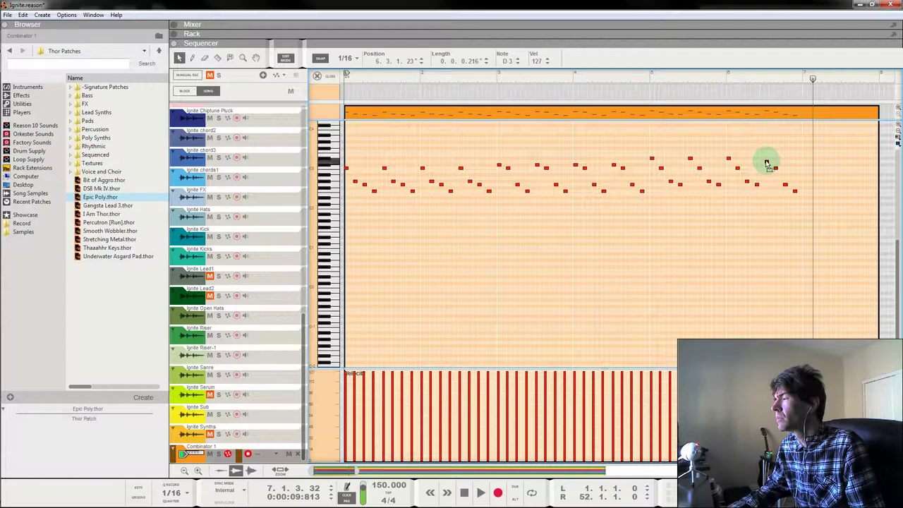
{"action": "left_click_drag", "start_coordinate": [766, 164], "coordinate": [767, 164]}
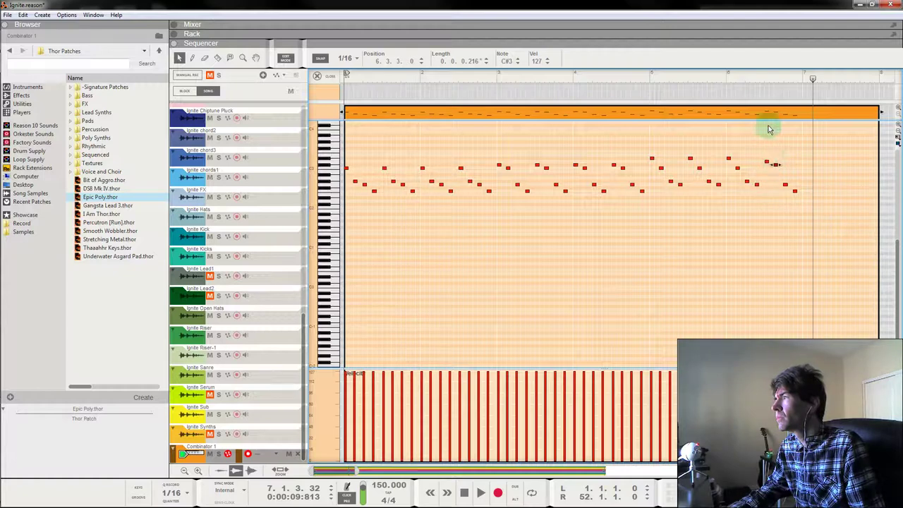
{"action": "left_click", "coordinate": [704, 76]}
{"action": "key", "text": "space"}
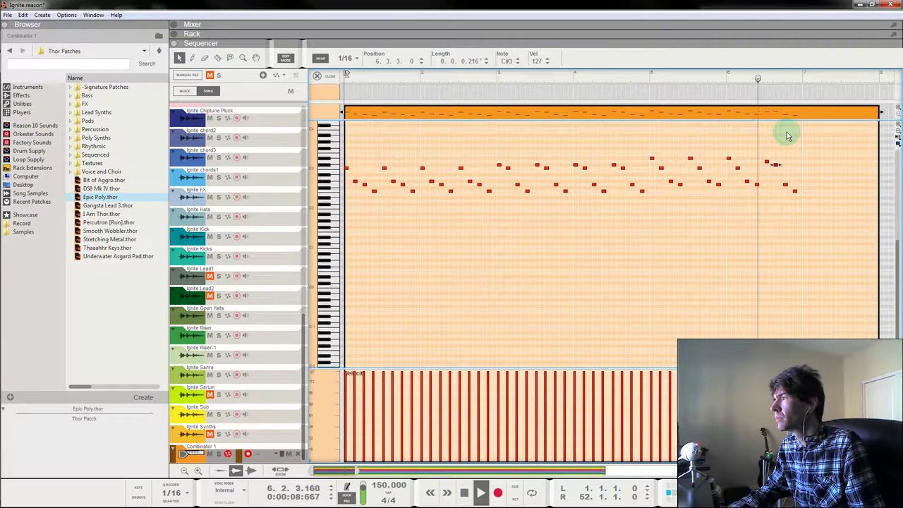
Lower the first two notes of the second bar 6 phrase to C#3 and C3, and play the change.
{"action": "left_click", "coordinate": [749, 80]}
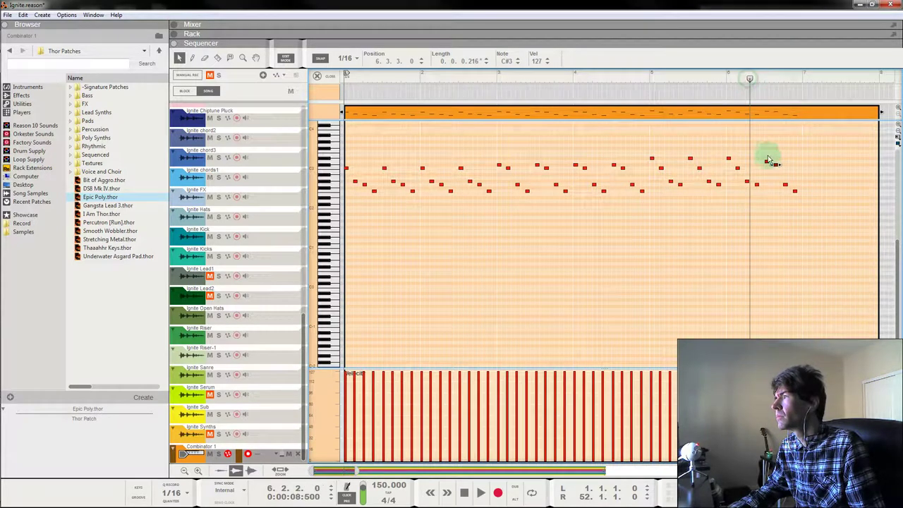
{"action": "left_click", "coordinate": [768, 162]}
{"action": "left_click", "coordinate": [769, 160]}
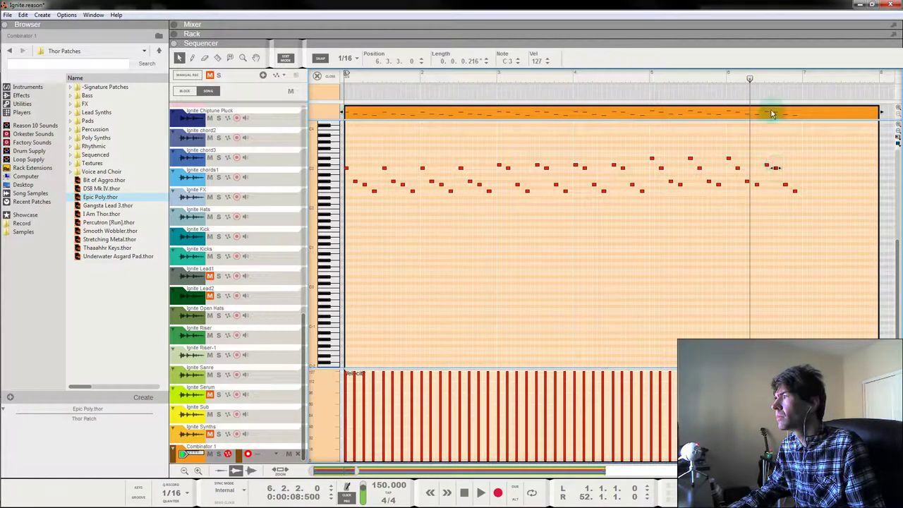
{"action": "key", "text": "space"}
{"action": "key", "text": "space"}
Copy the opening C3, G#2, G2, F2 phrase to the start of bar 7 and play it.
{"action": "left_click_drag", "start_coordinate": [815, 173], "coordinate": [786, 200]}
{"action": "left_click_drag", "start_coordinate": [408, 238], "coordinate": [793, 177]}
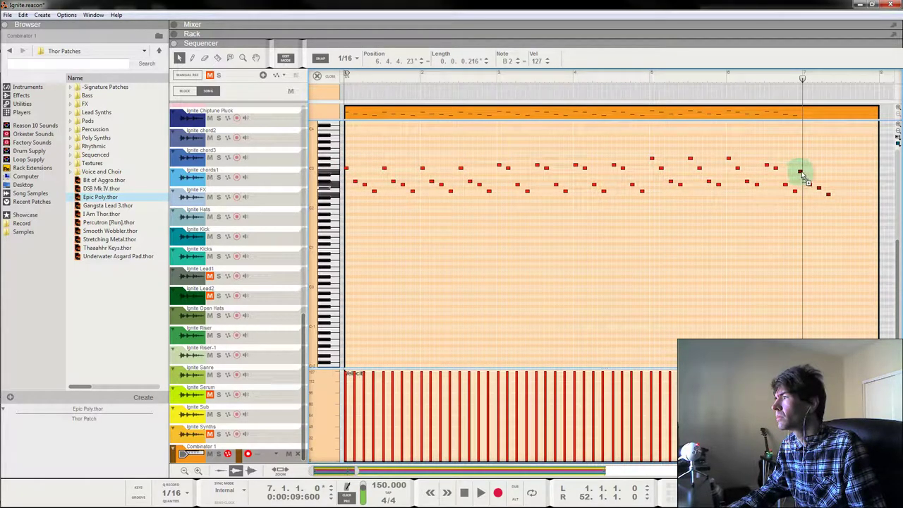
{"action": "key", "text": "space"}
{"action": "left_click", "coordinate": [766, 81]}
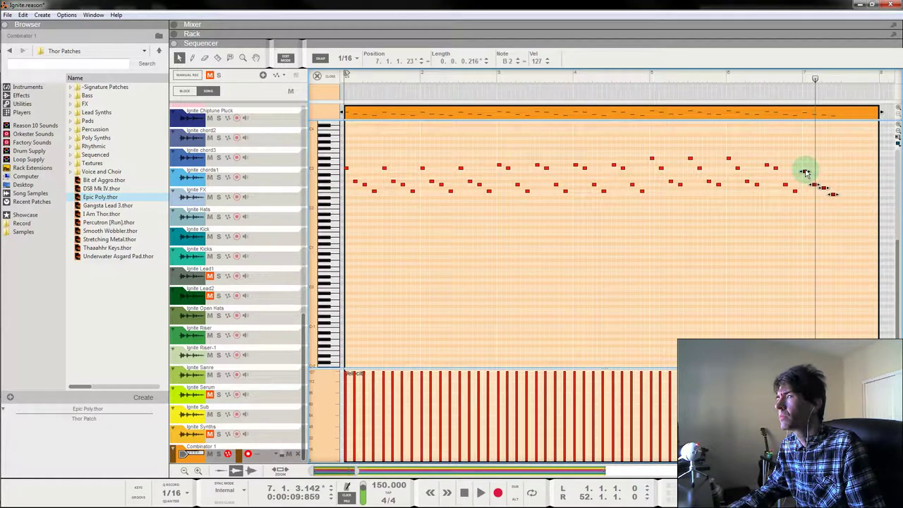
{"action": "left_click_drag", "start_coordinate": [805, 173], "coordinate": [805, 168]}
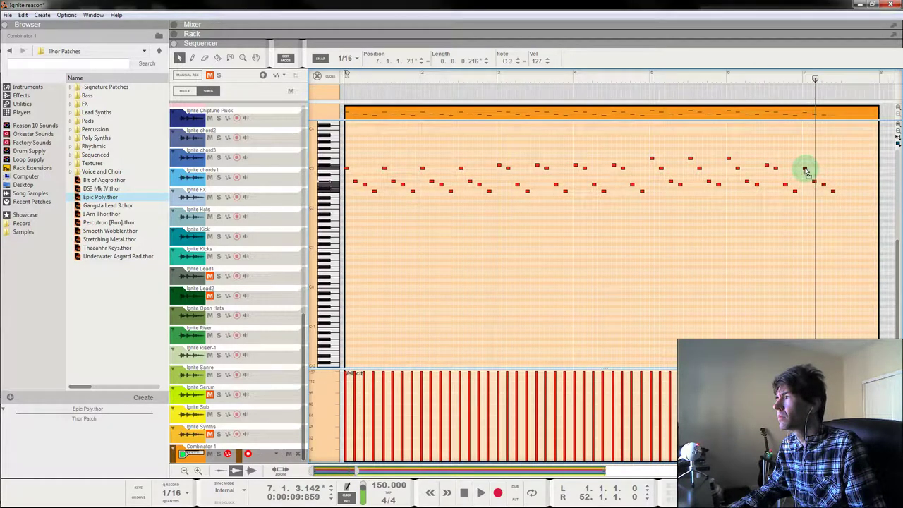
{"action": "left_click", "coordinate": [755, 79]}
{"action": "key", "text": "space"}
Change the last two notes of the bar 7 phrase to F2 and C#2, and play it.
{"action": "left_click", "coordinate": [827, 212]}
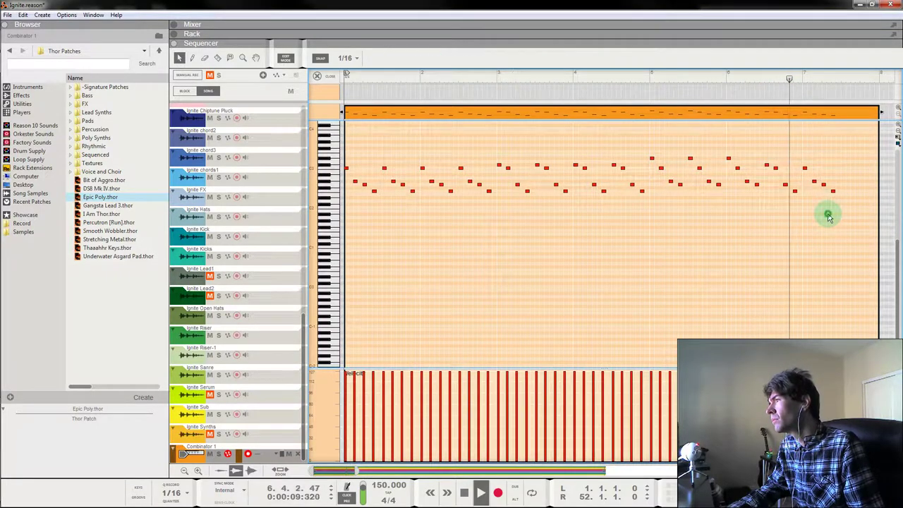
{"action": "key", "text": "space"}
{"action": "left_click_drag", "start_coordinate": [827, 187], "coordinate": [836, 203]}
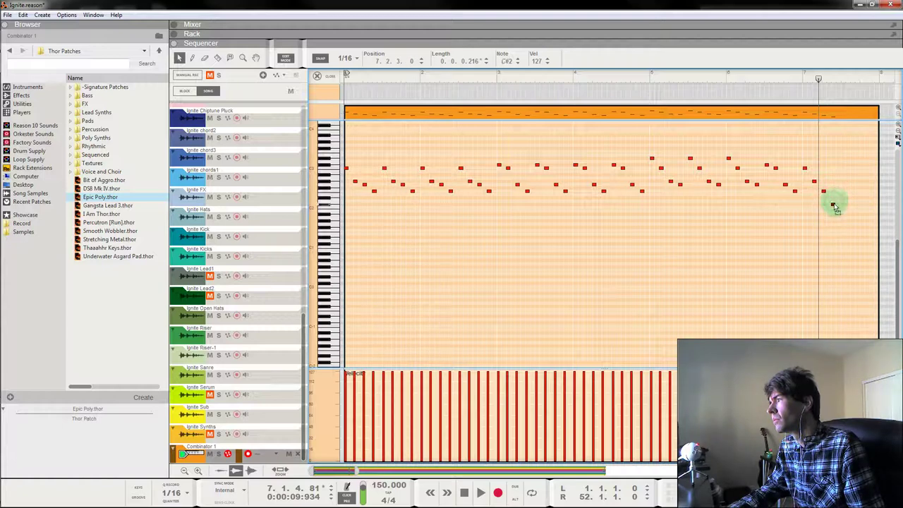
{"action": "key", "text": "space"}
{"action": "left_click", "coordinate": [800, 76]}
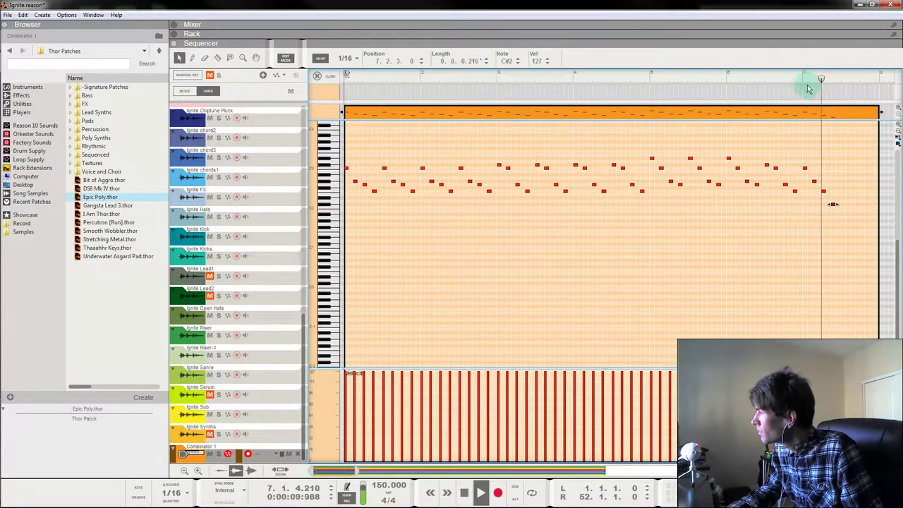
Lengthen the note clip by one bar so that it ends at bar 9.
{"action": "left_click_drag", "start_coordinate": [809, 89], "coordinate": [826, 117]}
{"action": "left_click_drag", "start_coordinate": [848, 172], "coordinate": [900, 173]}
{"action": "left_click", "coordinate": [683, 112]}
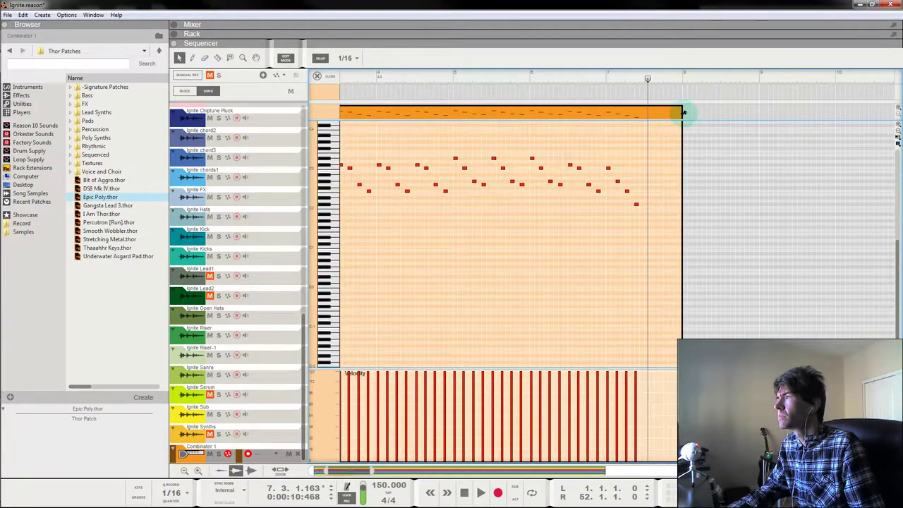
{"action": "left_click_drag", "start_coordinate": [683, 112], "coordinate": [726, 111]}
Copy the bar 7 phrase every half bar until it fills bars 7 and 8, and play the copies.
{"action": "left_click_drag", "start_coordinate": [676, 140], "coordinate": [607, 214]}
{"action": "left_click_drag", "start_coordinate": [609, 168], "coordinate": [726, 174]}
{"action": "left_click", "coordinate": [600, 77]}
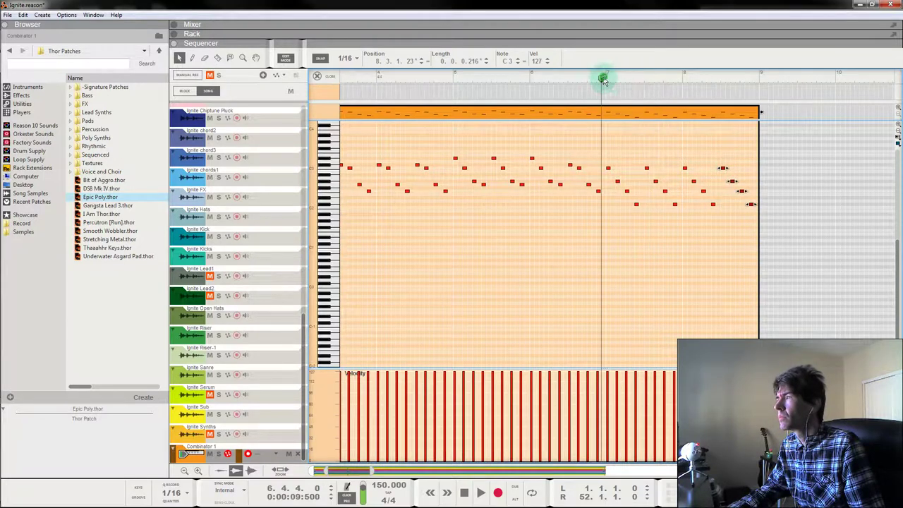
{"action": "key", "text": "space"}
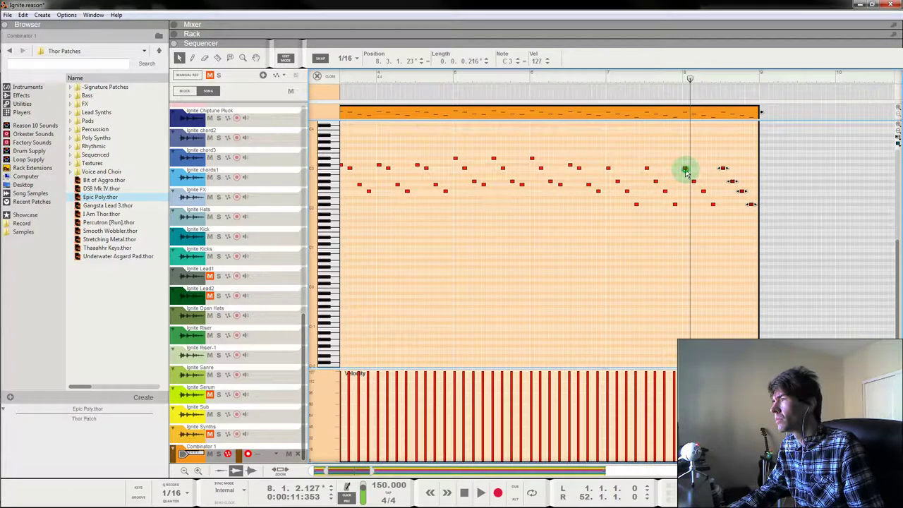
In the first bar 8 phrase, change the first note to C#3, the third to G2 and the fourth to D#2, and play it.
{"action": "left_click_drag", "start_coordinate": [685, 171], "coordinate": [684, 165]}
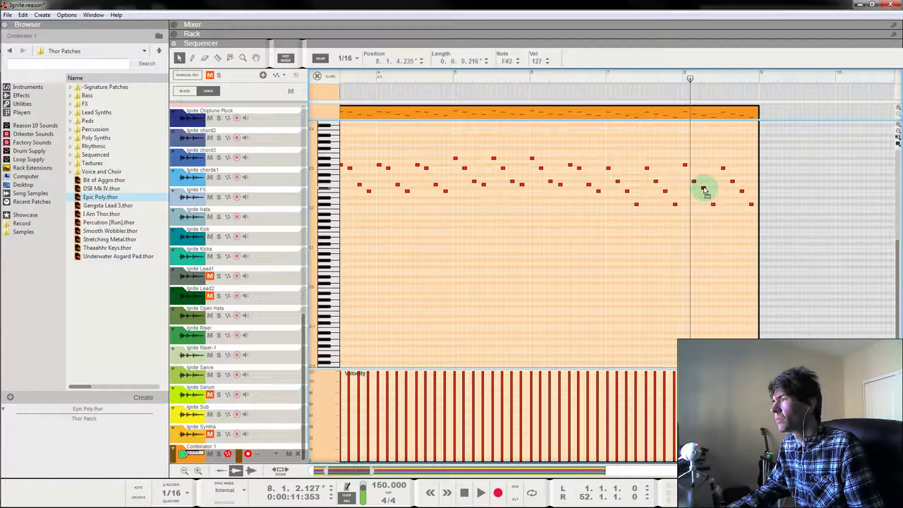
{"action": "left_click", "coordinate": [712, 204]}
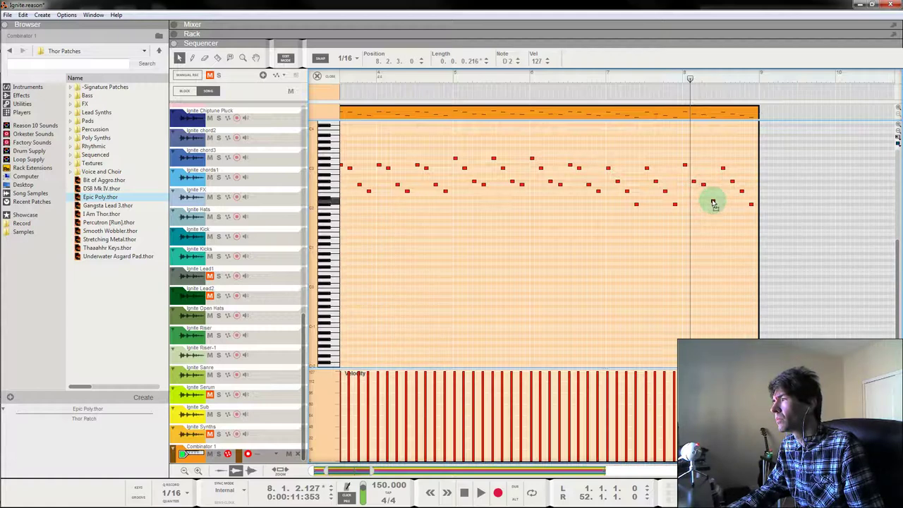
{"action": "key", "text": "space"}
{"action": "left_click", "coordinate": [682, 78]}
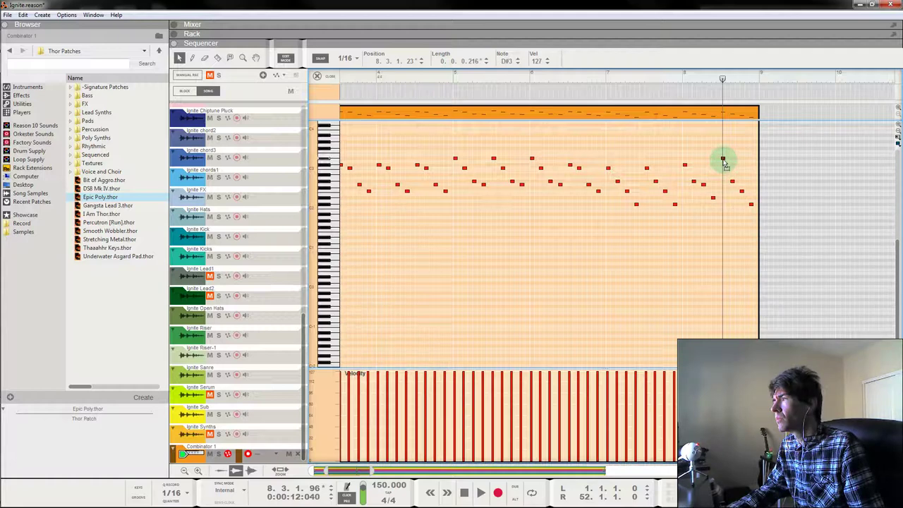
Change the last bar 8 phrase to D#3, C3, G#2 and G2, and play the ending of the clip.
{"action": "left_click_drag", "start_coordinate": [725, 164], "coordinate": [752, 190]}
{"action": "left_click", "coordinate": [741, 193]}
{"action": "left_click", "coordinate": [751, 207]}
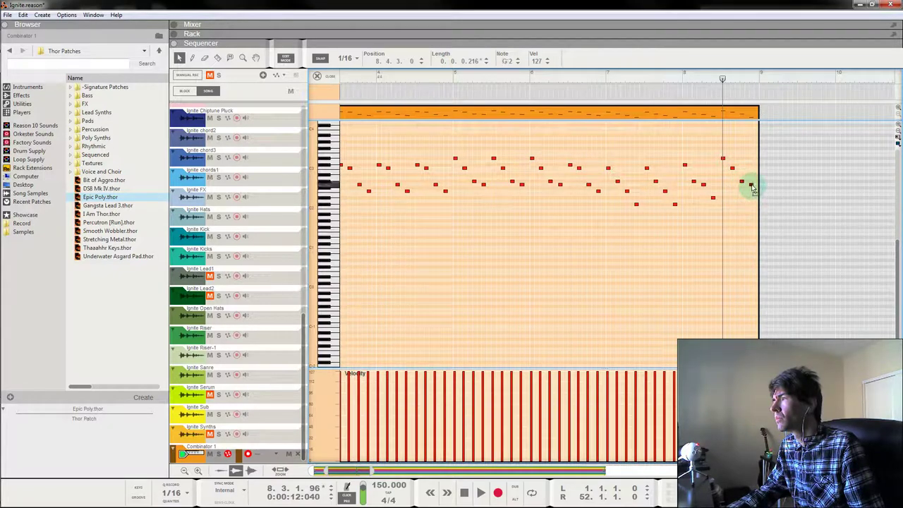
{"action": "left_click", "coordinate": [702, 79]}
{"action": "key", "text": "space"}
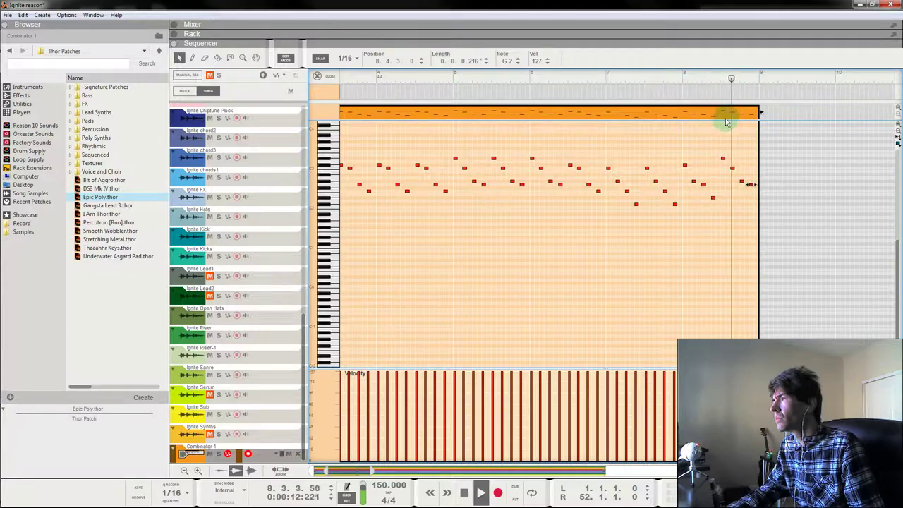
{"action": "left_click_drag", "start_coordinate": [675, 79], "coordinate": [570, 79]}
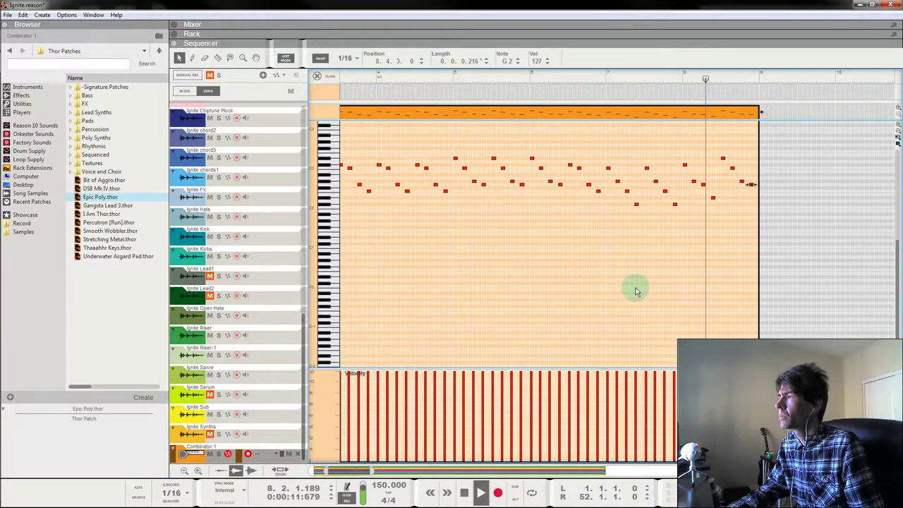
{"action": "key", "text": "space"}
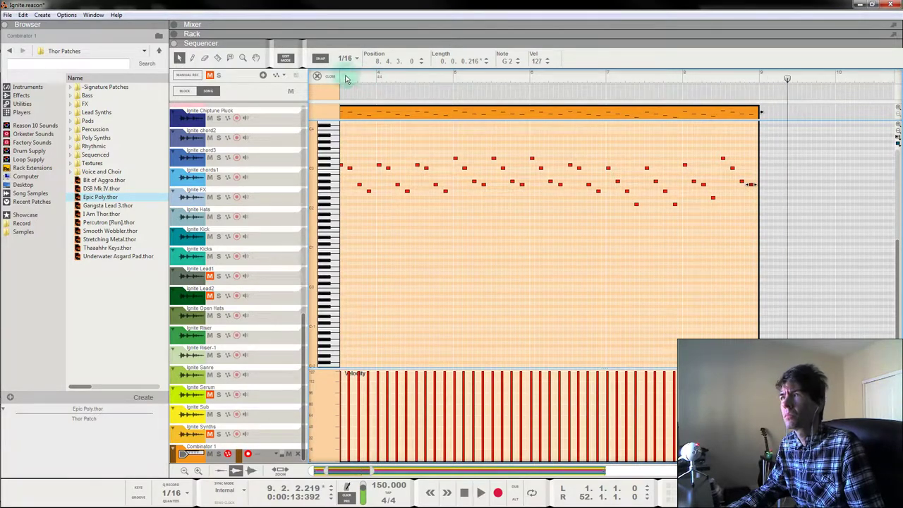
Close the note editor, duplicate the eight-bar Combinator clip to bar 9, and play the song from the start.
{"action": "left_click", "coordinate": [317, 76]}
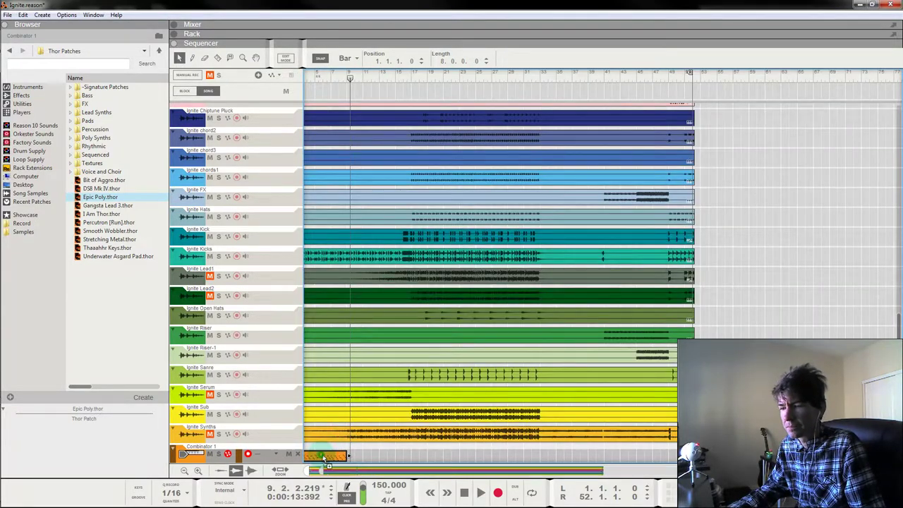
{"action": "left_click_drag", "start_coordinate": [323, 457], "coordinate": [395, 459]}
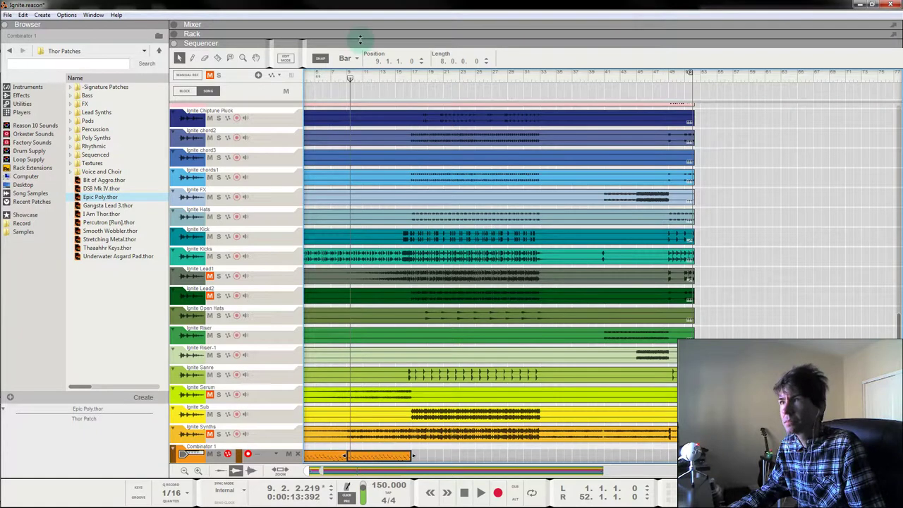
{"action": "left_click_drag", "start_coordinate": [351, 77], "coordinate": [183, 102]}
{"action": "key", "text": "space"}
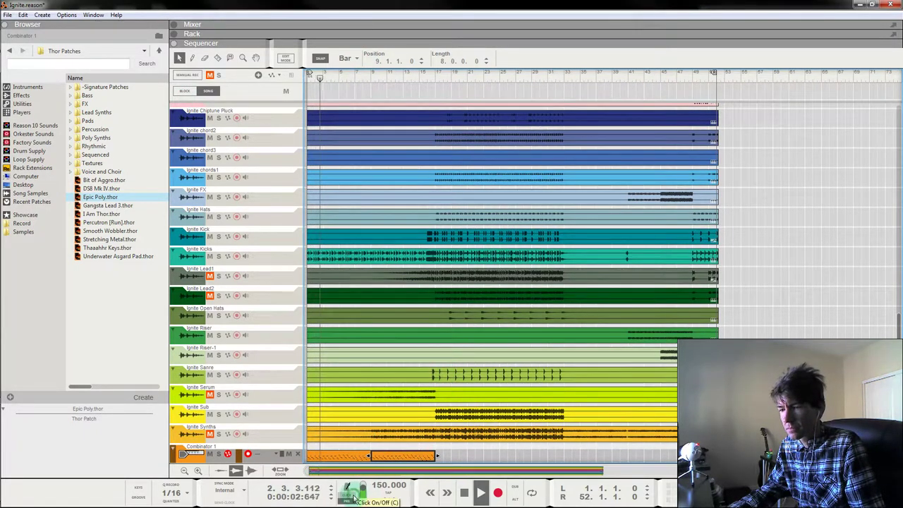
Deselect the clip and show the mixer and rack together with the sequencer during playback.
{"action": "left_click", "coordinate": [460, 458]}
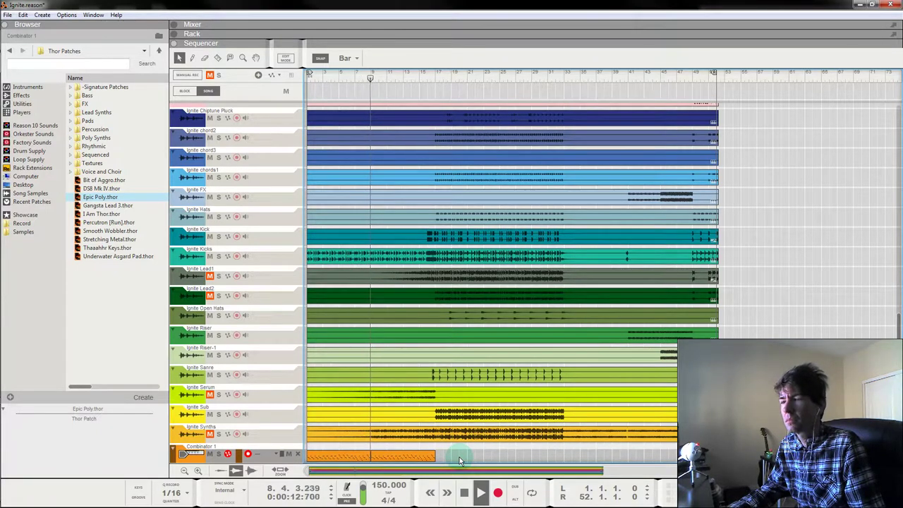
{"action": "key", "text": "F5+F6+F7"}
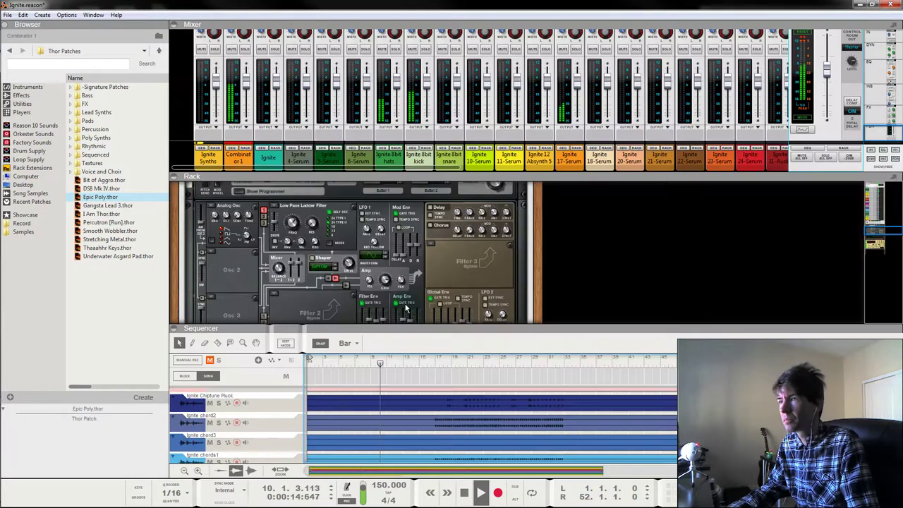
Hide the mixer, restart the song from bar 1, and bring the Combinator's devices into view during playback.
{"action": "scroll", "coordinate": [405, 306], "scroll_direction": "down", "scroll_amount": 5}
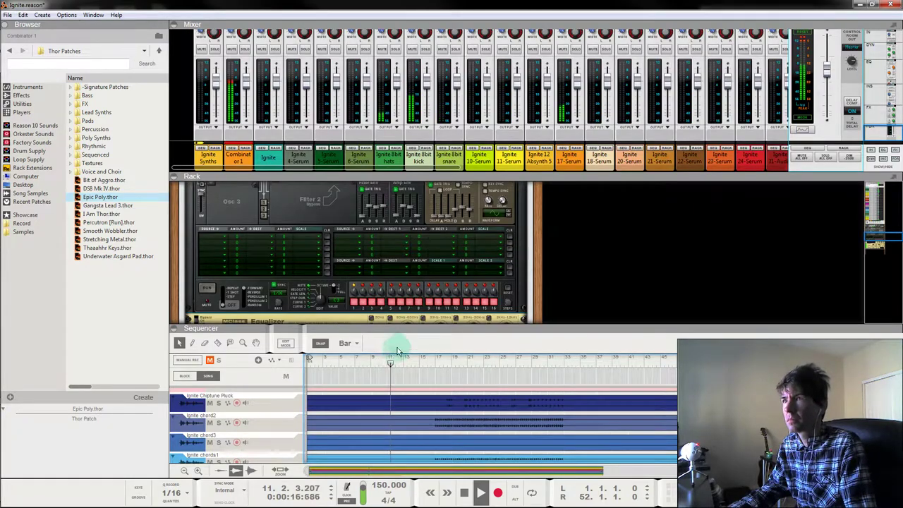
{"action": "key", "text": "F5"}
{"action": "key", "text": "space"}
{"action": "key", "text": "space"}
{"action": "scroll", "coordinate": [349, 213], "scroll_direction": "down", "scroll_amount": 3}
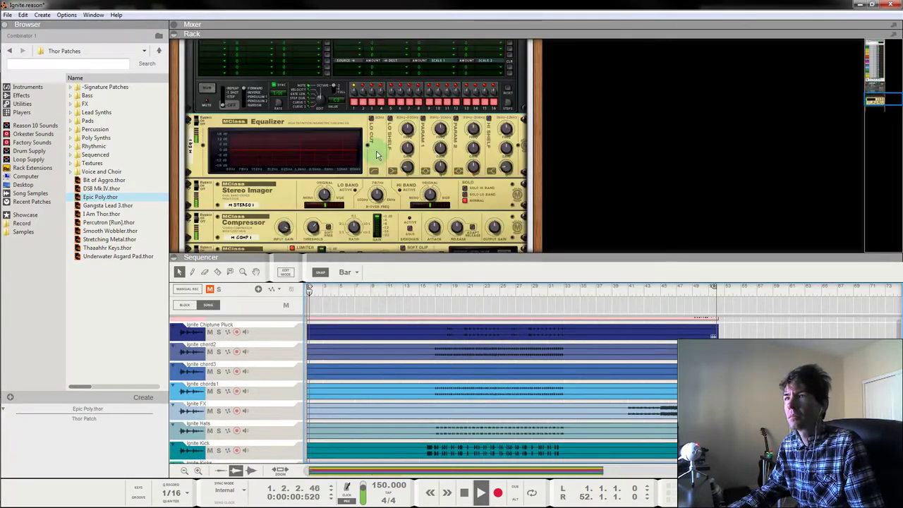
Adjust the portamento amount of the Thor inside the Combinator while the song plays.
{"action": "scroll", "coordinate": [331, 204], "scroll_direction": "up", "scroll_amount": 8}
{"action": "scroll", "coordinate": [302, 191], "scroll_direction": "up", "scroll_amount": 2}
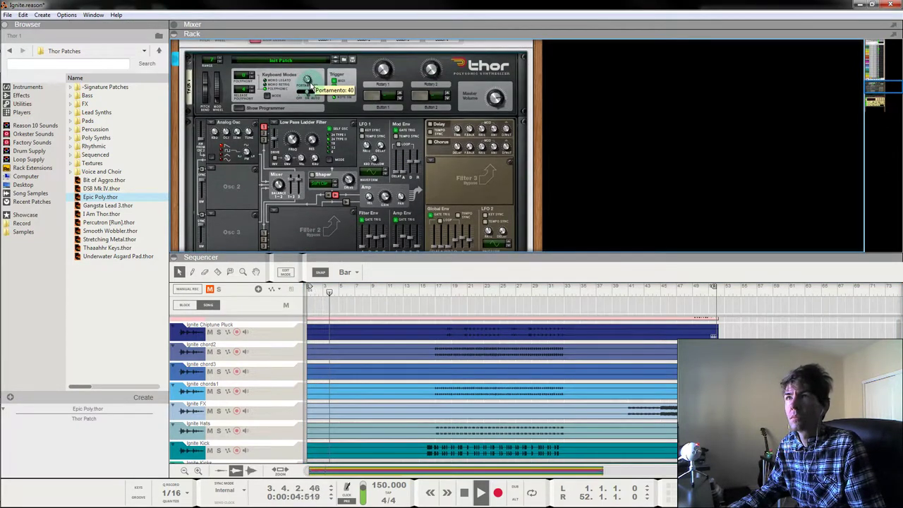
{"action": "left_click_drag", "start_coordinate": [311, 86], "coordinate": [311, 88]}
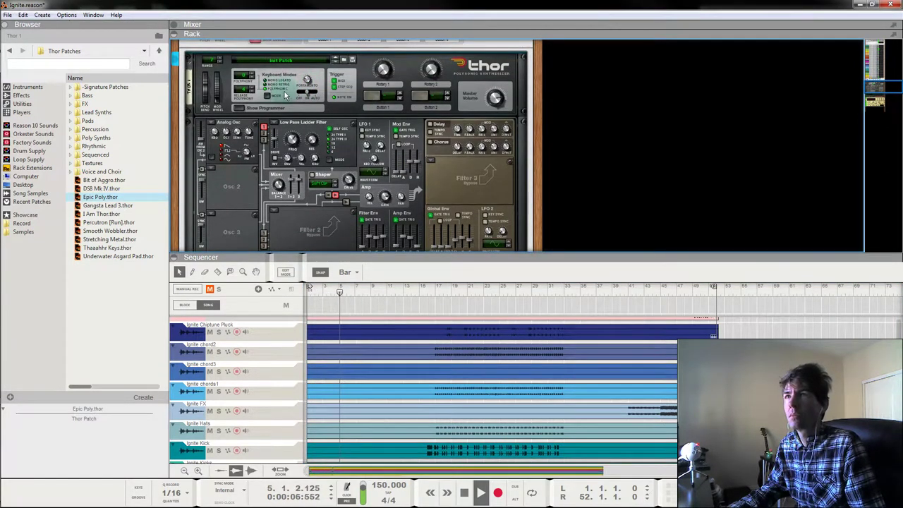
{"action": "left_click_drag", "start_coordinate": [309, 86], "coordinate": [311, 84]}
Raise Thor's amp envelope sustain, set its release to about 65.3 ms, and play from the start.
{"action": "scroll", "coordinate": [417, 189], "scroll_direction": "down", "scroll_amount": 2}
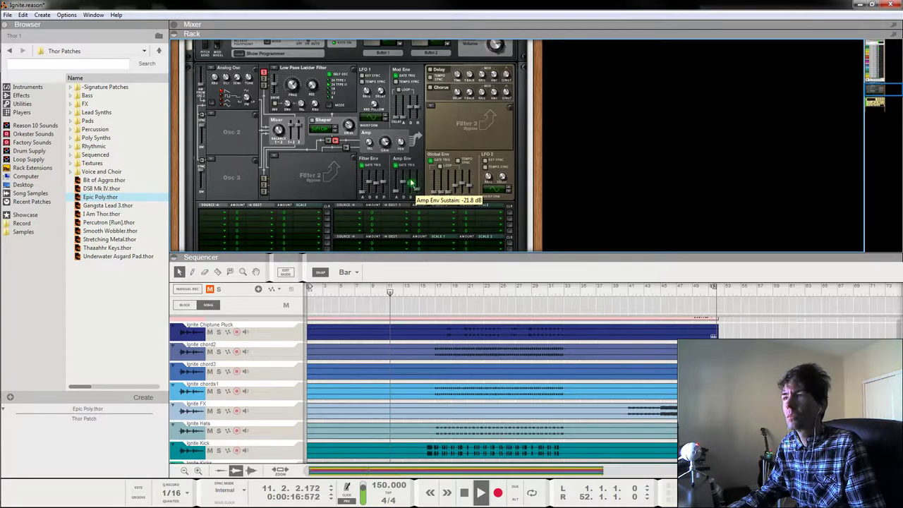
{"action": "left_click_drag", "start_coordinate": [404, 184], "coordinate": [418, 195]}
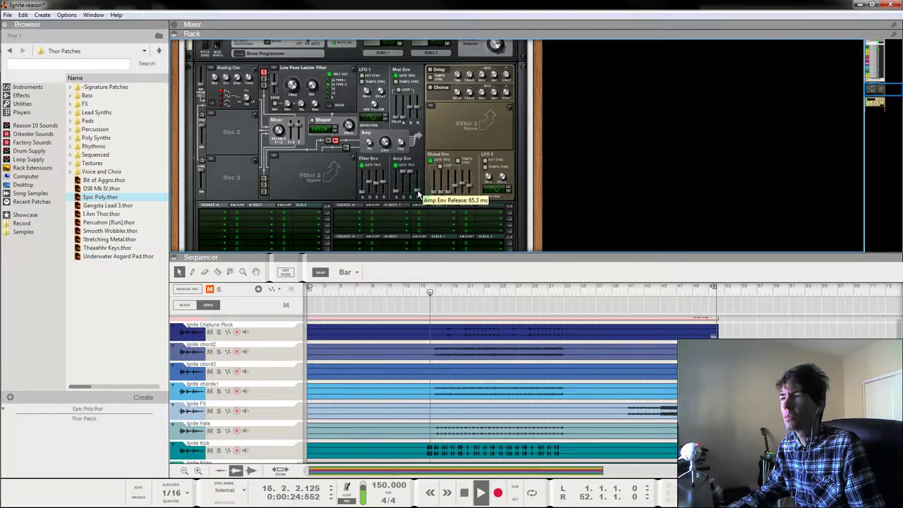
{"action": "left_click_drag", "start_coordinate": [397, 293], "coordinate": [239, 289]}
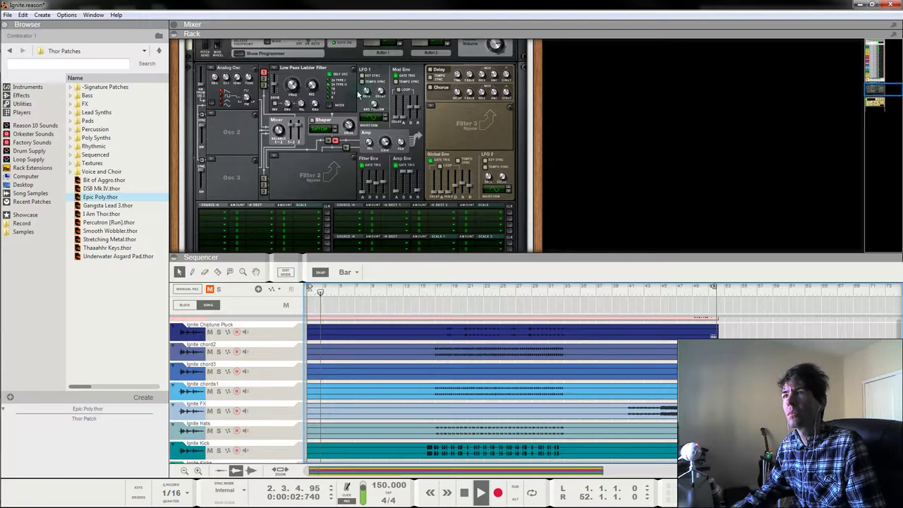
Change Thor's oscillator 1 from Analog to FM Pair with an FM amount of about 28.
{"action": "left_click", "coordinate": [223, 106]}
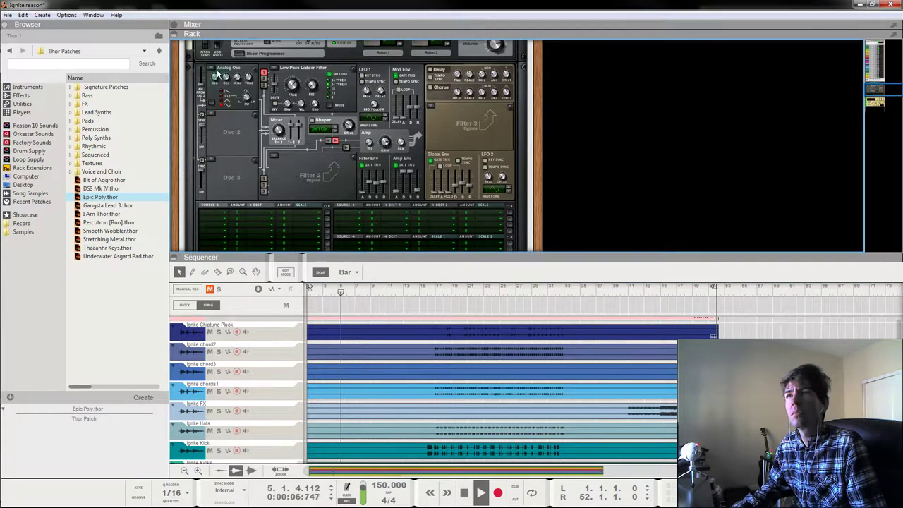
{"action": "left_click", "coordinate": [218, 74]}
{"action": "left_click", "coordinate": [235, 105]}
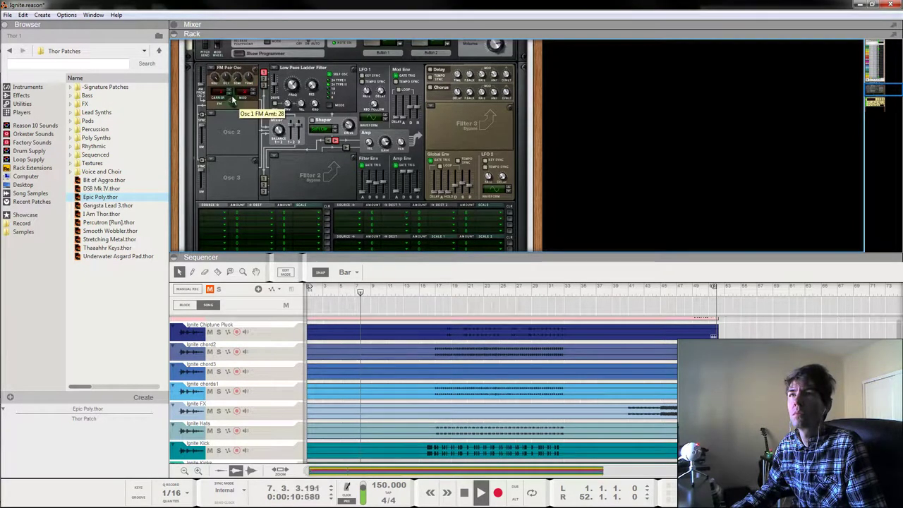
Turn on Thor's Shaper, set its drive to about 87, and switch its mode to Sine.
{"action": "left_click", "coordinate": [317, 121]}
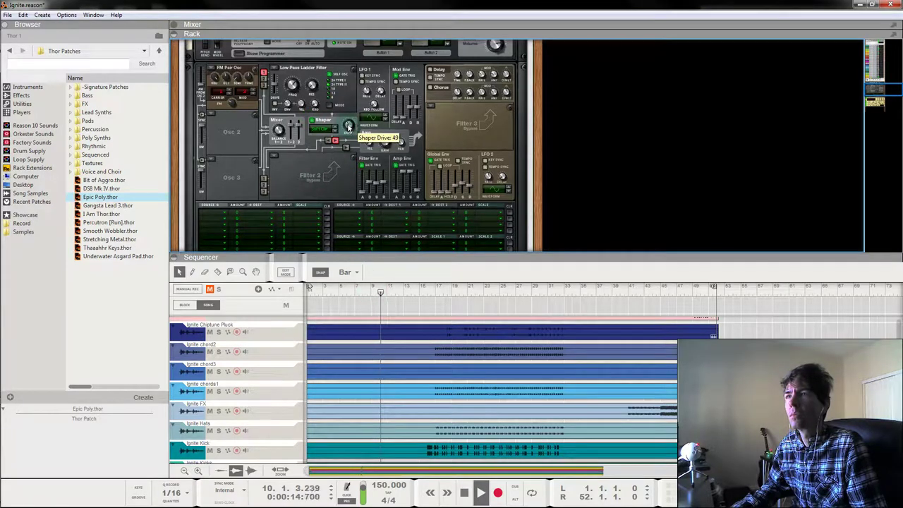
{"action": "left_click_drag", "start_coordinate": [348, 126], "coordinate": [355, 126]}
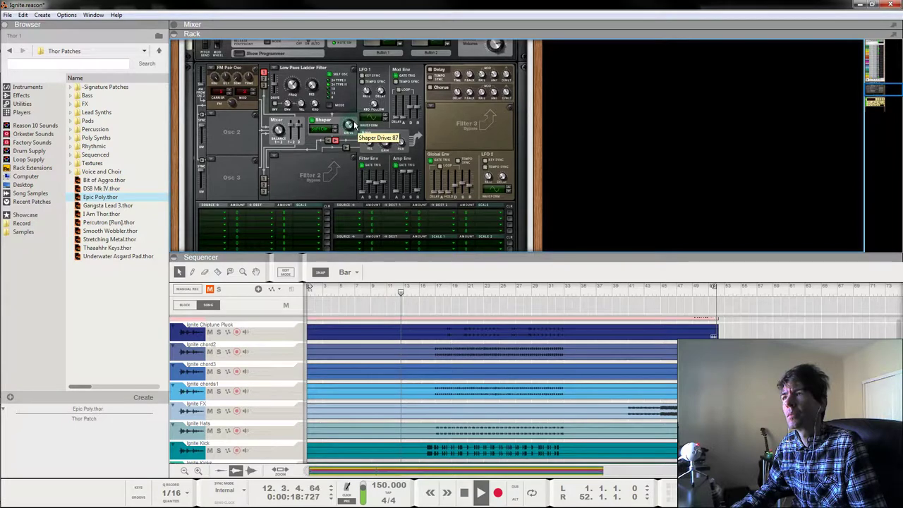
{"action": "left_click", "coordinate": [336, 131]}
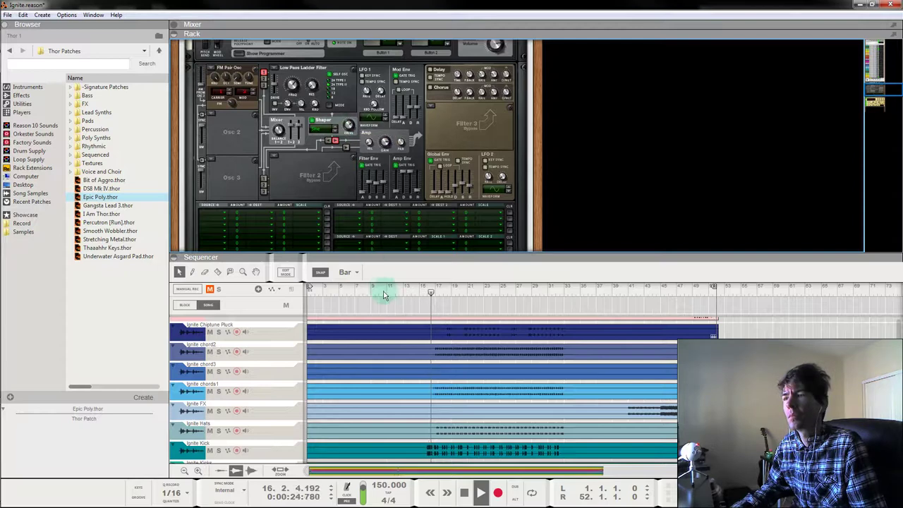
Play from the start, readjust the Shaper drive, and set the Filter 1 frequency to about 427 Hz.
{"action": "left_click_drag", "start_coordinate": [408, 290], "coordinate": [254, 279]}
{"action": "left_click_drag", "start_coordinate": [347, 131], "coordinate": [348, 141]}
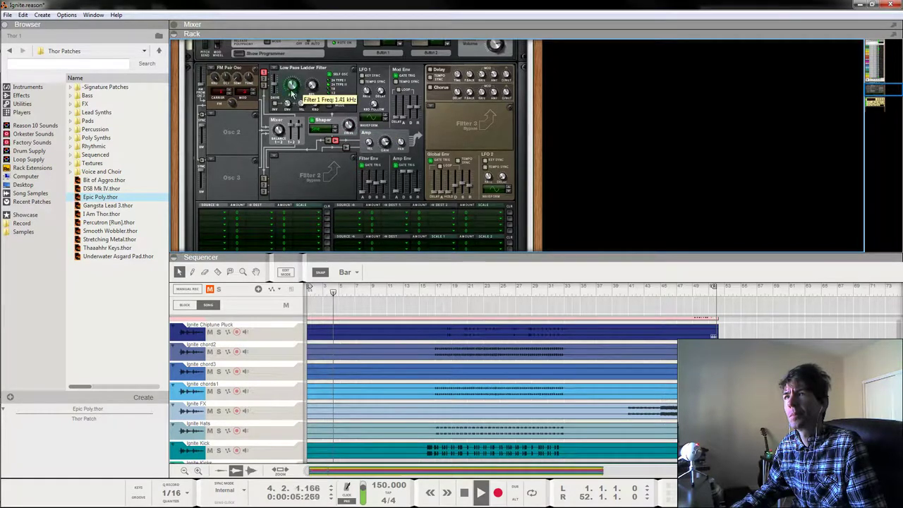
{"action": "left_click_drag", "start_coordinate": [292, 97], "coordinate": [291, 95]}
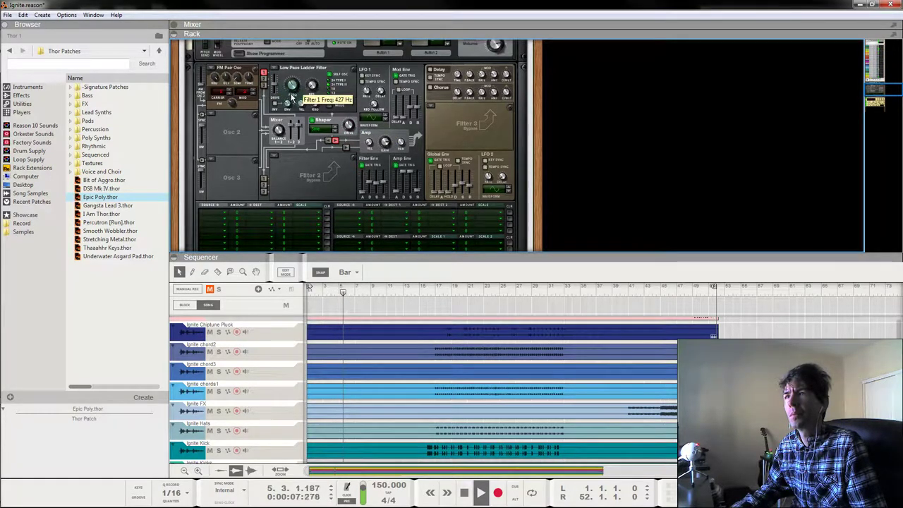
Route LFO 1 to the Filter 1 frequency in the first modulation slot, with the LFO's key sync and tempo sync enabled.
{"action": "left_click", "coordinate": [218, 217]}
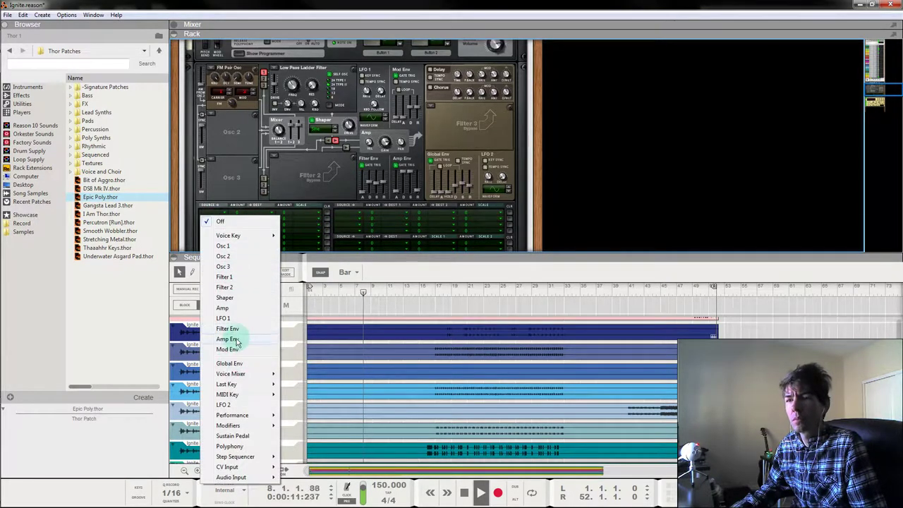
{"action": "left_click", "coordinate": [238, 319]}
{"action": "left_click", "coordinate": [336, 288]}
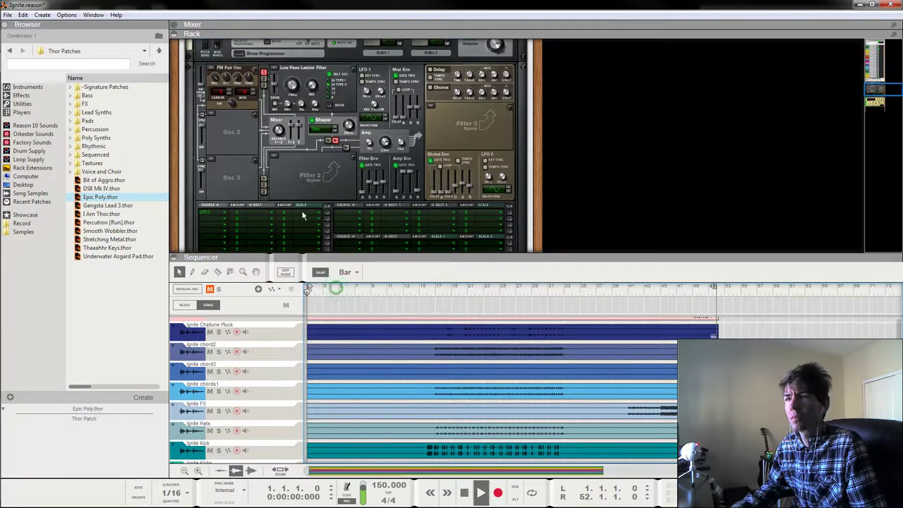
{"action": "left_click", "coordinate": [236, 212]}
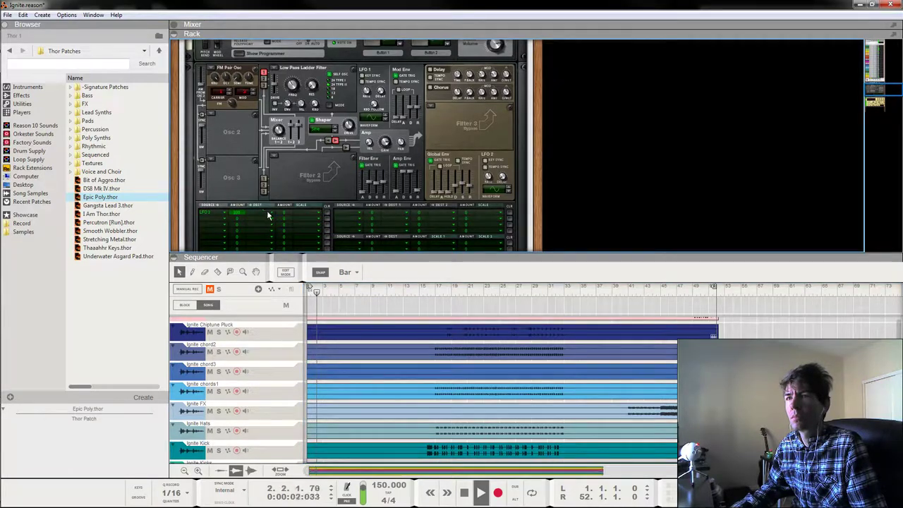
{"action": "left_click", "coordinate": [269, 216]}
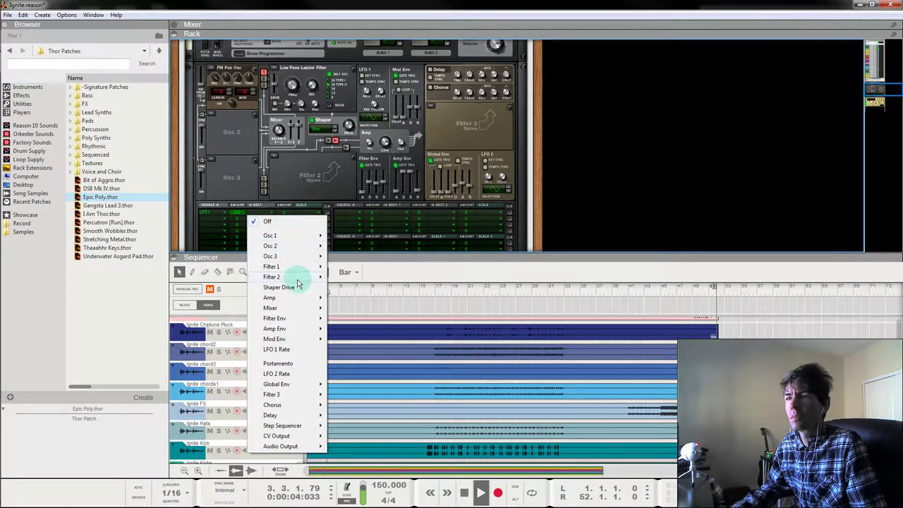
{"action": "mouse_move", "coordinate": [304, 267]}
{"action": "left_click", "coordinate": [355, 279]}
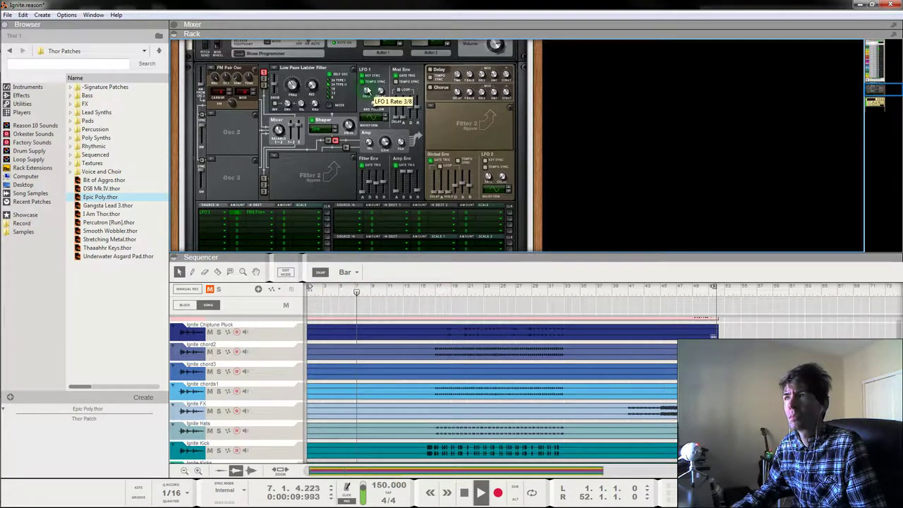
Replay the song and try different Filter 1 frequencies, with the LFO modulation amount at about -50.
{"action": "left_click_drag", "start_coordinate": [329, 293], "coordinate": [263, 284]}
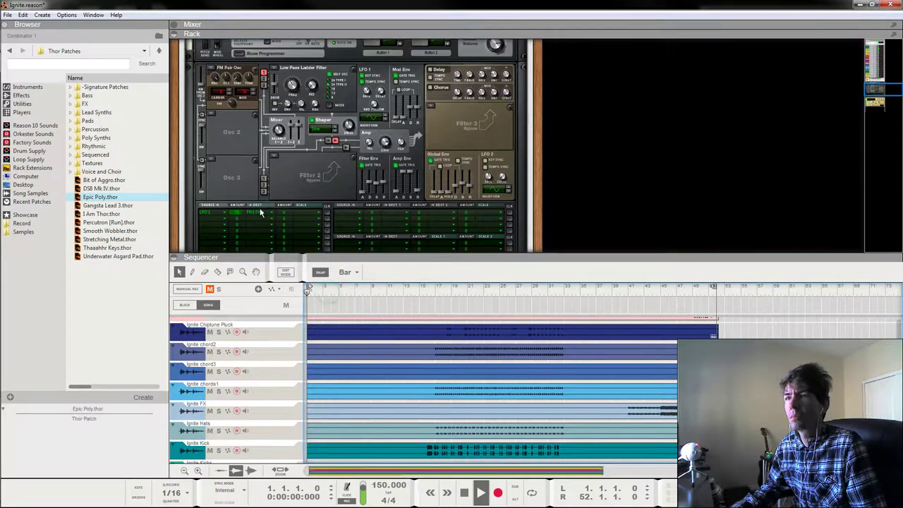
{"action": "left_click", "coordinate": [293, 88]}
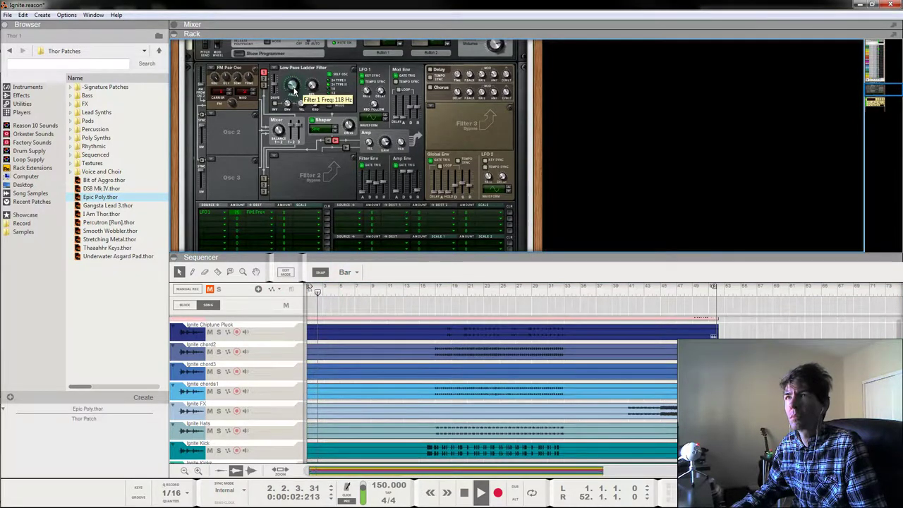
{"action": "left_click_drag", "start_coordinate": [294, 90], "coordinate": [294, 92]}
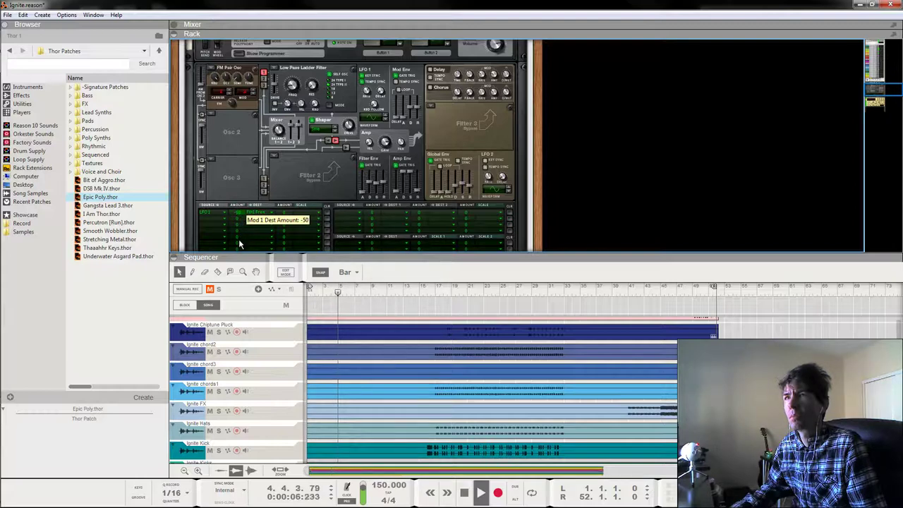
{"action": "mouse_move", "coordinate": [293, 87]}
{"action": "left_mouse_down"}
{"action": "mouse_move", "coordinate": [294, 77]}
{"action": "mouse_move", "coordinate": [292, 87]}
{"action": "left_mouse_up"}
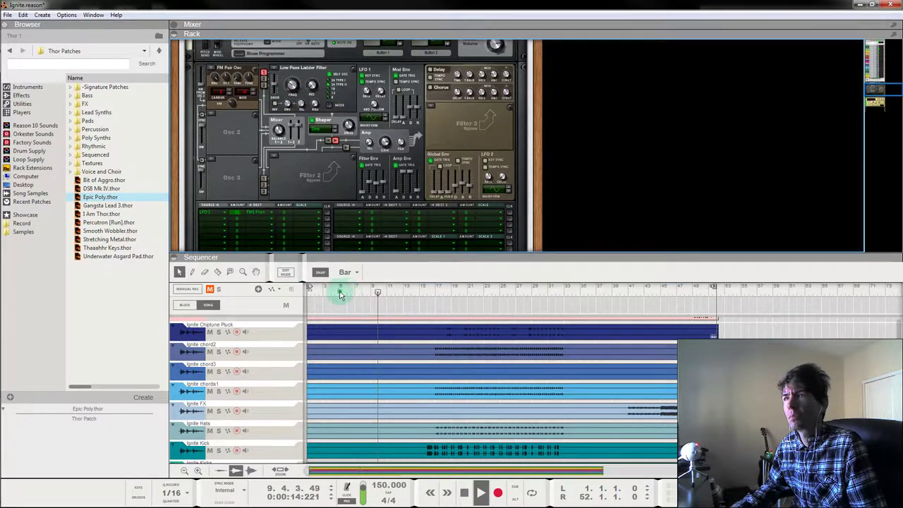
Replay the song and try LFO-to-filter modulation amounts from about 40 to 81 in the first slot.
{"action": "left_click_drag", "start_coordinate": [339, 291], "coordinate": [255, 165]}
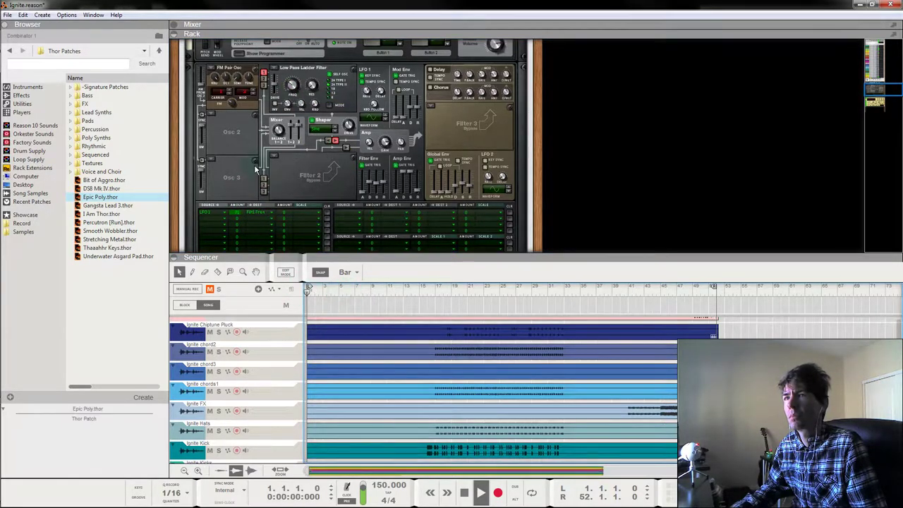
{"action": "left_click", "coordinate": [241, 213]}
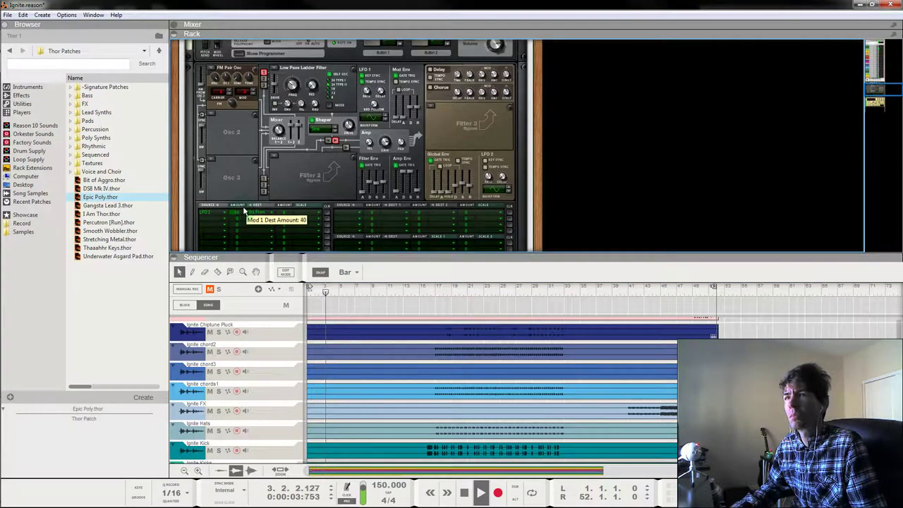
{"action": "left_click_drag", "start_coordinate": [244, 210], "coordinate": [245, 202]}
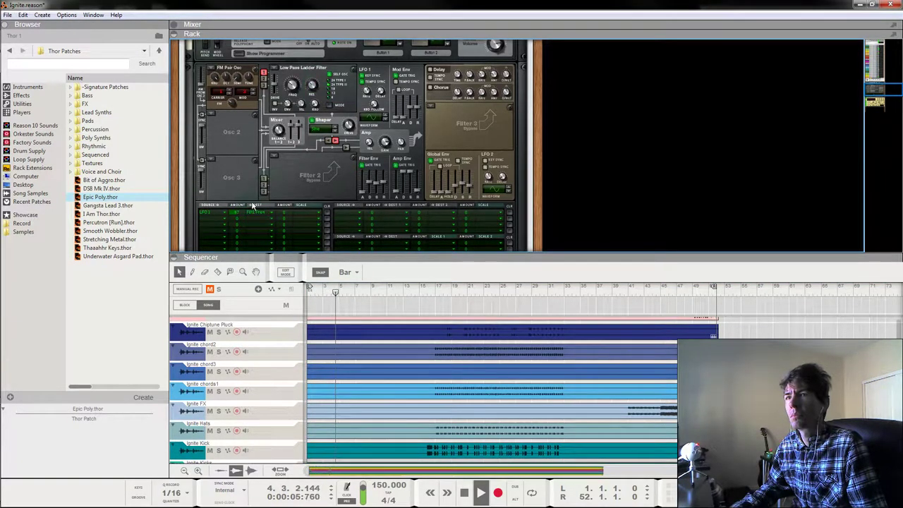
{"action": "left_click_drag", "start_coordinate": [240, 212], "coordinate": [241, 215]}
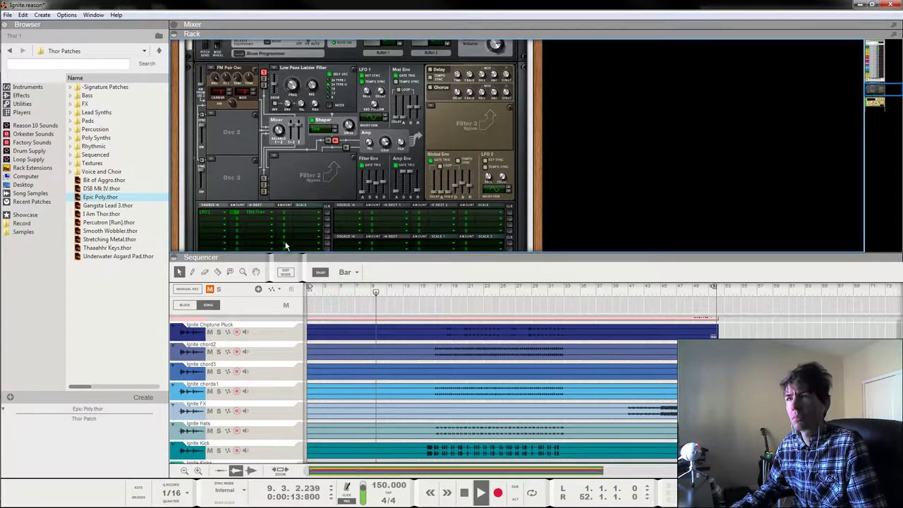
{"action": "mouse_move", "coordinate": [243, 219]}
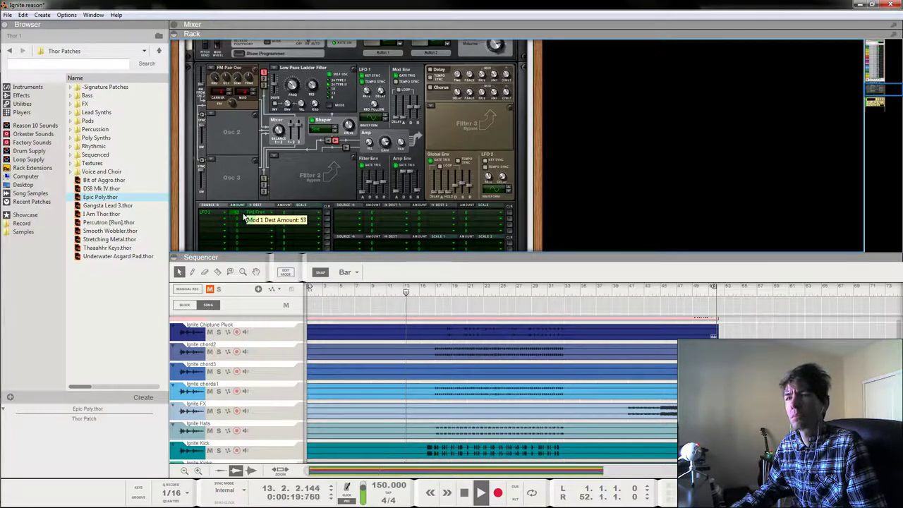
{"action": "left_click_drag", "start_coordinate": [243, 214], "coordinate": [245, 211]}
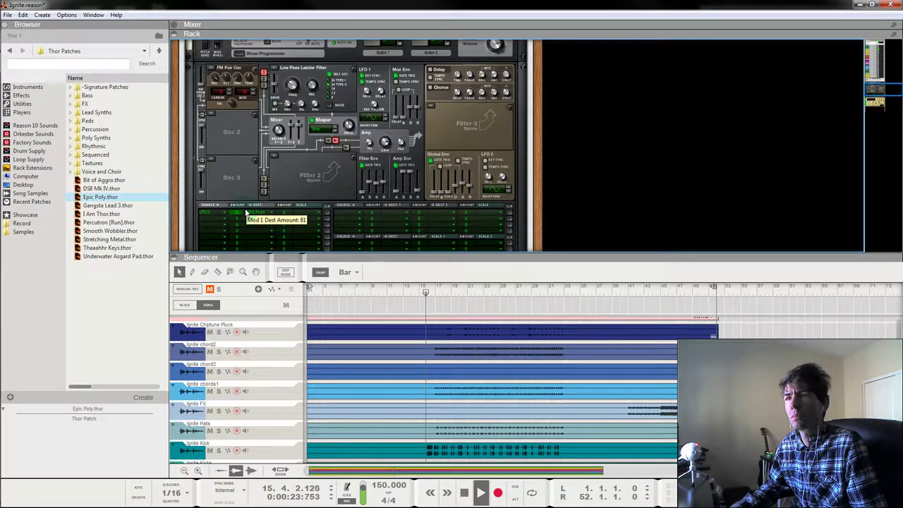
Play from the start, readjust the Filter 1 frequency, and reset the first modulation slot's amount to 0.
{"action": "left_click", "coordinate": [310, 289]}
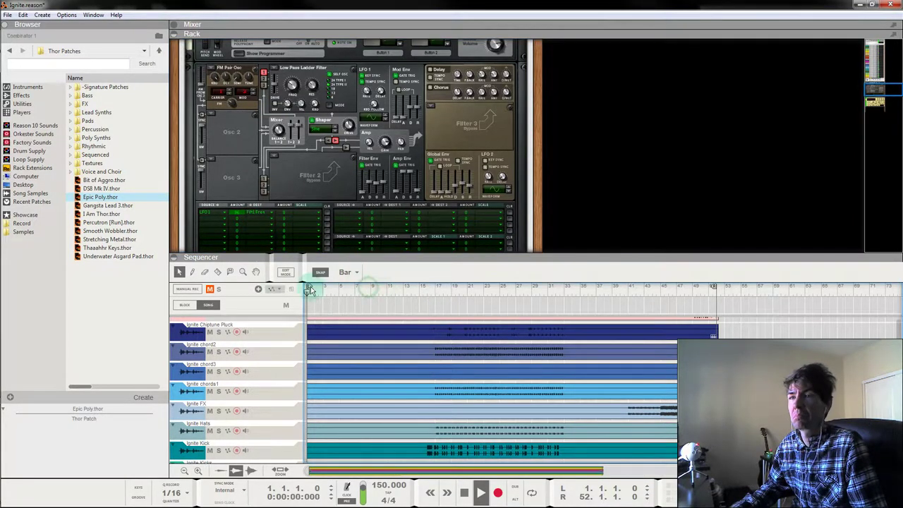
{"action": "left_click", "coordinate": [238, 213]}
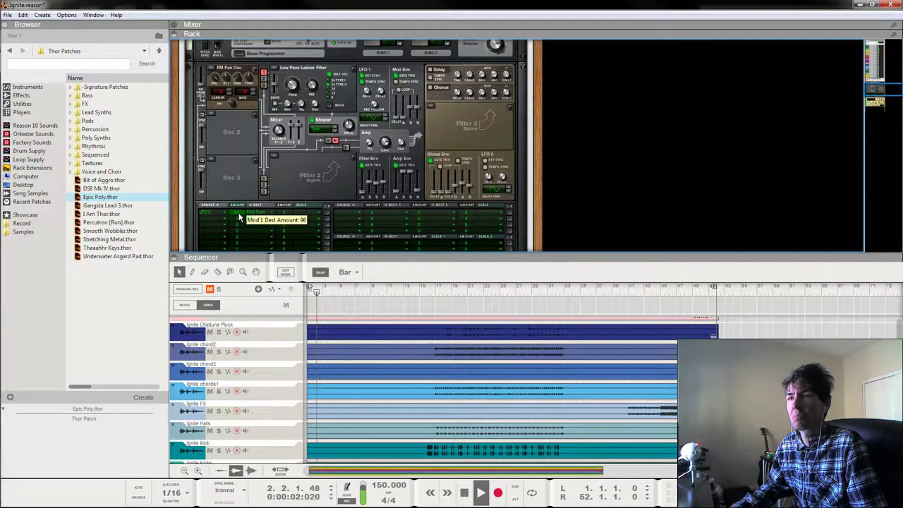
{"action": "left_click_drag", "start_coordinate": [239, 219], "coordinate": [240, 223]}
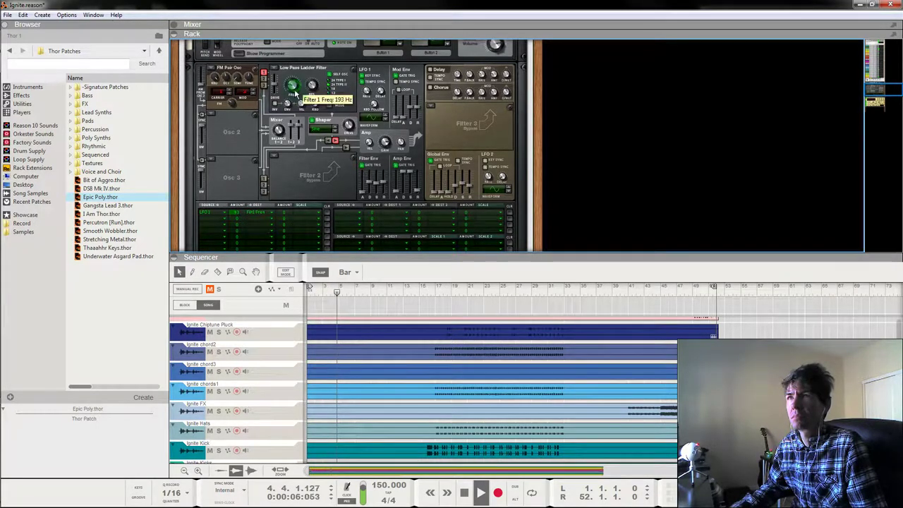
{"action": "mouse_move", "coordinate": [296, 93]}
{"action": "left_mouse_down"}
{"action": "mouse_move", "coordinate": [300, 84]}
{"action": "mouse_move", "coordinate": [291, 93]}
{"action": "left_mouse_up"}
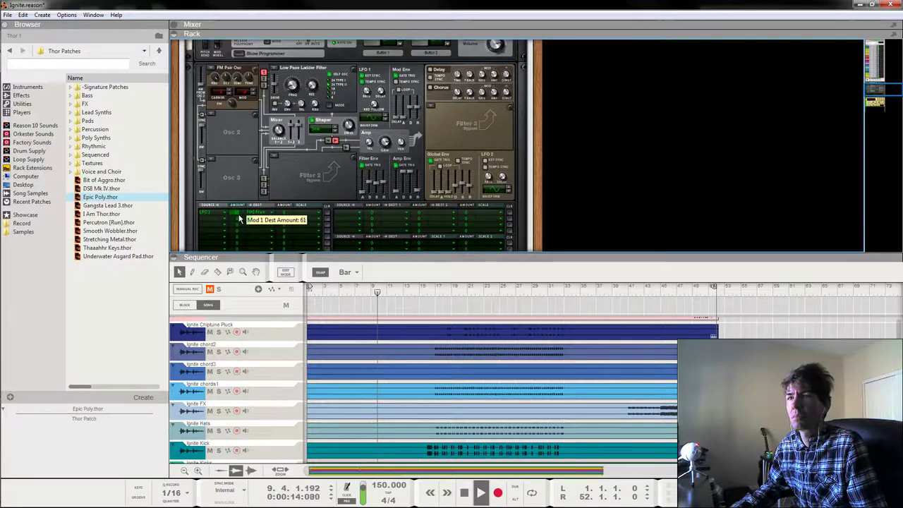
{"action": "left_click_drag", "start_coordinate": [295, 88], "coordinate": [299, 82]}
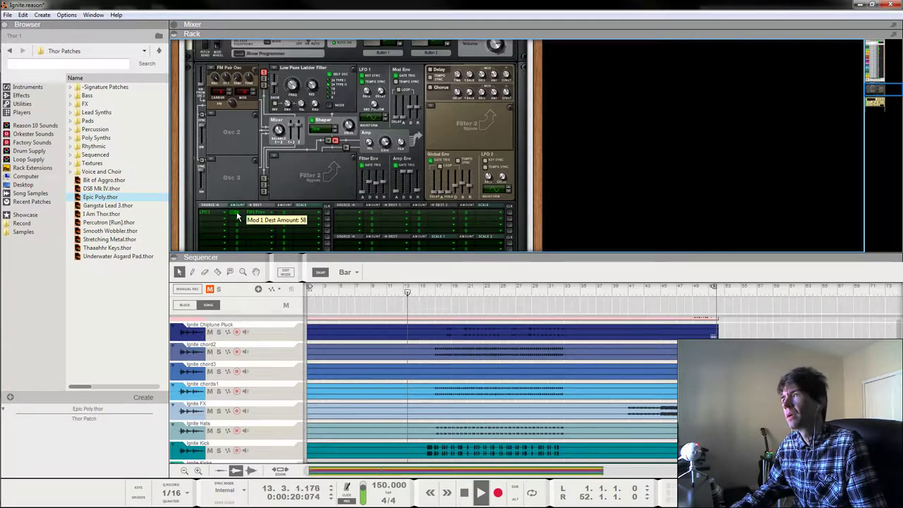
{"action": "left_click", "coordinate": [237, 213], "text": "ctrl"}
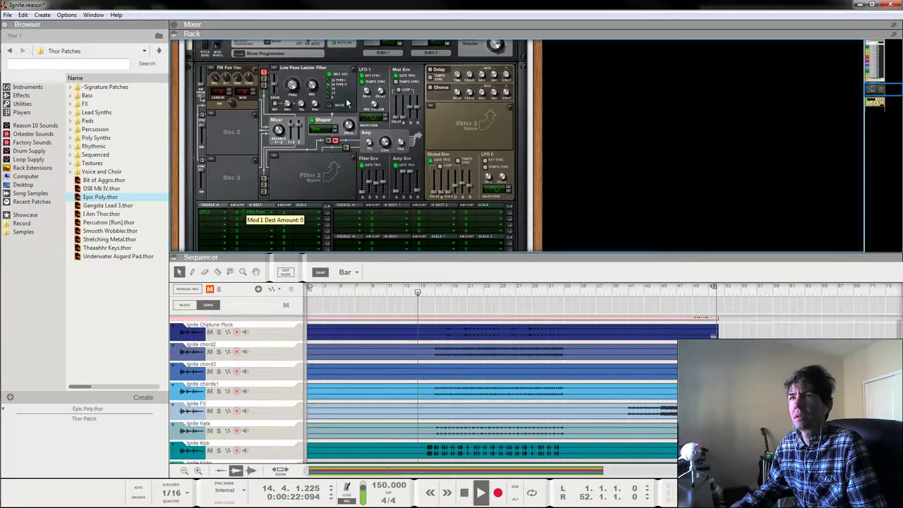
Audition different Shaper modes while replaying the song from the start, settling on Peak.
{"action": "left_click", "coordinate": [334, 130]}
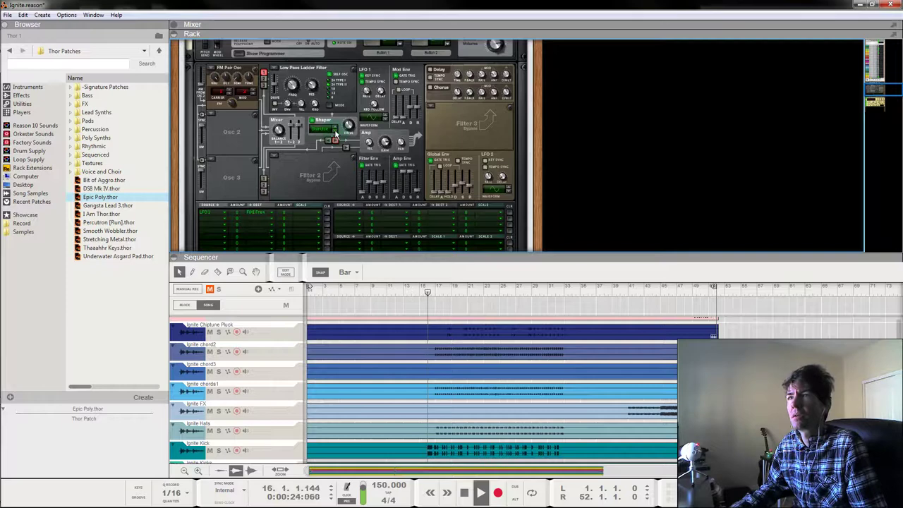
{"action": "left_click", "coordinate": [336, 132]}
{"action": "left_click_drag", "start_coordinate": [347, 288], "coordinate": [187, 288]}
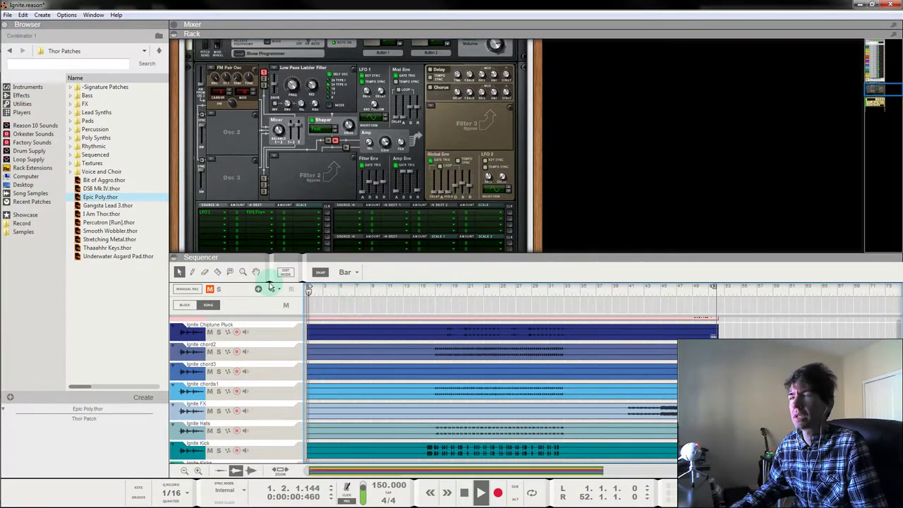
{"action": "left_click", "coordinate": [337, 129]}
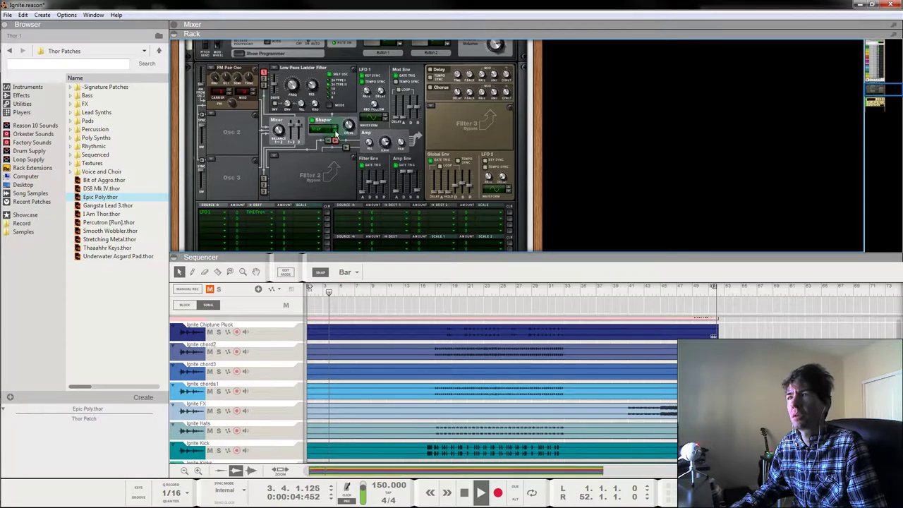
{"action": "mouse_move", "coordinate": [352, 126]}
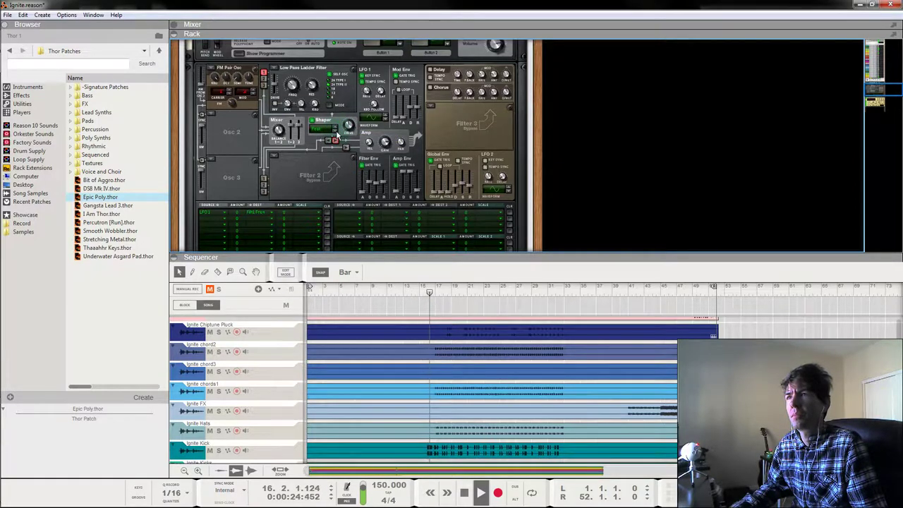
Replay the song with an Osc 1 FM amount of 68, and replace the FM Pair with a Wavetable oscillator.
{"action": "left_click", "coordinate": [308, 289]}
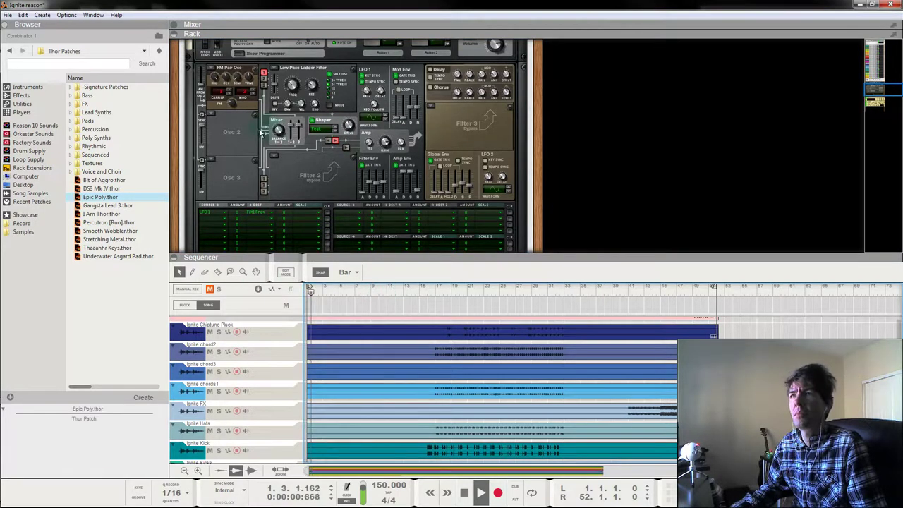
{"action": "left_click", "coordinate": [229, 92]}
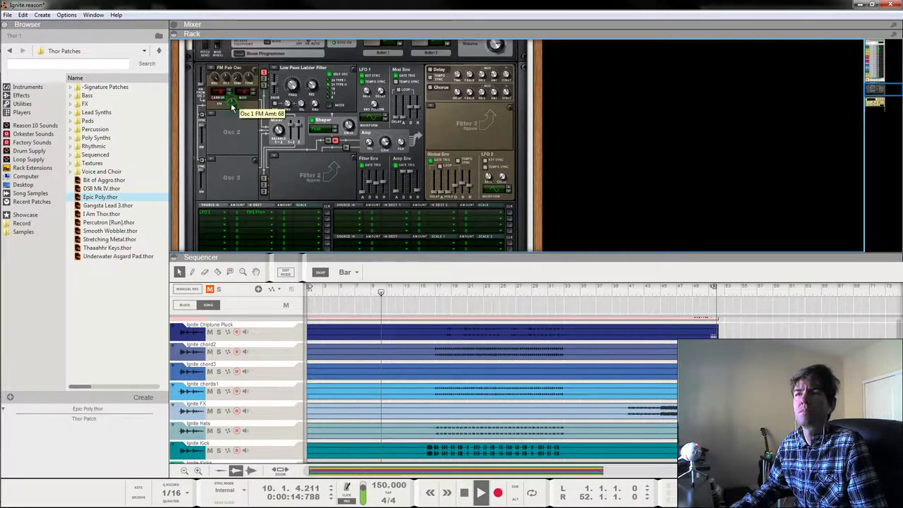
{"action": "left_click", "coordinate": [216, 70]}
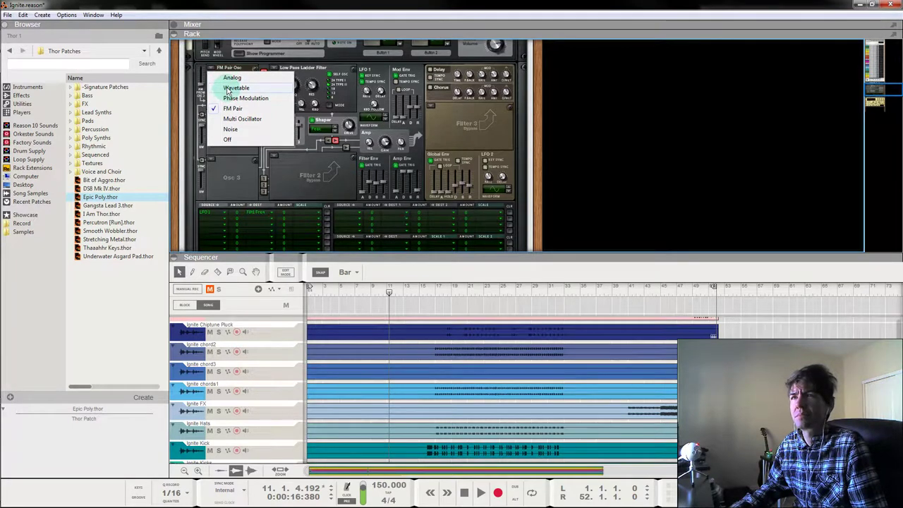
{"action": "left_click", "coordinate": [229, 89]}
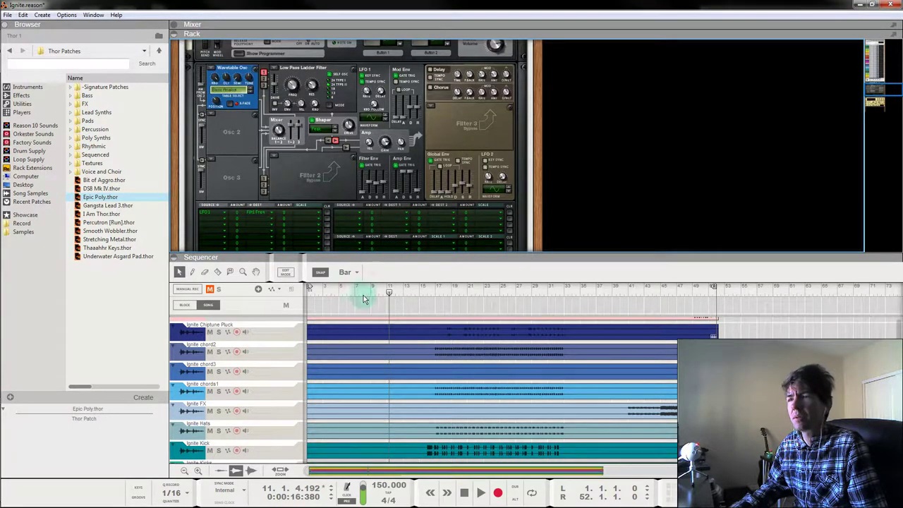
{"action": "left_click_drag", "start_coordinate": [360, 297], "coordinate": [220, 299]}
{"action": "key", "text": "space"}
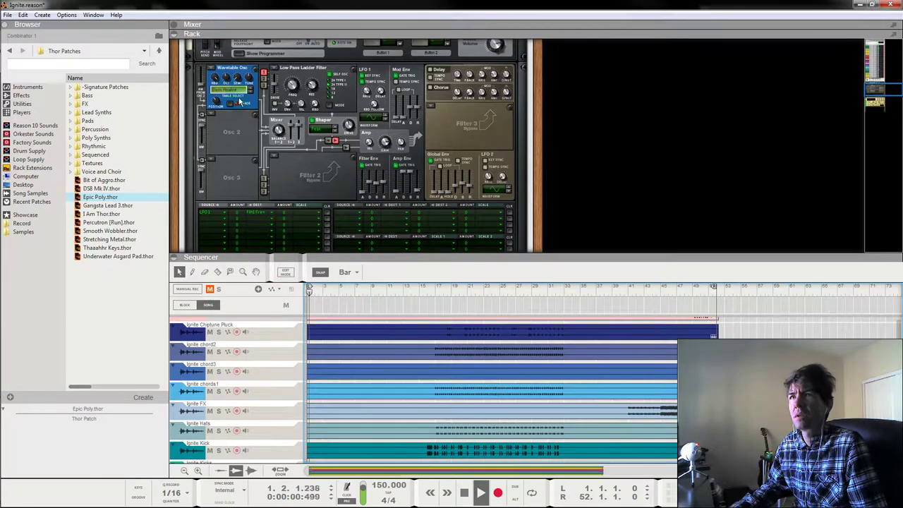
{"action": "left_click", "coordinate": [225, 96]}
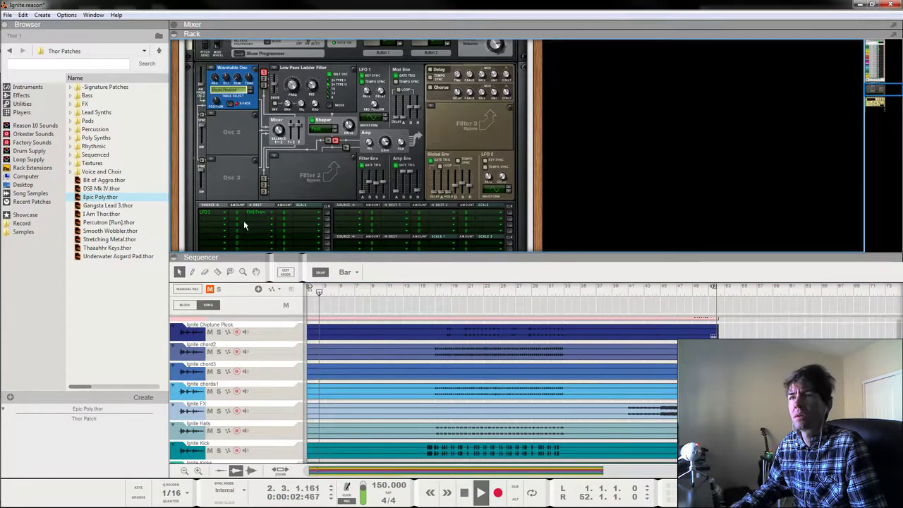
Route LFO 2 to the Osc 1 position in the second modulation slot with a positive amount, enabling LFO 2's key sync and tempo sync.
{"action": "left_click", "coordinate": [218, 221]}
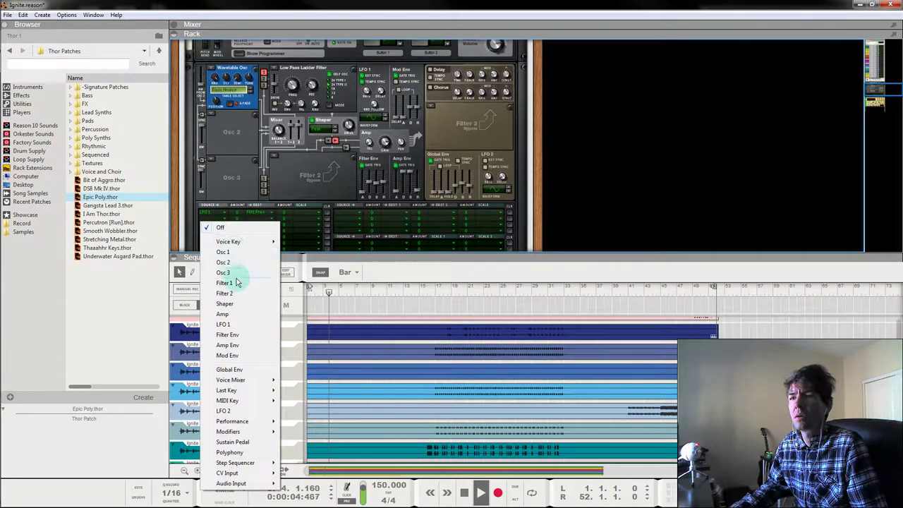
{"action": "left_click", "coordinate": [234, 415]}
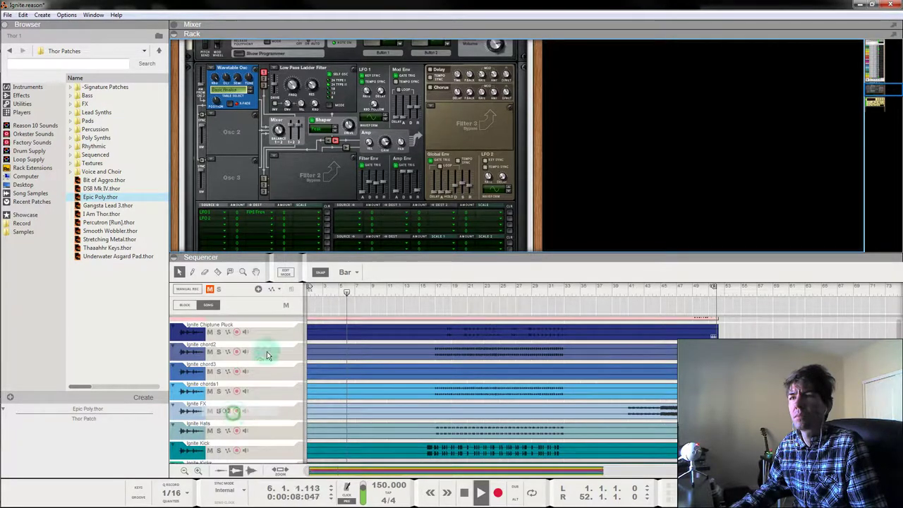
{"action": "left_click", "coordinate": [258, 218]}
{"action": "mouse_move", "coordinate": [278, 243]}
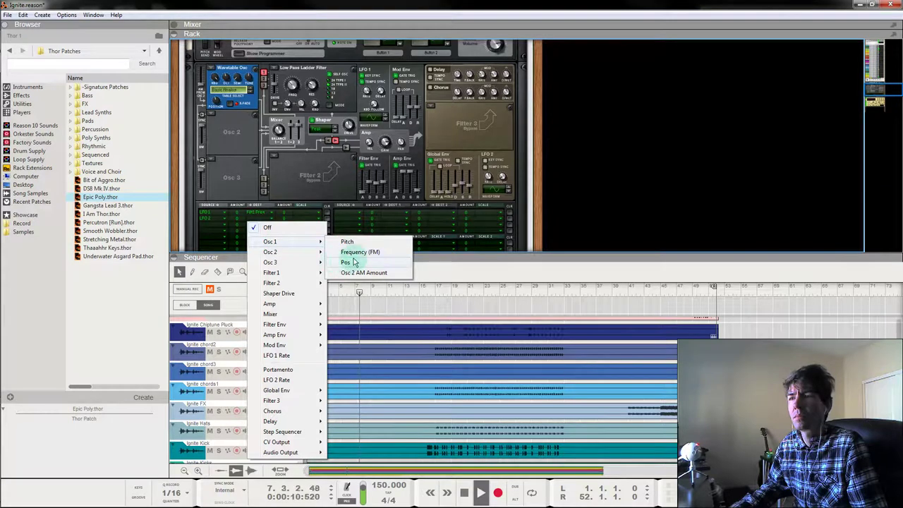
{"action": "left_click", "coordinate": [346, 260]}
{"action": "left_click", "coordinate": [485, 161]}
{"action": "left_click", "coordinate": [485, 167]}
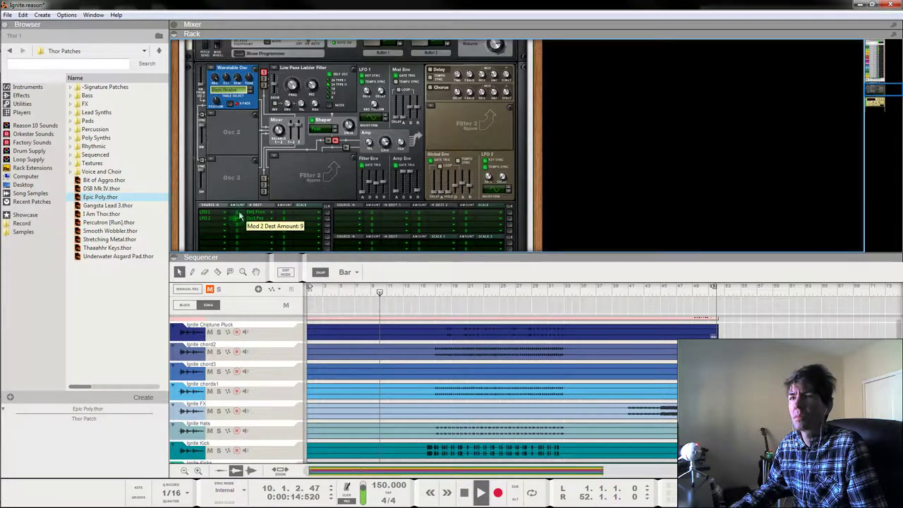
{"action": "left_click_drag", "start_coordinate": [237, 217], "coordinate": [237, 208]}
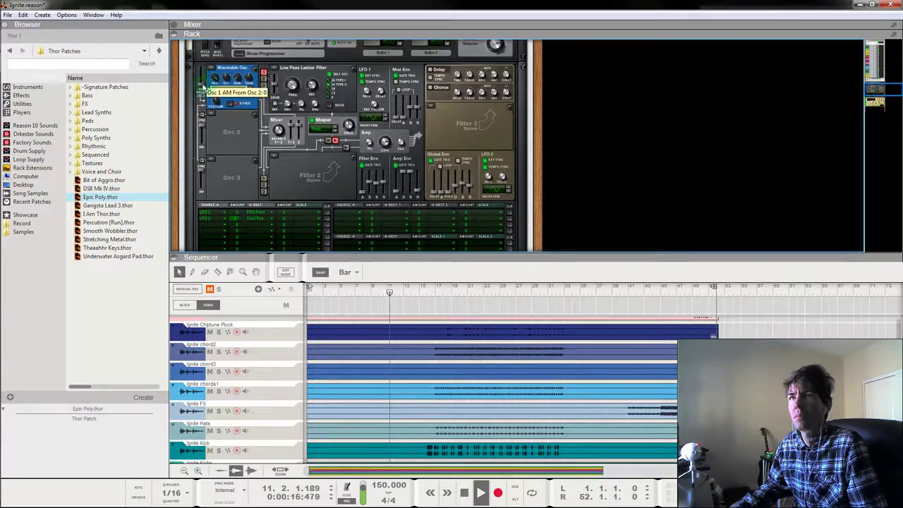
Audition synced wavetables on Osc 1 with the position at about 34, replaying the song from the start.
{"action": "left_click", "coordinate": [249, 92]}
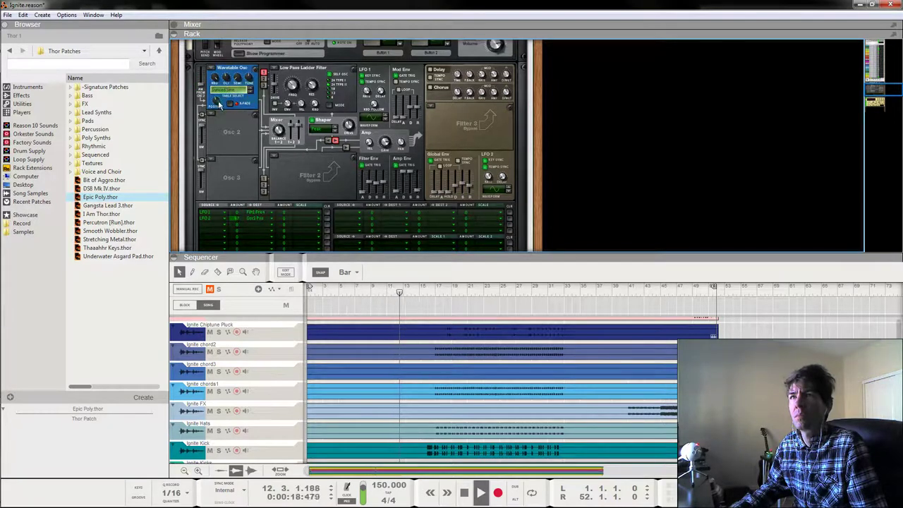
{"action": "left_click", "coordinate": [253, 89]}
{"action": "left_click", "coordinate": [252, 90]}
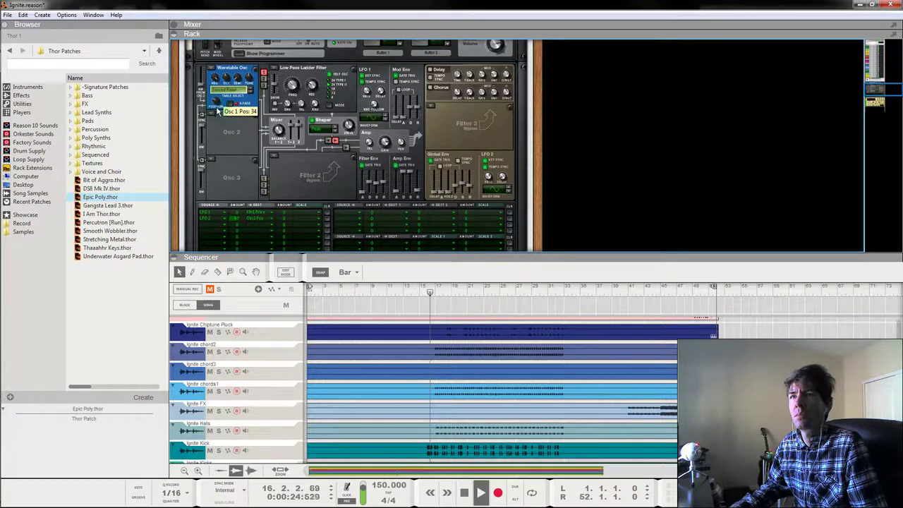
{"action": "left_click_drag", "start_coordinate": [376, 291], "coordinate": [269, 293]}
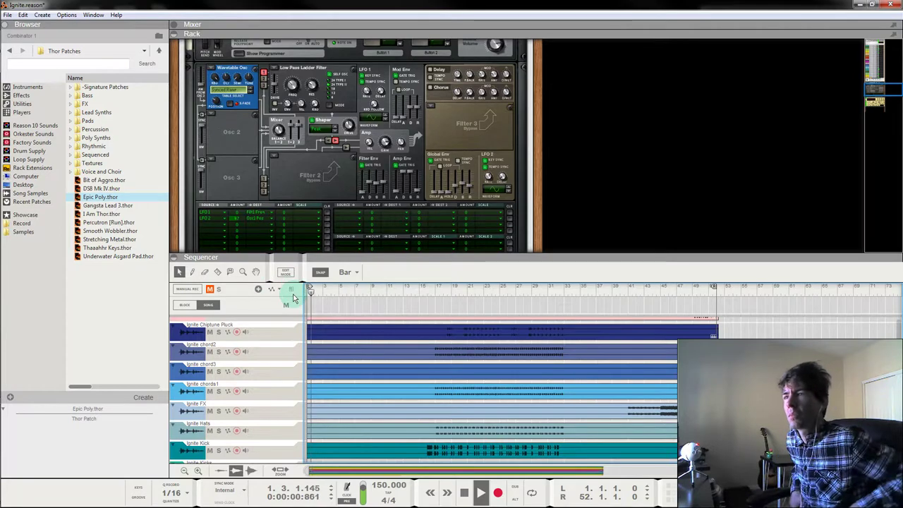
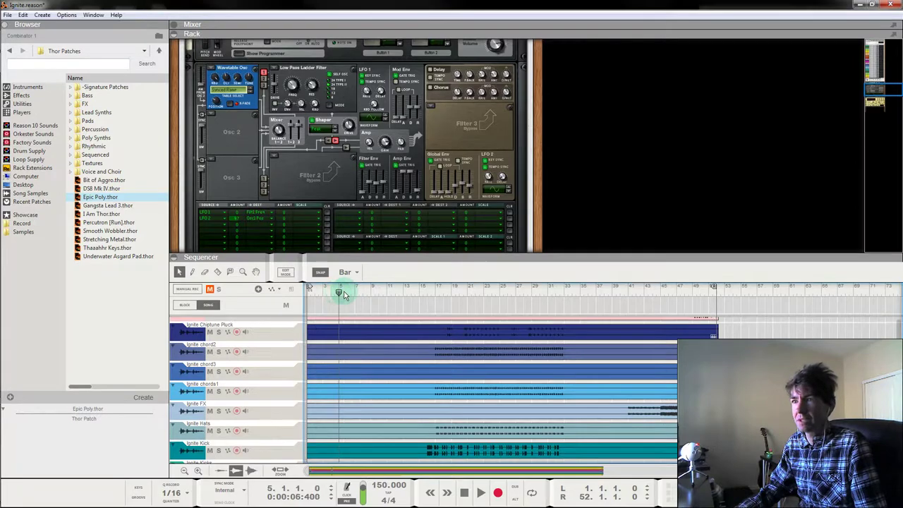
{"action": "key", "text": "space"}
Replay the song with a sines wavetable on Osc 1, its position at 50 and the second modulation slot's amount at 0.
{"action": "left_click_drag", "start_coordinate": [375, 291], "coordinate": [264, 270]}
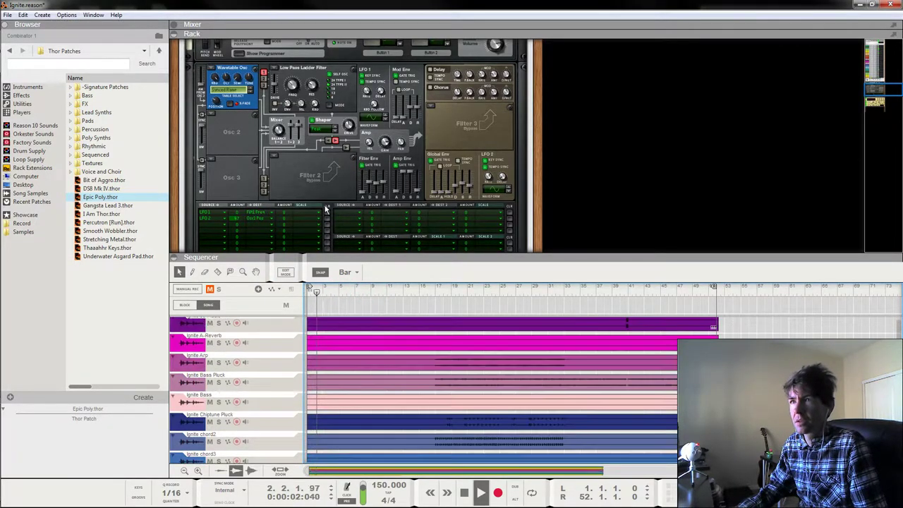
{"action": "scroll", "coordinate": [342, 381], "scroll_direction": "up", "scroll_amount": 3}
{"action": "left_click", "coordinate": [253, 94]}
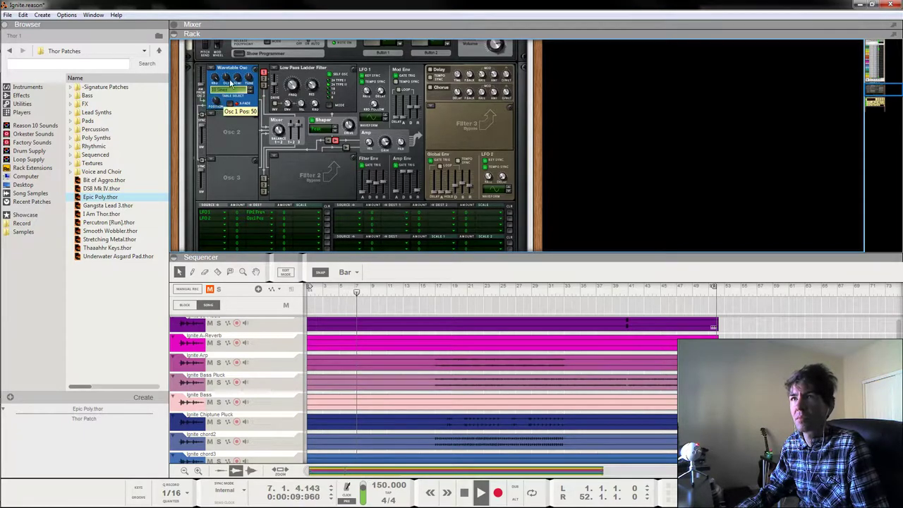
{"action": "left_click", "coordinate": [311, 292]}
{"action": "left_click", "coordinate": [228, 76]}
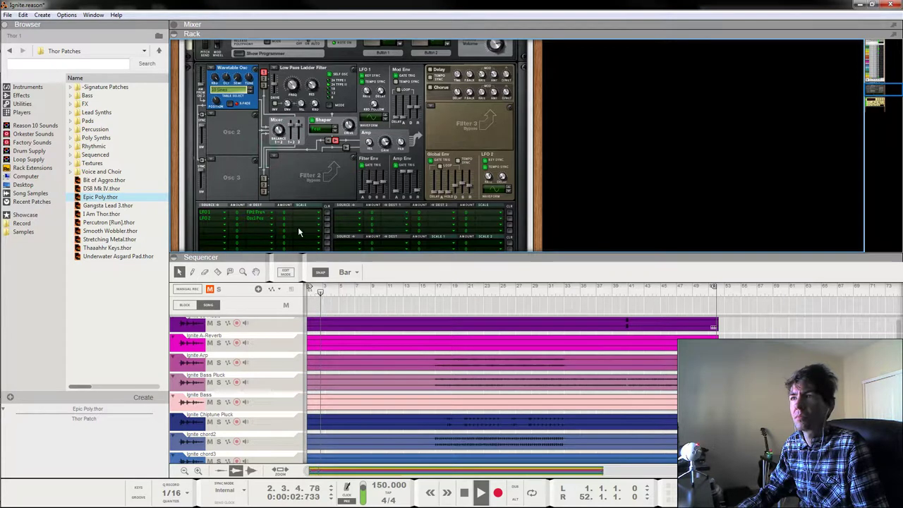
{"action": "mouse_move", "coordinate": [421, 194]}
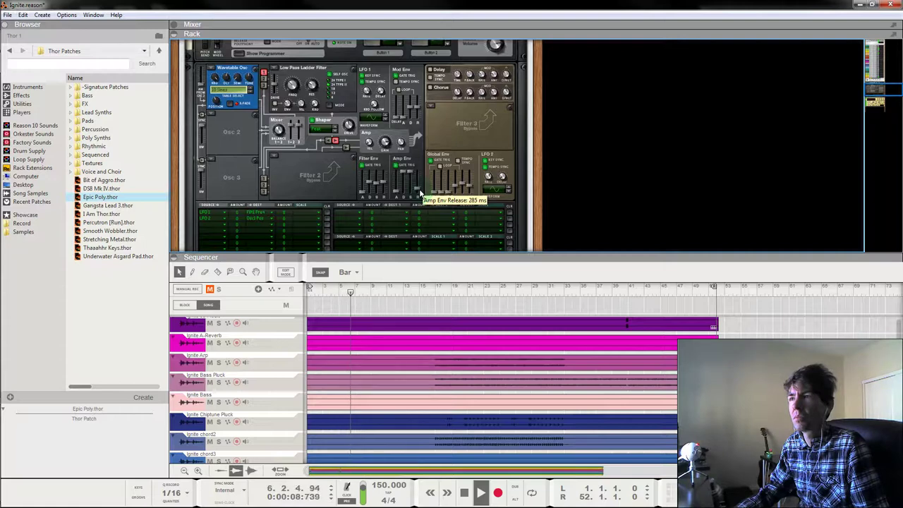
Switch Osc 1 to another sines wavetable and adjust its position while replaying the song from the start.
{"action": "left_click", "coordinate": [322, 290]}
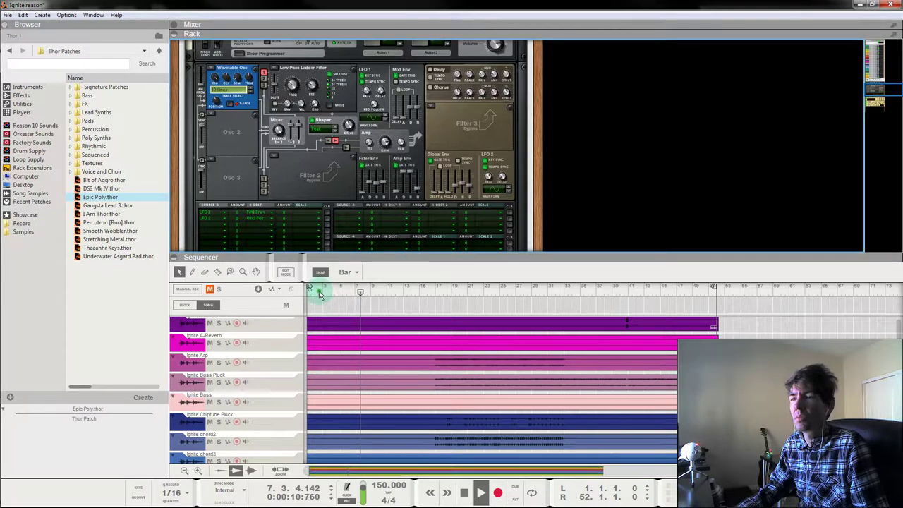
{"action": "left_click", "coordinate": [218, 93]}
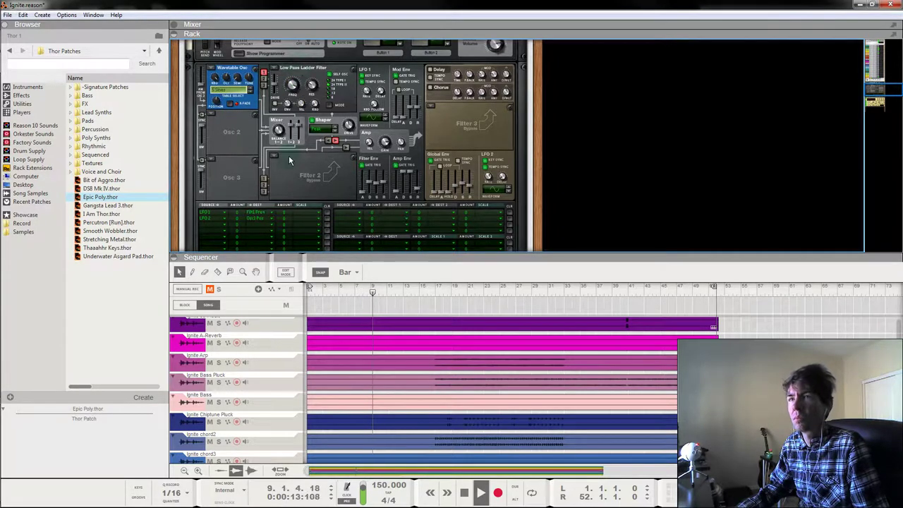
{"action": "left_click_drag", "start_coordinate": [363, 289], "coordinate": [285, 284]}
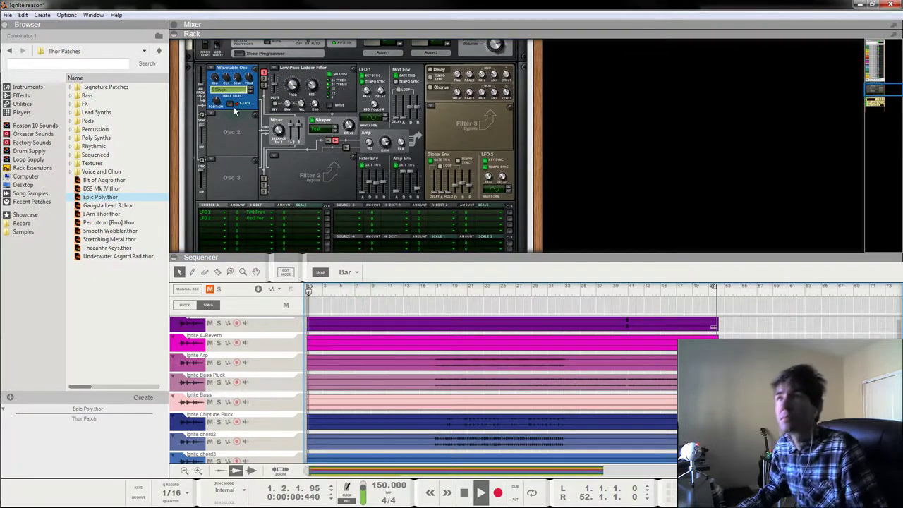
{"action": "left_click_drag", "start_coordinate": [218, 105], "coordinate": [218, 106]}
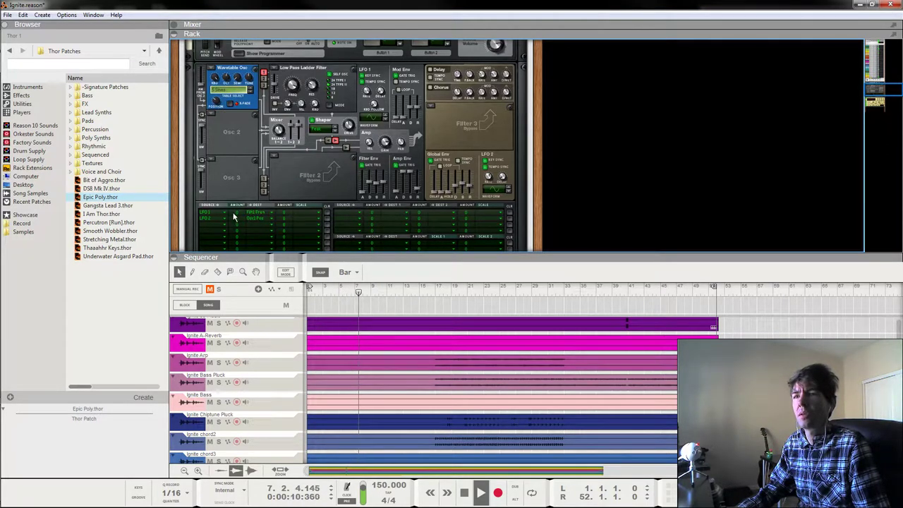
Try a negative LFO 2 amount on the Osc 1 position, and switch LFO 2 to a square wave with an adjusted rate.
{"action": "left_click_drag", "start_coordinate": [235, 220], "coordinate": [236, 238]}
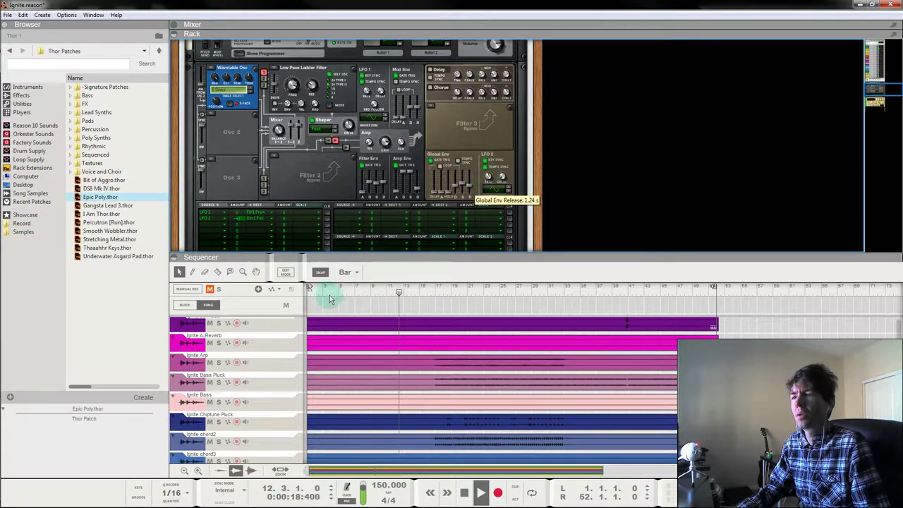
{"action": "left_click", "coordinate": [312, 290]}
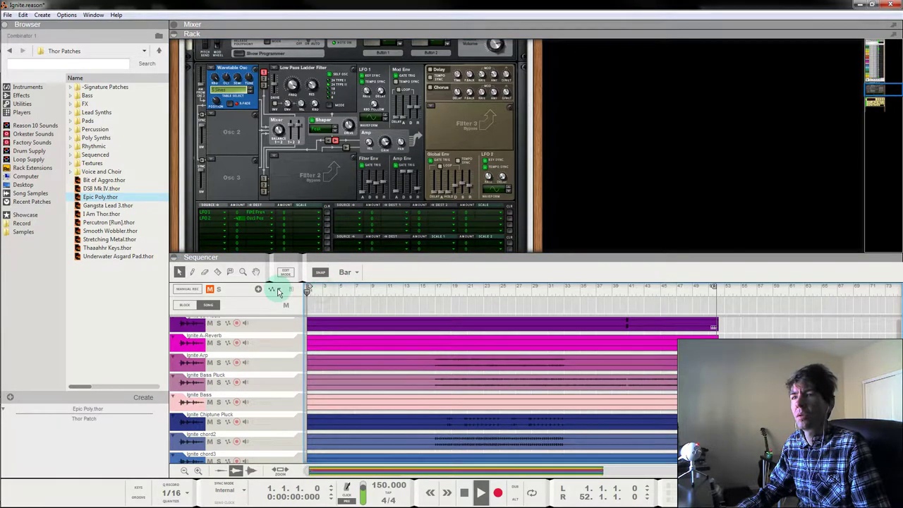
{"action": "left_click", "coordinate": [241, 222]}
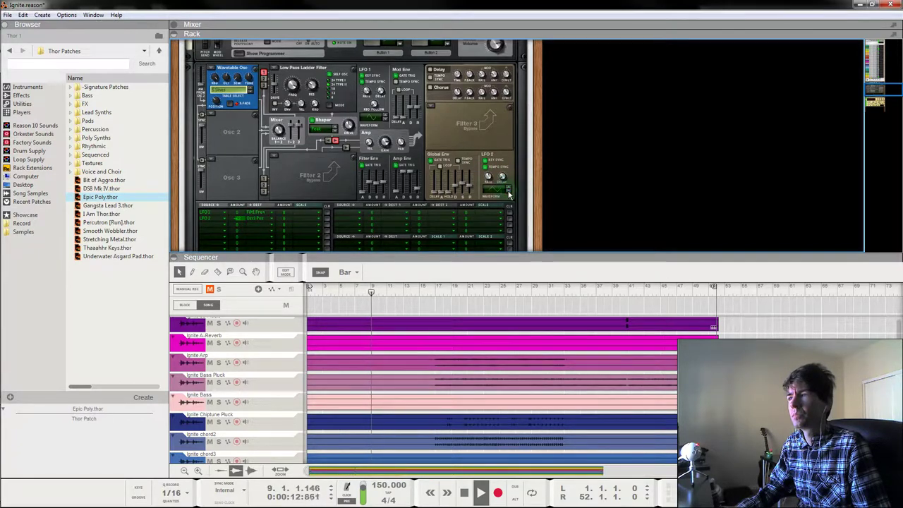
{"action": "left_click_drag", "start_coordinate": [354, 289], "coordinate": [264, 287]}
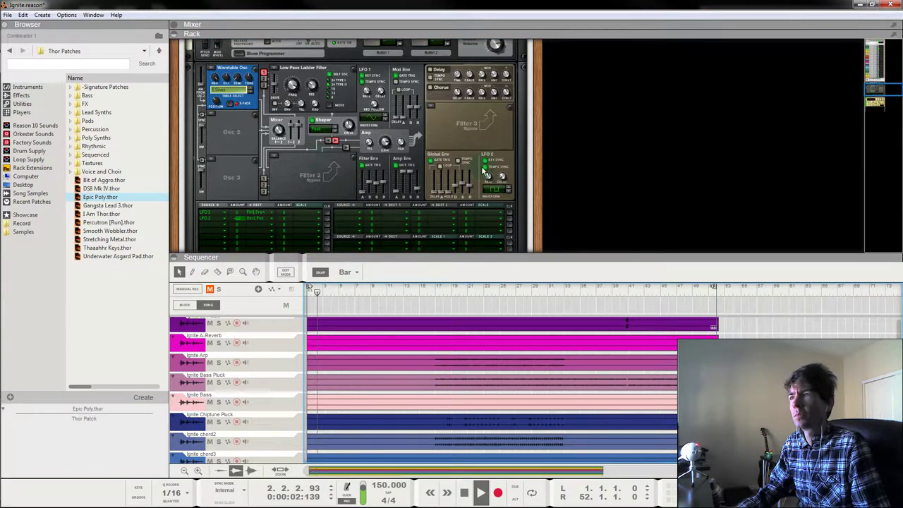
{"action": "left_click_drag", "start_coordinate": [489, 176], "coordinate": [489, 183]}
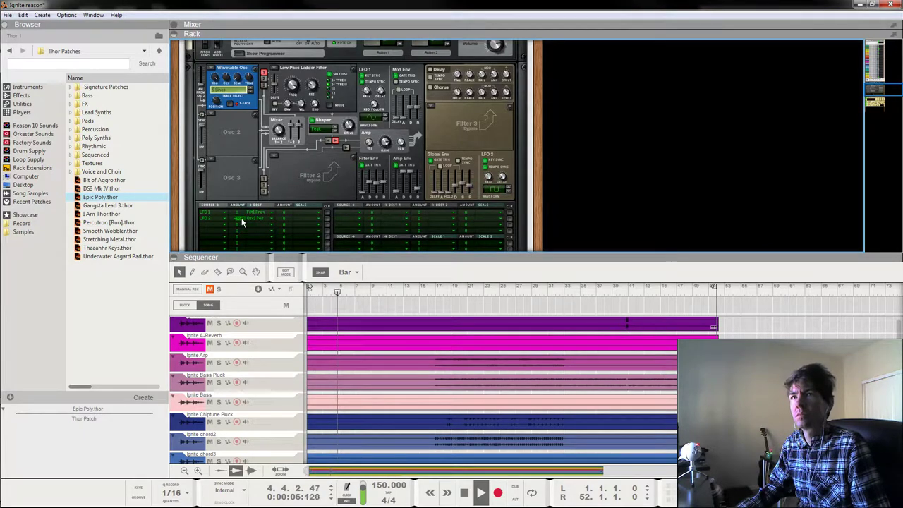
Reset the second modulation slot's amount to 0, set the Osc 1 position to 40, and stop playback.
{"action": "mouse_move", "coordinate": [241, 220]}
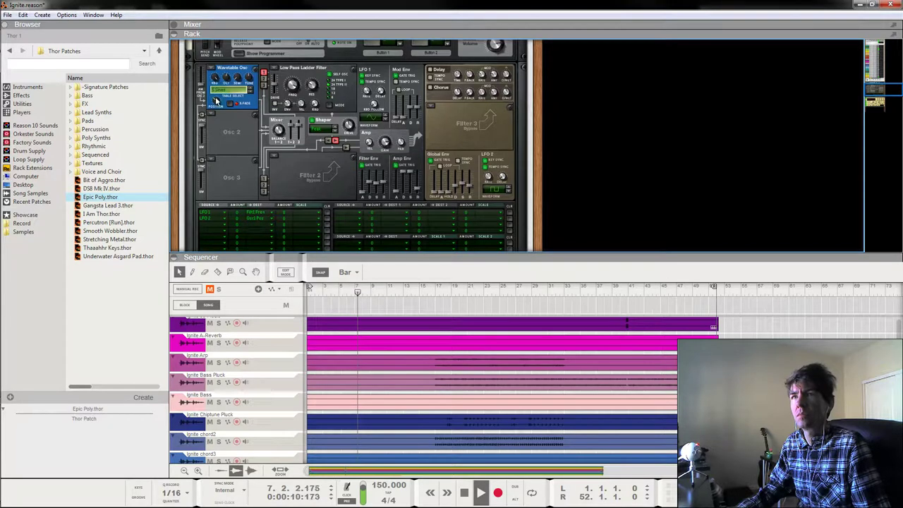
{"action": "mouse_move", "coordinate": [219, 106]}
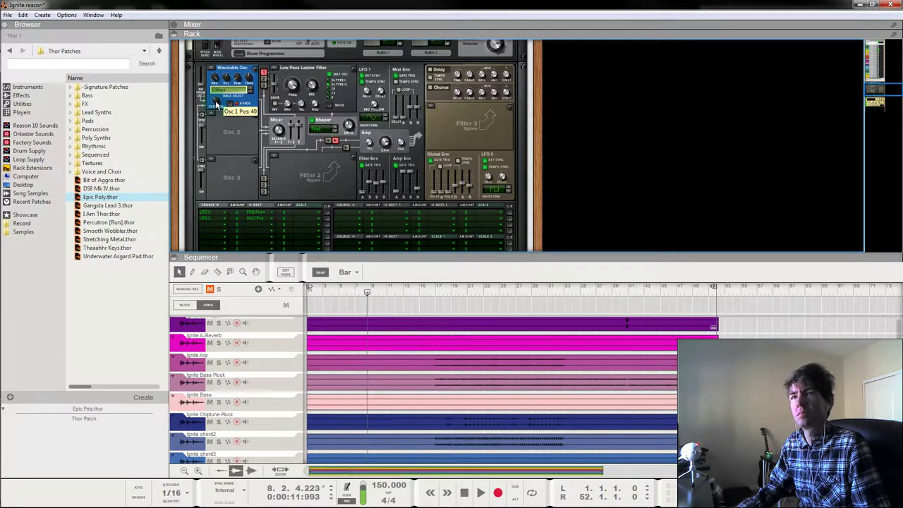
{"action": "key", "text": "space"}
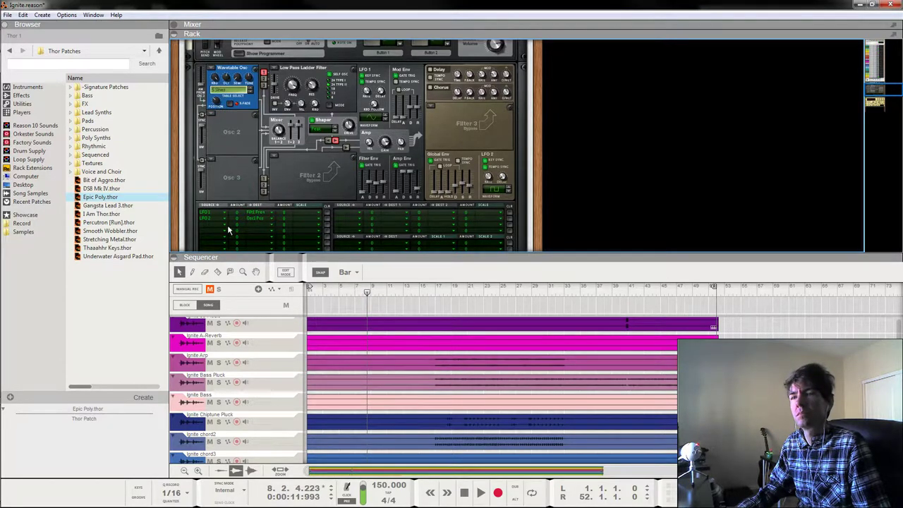
Play the song, adjust the second modulation slot's amount, and try LFO 2 rates of 1/32, 1/16 and 1/8.
{"action": "left_click", "coordinate": [328, 294]}
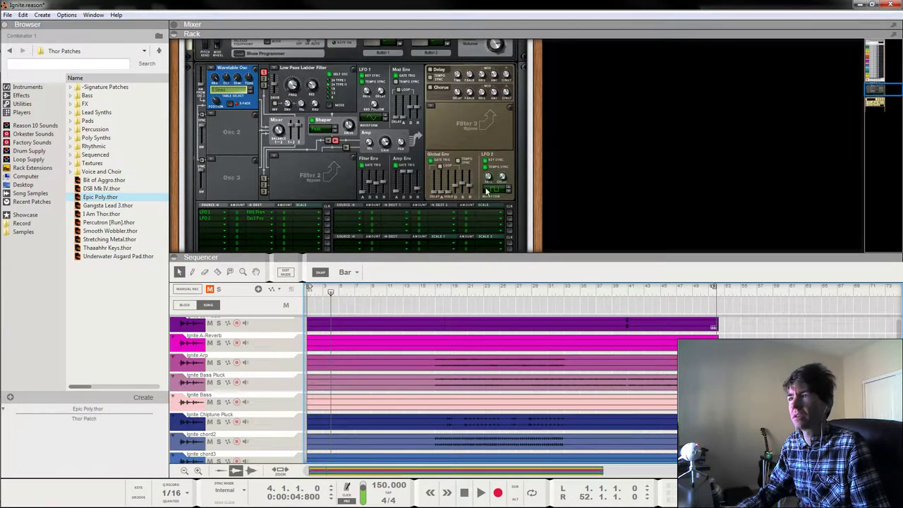
{"action": "key", "text": "space"}
{"action": "left_click", "coordinate": [244, 225]}
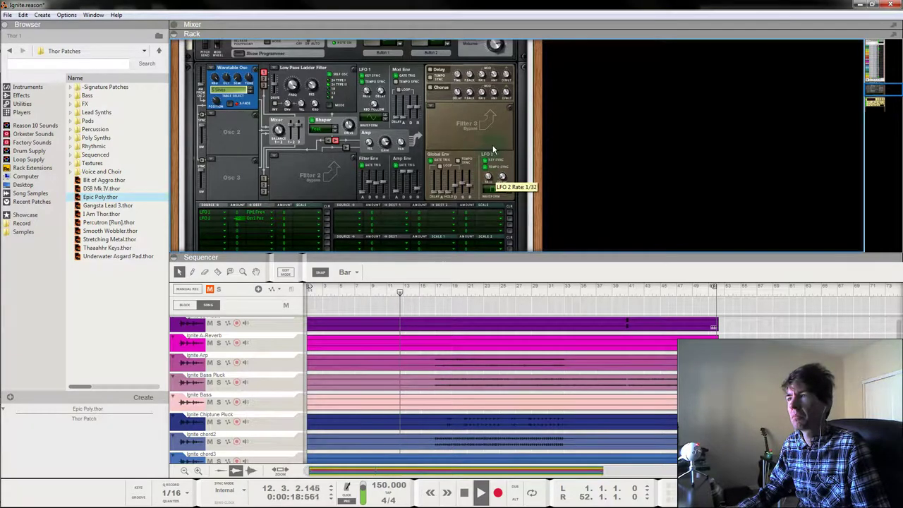
{"action": "scroll", "coordinate": [493, 152], "scroll_direction": "up", "scroll_amount": 1}
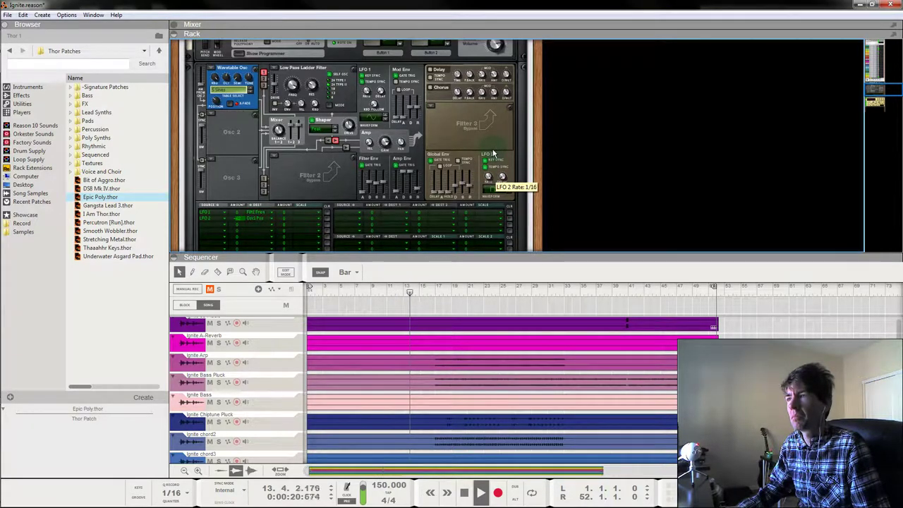
{"action": "scroll", "coordinate": [493, 154], "scroll_direction": "up", "scroll_amount": 1}
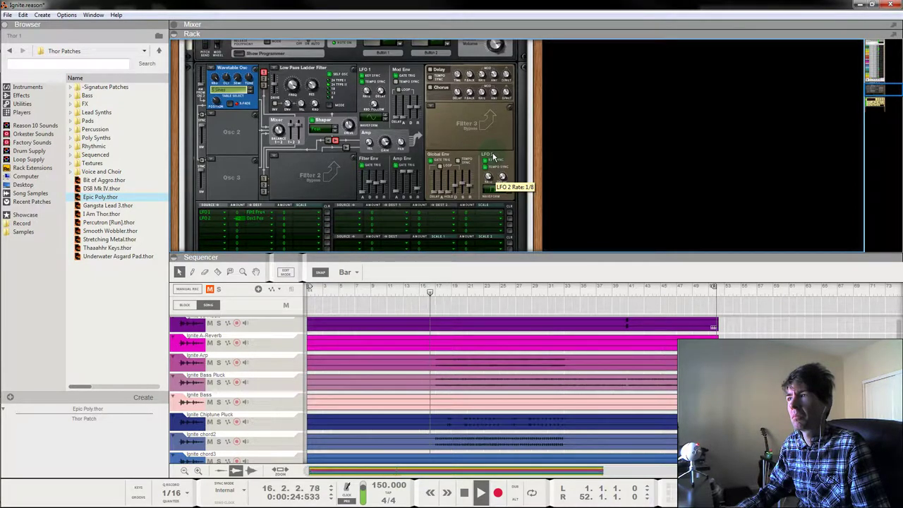
Replay the song from the start while comparing LFO 2 rates of 1/8T, 1/4, 3/16 and 1/8.
{"action": "left_click_drag", "start_coordinate": [367, 288], "coordinate": [206, 291]}
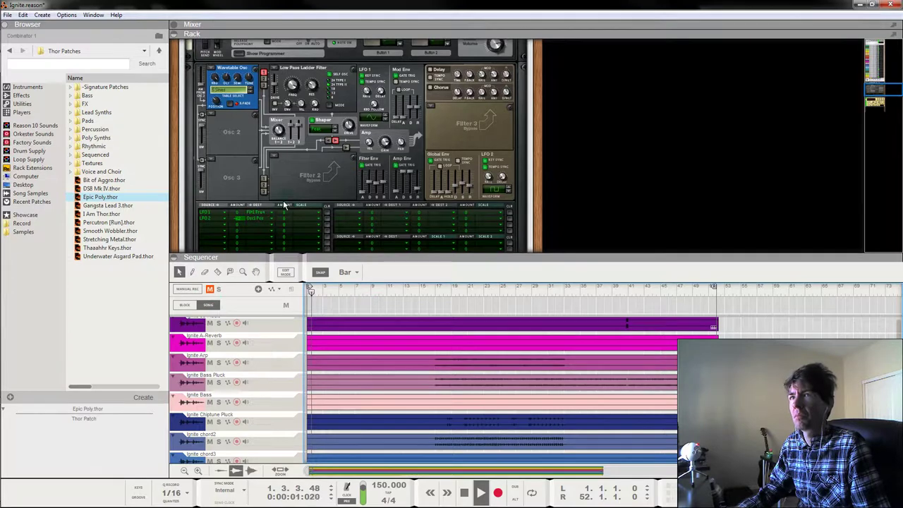
{"action": "left_click", "coordinate": [489, 177]}
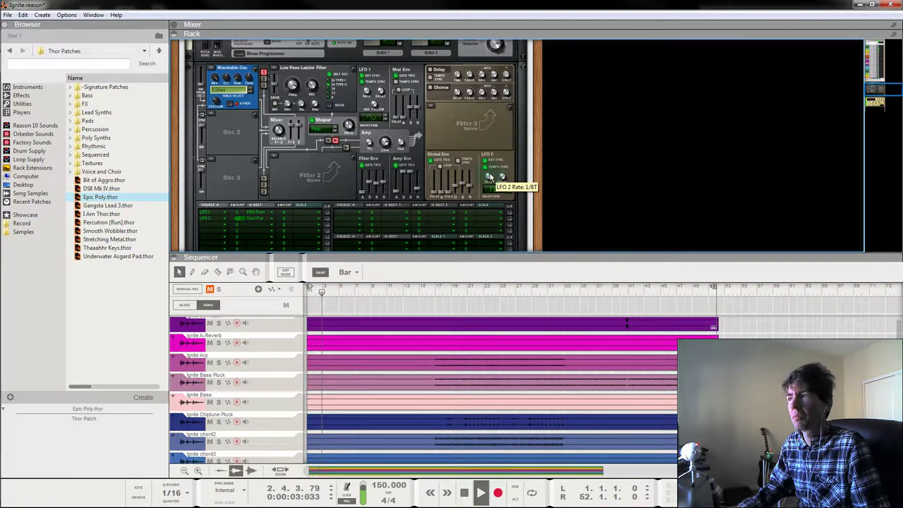
{"action": "left_click_drag", "start_coordinate": [491, 177], "coordinate": [493, 181]}
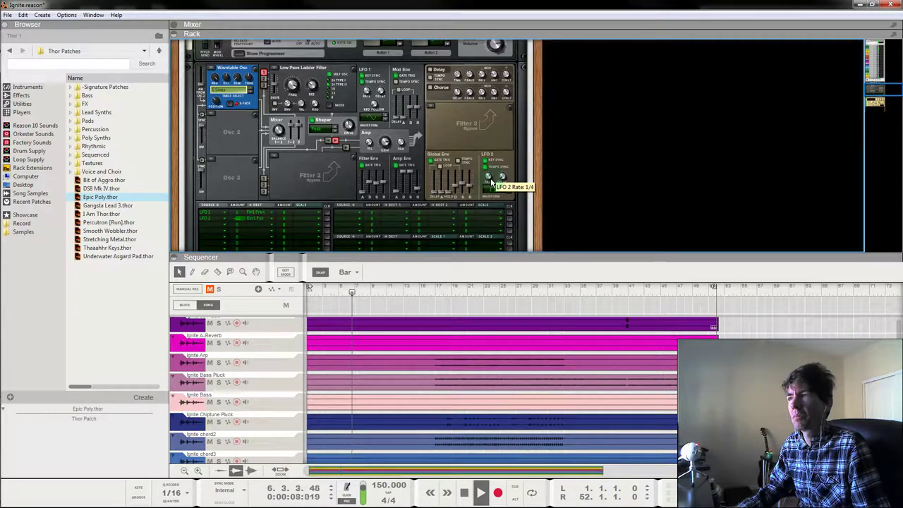
{"action": "left_click_drag", "start_coordinate": [491, 182], "coordinate": [492, 182]}
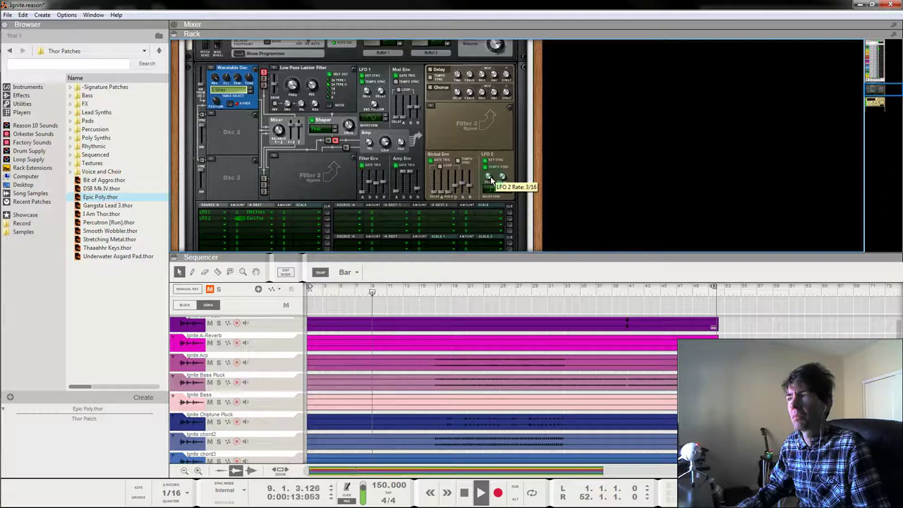
{"action": "left_click_drag", "start_coordinate": [492, 182], "coordinate": [492, 181]}
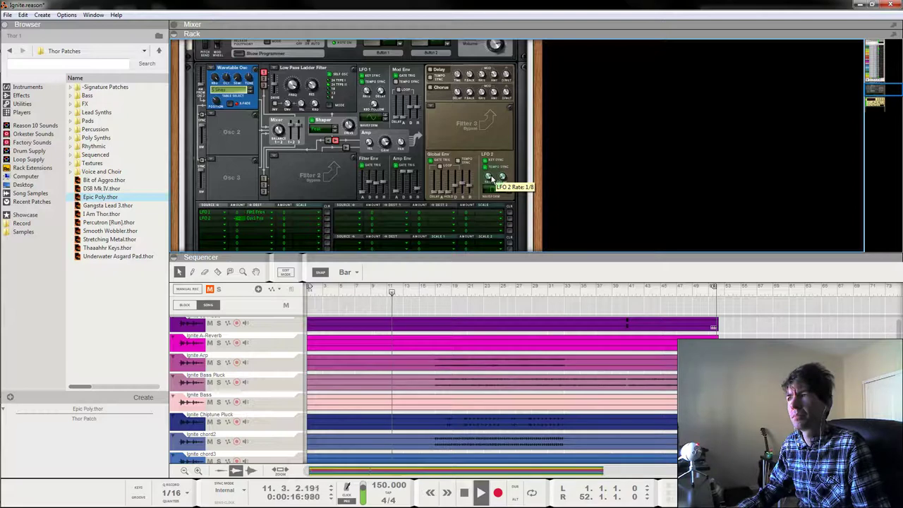
{"action": "left_click_drag", "start_coordinate": [491, 179], "coordinate": [494, 175]}
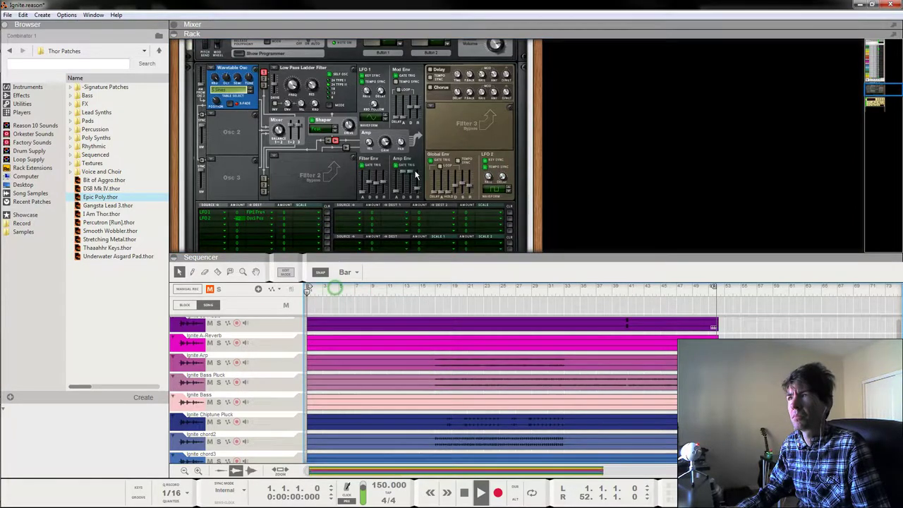
Enable Thor's Chorus and adjust its dry/wet amount while the song plays.
{"action": "key", "text": "space"}
{"action": "left_click", "coordinate": [431, 87]}
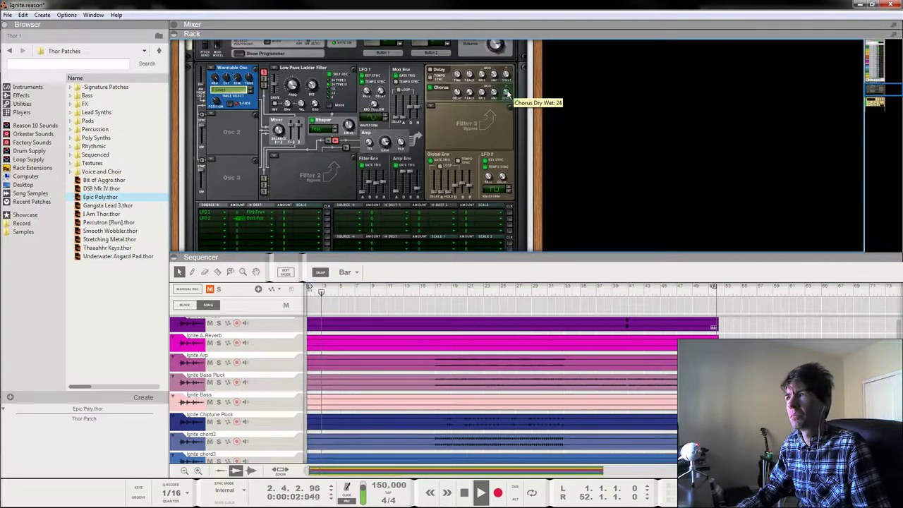
{"action": "mouse_move", "coordinate": [456, 104]}
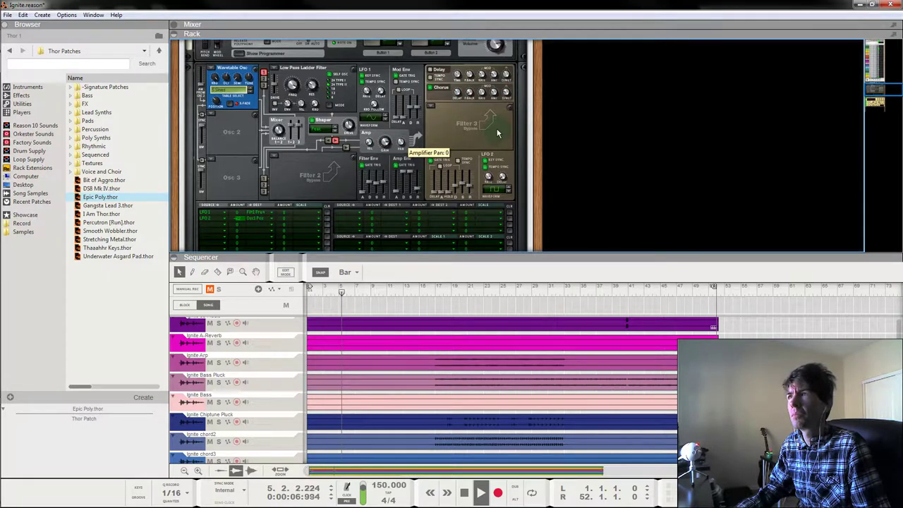
{"action": "mouse_move", "coordinate": [504, 99]}
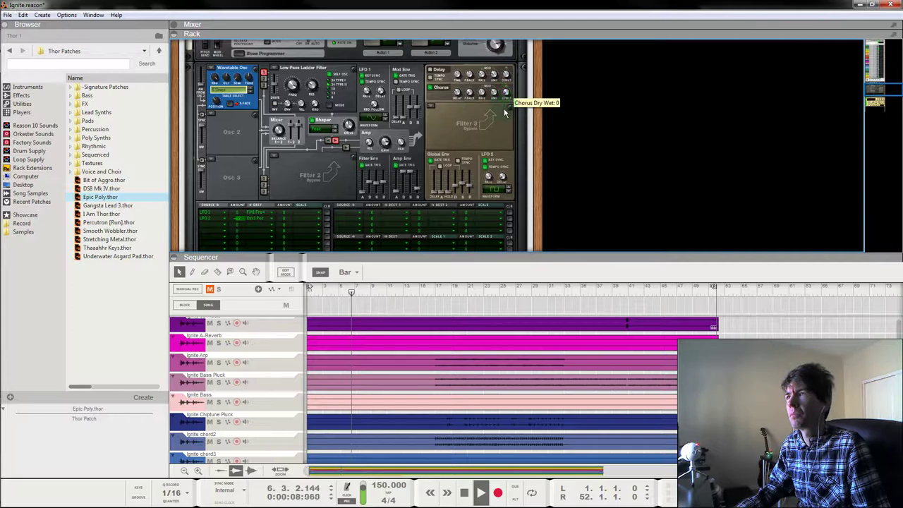
{"action": "left_click_drag", "start_coordinate": [504, 99], "coordinate": [507, 93]}
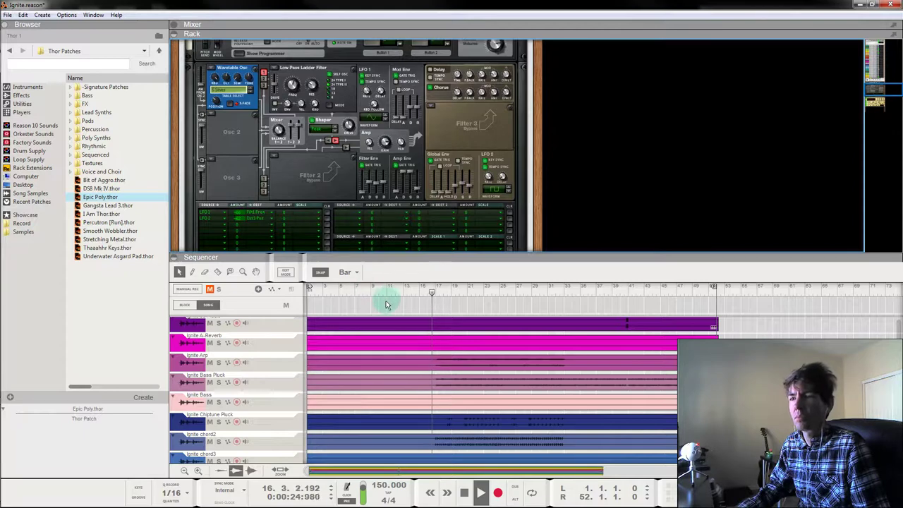
Restart playback, adjust the modulation amount, and load an Analog oscillator into the Osc 2 slot.
{"action": "left_click", "coordinate": [312, 287]}
{"action": "left_click", "coordinate": [237, 217]}
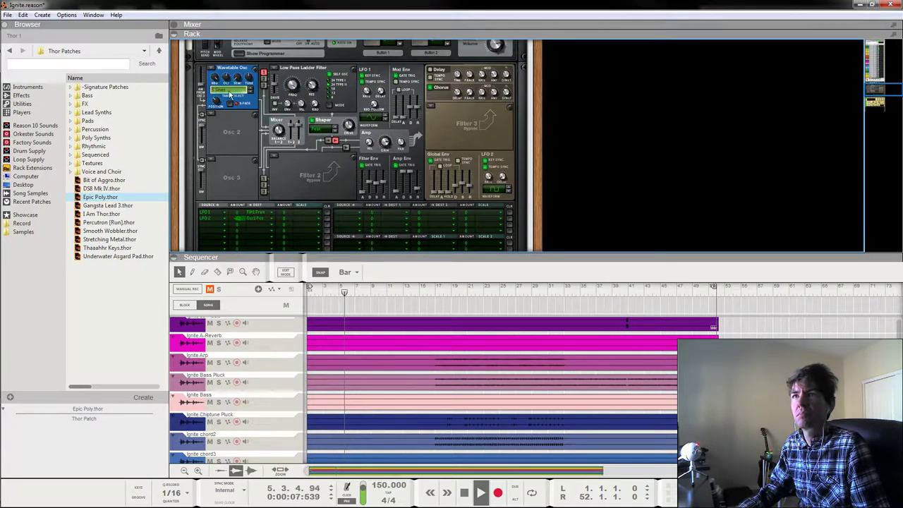
{"action": "left_click", "coordinate": [210, 113]}
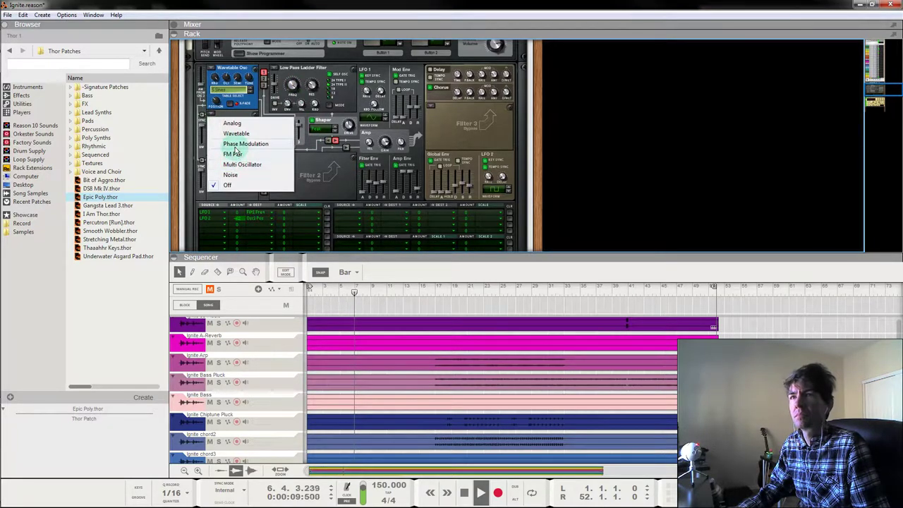
{"action": "left_click", "coordinate": [232, 124]}
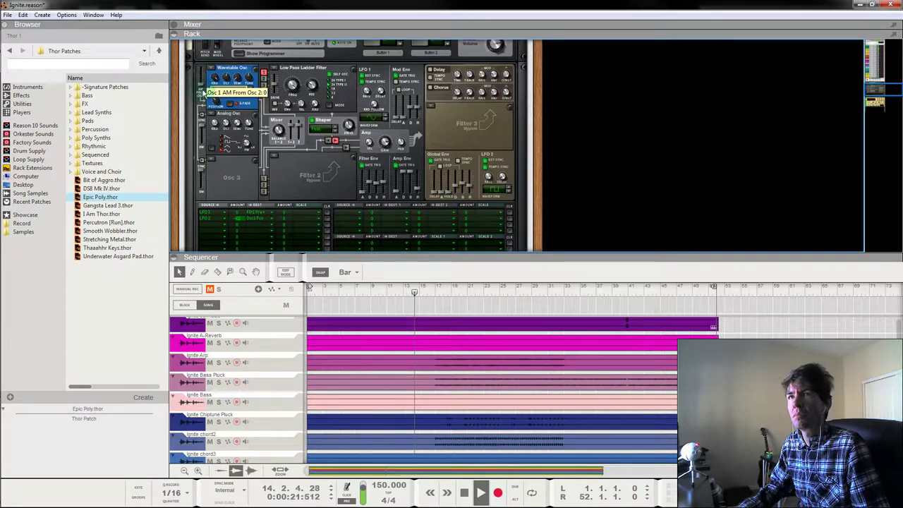
Try amplitude modulation of Osc 1 from Osc 2 at 28 while replaying the song from the start.
{"action": "left_click_drag", "start_coordinate": [203, 92], "coordinate": [202, 87]}
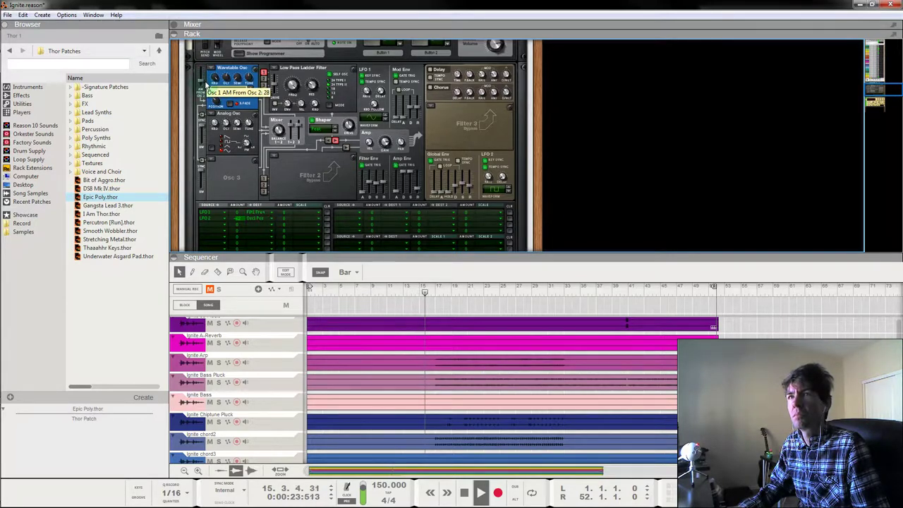
{"action": "left_click_drag", "start_coordinate": [360, 292], "coordinate": [271, 287]}
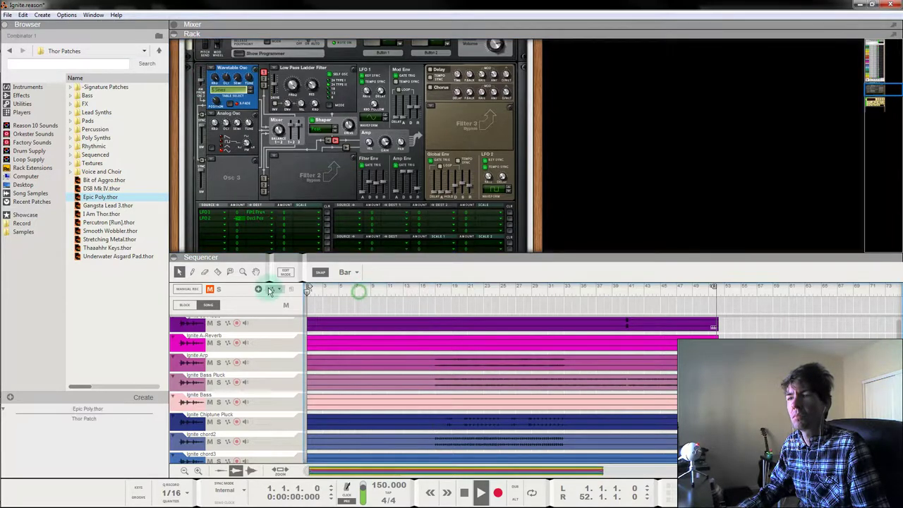
{"action": "left_click_drag", "start_coordinate": [201, 88], "coordinate": [202, 95]}
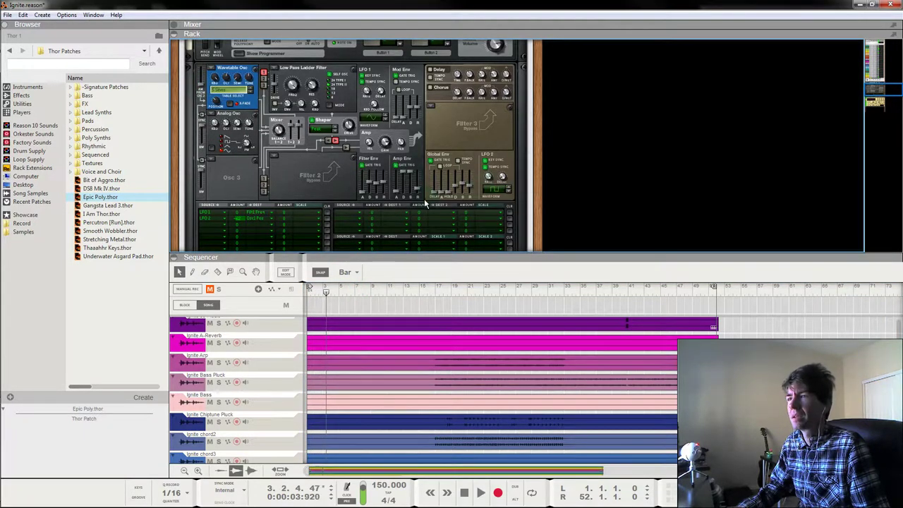
Play the song again from the start and readjust the LFO 2 rate.
{"action": "left_click", "coordinate": [311, 288]}
{"action": "key", "text": "space"}
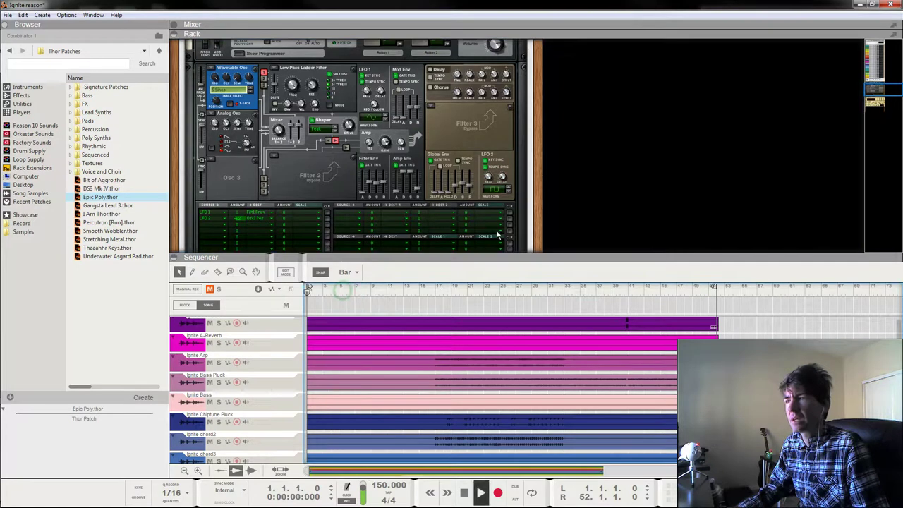
{"action": "left_click", "coordinate": [490, 181]}
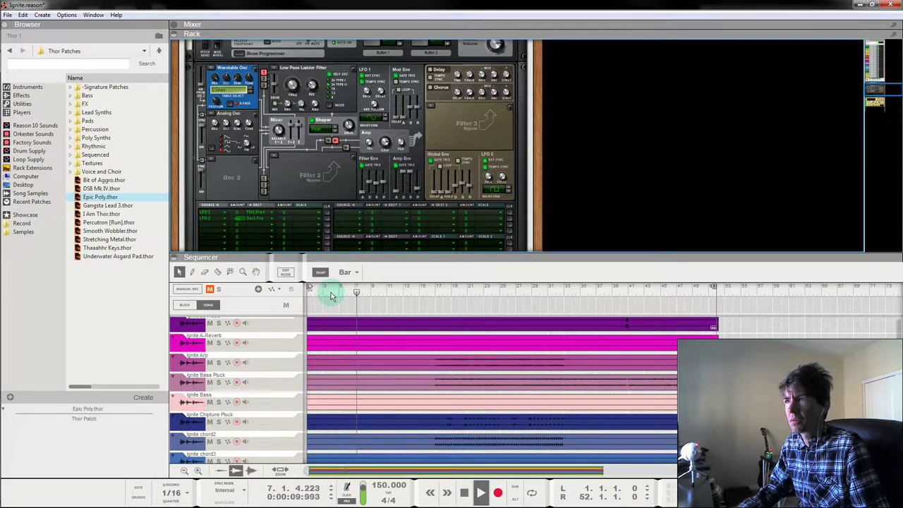
Restart playback, adjust the Osc 1 wavetable position, and set the second modulation slot's amount to 67.
{"action": "left_click_drag", "start_coordinate": [331, 292], "coordinate": [282, 291]}
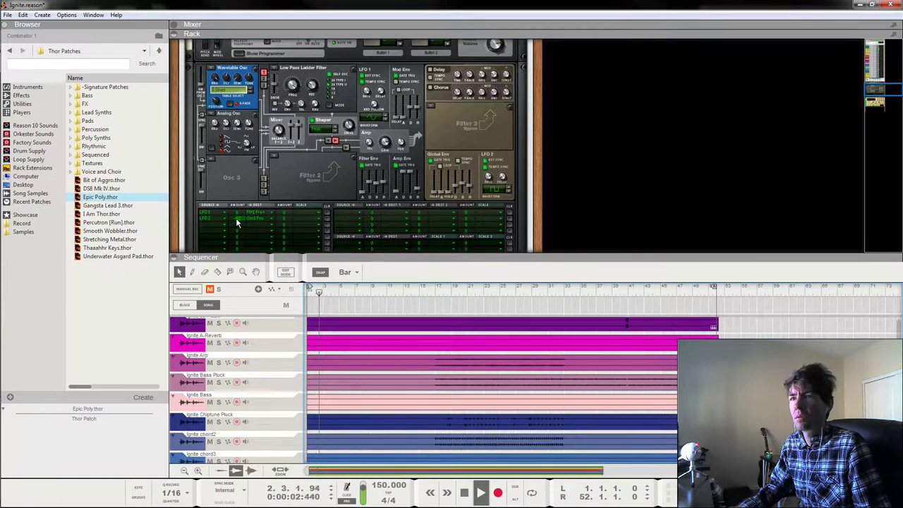
{"action": "left_click", "coordinate": [225, 106]}
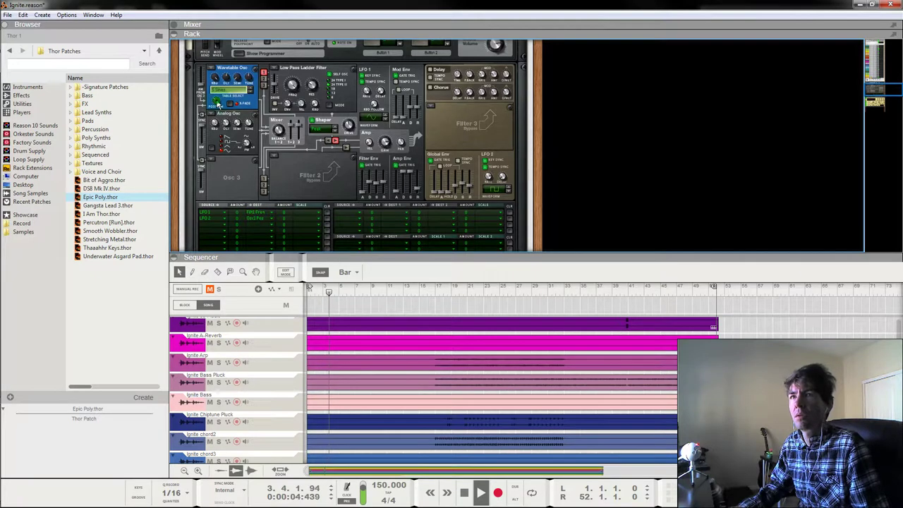
{"action": "left_click_drag", "start_coordinate": [220, 111], "coordinate": [224, 124]}
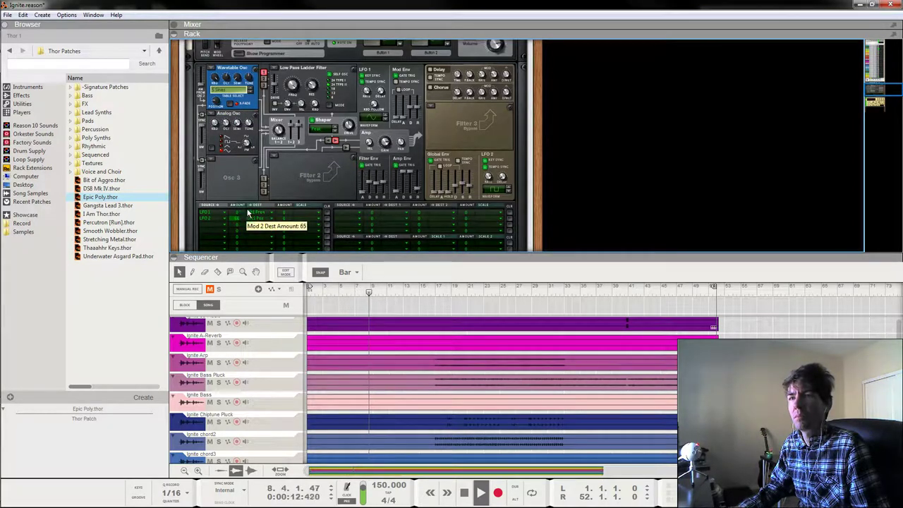
{"action": "left_click_drag", "start_coordinate": [248, 212], "coordinate": [249, 211]}
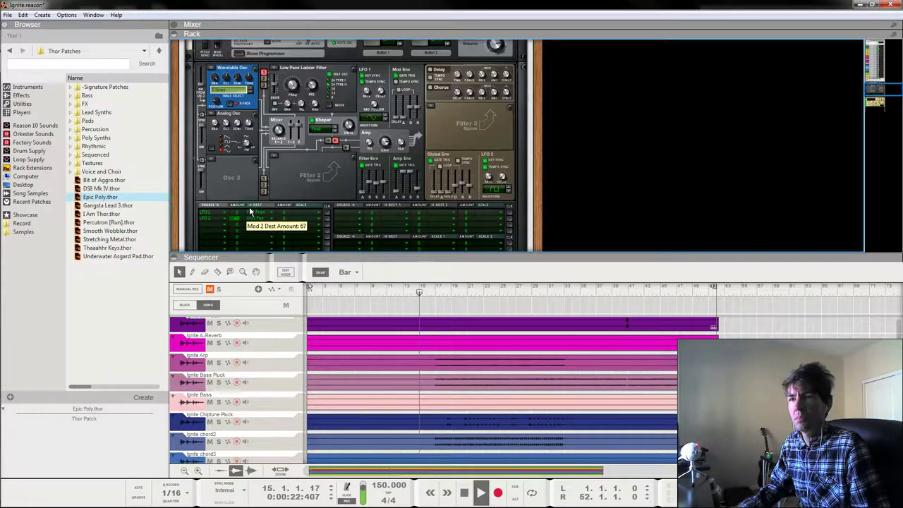
Set the modulation amount from LFO 2 to oscillator 1 position in Thor to 70 while replaying the song from its start.
{"action": "left_click_drag", "start_coordinate": [254, 204], "coordinate": [256, 200]}
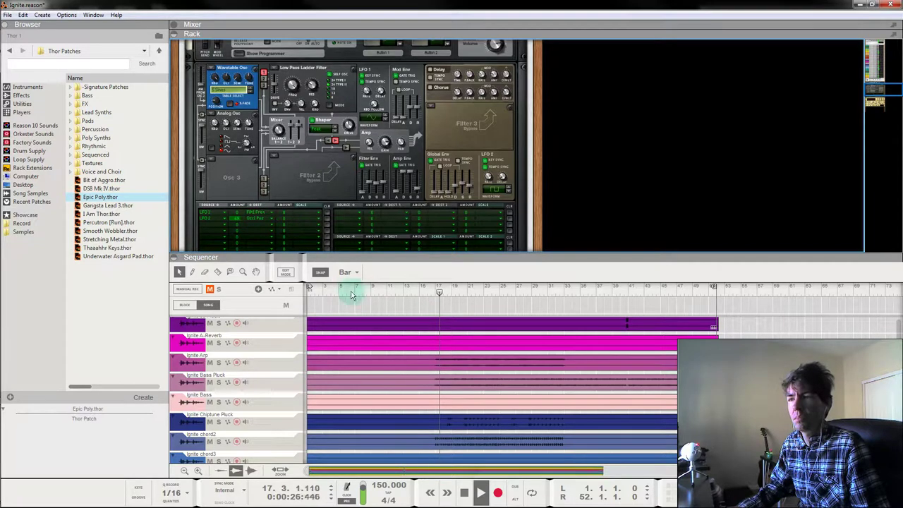
{"action": "left_click", "coordinate": [311, 289]}
{"action": "left_click_drag", "start_coordinate": [239, 221], "coordinate": [241, 220]}
{"action": "mouse_move", "coordinate": [242, 223]}
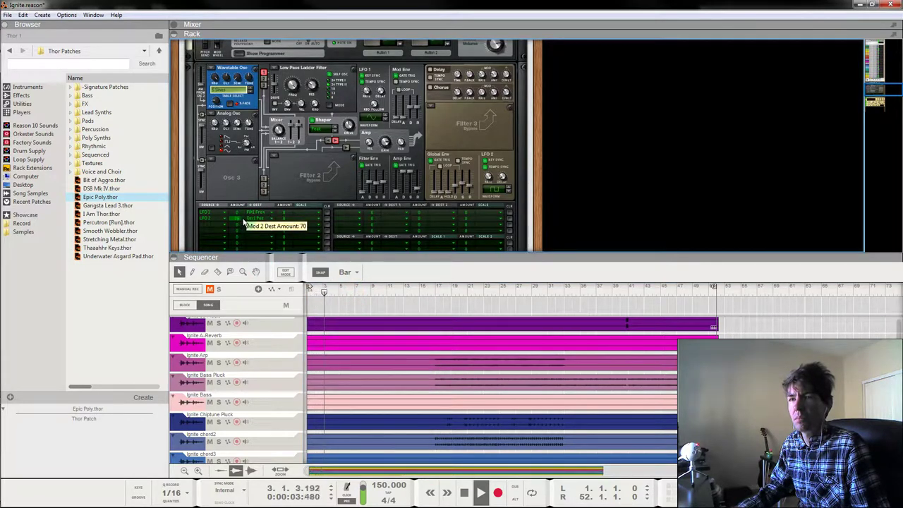
Adjust Thor's LFO 2 rate by ear during playback and return playback to the song start.
{"action": "mouse_move", "coordinate": [489, 182]}
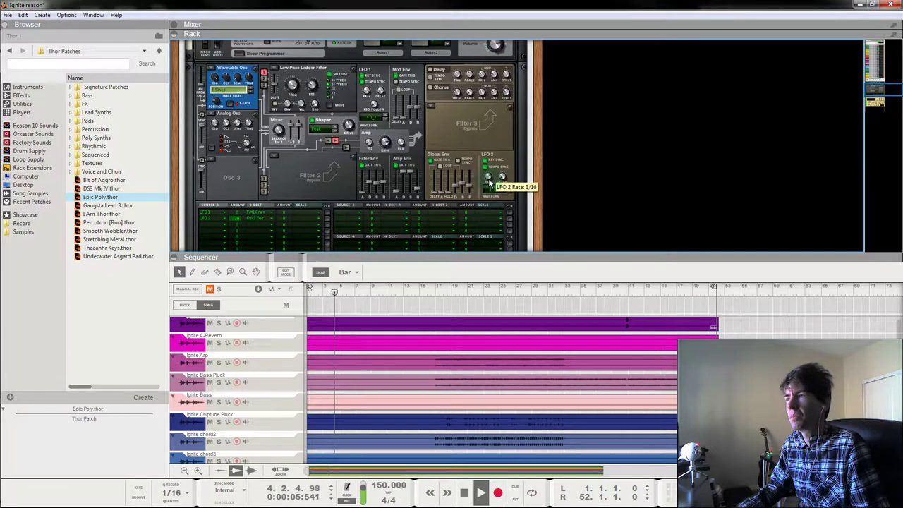
{"action": "left_click_drag", "start_coordinate": [489, 182], "coordinate": [493, 184]}
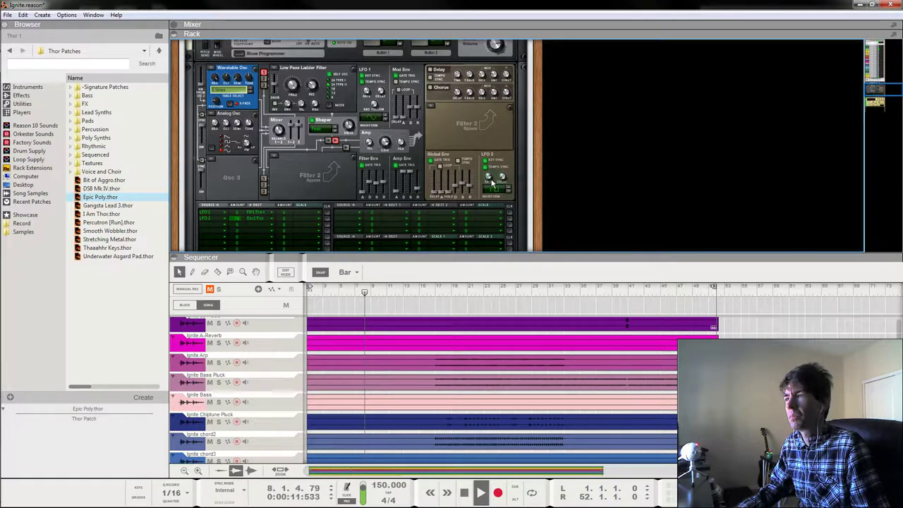
{"action": "left_click_drag", "start_coordinate": [491, 182], "coordinate": [494, 177]}
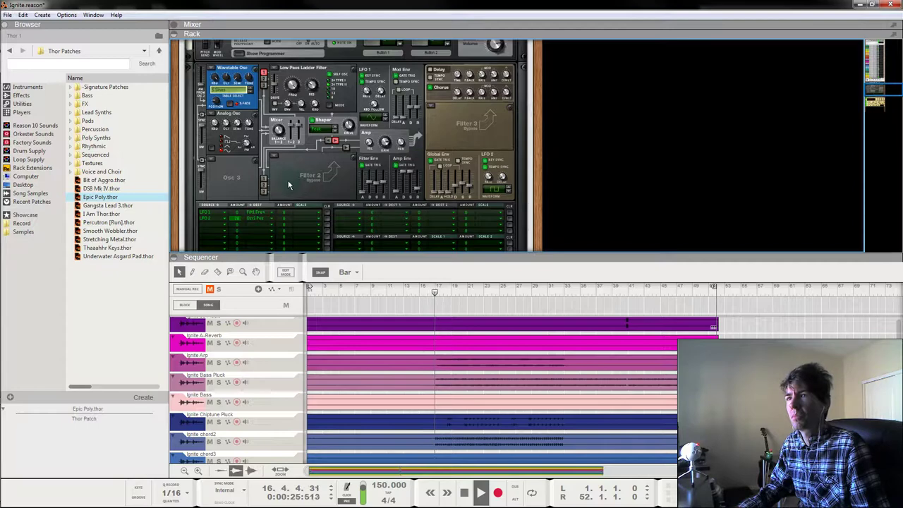
{"action": "left_click", "coordinate": [308, 289]}
Try the MClass Equalizer's parametric 1 band, sweeping its frequency up to about 11.13 kHz, and disable the band again.
{"action": "scroll", "coordinate": [325, 192], "scroll_direction": "down", "scroll_amount": 2}
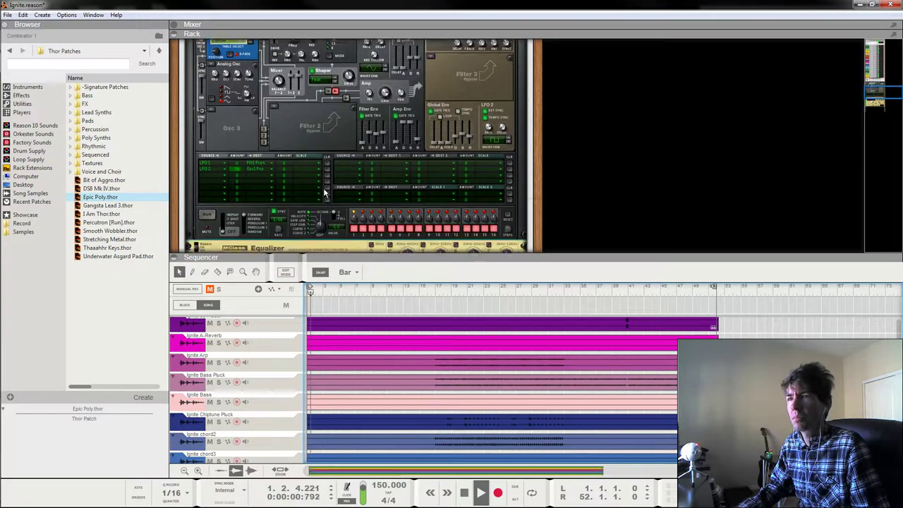
{"action": "scroll", "coordinate": [332, 194], "scroll_direction": "down", "scroll_amount": 5}
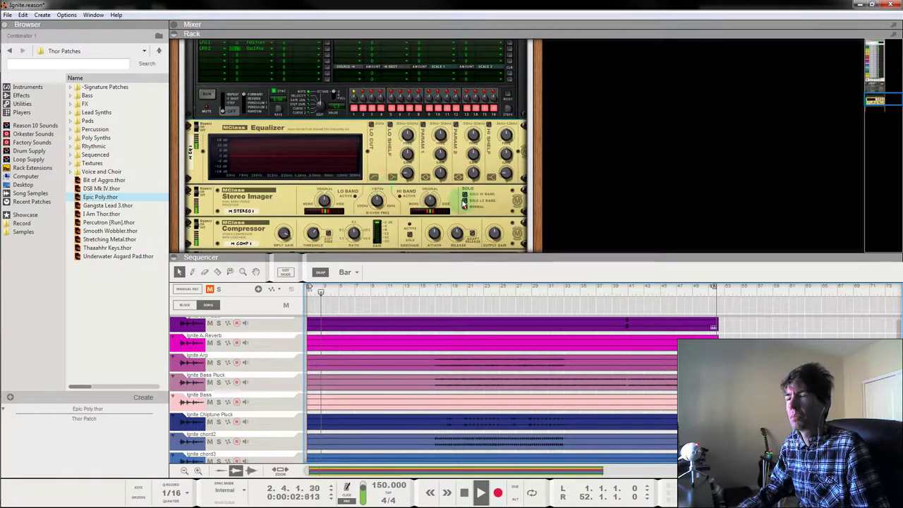
{"action": "left_click", "coordinate": [423, 125]}
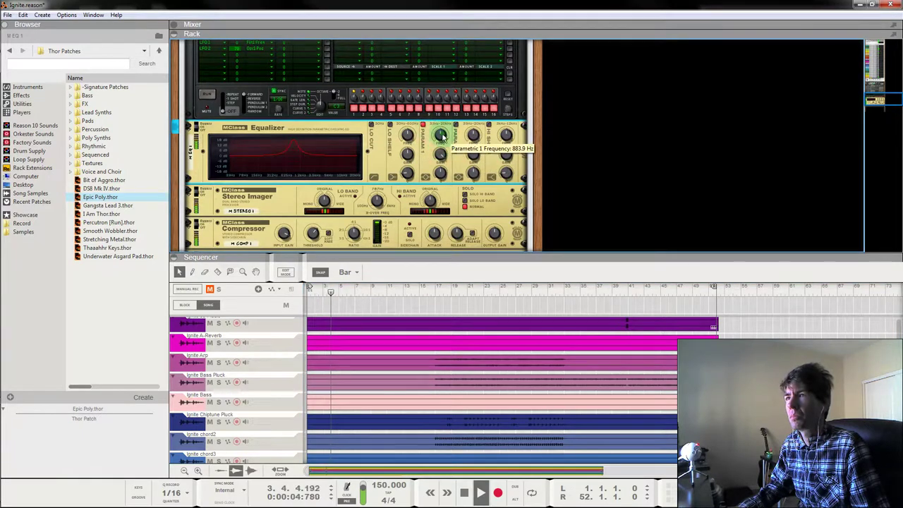
{"action": "left_click_drag", "start_coordinate": [442, 137], "coordinate": [455, 125]}
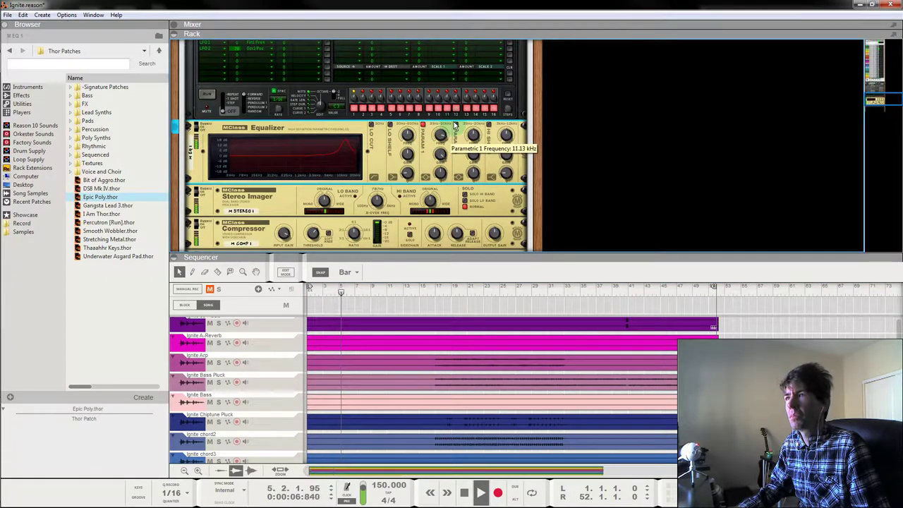
{"action": "left_click", "coordinate": [423, 124]}
Enable the equalizer's low shelf and shape it into a low-frequency cut by adjusting its gain and frequency.
{"action": "left_click", "coordinate": [390, 125]}
{"action": "left_click_drag", "start_coordinate": [408, 153], "coordinate": [409, 147]}
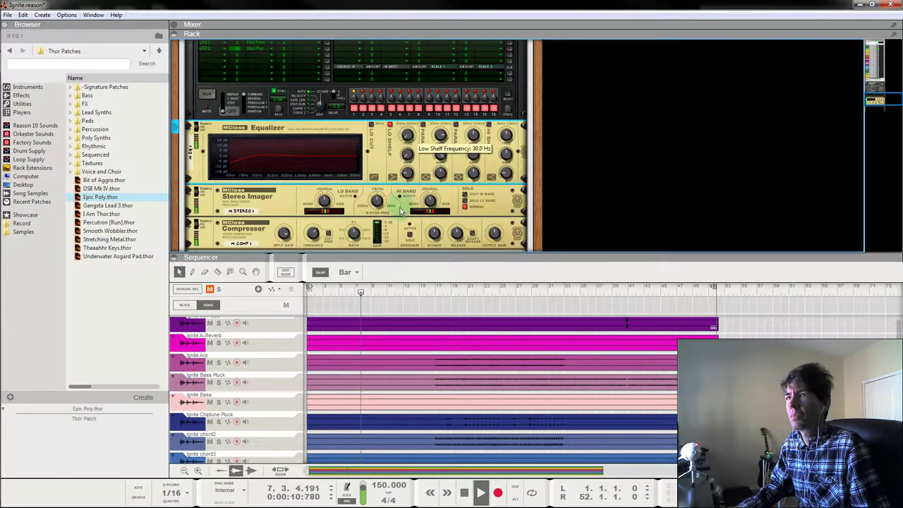
{"action": "left_click_drag", "start_coordinate": [400, 211], "coordinate": [415, 128]}
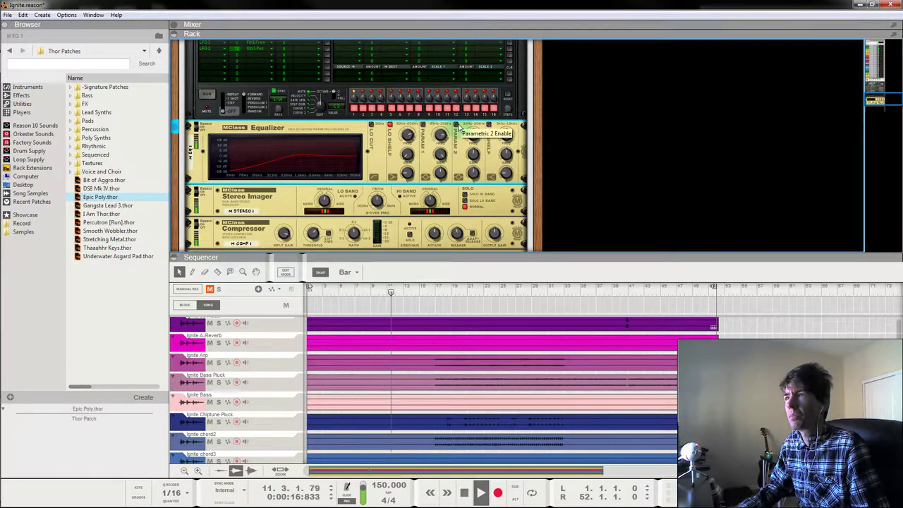
Enable the equalizer's parametric 1 band as a gentle midrange boost and replay from the song start.
{"action": "left_click", "coordinate": [423, 125]}
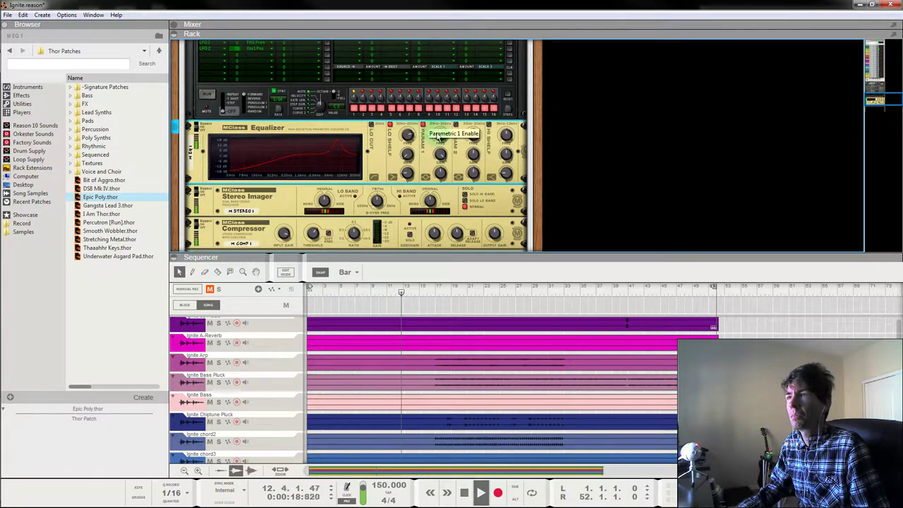
{"action": "left_click_drag", "start_coordinate": [442, 132], "coordinate": [441, 155]}
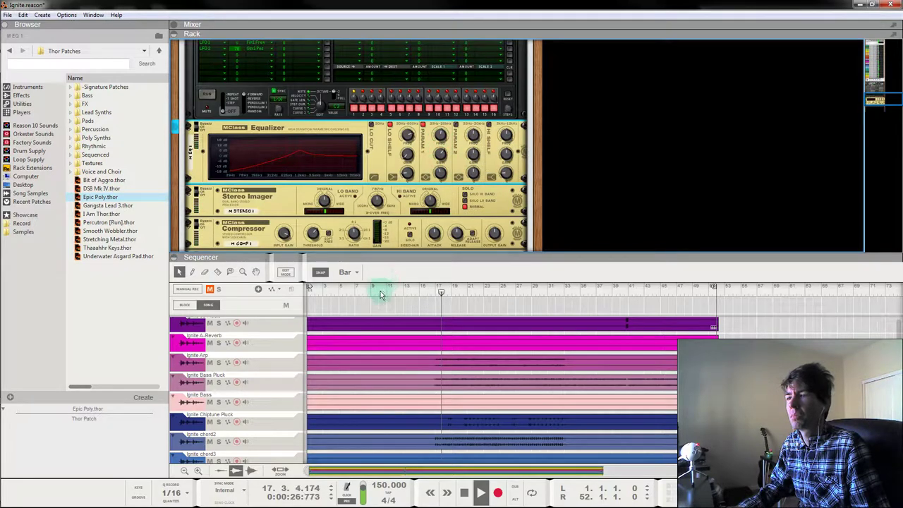
{"action": "left_click", "coordinate": [311, 288]}
Enable the equalizer's parametric 2 band, sweep it as a boost, and turn it into a cut at about 8.35 kHz.
{"action": "left_click", "coordinate": [456, 125]}
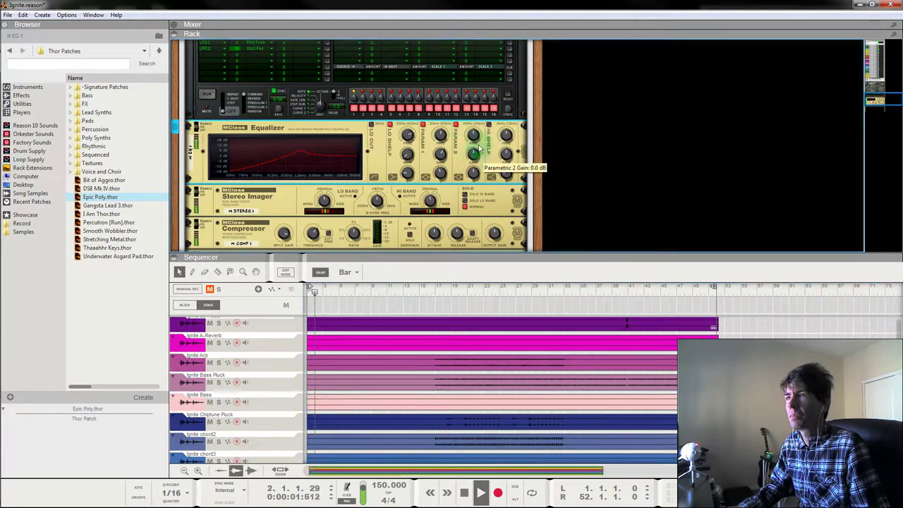
{"action": "left_click_drag", "start_coordinate": [477, 155], "coordinate": [477, 139]}
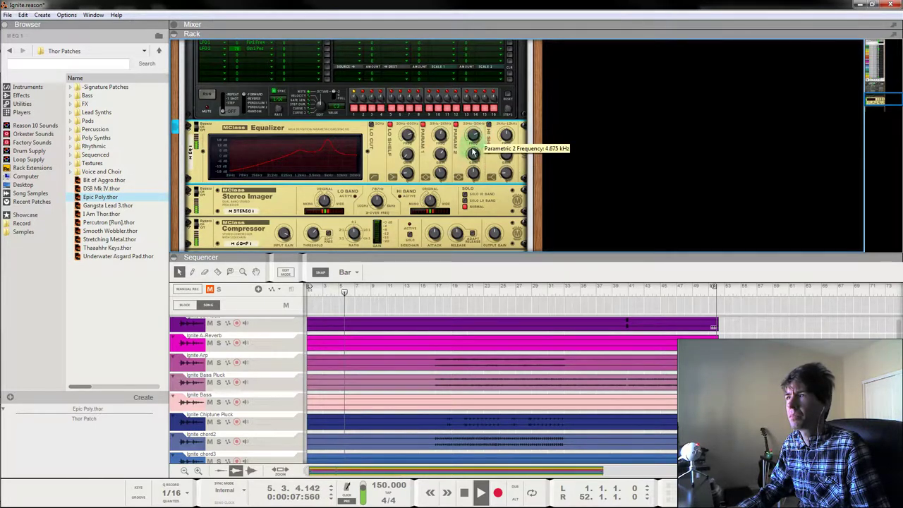
{"action": "left_click_drag", "start_coordinate": [474, 162], "coordinate": [470, 190]}
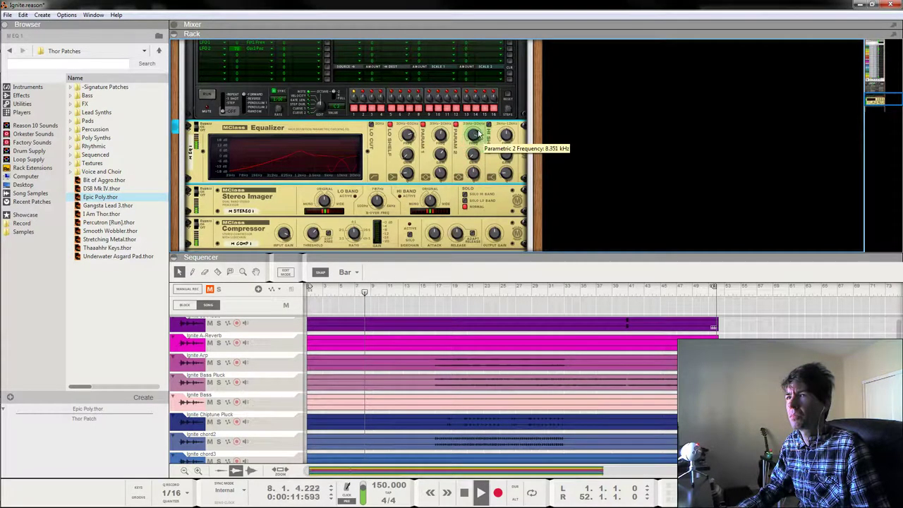
Sweep the parametric 2 cut through the high frequencies and set its gain to -18.3 dB while replaying from the start.
{"action": "left_click_drag", "start_coordinate": [344, 289], "coordinate": [288, 273]}
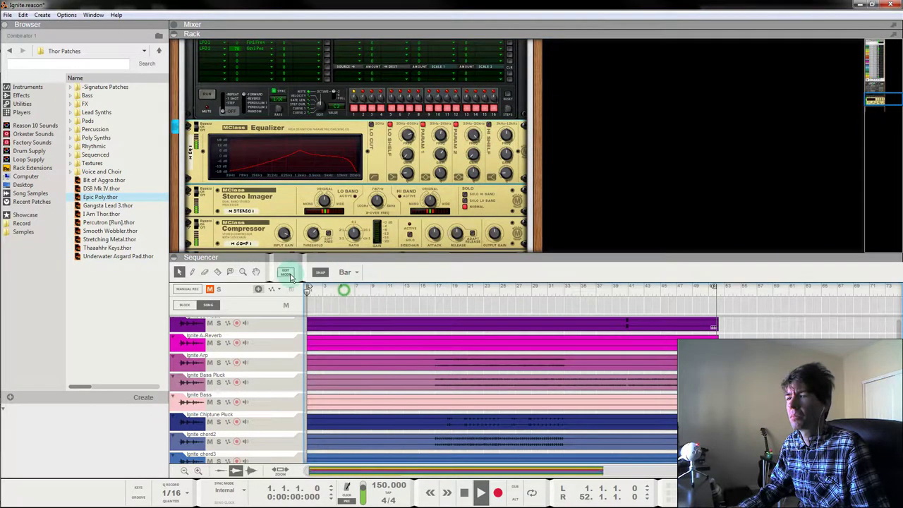
{"action": "left_click", "coordinate": [474, 140]}
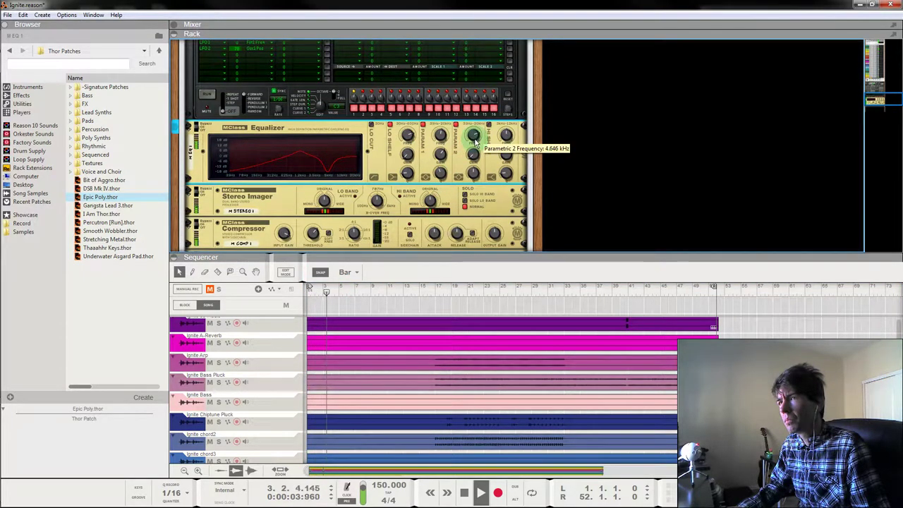
{"action": "left_click_drag", "start_coordinate": [474, 144], "coordinate": [484, 143]}
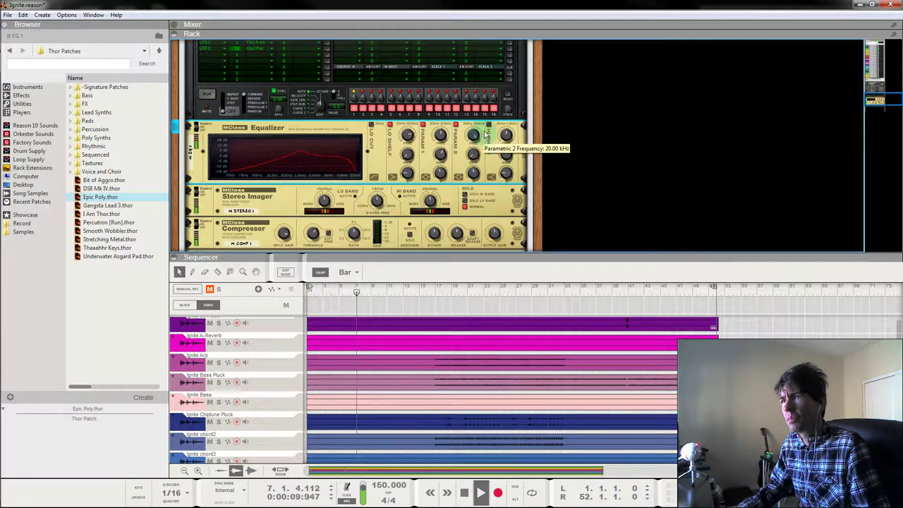
{"action": "left_click_drag", "start_coordinate": [484, 135], "coordinate": [484, 152]}
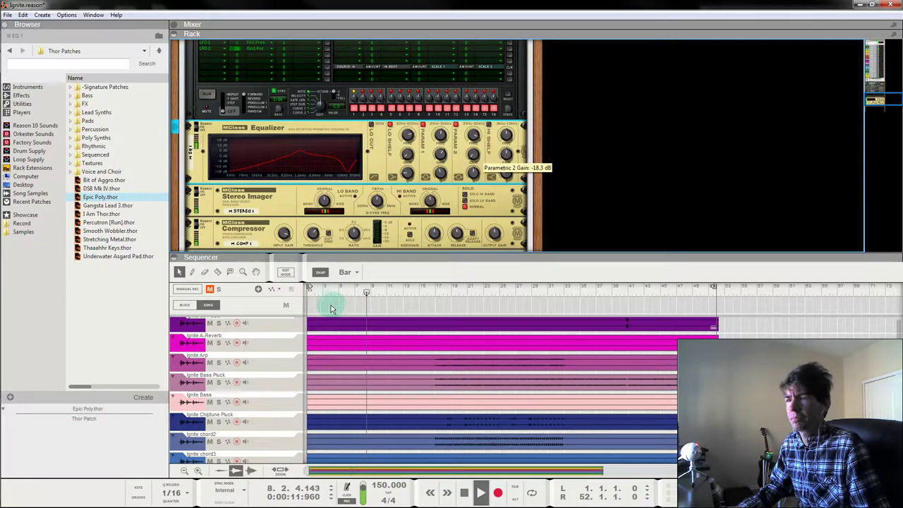
{"action": "left_click_drag", "start_coordinate": [322, 288], "coordinate": [284, 289]}
Solo the Combinator 1 track and play it from the start of the song.
{"action": "key", "text": "space"}
{"action": "scroll", "coordinate": [331, 395], "scroll_direction": "down", "scroll_amount": 10}
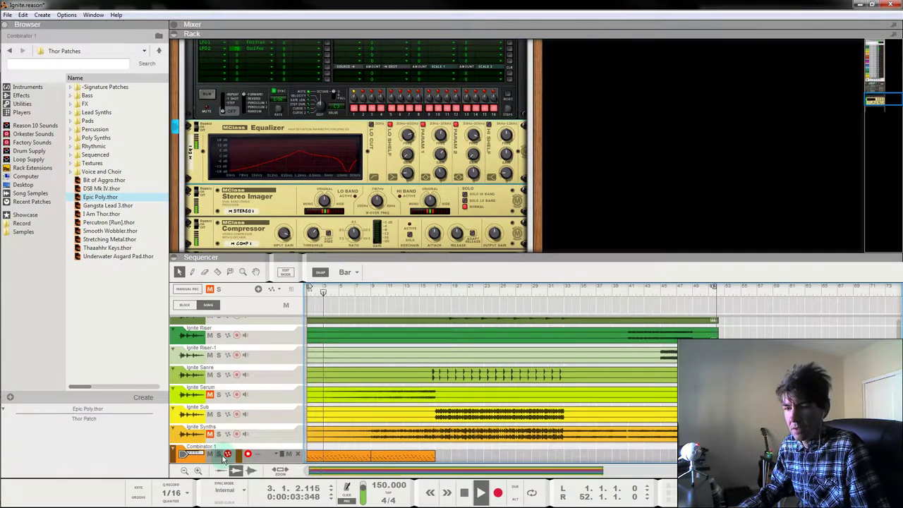
{"action": "left_click", "coordinate": [219, 454]}
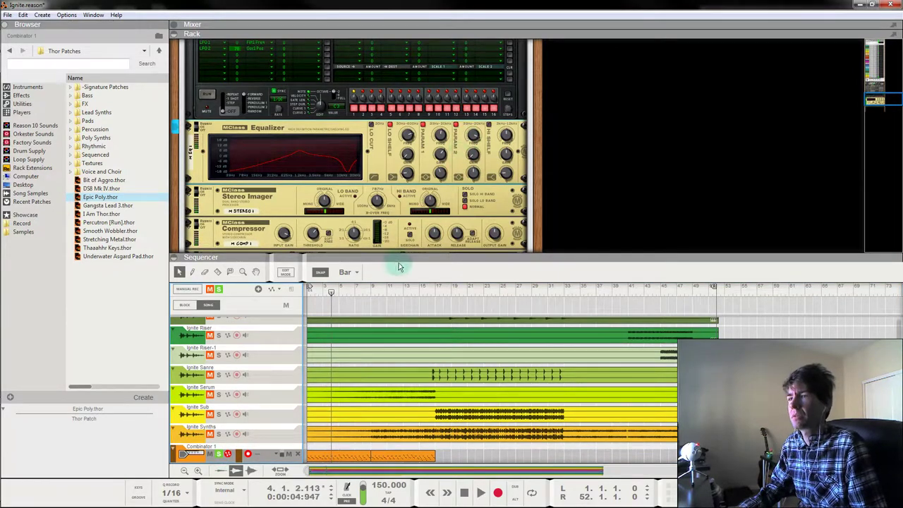
{"action": "left_click", "coordinate": [309, 290]}
{"action": "key", "text": "space"}
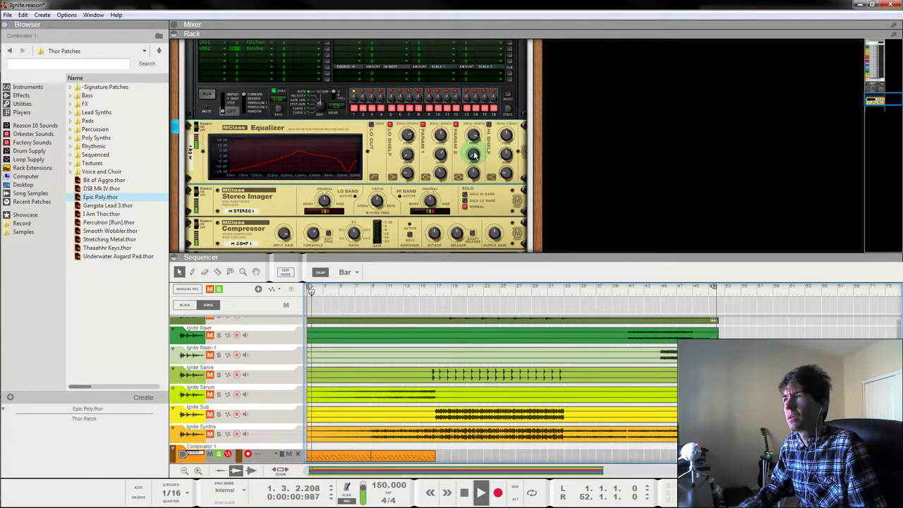
Tune the equalizer's parametric 2 band to about 3.175 kHz with a mild gain, and adjust the enabled high shelf's gain by ear.
{"action": "left_click_drag", "start_coordinate": [473, 154], "coordinate": [477, 135]}
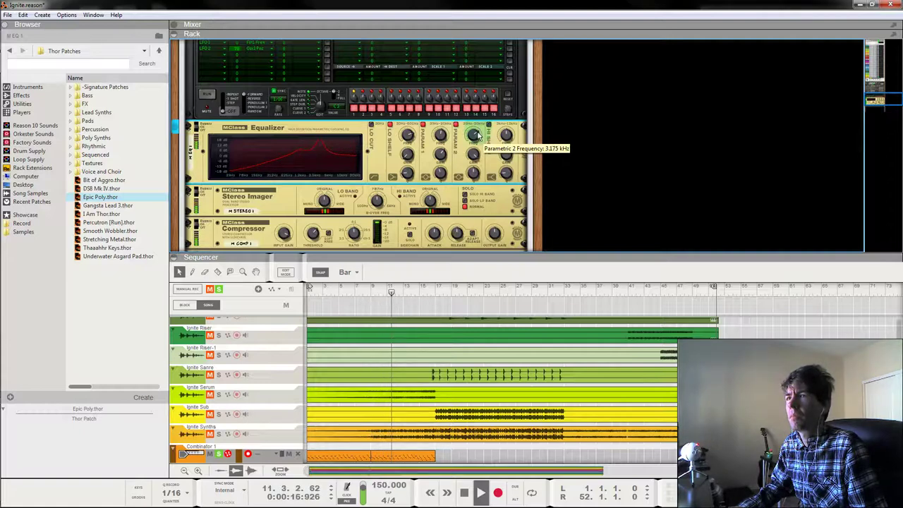
{"action": "left_click_drag", "start_coordinate": [473, 151], "coordinate": [470, 165]}
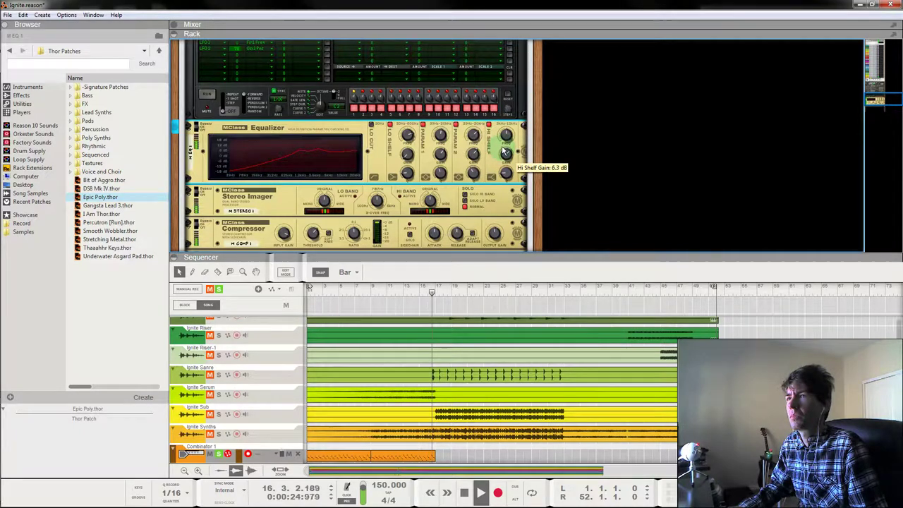
{"action": "left_click_drag", "start_coordinate": [431, 291], "coordinate": [283, 292]}
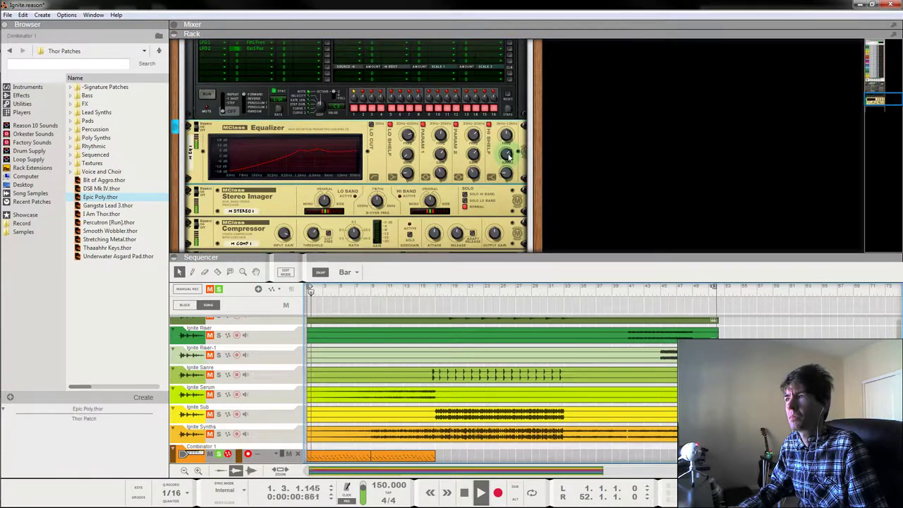
{"action": "left_click", "coordinate": [506, 156]}
{"action": "left_click_drag", "start_coordinate": [503, 170], "coordinate": [505, 164]}
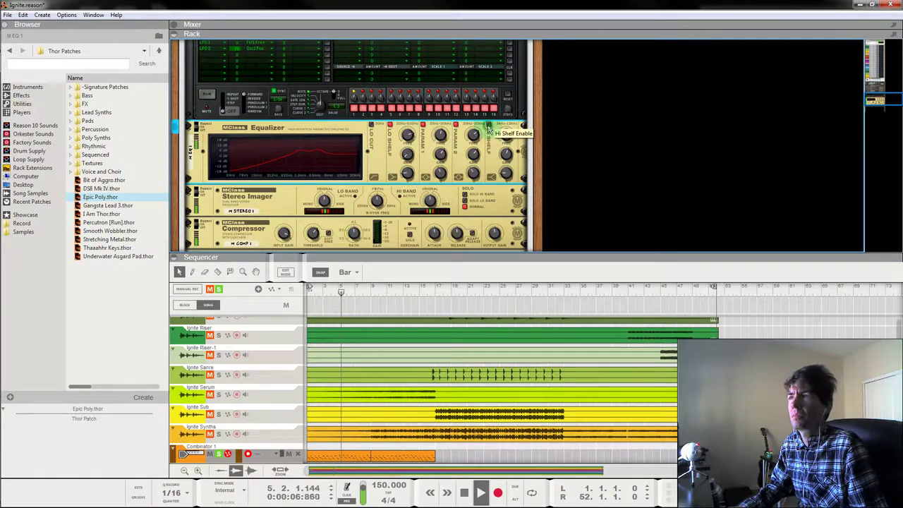
Try a Stereo Imager high width of -54 with a low width of 25.
{"action": "left_click", "coordinate": [429, 198]}
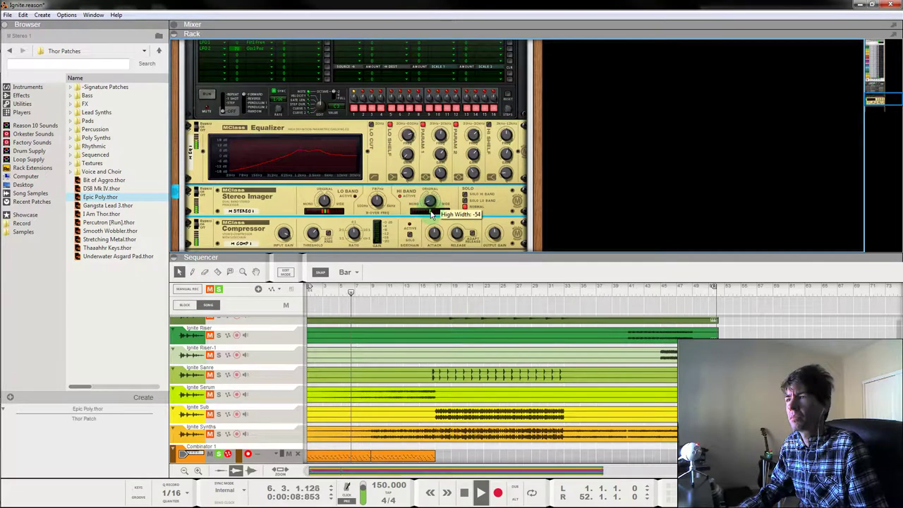
{"action": "left_click_drag", "start_coordinate": [326, 203], "coordinate": [327, 198]}
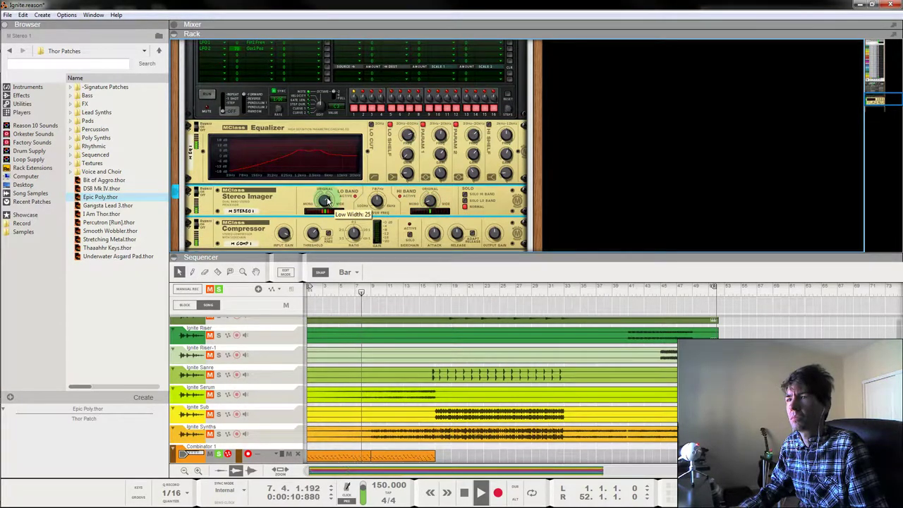
Try a Stereo Imager high width of 23 with a narrowed low band, replaying the soloed track from the start.
{"action": "left_click_drag", "start_coordinate": [370, 290], "coordinate": [249, 288]}
{"action": "left_click_drag", "start_coordinate": [428, 201], "coordinate": [433, 175]}
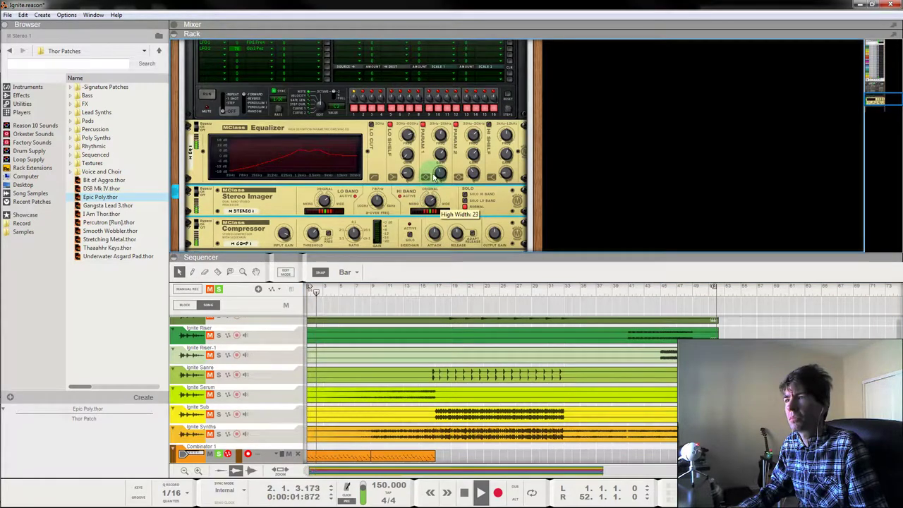
{"action": "left_click_drag", "start_coordinate": [322, 200], "coordinate": [326, 230]}
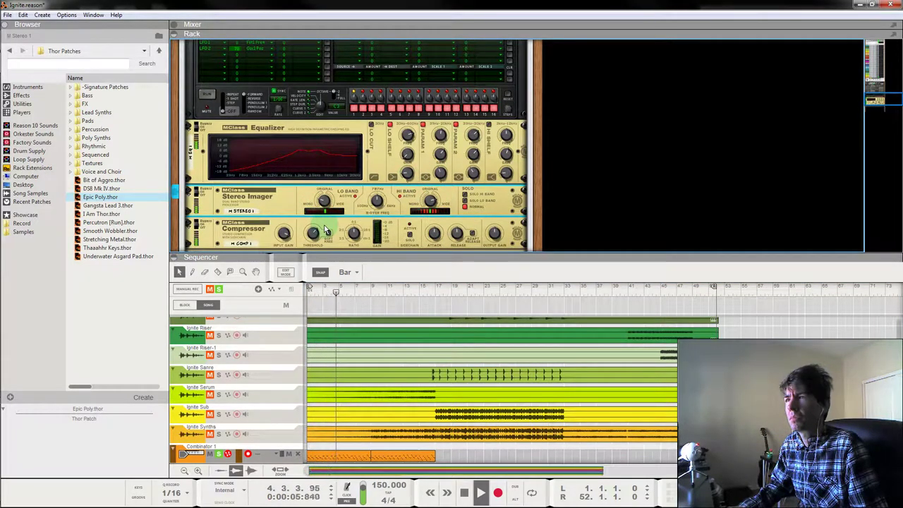
{"action": "left_click", "coordinate": [326, 231]}
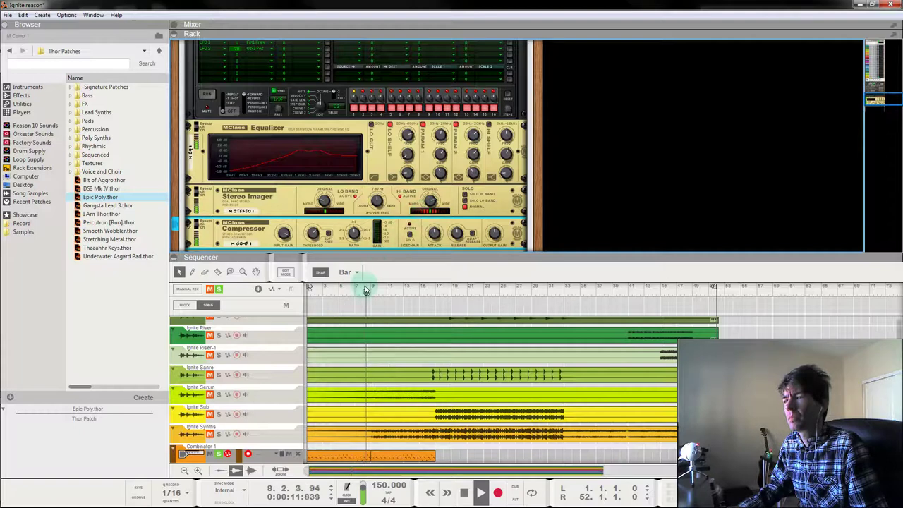
{"action": "left_click", "coordinate": [312, 286]}
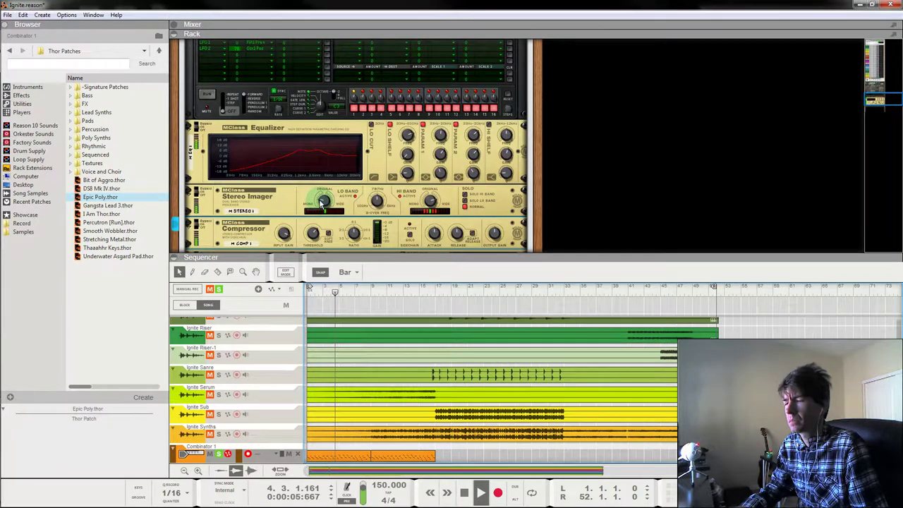
Set the Stereo Imager's low width to 30 and narrow its high band toward mono.
{"action": "left_click", "coordinate": [324, 202]}
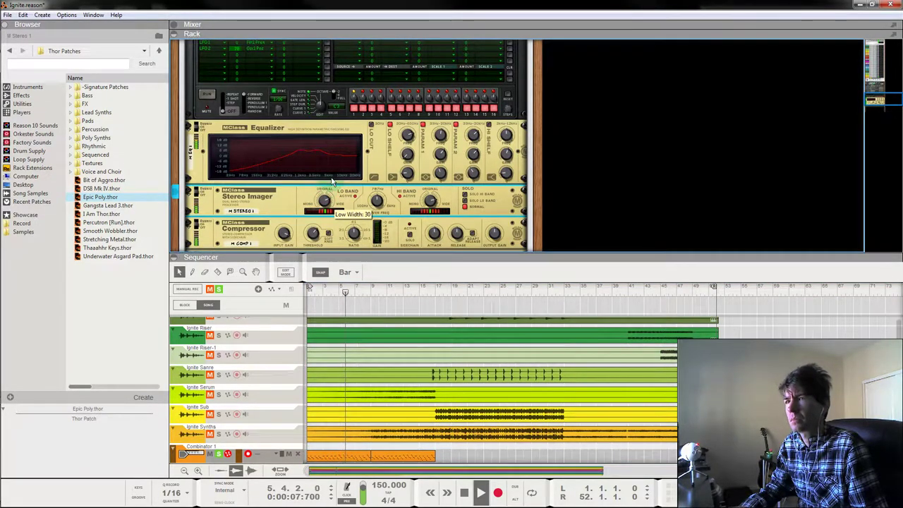
{"action": "left_click_drag", "start_coordinate": [429, 200], "coordinate": [436, 226]}
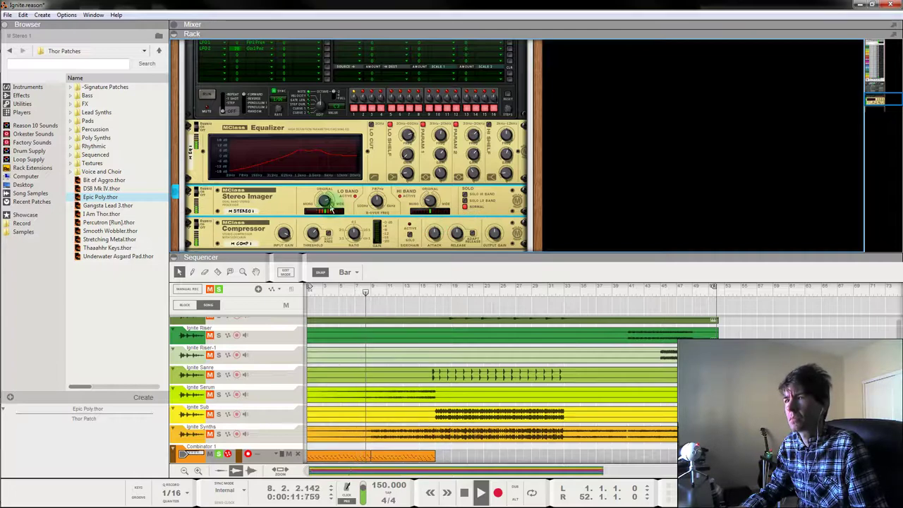
Set the compressor's input gain to 9.9 dB and threshold to -20.1 dB, and the Maximizer's input gain to 11.4 dB.
{"action": "scroll", "coordinate": [360, 202], "scroll_direction": "down", "scroll_amount": 3}
{"action": "left_click_drag", "start_coordinate": [358, 291], "coordinate": [259, 290]}
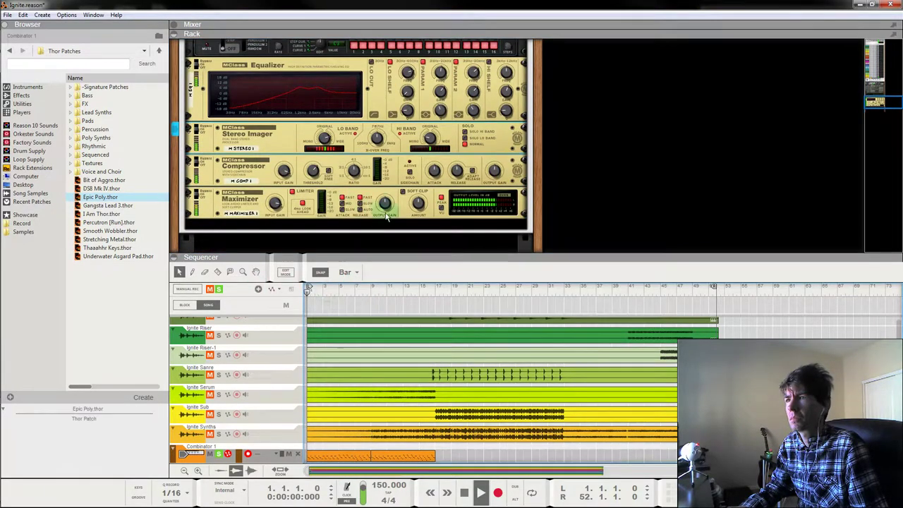
{"action": "key", "text": "space"}
{"action": "left_click", "coordinate": [317, 173]}
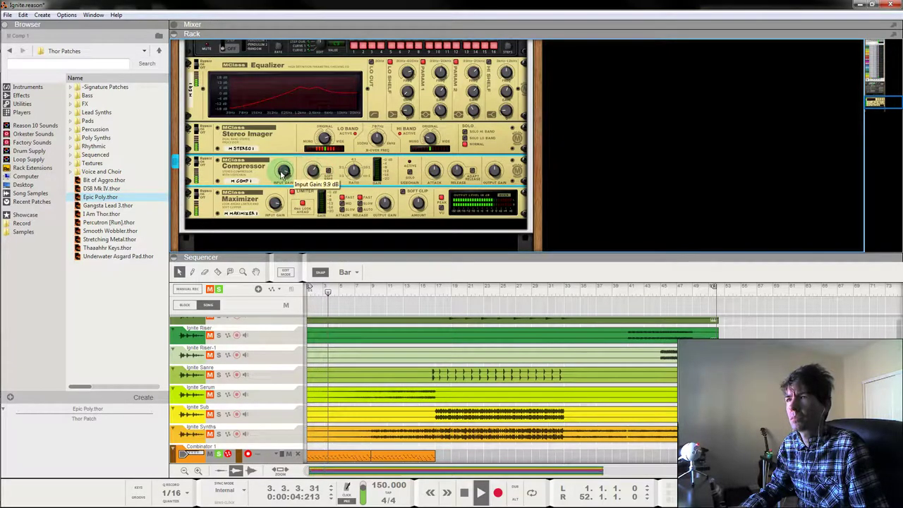
{"action": "left_click_drag", "start_coordinate": [313, 171], "coordinate": [313, 175]}
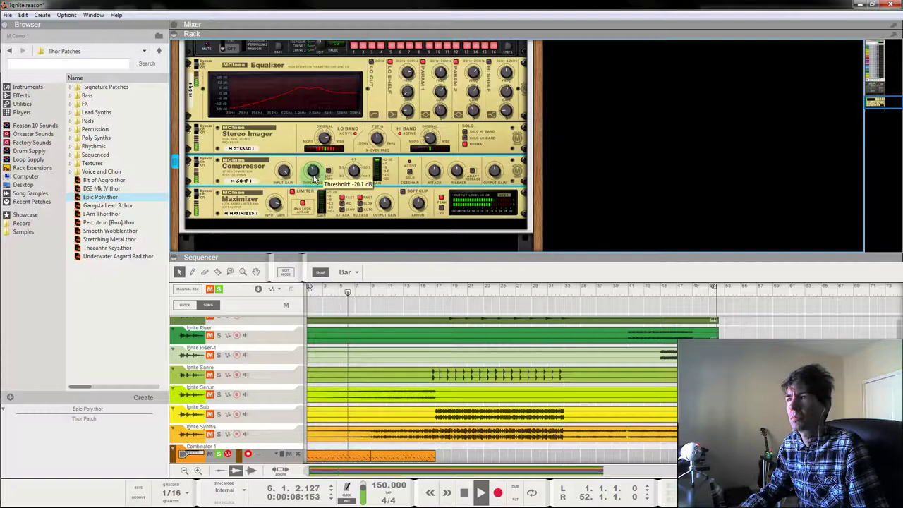
{"action": "left_click_drag", "start_coordinate": [276, 203], "coordinate": [356, 182]}
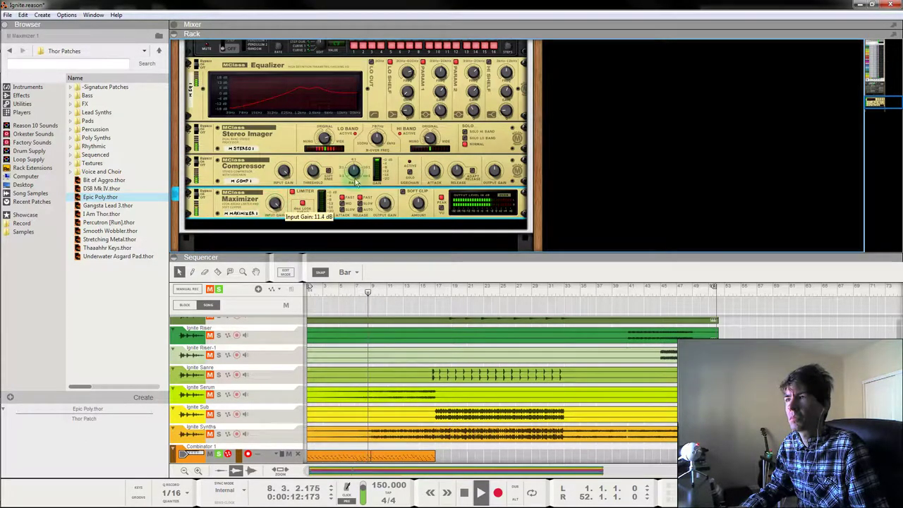
Replay the soloed synth from the start and compare the Stereo Imager bypassed and enabled.
{"action": "scroll", "coordinate": [356, 182], "scroll_direction": "up", "scroll_amount": 3}
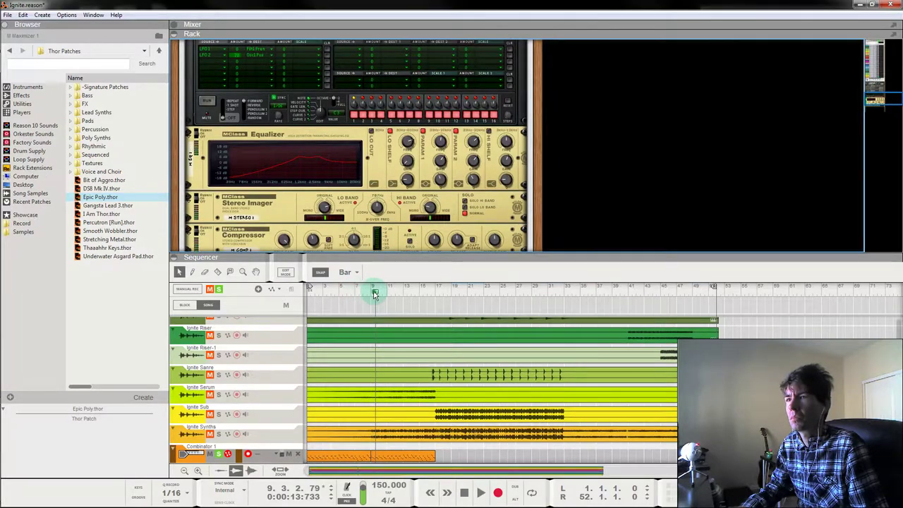
{"action": "left_click_drag", "start_coordinate": [374, 292], "coordinate": [211, 294]}
{"action": "key", "text": "space"}
{"action": "left_click", "coordinate": [291, 220]}
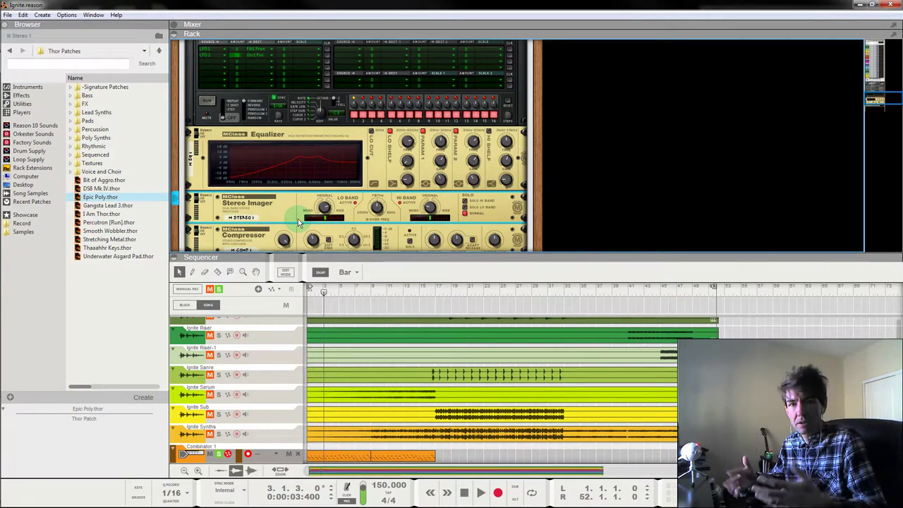
{"action": "key", "text": "space"}
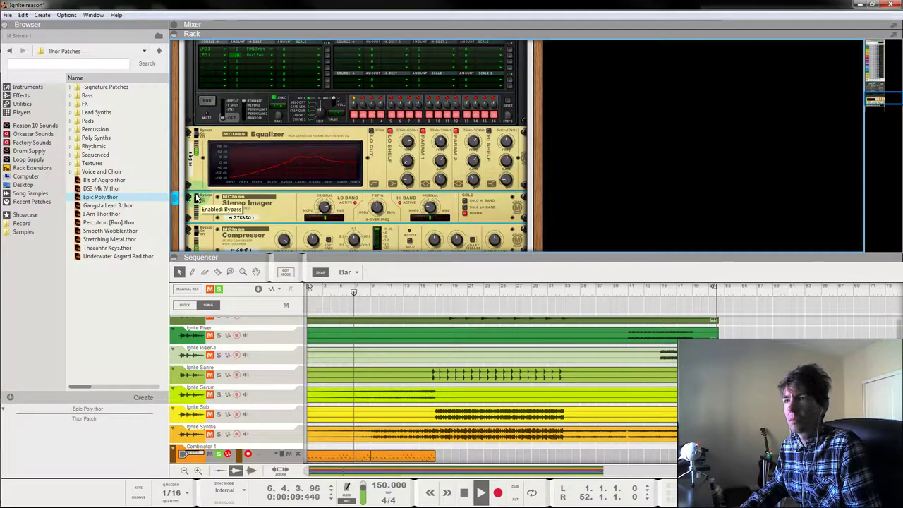
{"action": "left_click", "coordinate": [196, 198]}
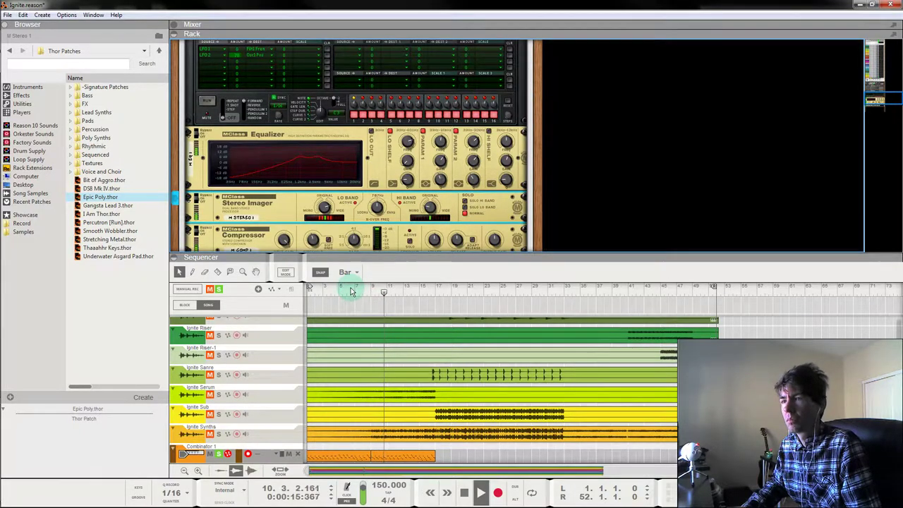
Set the Stereo Imager's high width to 28 with a narrowed low band while replaying the soloed synth from the start.
{"action": "left_click_drag", "start_coordinate": [352, 290], "coordinate": [300, 286]}
{"action": "left_click_drag", "start_coordinate": [432, 206], "coordinate": [435, 181]}
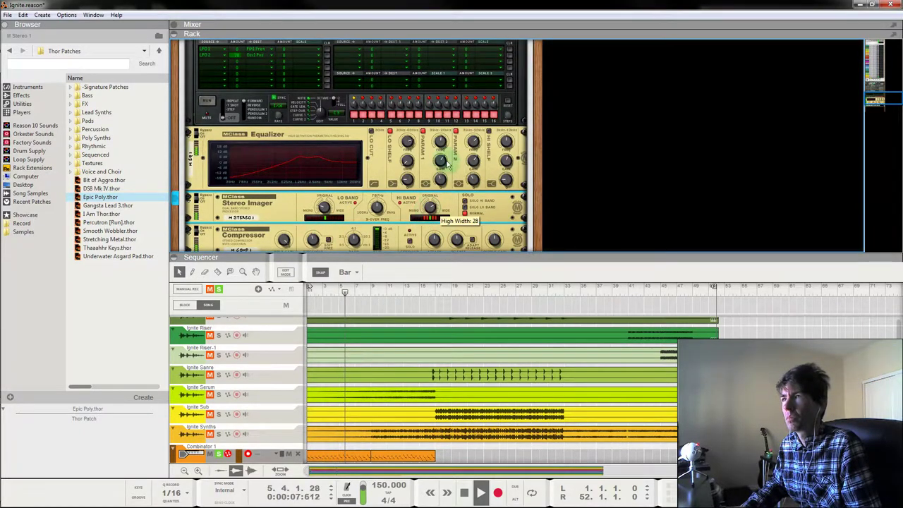
{"action": "scroll", "coordinate": [453, 154], "scroll_direction": "up", "scroll_amount": 5}
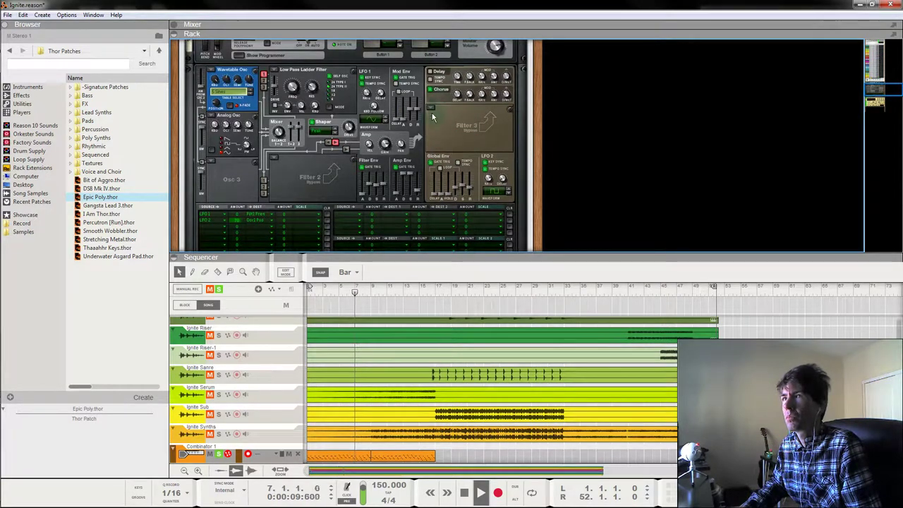
{"action": "key", "text": "space"}
Turn off the solo on Combinator 1 and play the song from the start to judge the synth in the mix.
{"action": "left_click_drag", "start_coordinate": [333, 288], "coordinate": [250, 289]}
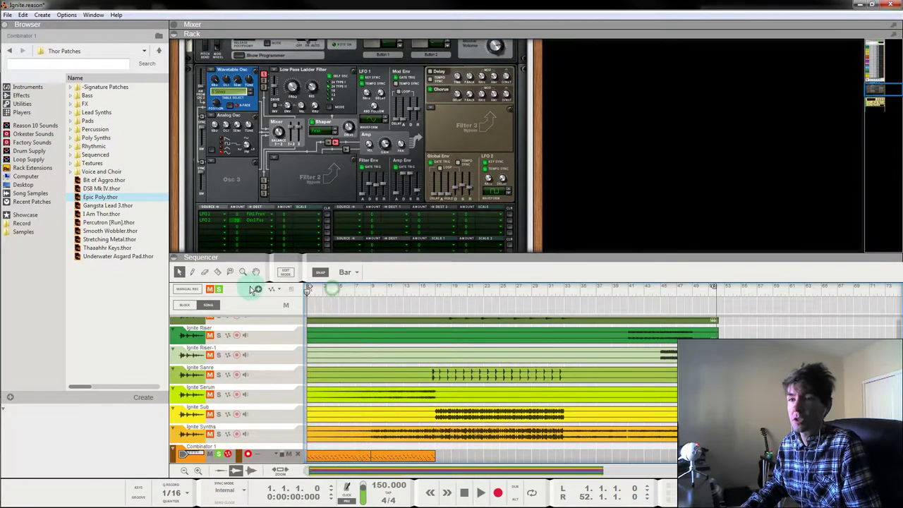
{"action": "key", "text": "space"}
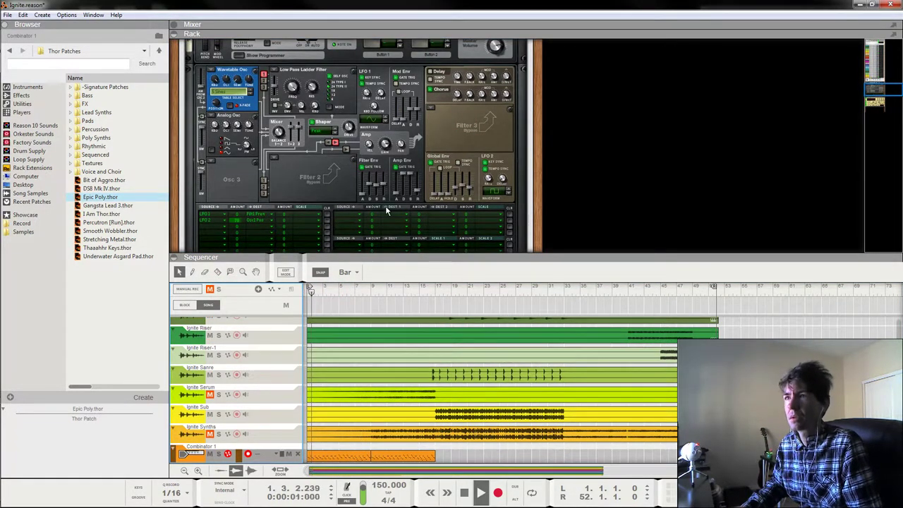
{"action": "scroll", "coordinate": [386, 206], "scroll_direction": "down", "scroll_amount": 5}
{"action": "scroll", "coordinate": [386, 206], "scroll_direction": "down", "scroll_amount": 3}
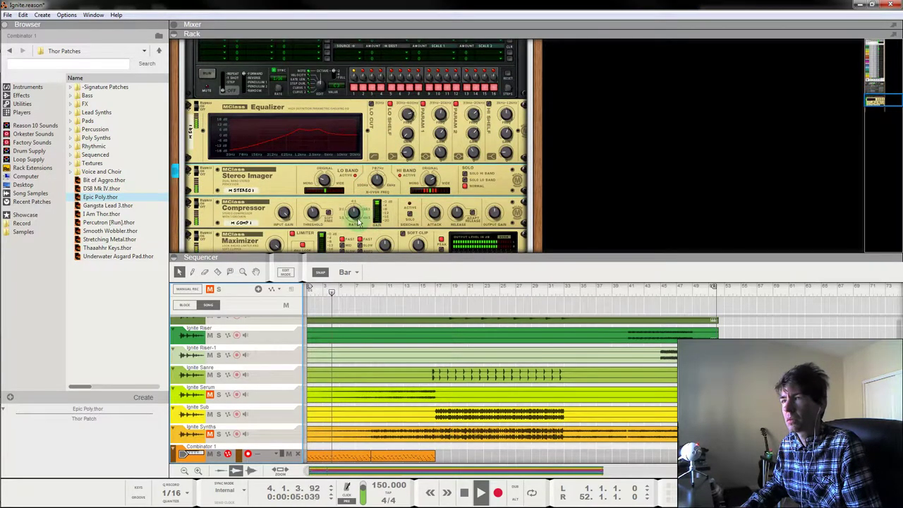
{"action": "scroll", "coordinate": [360, 226], "scroll_direction": "up", "scroll_amount": 2}
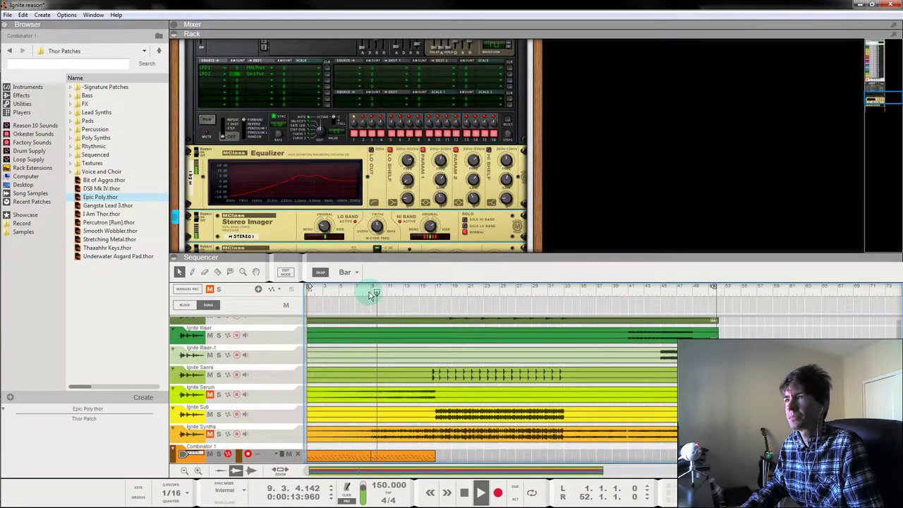
{"action": "left_click", "coordinate": [332, 212]}
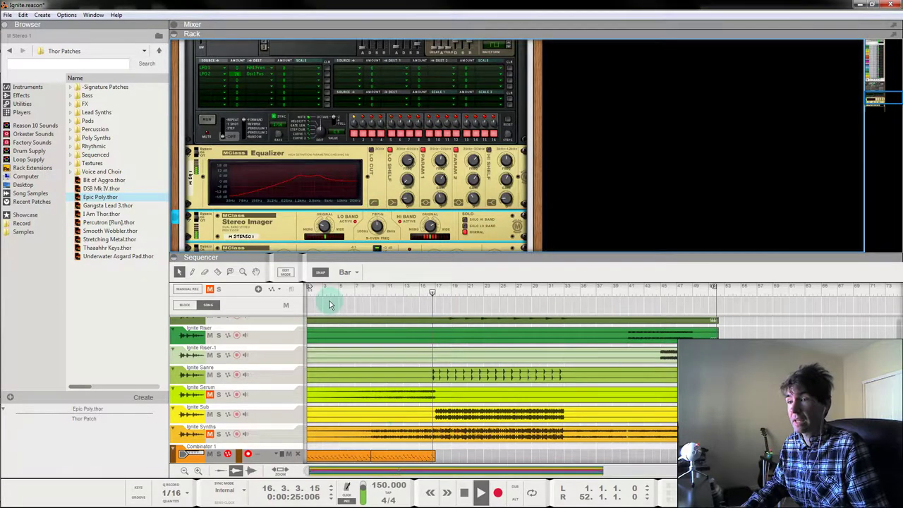
Try a Thor amp envelope decay of 159 ms while playing the song from the start.
{"action": "left_click_drag", "start_coordinate": [337, 290], "coordinate": [312, 290]}
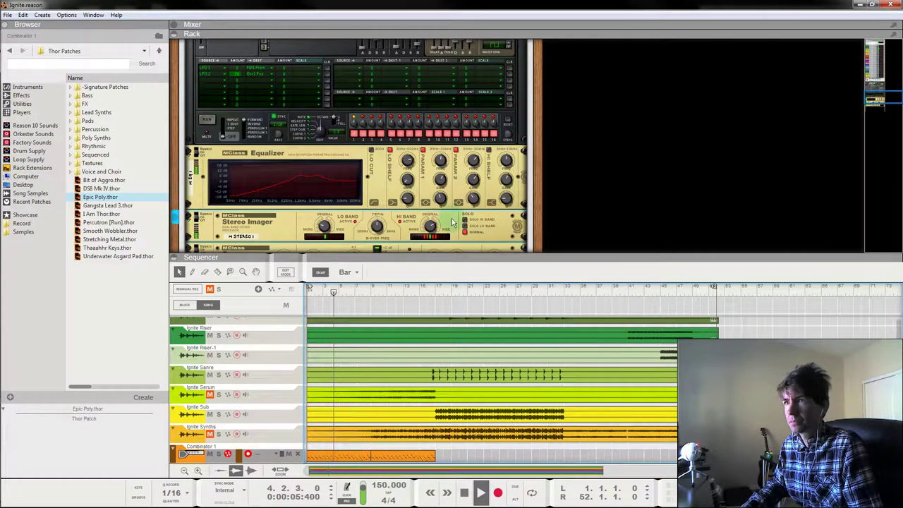
{"action": "scroll", "coordinate": [409, 106], "scroll_direction": "up", "scroll_amount": 2}
{"action": "left_click_drag", "start_coordinate": [410, 106], "coordinate": [402, 115]}
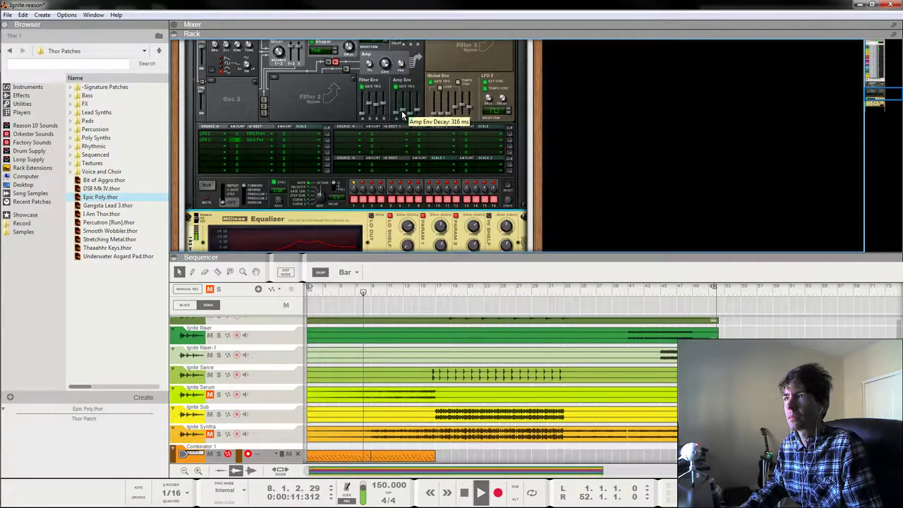
{"action": "left_click_drag", "start_coordinate": [403, 115], "coordinate": [403, 116]}
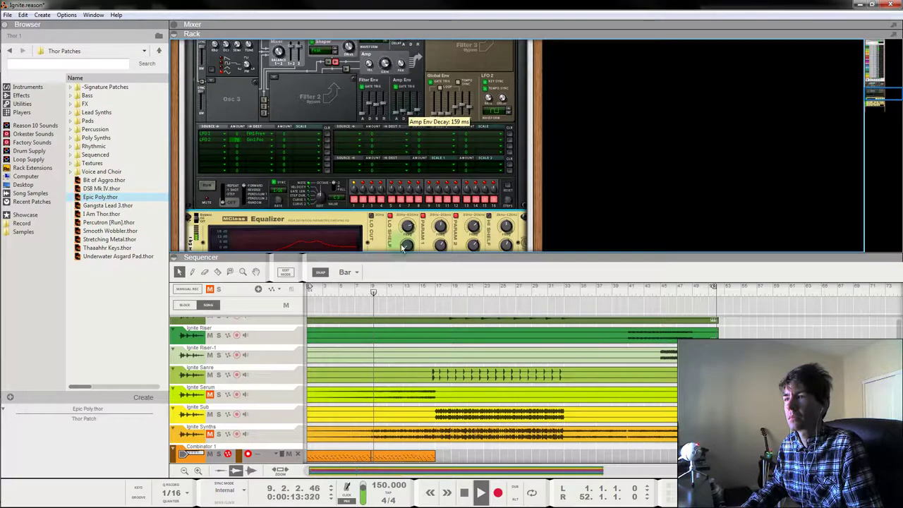
{"action": "left_click_drag", "start_coordinate": [379, 291], "coordinate": [208, 278]}
Lengthen Thor's amp envelope decay by ear and try releases of 3.2 ms and 45.2 ms.
{"action": "scroll", "coordinate": [412, 158], "scroll_direction": "up", "scroll_amount": 4}
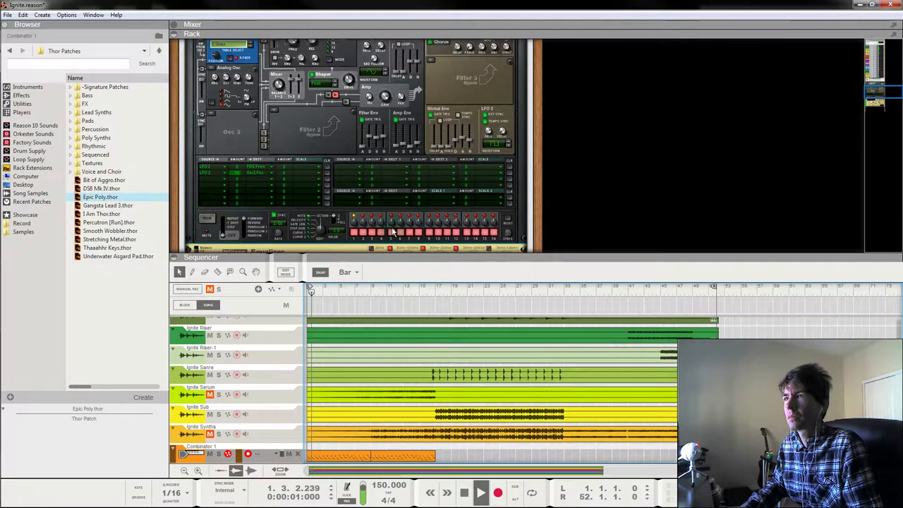
{"action": "left_click", "coordinate": [417, 186]}
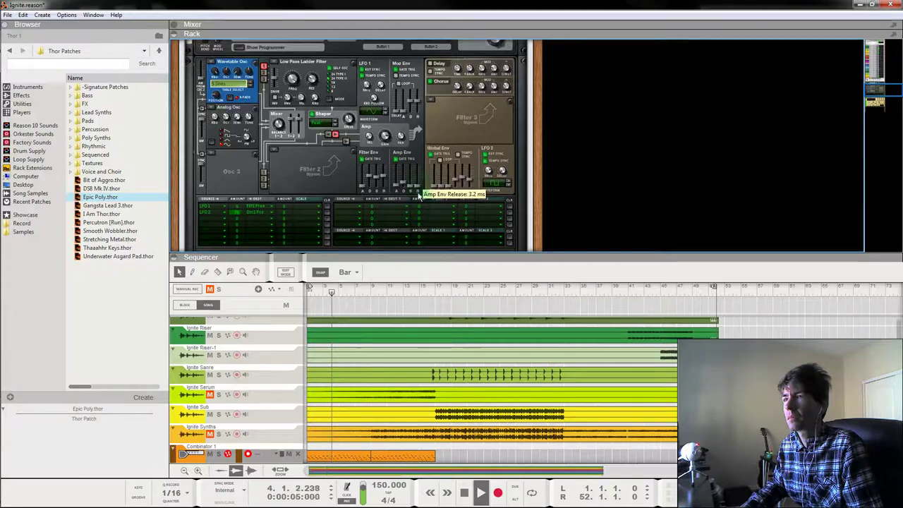
{"action": "mouse_move", "coordinate": [402, 184]}
{"action": "left_mouse_down"}
{"action": "mouse_move", "coordinate": [408, 155]}
{"action": "mouse_move", "coordinate": [406, 188]}
{"action": "left_mouse_up"}
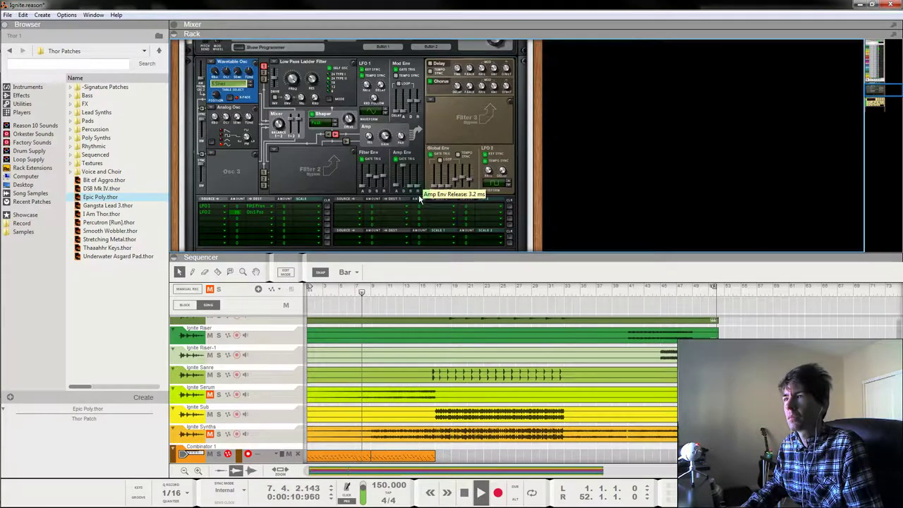
{"action": "mouse_move", "coordinate": [418, 189]}
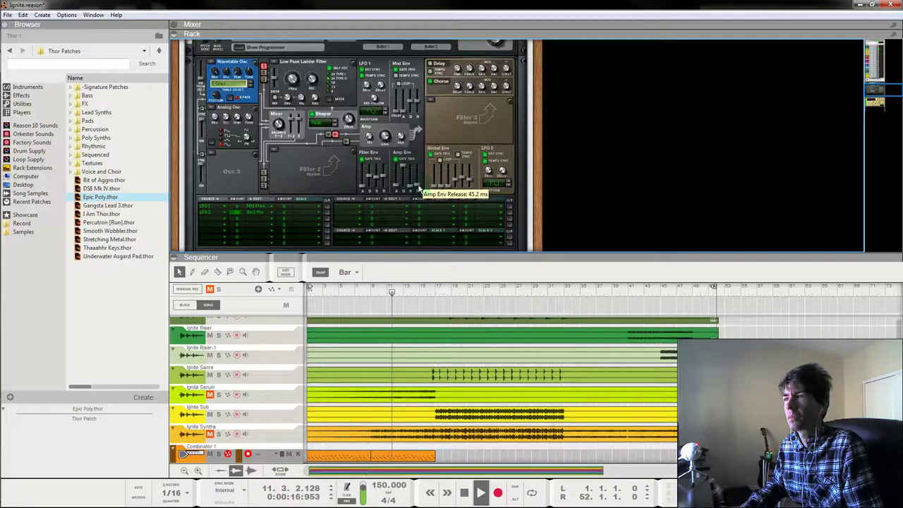
Try an amp envelope release of 552 ms in Thor, replaying the song from the start.
{"action": "left_click", "coordinate": [355, 289]}
{"action": "key", "text": "Home"}
{"action": "left_click", "coordinate": [487, 170]}
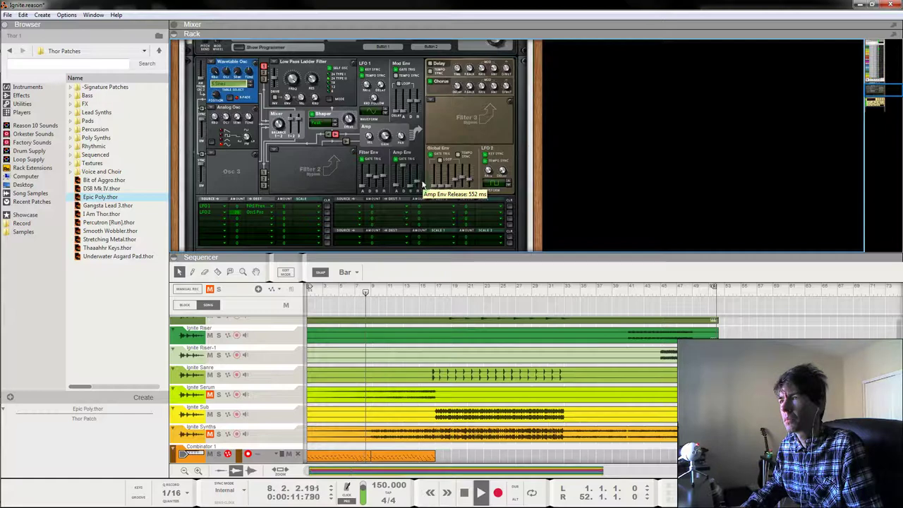
{"action": "left_click_drag", "start_coordinate": [353, 288], "coordinate": [309, 290]}
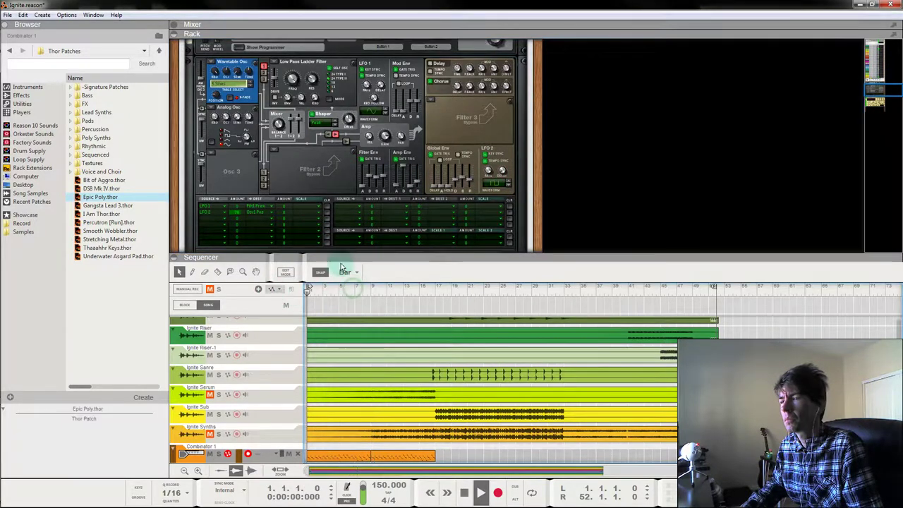
{"action": "key", "text": "space"}
{"action": "left_click", "coordinate": [489, 172]}
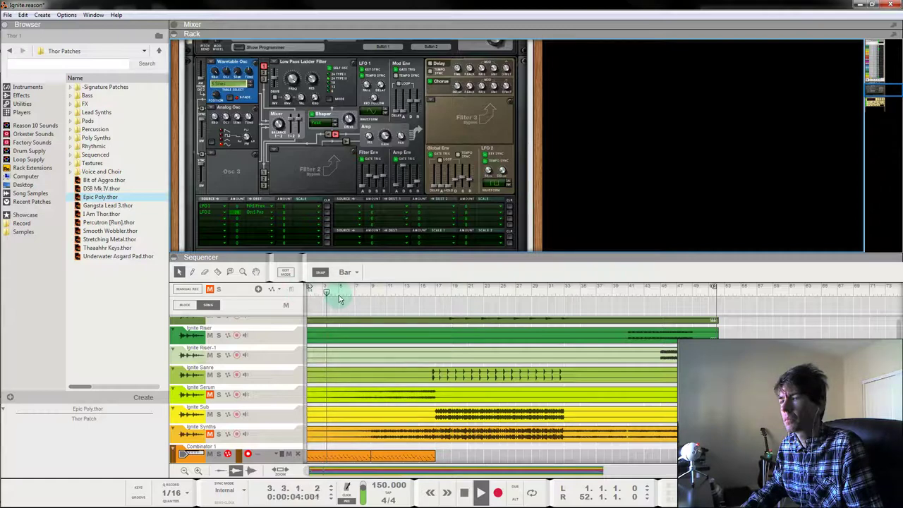
Set Thor's amp envelope release to 285 ms while replaying from the start, and save the song.
{"action": "left_click_drag", "start_coordinate": [330, 292], "coordinate": [289, 291]}
{"action": "key", "text": "space"}
{"action": "left_click", "coordinate": [419, 189]}
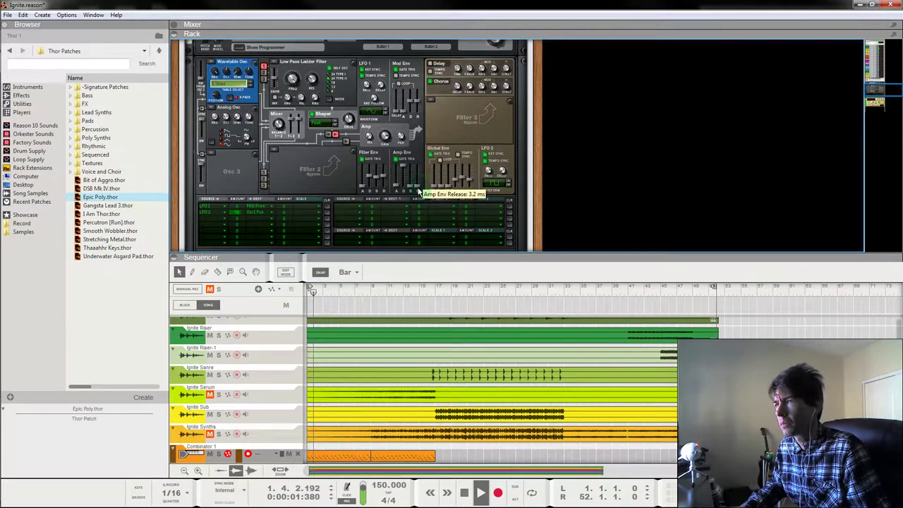
{"action": "left_click_drag", "start_coordinate": [419, 189], "coordinate": [423, 179]}
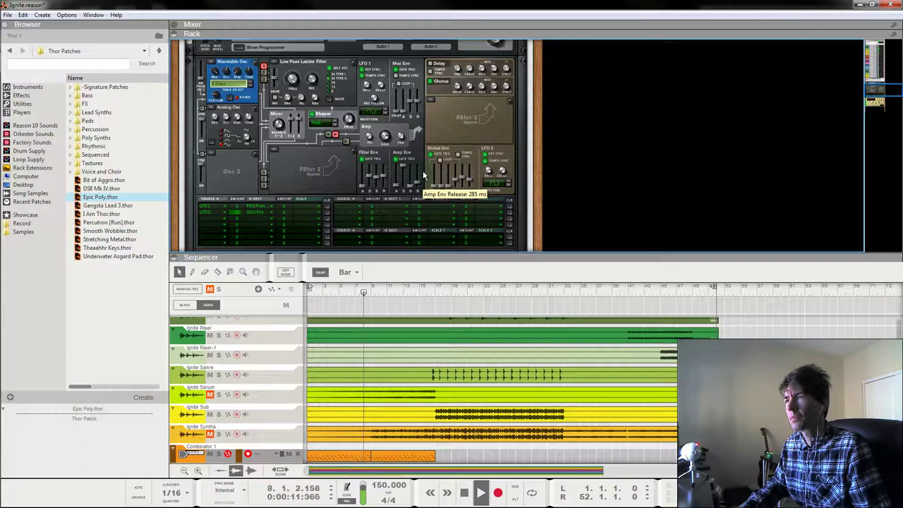
{"action": "key", "text": "ctrl+s"}
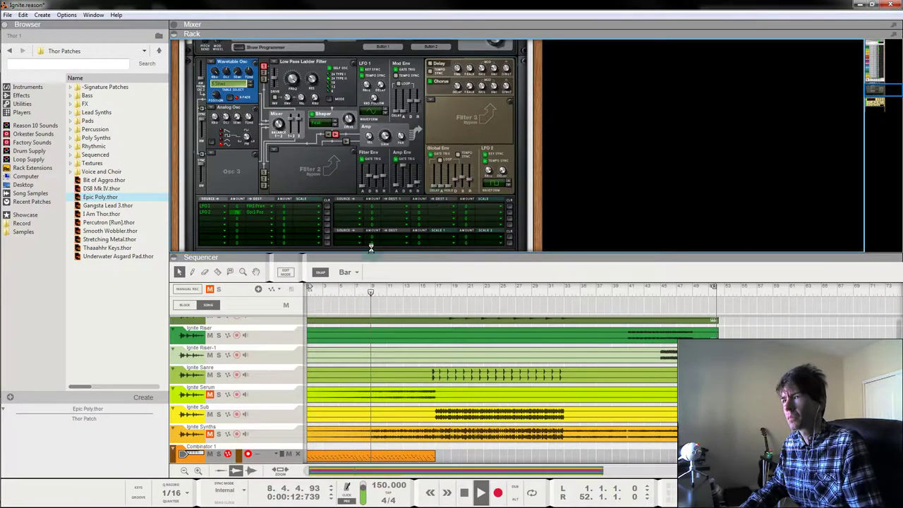
Add a second note lane to Combinator 1, place the first eight-bar clip on its own lane and open it for note editing.
{"action": "left_click_drag", "start_coordinate": [355, 291], "coordinate": [256, 293]}
{"action": "key", "text": "space"}
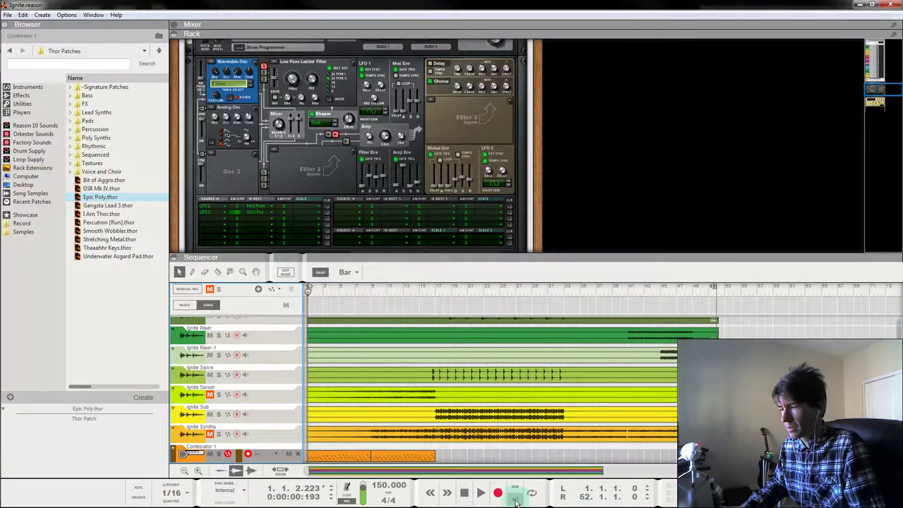
{"action": "scroll", "coordinate": [390, 408], "scroll_direction": "down", "scroll_amount": 1}
{"action": "left_click_drag", "start_coordinate": [351, 453], "coordinate": [347, 439]}
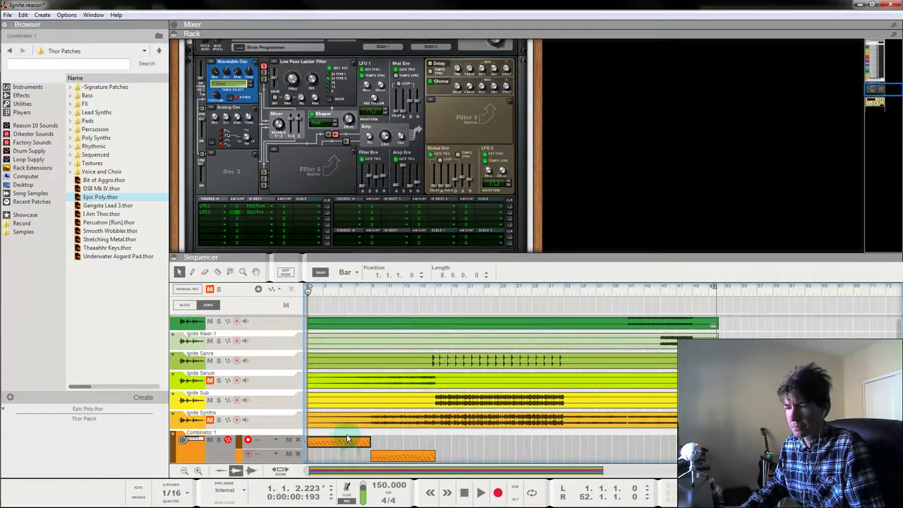
{"action": "double_click", "coordinate": [341, 443]}
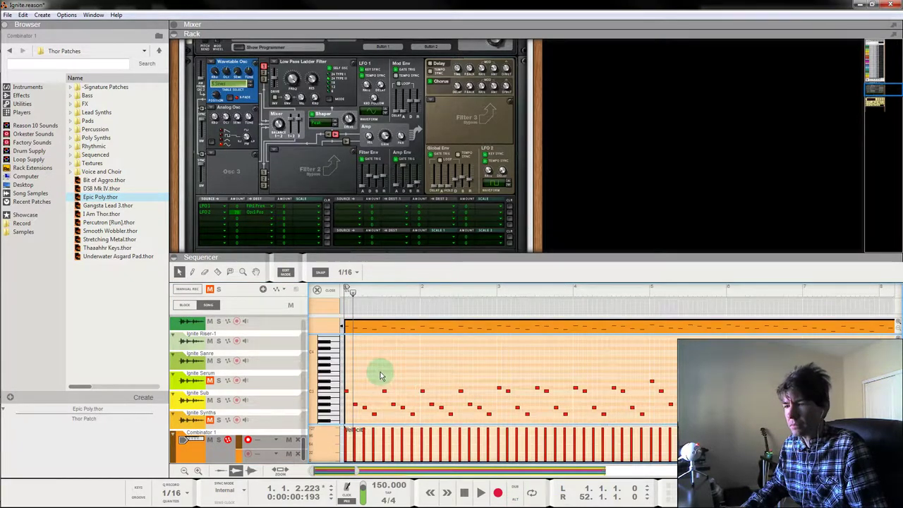
Squeeze the opening four notes into a double-speed pattern, repeat it on beat 2 of bar 1, and preview it from the start.
{"action": "mouse_move", "coordinate": [358, 401]}
{"action": "left_mouse_down"}
{"action": "mouse_move", "coordinate": [378, 418]}
{"action": "mouse_move", "coordinate": [351, 405]}
{"action": "mouse_move", "coordinate": [361, 397]}
{"action": "mouse_move", "coordinate": [369, 414]}
{"action": "mouse_move", "coordinate": [357, 413]}
{"action": "mouse_move", "coordinate": [369, 410]}
{"action": "mouse_move", "coordinate": [358, 413]}
{"action": "mouse_move", "coordinate": [363, 394]}
{"action": "mouse_move", "coordinate": [347, 393]}
{"action": "mouse_move", "coordinate": [361, 398]}
{"action": "left_mouse_up"}
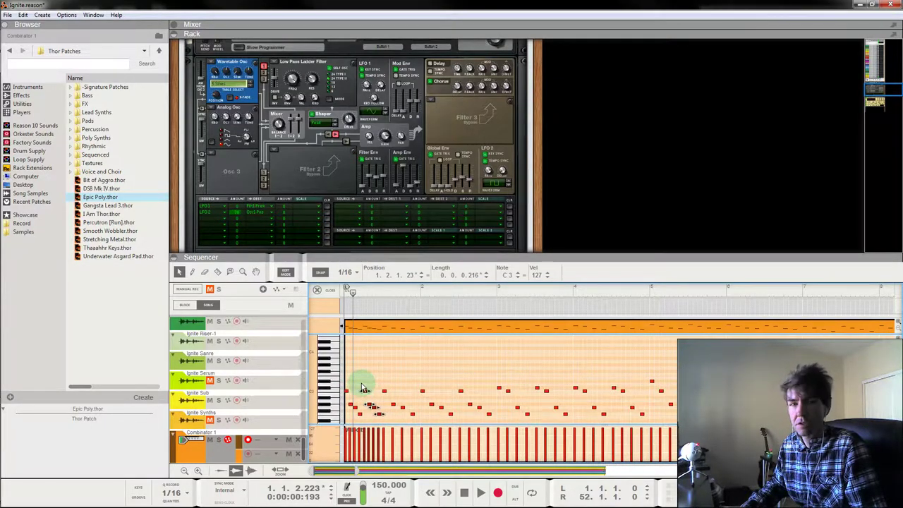
{"action": "left_click_drag", "start_coordinate": [381, 287], "coordinate": [294, 284]}
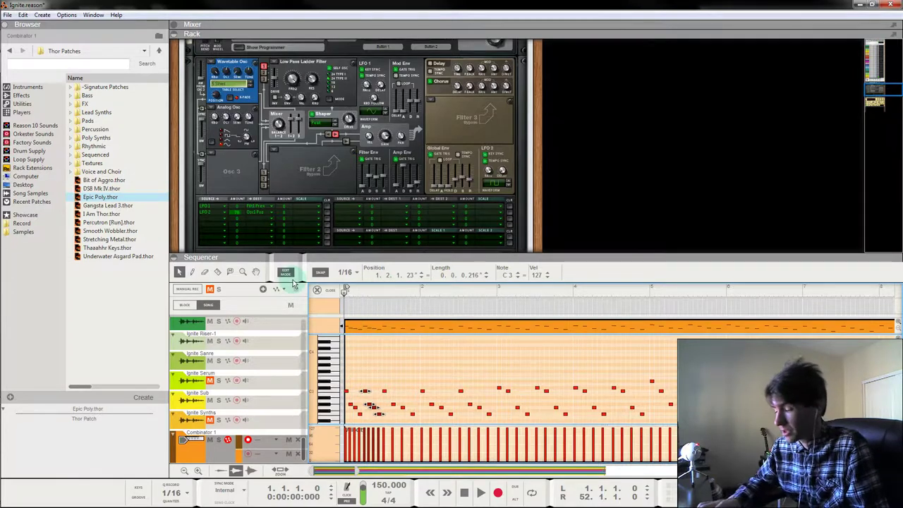
{"action": "key", "text": "space"}
{"action": "key", "text": "space"}
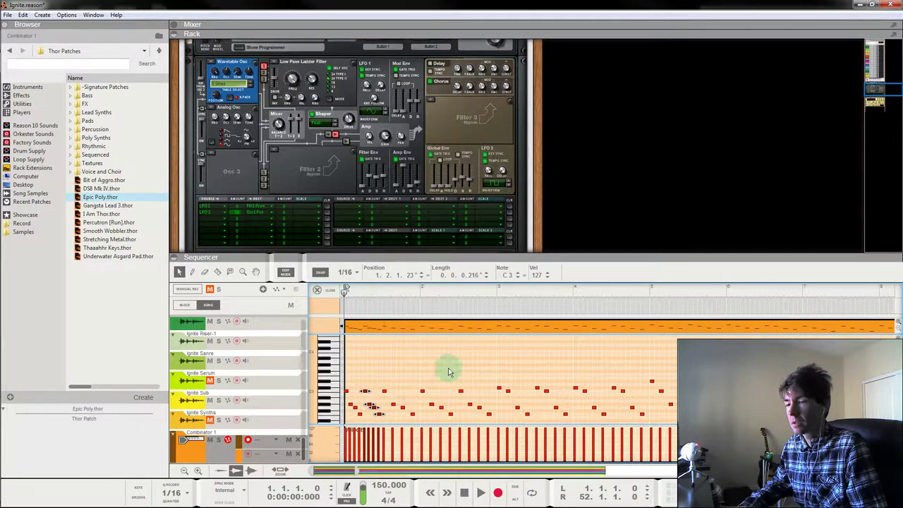
{"action": "key", "text": "space"}
{"action": "key", "text": "space"}
{"action": "left_click", "coordinate": [403, 383]}
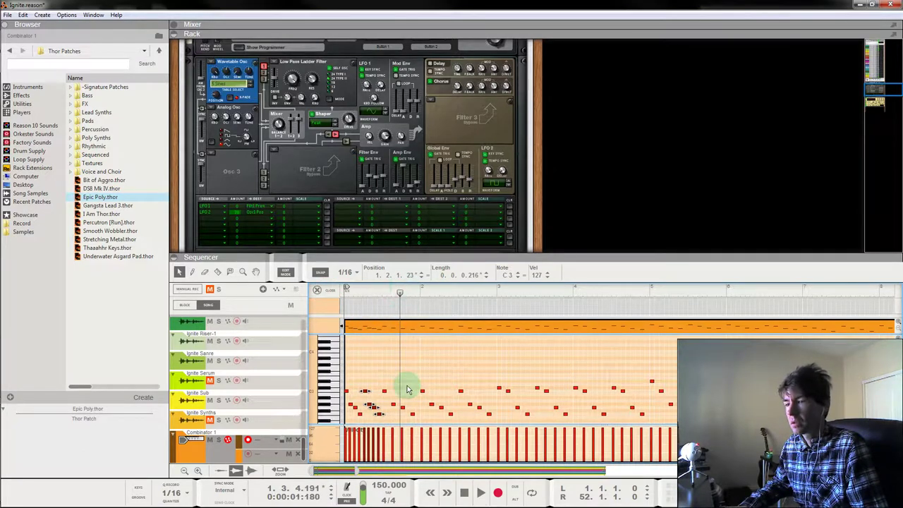
Delete the old slower notes from beat 3 of bar 1 to the end of bar 2.
{"action": "left_click_drag", "start_coordinate": [386, 378], "coordinate": [493, 422]}
{"action": "key", "text": "Delete"}
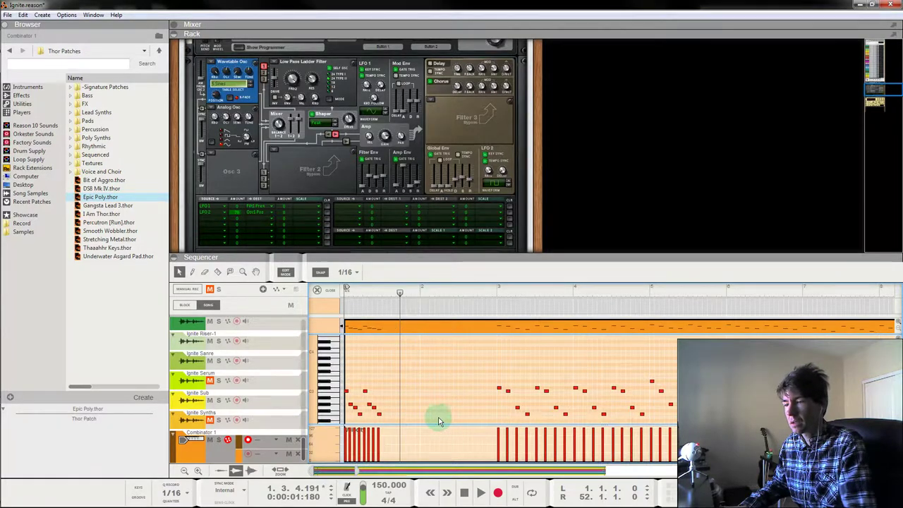
Try filling the cleared part of bars 1 and 2 with copies of the double-speed four-note pattern, preview them and undo the copies.
{"action": "left_click_drag", "start_coordinate": [433, 416], "coordinate": [452, 396]}
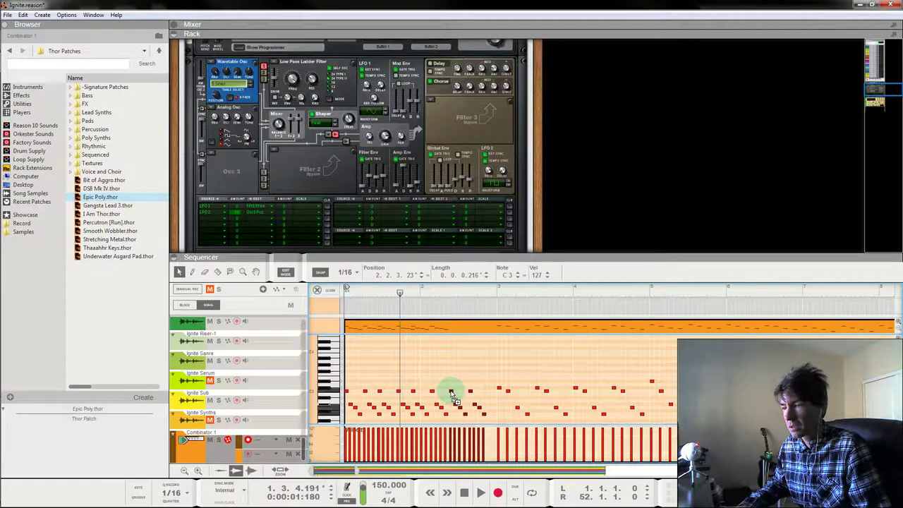
{"action": "left_click", "coordinate": [473, 364]}
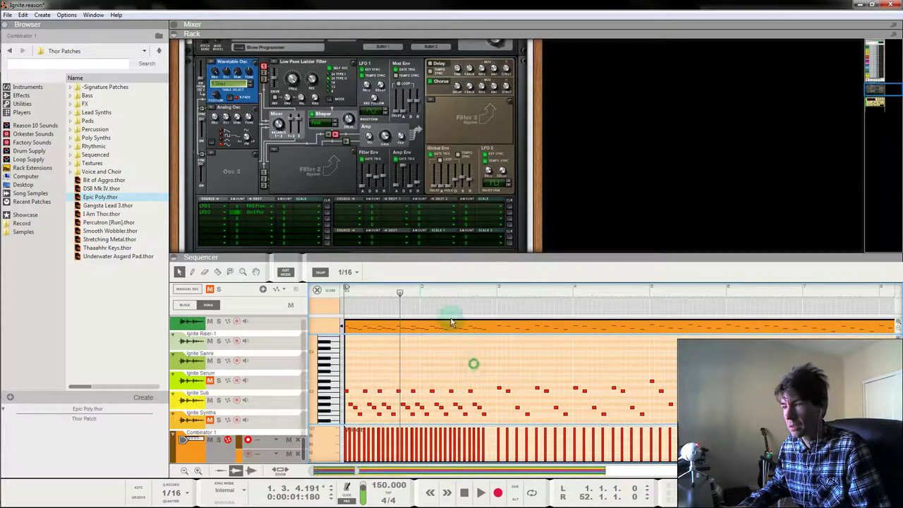
{"action": "left_click_drag", "start_coordinate": [413, 288], "coordinate": [282, 290]}
{"action": "key", "text": "space"}
{"action": "left_click", "coordinate": [416, 403]}
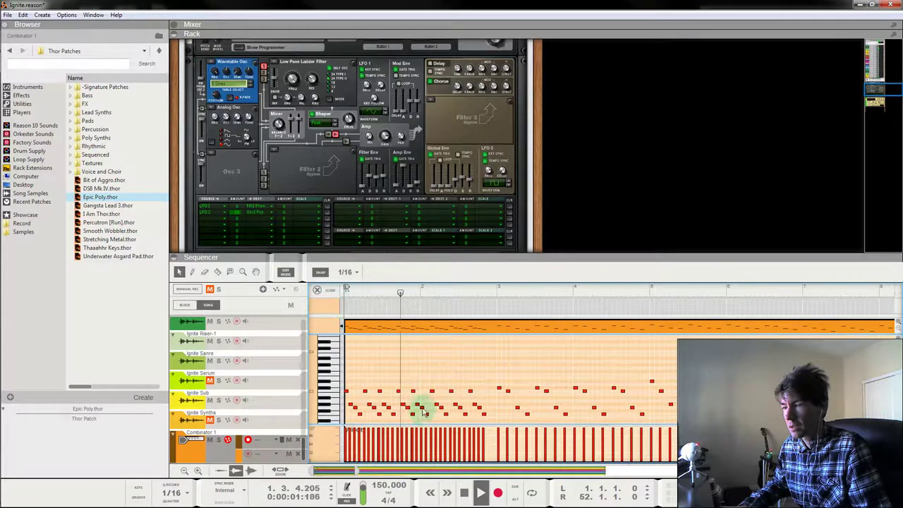
{"action": "left_click", "coordinate": [414, 389]}
{"action": "key", "text": "space"}
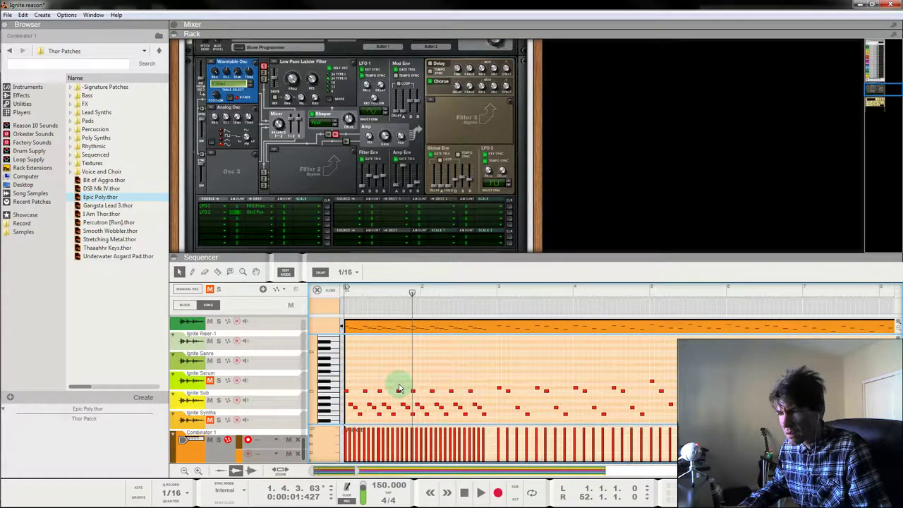
{"action": "key", "text": "ctrl+z"}
{"action": "key", "text": "ctrl+z"}
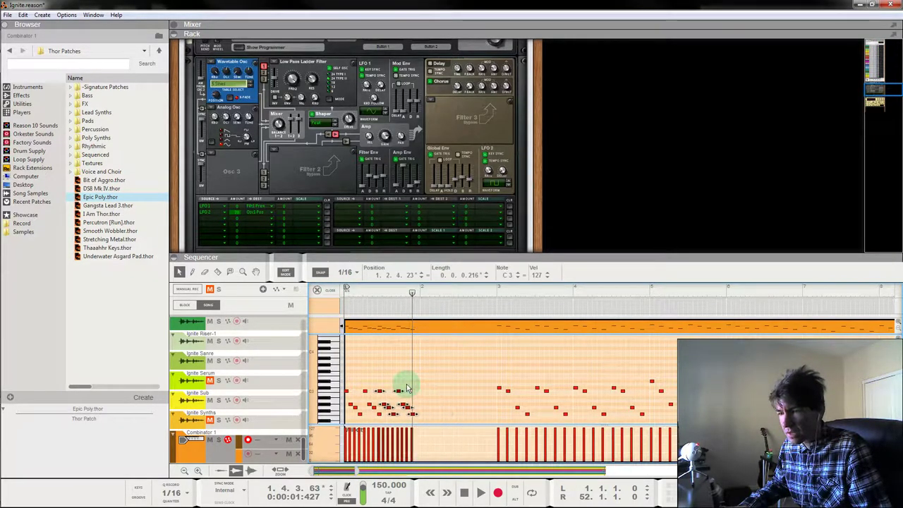
Fill the rest of bars 1 and 2 with copies of the four-note pattern, one per beat, and play from the start.
{"action": "left_click_drag", "start_coordinate": [379, 391], "coordinate": [460, 393]}
{"action": "left_click_drag", "start_coordinate": [420, 288], "coordinate": [317, 288]}
{"action": "key", "text": "space"}
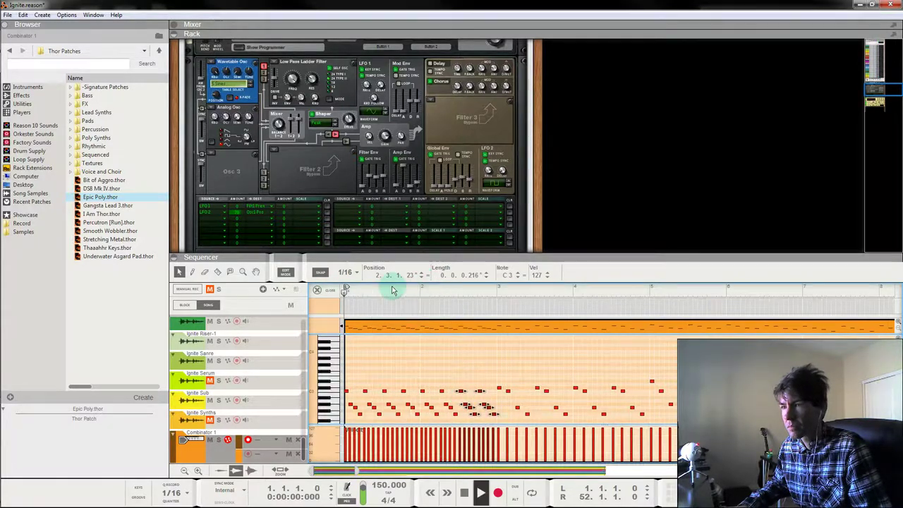
Lower Thor's amp envelope release slightly while replaying the new pattern from the start.
{"action": "left_click_drag", "start_coordinate": [418, 185], "coordinate": [420, 188]}
{"action": "left_click_drag", "start_coordinate": [407, 291], "coordinate": [300, 290]}
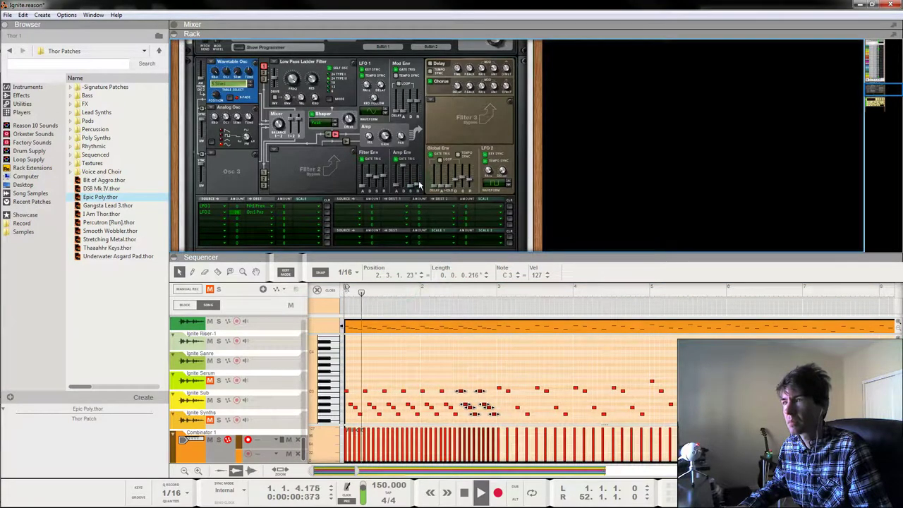
{"action": "left_click_drag", "start_coordinate": [417, 185], "coordinate": [423, 193]}
{"action": "key", "text": "Return"}
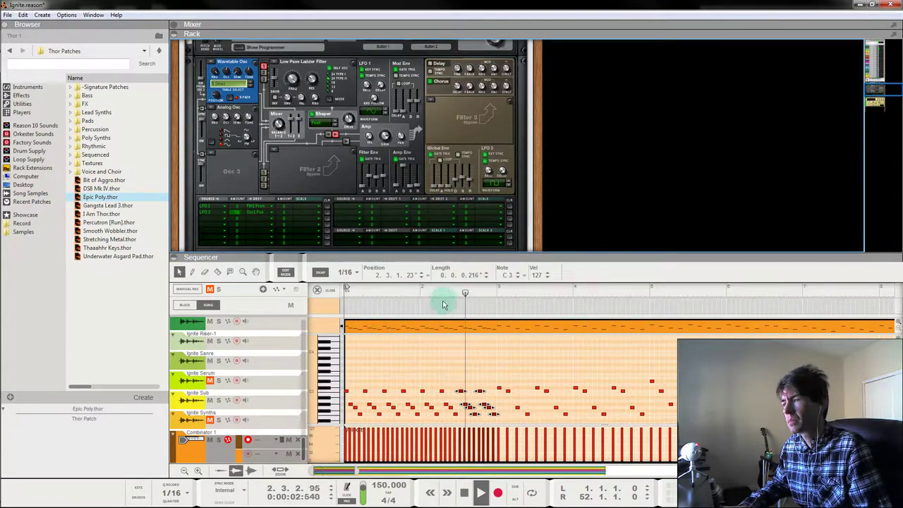
{"action": "left_click_drag", "start_coordinate": [454, 289], "coordinate": [235, 285]}
{"action": "left_click", "coordinate": [477, 355]}
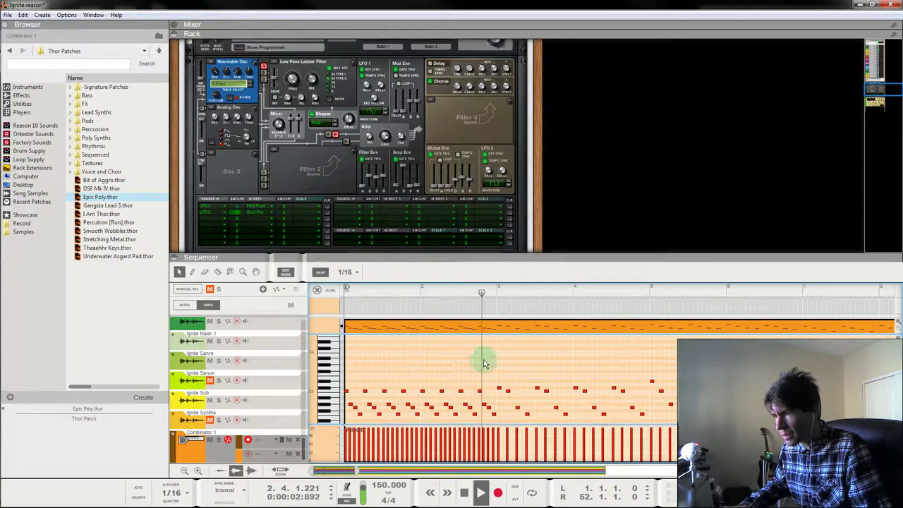
{"action": "key", "text": "space"}
{"action": "key", "text": "space"}
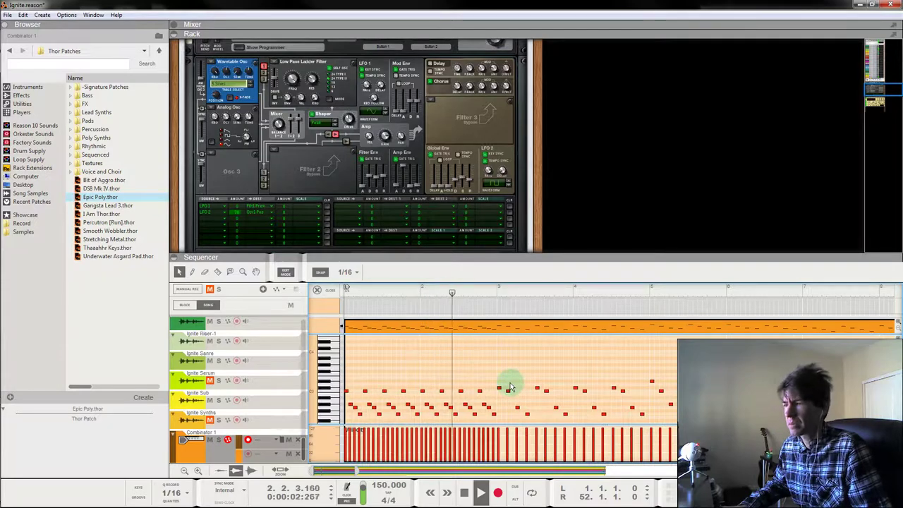
Stop playback and squeeze the first four notes of bar 3 into the double-speed pattern, with the F2 note at 3.1.4.0.
{"action": "key", "text": "space"}
{"action": "left_click", "coordinate": [503, 391]}
{"action": "mouse_move", "coordinate": [505, 396]}
{"action": "left_mouse_down"}
{"action": "mouse_move", "coordinate": [520, 403]}
{"action": "mouse_move", "coordinate": [510, 409]}
{"action": "mouse_move", "coordinate": [515, 415]}
{"action": "left_mouse_up"}
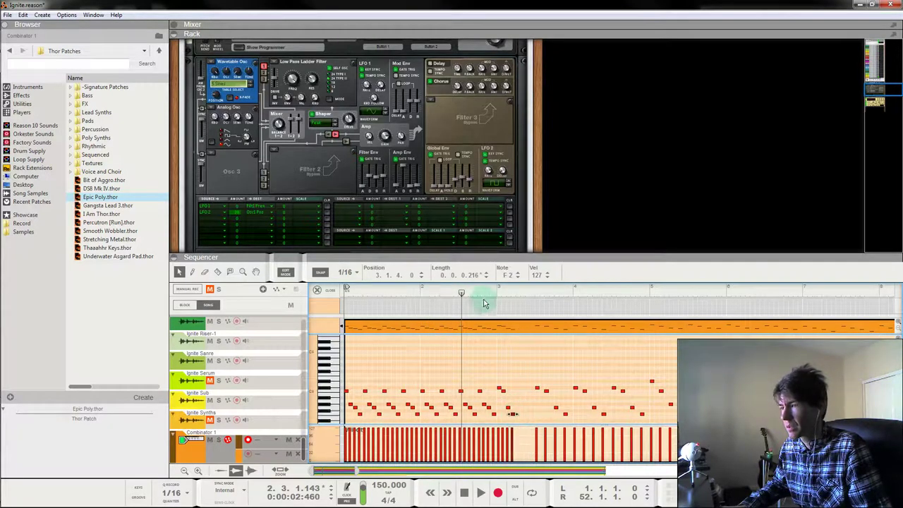
Replay the pattern from the start and set the position of Thor's wavetable oscillator 1 to 40.
{"action": "left_click_drag", "start_coordinate": [481, 290], "coordinate": [275, 286]}
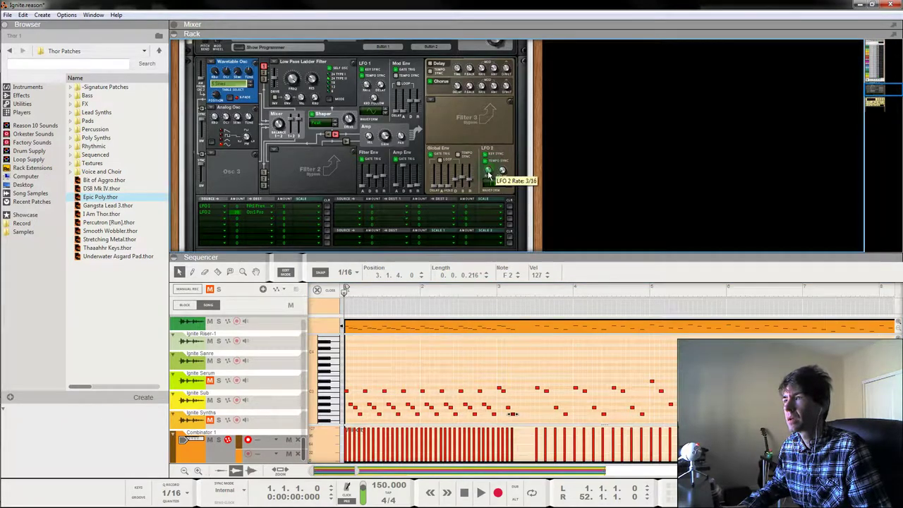
{"action": "key", "text": "space"}
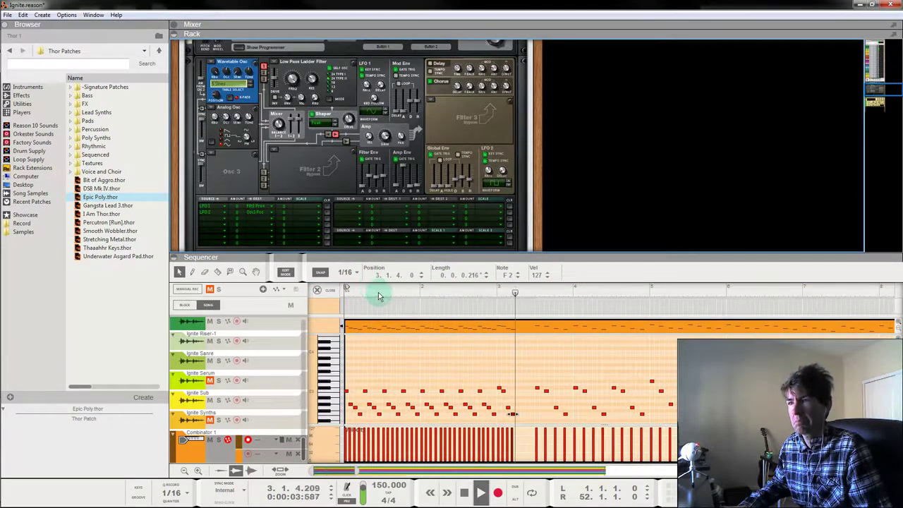
{"action": "key", "text": "KP_0"}
{"action": "key", "text": "KP_0"}
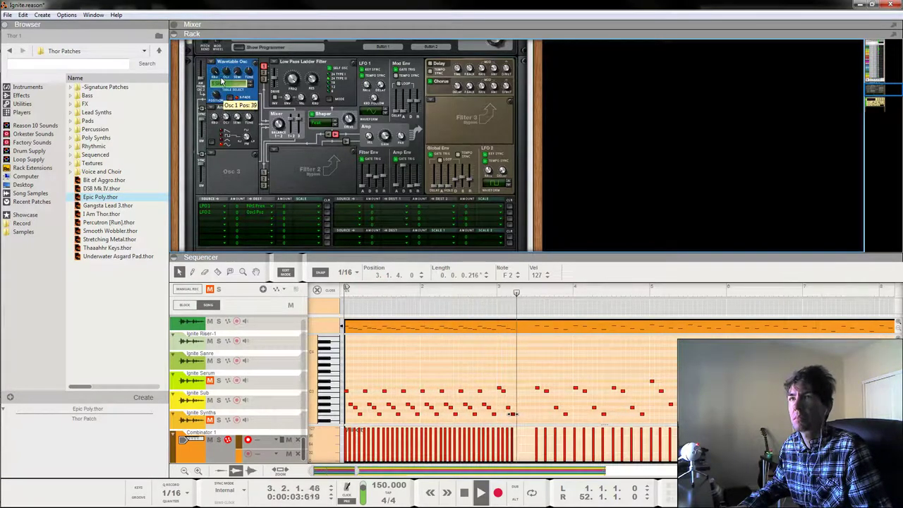
{"action": "left_click_drag", "start_coordinate": [222, 82], "coordinate": [225, 79]}
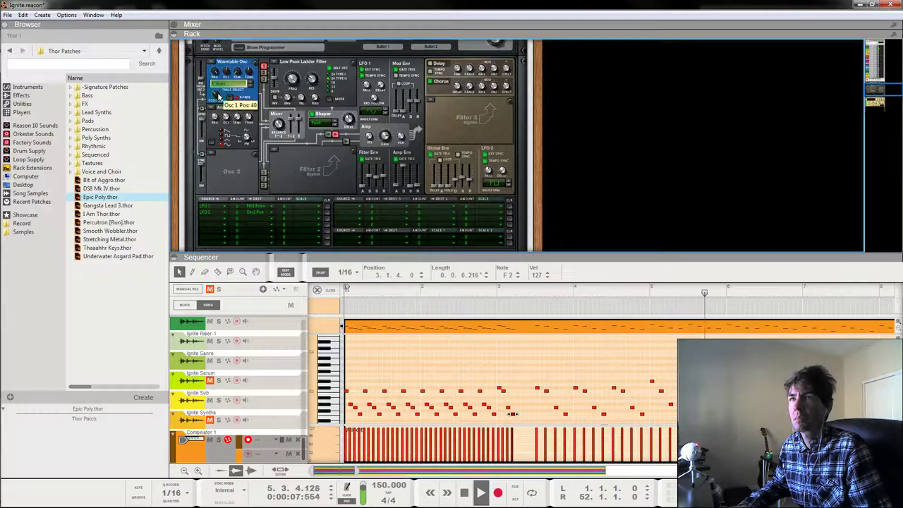
{"action": "left_click_drag", "start_coordinate": [421, 292], "coordinate": [274, 303]}
Delete the old notes in the rest of bars 3 and 4 and fill both bars with copies of bar 3's squeezed four-note pattern.
{"action": "left_click", "coordinate": [526, 381]}
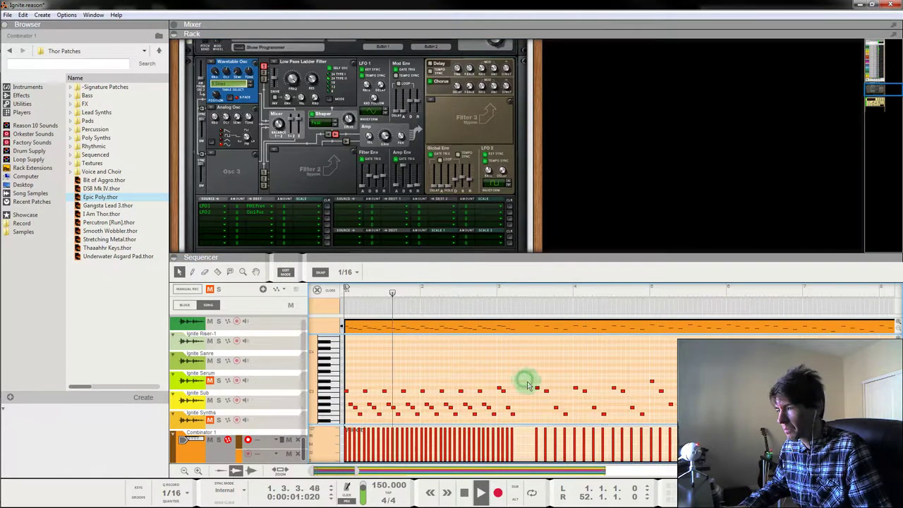
{"action": "left_click_drag", "start_coordinate": [528, 384], "coordinate": [640, 415]}
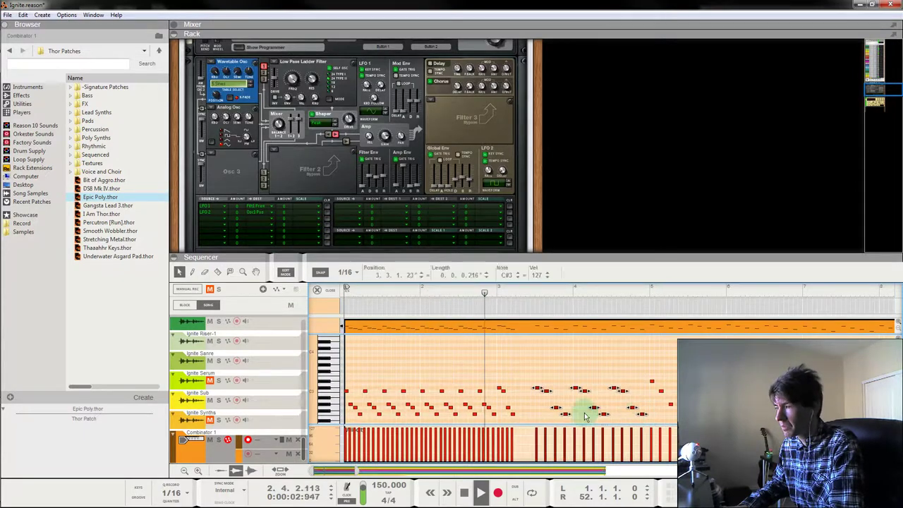
{"action": "key", "text": "Delete"}
{"action": "mouse_move", "coordinate": [528, 374]}
{"action": "left_mouse_down"}
{"action": "mouse_move", "coordinate": [505, 418]}
{"action": "mouse_move", "coordinate": [518, 390]}
{"action": "mouse_move", "coordinate": [544, 425]}
{"action": "left_mouse_up"}
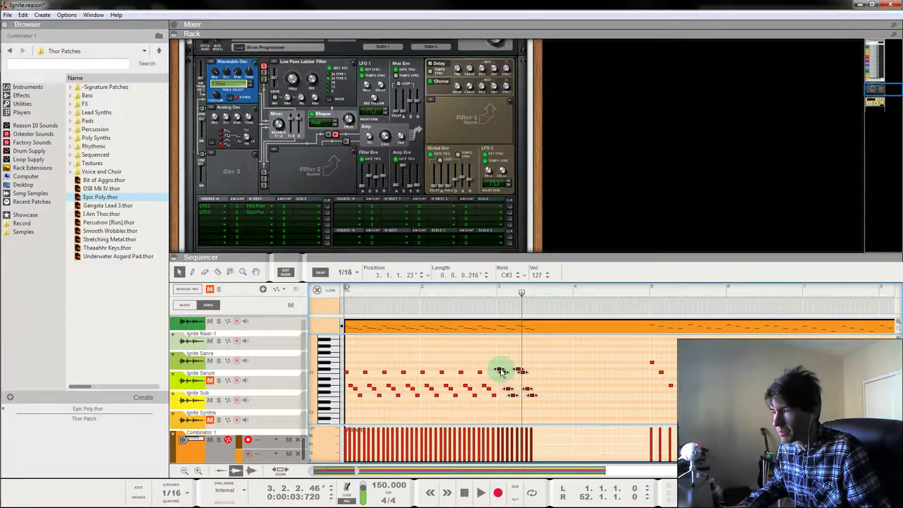
{"action": "mouse_move", "coordinate": [501, 372]}
{"action": "left_mouse_down"}
{"action": "mouse_move", "coordinate": [540, 371]}
{"action": "mouse_move", "coordinate": [525, 408]}
{"action": "mouse_move", "coordinate": [497, 408]}
{"action": "left_mouse_up"}
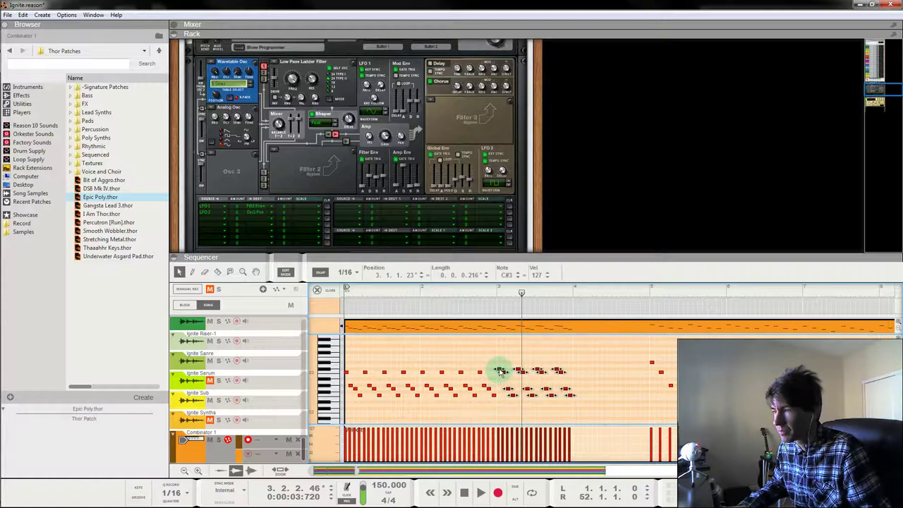
{"action": "left_click_drag", "start_coordinate": [499, 372], "coordinate": [576, 371]}
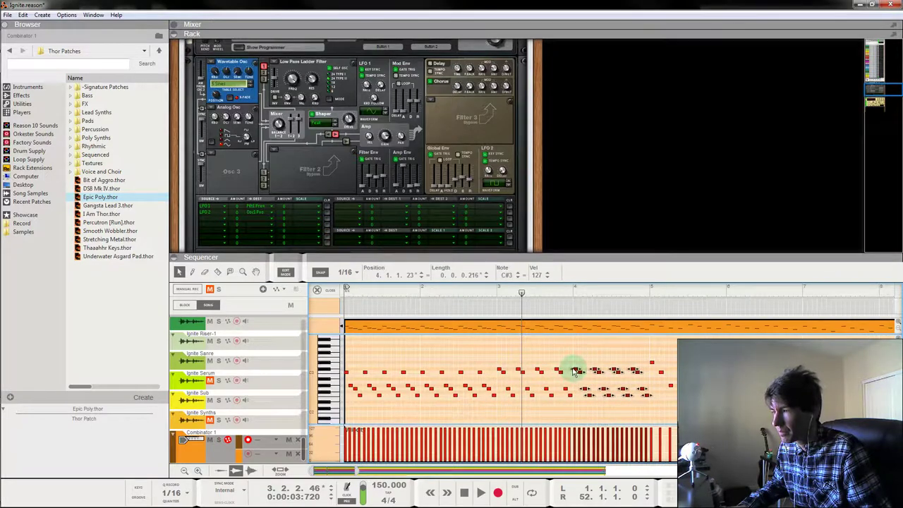
Play the extended pattern from the start and replay the transition into bar 3 to check how it sounds.
{"action": "key", "text": "space"}
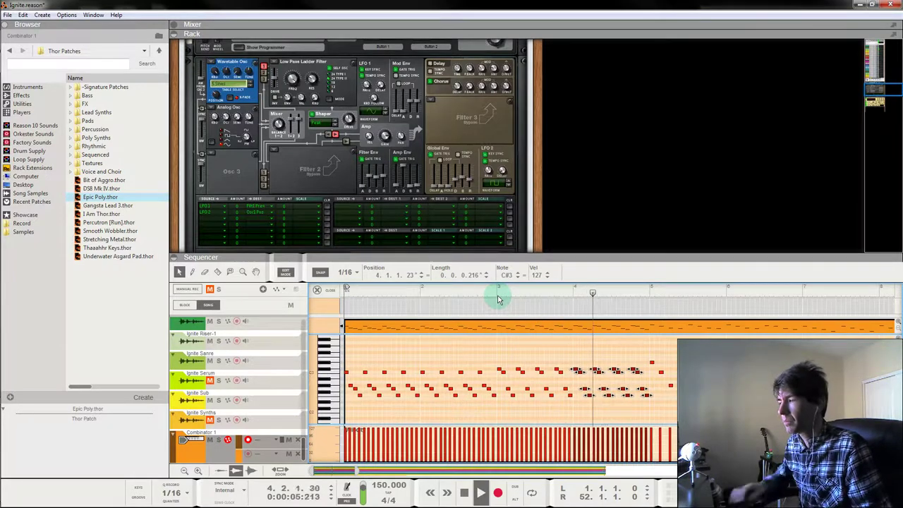
{"action": "left_click_drag", "start_coordinate": [435, 292], "coordinate": [327, 312]}
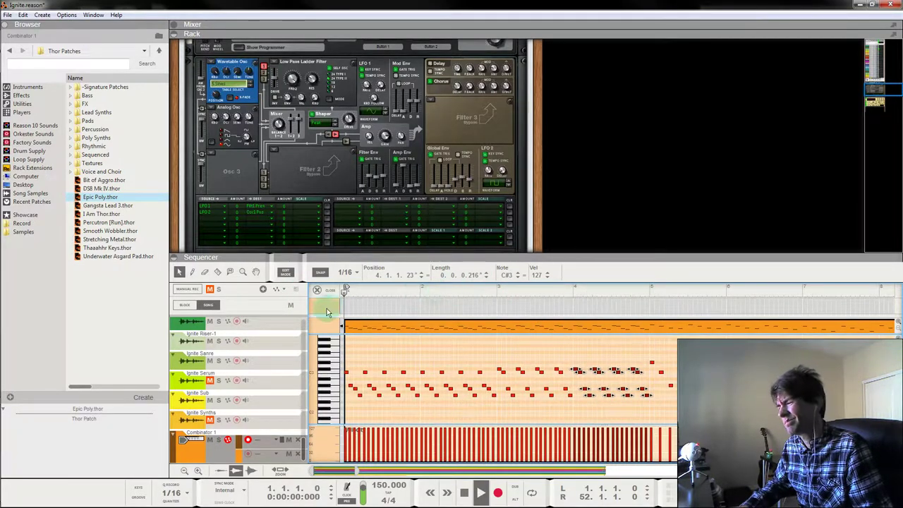
{"action": "key", "text": "space"}
{"action": "left_click_drag", "start_coordinate": [531, 408], "coordinate": [685, 420]}
{"action": "scroll", "coordinate": [665, 418], "scroll_direction": "up", "scroll_amount": 4}
{"action": "scroll", "coordinate": [632, 411], "scroll_direction": "down", "scroll_amount": 3}
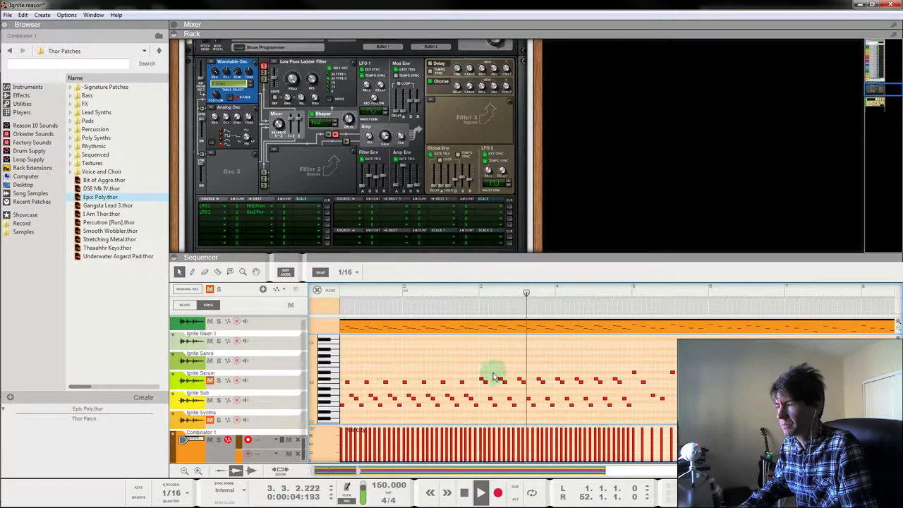
{"action": "key", "text": "space"}
{"action": "left_click", "coordinate": [463, 291]}
{"action": "key", "text": "space"}
{"action": "key", "text": "space"}
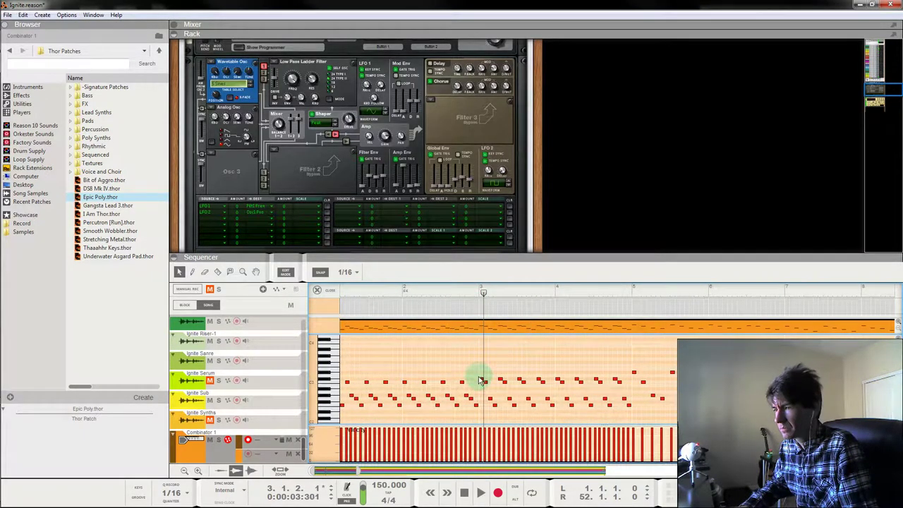
Raise the fourth note of bar 3's second repetition, at 3.2.4.0, to G#2 and replay from just before bar 3.
{"action": "left_click", "coordinate": [482, 382]}
{"action": "key", "text": "Delete"}
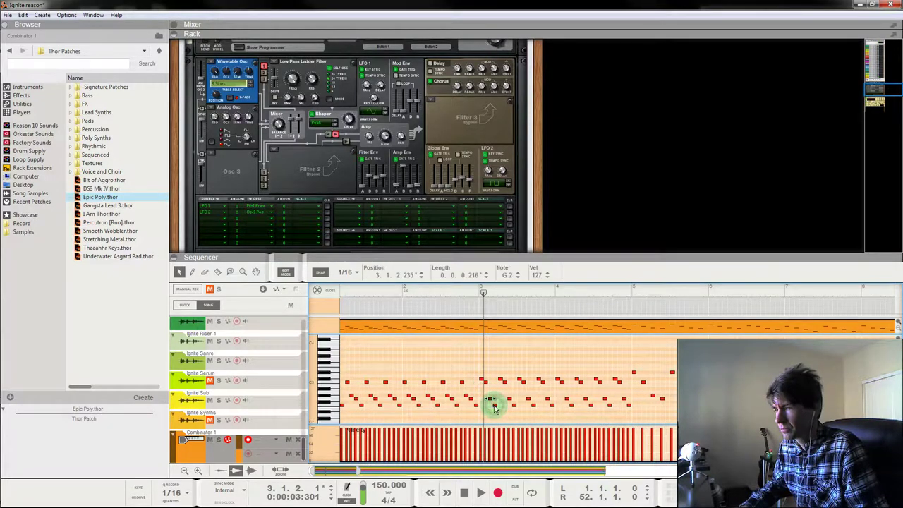
{"action": "key", "text": "space"}
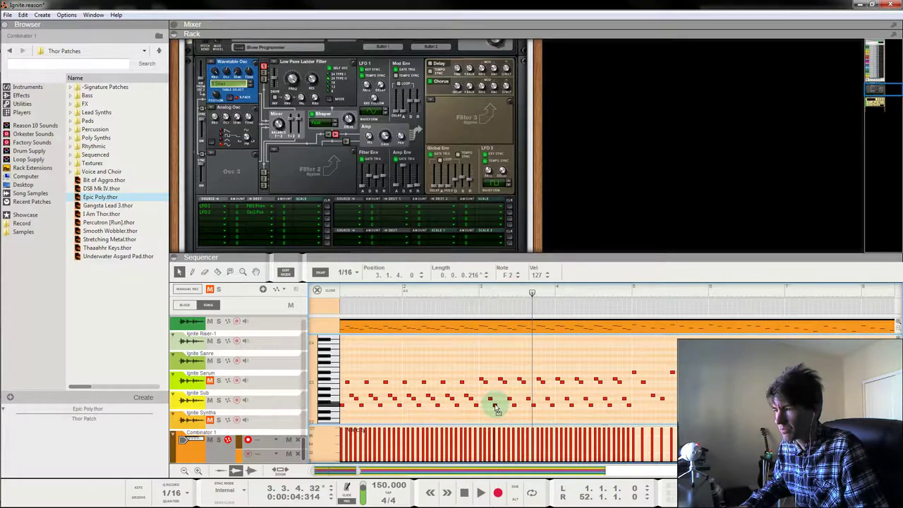
{"action": "left_click", "coordinate": [472, 295]}
{"action": "key", "text": "space"}
{"action": "left_click", "coordinate": [471, 297]}
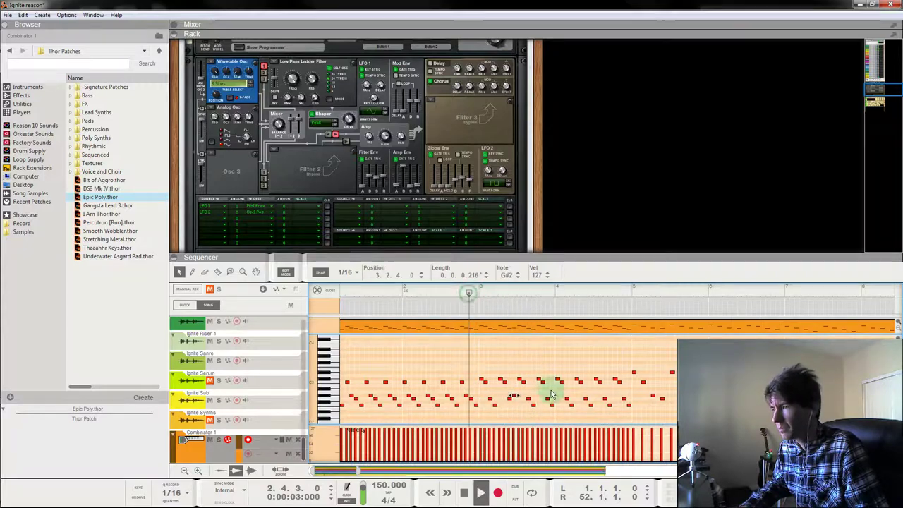
Raise the remaining F2 notes in bars 3 and 4 to G#2 and replay from just before bar 3.
{"action": "left_click_drag", "start_coordinate": [492, 414], "coordinate": [578, 398]}
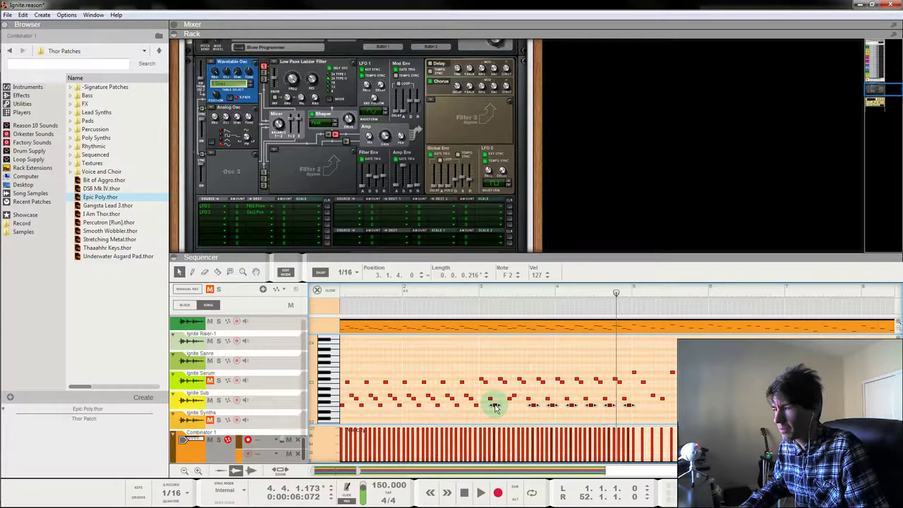
{"action": "left_click_drag", "start_coordinate": [495, 406], "coordinate": [489, 397]}
{"action": "left_click", "coordinate": [462, 295]}
{"action": "key", "text": "space"}
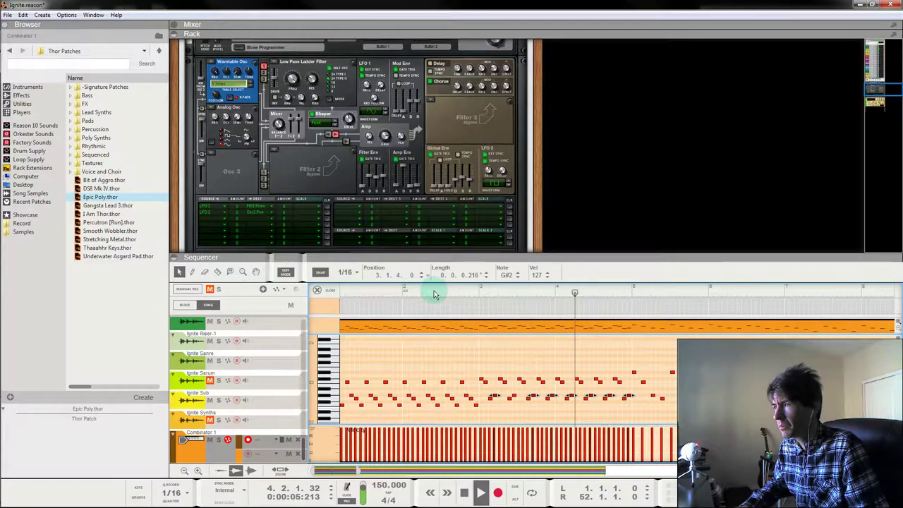
Reset Thor's portamento to 0, and set it to 12 while replaying the pattern from the start.
{"action": "left_click_drag", "start_coordinate": [435, 292], "coordinate": [253, 276]}
{"action": "scroll", "coordinate": [332, 116], "scroll_direction": "up", "scroll_amount": 2}
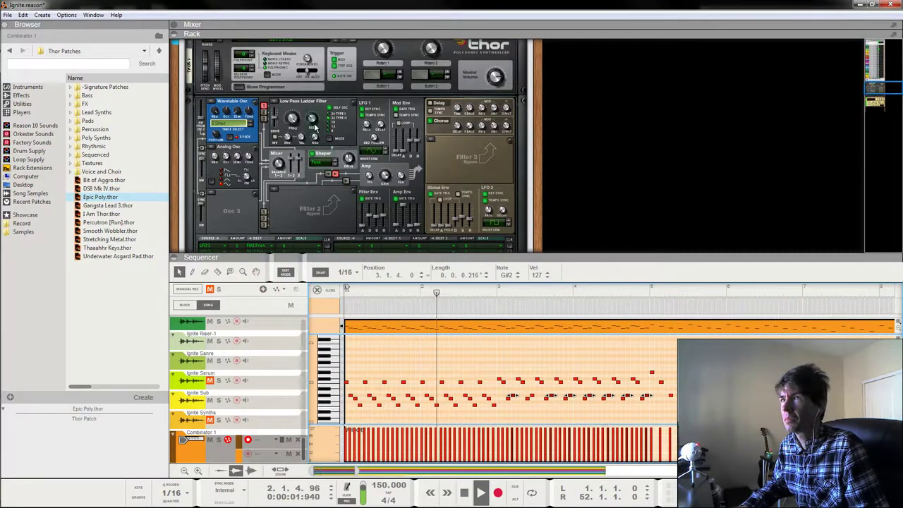
{"action": "left_click", "coordinate": [308, 62], "text": "ctrl"}
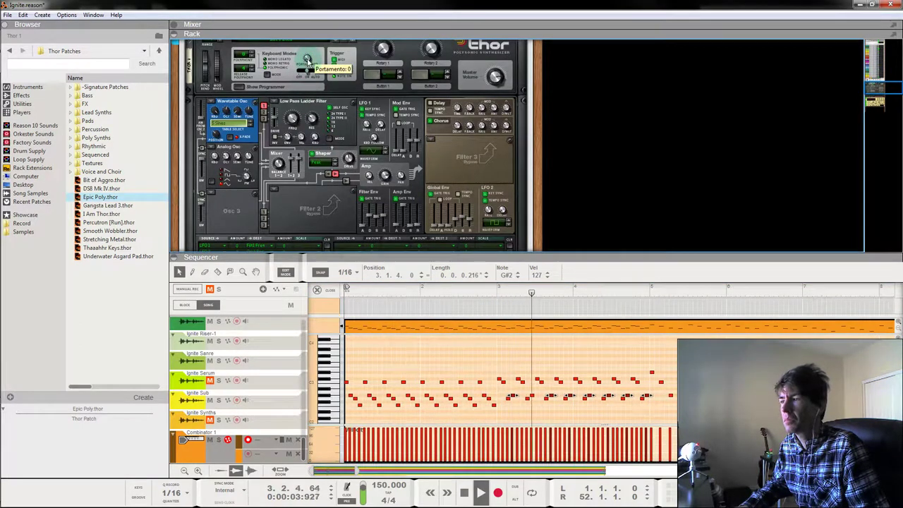
{"action": "left_click_drag", "start_coordinate": [421, 291], "coordinate": [303, 260]}
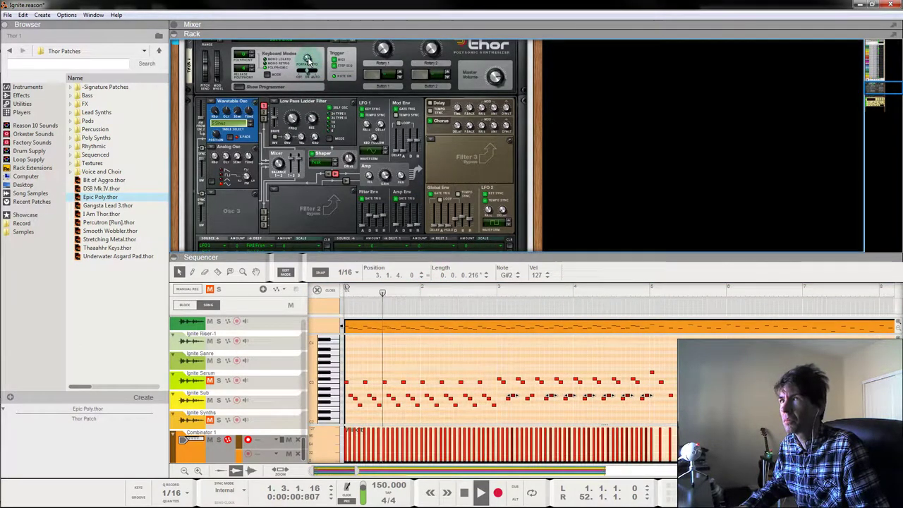
{"action": "left_click_drag", "start_coordinate": [308, 62], "coordinate": [306, 59]}
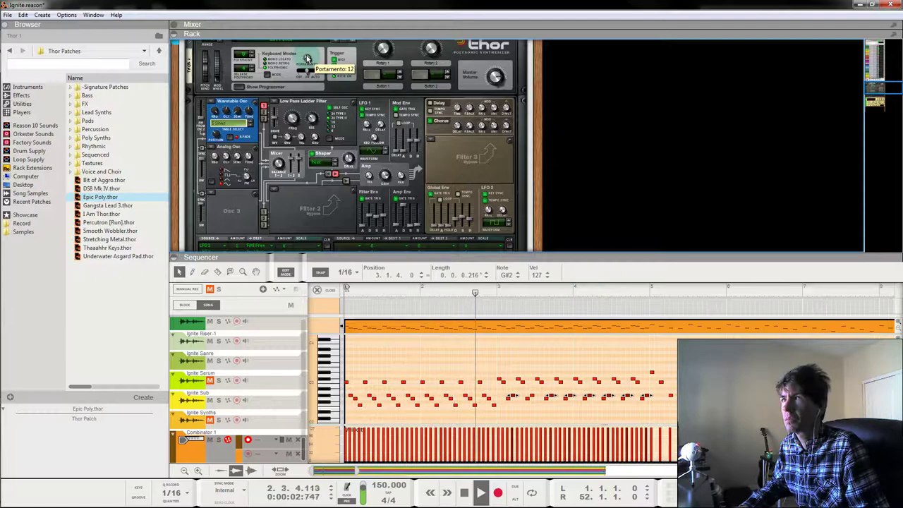
{"action": "key", "text": "space"}
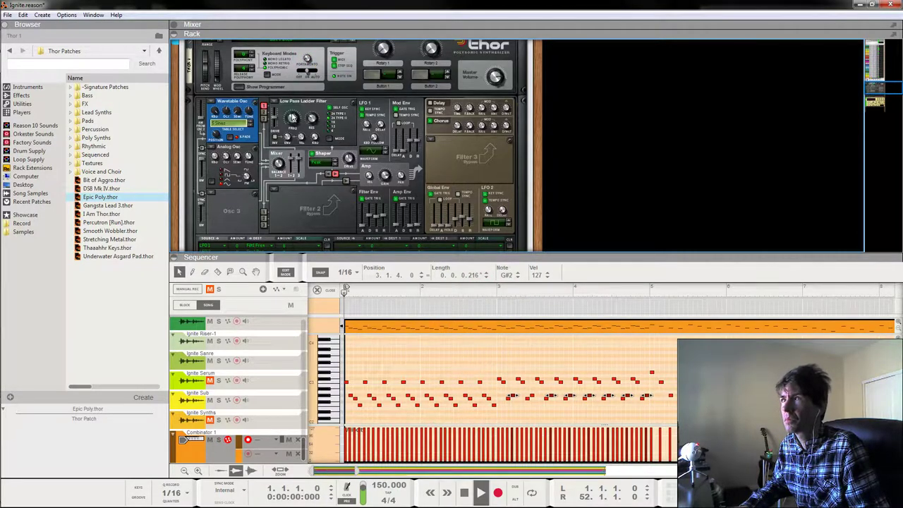
Pack the first four notes of bar 5 into a double-speed group and delete the old notes that follow it.
{"action": "key", "text": "space"}
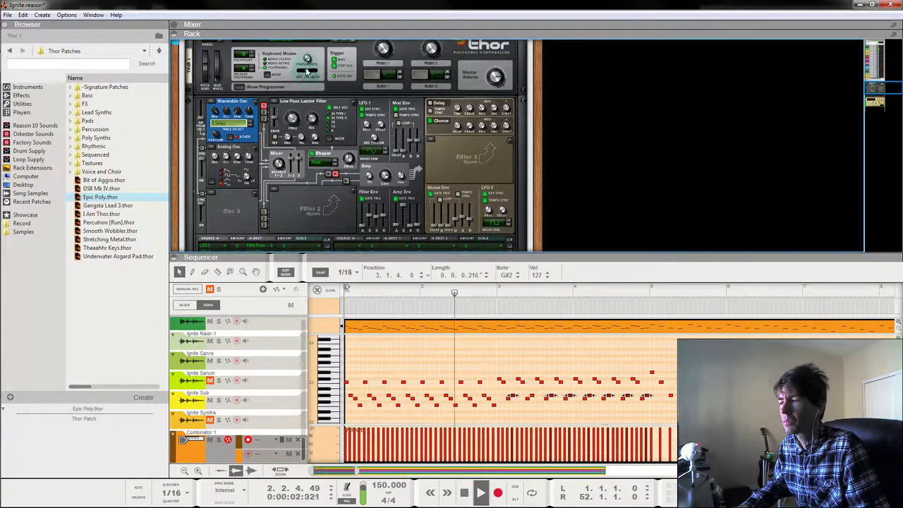
{"action": "left_click", "coordinate": [875, 414]}
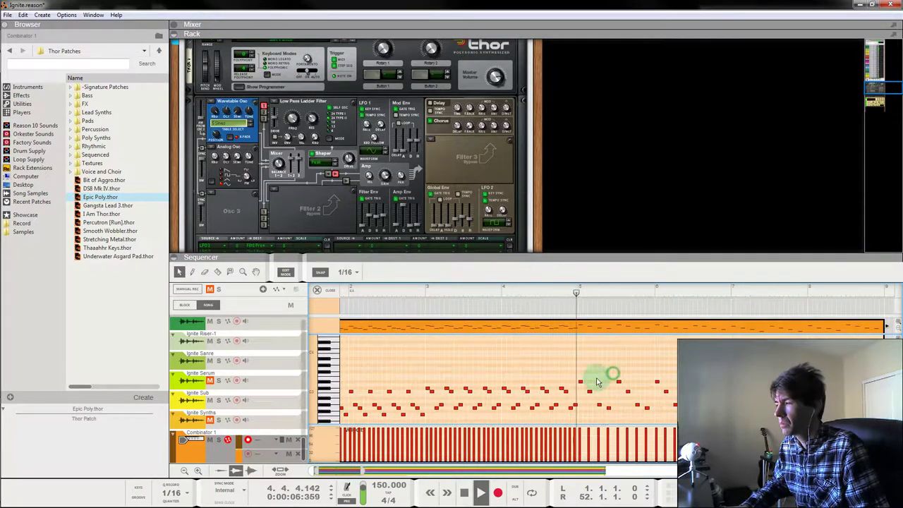
{"action": "mouse_move", "coordinate": [589, 393]}
{"action": "left_mouse_down"}
{"action": "mouse_move", "coordinate": [592, 411]}
{"action": "mouse_move", "coordinate": [603, 414]}
{"action": "mouse_move", "coordinate": [595, 407]}
{"action": "left_mouse_up"}
{"action": "left_click_drag", "start_coordinate": [611, 362], "coordinate": [667, 416]}
{"action": "key", "text": "Delete"}
Duplicate bar 5's D#3 four-note group repeatedly up to 6.2.1.23 and replay from bar 5.
{"action": "left_click_drag", "start_coordinate": [607, 378], "coordinate": [583, 414]}
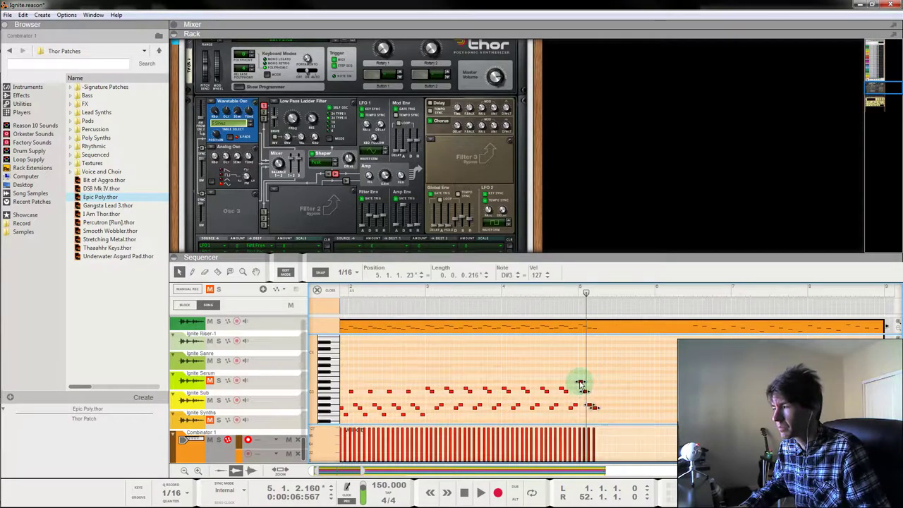
{"action": "left_click_drag", "start_coordinate": [580, 383], "coordinate": [675, 383]}
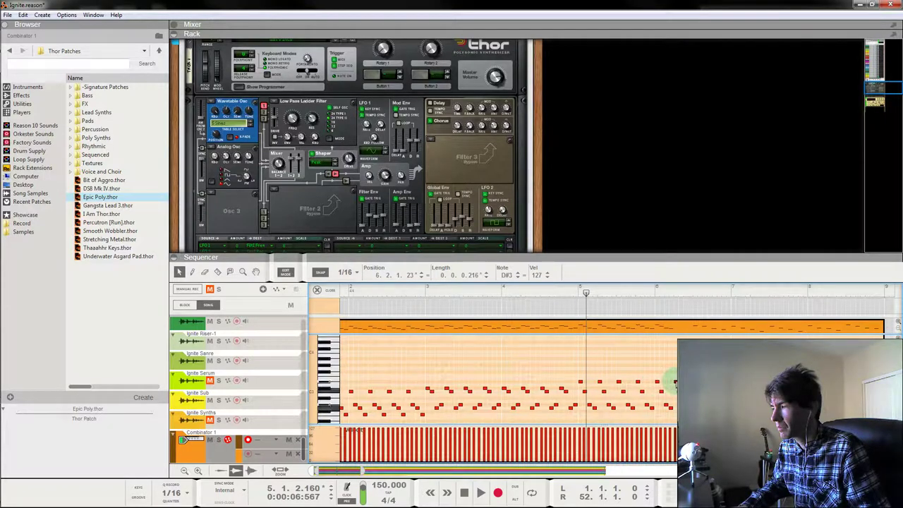
{"action": "key", "text": "space"}
{"action": "left_click", "coordinate": [577, 294]}
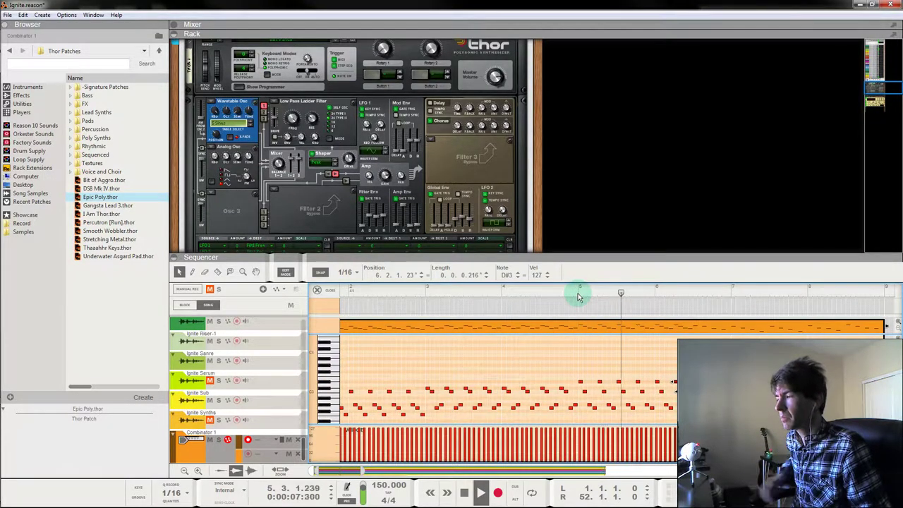
{"action": "key", "text": "space"}
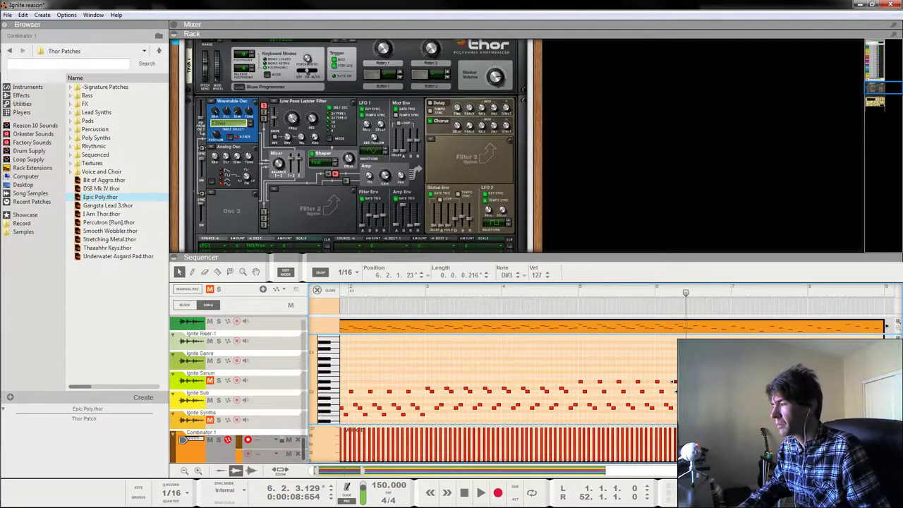
Pack the notes at 6.3 into a double-speed group, duplicate it at 6.4.1.23, and raise the copy's last note to G#2.
{"action": "left_click", "coordinate": [719, 374]}
{"action": "scroll", "coordinate": [720, 374], "scroll_direction": "right", "scroll_amount": 3}
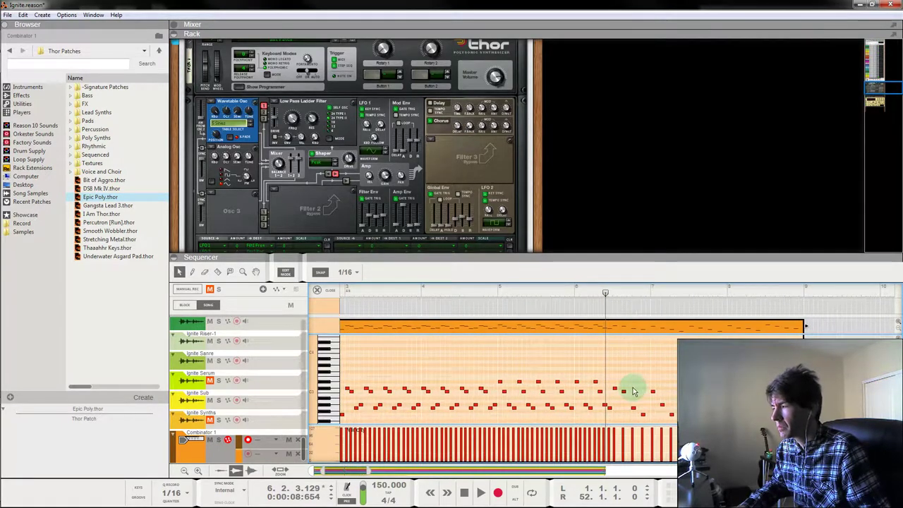
{"action": "left_click", "coordinate": [624, 394]}
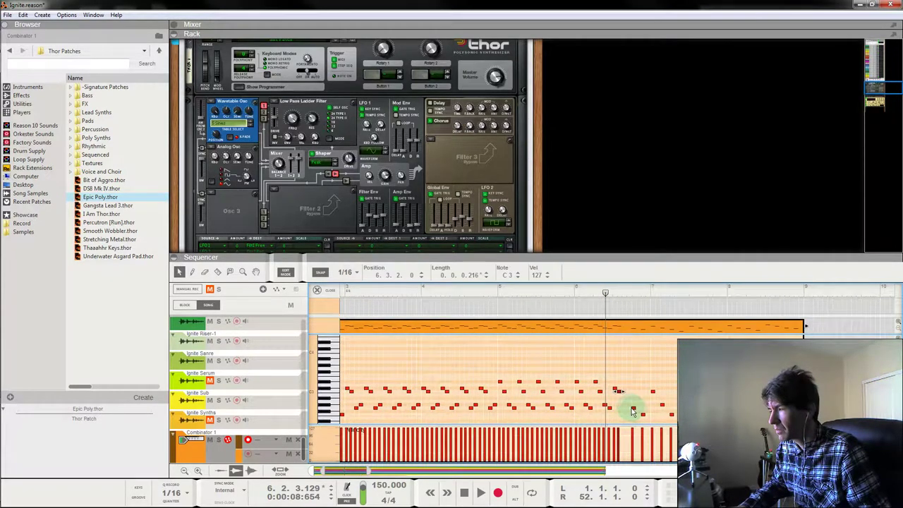
{"action": "left_click", "coordinate": [629, 411]}
{"action": "left_click_drag", "start_coordinate": [624, 409], "coordinate": [633, 393]}
{"action": "left_click", "coordinate": [654, 417]}
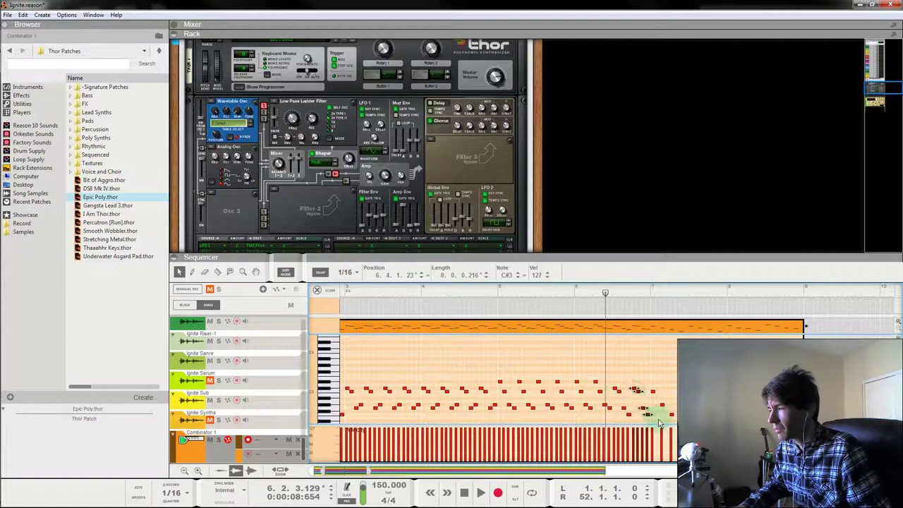
{"action": "left_click", "coordinate": [646, 410]}
{"action": "key", "text": "space"}
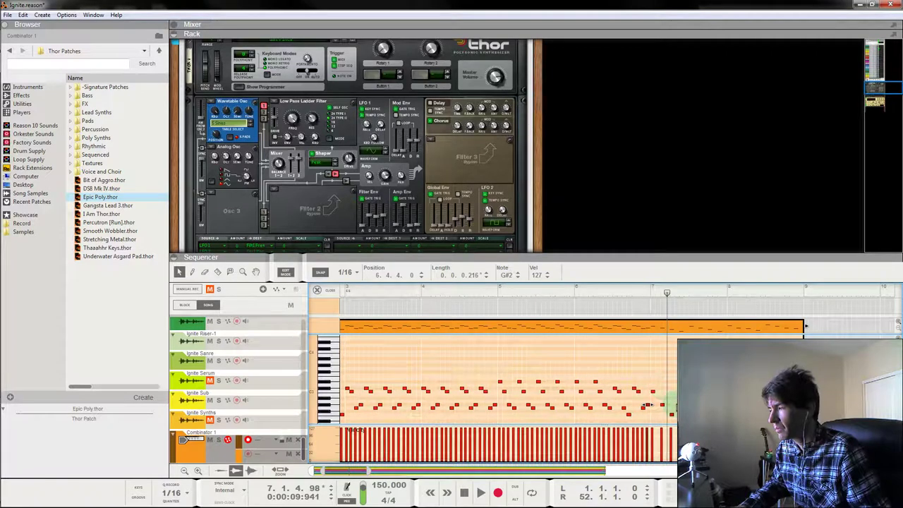
Move bar 7's opening notes to double-speed spacing, with the fourth on C#2 at 7.1.4.0.
{"action": "scroll", "coordinate": [666, 386], "scroll_direction": "down", "scroll_amount": 1}
{"action": "left_click_drag", "start_coordinate": [663, 388], "coordinate": [672, 415]}
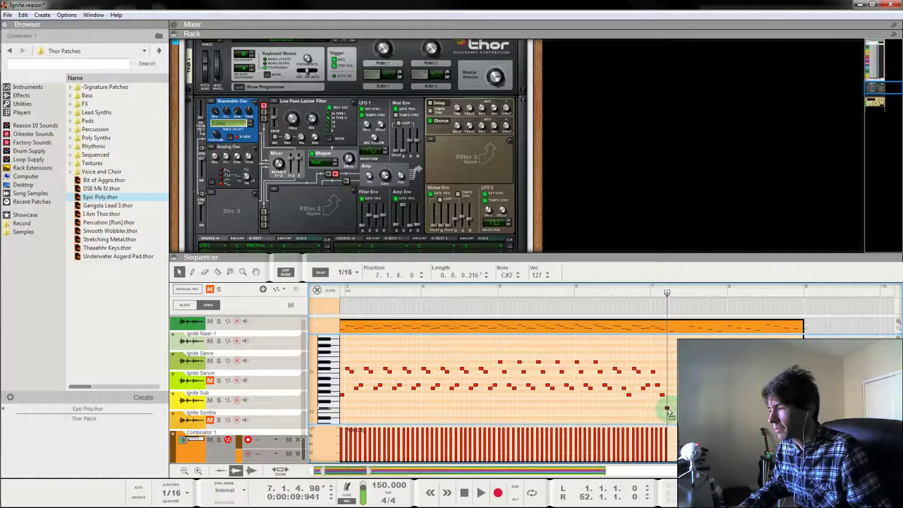
{"action": "left_click", "coordinate": [645, 292]}
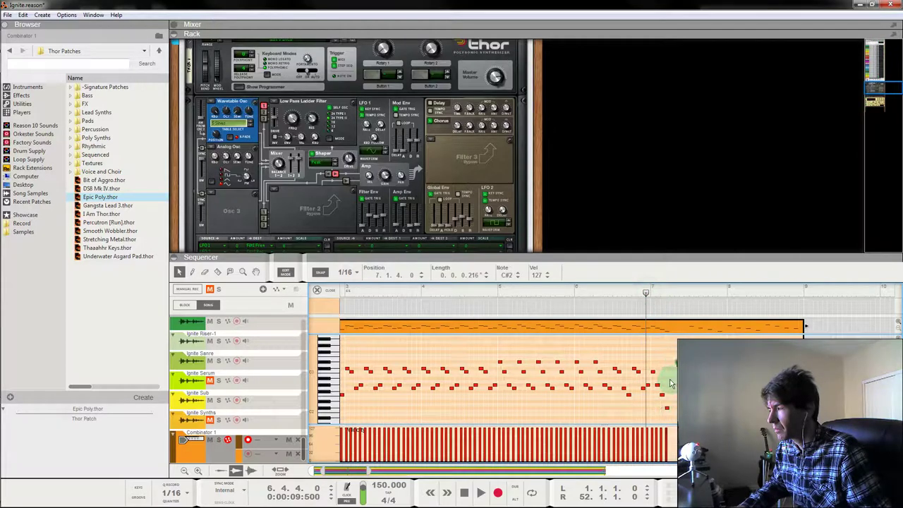
Duplicate bar 7's C3 group at 7.2.1.23, copy both groups to 7.3.1.23, and play through bar 7.
{"action": "left_click_drag", "start_coordinate": [673, 360], "coordinate": [653, 415]}
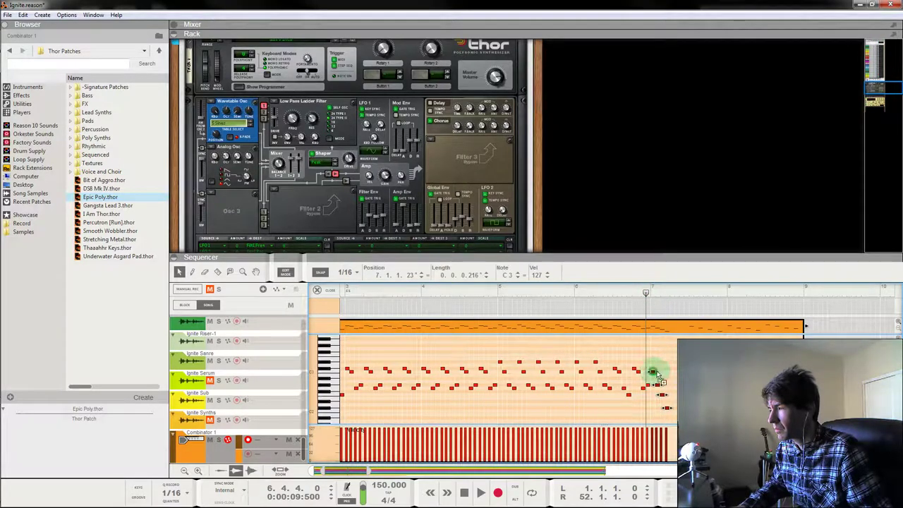
{"action": "left_click_drag", "start_coordinate": [654, 372], "coordinate": [667, 374]}
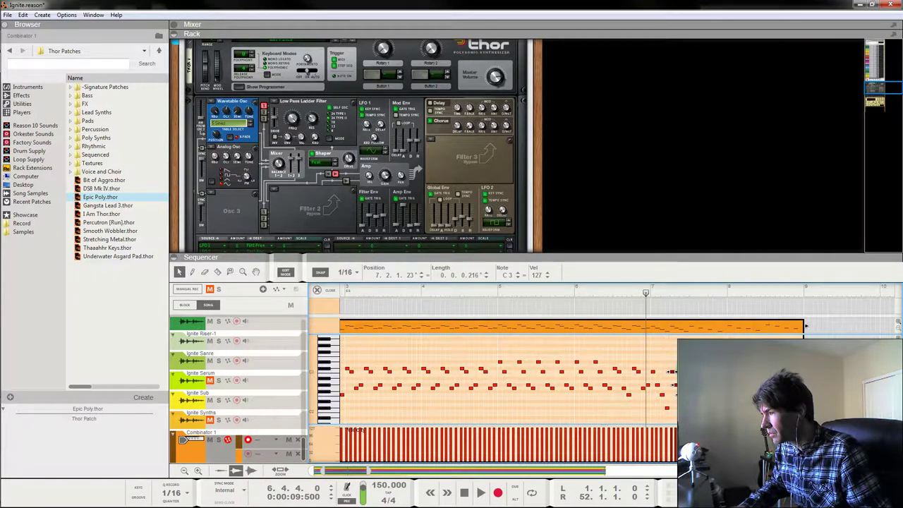
{"action": "key", "text": "Delete"}
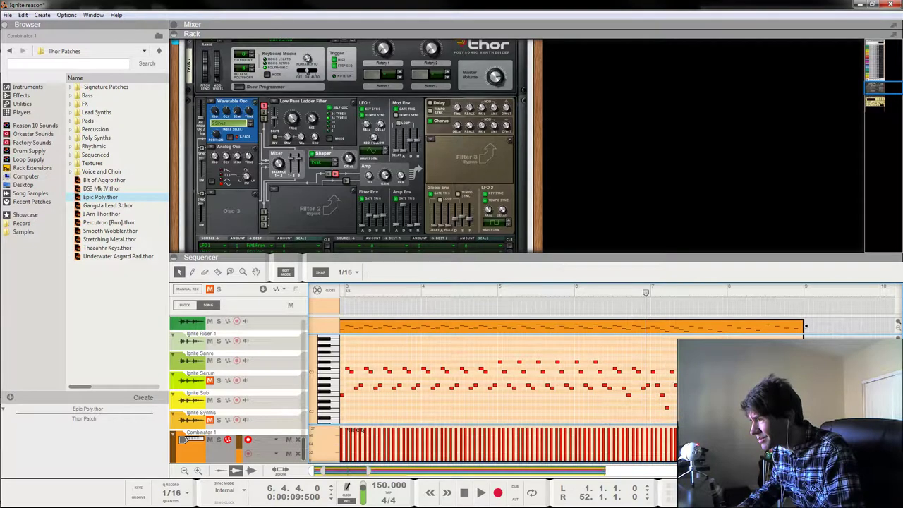
{"action": "left_click_drag", "start_coordinate": [694, 360], "coordinate": [654, 408]}
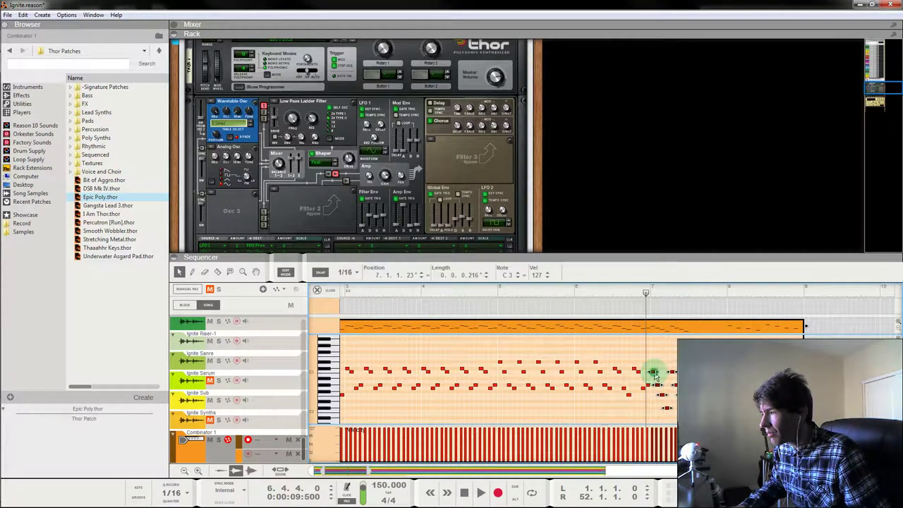
{"action": "left_click_drag", "start_coordinate": [655, 374], "coordinate": [683, 374]}
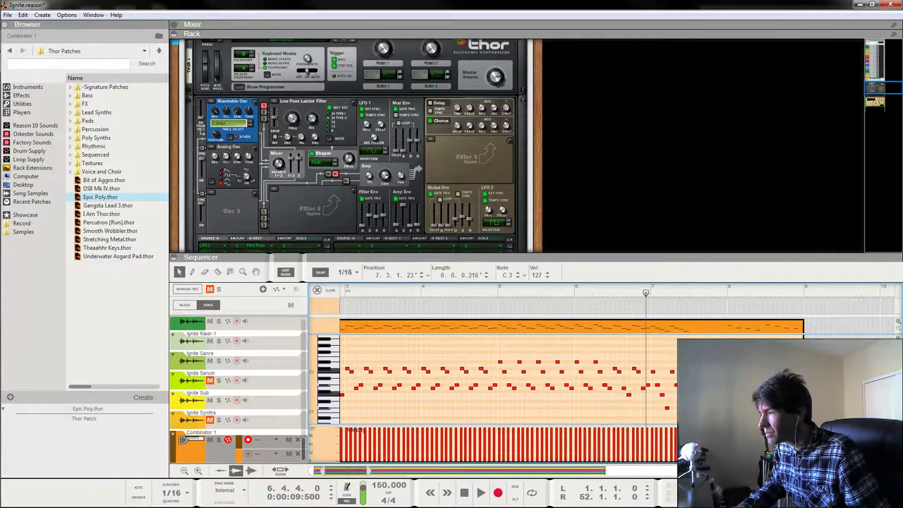
{"action": "key", "text": "space"}
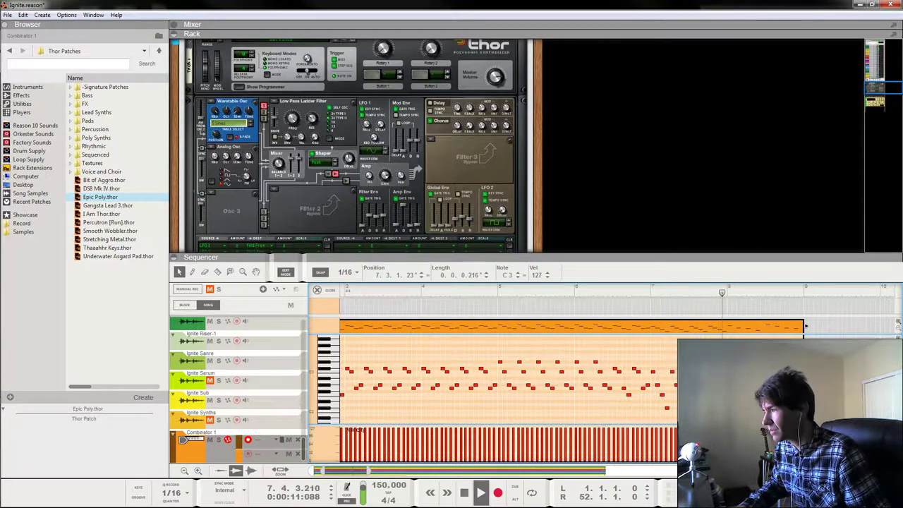
{"action": "key", "text": "space"}
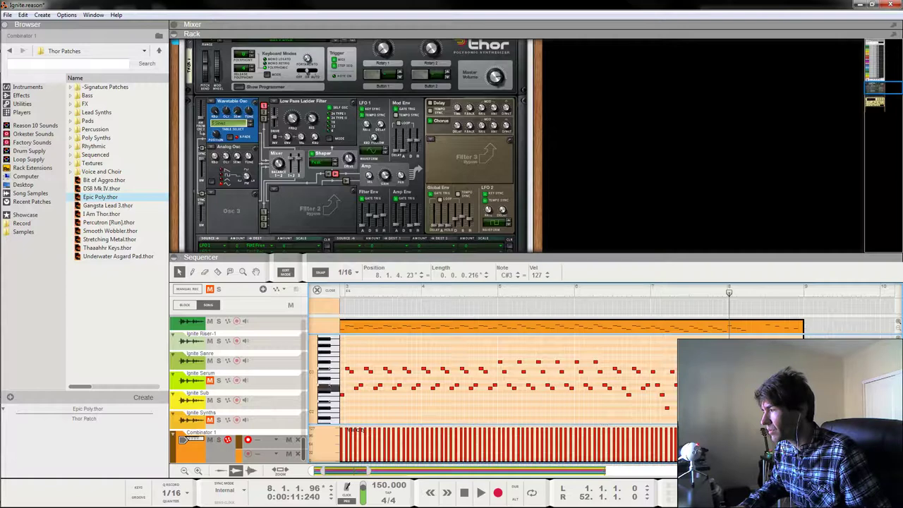
Continue the double-speed groups through bar 8, with C#3 at 8.2.1.23 and D#3 at 8.4.1.23, and replay the ending.
{"action": "key", "text": "space"}
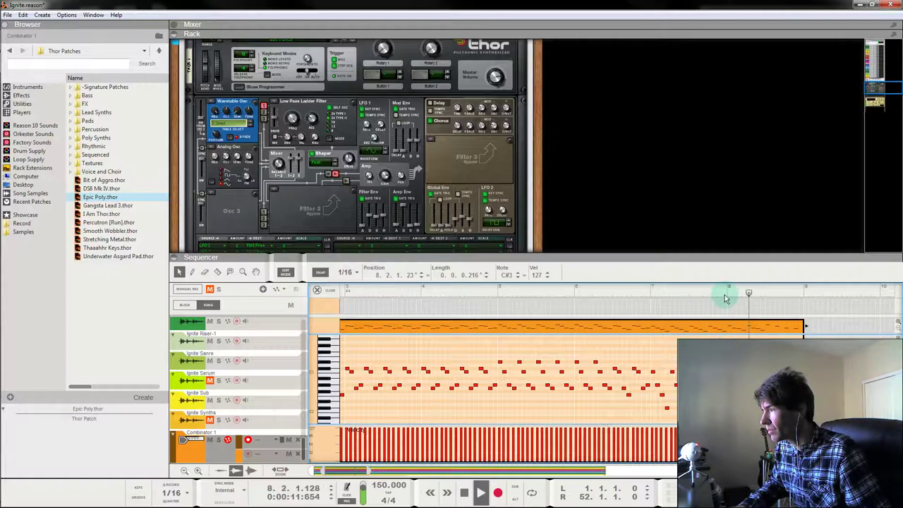
{"action": "left_click", "coordinate": [718, 290]}
{"action": "key", "text": "space"}
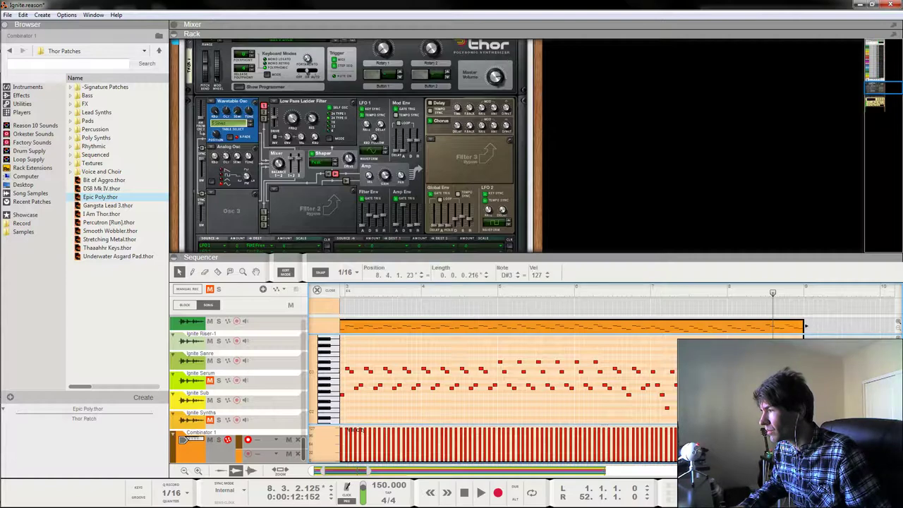
{"action": "key", "text": "space"}
{"action": "left_click_drag", "start_coordinate": [645, 289], "coordinate": [616, 291]}
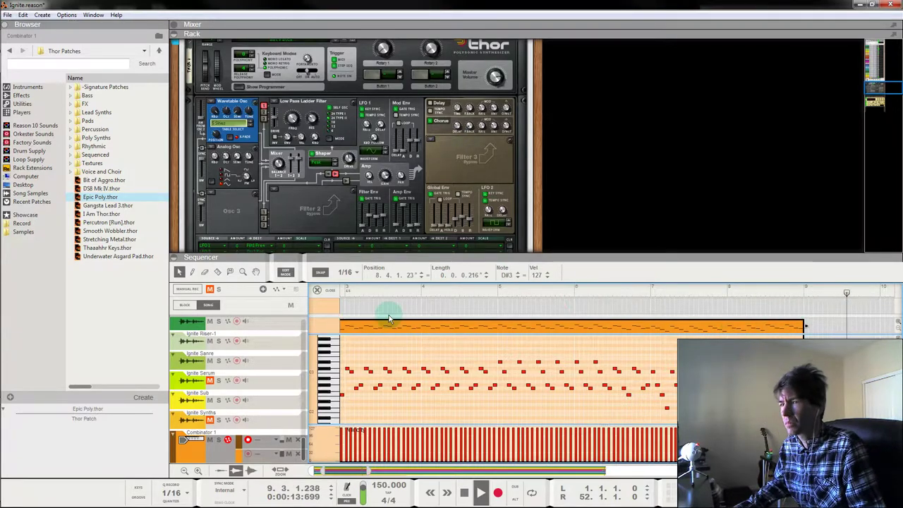
Close the note clip and duplicate the Combinator 1 track together with its devices.
{"action": "left_click", "coordinate": [317, 290]}
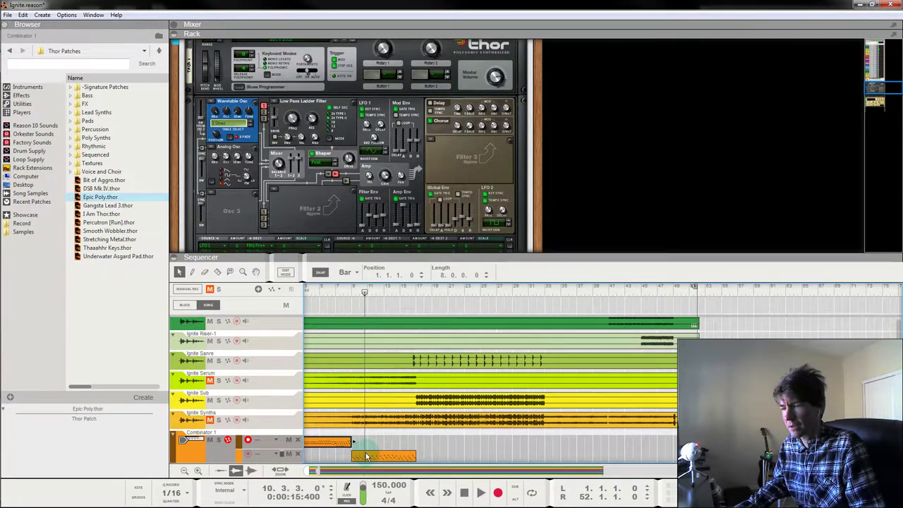
{"action": "right_click", "coordinate": [211, 450]}
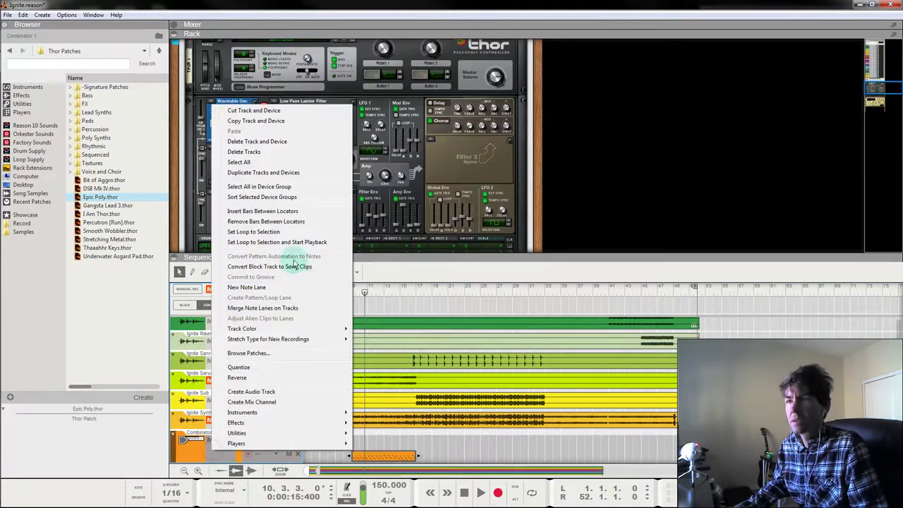
{"action": "left_click", "coordinate": [264, 173]}
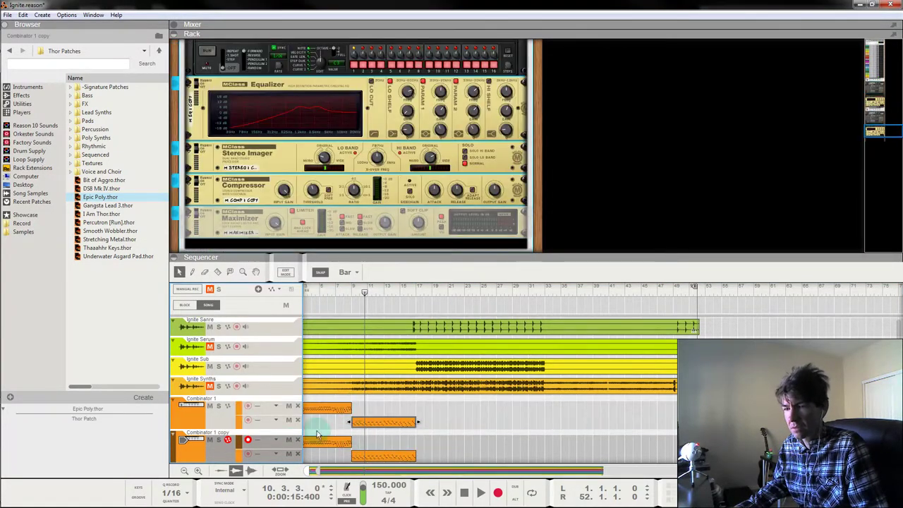
Delete the bar 9 clips on both Combinator tracks and move the duplicate track's remaining clip to bar 10.
{"action": "left_click", "coordinate": [342, 443]}
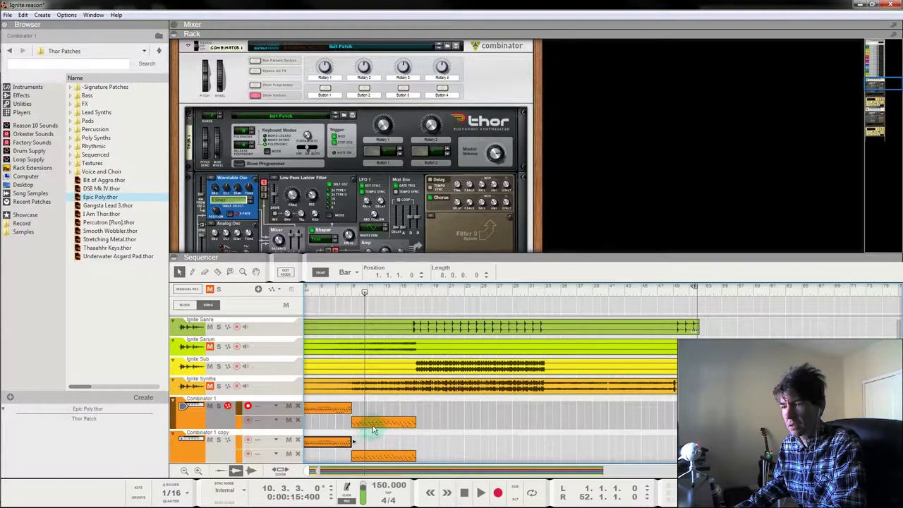
{"action": "left_click", "coordinate": [374, 427]}
{"action": "left_click", "coordinate": [375, 458], "text": "shift"}
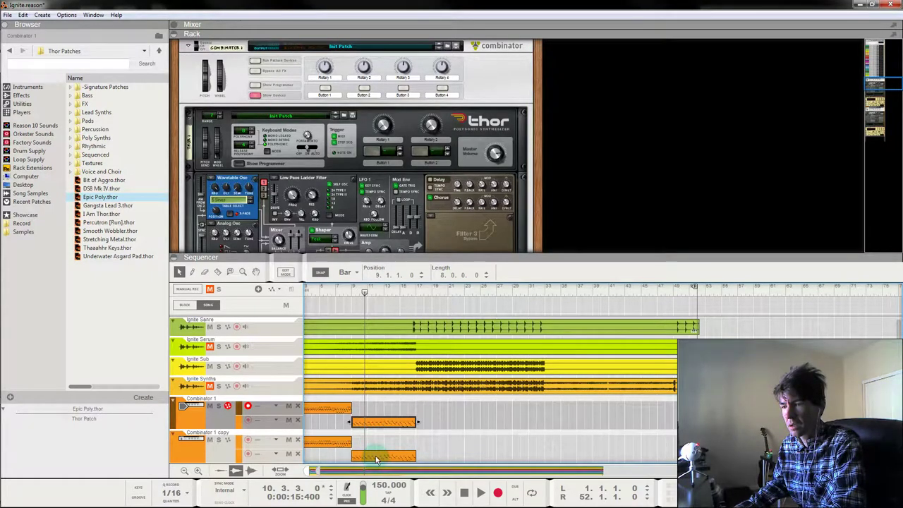
{"action": "key", "text": "Delete"}
{"action": "left_click_drag", "start_coordinate": [326, 445], "coordinate": [279, 447]}
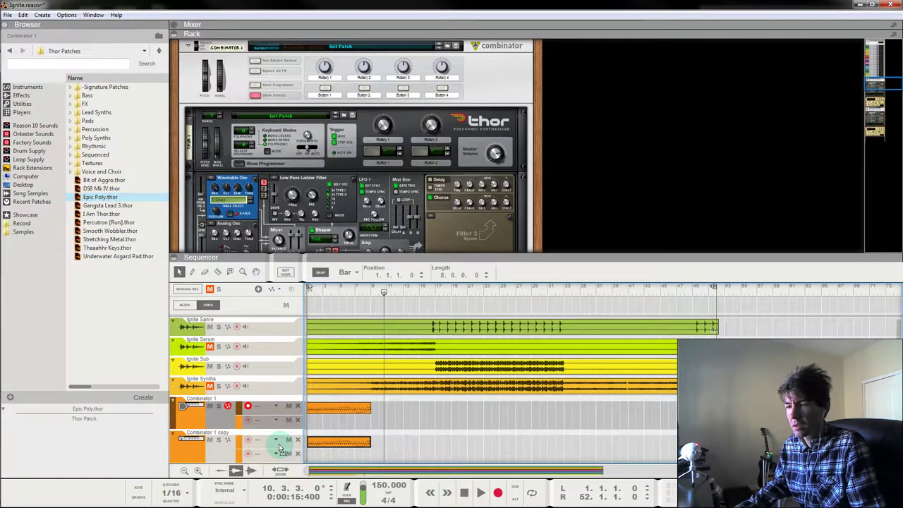
{"action": "left_click_drag", "start_coordinate": [346, 442], "coordinate": [421, 442]}
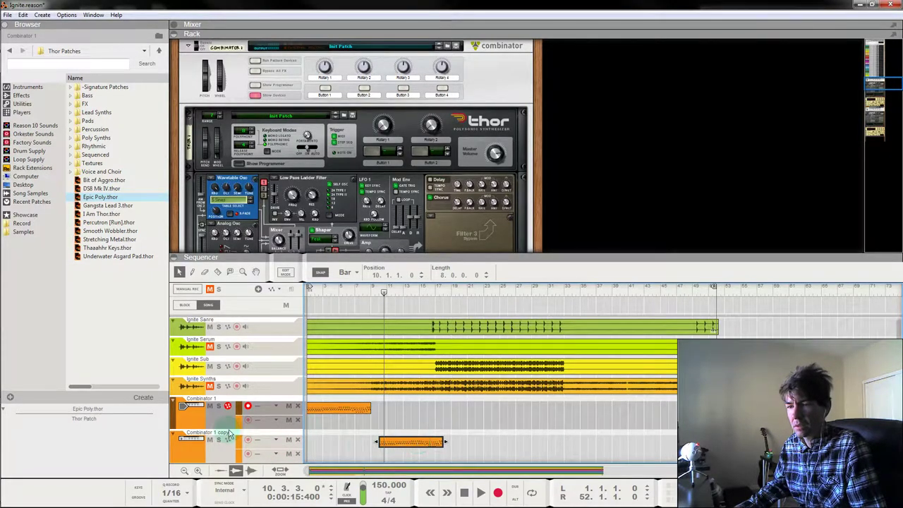
Set the High Width of Combinator 1's Stereo Imager to -33 while playing the song from the start.
{"action": "left_click", "coordinate": [216, 457]}
{"action": "left_click", "coordinate": [220, 424]}
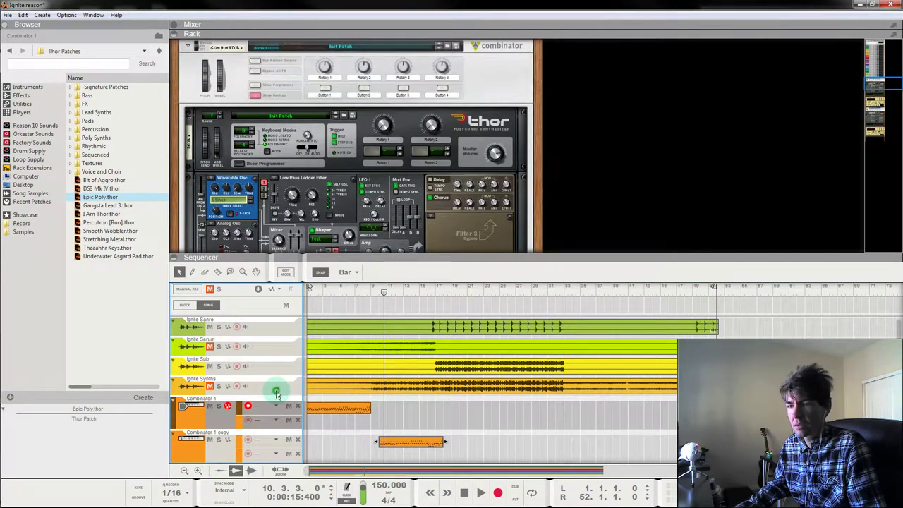
{"action": "left_click", "coordinate": [275, 391]}
{"action": "left_click", "coordinate": [211, 428]}
{"action": "left_click_drag", "start_coordinate": [343, 286], "coordinate": [220, 286]}
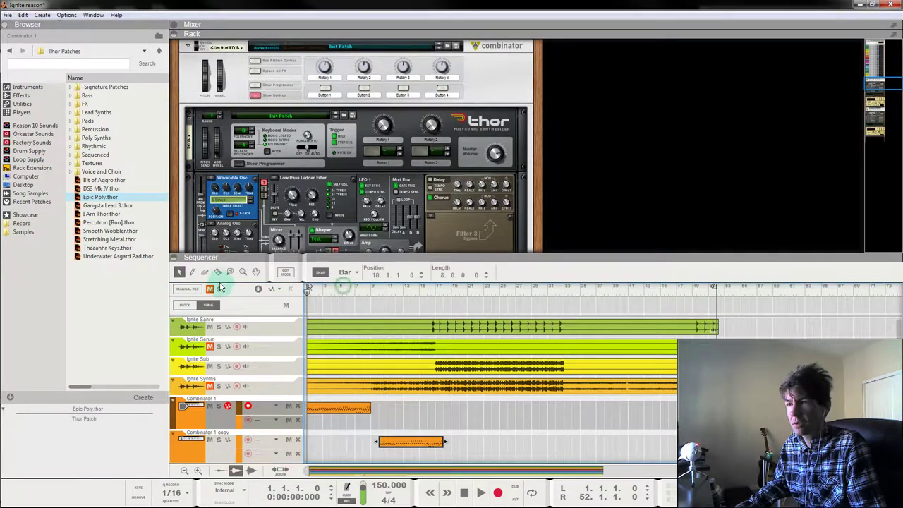
{"action": "key", "text": "space"}
{"action": "left_click", "coordinate": [222, 412]}
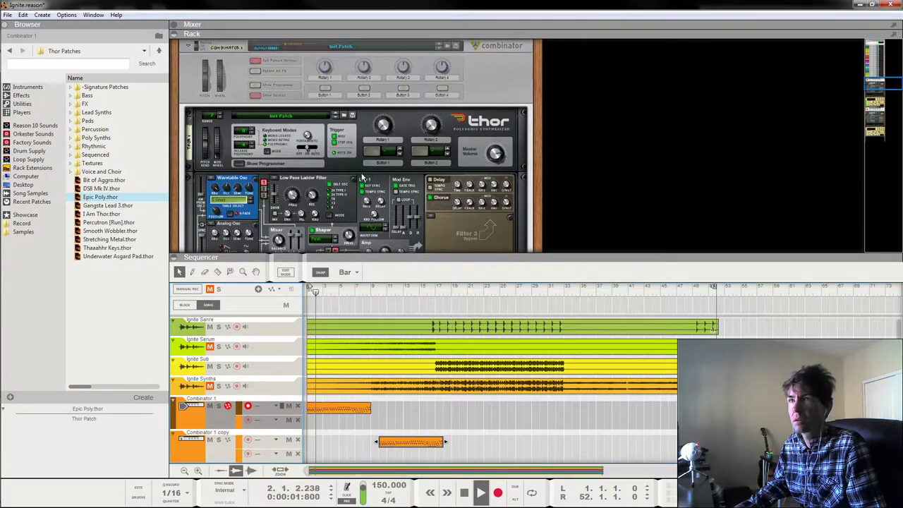
{"action": "scroll", "coordinate": [381, 179], "scroll_direction": "down", "scroll_amount": 3}
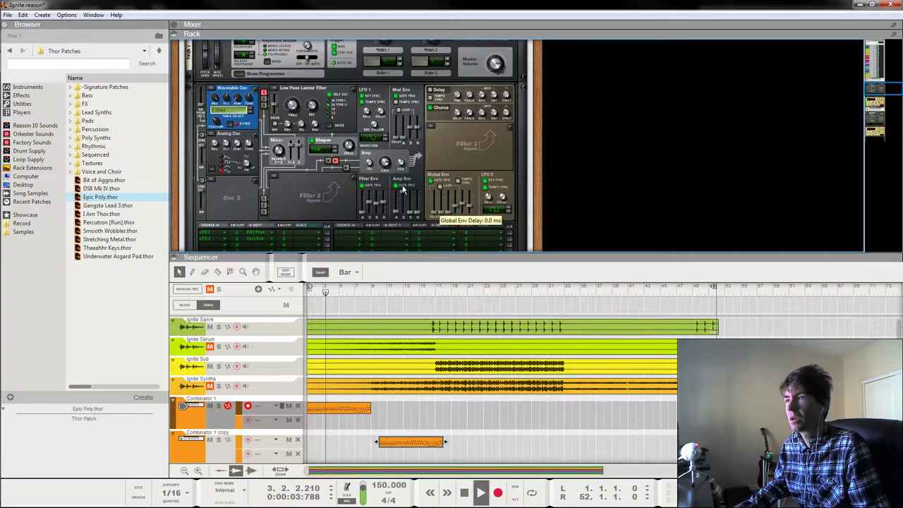
{"action": "scroll", "coordinate": [448, 212], "scroll_direction": "down", "scroll_amount": 10}
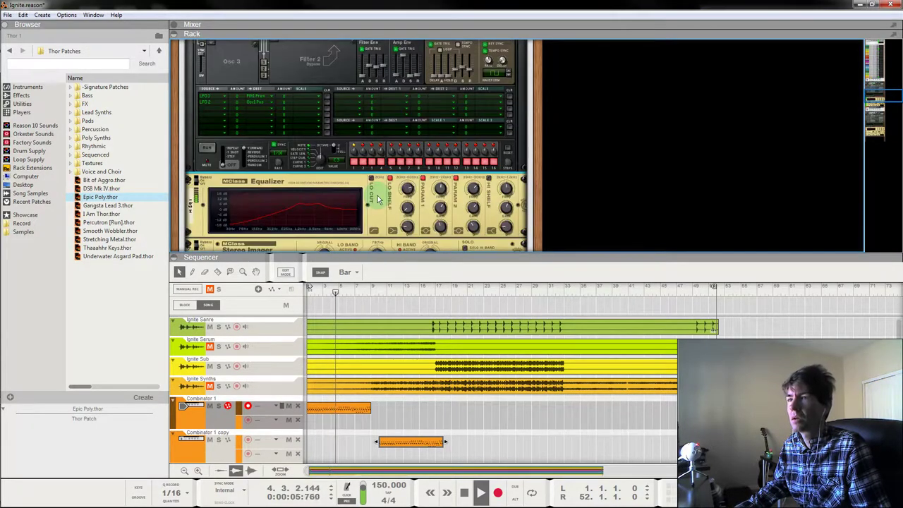
{"action": "left_click_drag", "start_coordinate": [427, 152], "coordinate": [426, 177]}
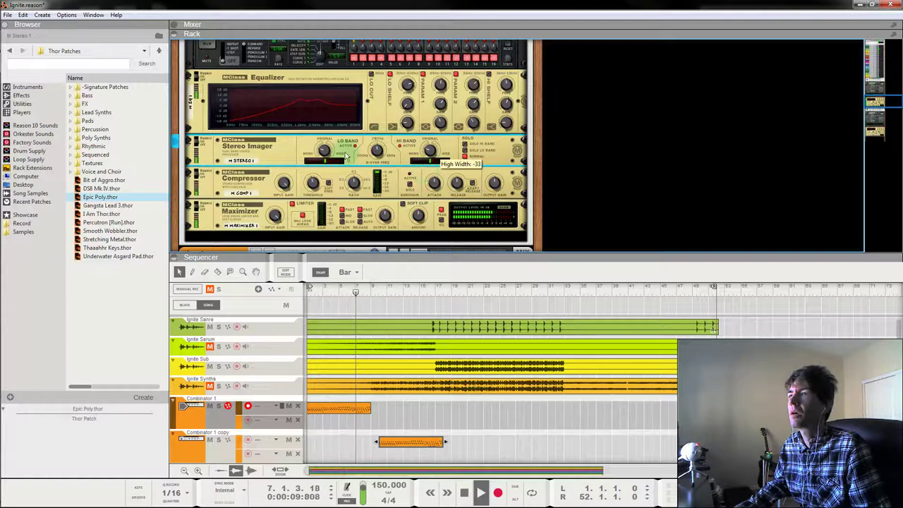
Set the Low Width of Combinator 1's Stereo Imager to 38 and save the song.
{"action": "left_click_drag", "start_coordinate": [324, 150], "coordinate": [334, 129]}
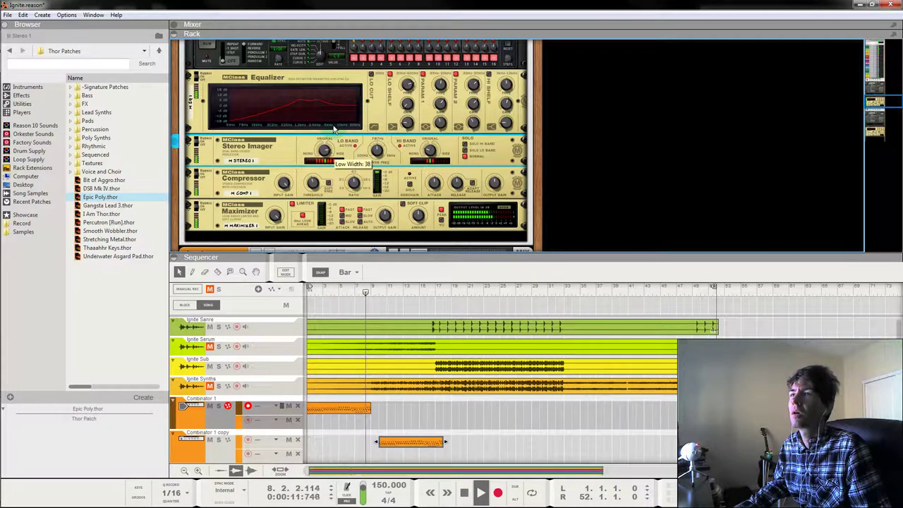
{"action": "left_click", "coordinate": [578, 197]}
{"action": "key", "text": "ctrl+s"}
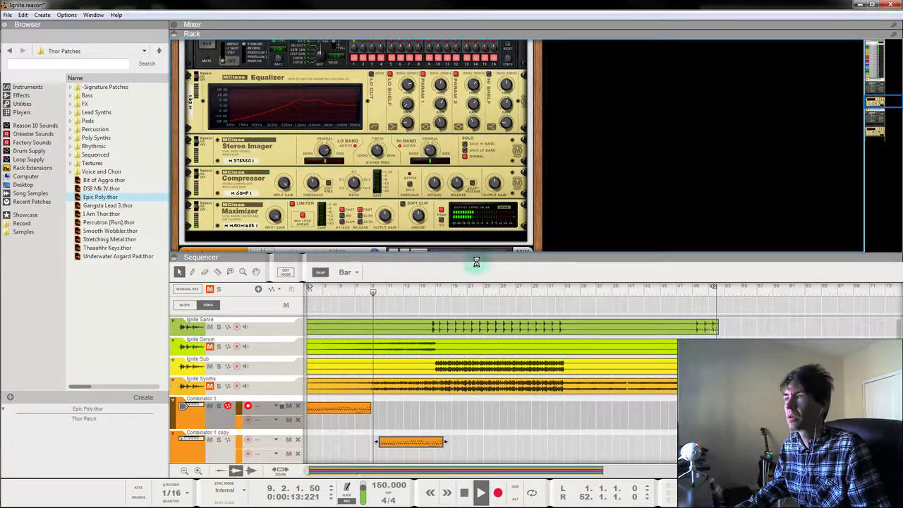
Move the Combinator 1 copy track's clip to position 1.1.1.0 and stop playback.
{"action": "left_click", "coordinate": [310, 291]}
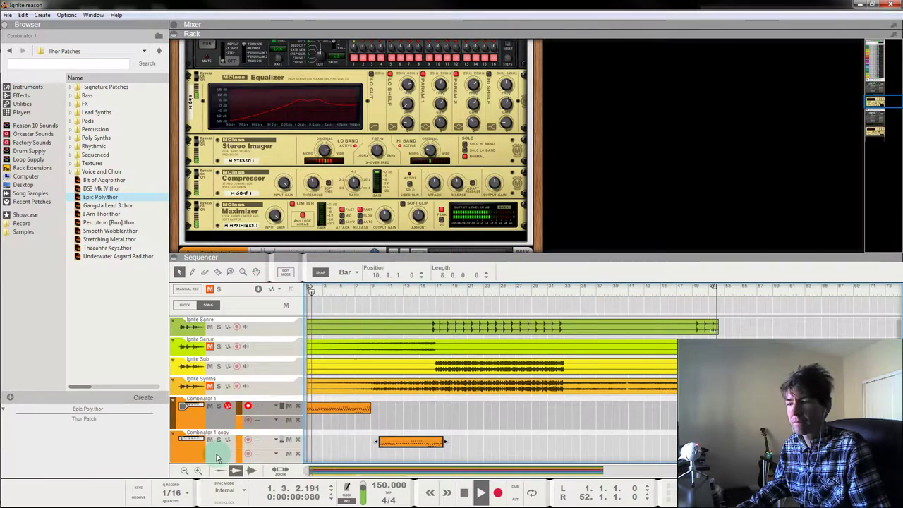
{"action": "left_click", "coordinate": [217, 457]}
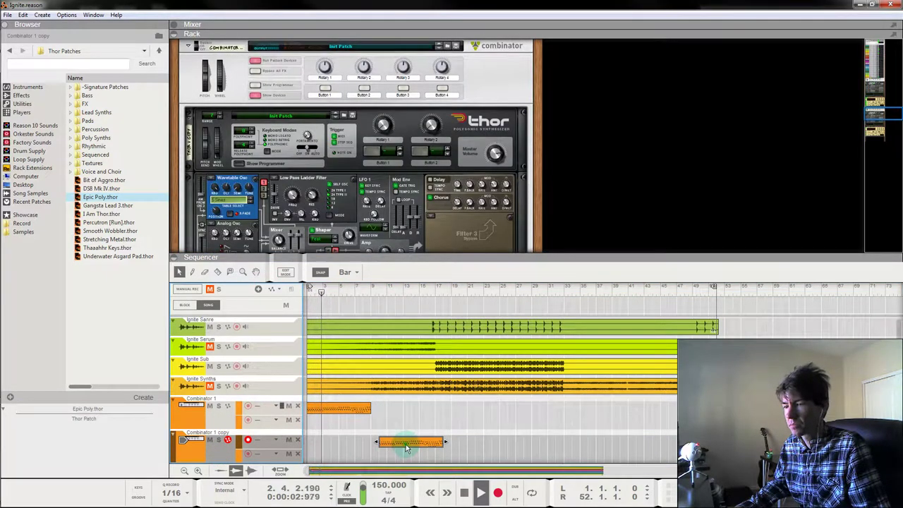
{"action": "left_click_drag", "start_coordinate": [406, 448], "coordinate": [335, 444]}
{"action": "key", "text": "space"}
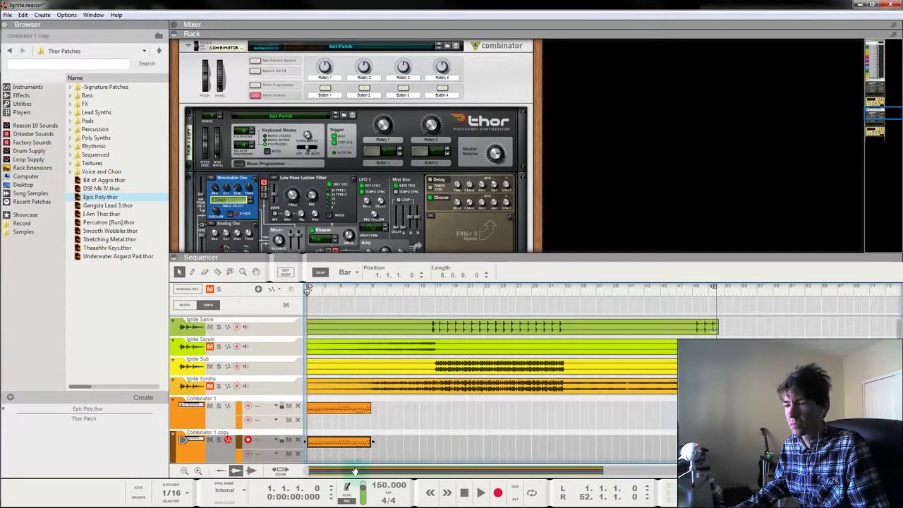
Open the Combinator 1 copy clip for note editing, solo its track and play it.
{"action": "double_click", "coordinate": [332, 442]}
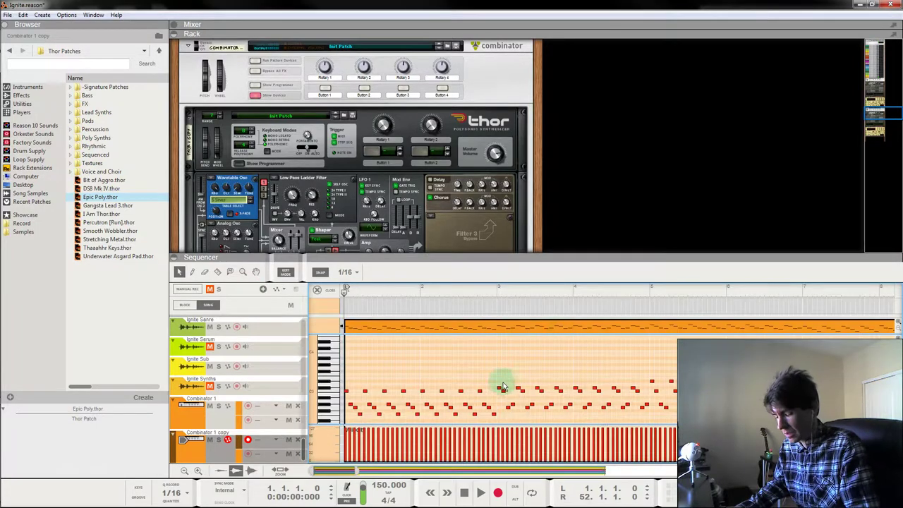
{"action": "key", "text": "F7"}
{"action": "key", "text": "F6"}
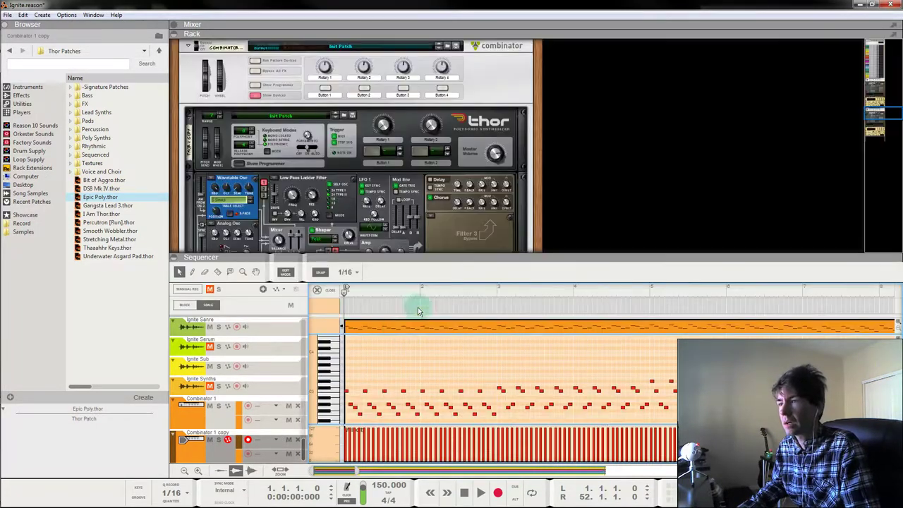
{"action": "left_click", "coordinate": [219, 440]}
{"action": "key", "text": "space"}
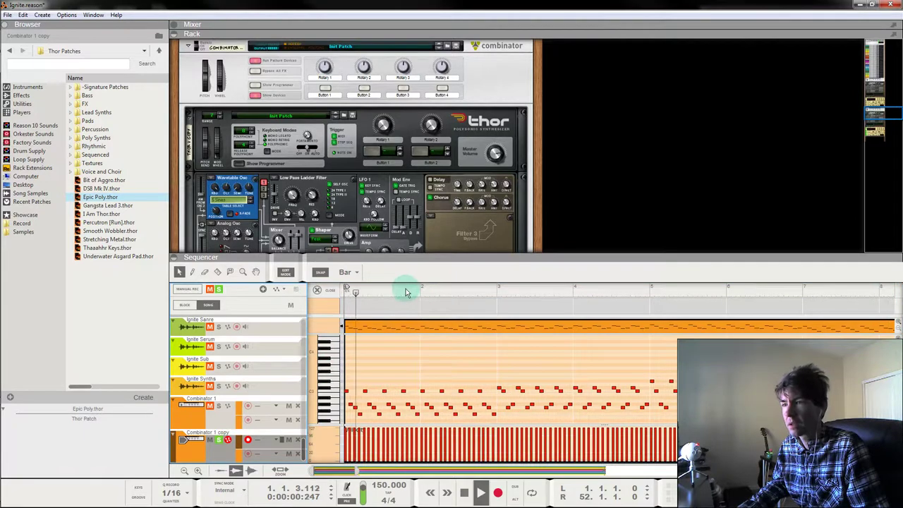
In the duplicate's Thor, set LFO 2 Rate to 1/8T and the Mod 2 destination amount to -28 while replaying the opening.
{"action": "left_click_drag", "start_coordinate": [392, 289], "coordinate": [288, 278]}
{"action": "scroll", "coordinate": [454, 168], "scroll_direction": "down", "scroll_amount": 3}
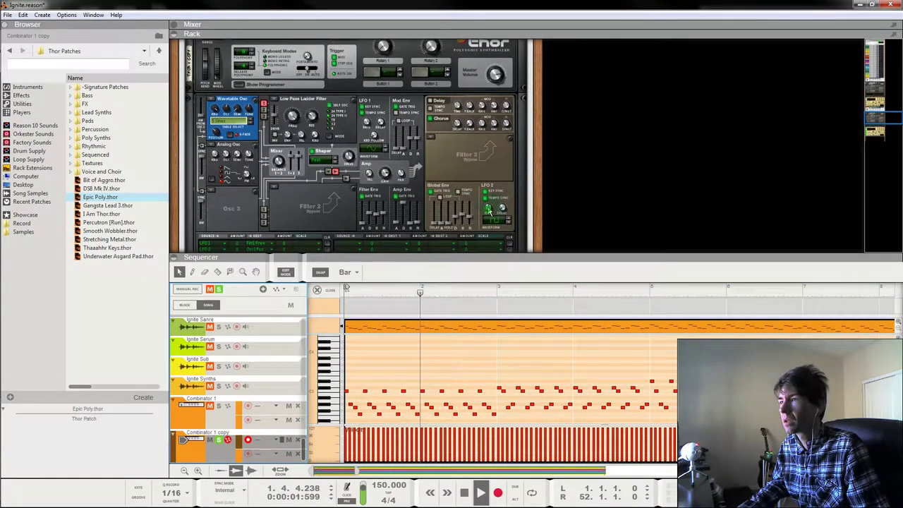
{"action": "left_click_drag", "start_coordinate": [490, 207], "coordinate": [489, 205]}
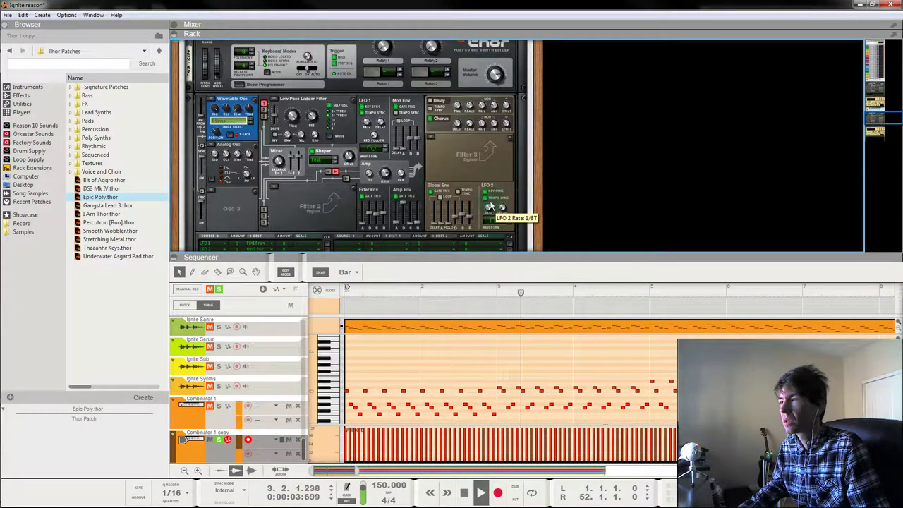
{"action": "scroll", "coordinate": [291, 186], "scroll_direction": "down", "scroll_amount": 2}
{"action": "left_click_drag", "start_coordinate": [240, 201], "coordinate": [242, 204]}
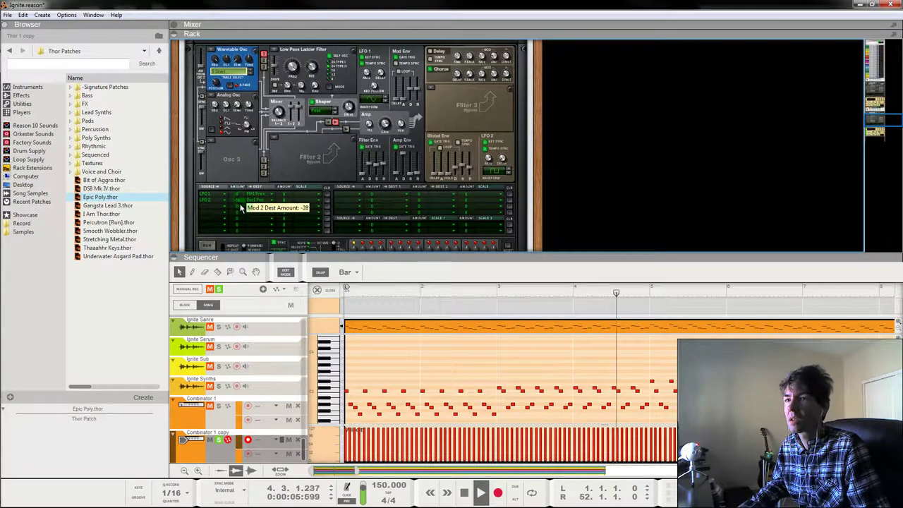
{"action": "left_click", "coordinate": [402, 290]}
{"action": "left_click", "coordinate": [361, 289]}
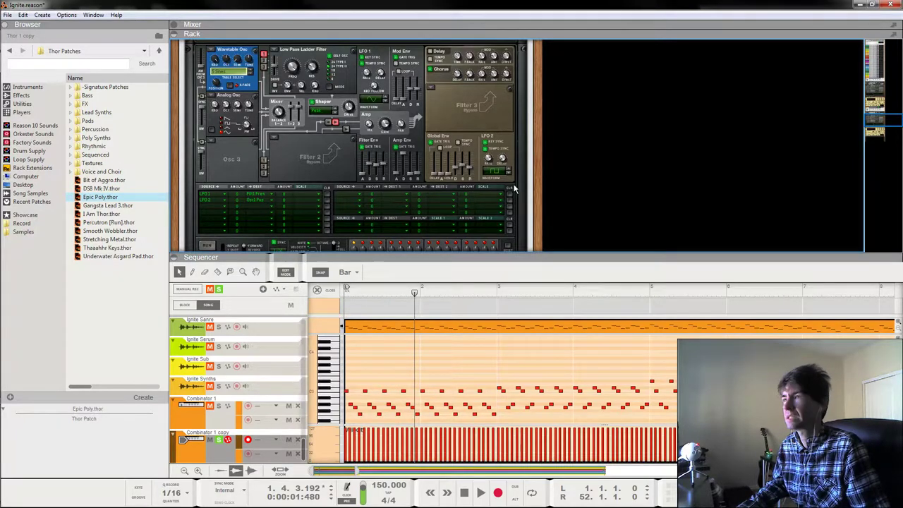
Enlarge the sequencer, replay the opening, and align the duplicate clip's first note group at 1.1.1.0 as a chord.
{"action": "scroll", "coordinate": [433, 250], "scroll_direction": "up", "scroll_amount": 1}
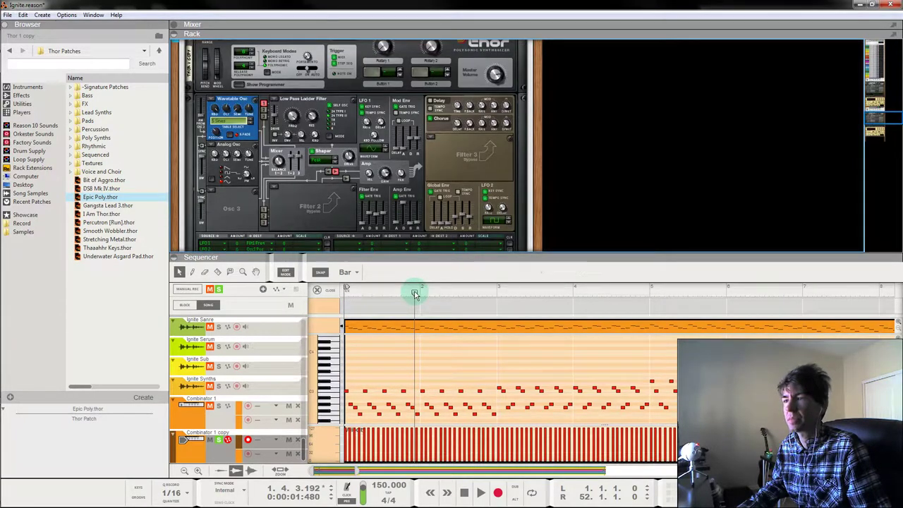
{"action": "left_click_drag", "start_coordinate": [412, 290], "coordinate": [262, 304]}
{"action": "key", "text": "F7"}
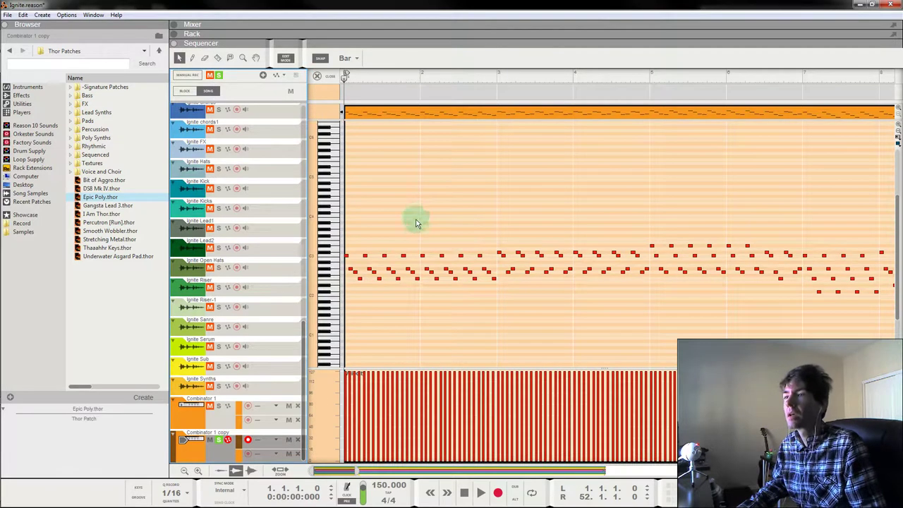
{"action": "key", "text": "space"}
{"action": "key", "text": "space"}
{"action": "left_click", "coordinate": [353, 272]}
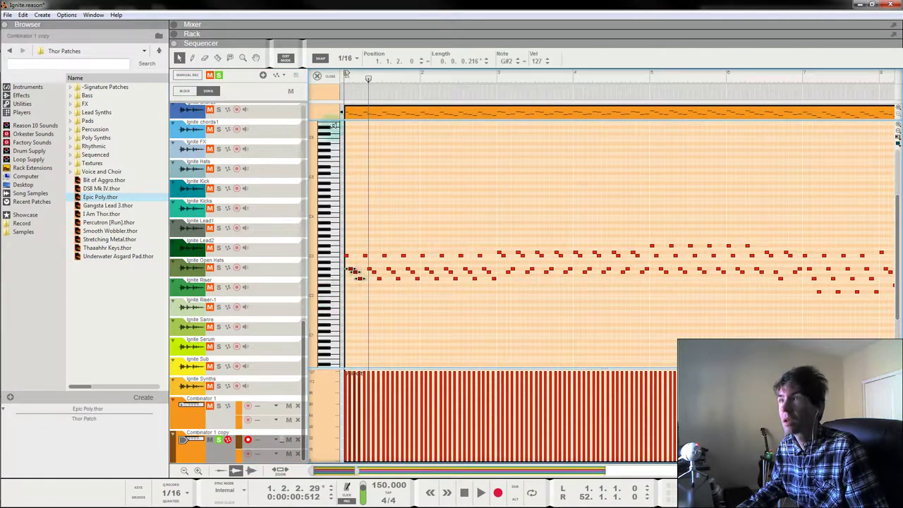
{"action": "left_click", "coordinate": [397, 62]}
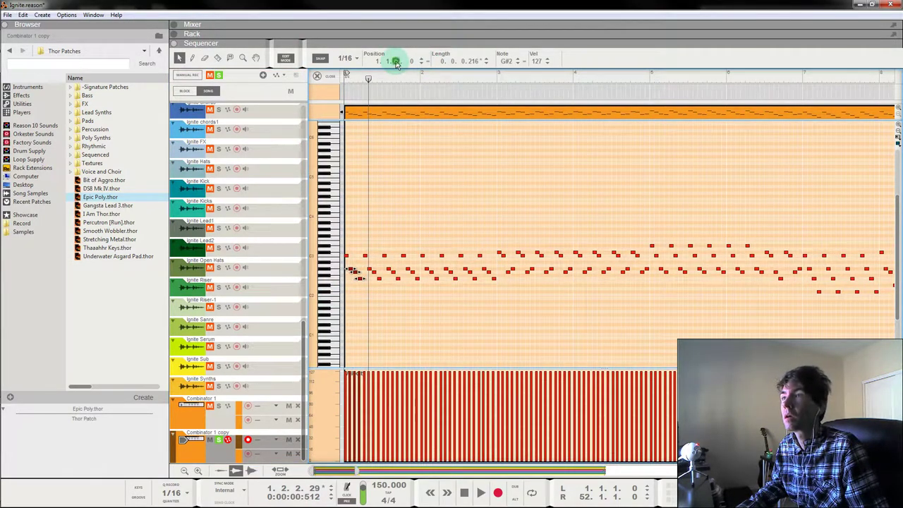
{"action": "left_click", "coordinate": [424, 62]}
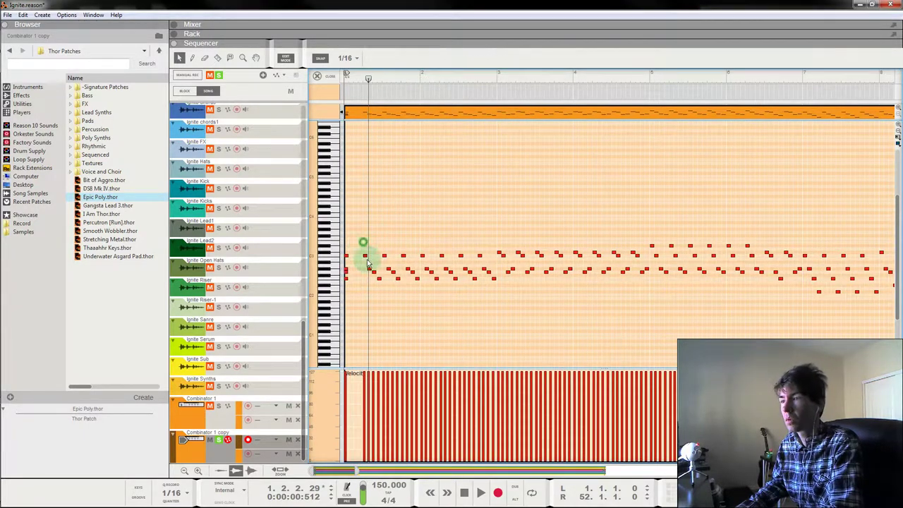
Delete the remaining arpeggio notes in bars 1 and 2, lengthen the opening chord to 2.0.0.0 and play it.
{"action": "left_click_drag", "start_coordinate": [363, 242], "coordinate": [492, 299]}
{"action": "key", "text": "Delete"}
{"action": "left_click", "coordinate": [347, 272]}
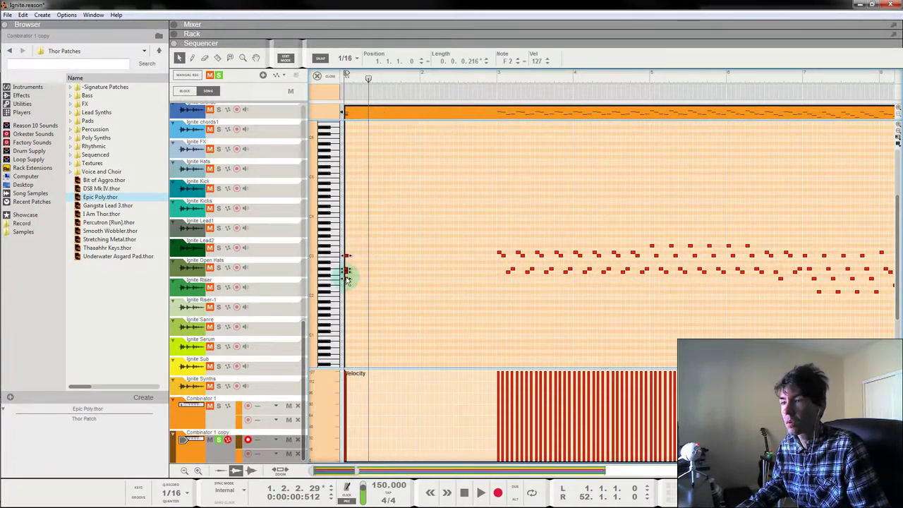
{"action": "left_click_drag", "start_coordinate": [348, 271], "coordinate": [498, 271]}
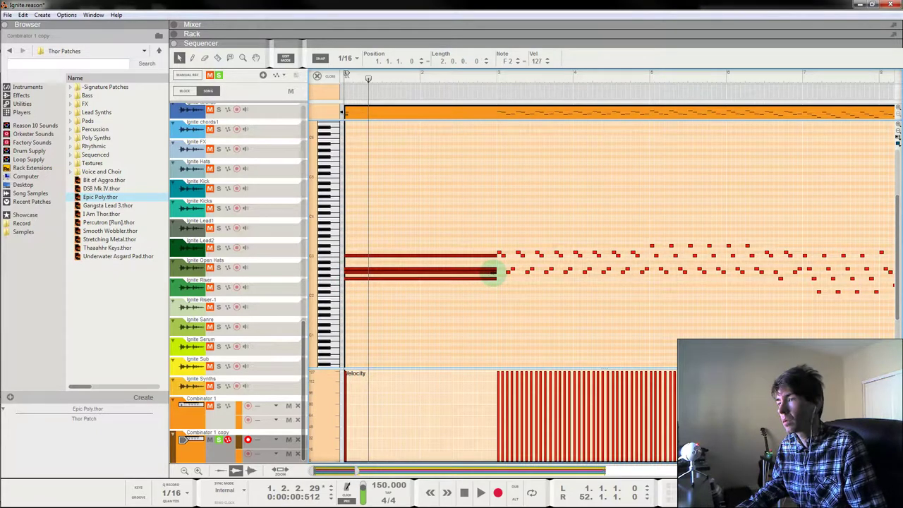
{"action": "key", "text": "space"}
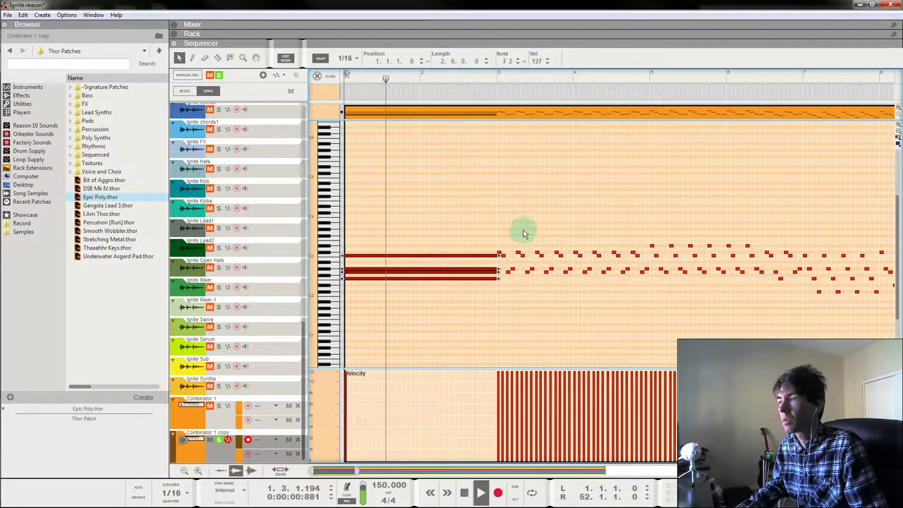
Shorten the opening chord to a length of 1.1.3.216 and replay it from the start.
{"action": "left_click", "coordinate": [527, 233]}
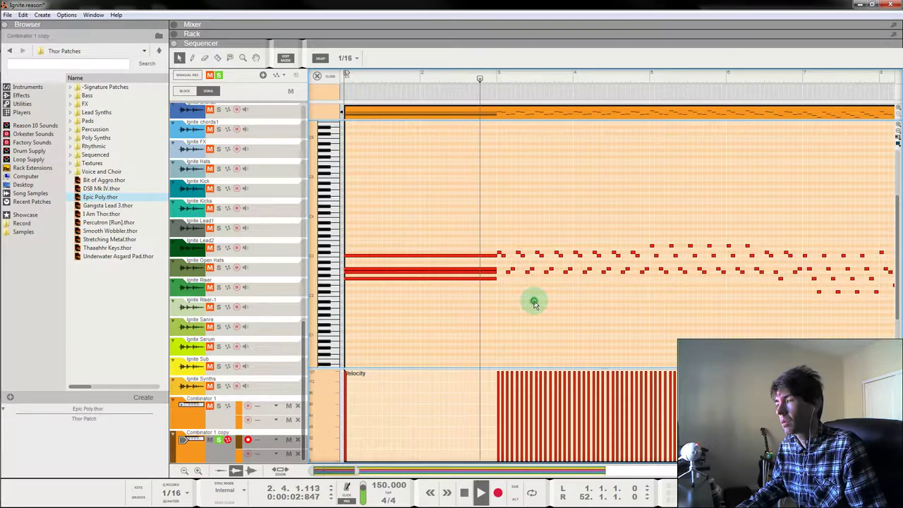
{"action": "left_click_drag", "start_coordinate": [475, 235], "coordinate": [455, 283]}
{"action": "left_click", "coordinate": [350, 72]}
{"action": "key", "text": "space"}
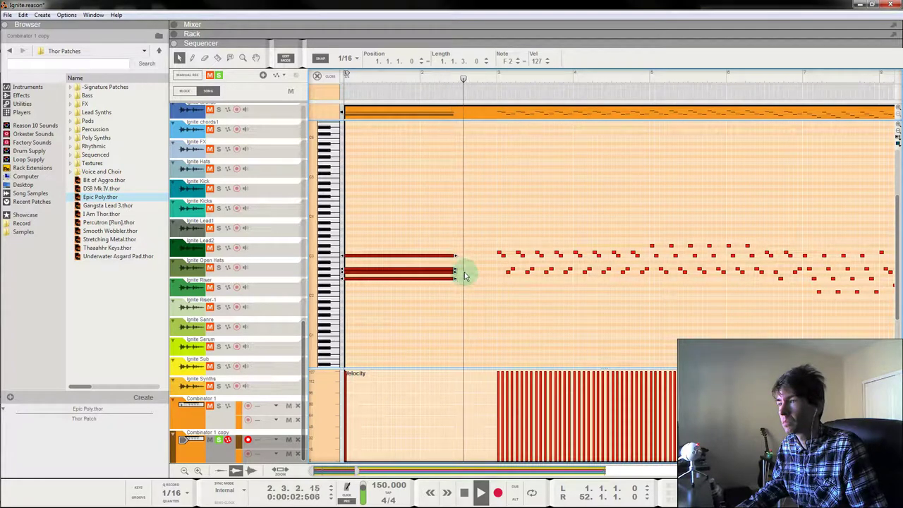
{"action": "mouse_move", "coordinate": [458, 257]}
{"action": "left_mouse_down"}
{"action": "mouse_move", "coordinate": [468, 255]}
{"action": "mouse_move", "coordinate": [460, 258]}
{"action": "left_mouse_up"}
Copy the opening chord to 2.3.3.0, shorten the copy to 0.0.2.216 and play the section.
{"action": "left_click_drag", "start_coordinate": [361, 259], "coordinate": [483, 259]}
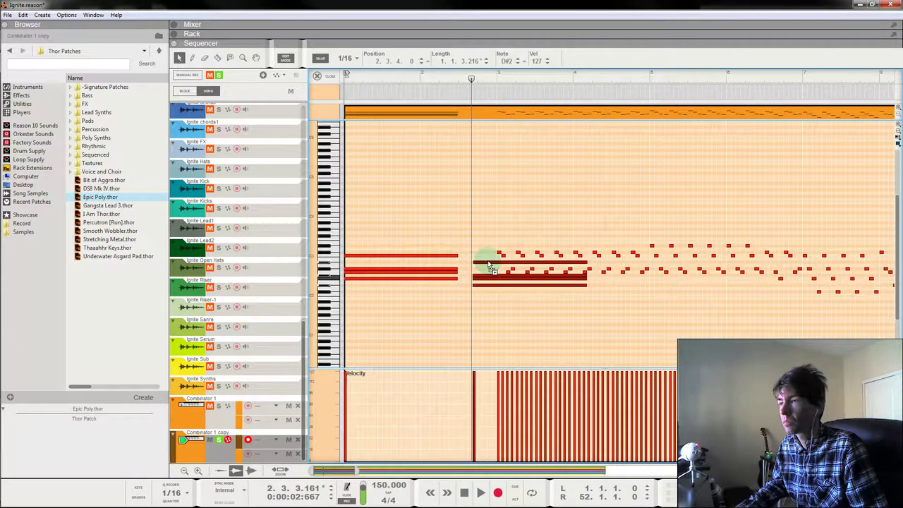
{"action": "left_click_drag", "start_coordinate": [586, 254], "coordinate": [484, 255]}
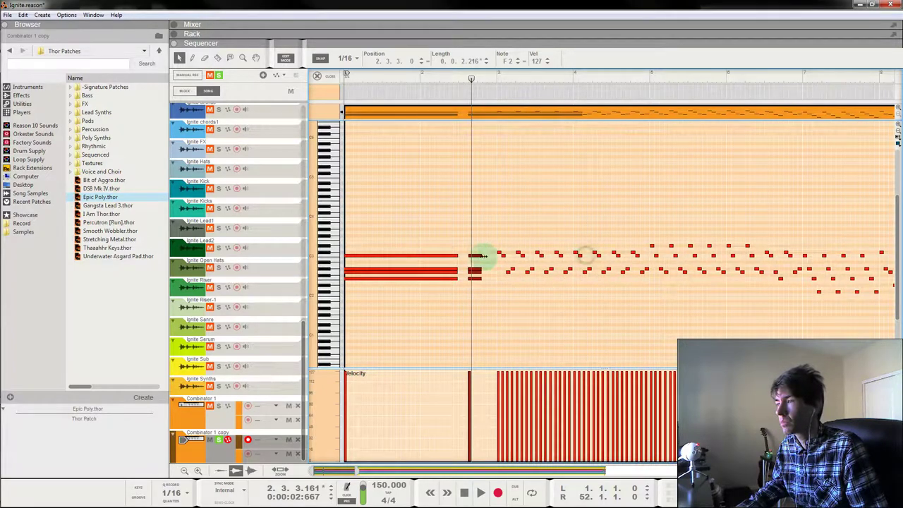
{"action": "key", "text": "space"}
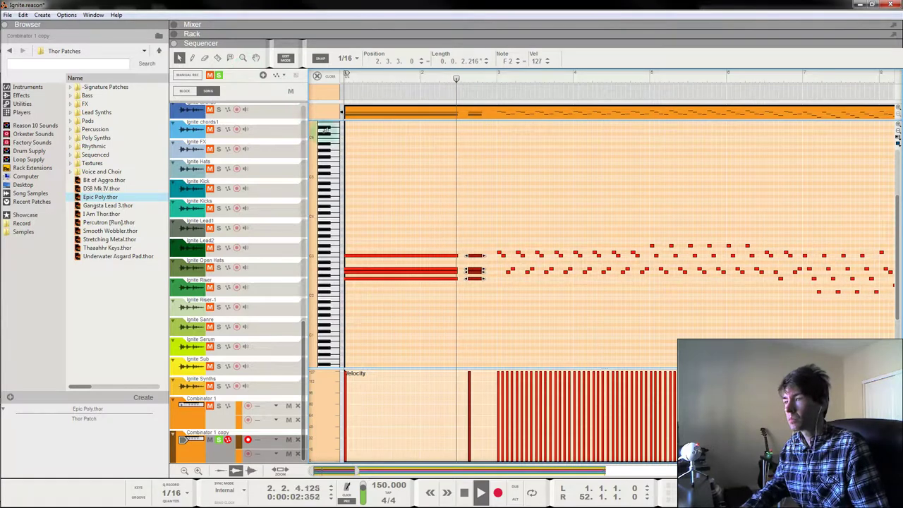
{"action": "key", "text": "space"}
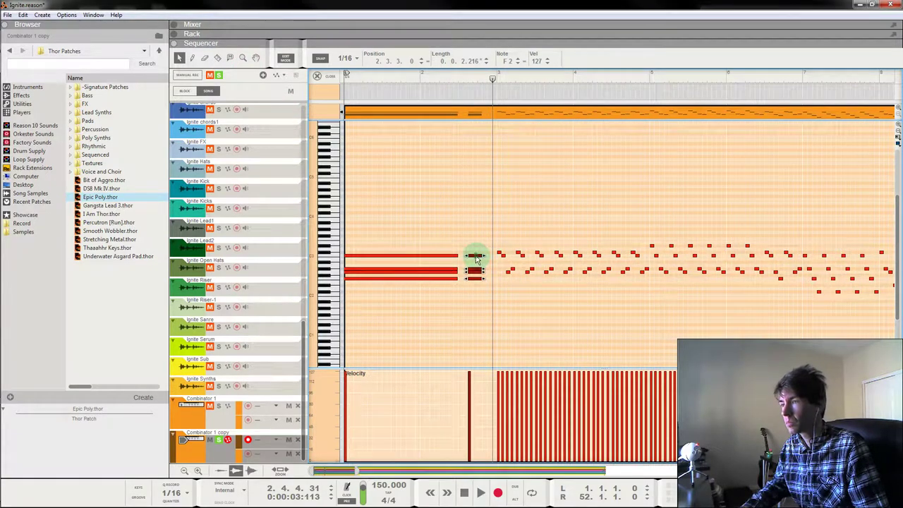
Move the short chord to 2.4.2.0 and replay the clip from the start.
{"action": "left_click_drag", "start_coordinate": [476, 258], "coordinate": [492, 259]}
{"action": "left_click", "coordinate": [349, 74]}
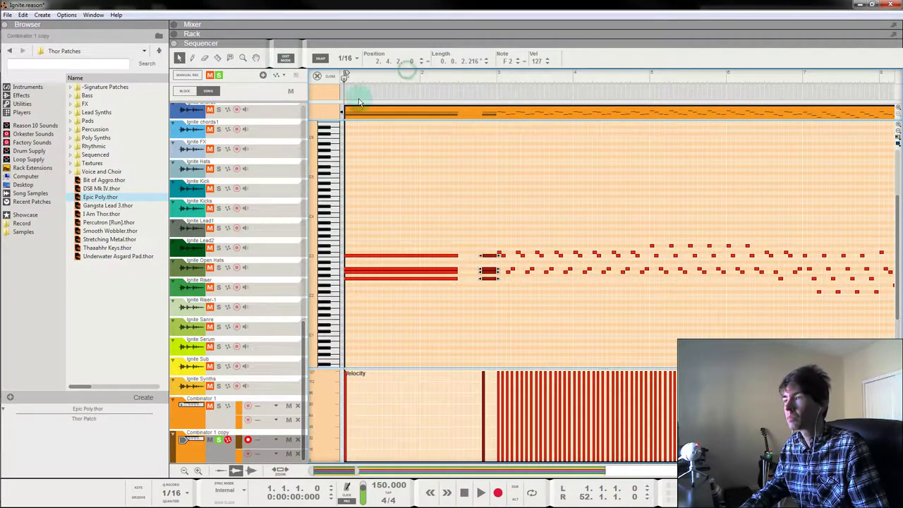
{"action": "key", "text": "space"}
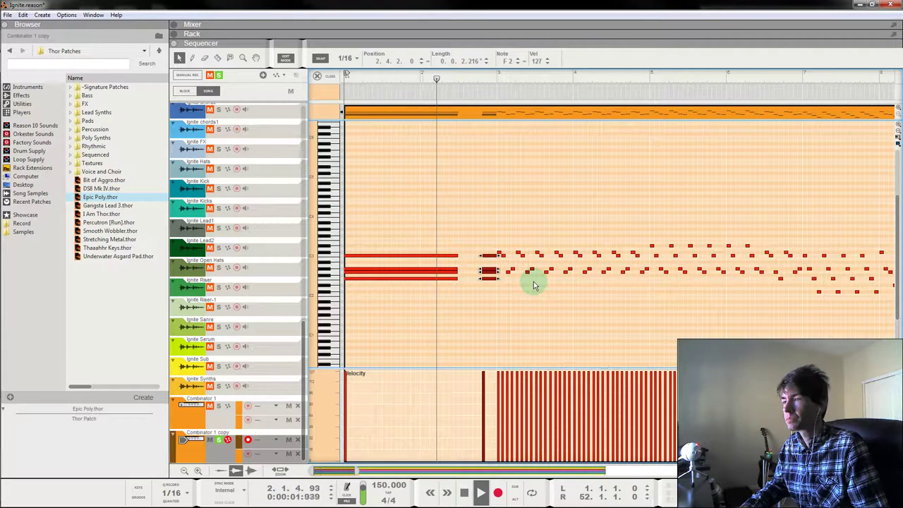
{"action": "key", "text": "space"}
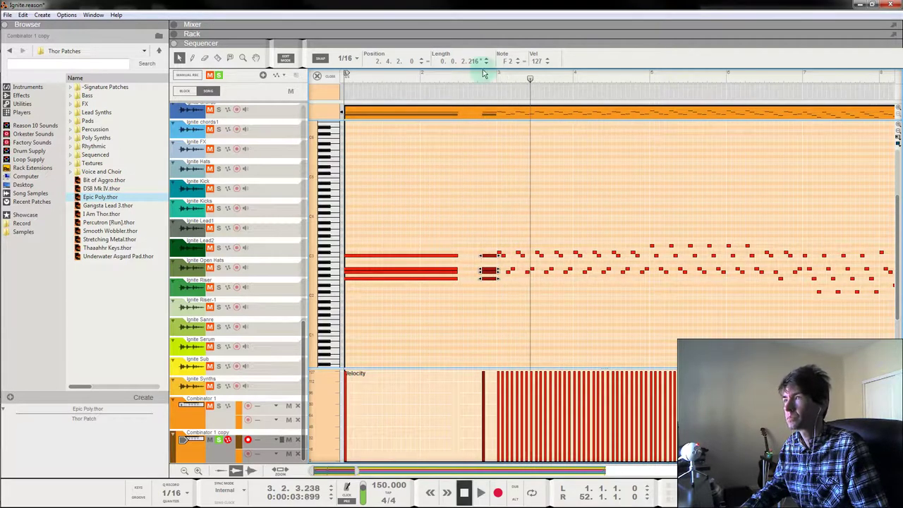
Delete the notes after bar 3's first group up to bar 5, and align that group as a chord at 3.1.1.0.
{"action": "left_click_drag", "start_coordinate": [647, 281], "coordinate": [503, 286]}
{"action": "key", "text": "Delete"}
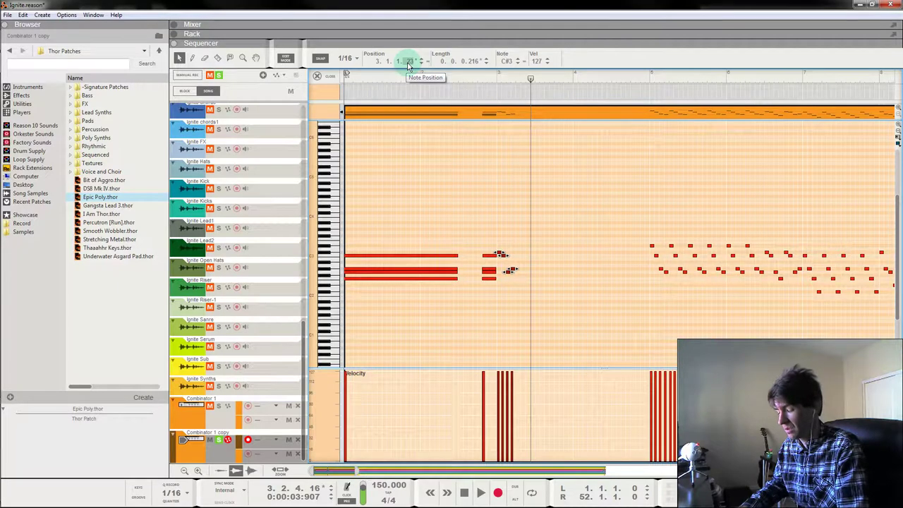
{"action": "double_click", "coordinate": [408, 67]}
{"action": "type", "text": "0"}
{"action": "key", "text": "Return"}
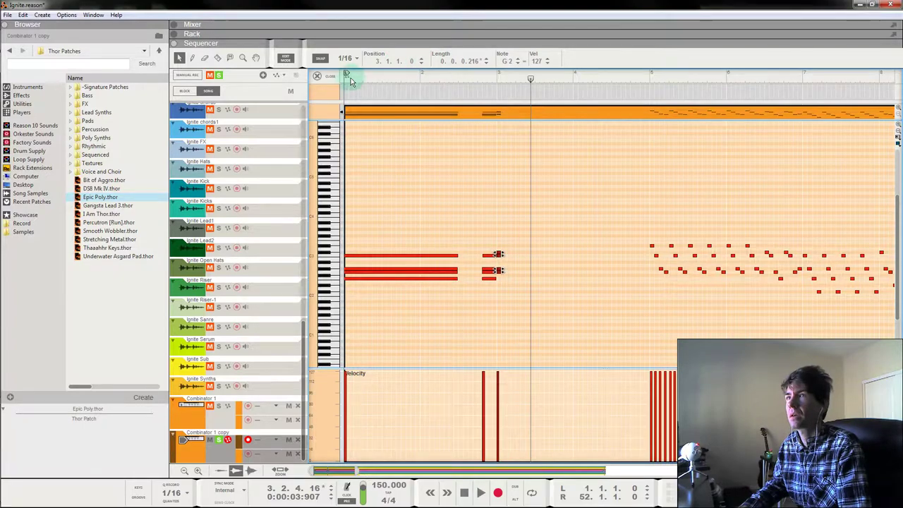
Open Combinator 1's note clip and set the tick offset of the C3 notes in bars 1 and 2 to 0.
{"action": "left_click", "coordinate": [328, 76]}
{"action": "double_click", "coordinate": [357, 408]}
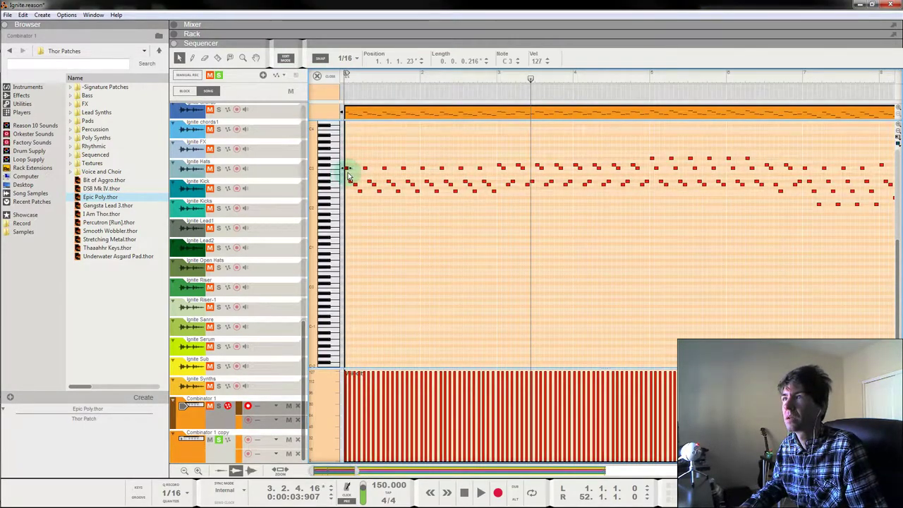
{"action": "left_click_drag", "start_coordinate": [486, 160], "coordinate": [344, 174]}
{"action": "double_click", "coordinate": [409, 61]}
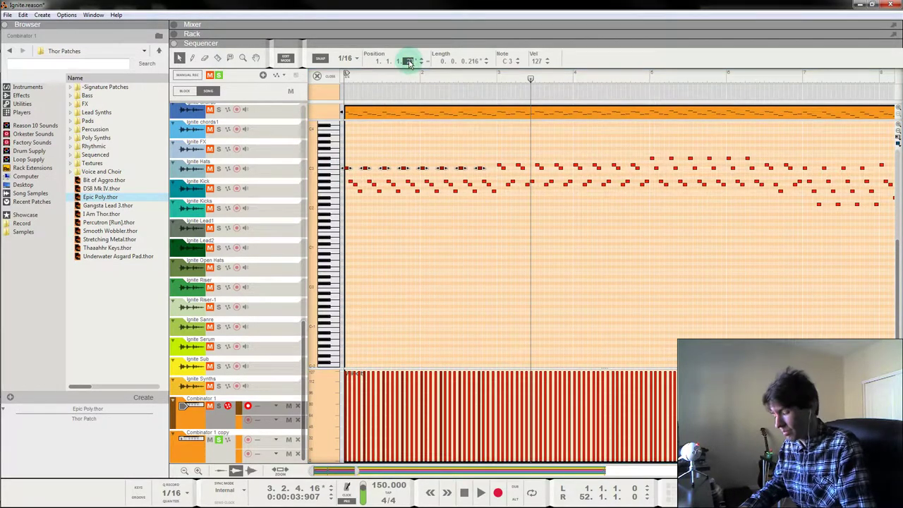
{"action": "left_click", "coordinate": [413, 238]}
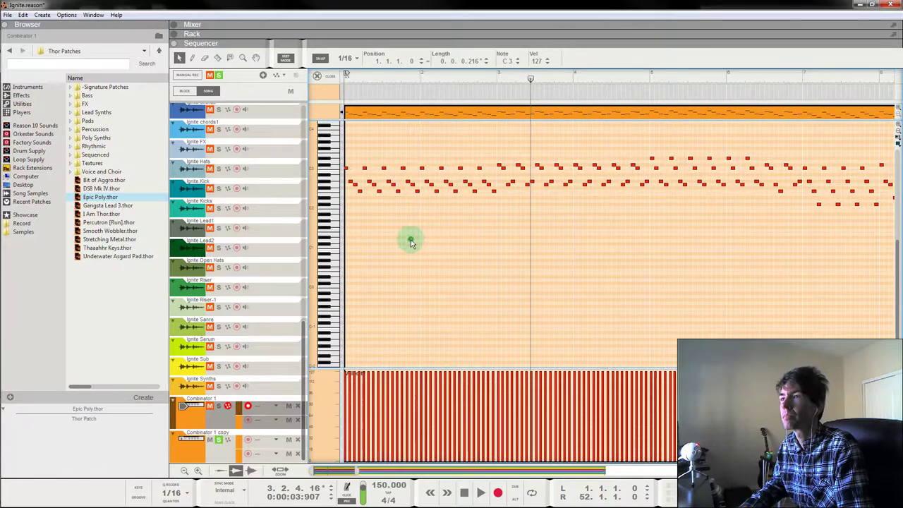
Move the late G2 notes in bars 1 and 2 onto the 16th-note grid by setting their tick offset to 240.
{"action": "left_click", "coordinate": [346, 169]}
{"action": "left_click_drag", "start_coordinate": [347, 169], "coordinate": [360, 193]}
{"action": "left_click", "coordinate": [352, 182]}
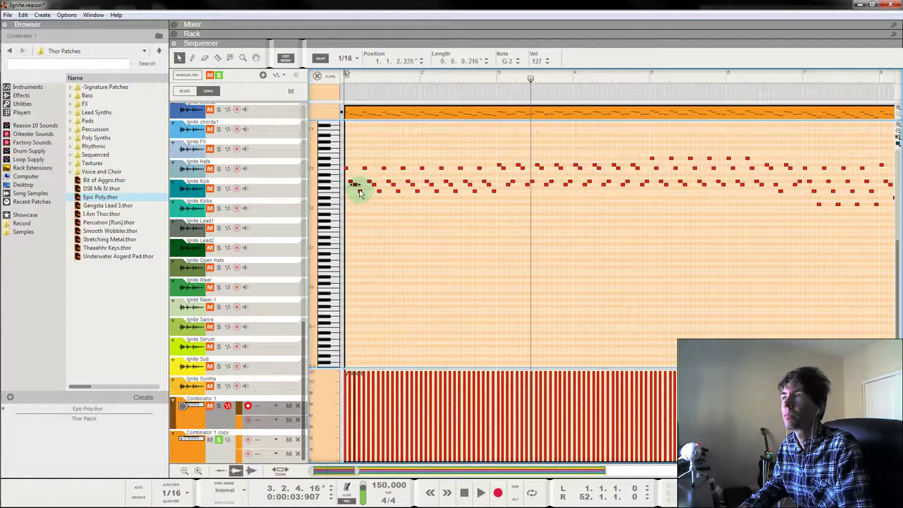
{"action": "left_click", "coordinate": [408, 61]}
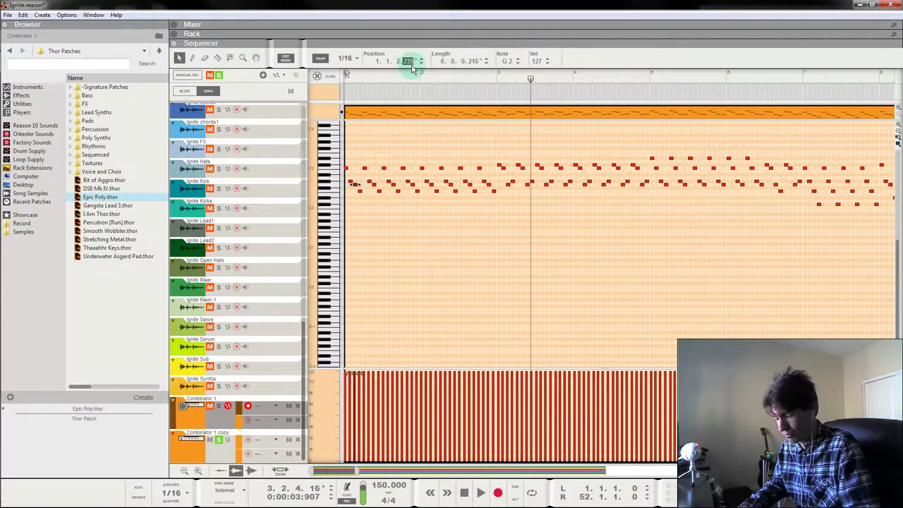
{"action": "key", "text": "Return"}
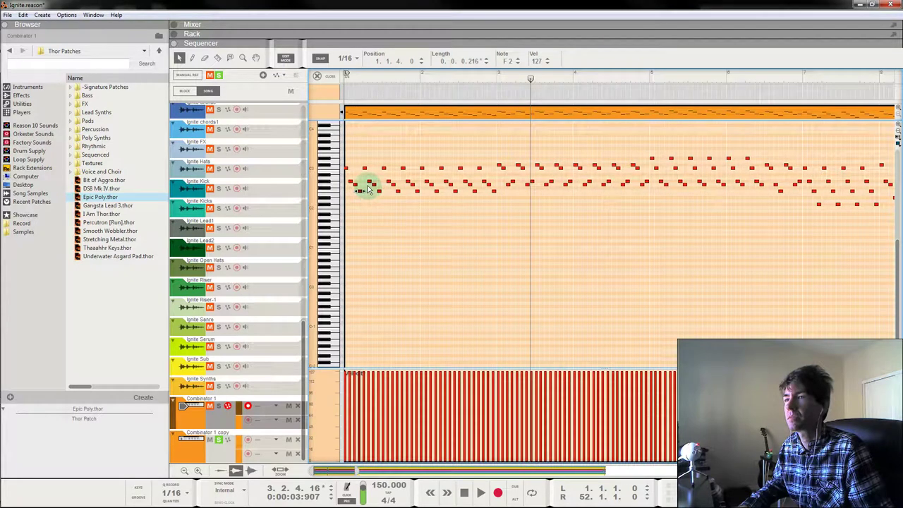
{"action": "left_click_drag", "start_coordinate": [367, 187], "coordinate": [502, 189]}
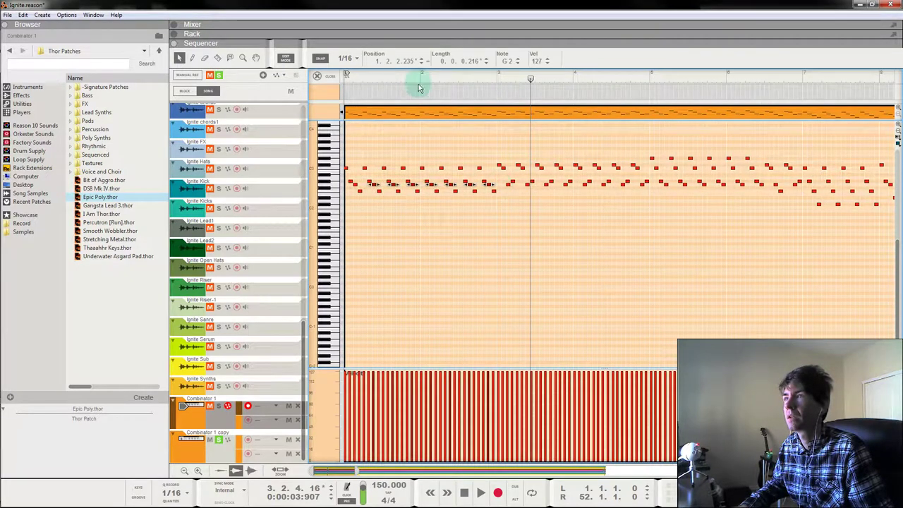
{"action": "left_click", "coordinate": [410, 61]}
{"action": "type", "text": "240"}
{"action": "key", "text": "Return"}
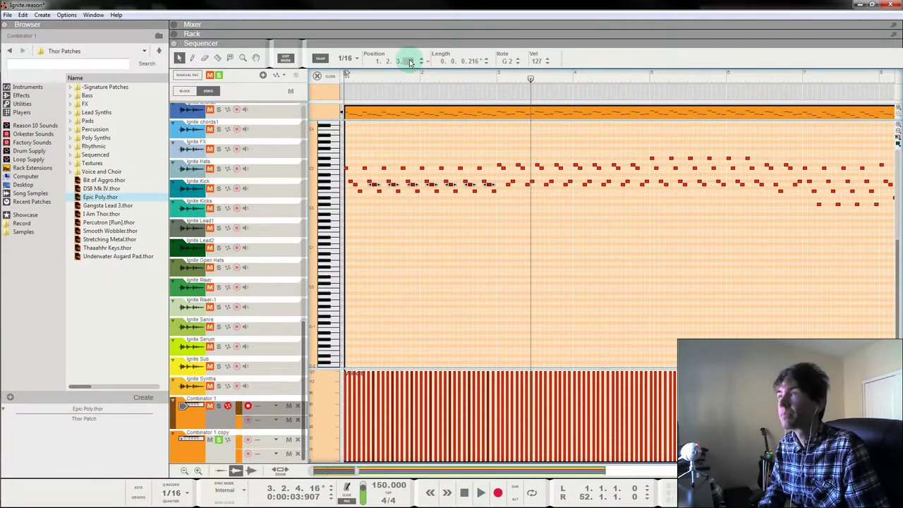
Solo Combinator 1 and play the adjusted arpeggio from the start of the clip.
{"action": "left_click_drag", "start_coordinate": [450, 78], "coordinate": [318, 85]}
{"action": "key", "text": "space"}
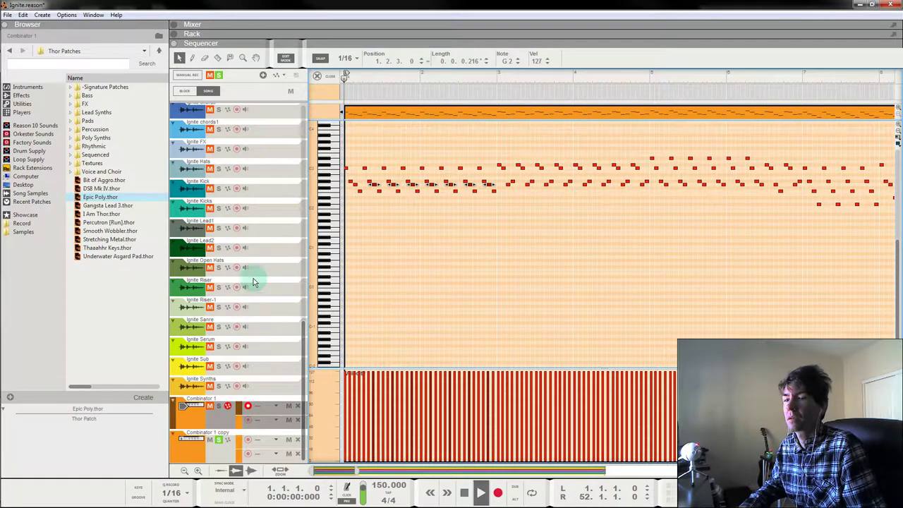
{"action": "left_click", "coordinate": [219, 406]}
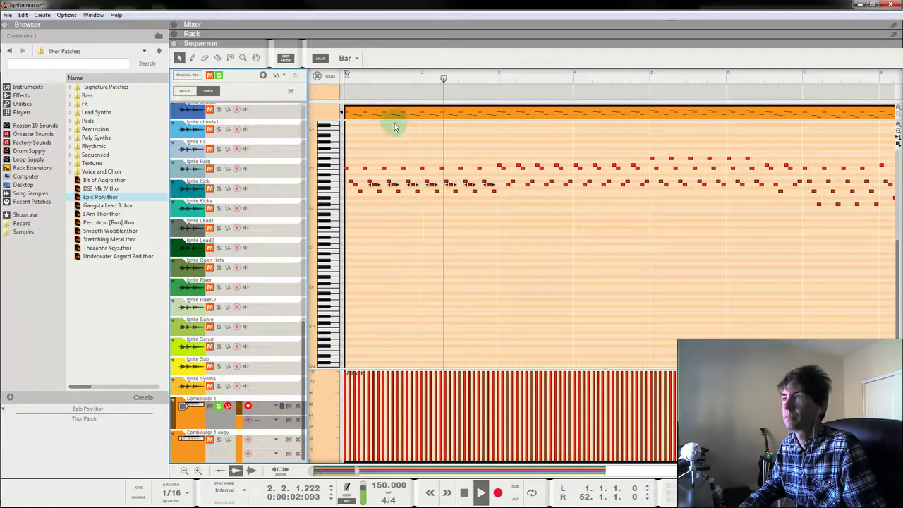
{"action": "left_click", "coordinate": [419, 76]}
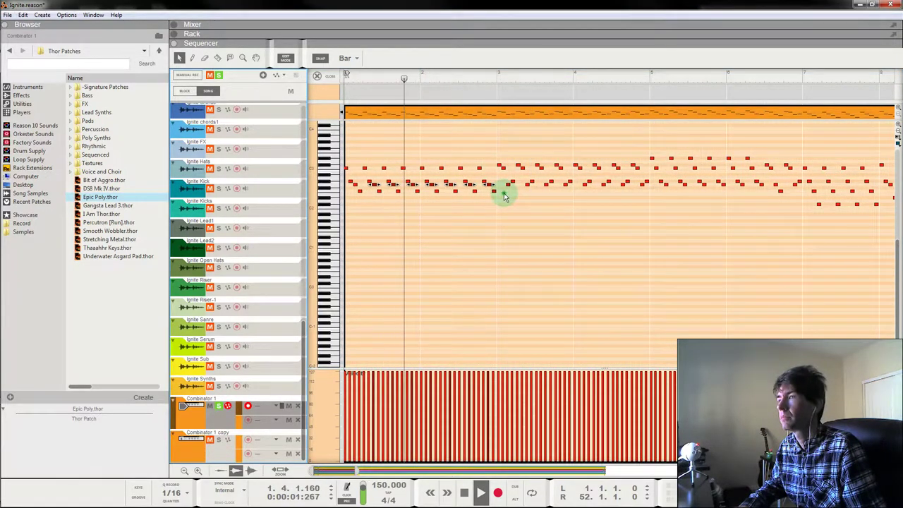
{"action": "left_click", "coordinate": [505, 195]}
{"action": "key", "text": "space"}
Align the C#3 notes in bars 3 and 4 to the grid and shift the G2 notes there to begin at 3.1.3.0.
{"action": "left_click", "coordinate": [499, 167]}
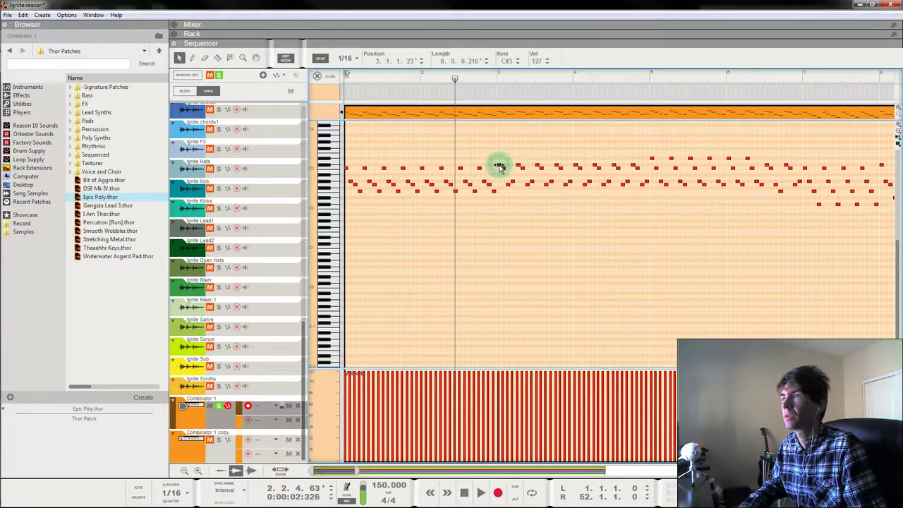
{"action": "left_click_drag", "start_coordinate": [494, 156], "coordinate": [645, 167]}
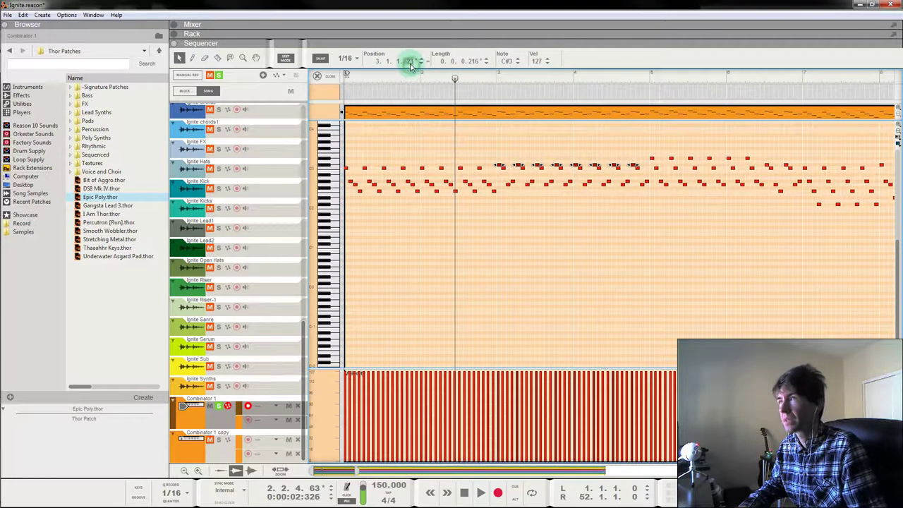
{"action": "double_click", "coordinate": [409, 62]}
{"action": "left_click", "coordinate": [508, 146]}
{"action": "left_click", "coordinate": [530, 204]}
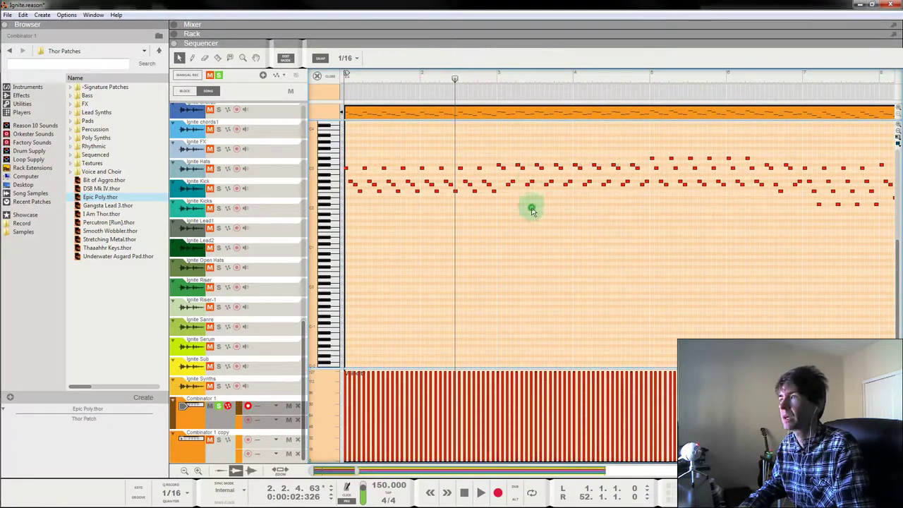
{"action": "left_click", "coordinate": [505, 168]}
{"action": "left_click_drag", "start_coordinate": [502, 170], "coordinate": [656, 189]}
{"action": "left_click", "coordinate": [407, 61]}
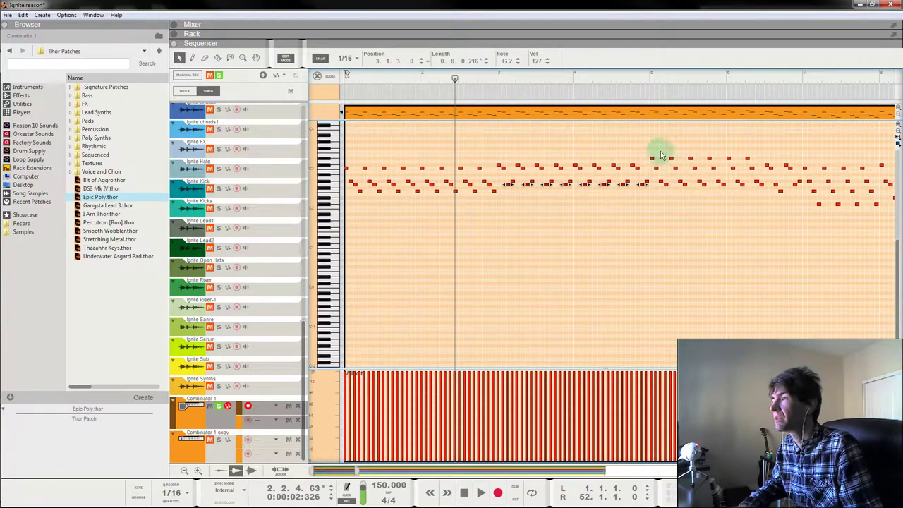
Align the D#3 notes from bar 5 to the grid and shift the G#2 notes there to begin at 5.1.3.0.
{"action": "left_click_drag", "start_coordinate": [646, 145], "coordinate": [765, 161]}
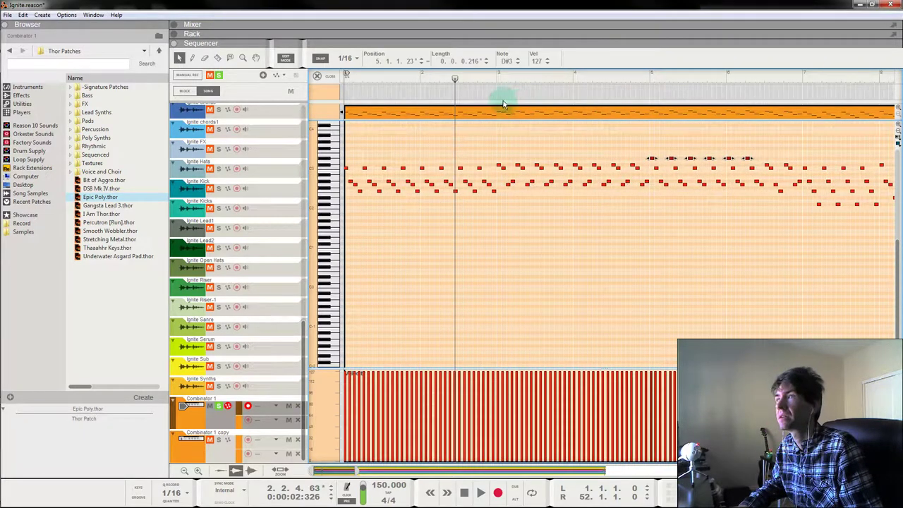
{"action": "left_click", "coordinate": [409, 62]}
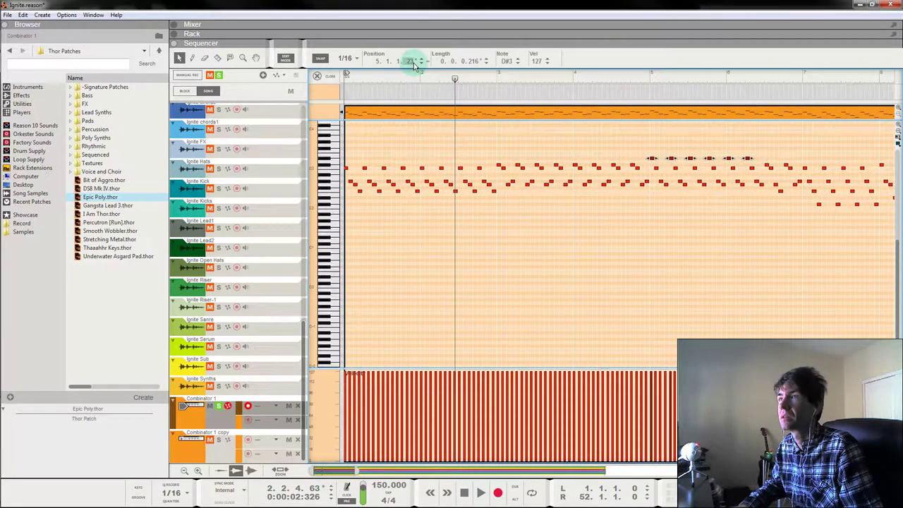
{"action": "left_click", "coordinate": [656, 169]}
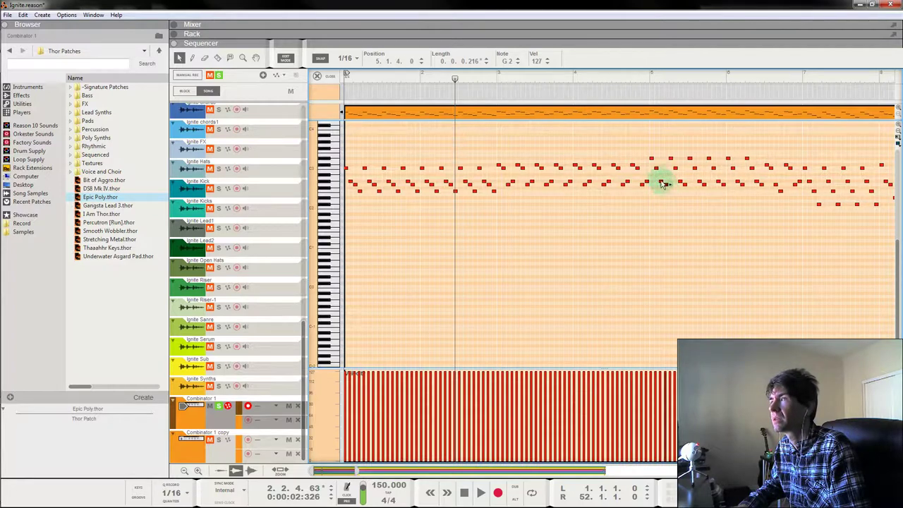
{"action": "left_click_drag", "start_coordinate": [658, 176], "coordinate": [760, 182]}
{"action": "left_click", "coordinate": [407, 61]}
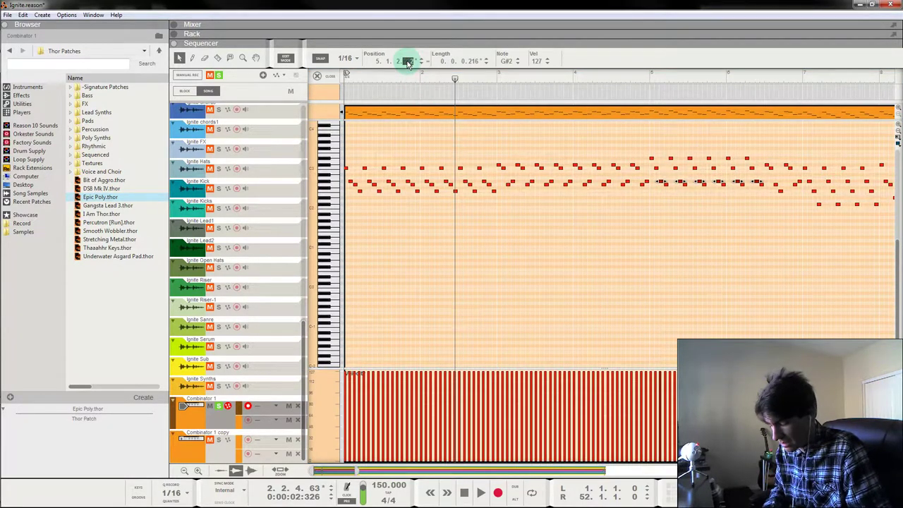
{"action": "type", "text": "0"}
{"action": "key", "text": "Return"}
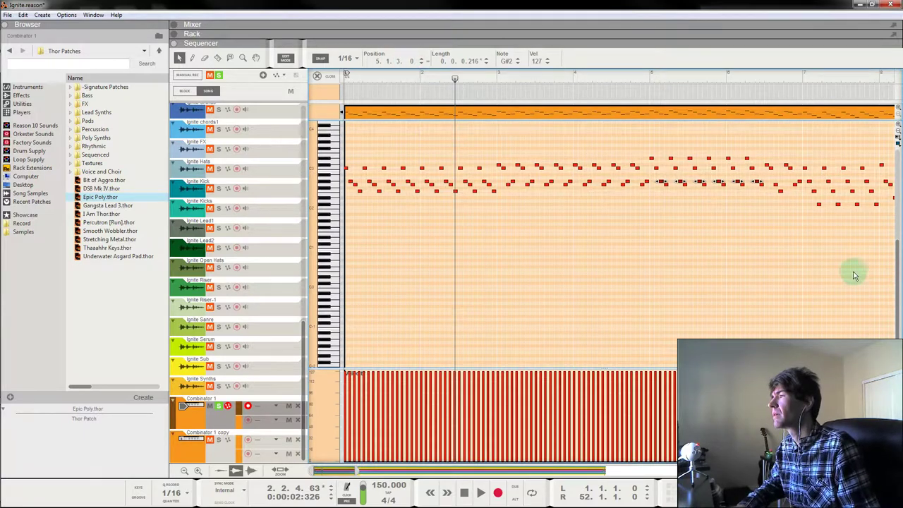
Align the highest note of each arpeggio group, from 6.3.1 to the clip's end, to the 16th-note grid.
{"action": "left_click_drag", "start_coordinate": [791, 252], "coordinate": [898, 260]}
{"action": "left_click_drag", "start_coordinate": [661, 152], "coordinate": [844, 159]}
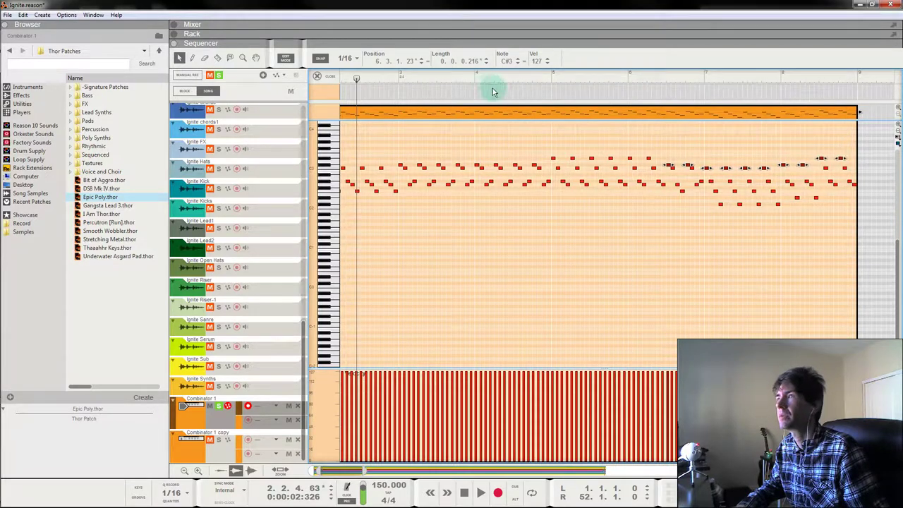
{"action": "left_click", "coordinate": [410, 61]}
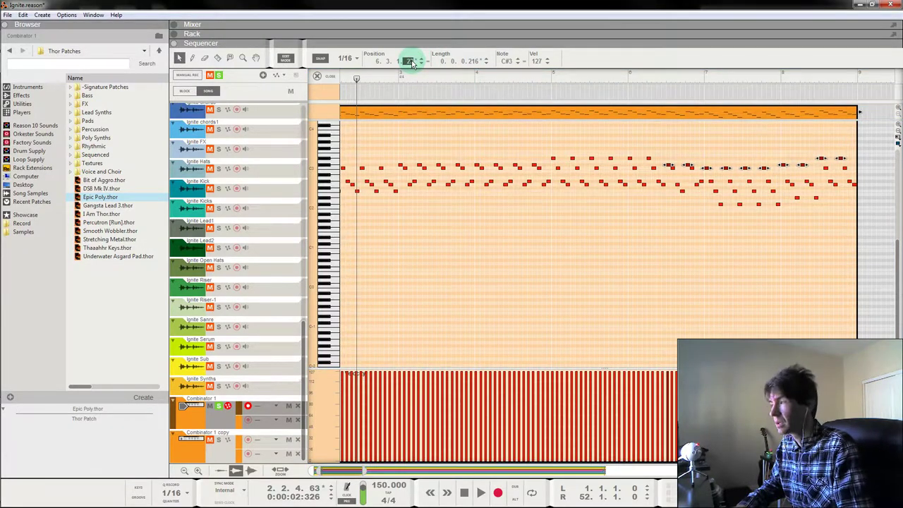
{"action": "left_click", "coordinate": [707, 235]}
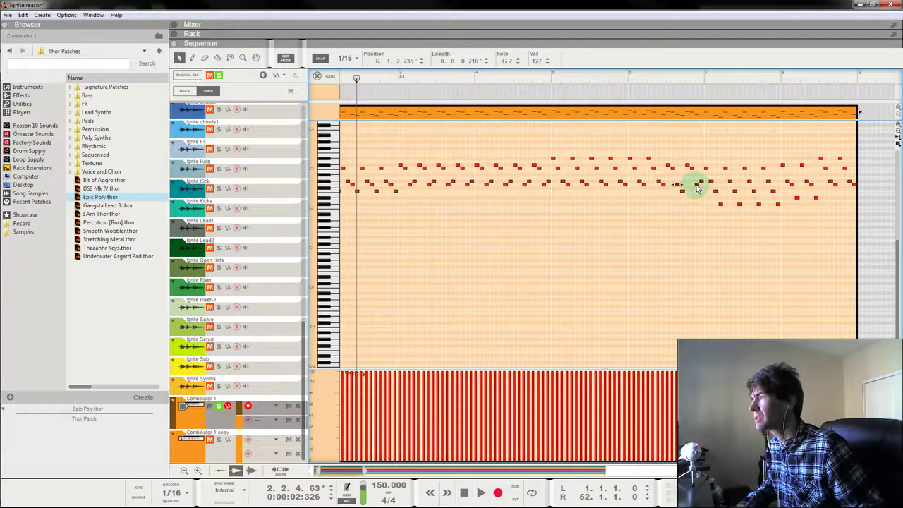
Select the third note of each arpeggio group from 6.3 to the clip's end and correct their tick offset.
{"action": "left_click", "coordinate": [697, 191]}
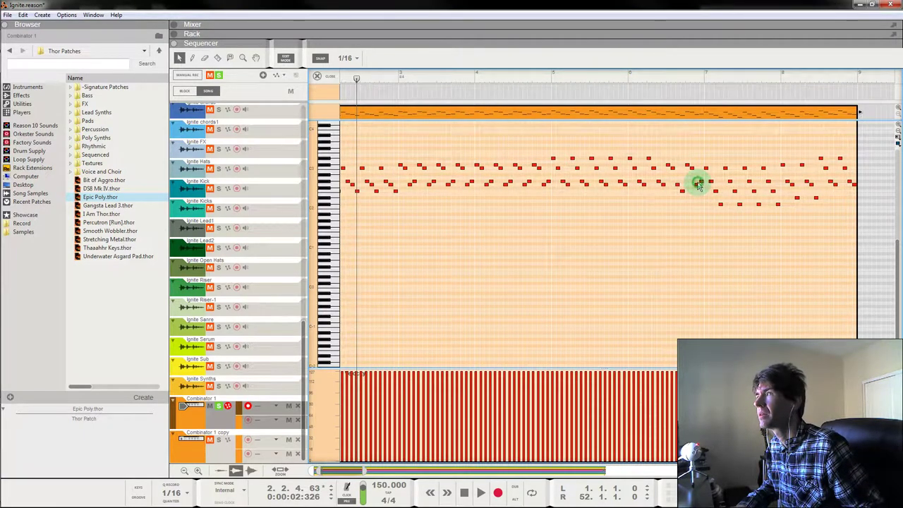
{"action": "left_click_drag", "start_coordinate": [706, 193], "coordinate": [781, 196]}
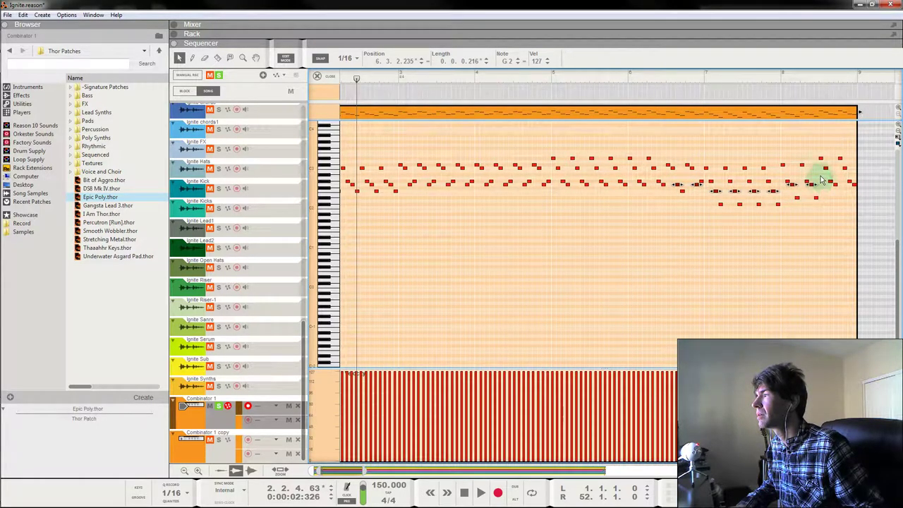
{"action": "left_click_drag", "start_coordinate": [821, 180], "coordinate": [858, 182]}
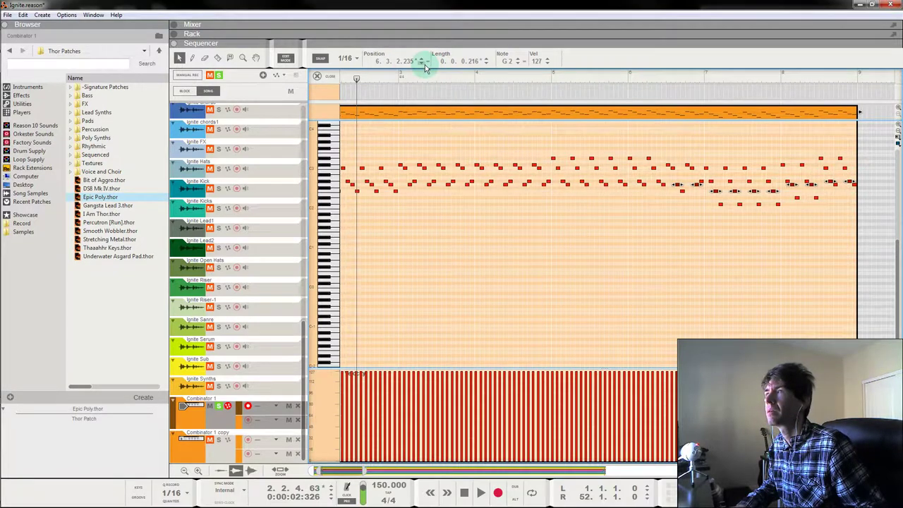
{"action": "double_click", "coordinate": [410, 61]}
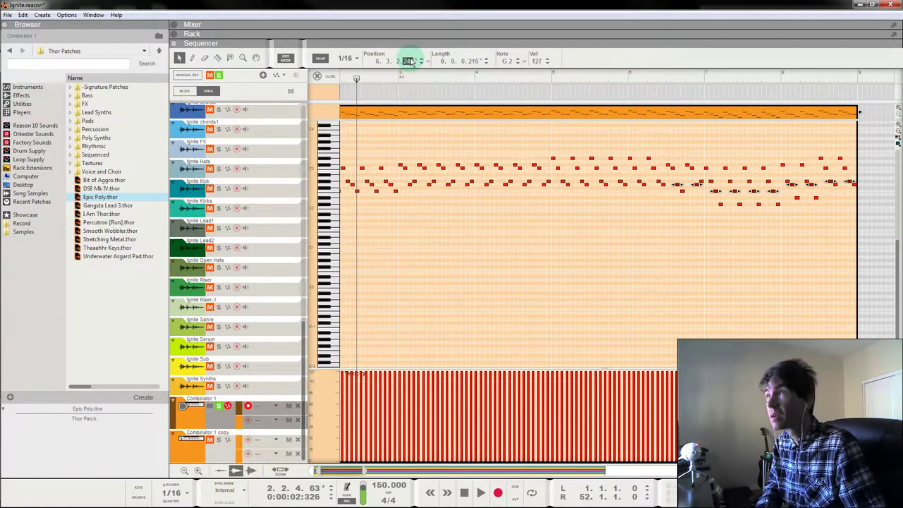
{"action": "left_click", "coordinate": [851, 290]}
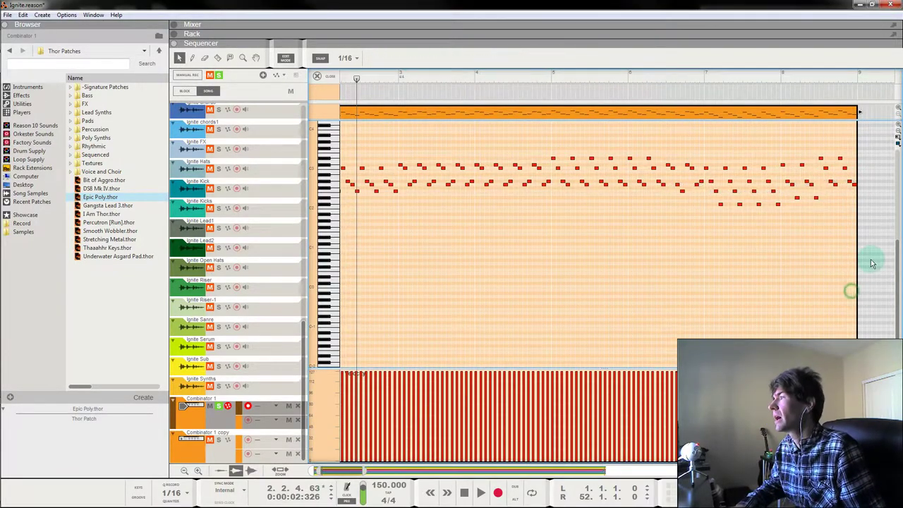
Quantize all notes in the Combinator 1 clip to 1/16 at 100%.
{"action": "left_click_drag", "start_coordinate": [872, 263], "coordinate": [341, 126]}
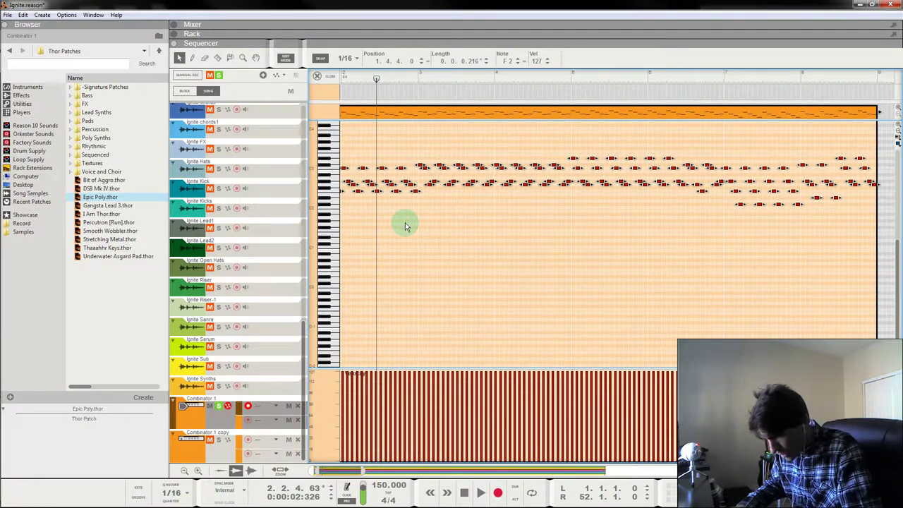
{"action": "key", "text": "F8"}
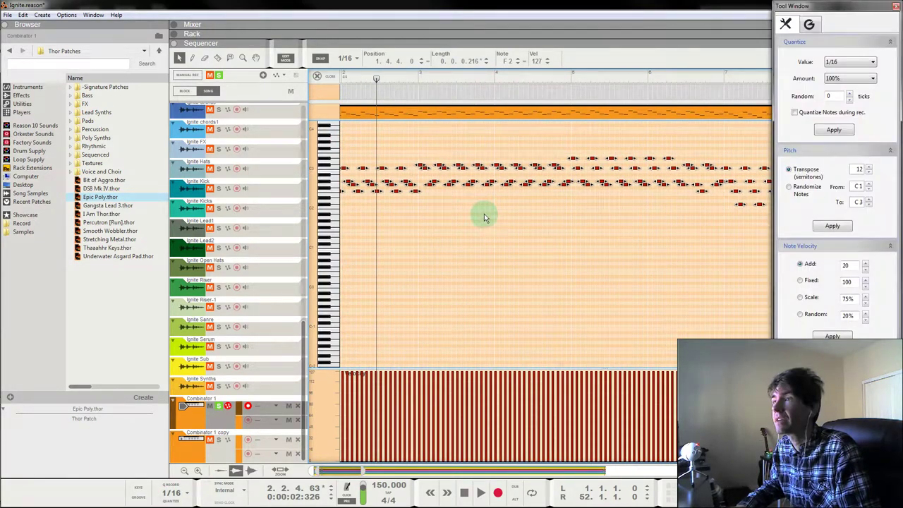
{"action": "left_click", "coordinate": [839, 131]}
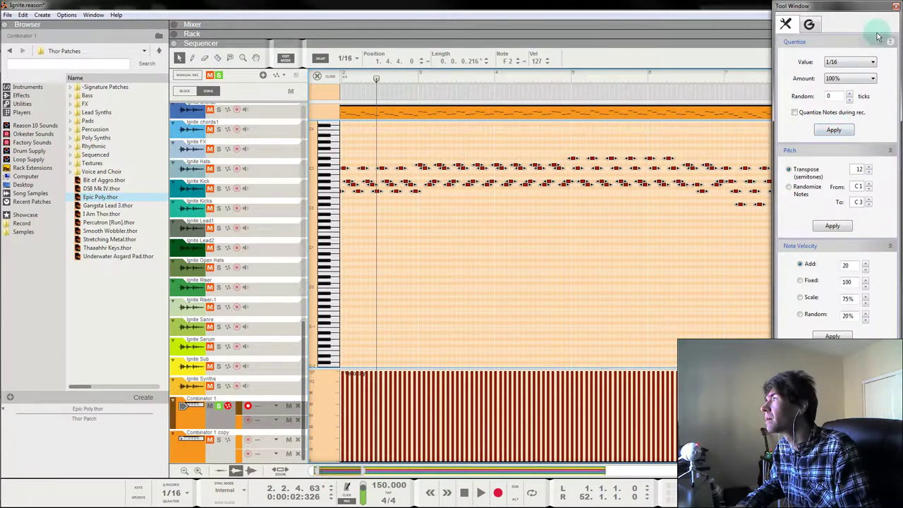
{"action": "left_click", "coordinate": [895, 5]}
{"action": "left_click", "coordinate": [664, 208]}
Play the quantized arpeggio from the start of the clip to check its timing.
{"action": "left_click_drag", "start_coordinate": [376, 77], "coordinate": [297, 77]}
{"action": "key", "text": "space"}
{"action": "left_click_drag", "start_coordinate": [495, 239], "coordinate": [163, 252]}
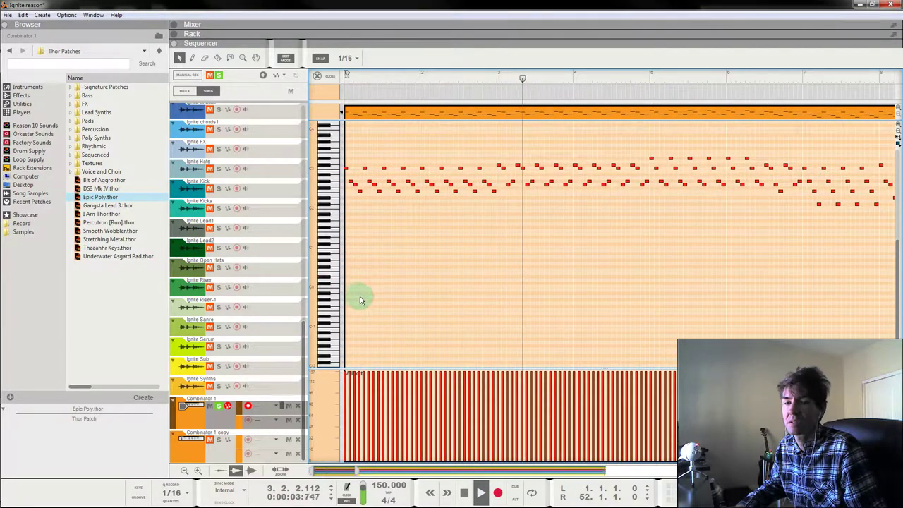
{"action": "left_click", "coordinate": [377, 303]}
{"action": "left_click", "coordinate": [443, 274]}
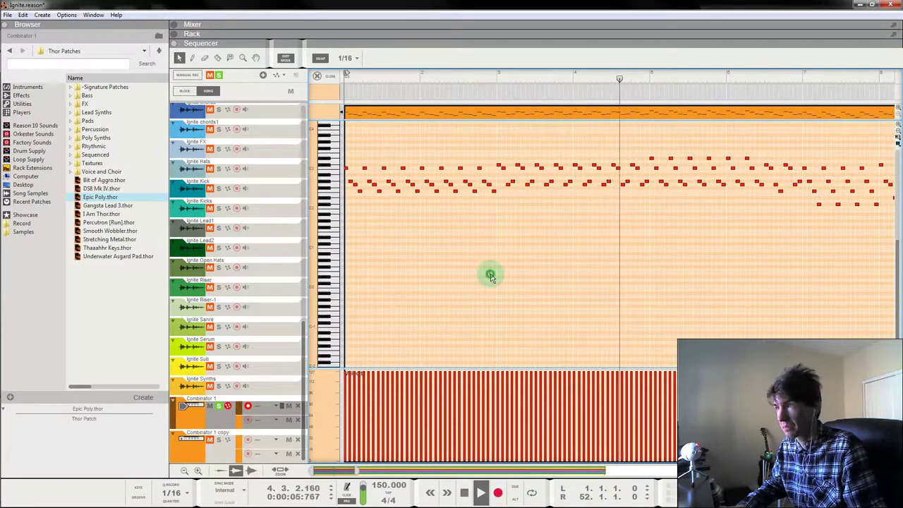
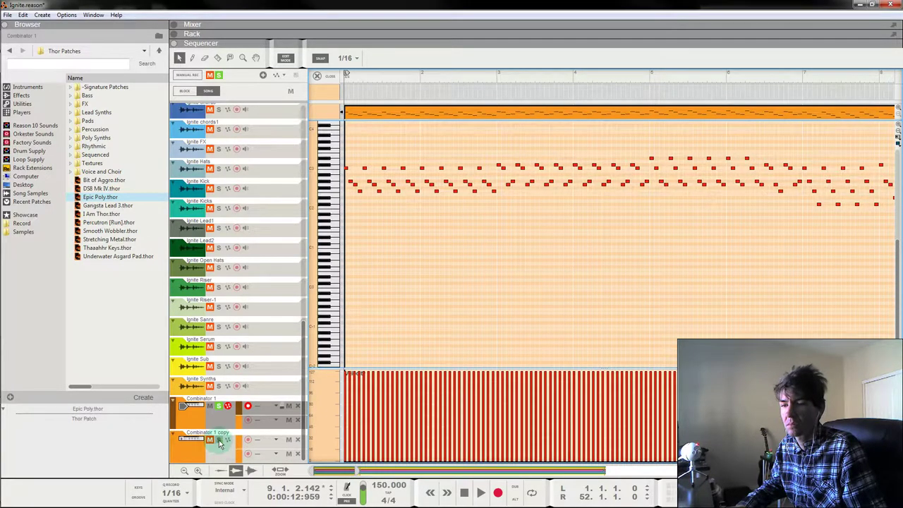
Switch the solo from Combinator 1 to Combinator 1 copy and open the copy's note clip for editing.
{"action": "left_click", "coordinate": [219, 441]}
{"action": "left_click", "coordinate": [218, 406]}
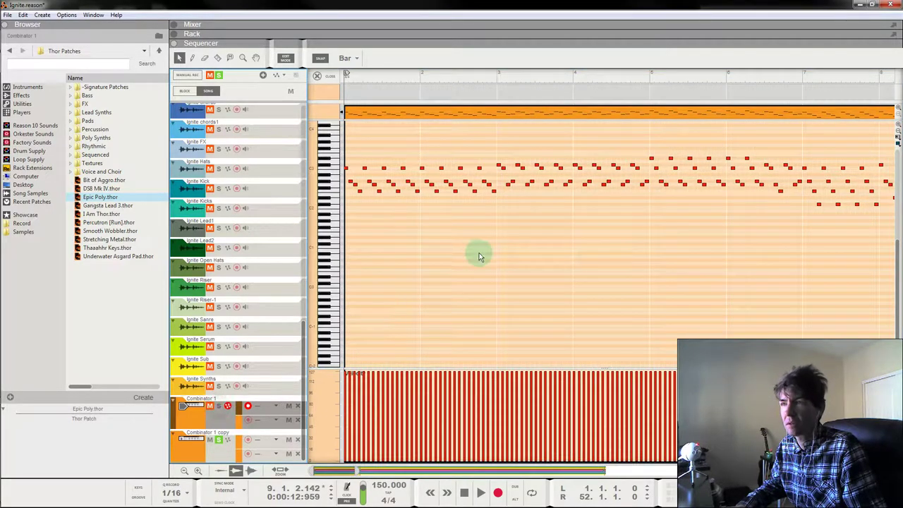
{"action": "left_click", "coordinate": [318, 76]}
{"action": "double_click", "coordinate": [317, 437]}
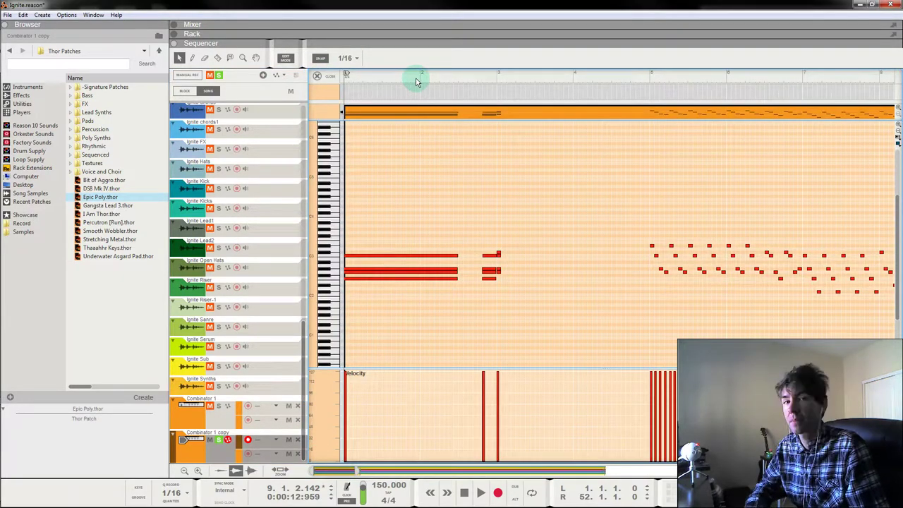
Play the chord clip of Combinator 1 copy from the start.
{"action": "key", "text": "space"}
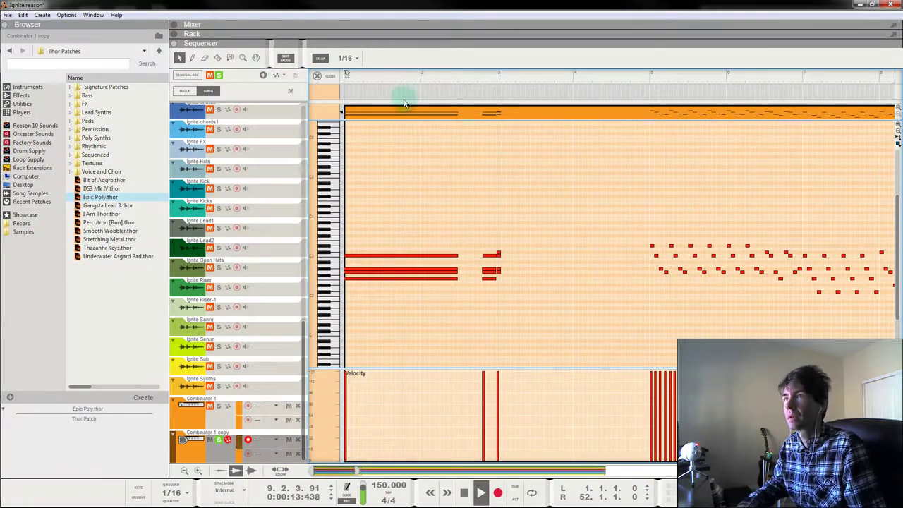
{"action": "left_click_drag", "start_coordinate": [384, 74], "coordinate": [285, 74]}
{"action": "key", "text": "space"}
{"action": "key", "text": "space"}
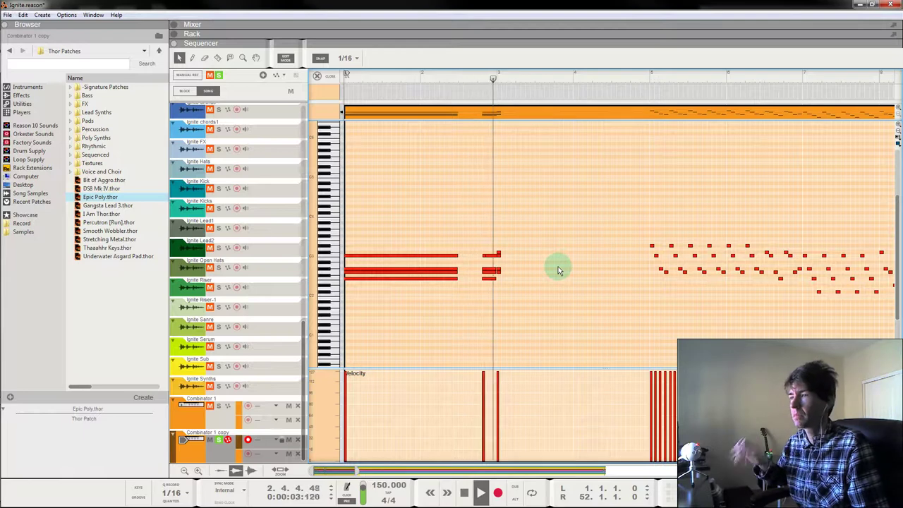
Replay the opening chords of Combinator 1 copy up to bar 3.
{"action": "left_click_drag", "start_coordinate": [404, 77], "coordinate": [322, 77]}
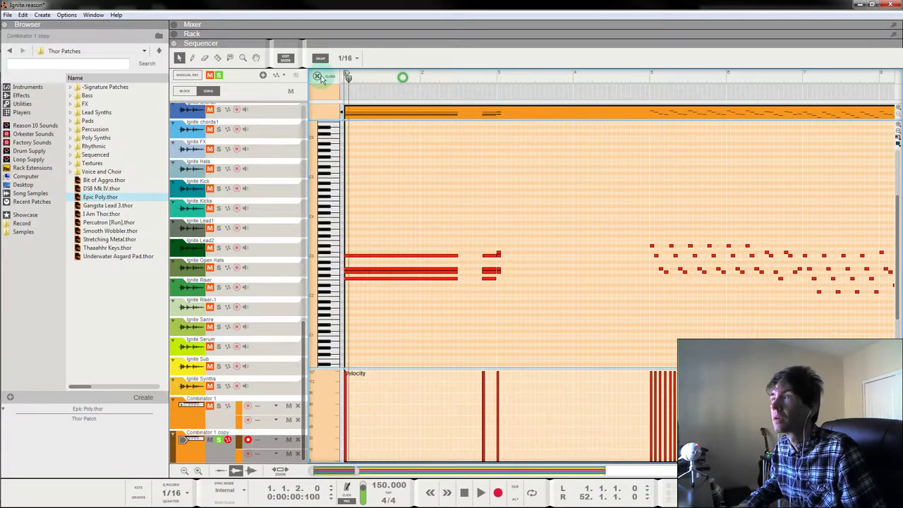
{"action": "key", "text": "space"}
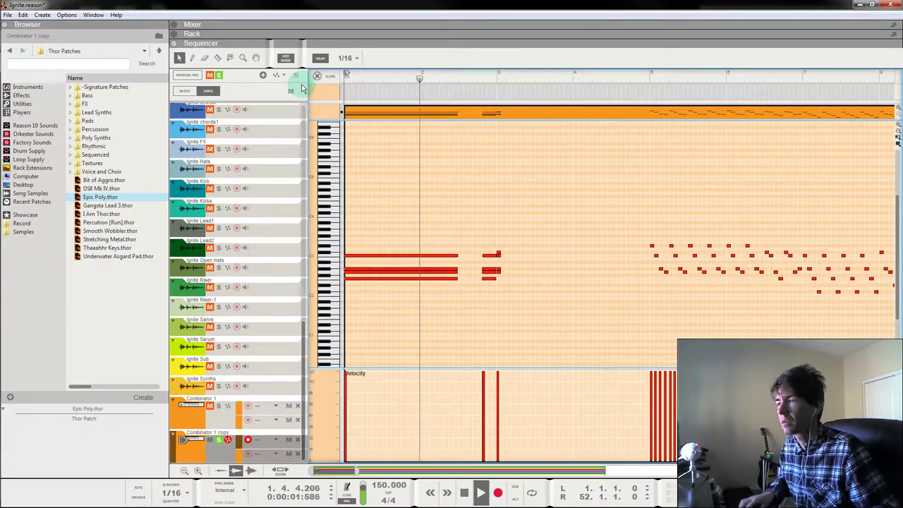
{"action": "key", "text": "space"}
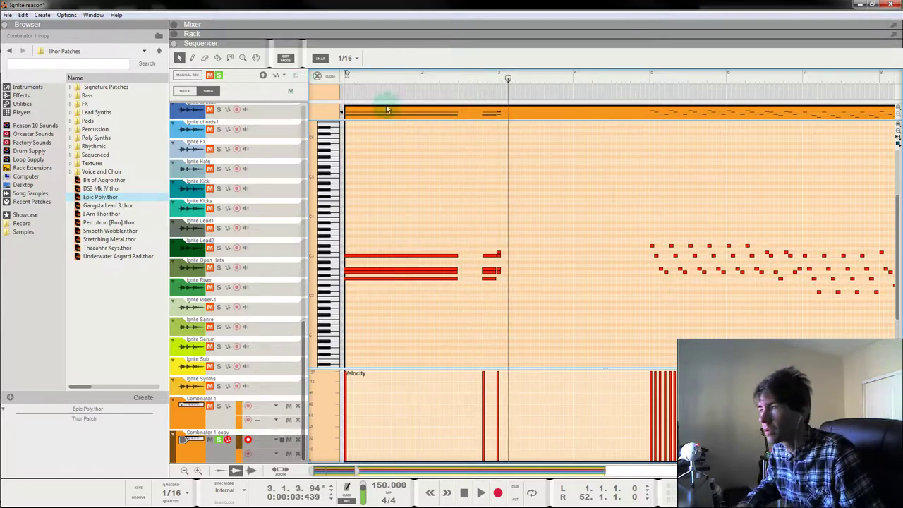
Move the second chord to position 2.3.4.0 and lengthen it until it meets the notes at bar 3.
{"action": "left_click_drag", "start_coordinate": [493, 242], "coordinate": [478, 274]}
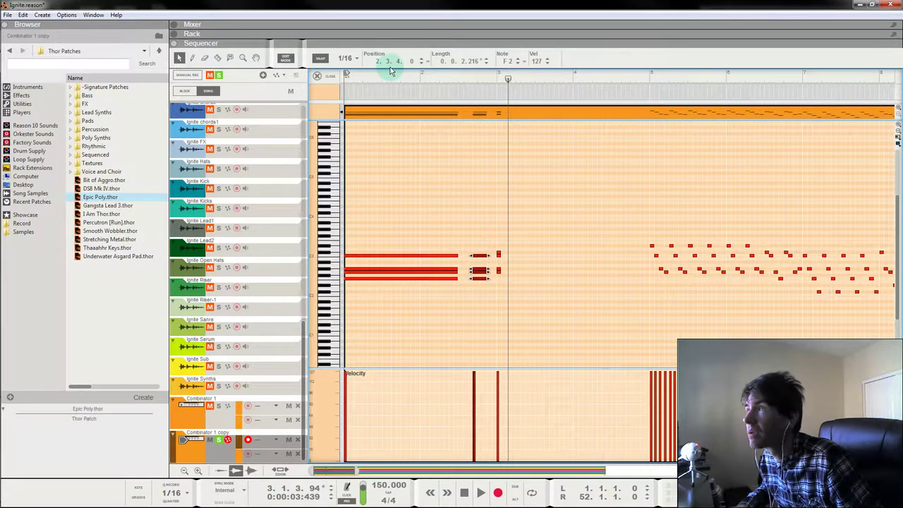
{"action": "left_click_drag", "start_coordinate": [377, 76], "coordinate": [290, 82]}
{"action": "key", "text": "space"}
{"action": "left_click_drag", "start_coordinate": [489, 255], "coordinate": [496, 254]}
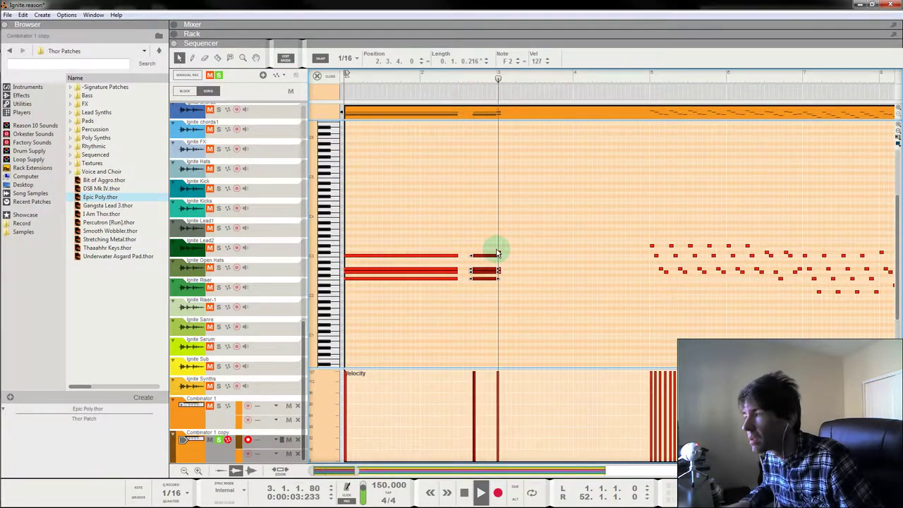
Stretch the four notes at bar 3 into a chord 1.0.1.0 long and play the clip from the start.
{"action": "key", "text": "space"}
{"action": "left_click_drag", "start_coordinate": [527, 229], "coordinate": [580, 269]}
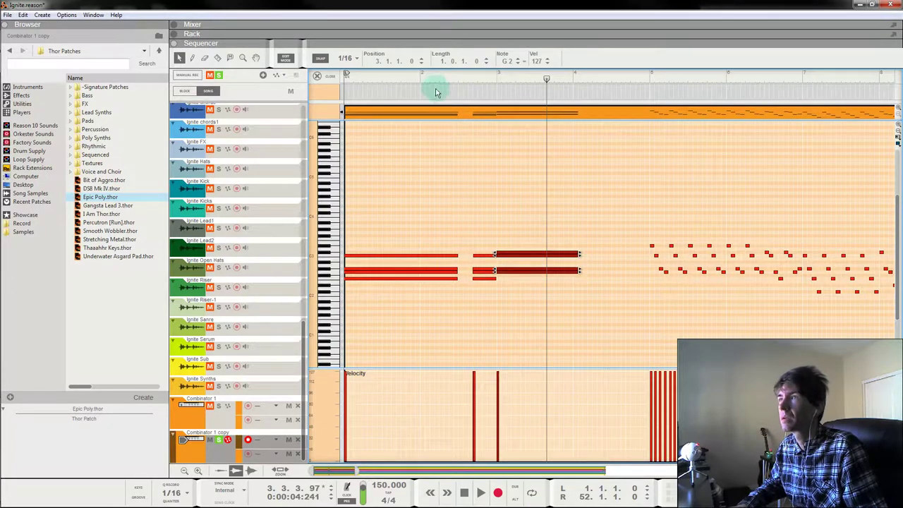
{"action": "left_click_drag", "start_coordinate": [423, 77], "coordinate": [250, 73]}
{"action": "key", "text": "space"}
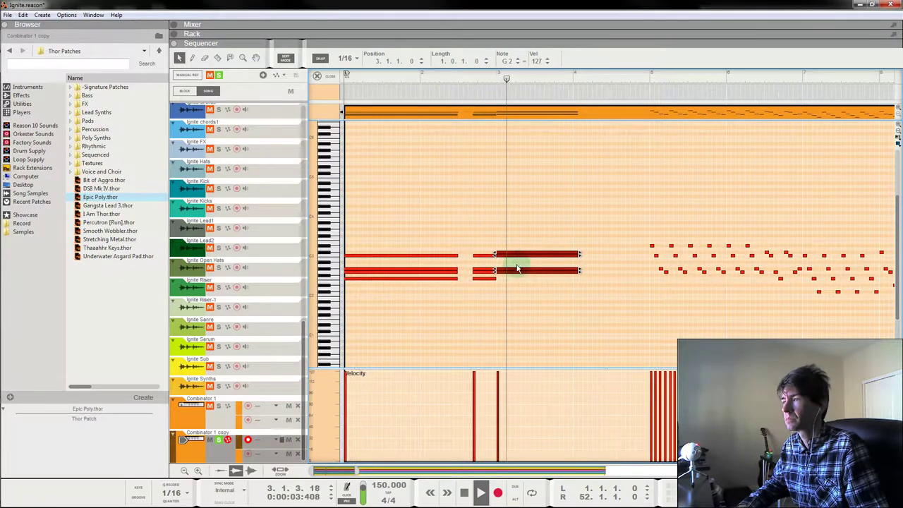
Copy the bar 3 chord to position 4.1.2.0, directly after the original.
{"action": "left_click", "coordinate": [553, 293]}
{"action": "left_click_drag", "start_coordinate": [585, 246], "coordinate": [578, 272]}
{"action": "left_click", "coordinate": [474, 74]}
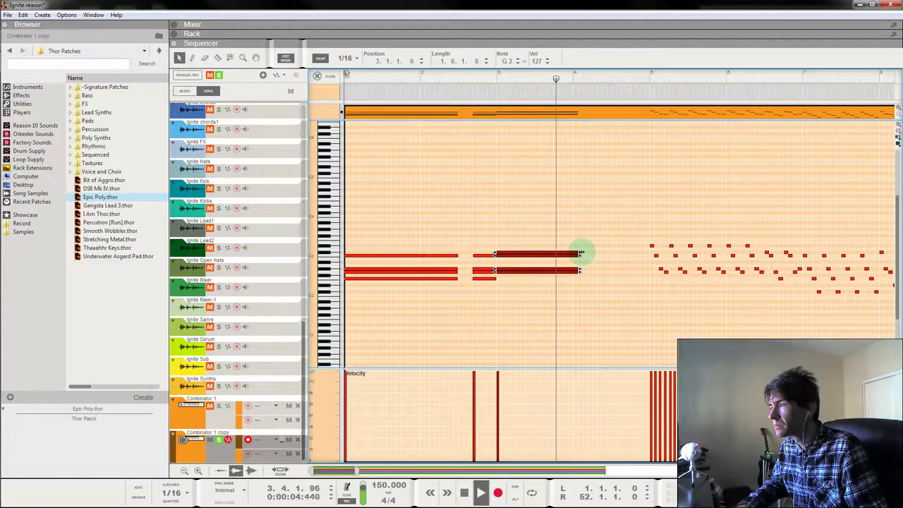
{"action": "left_click_drag", "start_coordinate": [550, 245], "coordinate": [616, 279]}
{"action": "left_click_drag", "start_coordinate": [637, 276], "coordinate": [626, 276]}
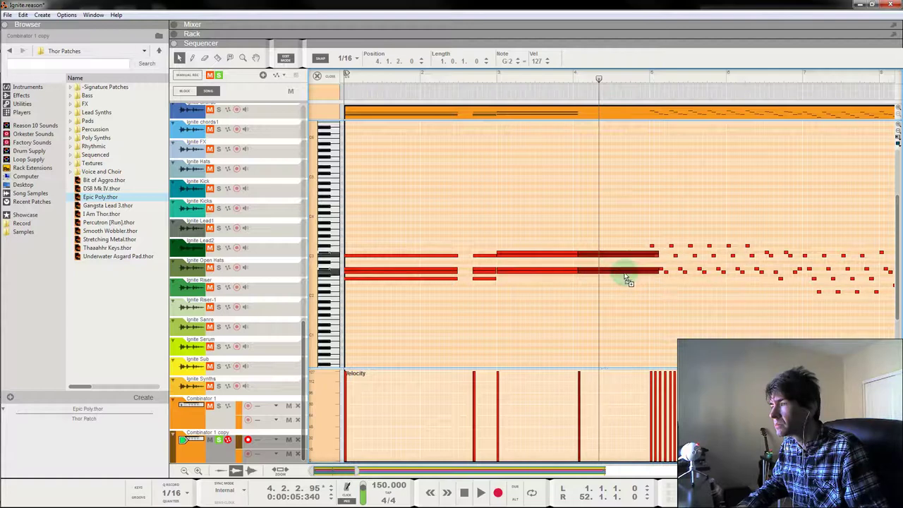
Raise the copied chord's top note to D#3 and audition the change from just before bar 3.
{"action": "left_click", "coordinate": [492, 79]}
{"action": "key", "text": "space"}
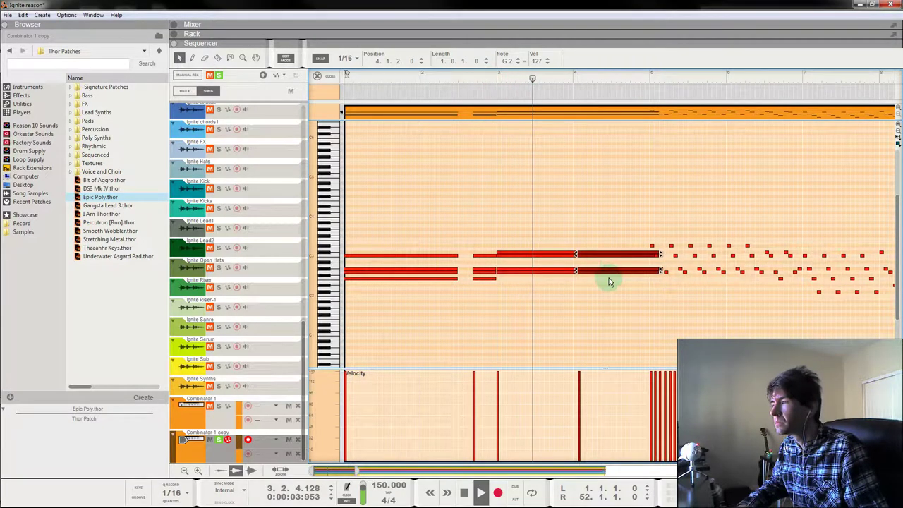
{"action": "left_click", "coordinate": [606, 305]}
{"action": "key", "text": "space"}
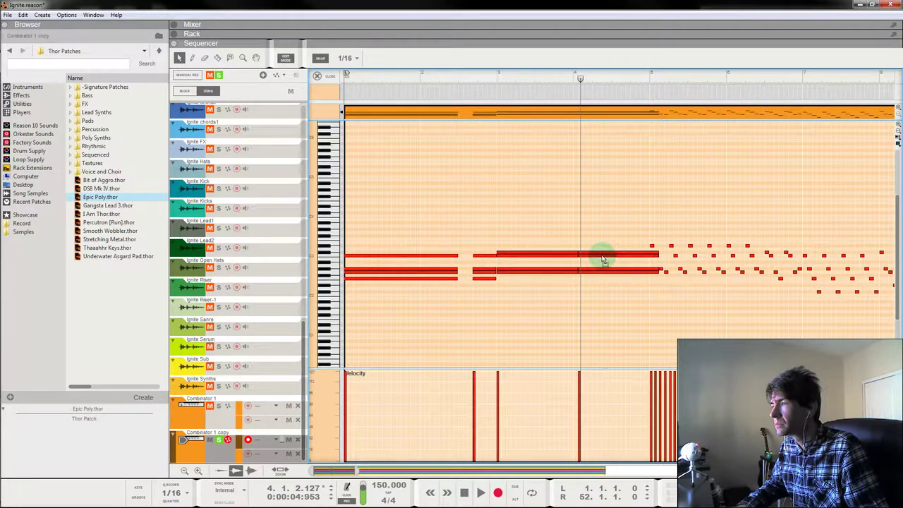
{"action": "left_click_drag", "start_coordinate": [603, 255], "coordinate": [604, 252]}
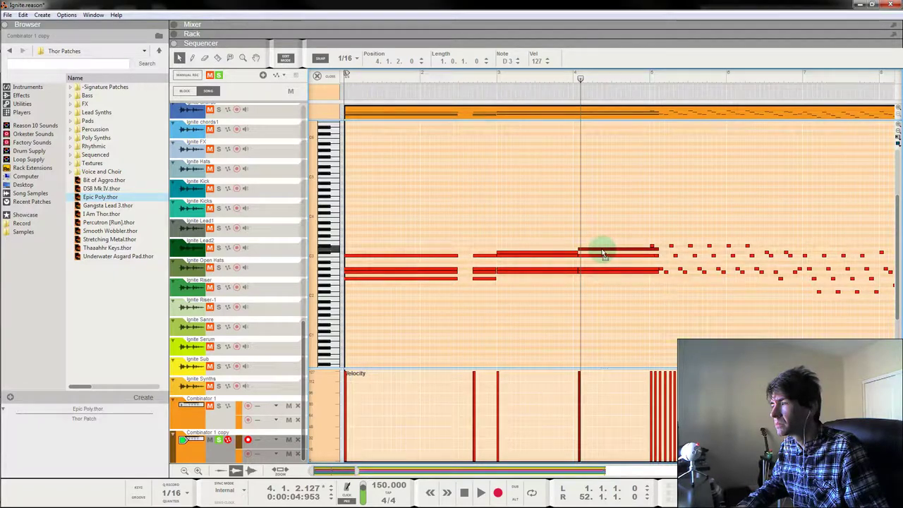
{"action": "left_click", "coordinate": [481, 79]}
{"action": "key", "text": "space"}
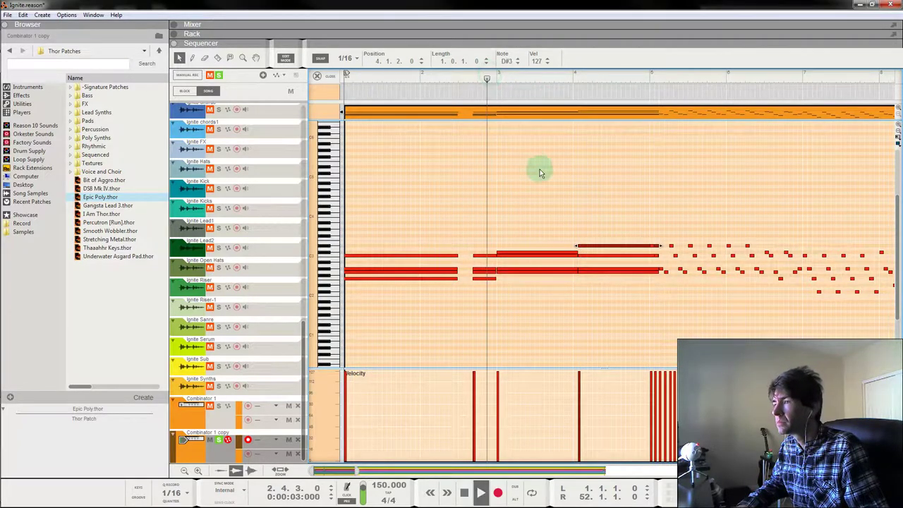
Lower the bottom note of the bar 4 chord to F2 and play it from just before bar 3.
{"action": "key", "text": "space"}
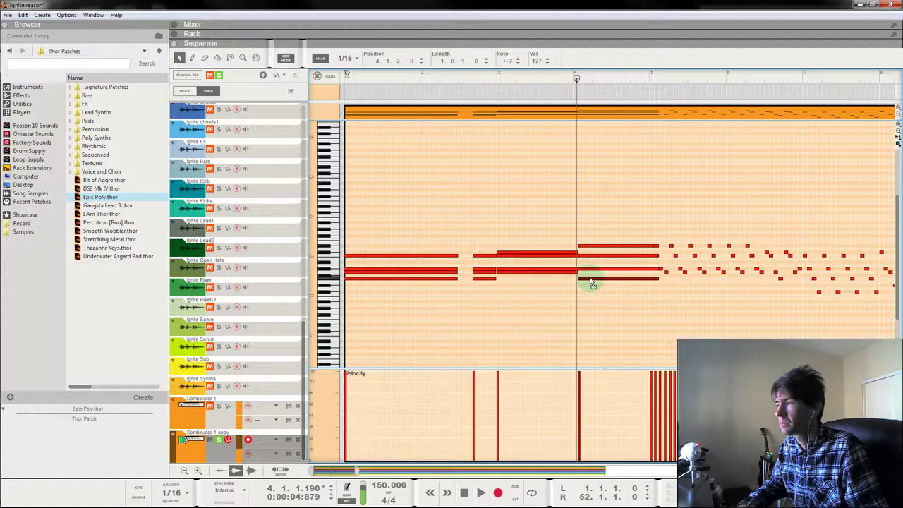
{"action": "key", "text": "space"}
{"action": "left_click", "coordinate": [493, 78]}
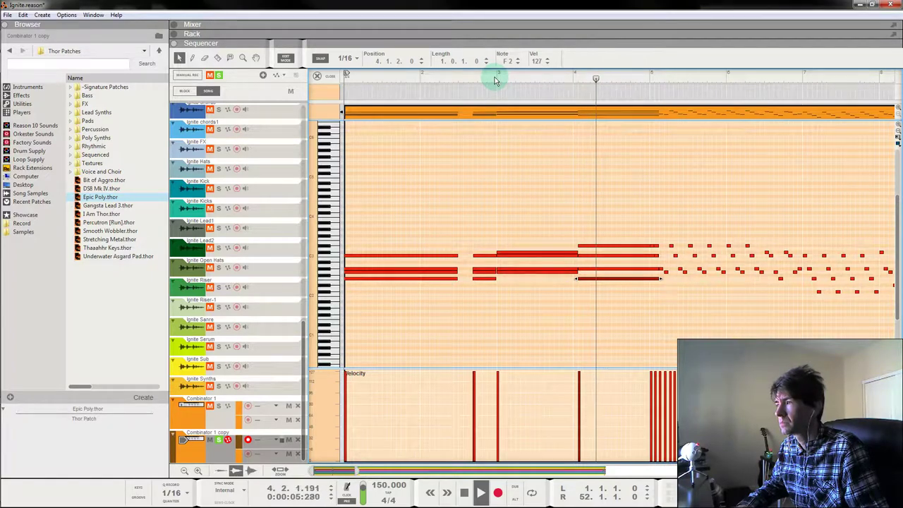
{"action": "left_click", "coordinate": [494, 78]}
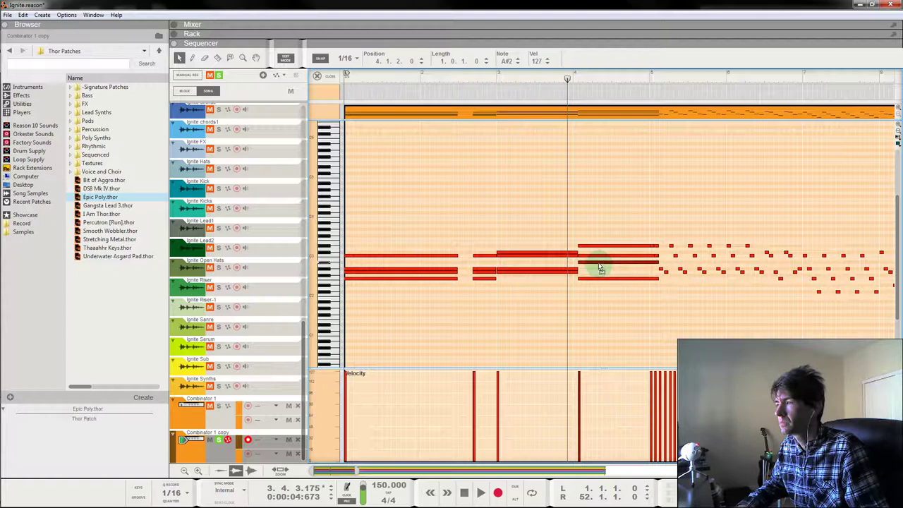
Try the bar 4 chord with its lower two notes at A#2 and G2, playing it from bar 3.
{"action": "left_click_drag", "start_coordinate": [596, 282], "coordinate": [597, 278]}
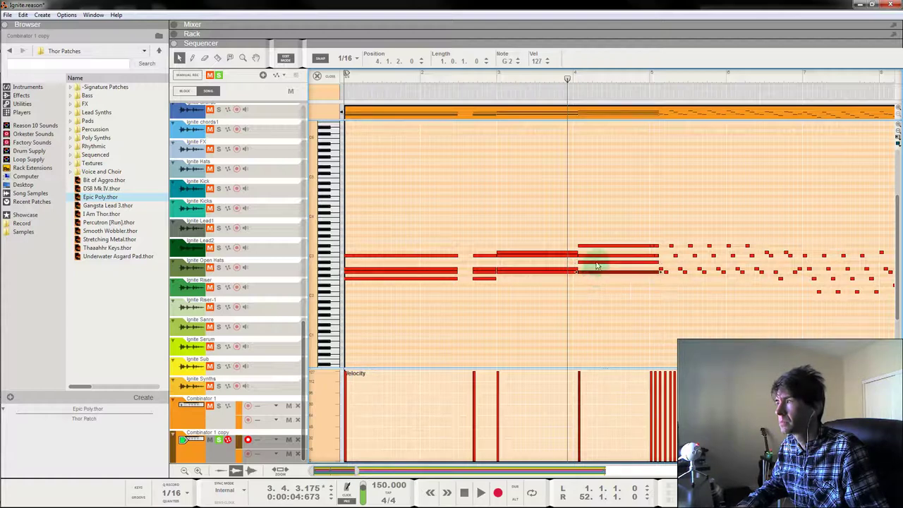
{"action": "key", "text": "space"}
{"action": "left_click", "coordinate": [499, 90]}
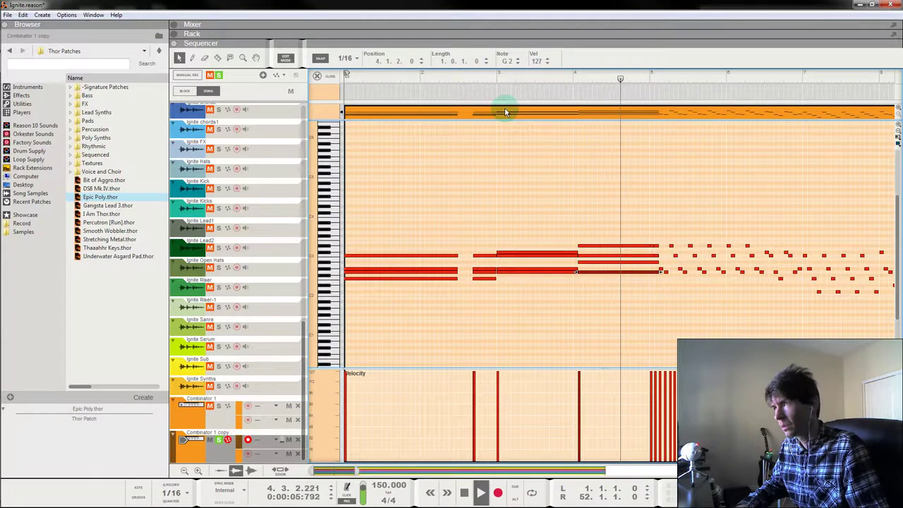
{"action": "left_click", "coordinate": [497, 88]}
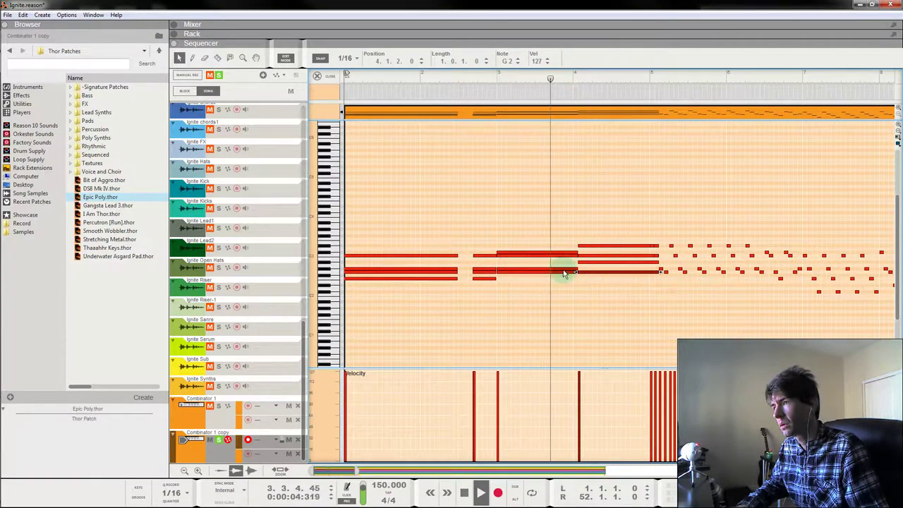
Lower the bar 4 chord's bottom two notes to F2 and G#2, and play the progression again.
{"action": "left_click_drag", "start_coordinate": [590, 274], "coordinate": [594, 280]}
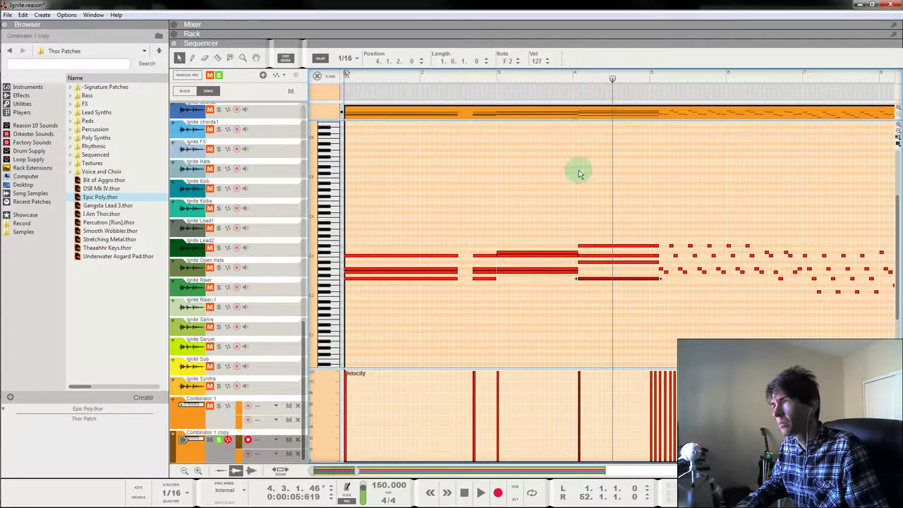
{"action": "left_click", "coordinate": [492, 80]}
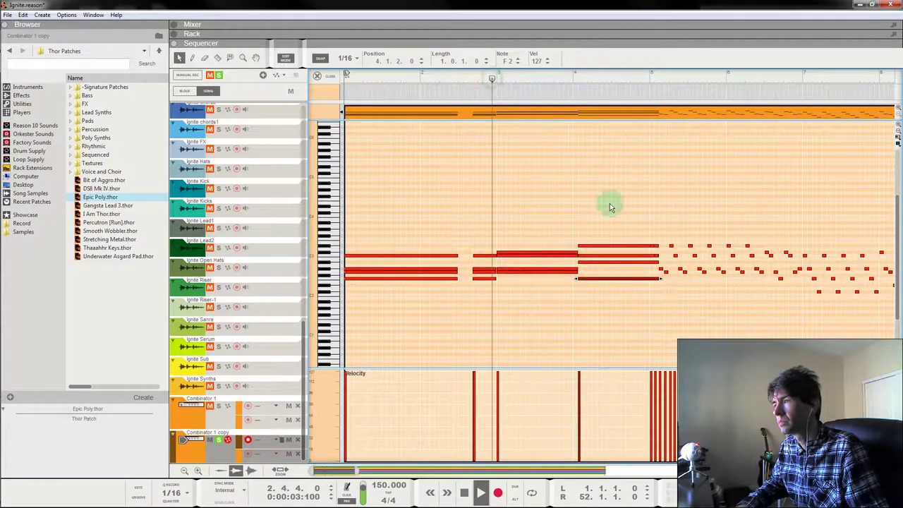
{"action": "left_click_drag", "start_coordinate": [604, 262], "coordinate": [605, 269]}
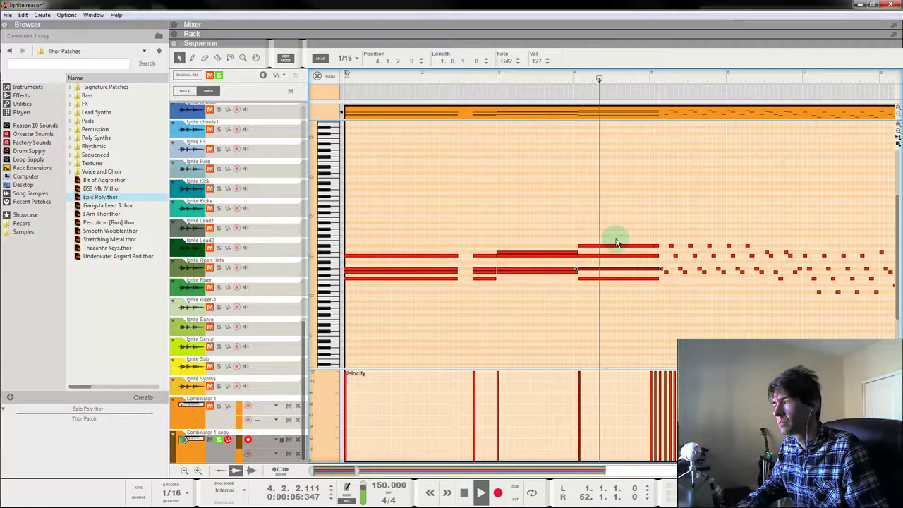
{"action": "left_click", "coordinate": [486, 80]}
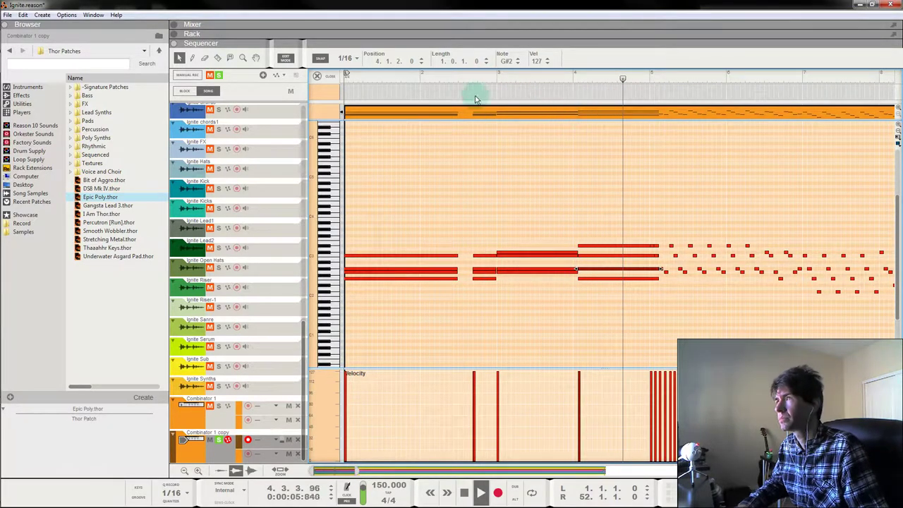
{"action": "left_click_drag", "start_coordinate": [444, 76], "coordinate": [230, 64]}
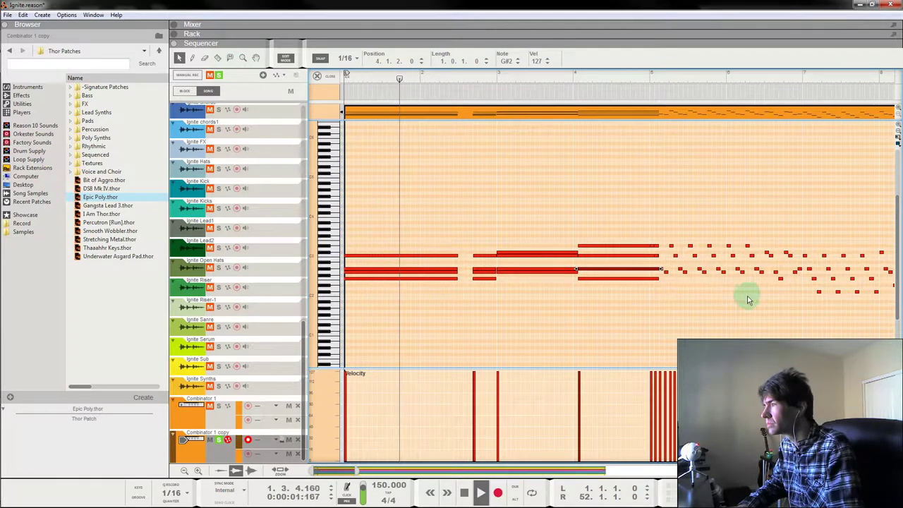
Delete the arpeggio notes from early bar 5 to the middle of bar 6, keeping the first four notes of bar 5.
{"action": "left_click_drag", "start_coordinate": [758, 289], "coordinate": [679, 232]}
{"action": "key", "text": "Delete"}
{"action": "left_click", "coordinate": [762, 272]}
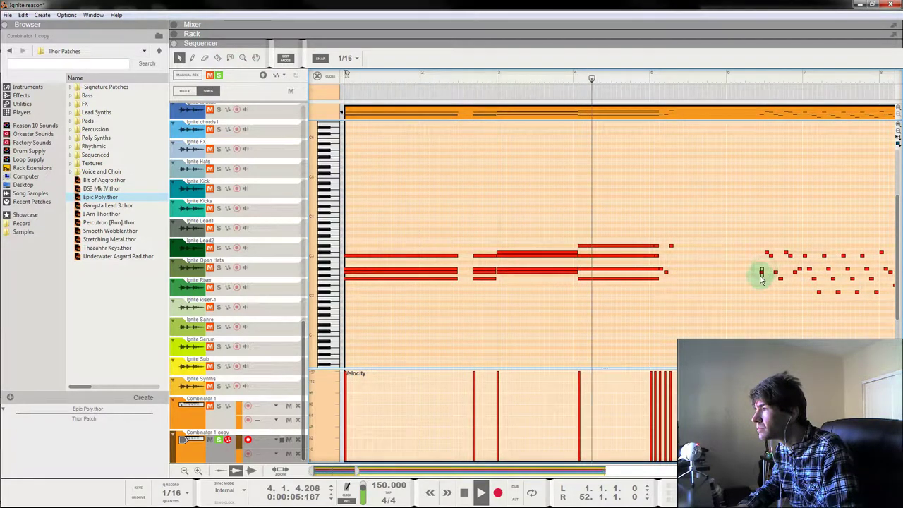
{"action": "key", "text": "Delete"}
{"action": "left_click", "coordinate": [672, 246]}
{"action": "key", "text": "Delete"}
Shorten all notes of the bar 4 chord so they end at the start of bar 5.
{"action": "left_click_drag", "start_coordinate": [682, 289], "coordinate": [627, 291]}
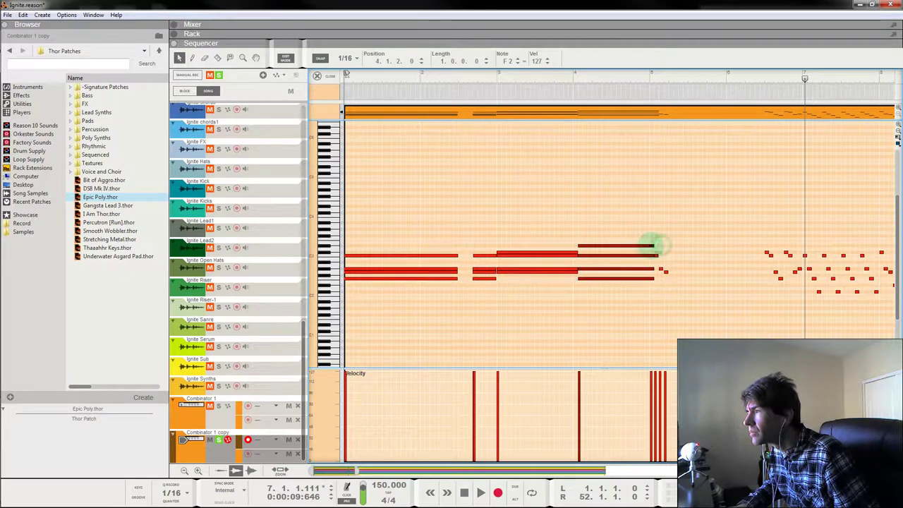
{"action": "left_click_drag", "start_coordinate": [682, 229], "coordinate": [657, 283]}
Quantize all notes in the Combinator 1 copy clip to 1/16 at 100%.
{"action": "key", "text": "ctrl+a"}
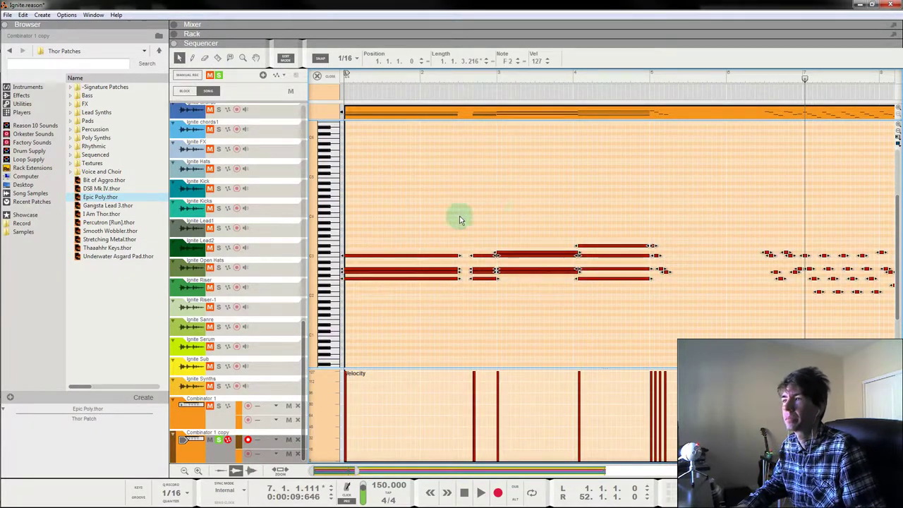
{"action": "key", "text": "F8"}
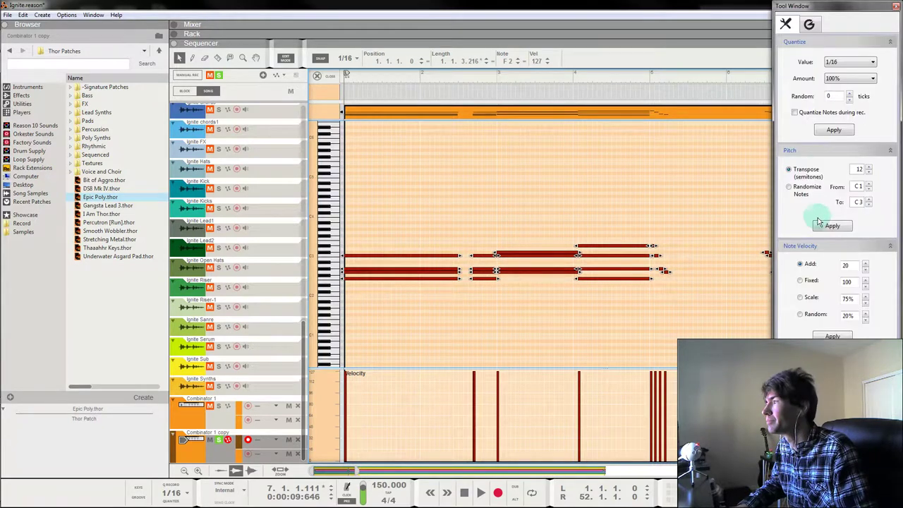
{"action": "left_click", "coordinate": [833, 133]}
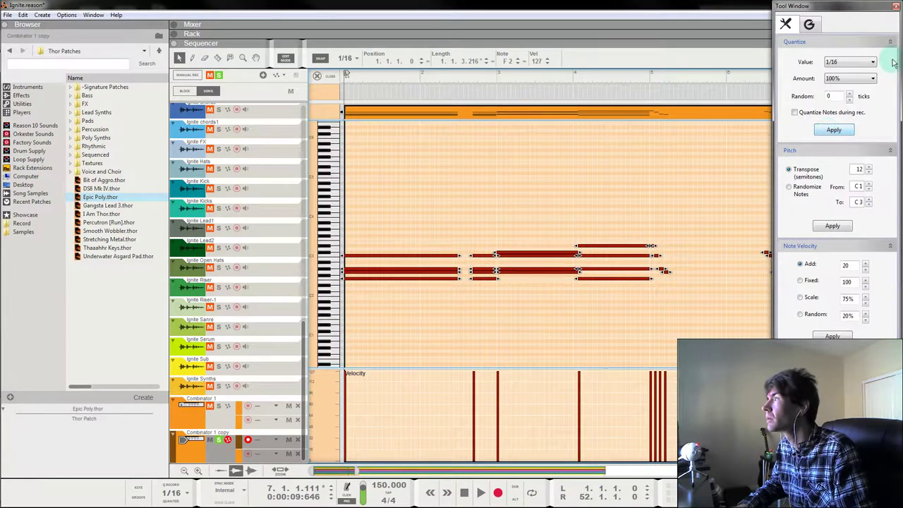
{"action": "left_click", "coordinate": [897, 7]}
{"action": "left_click", "coordinate": [565, 182]}
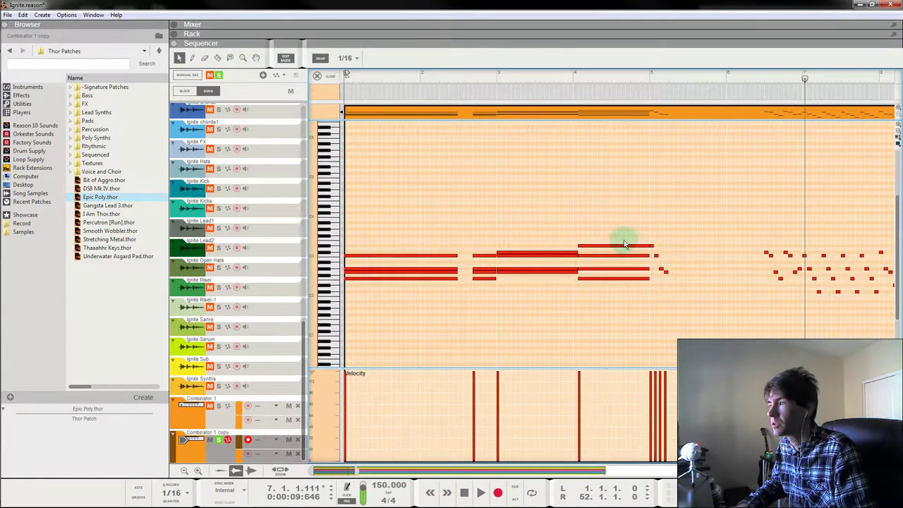
Align the four bar 5 notes at position 5.1.1.0 and stretch them into a chord 1.0.3.0 long.
{"action": "left_click", "coordinate": [652, 248]}
{"action": "left_click_drag", "start_coordinate": [699, 225], "coordinate": [653, 291]}
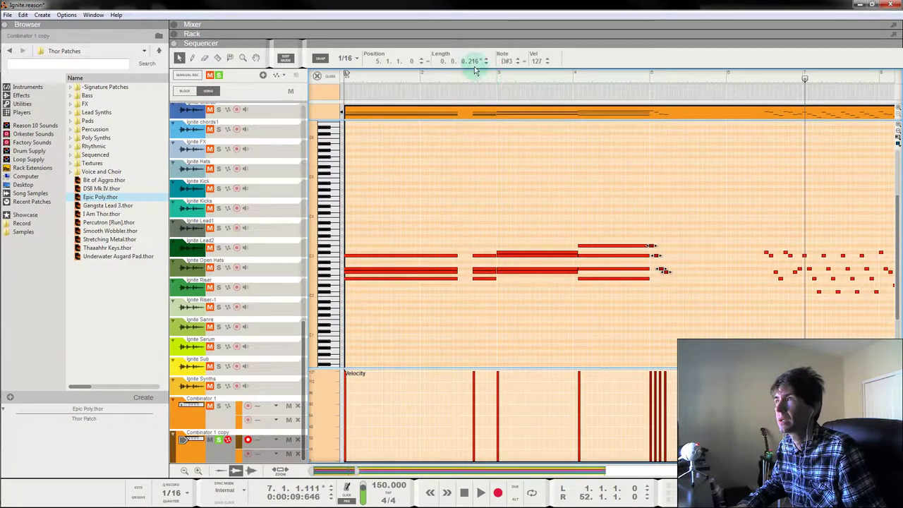
{"action": "left_click", "coordinate": [428, 63]}
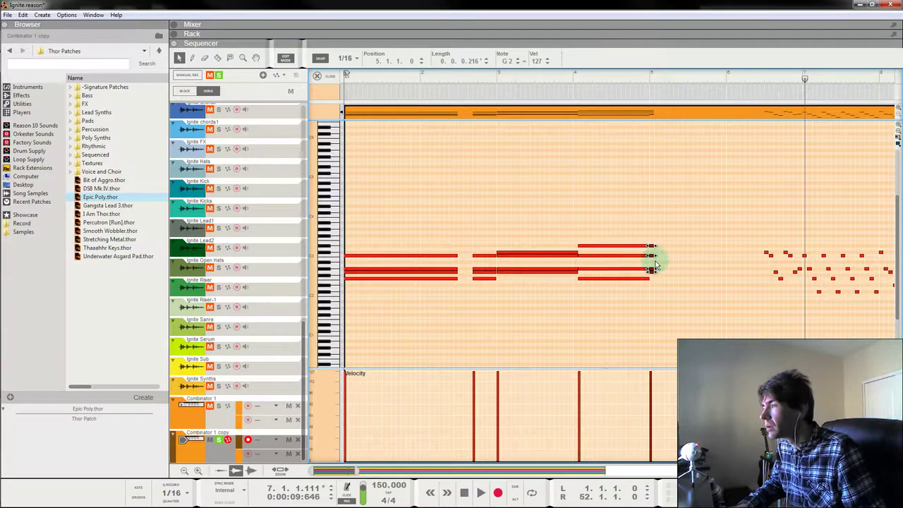
{"action": "left_click_drag", "start_coordinate": [656, 256], "coordinate": [741, 264]}
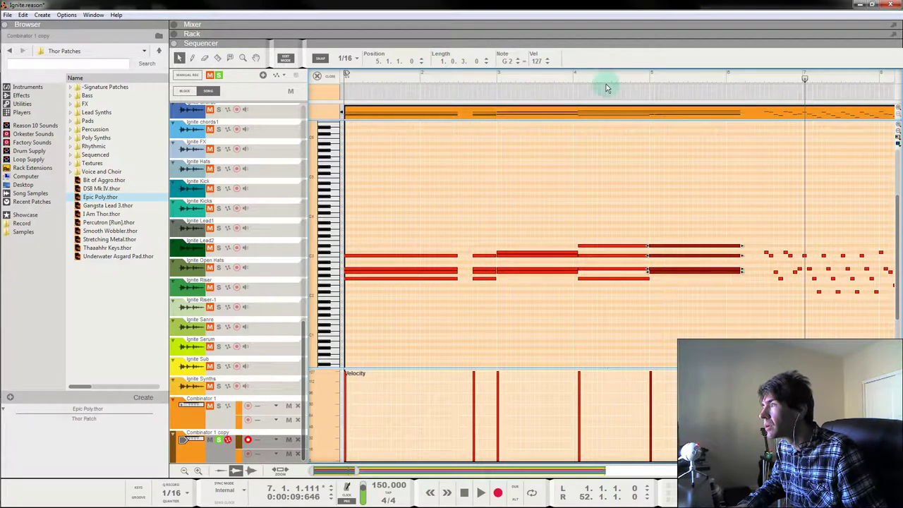
Play the chords from bar 4 to check the transition into the bar 5 chord.
{"action": "left_click", "coordinate": [572, 76]}
{"action": "key", "text": "space"}
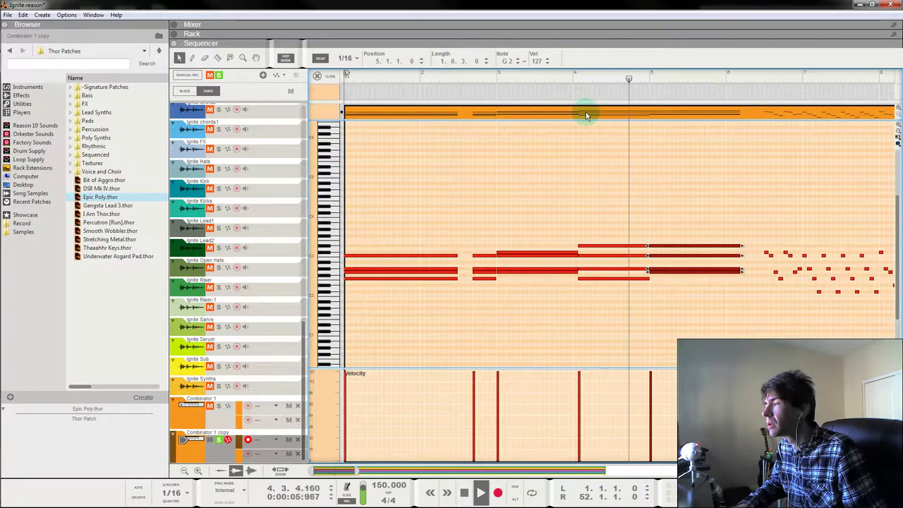
{"action": "left_click", "coordinate": [649, 164]}
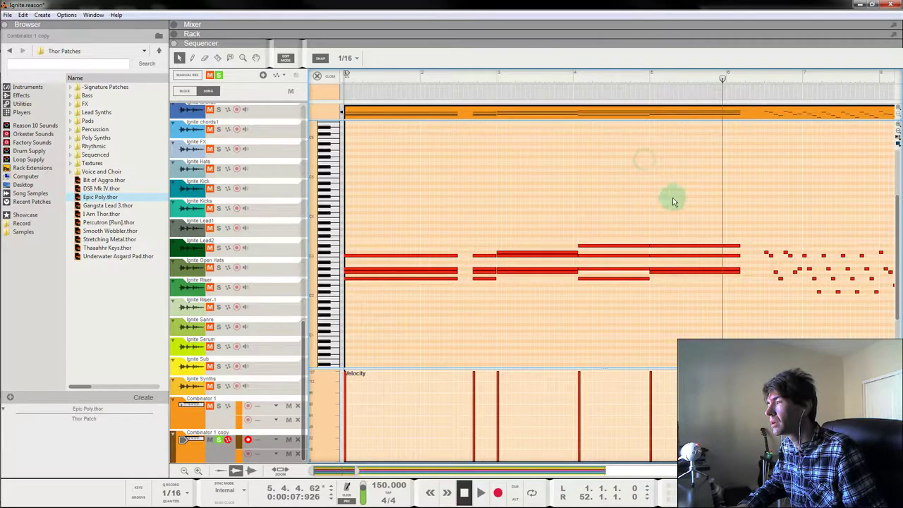
Solo the original Combinator 1 track together with its copy and play both from the start of the song.
{"action": "left_click_drag", "start_coordinate": [490, 79], "coordinate": [235, 83]}
{"action": "key", "text": "space"}
{"action": "left_click", "coordinate": [218, 409]}
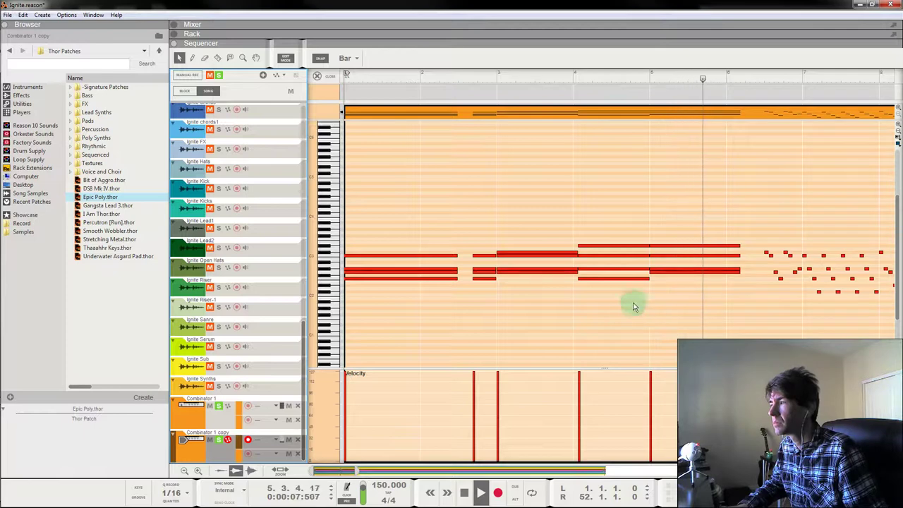
{"action": "left_click_drag", "start_coordinate": [517, 79], "coordinate": [266, 73]}
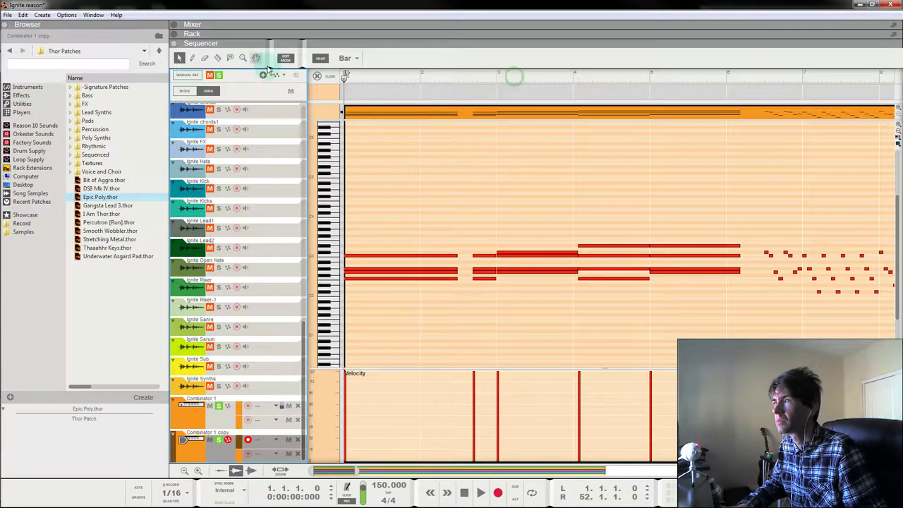
{"action": "key", "text": "space"}
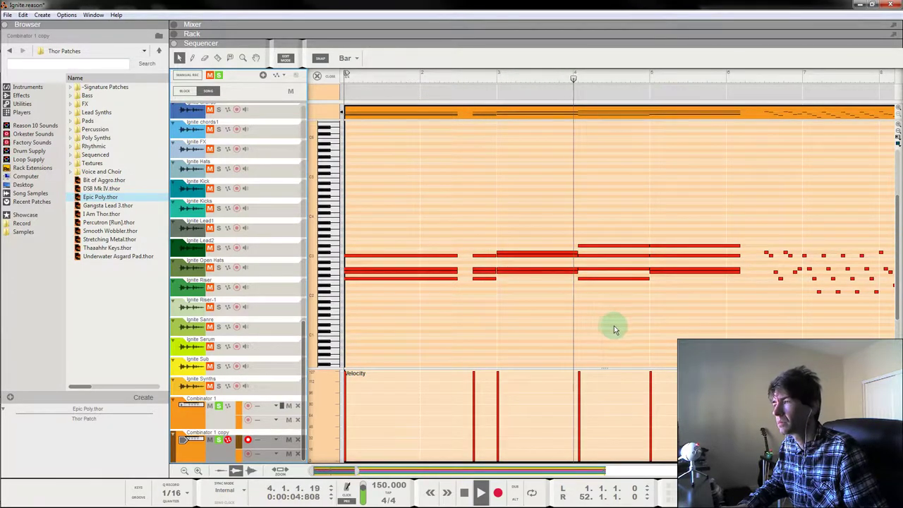
Trim the bar 3 chord to a length of 1.0.0.0 and extend the bar 4 chord's start back to 4.1.1.0.
{"action": "left_click", "coordinate": [495, 79]}
{"action": "left_click_drag", "start_coordinate": [550, 213], "coordinate": [583, 266]}
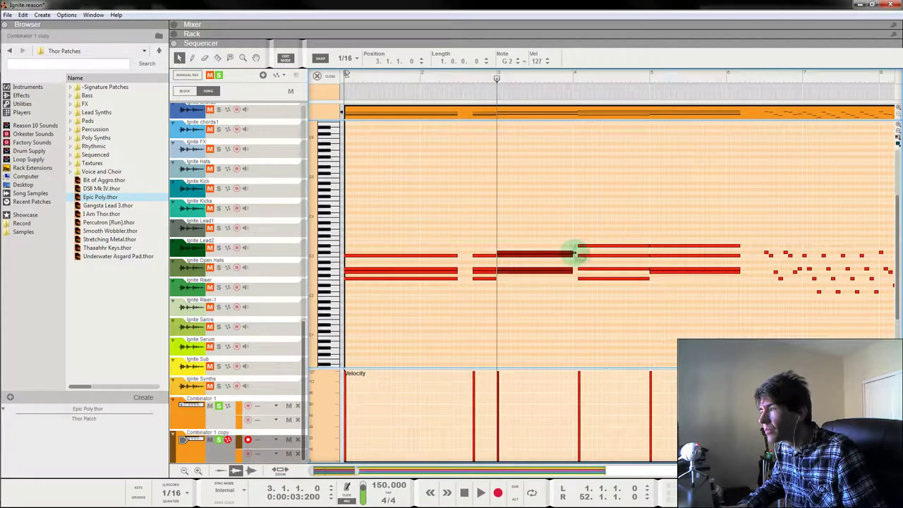
{"action": "left_click_drag", "start_coordinate": [585, 228], "coordinate": [587, 282]}
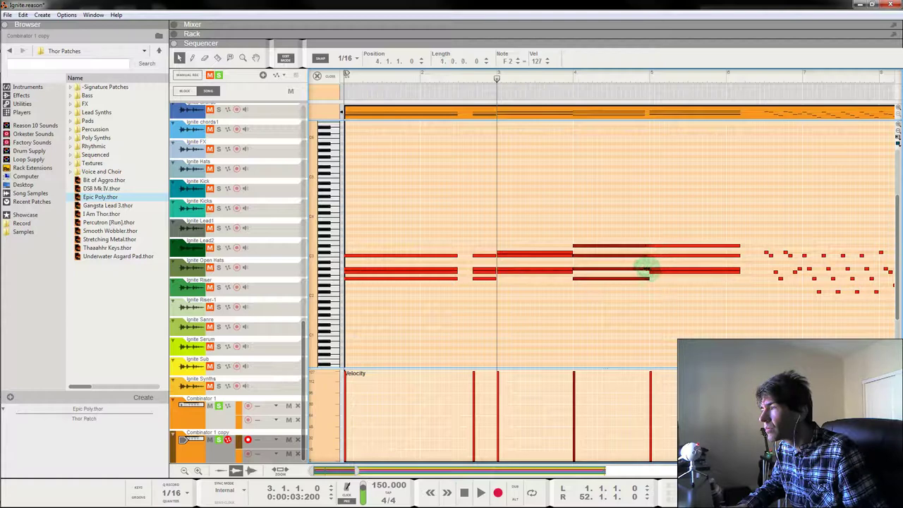
Raise the lower notes of the bar 4 chord and move the bar 5 chord's top note to F3, auditioning the changes.
{"action": "left_click", "coordinate": [594, 284]}
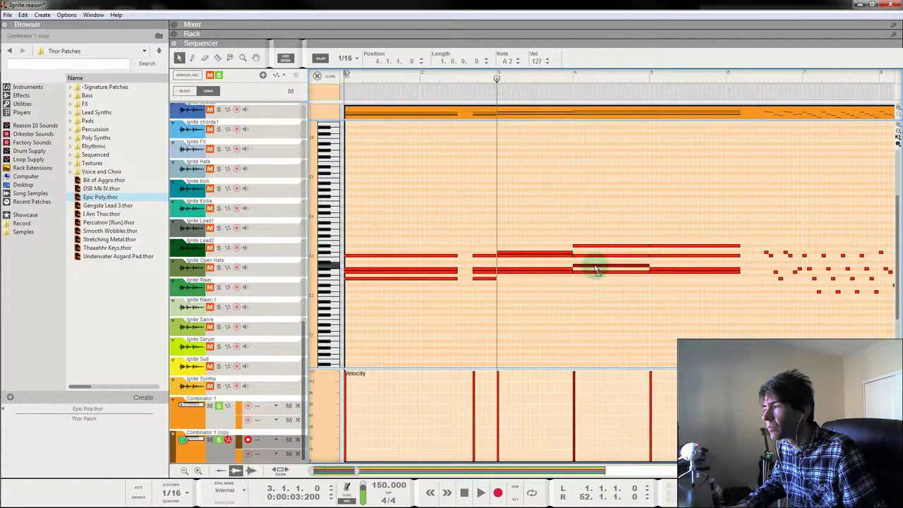
{"action": "key", "text": "space"}
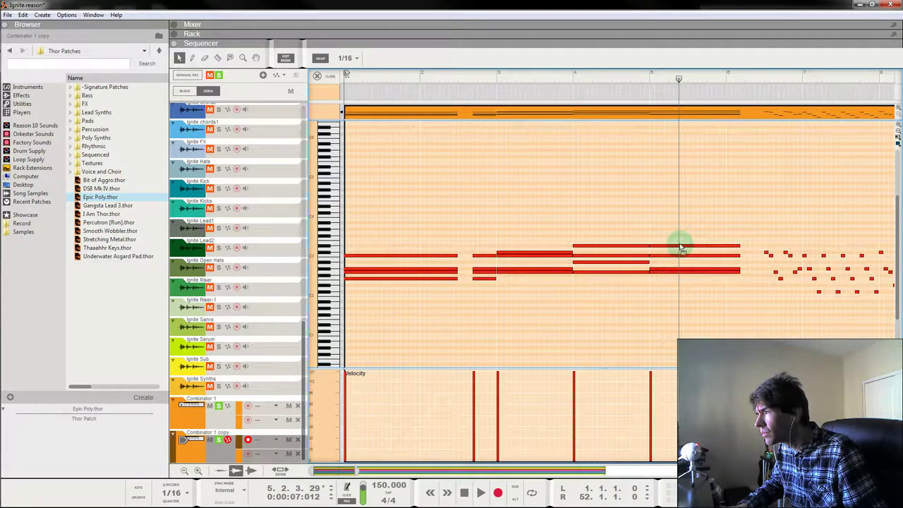
{"action": "left_click_drag", "start_coordinate": [681, 247], "coordinate": [682, 244]}
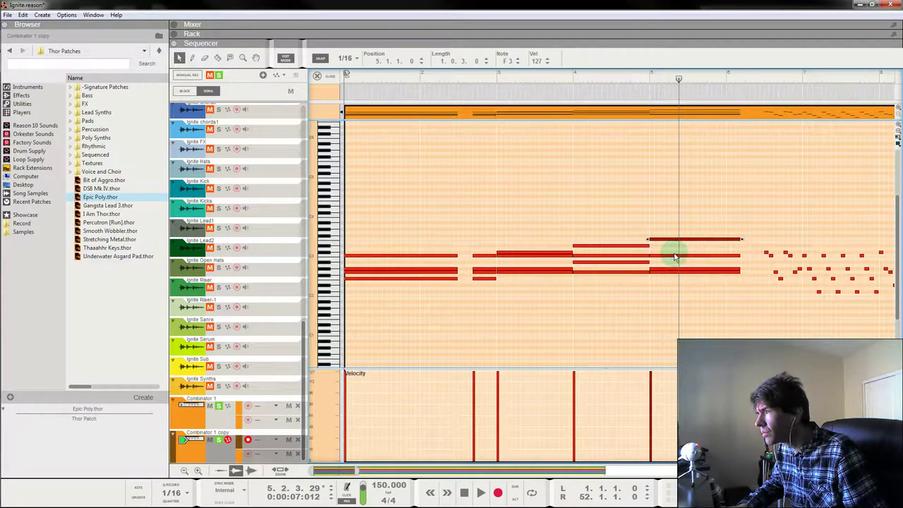
{"action": "key", "text": "space"}
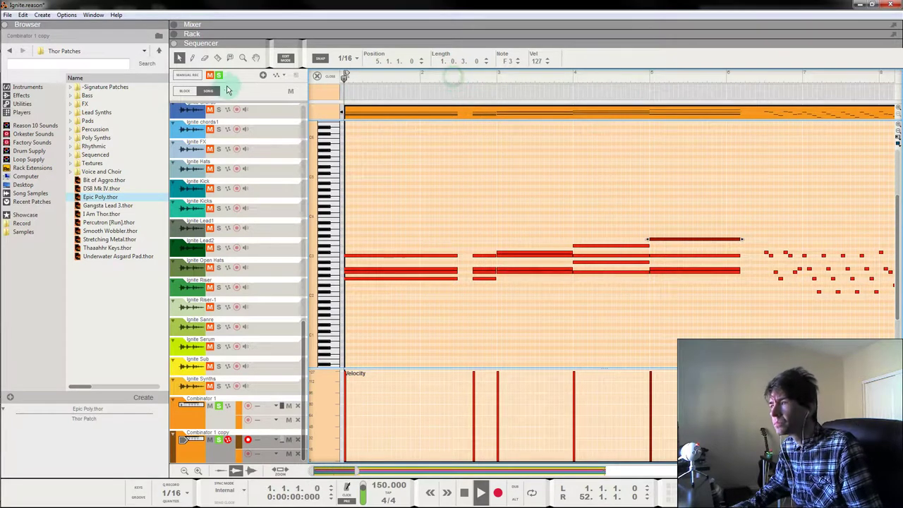
Set the length of the short chord at position 2.3.4.0 to 0.1.1.0 so it meets bar 3.
{"action": "left_click", "coordinate": [488, 242]}
{"action": "left_click_drag", "start_coordinate": [488, 303], "coordinate": [488, 305]}
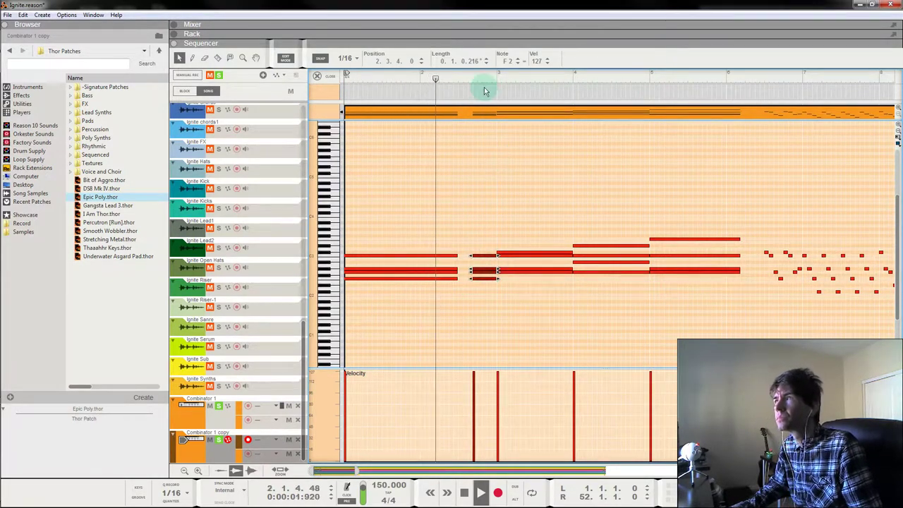
{"action": "double_click", "coordinate": [474, 63]}
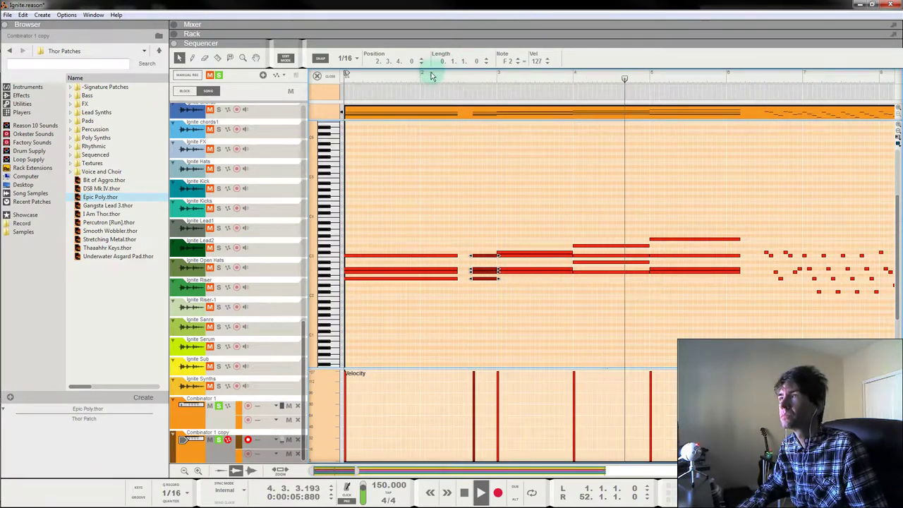
Replay the chord progression from the start and again from just before bar 4.
{"action": "left_click_drag", "start_coordinate": [433, 75], "coordinate": [231, 73]}
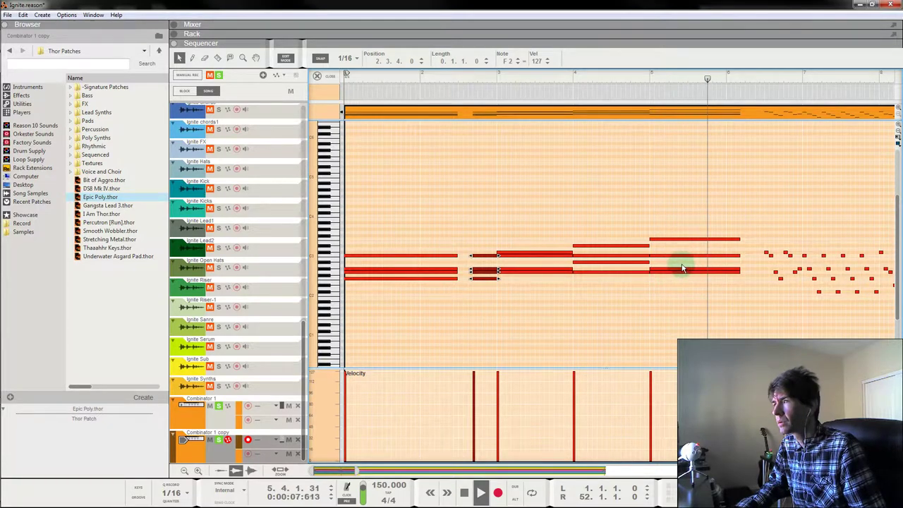
{"action": "left_click_drag", "start_coordinate": [544, 232], "coordinate": [544, 296]}
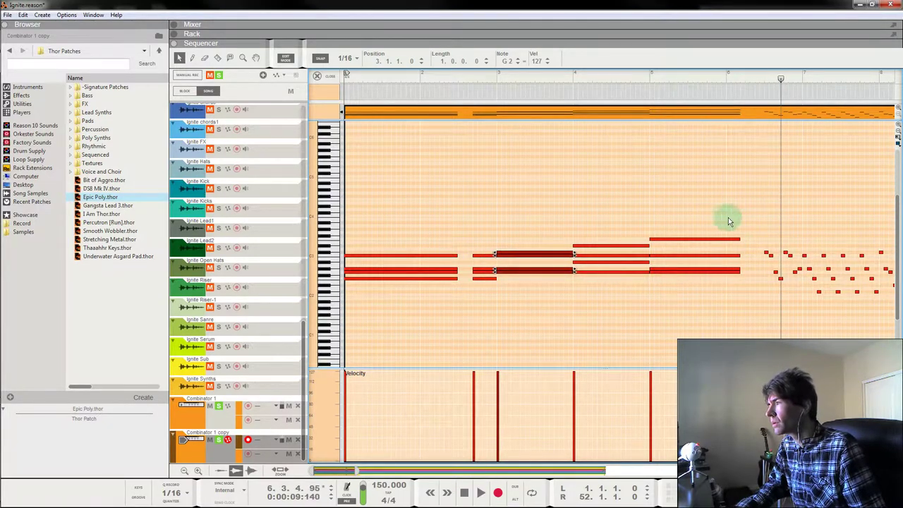
{"action": "left_click", "coordinate": [564, 72]}
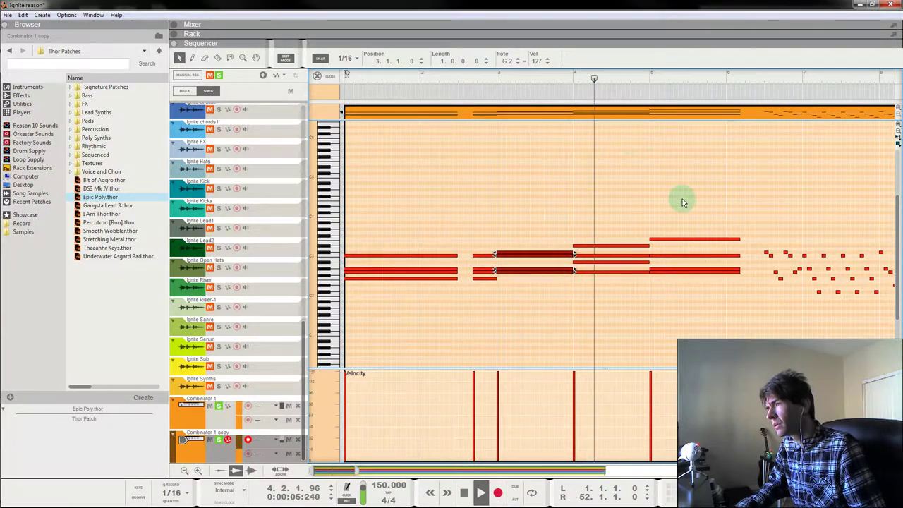
Lower the bottom note of the bar 5 chord to F2 and play the chord in context.
{"action": "left_click", "coordinate": [688, 277]}
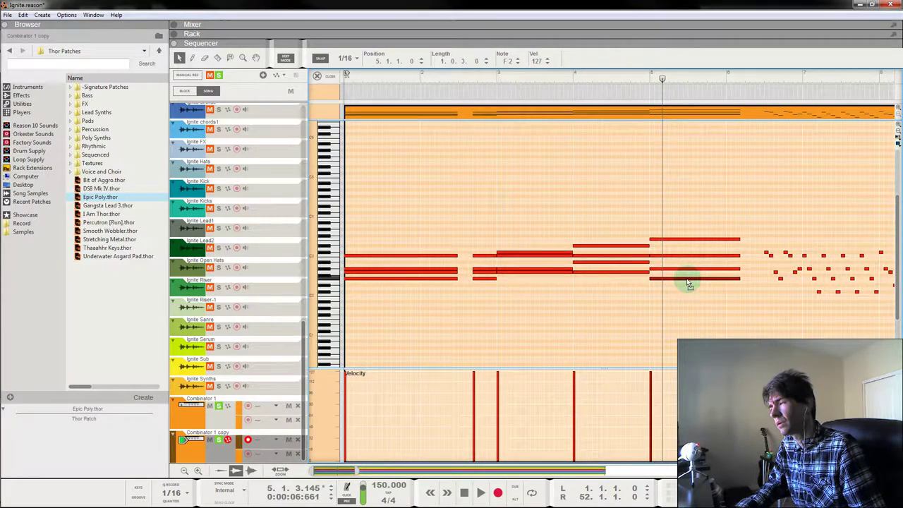
{"action": "left_click", "coordinate": [646, 79]}
{"action": "key", "text": "space"}
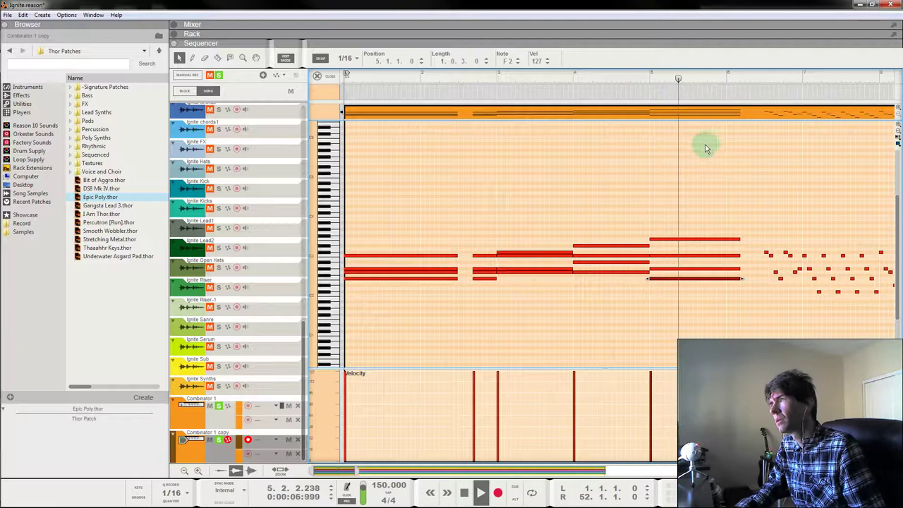
{"action": "left_click", "coordinate": [580, 86]}
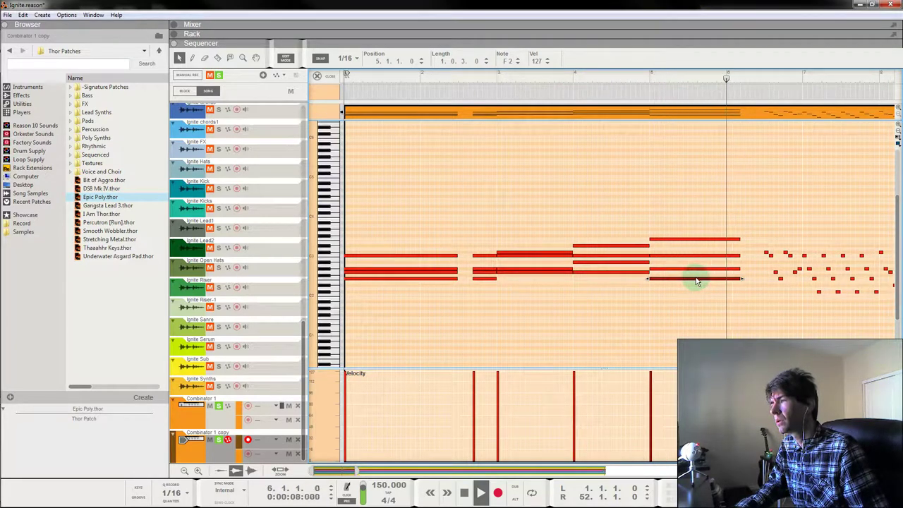
Try a higher bottom note in the bar 5 chord, return it to F2, and raise the chord's C3 to C#3.
{"action": "left_click_drag", "start_coordinate": [697, 279], "coordinate": [697, 271]}
{"action": "left_click", "coordinate": [649, 74]}
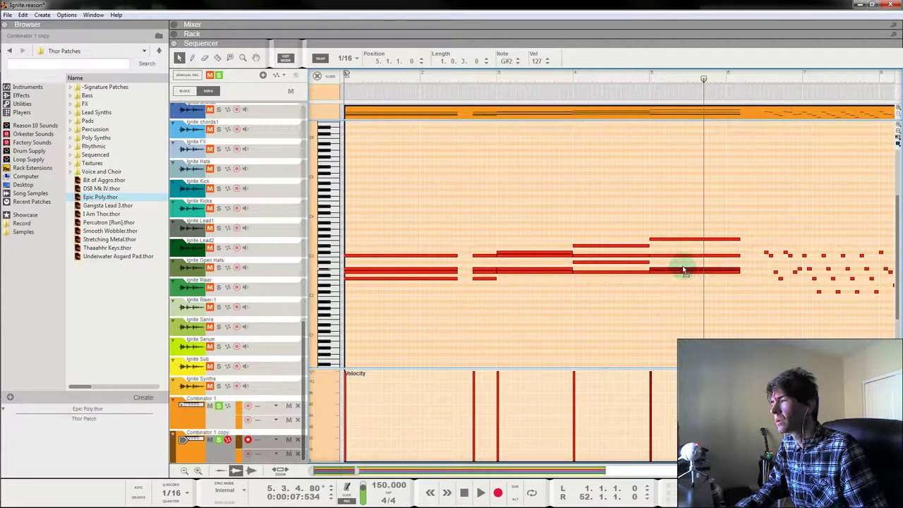
{"action": "left_click_drag", "start_coordinate": [683, 268], "coordinate": [681, 282]}
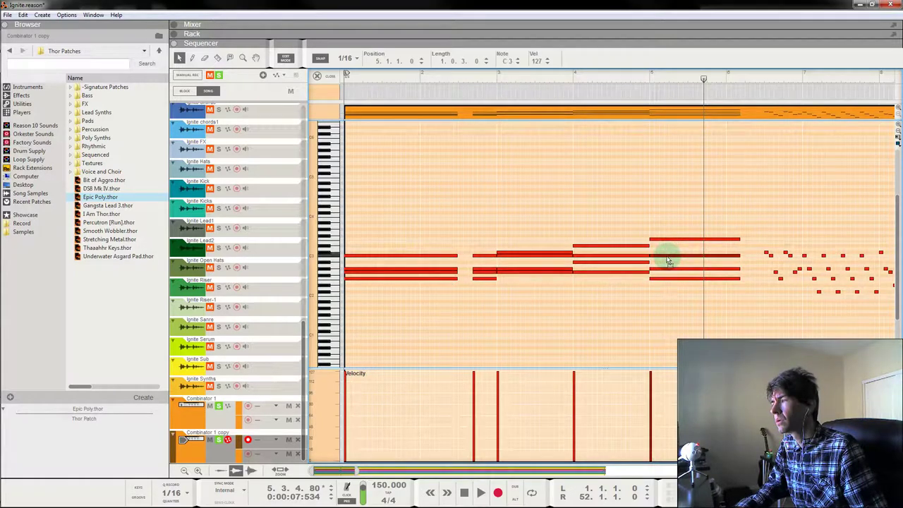
{"action": "left_click", "coordinate": [573, 80]}
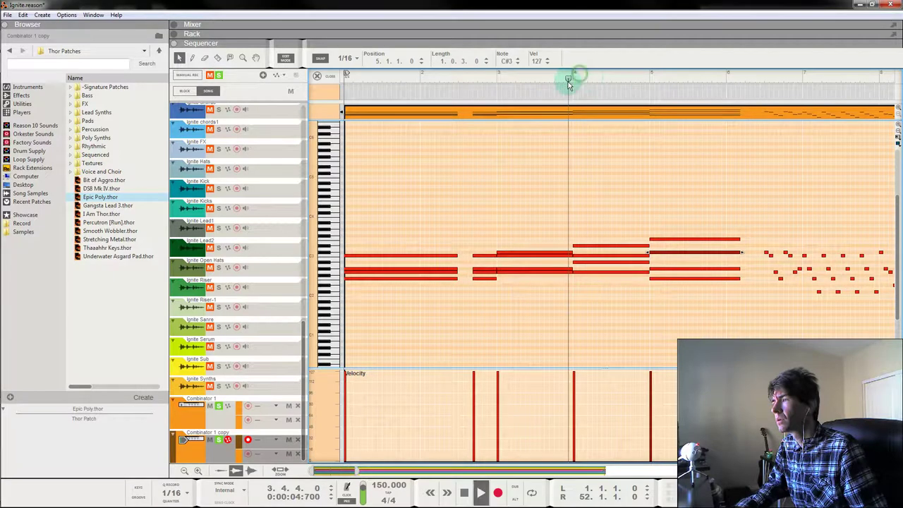
{"action": "key", "text": "space"}
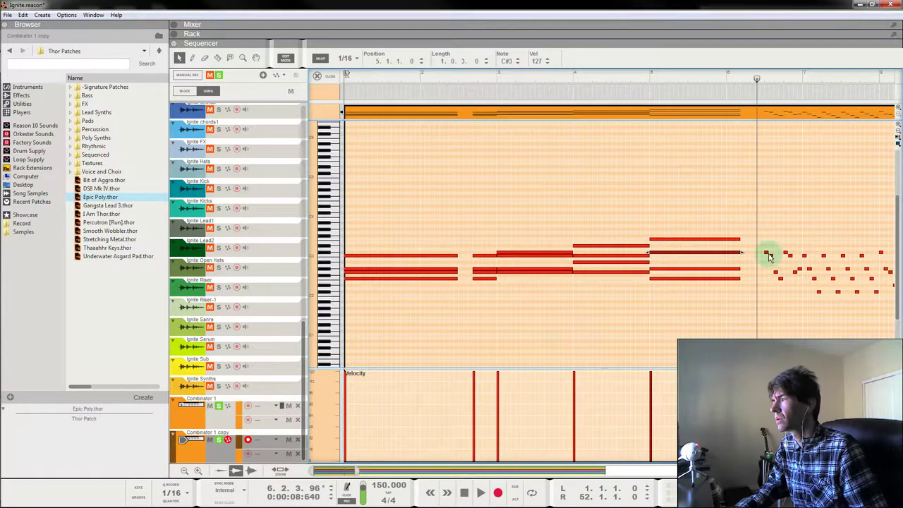
Copy the bar 5 chord to position 6.3.1.0, shorten the copied notes to 0.2.0.0 and play the result.
{"action": "left_click_drag", "start_coordinate": [665, 213], "coordinate": [750, 283]}
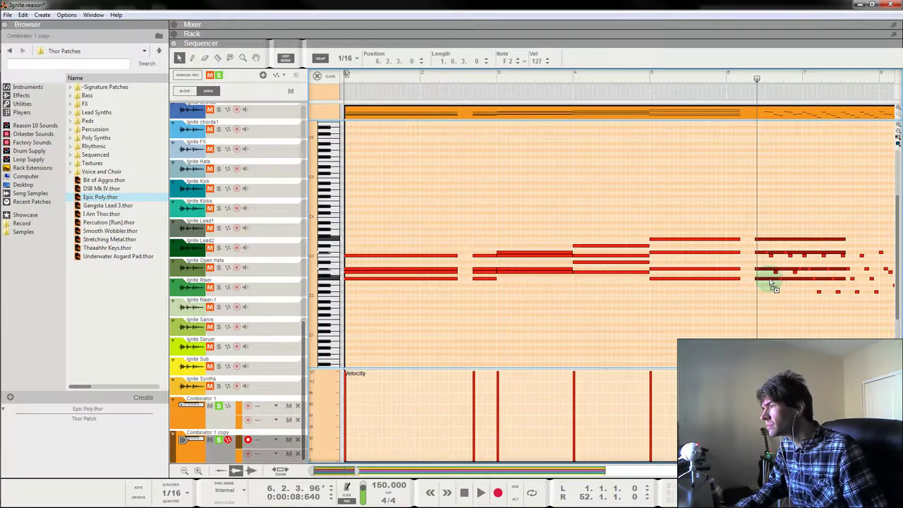
{"action": "left_click_drag", "start_coordinate": [779, 282], "coordinate": [780, 282]}
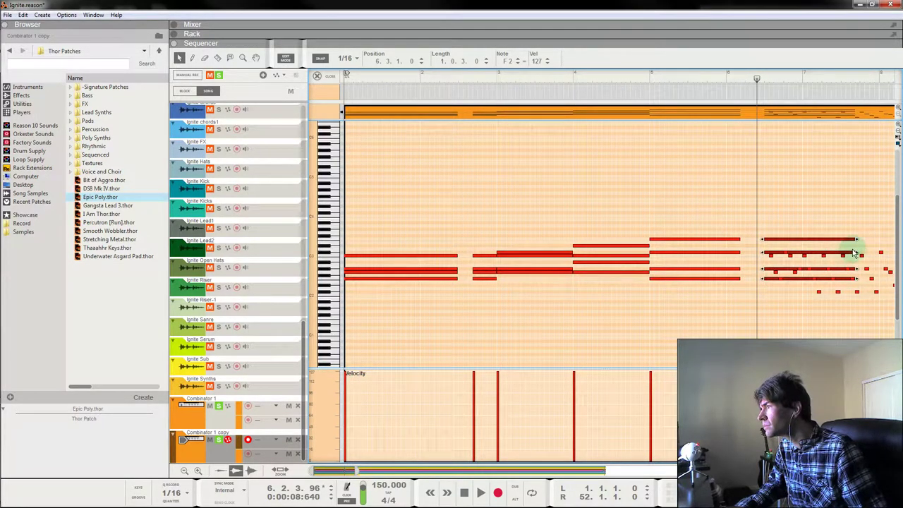
{"action": "left_click_drag", "start_coordinate": [858, 253], "coordinate": [804, 252]}
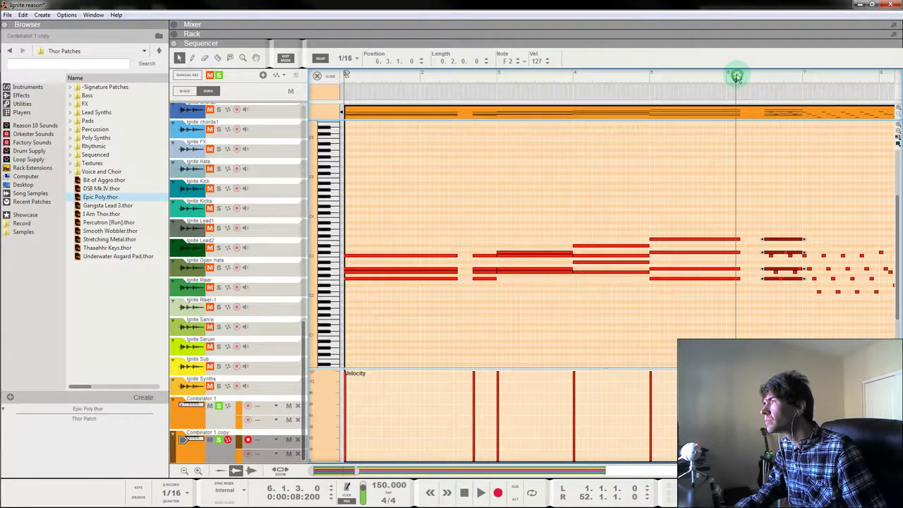
{"action": "key", "text": "space"}
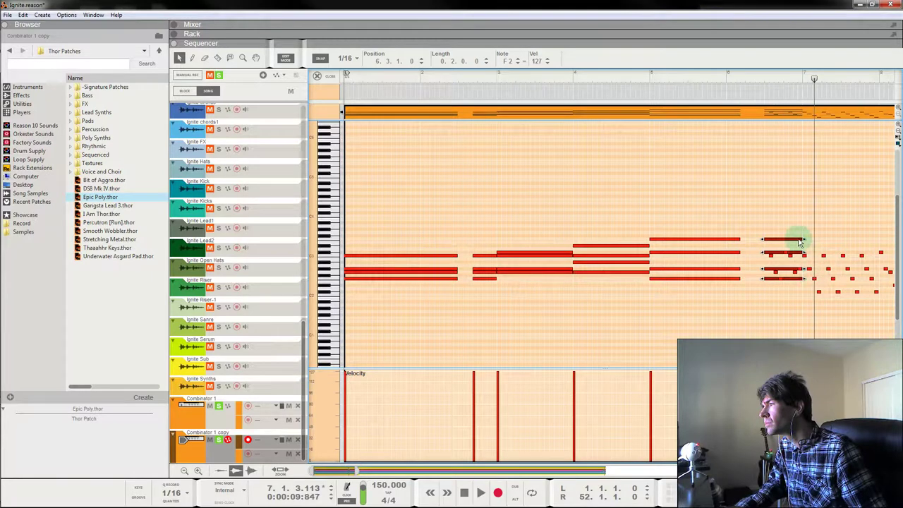
Reshape the chord at 6.3.1 by moving its notes down, and park it well above the arpeggio with its lowest note at E4.
{"action": "left_click_drag", "start_coordinate": [760, 163], "coordinate": [705, 178]}
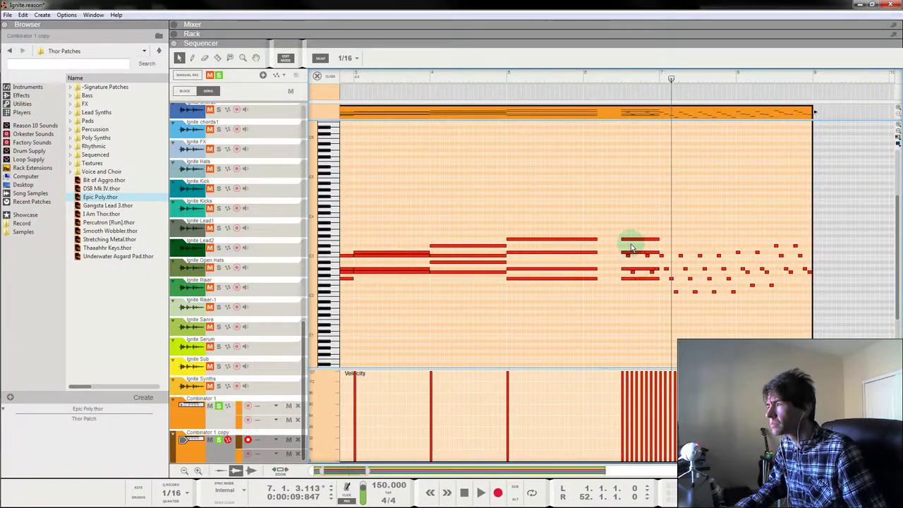
{"action": "left_click_drag", "start_coordinate": [633, 243], "coordinate": [632, 249]}
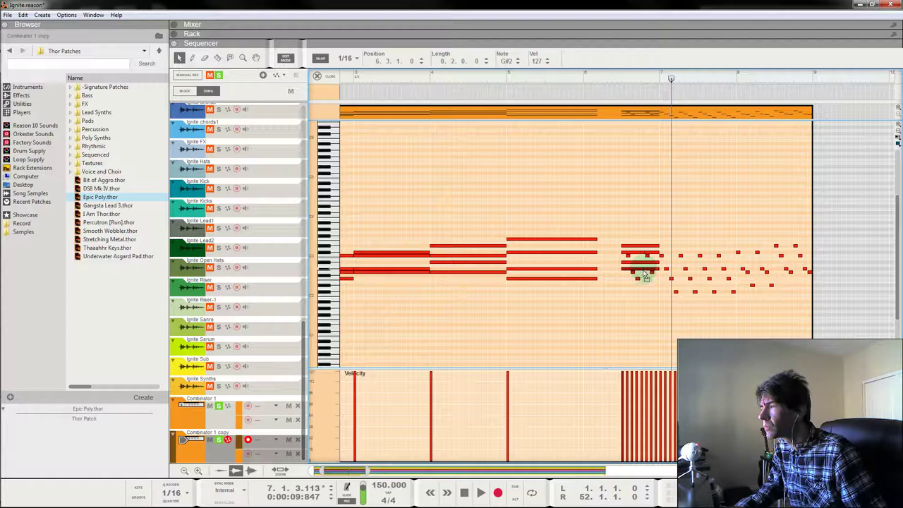
{"action": "left_click_drag", "start_coordinate": [643, 280], "coordinate": [630, 177]}
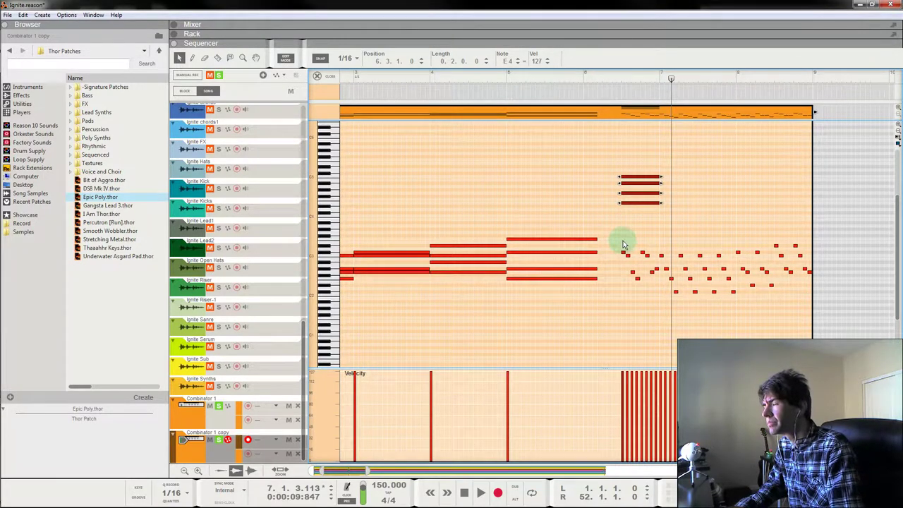
Stack the arpeggio's first four notes into a chord of length 0.2.0.0 at 6.3.1, and delete the rest of the bar 6 arpeggio.
{"action": "left_click_drag", "start_coordinate": [629, 252], "coordinate": [637, 306]}
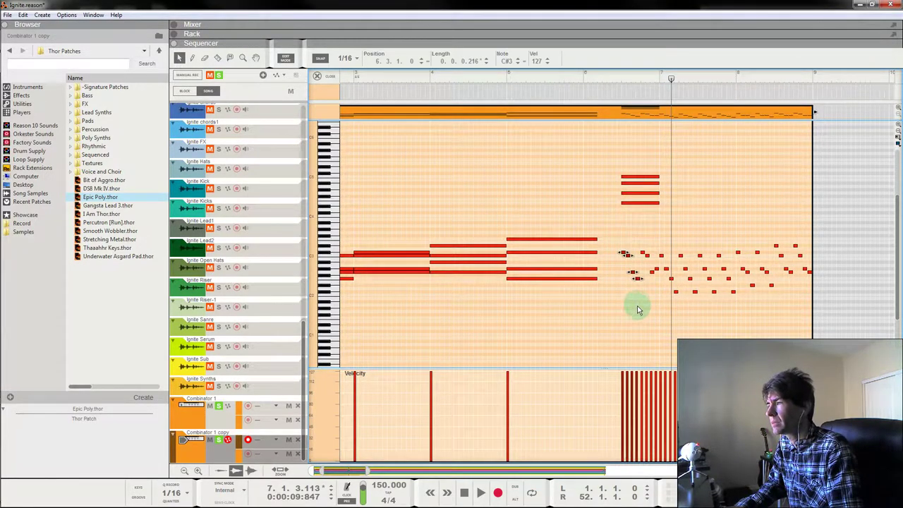
{"action": "left_click", "coordinate": [424, 62]}
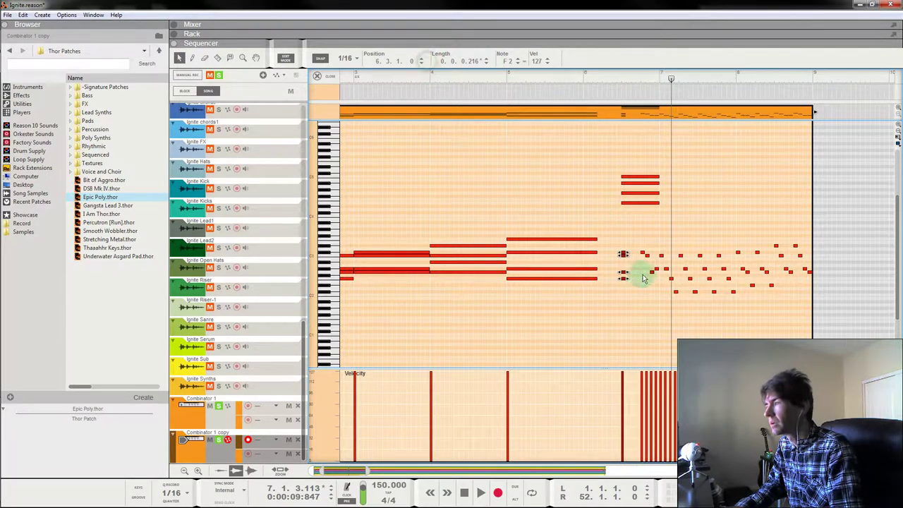
{"action": "left_click_drag", "start_coordinate": [641, 236], "coordinate": [657, 289]}
{"action": "key", "text": "Delete"}
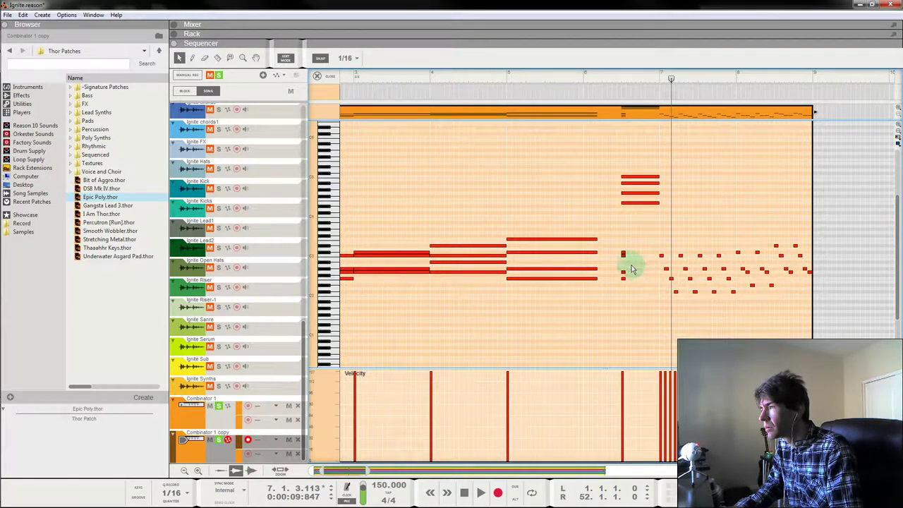
{"action": "left_click_drag", "start_coordinate": [630, 244], "coordinate": [659, 277]}
Move the parked chord to 7.3.2 with its lowest note at D4, and play the passage from around bar 5.
{"action": "left_click", "coordinate": [565, 76]}
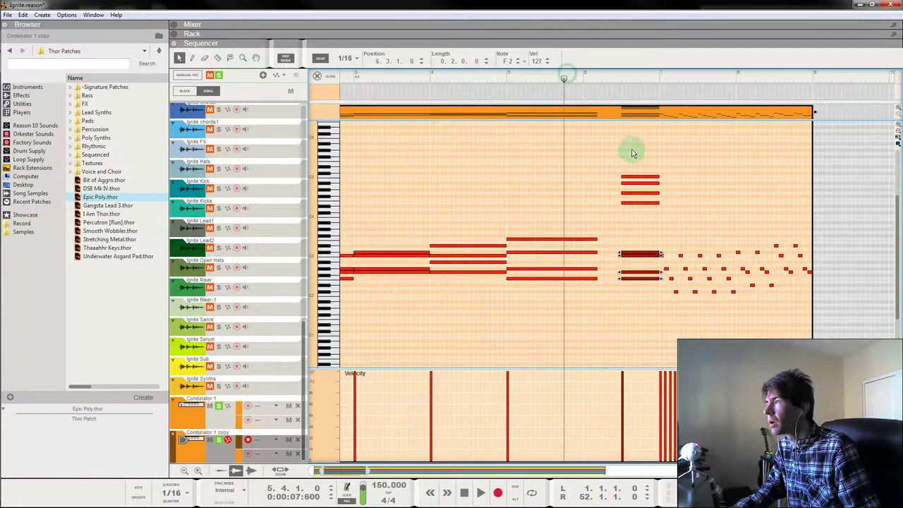
{"action": "left_click_drag", "start_coordinate": [646, 157], "coordinate": [719, 210]}
{"action": "key", "text": "space"}
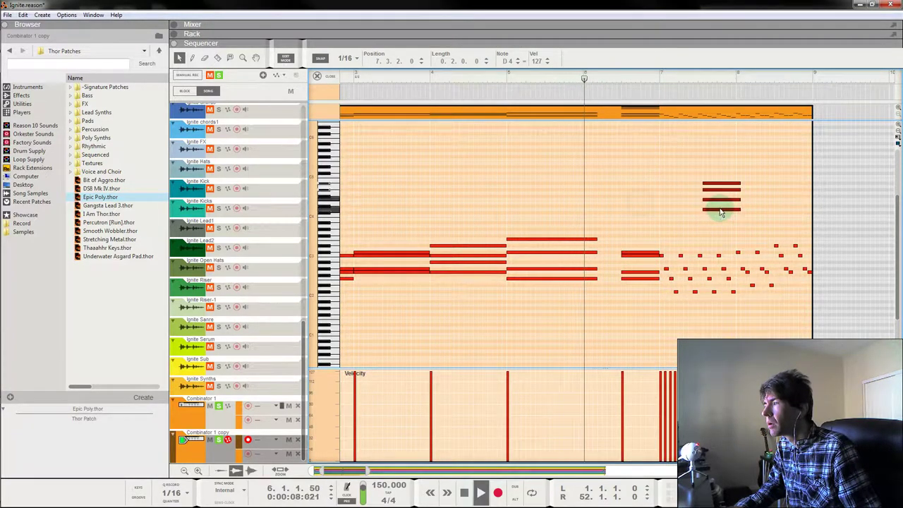
{"action": "left_click", "coordinate": [511, 79]}
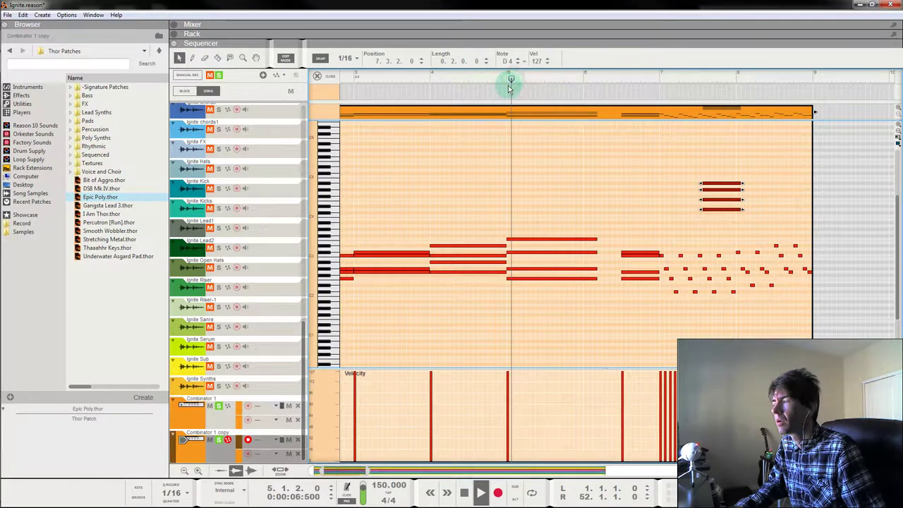
{"action": "left_click", "coordinate": [492, 75]}
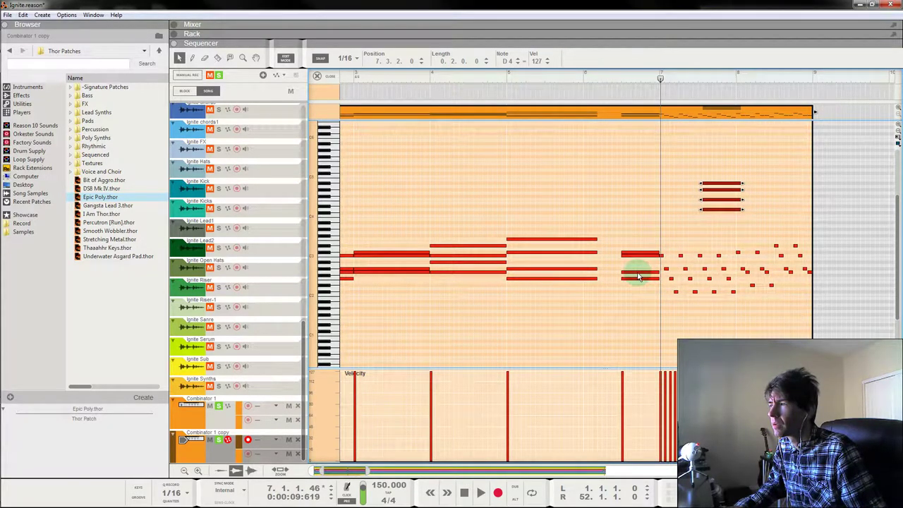
Raise the two lowest notes of the chord at 6.3.1, setting the bottom one to G2, and play the passage.
{"action": "left_click", "coordinate": [638, 271]}
{"action": "left_click_drag", "start_coordinate": [637, 278], "coordinate": [637, 272]}
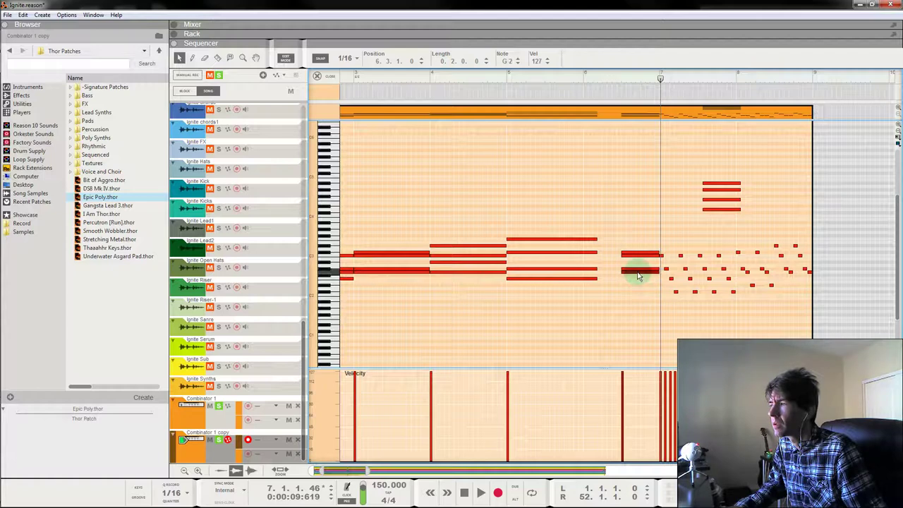
{"action": "left_click", "coordinate": [623, 79]}
{"action": "key", "text": "space"}
{"action": "left_click", "coordinate": [503, 78]}
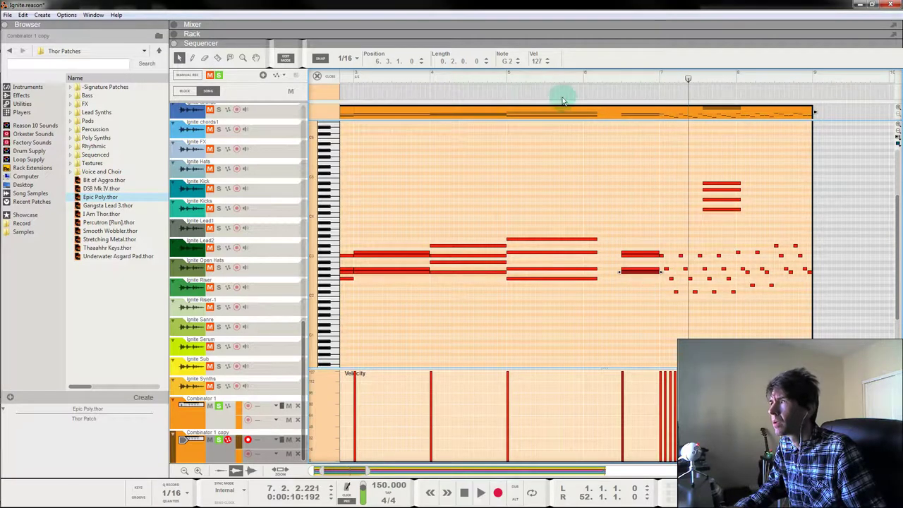
Extend the chord that starts in bar 5 up to 6.3.1, and move the short chord after it to 6.3.4.
{"action": "left_click_drag", "start_coordinate": [483, 80], "coordinate": [146, 93]}
{"action": "left_click_drag", "start_coordinate": [310, 103], "coordinate": [779, 109]}
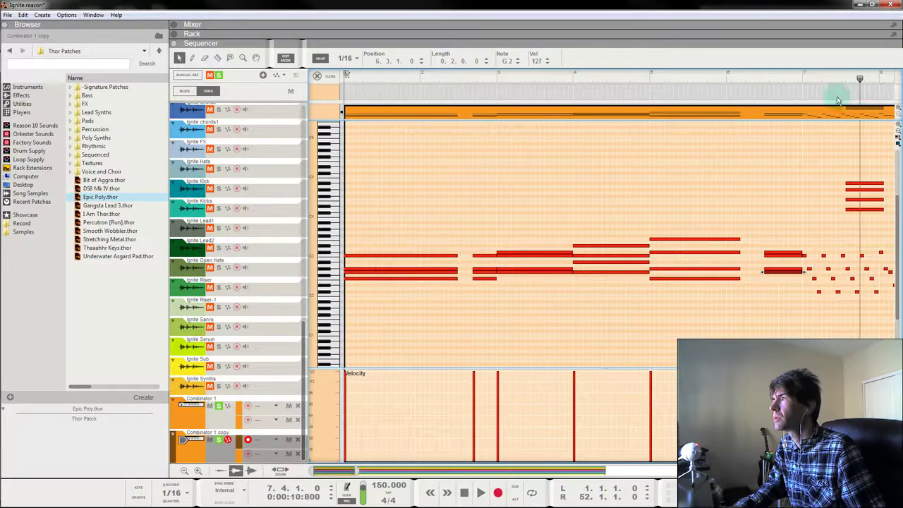
{"action": "left_click_drag", "start_coordinate": [750, 79], "coordinate": [767, 83]}
{"action": "left_click_drag", "start_coordinate": [730, 191], "coordinate": [699, 328]}
{"action": "left_click_drag", "start_coordinate": [743, 278], "coordinate": [787, 259]}
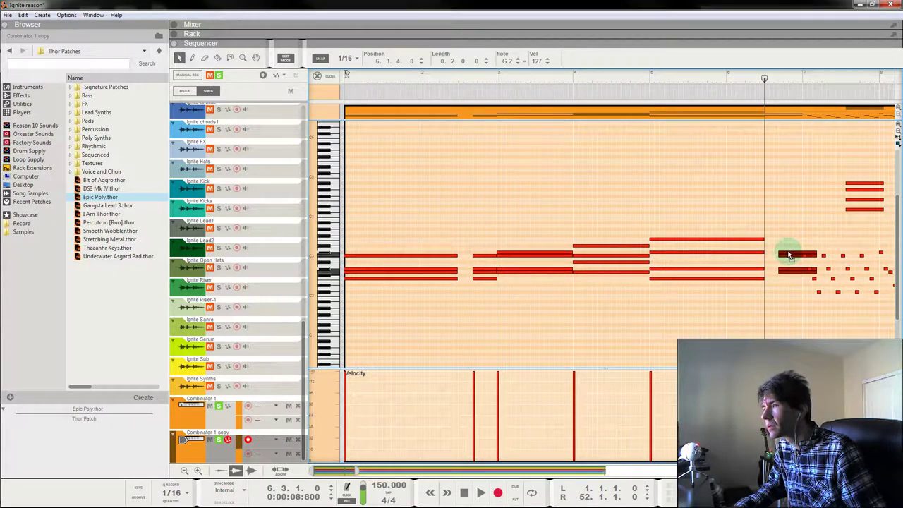
Shorten the chord at 6.3.4 to 0.1.0.0, play it back, and adjust its length to 0.1.1.0.
{"action": "left_click_drag", "start_coordinate": [776, 296], "coordinate": [875, 328]}
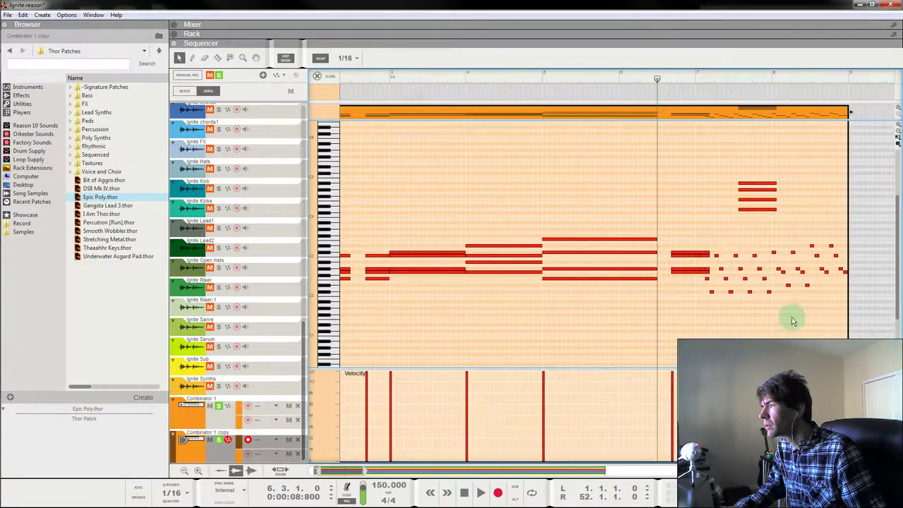
{"action": "left_click_drag", "start_coordinate": [682, 238], "coordinate": [691, 254]}
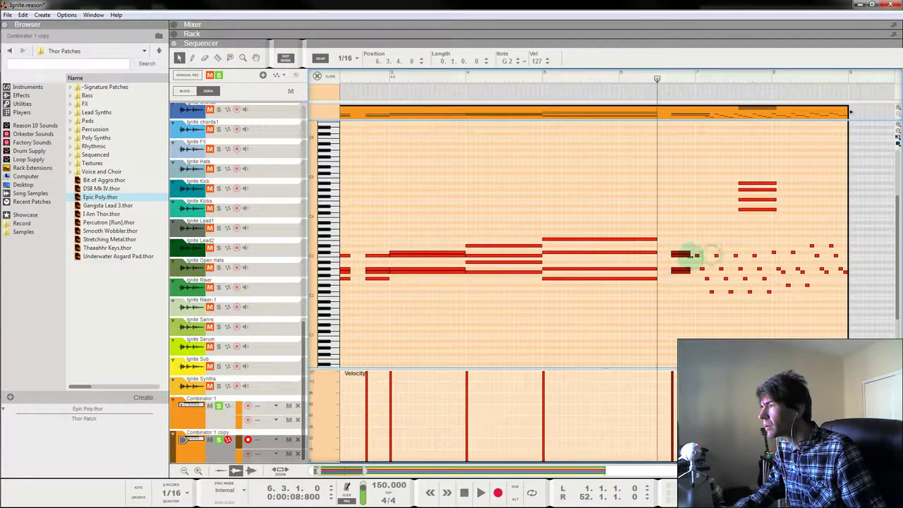
{"action": "left_click", "coordinate": [535, 76]}
{"action": "key", "text": "space"}
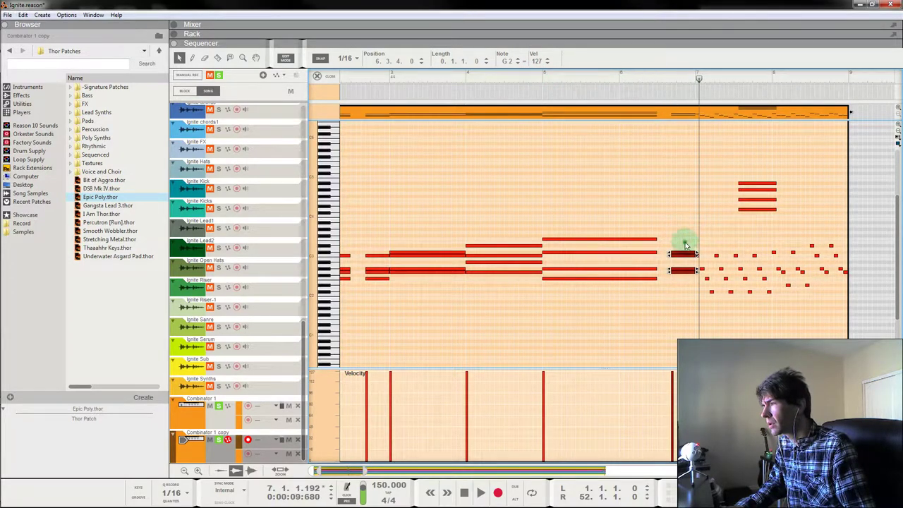
Replace the chord at 6.3.4 with the parked chord, placed at 6.4.1 with length 0.1.0.0 and lowest note G2, and play it.
{"action": "key", "text": "Delete"}
{"action": "left_click_drag", "start_coordinate": [758, 168], "coordinate": [761, 227]}
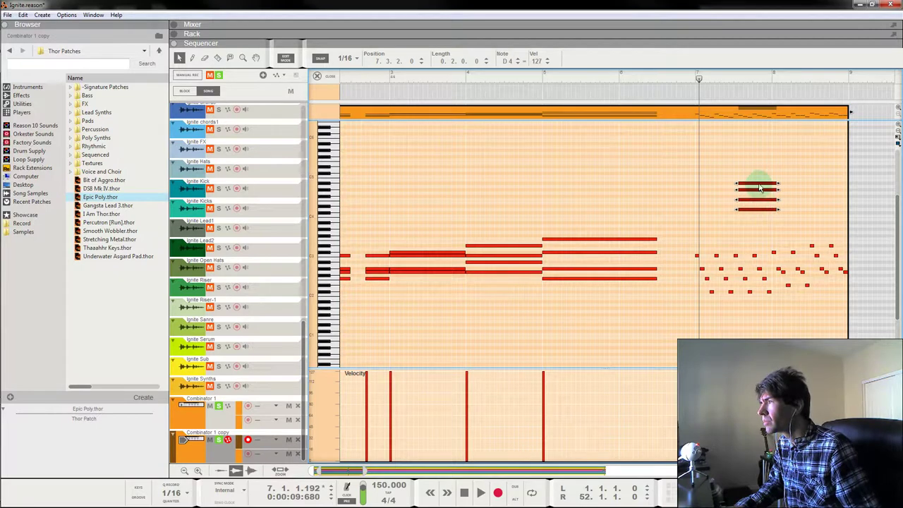
{"action": "left_click_drag", "start_coordinate": [777, 185], "coordinate": [686, 249]}
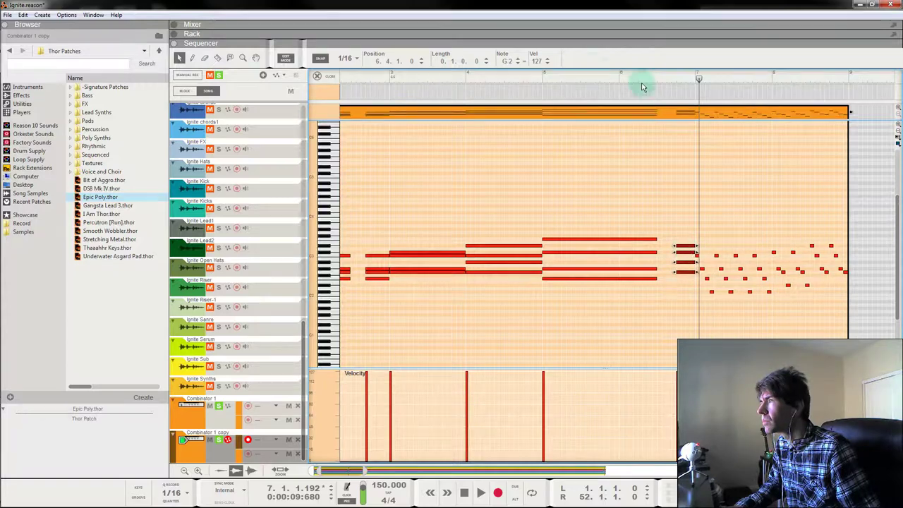
{"action": "left_click", "coordinate": [534, 79]}
{"action": "key", "text": "space"}
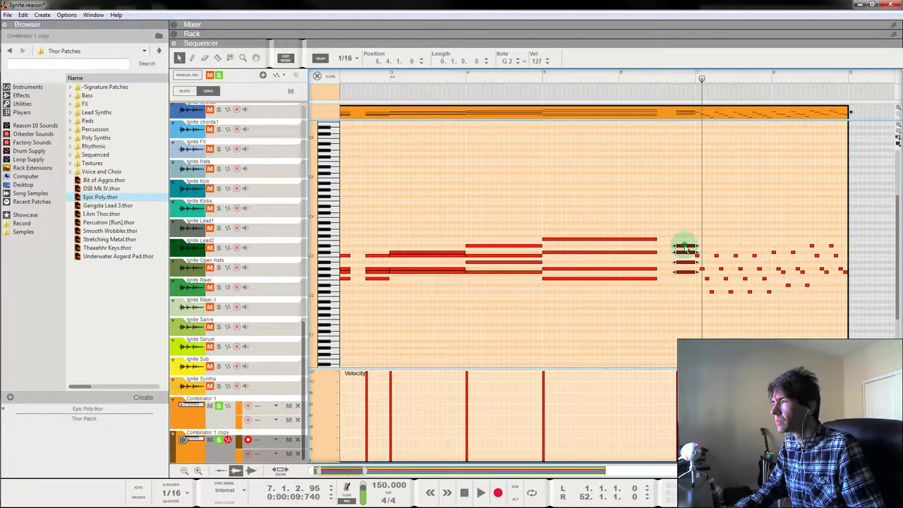
Audition the individual notes of the chord at 6.4.1 and play the passage from bar 5.
{"action": "left_click_drag", "start_coordinate": [685, 248], "coordinate": [689, 243]}
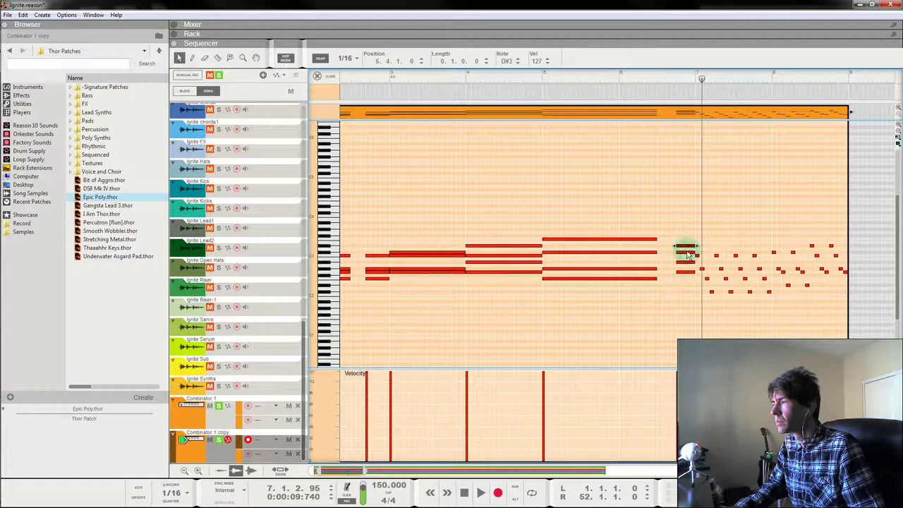
{"action": "left_click_drag", "start_coordinate": [689, 256], "coordinate": [685, 267]}
{"action": "left_click", "coordinate": [682, 276]}
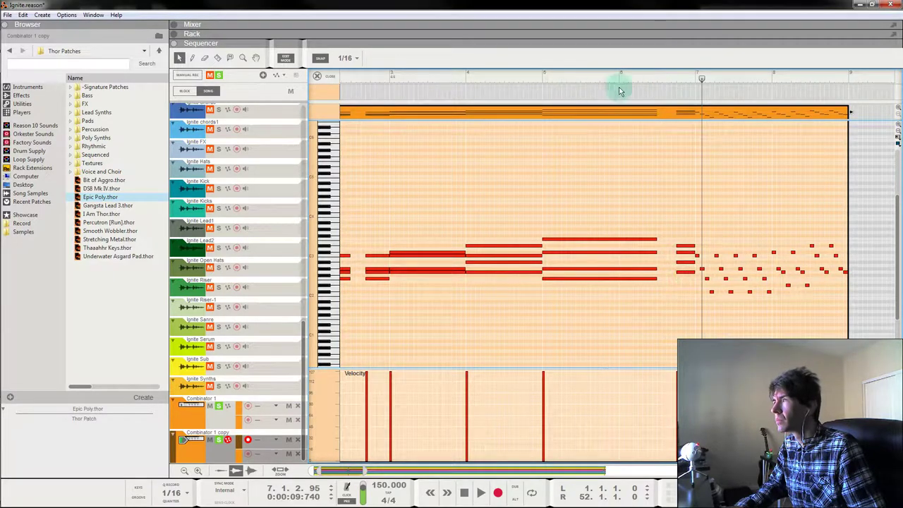
{"action": "left_click", "coordinate": [542, 75]}
{"action": "key", "text": "space"}
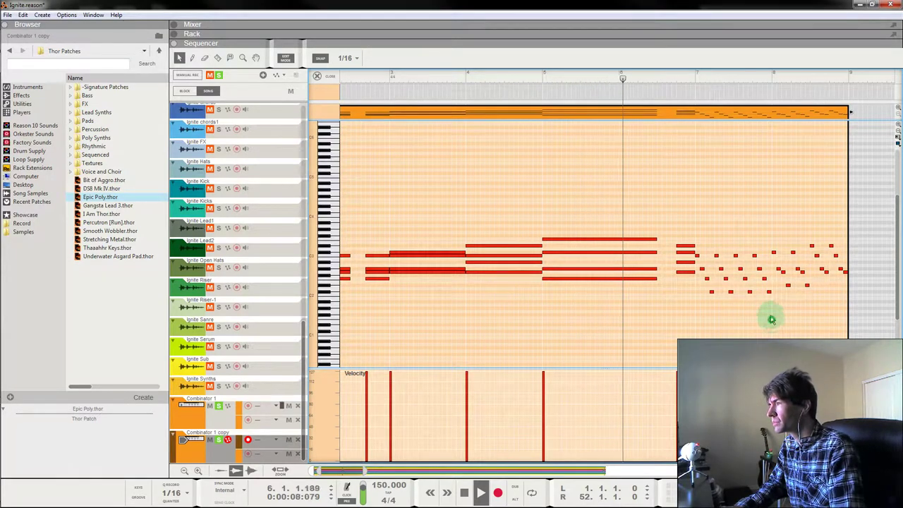
Delete the bar 7 arpeggio notes after the first four, and align those four at 7.1.1 as a chord.
{"action": "mouse_move", "coordinate": [770, 319]}
{"action": "left_mouse_down"}
{"action": "mouse_move", "coordinate": [740, 256]}
{"action": "mouse_move", "coordinate": [718, 237]}
{"action": "left_mouse_up"}
{"action": "key", "text": "Delete"}
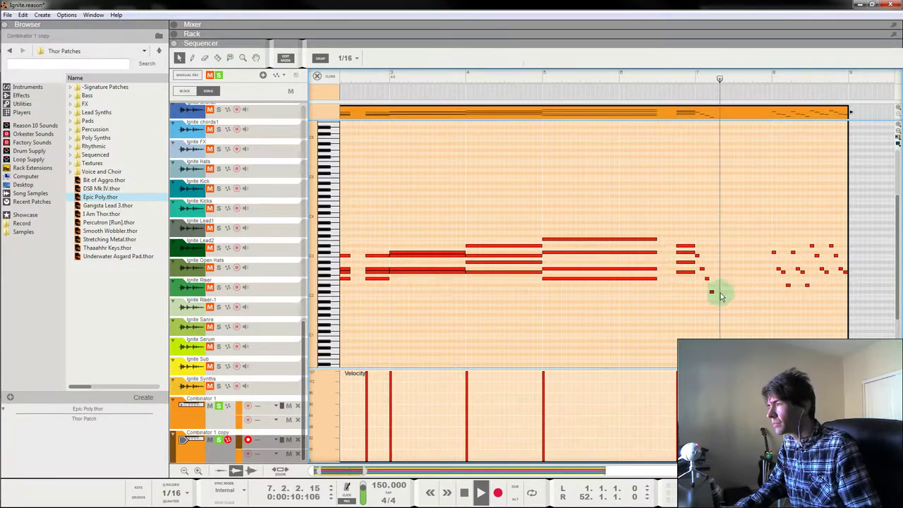
{"action": "key", "text": "space"}
{"action": "mouse_move", "coordinate": [721, 299]}
{"action": "left_mouse_down"}
{"action": "mouse_move", "coordinate": [710, 254]}
{"action": "mouse_move", "coordinate": [697, 248]}
{"action": "left_mouse_up"}
{"action": "left_click", "coordinate": [430, 62]}
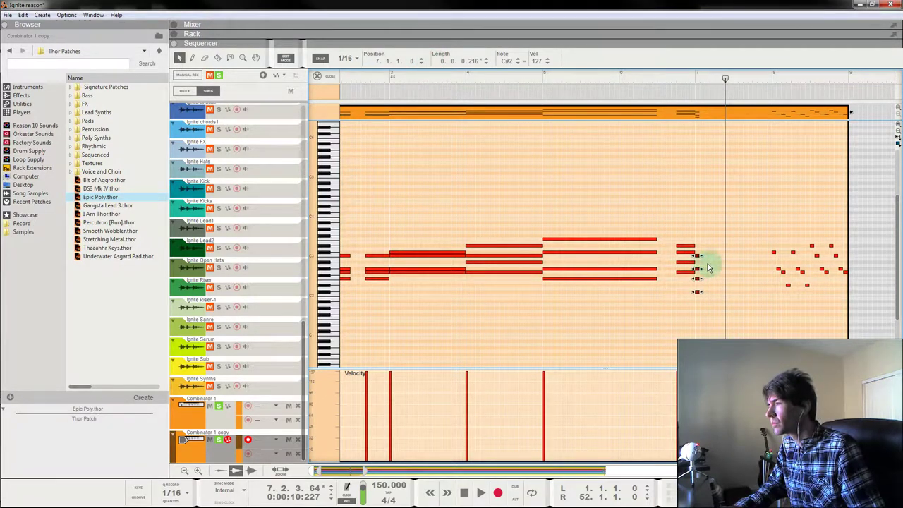
Lengthen the chord at 7.1.1 to 0.3.1.0, 0.3.2.0 and finally 1.0.0.0, playing it back between changes.
{"action": "left_click_drag", "start_coordinate": [697, 255], "coordinate": [760, 256]}
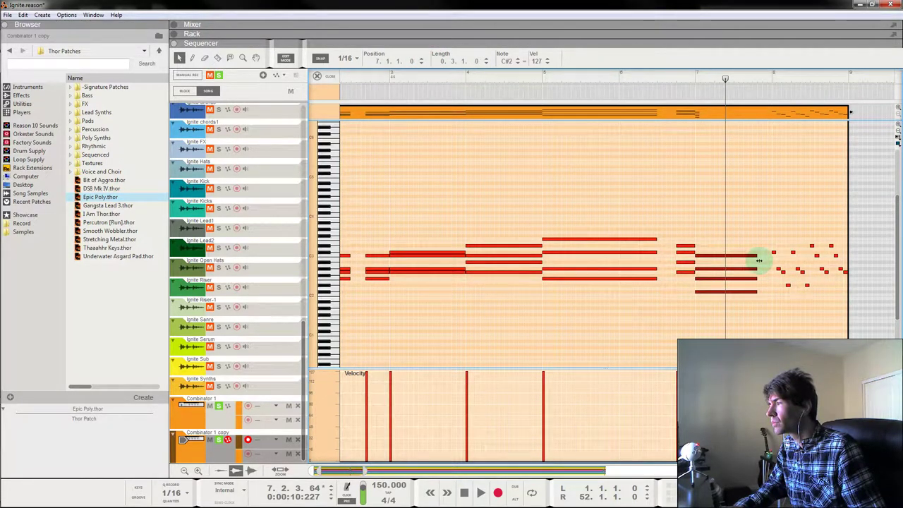
{"action": "left_click", "coordinate": [691, 79]}
{"action": "key", "text": "space"}
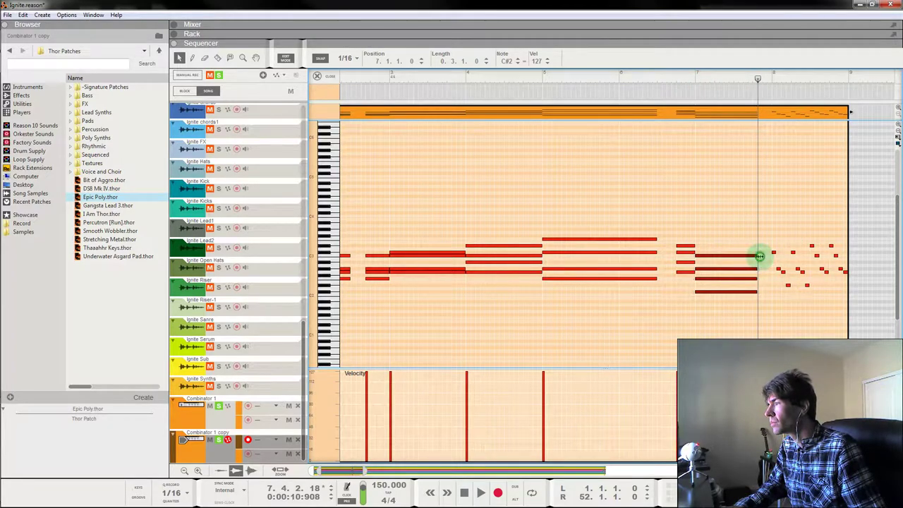
{"action": "mouse_move", "coordinate": [760, 256]}
{"action": "left_mouse_down"}
{"action": "mouse_move", "coordinate": [800, 259]}
{"action": "mouse_move", "coordinate": [766, 259]}
{"action": "mouse_move", "coordinate": [772, 248]}
{"action": "left_mouse_up"}
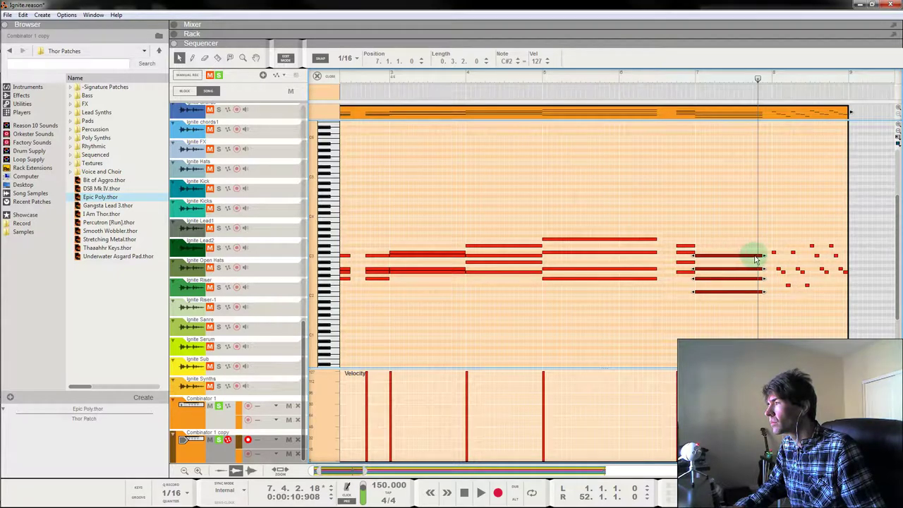
{"action": "left_click", "coordinate": [690, 76]}
{"action": "key", "text": "space"}
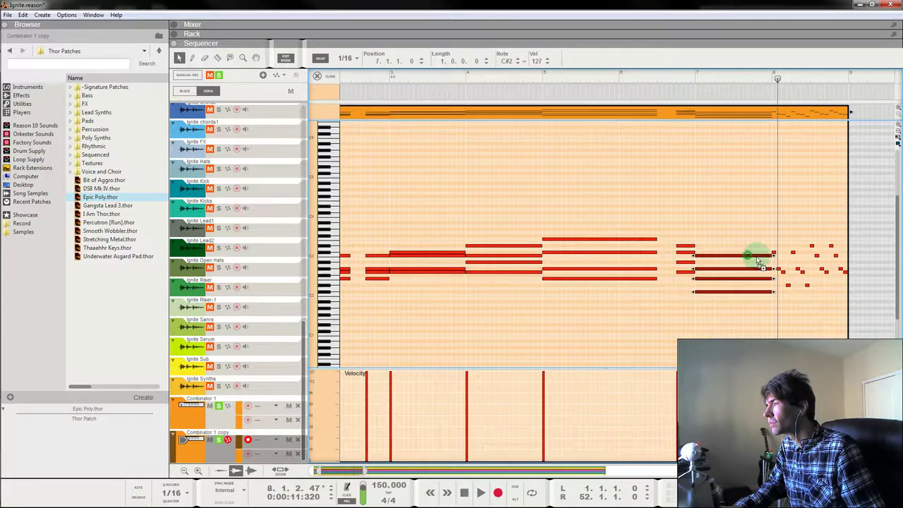
Duplicate the bar 7 chord over the bar 8 arpeggio, raise its top note to C#3 and shorten that note to 0.2.0.0.
{"action": "key", "text": "ctrl+v"}
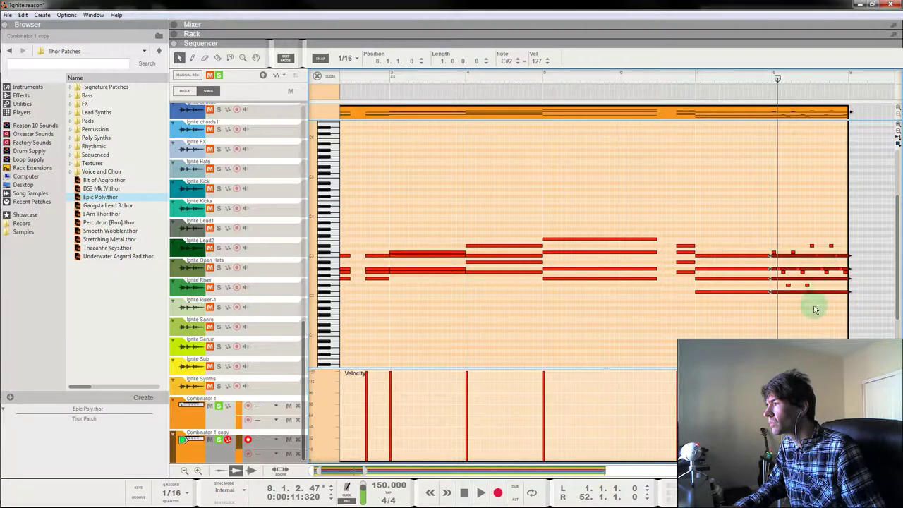
{"action": "left_click", "coordinate": [812, 306]}
{"action": "left_click_drag", "start_coordinate": [814, 280], "coordinate": [817, 249]}
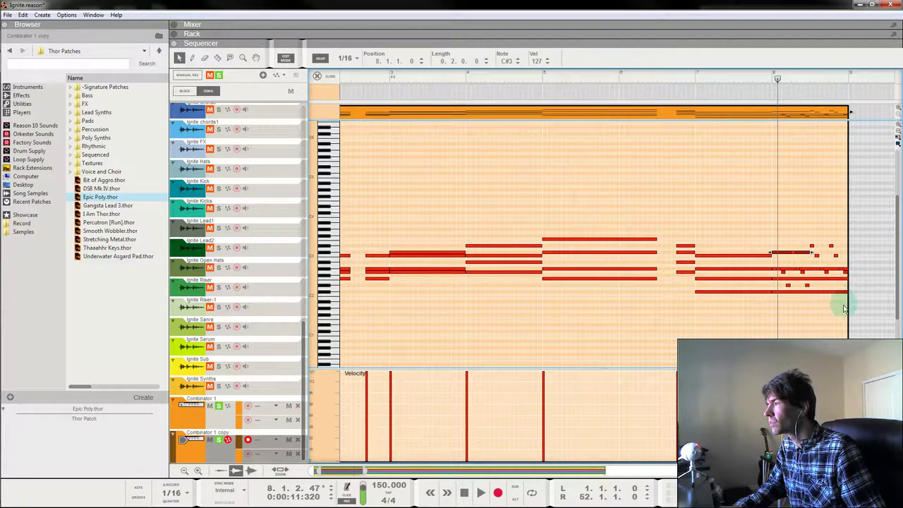
Delete all the notes in bar 8 and copy the bar 7 chord to 8.1.1.
{"action": "left_click_drag", "start_coordinate": [838, 318], "coordinate": [774, 232]}
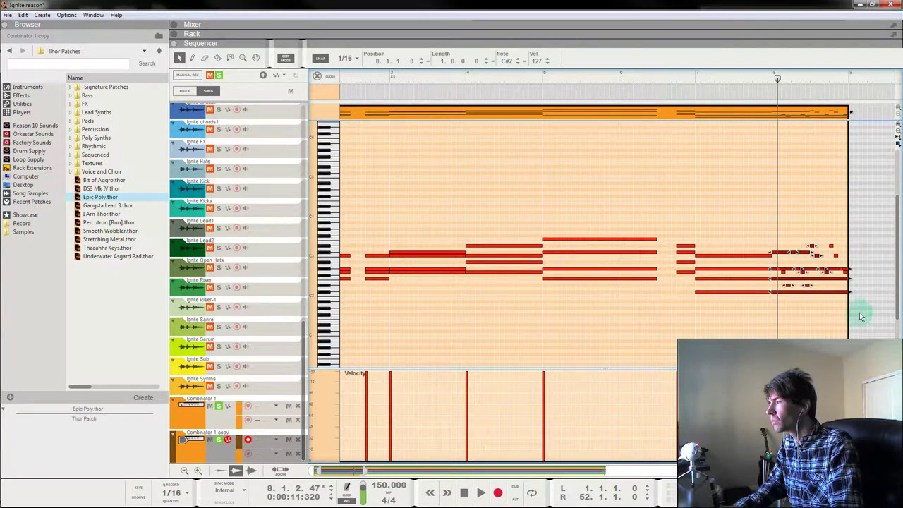
{"action": "left_click_drag", "start_coordinate": [860, 312], "coordinate": [694, 313]}
{"action": "key", "text": "Delete"}
{"action": "left_click_drag", "start_coordinate": [739, 295], "coordinate": [812, 299]}
Try the whole bar 8 chord a semitone higher, then raise only its top note to C#3 and shorten that note to 0.2.0.0.
{"action": "left_click", "coordinate": [801, 258]}
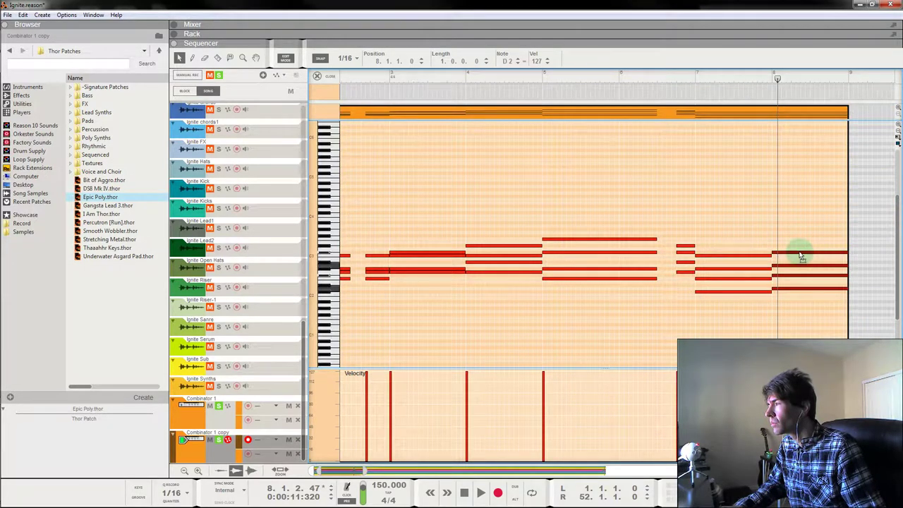
{"action": "left_click", "coordinate": [800, 258]}
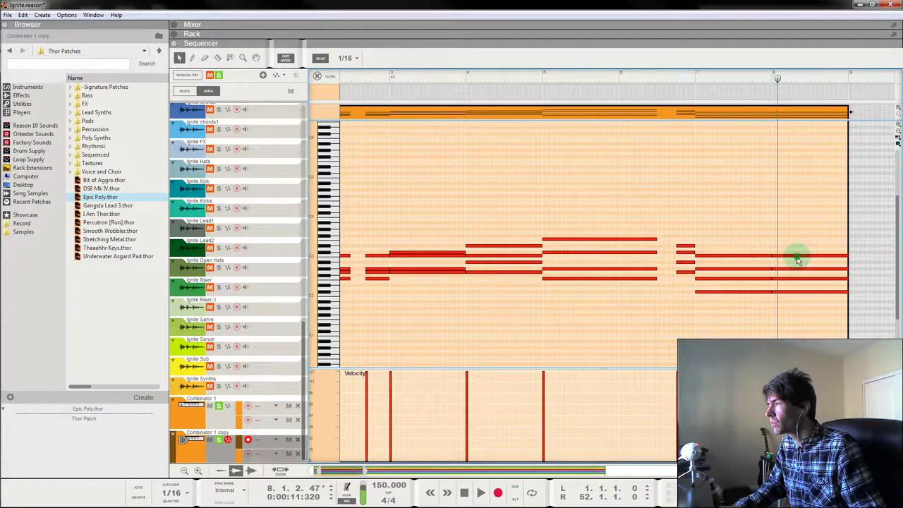
{"action": "left_click", "coordinate": [797, 257]}
{"action": "left_click_drag", "start_coordinate": [849, 252], "coordinate": [814, 252]}
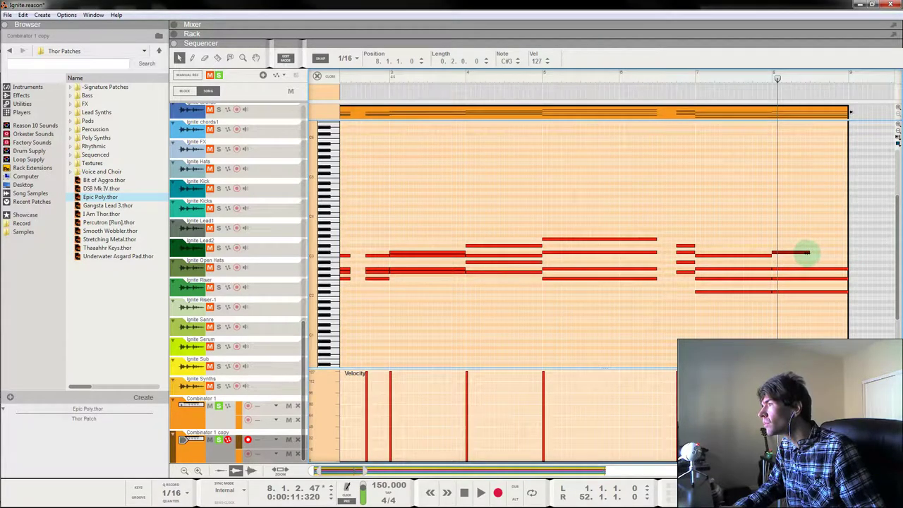
Add two stacked notes, the lower at C3, at 8.3.1.0, lengthen them to 0.2.0.0, and play back from bar 7.
{"action": "mouse_move", "coordinate": [805, 253]}
{"action": "left_mouse_down"}
{"action": "mouse_move", "coordinate": [798, 252]}
{"action": "mouse_move", "coordinate": [836, 250]}
{"action": "mouse_move", "coordinate": [828, 259]}
{"action": "mouse_move", "coordinate": [800, 246]}
{"action": "mouse_move", "coordinate": [811, 252]}
{"action": "left_mouse_up"}
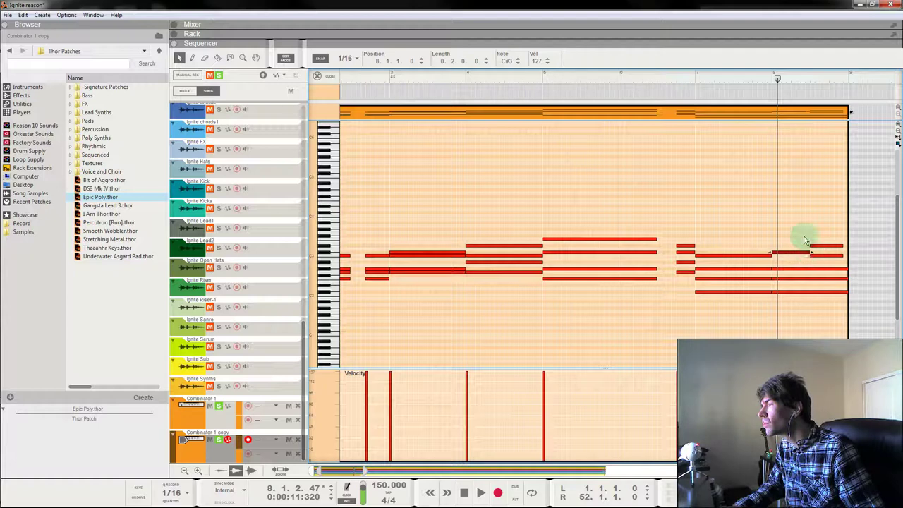
{"action": "left_click", "coordinate": [770, 79]}
{"action": "key", "text": "space"}
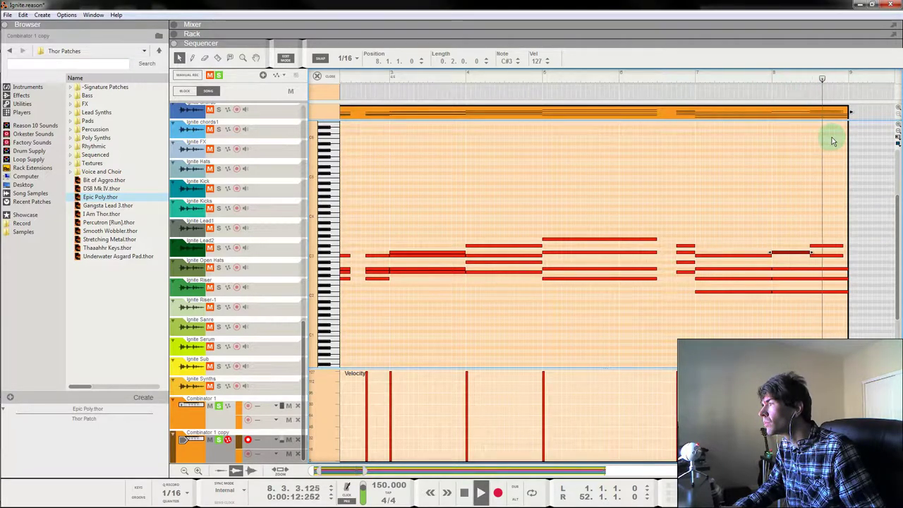
{"action": "key", "text": "space"}
{"action": "mouse_move", "coordinate": [850, 230]}
{"action": "left_mouse_down"}
{"action": "mouse_move", "coordinate": [835, 261]}
{"action": "mouse_move", "coordinate": [850, 243]}
{"action": "left_mouse_up"}
{"action": "left_click", "coordinate": [695, 77]}
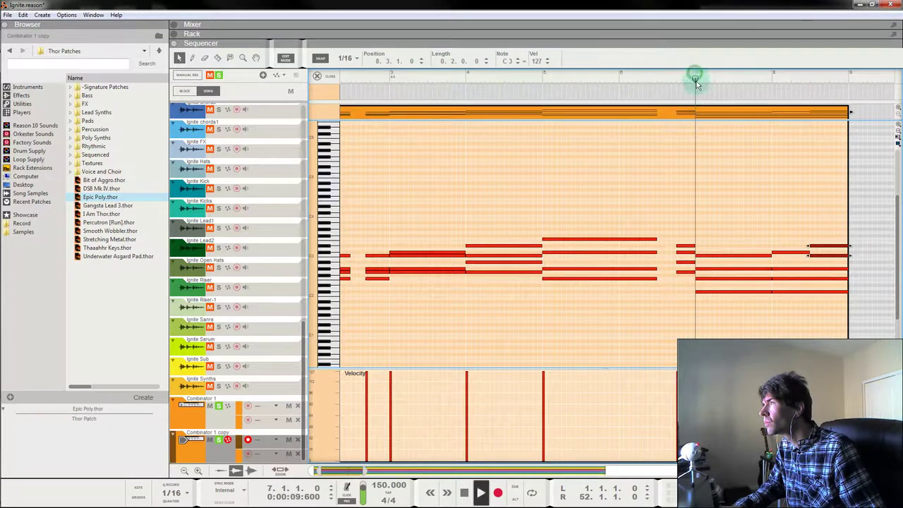
{"action": "left_click", "coordinate": [794, 337]}
{"action": "key", "text": "space"}
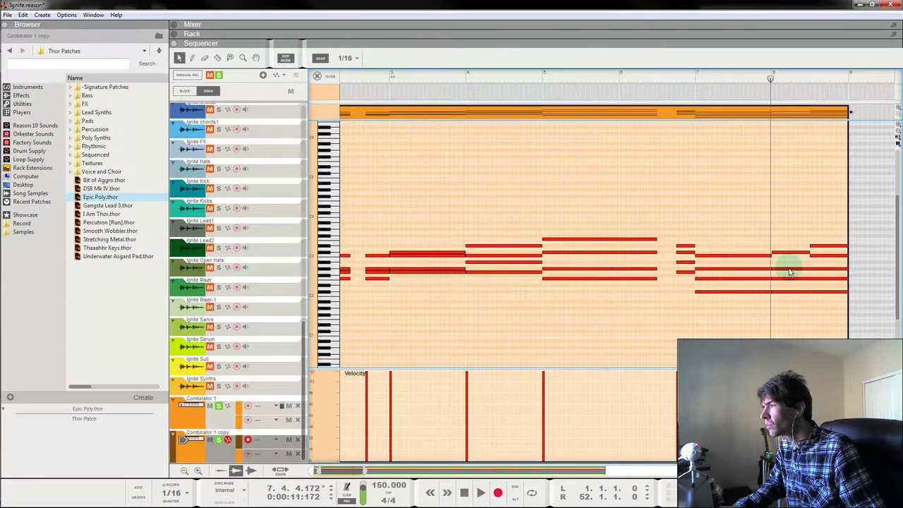
Raise the three lower notes of the bar 8 chord two semitones, the uppermost to A#2, and play back from bar 7.
{"action": "left_click", "coordinate": [791, 268]}
{"action": "mouse_move", "coordinate": [790, 269]}
{"action": "left_mouse_down"}
{"action": "mouse_move", "coordinate": [787, 292]}
{"action": "mouse_move", "coordinate": [781, 261]}
{"action": "left_mouse_up"}
{"action": "left_click", "coordinate": [695, 76]}
{"action": "key", "text": "space"}
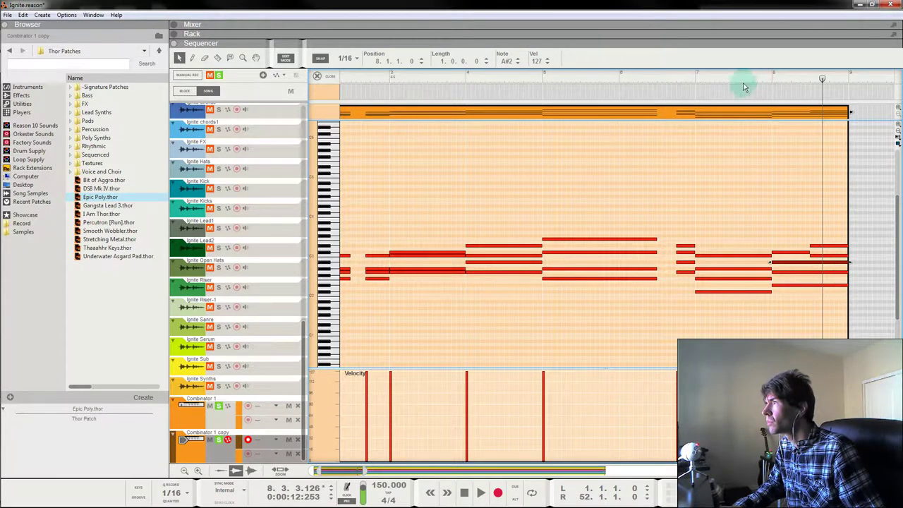
{"action": "left_click", "coordinate": [695, 78]}
{"action": "key", "text": "space"}
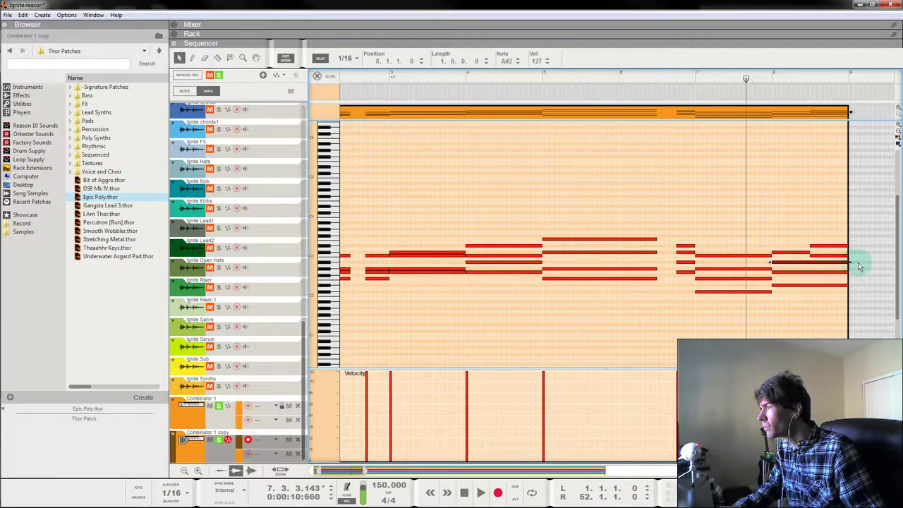
Shorten the three lower bar 8 notes to 0.2.0.0, copy them to 8.3.1.0 two semitones lower, and play back from bar 7.
{"action": "left_click_drag", "start_coordinate": [861, 260], "coordinate": [830, 276]}
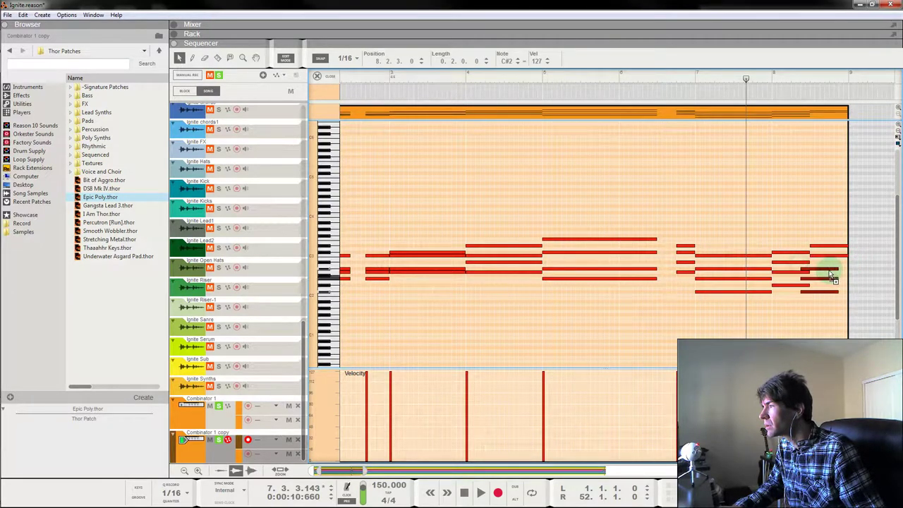
{"action": "key", "text": "space"}
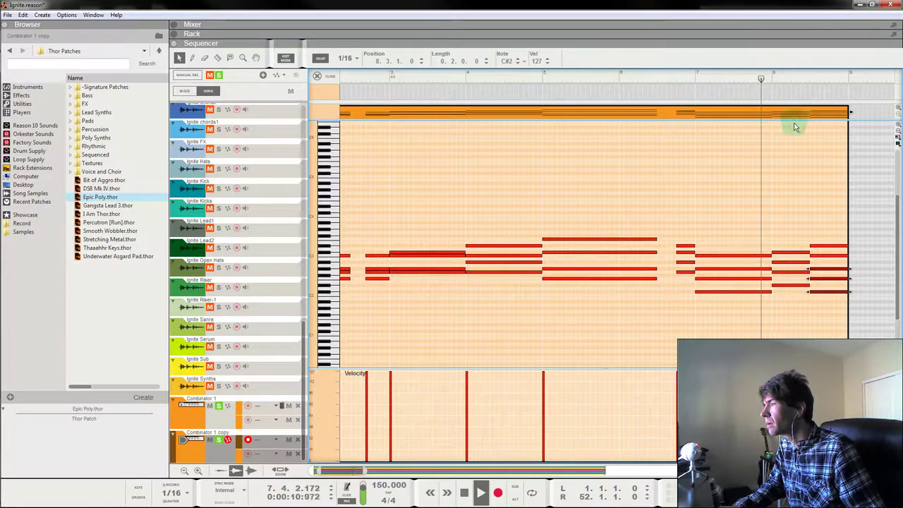
{"action": "left_click", "coordinate": [691, 75]}
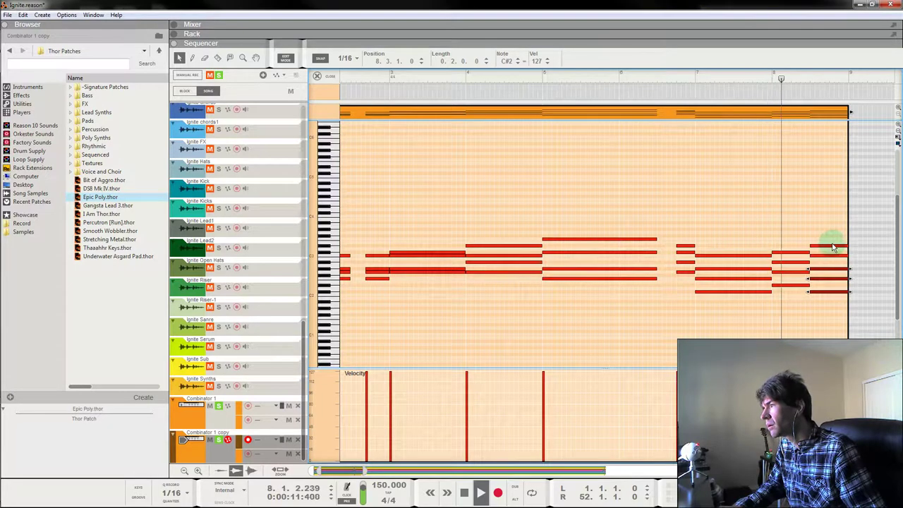
{"action": "key", "text": "space"}
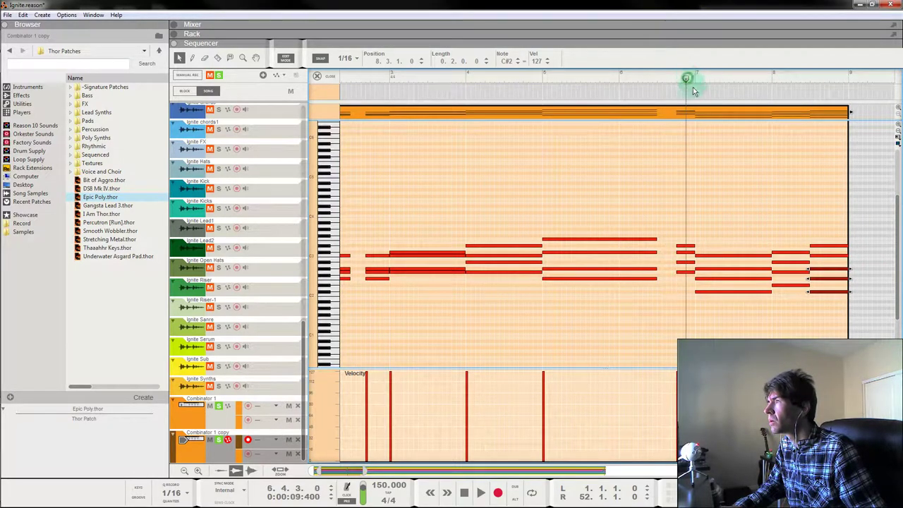
{"action": "key", "text": "space"}
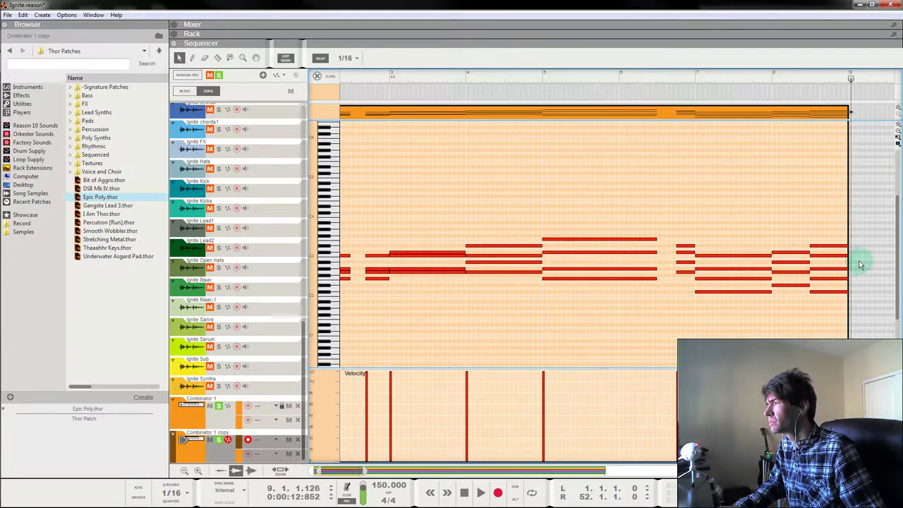
Try the chord at 8.3.1.0 without its C3 note, play it back, and undo the deletion.
{"action": "left_click", "coordinate": [840, 247]}
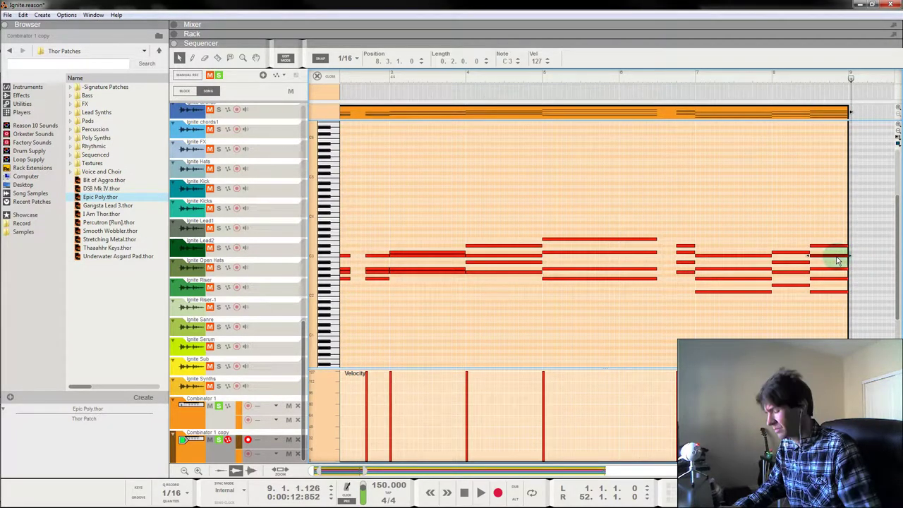
{"action": "left_click", "coordinate": [802, 201]}
{"action": "left_click", "coordinate": [766, 74]}
{"action": "key", "text": "space"}
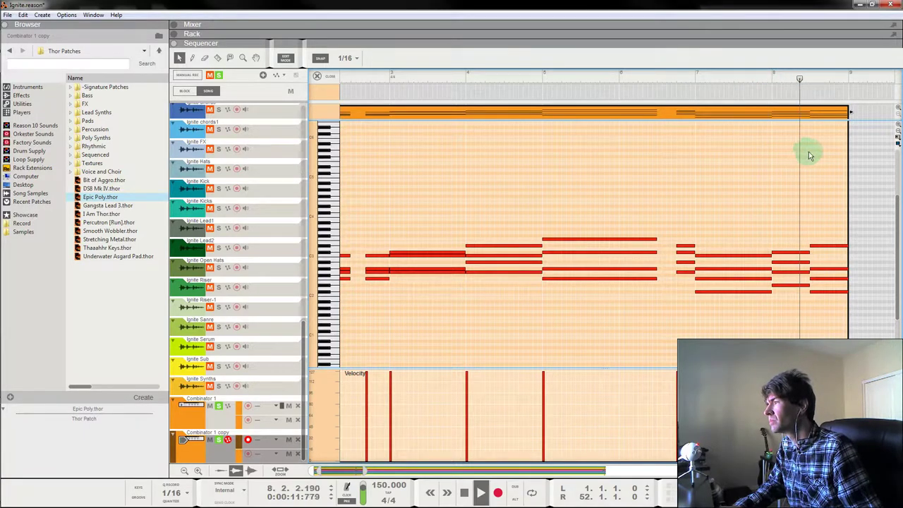
{"action": "left_click", "coordinate": [691, 76]}
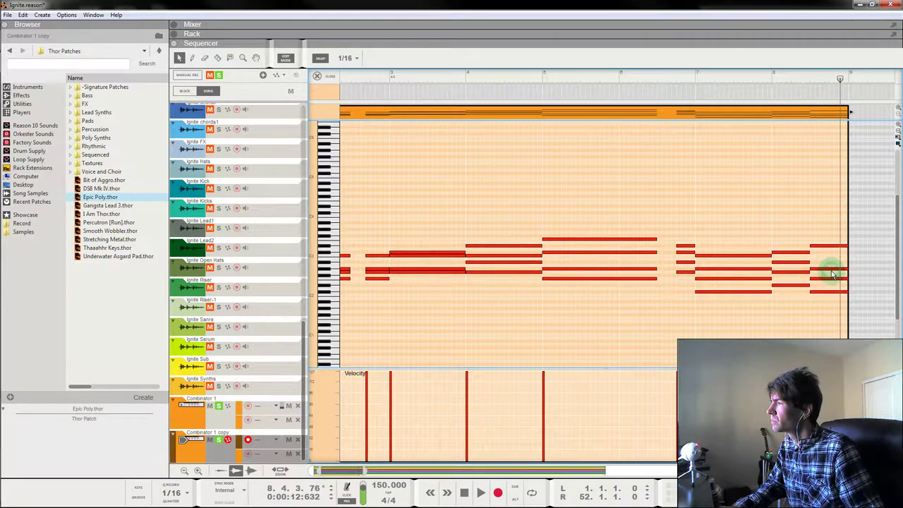
{"action": "key", "text": "ctrl+z"}
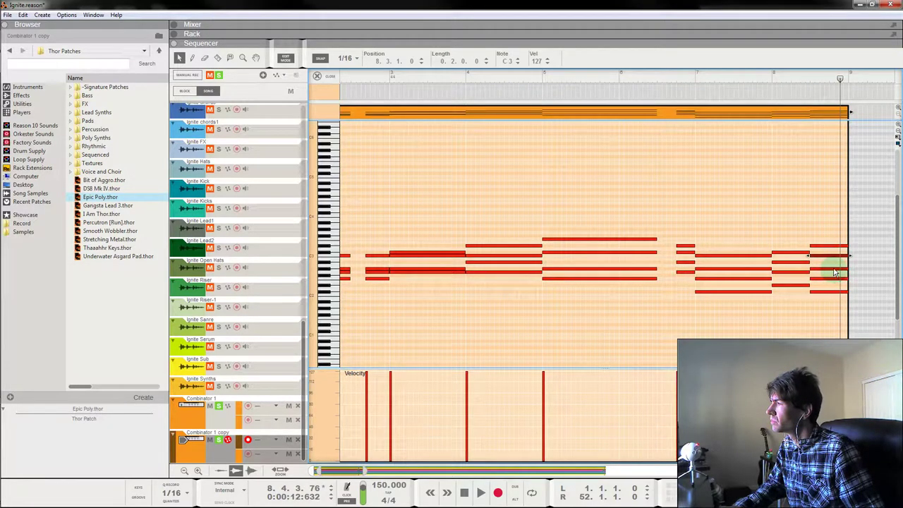
Try the chord at 8.3.1.0 without its F2 note, and without its G#2 note, playing back from bar 7 each time.
{"action": "left_click_drag", "start_coordinate": [834, 272], "coordinate": [835, 291]}
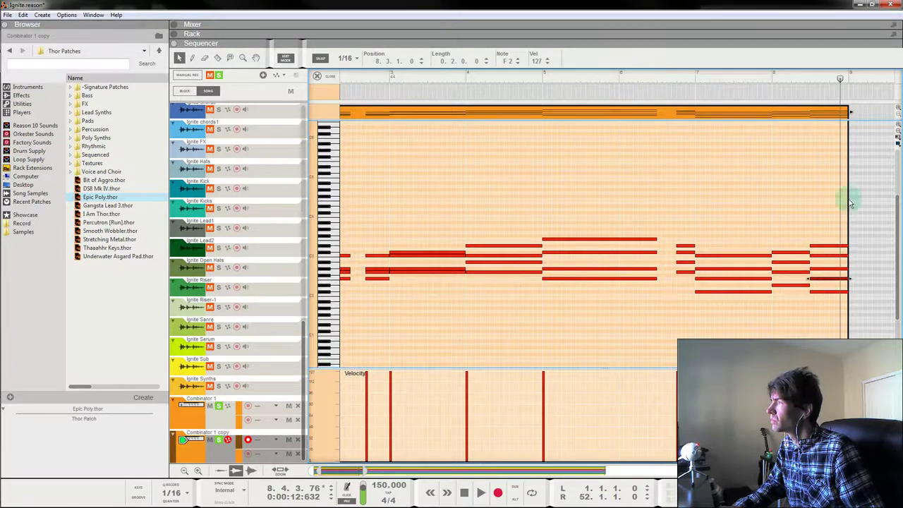
{"action": "left_click", "coordinate": [685, 76]}
{"action": "key", "text": "space"}
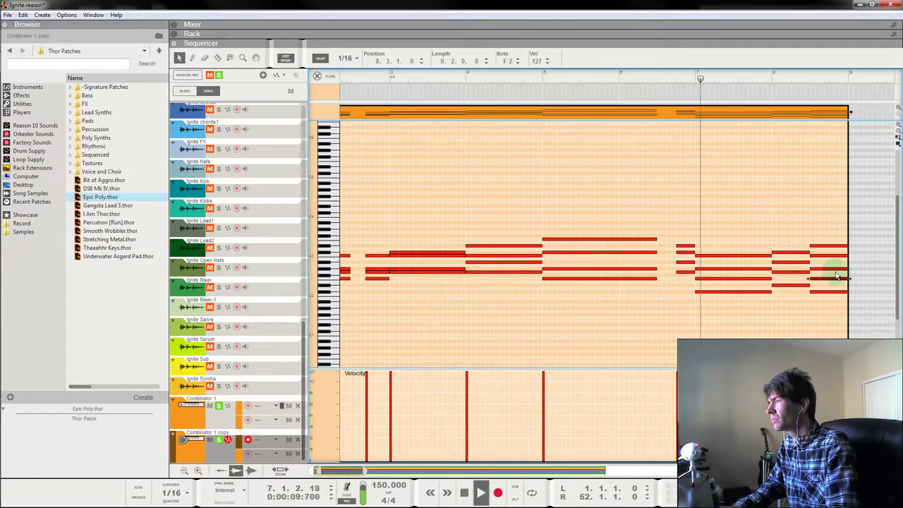
{"action": "left_click", "coordinate": [843, 280]}
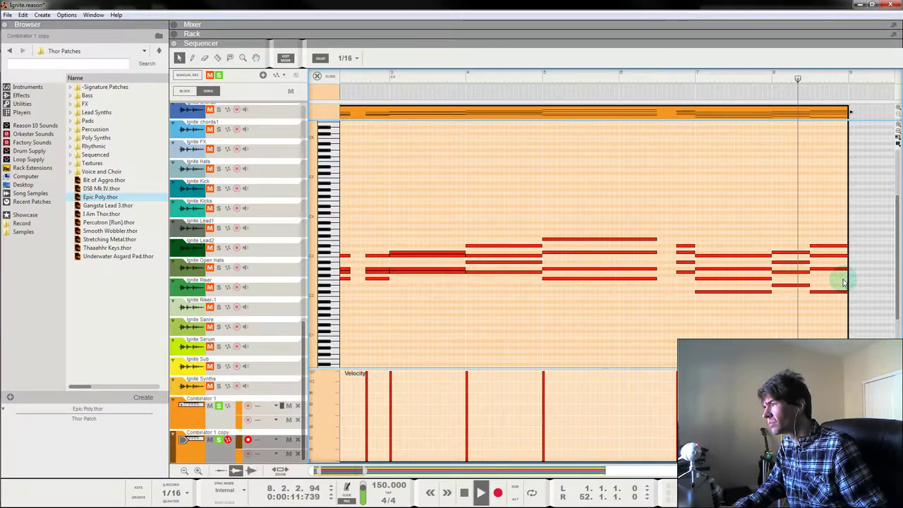
{"action": "left_click", "coordinate": [685, 74]}
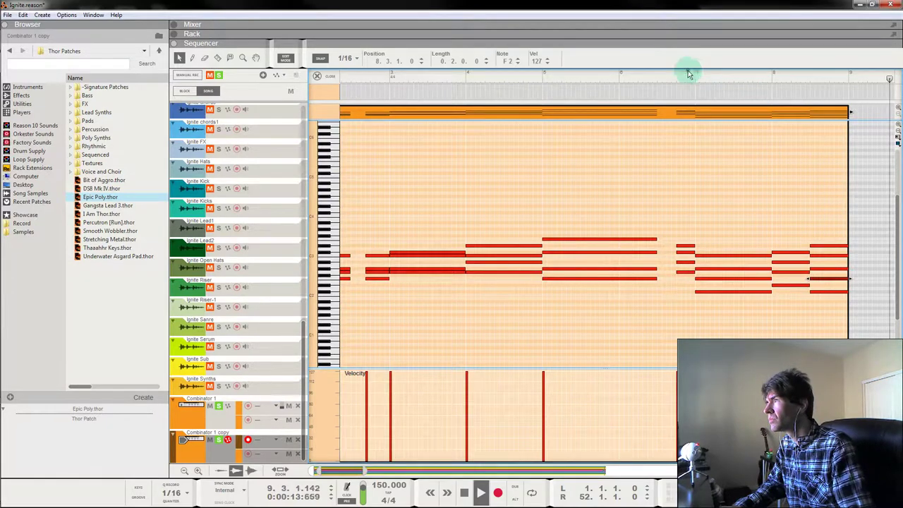
{"action": "left_click", "coordinate": [828, 269]}
{"action": "left_click", "coordinate": [840, 268]}
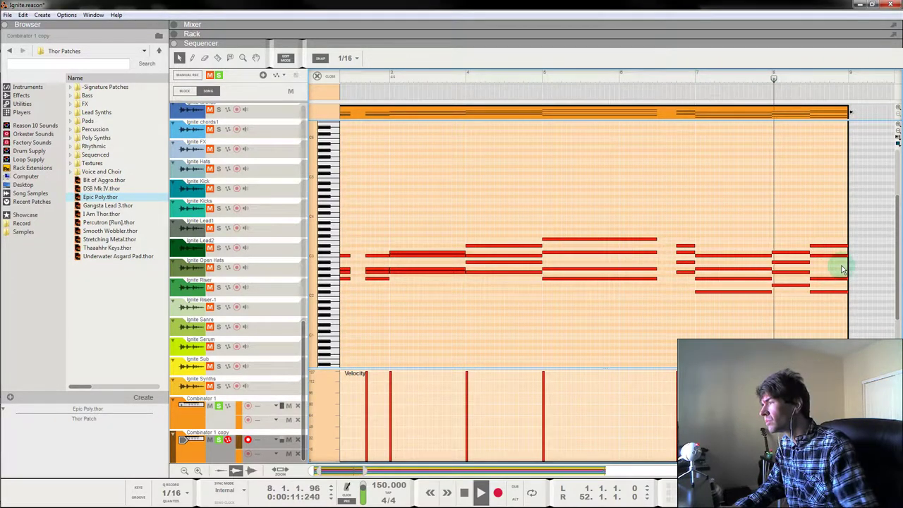
{"action": "left_click", "coordinate": [833, 270]}
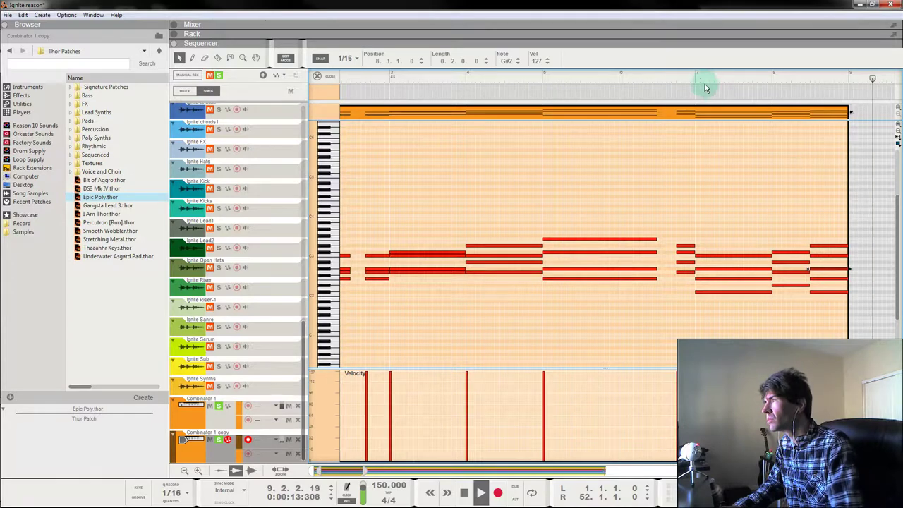
Lower the bottom note of the chord at 8.3.1.0 to C2 and play back from bar 7.
{"action": "left_click", "coordinate": [689, 74]}
{"action": "left_click_drag", "start_coordinate": [819, 269], "coordinate": [825, 297]}
{"action": "left_click", "coordinate": [694, 80]}
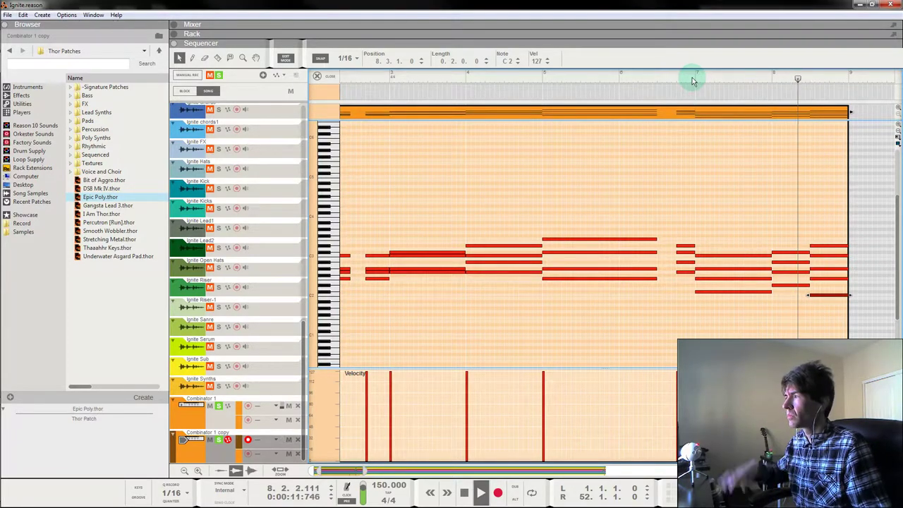
Leave the clip's note editing and play both soloed Combinator tracks from the start of the song.
{"action": "left_click", "coordinate": [317, 76]}
{"action": "left_click_drag", "start_coordinate": [396, 74], "coordinate": [172, 67]}
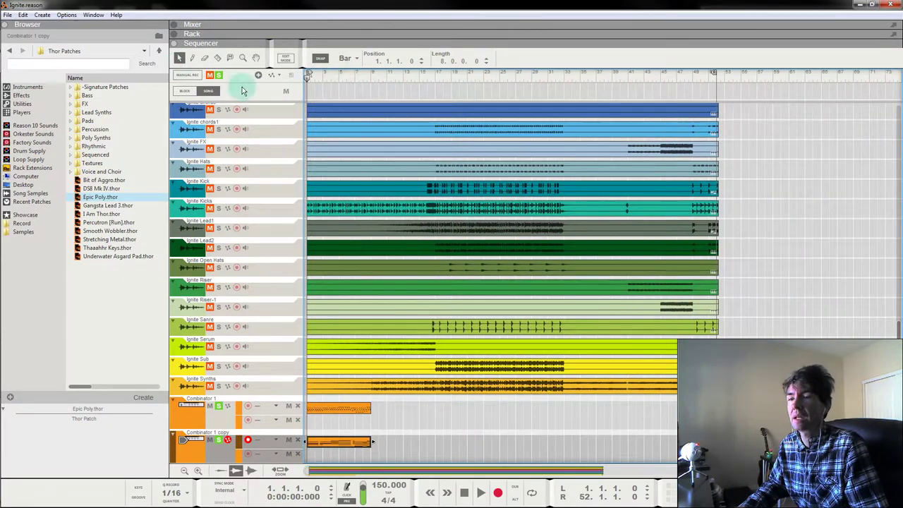
{"action": "key", "text": "space"}
{"action": "left_click", "coordinate": [218, 454]}
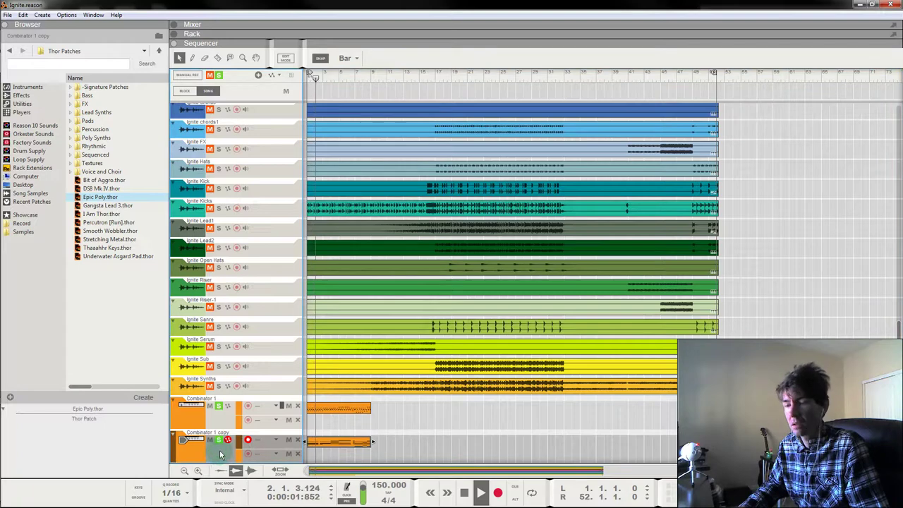
Show the mixer and rack alongside the sequencer and examine the Combinator 1 copy devices while the song plays.
{"action": "key", "text": "F5+F6+F7"}
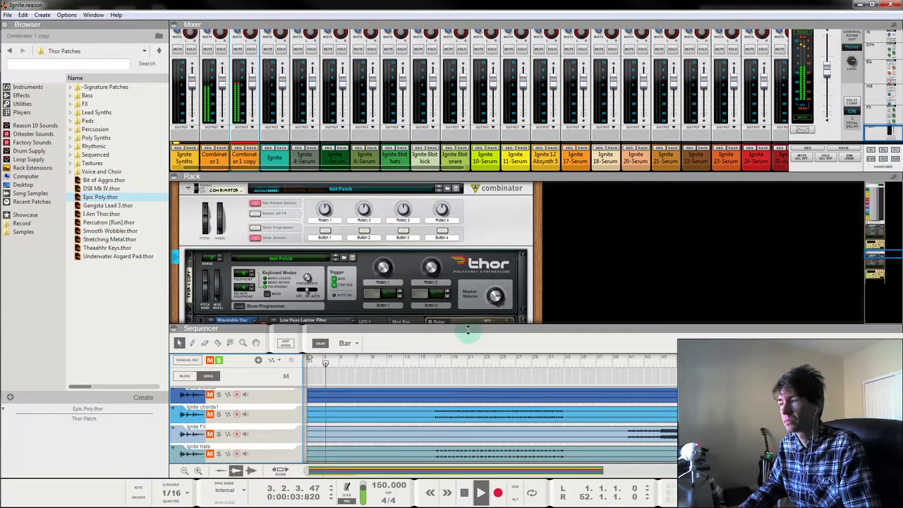
{"action": "scroll", "coordinate": [343, 404], "scroll_direction": "down", "scroll_amount": 5}
{"action": "scroll", "coordinate": [348, 431], "scroll_direction": "down", "scroll_amount": 5}
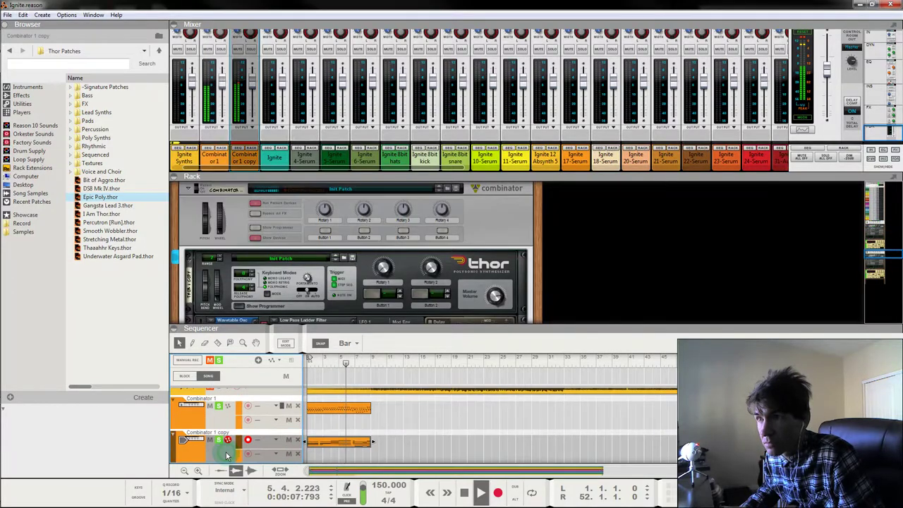
{"action": "scroll", "coordinate": [353, 282], "scroll_direction": "down", "scroll_amount": 5}
{"action": "scroll", "coordinate": [353, 292], "scroll_direction": "down", "scroll_amount": 8}
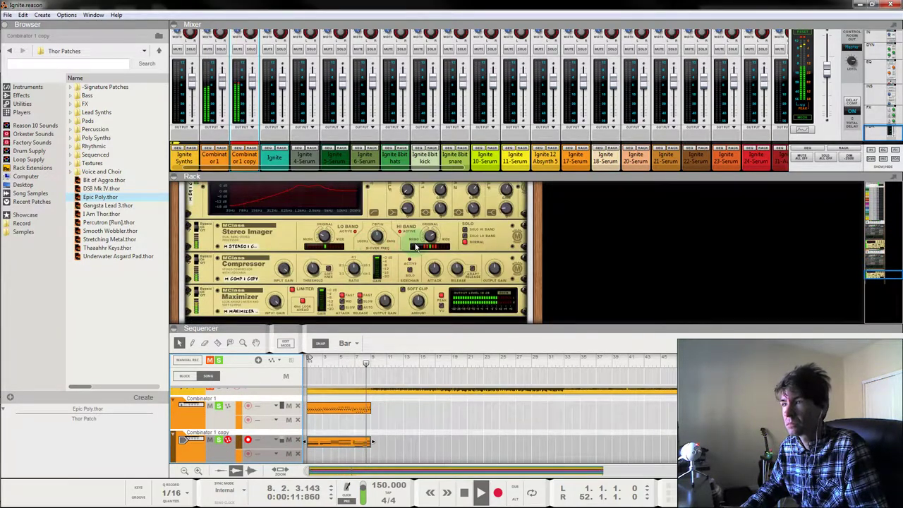
{"action": "scroll", "coordinate": [395, 268], "scroll_direction": "up", "scroll_amount": 8}
Duplicate the Combinator 1 and Combinator 1 copy clips directly after the originals so that both run through bar 16.
{"action": "left_click", "coordinate": [340, 361]}
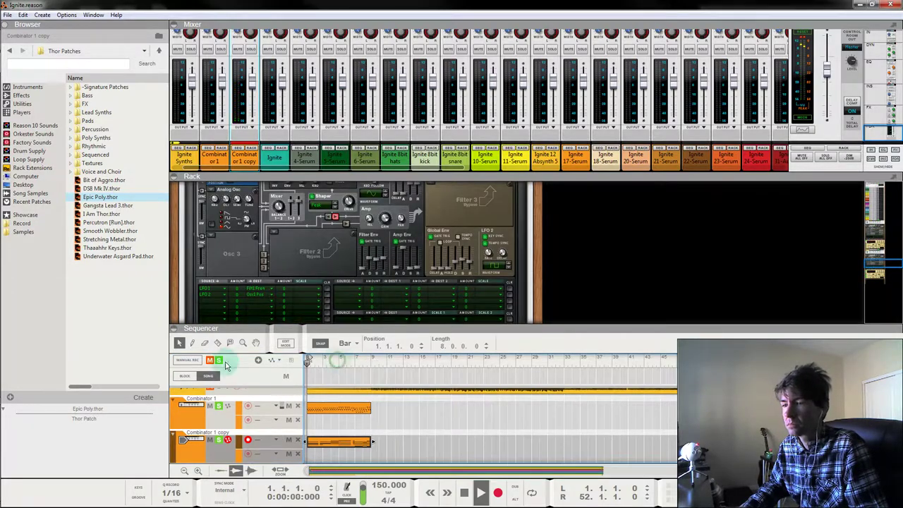
{"action": "key", "text": "space"}
{"action": "left_click_drag", "start_coordinate": [331, 449], "coordinate": [389, 445]}
{"action": "left_click", "coordinate": [473, 409]}
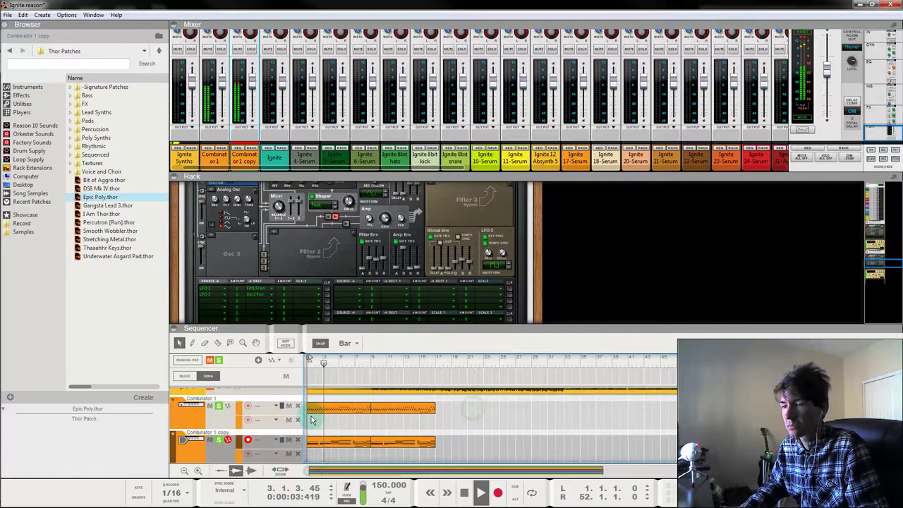
Turn off all track solos and play the arrangement from the start of the song.
{"action": "left_click_drag", "start_coordinate": [343, 363], "coordinate": [279, 357]}
{"action": "key", "text": "space"}
{"action": "left_click", "coordinate": [220, 359]}
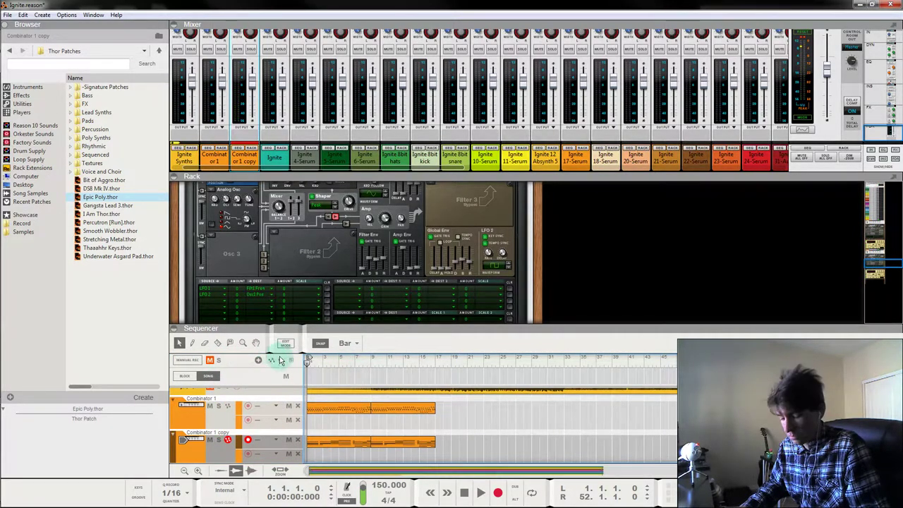
{"action": "key", "text": "space"}
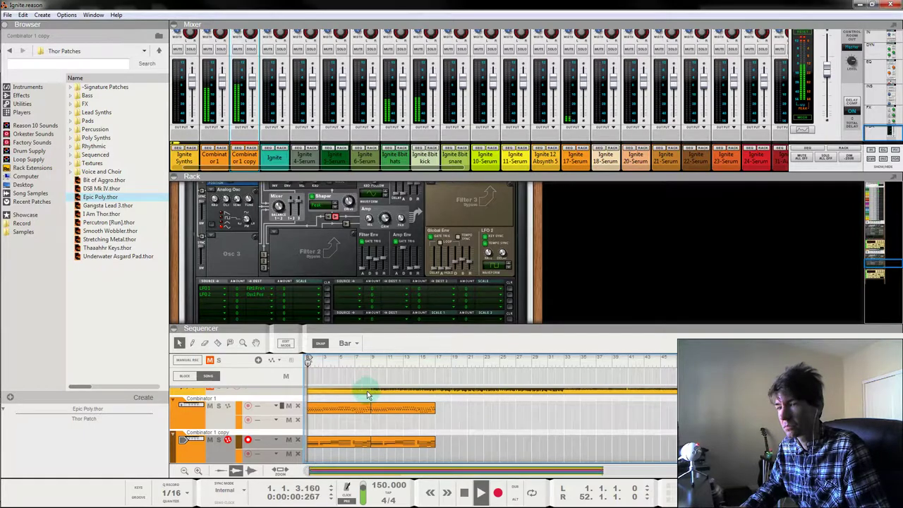
{"action": "scroll", "coordinate": [370, 292], "scroll_direction": "up", "scroll_amount": 4}
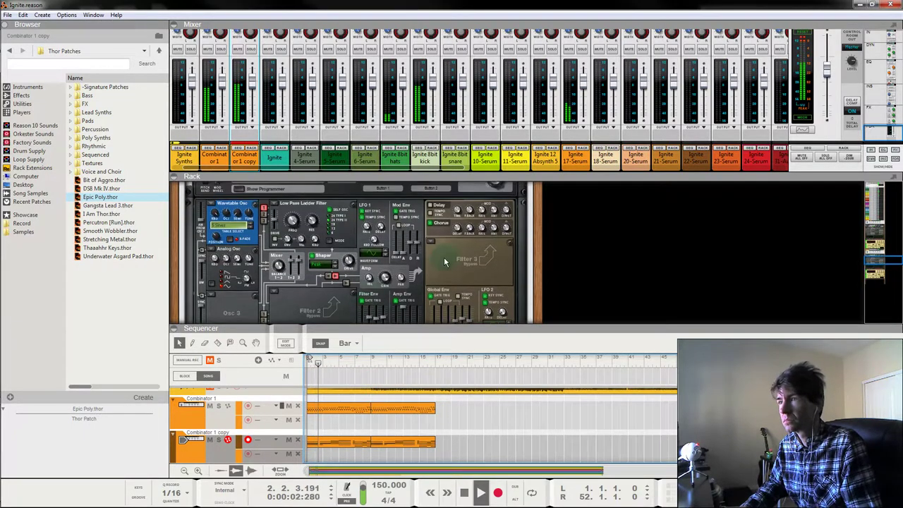
{"action": "scroll", "coordinate": [406, 254], "scroll_direction": "down", "scroll_amount": 3}
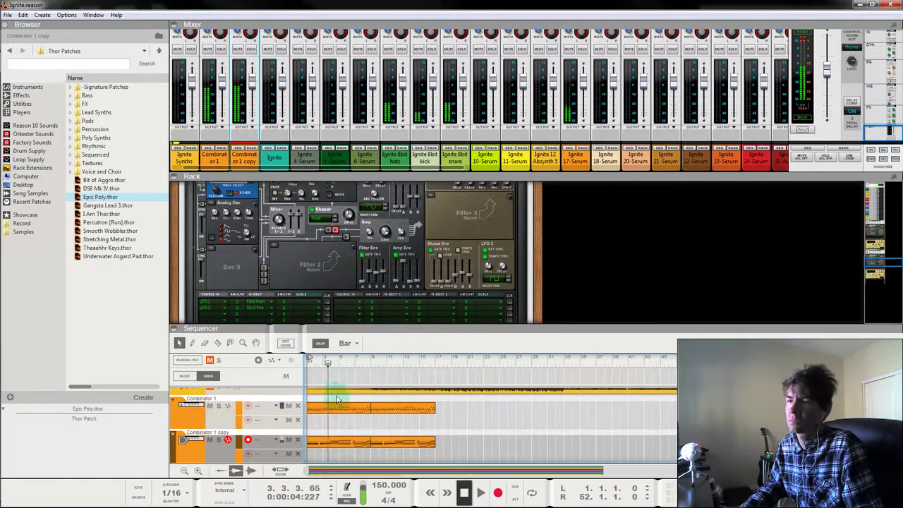
Stop playback, open the first Combinator 1 copy clip for note editing, and enlarge the sequencer to fill the workspace.
{"action": "key", "text": "space"}
{"action": "double_click", "coordinate": [330, 441]}
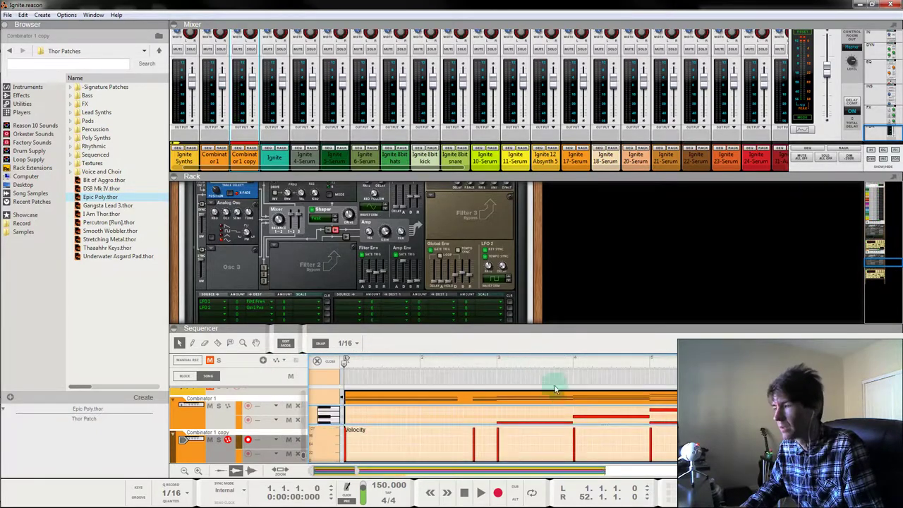
{"action": "key", "text": "F7"}
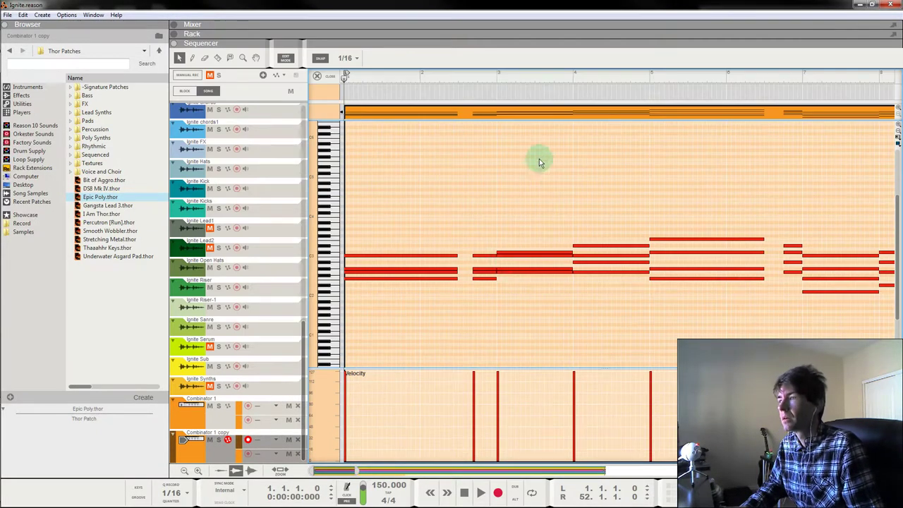
Place the short chord just before bar 3 at position 2.4.1.0 in the Combinator 1 copy clip and replay from the start.
{"action": "key", "text": "space"}
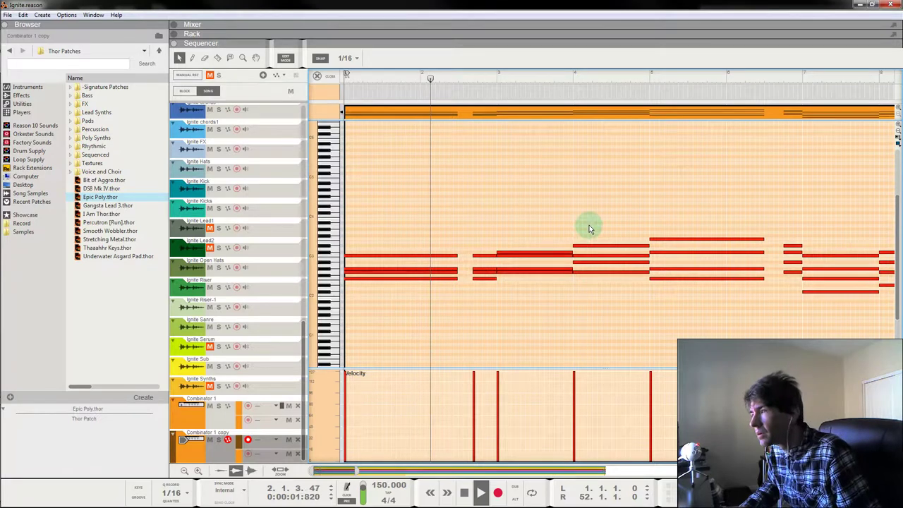
{"action": "left_click_drag", "start_coordinate": [475, 243], "coordinate": [496, 255]}
{"action": "left_click", "coordinate": [482, 262]}
{"action": "left_click_drag", "start_coordinate": [412, 73], "coordinate": [297, 71]}
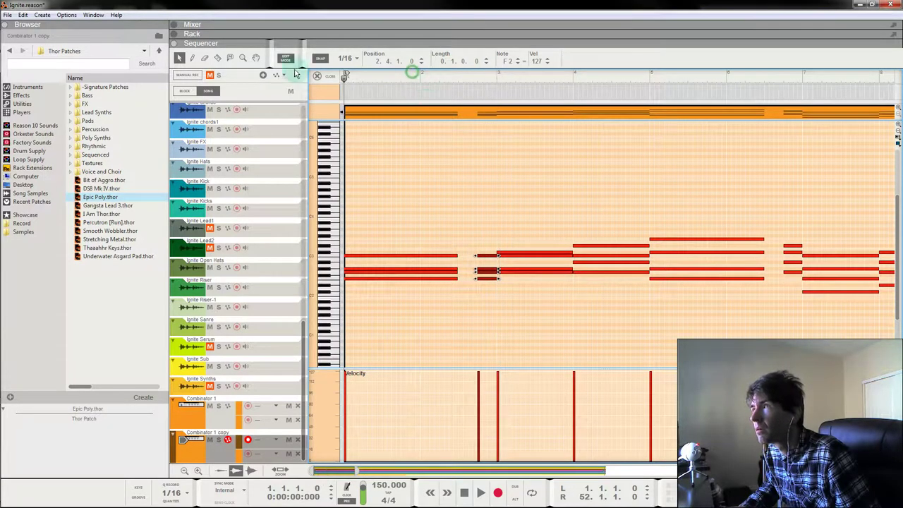
{"action": "key", "text": "space"}
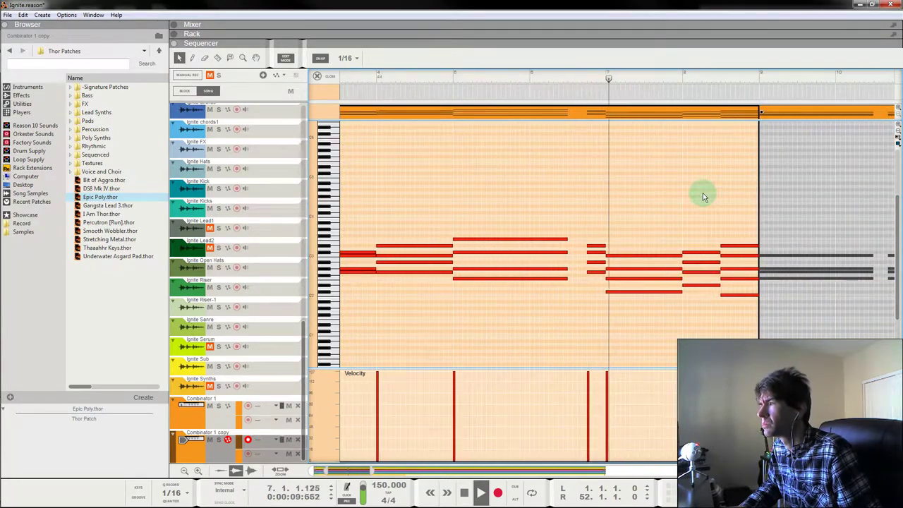
Leave note editing and show the mixer and rack above the sequencer with the Combinator 1 copy track selected.
{"action": "left_click", "coordinate": [324, 79]}
{"action": "left_click", "coordinate": [429, 409]}
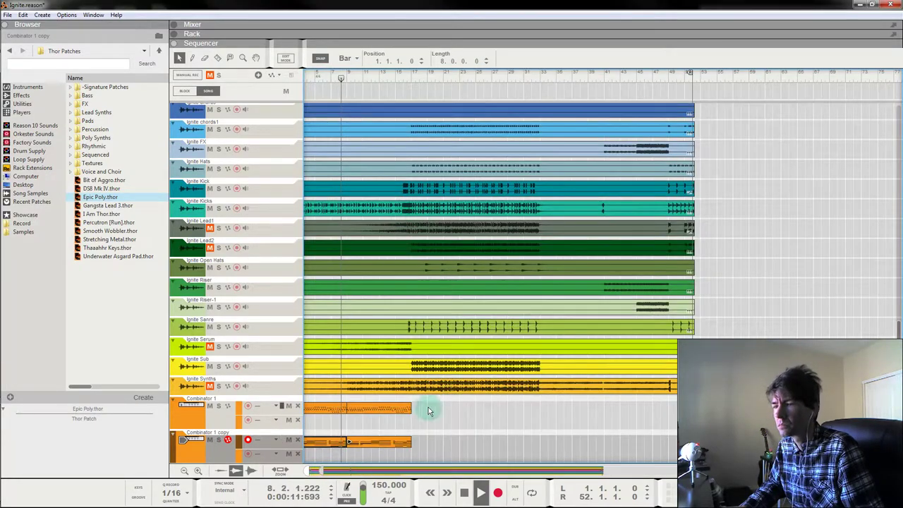
{"action": "key", "text": "F7"}
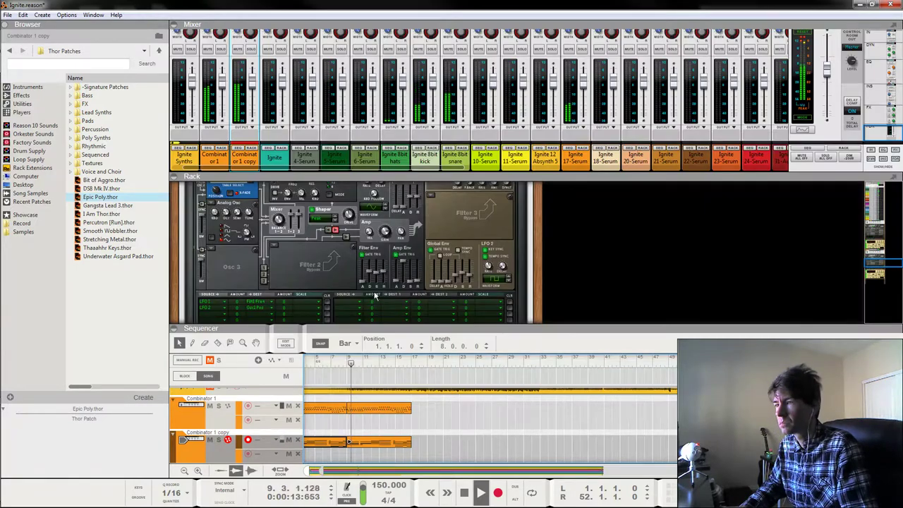
{"action": "left_click", "coordinate": [225, 459]}
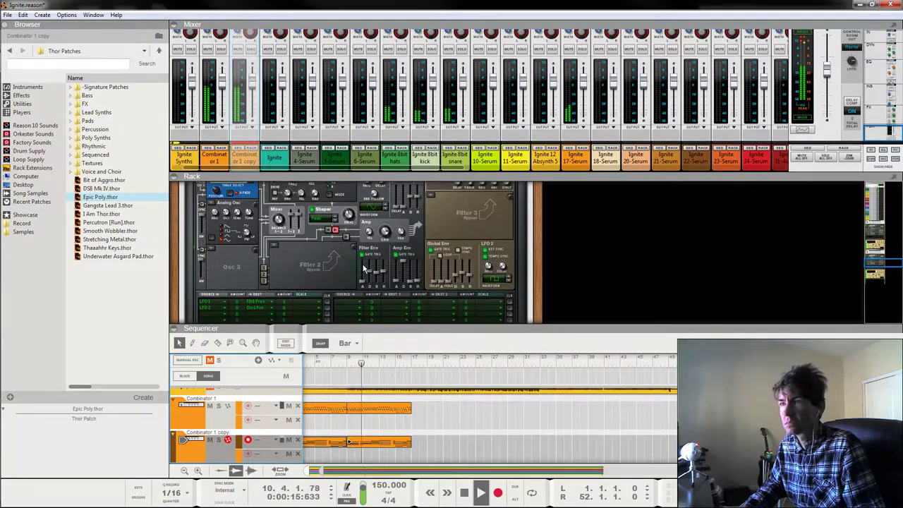
Replace the second Combinator 1 copy clip at bar 9 with a duplicate of the edited first clip and save the song.
{"action": "left_click", "coordinate": [374, 446]}
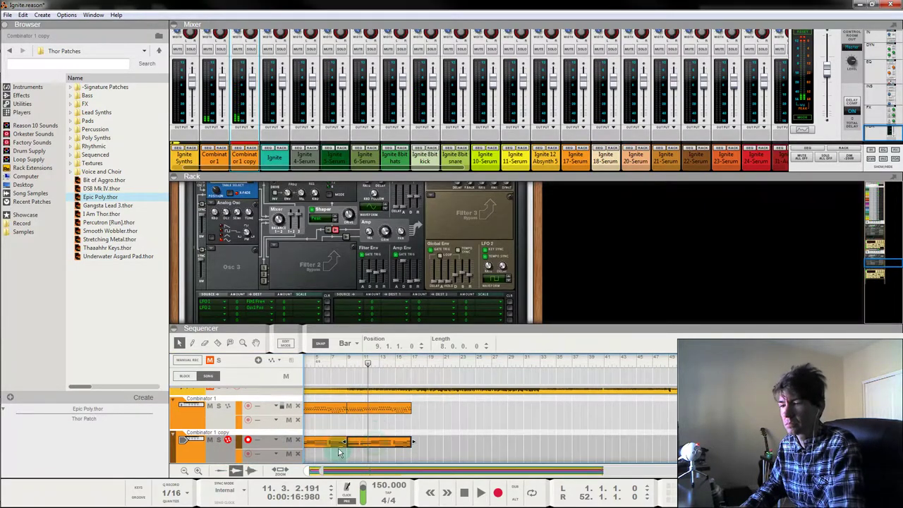
{"action": "key", "text": "Delete"}
{"action": "left_click", "coordinate": [327, 445]}
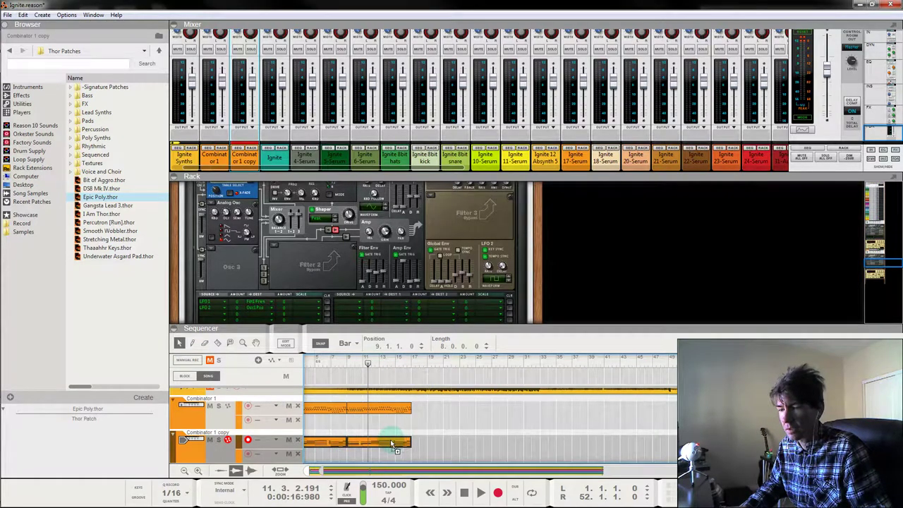
{"action": "key", "text": "ctrl+s"}
Bring the Combinator 1 copy devices into the rack view and play the arrangement from the start.
{"action": "left_click", "coordinate": [220, 454]}
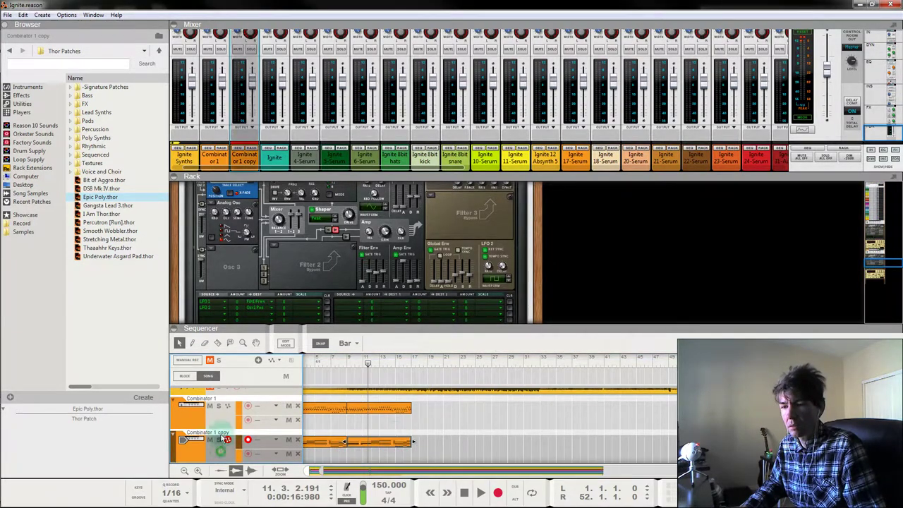
{"action": "left_click", "coordinate": [219, 423]}
{"action": "left_click", "coordinate": [220, 459]}
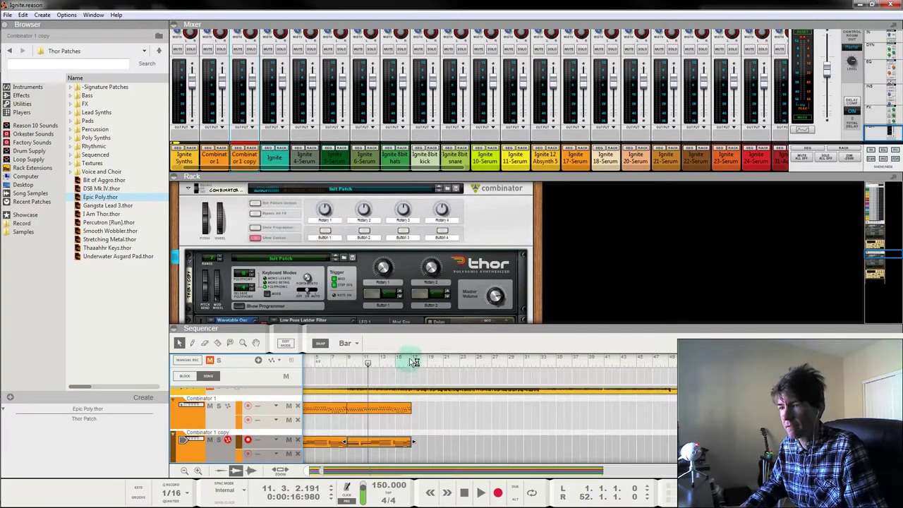
{"action": "left_click_drag", "start_coordinate": [407, 361], "coordinate": [196, 362]}
{"action": "key", "text": "space"}
Adjust the Mod 2 destination amount in the copied Thor's modulation matrix and set the LFO 2 rate to 1/8.
{"action": "scroll", "coordinate": [326, 223], "scroll_direction": "down", "scroll_amount": 3}
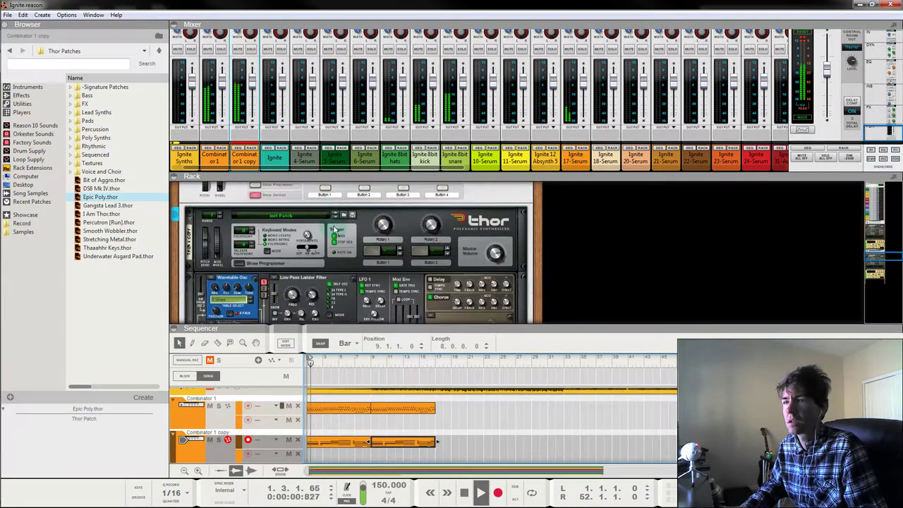
{"action": "scroll", "coordinate": [326, 223], "scroll_direction": "down", "scroll_amount": 4}
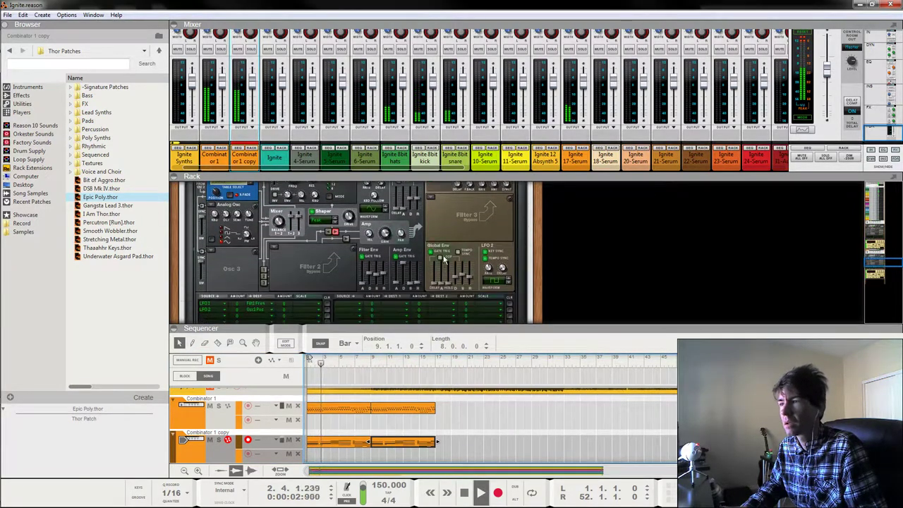
{"action": "scroll", "coordinate": [387, 261], "scroll_direction": "down", "scroll_amount": 1}
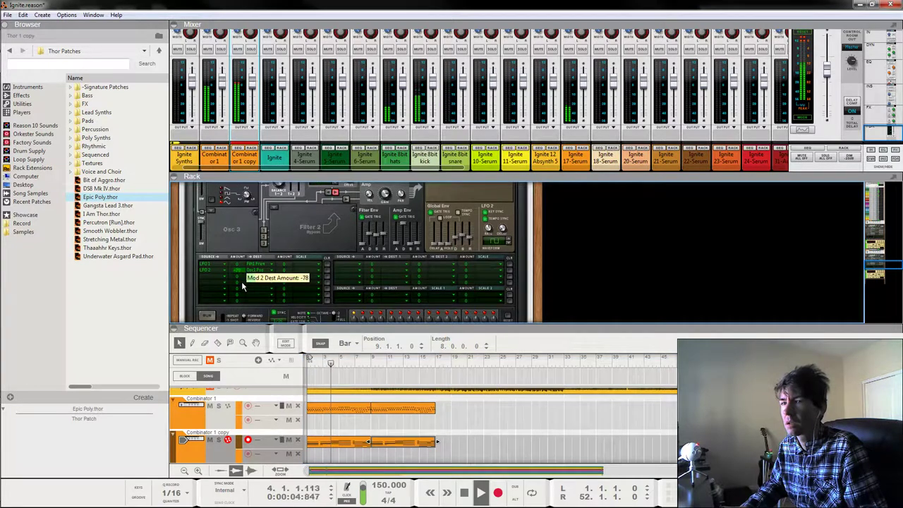
{"action": "left_click_drag", "start_coordinate": [244, 281], "coordinate": [243, 272]}
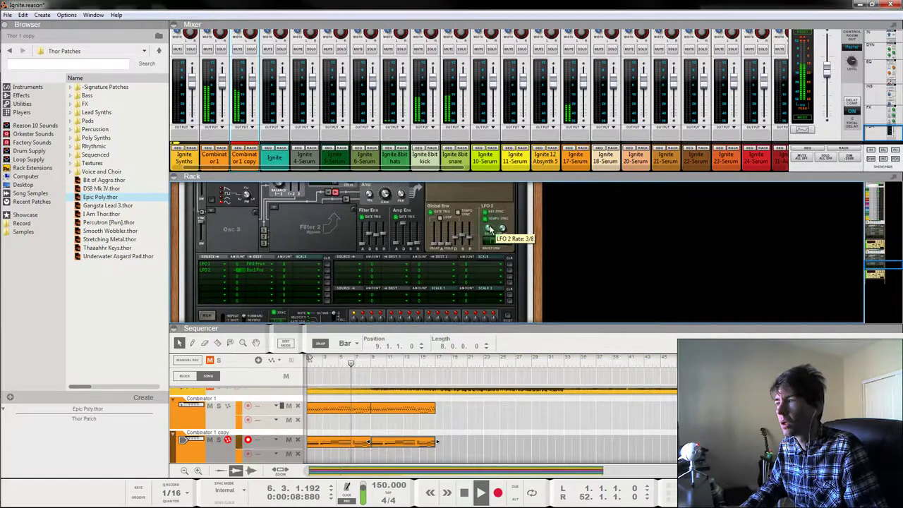
{"action": "left_click_drag", "start_coordinate": [489, 230], "coordinate": [489, 229]}
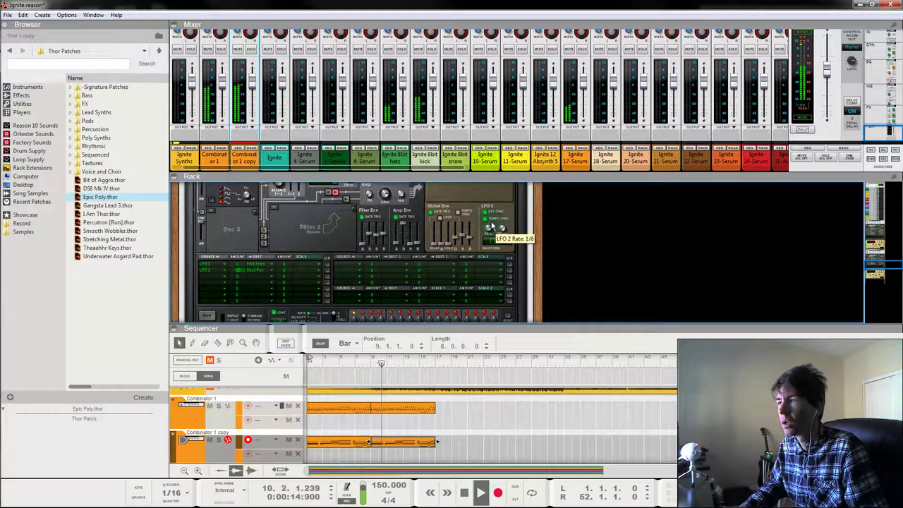
Solo the Combinator 1 copy track and restart playback from the beginning of the song.
{"action": "left_click_drag", "start_coordinate": [381, 363], "coordinate": [257, 340]}
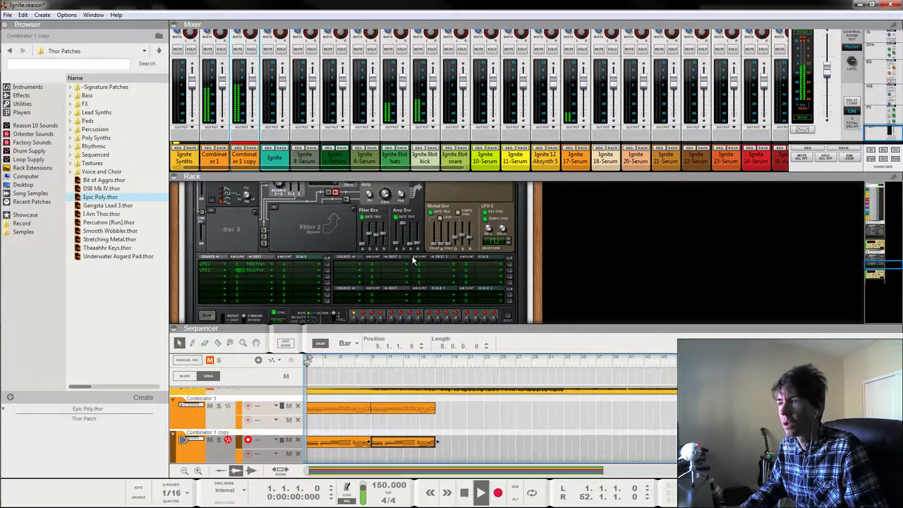
{"action": "left_click", "coordinate": [218, 440]}
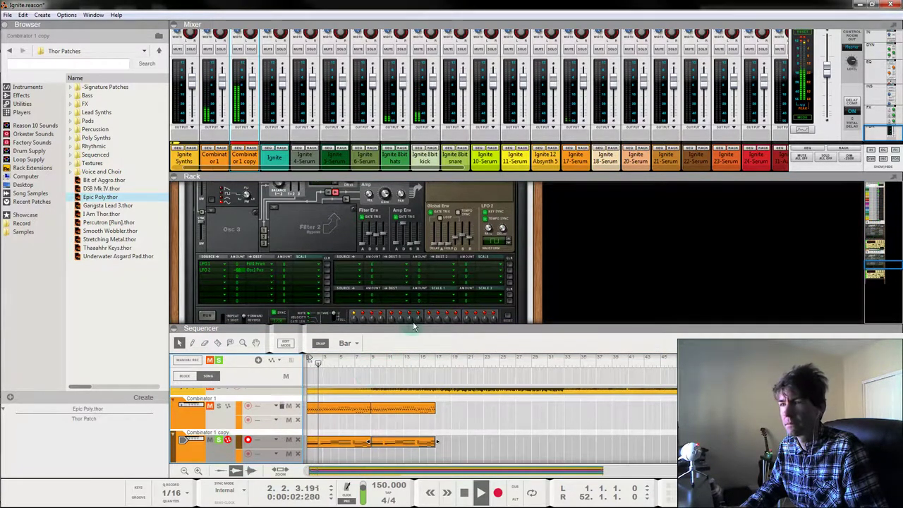
{"action": "left_click_drag", "start_coordinate": [327, 362], "coordinate": [300, 360]}
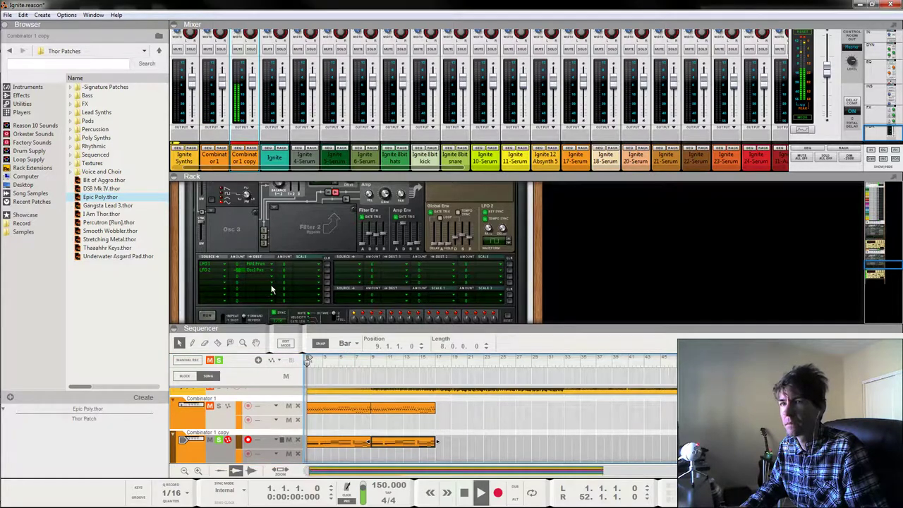
Set the Osc 1 wavetable position in the copied Thor to 27 while replaying the soloed part from the start.
{"action": "scroll", "coordinate": [235, 252], "scroll_direction": "up", "scroll_amount": 5}
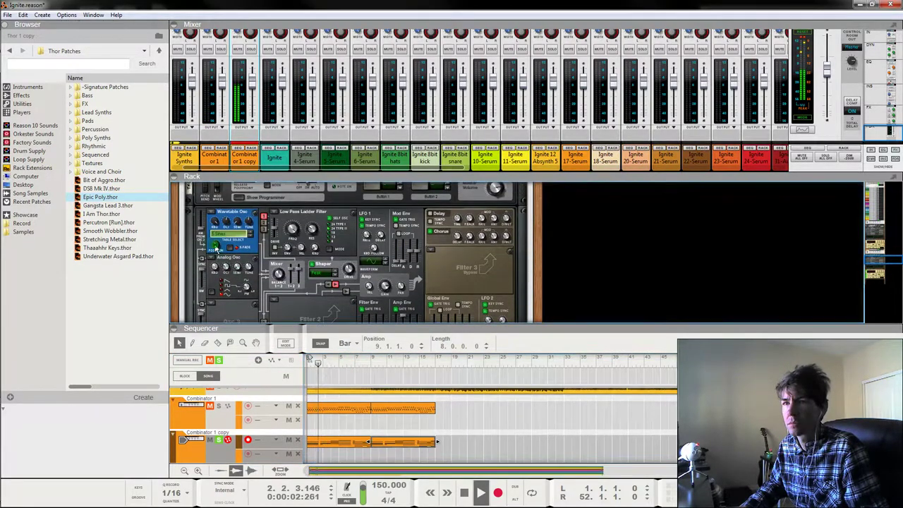
{"action": "scroll", "coordinate": [268, 291], "scroll_direction": "down", "scroll_amount": 3}
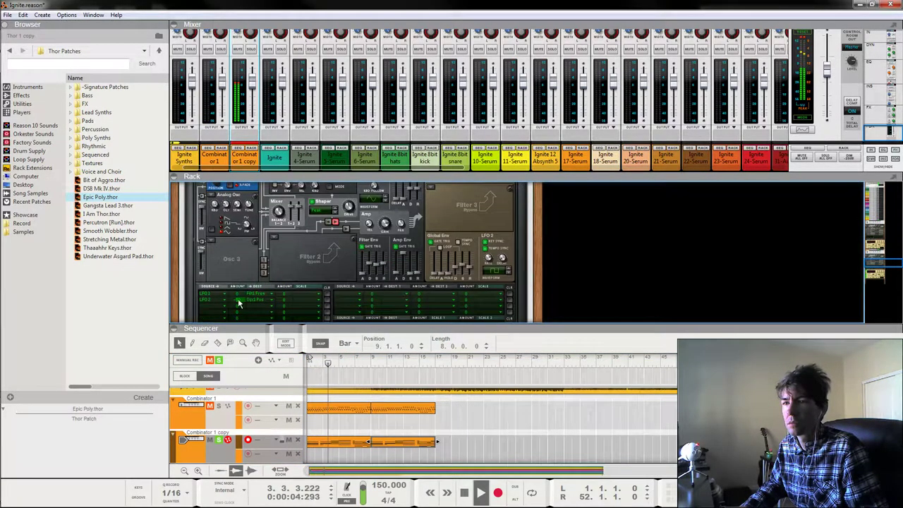
{"action": "scroll", "coordinate": [226, 220], "scroll_direction": "up", "scroll_amount": 2}
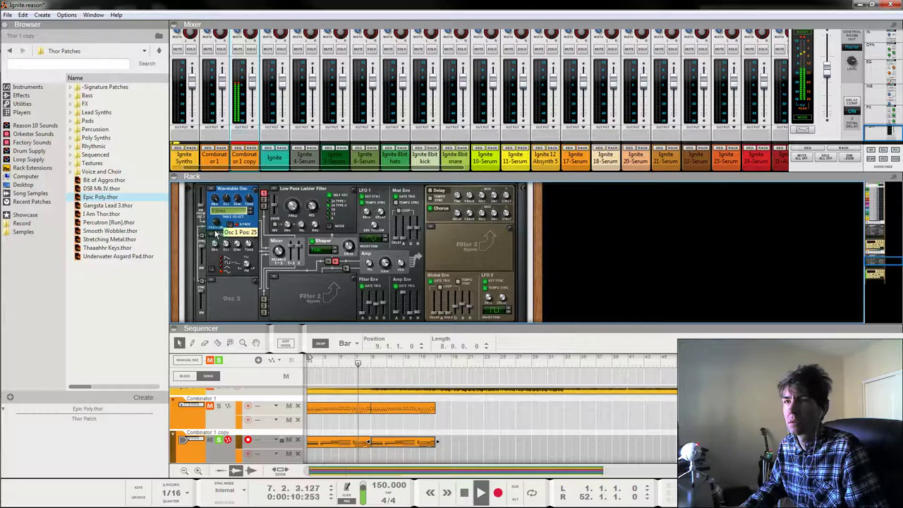
{"action": "scroll", "coordinate": [318, 259], "scroll_direction": "down", "scroll_amount": 6}
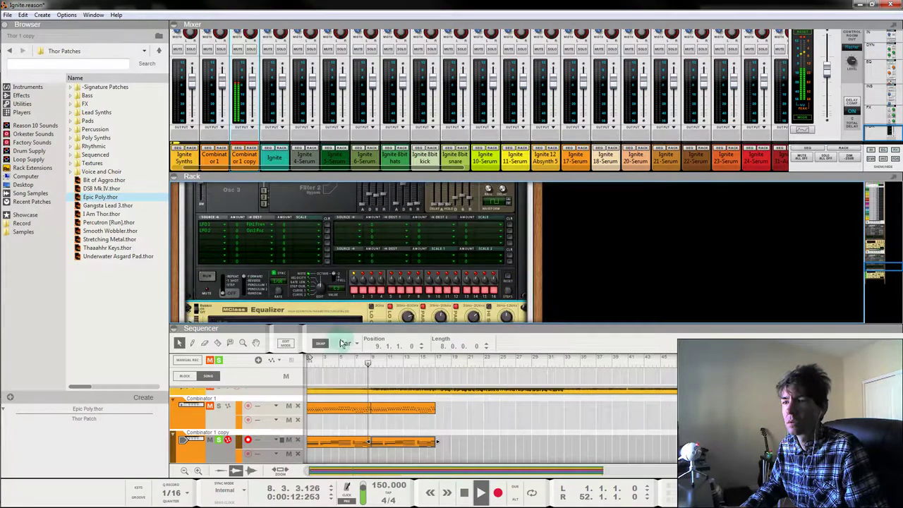
{"action": "left_click", "coordinate": [306, 360]}
{"action": "scroll", "coordinate": [236, 211], "scroll_direction": "up", "scroll_amount": 2}
{"action": "scroll", "coordinate": [235, 209], "scroll_direction": "up", "scroll_amount": 4}
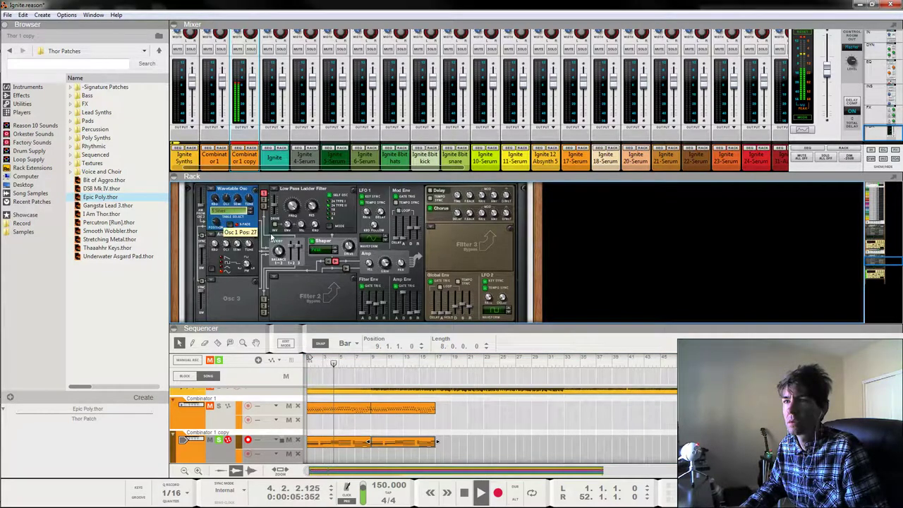
Set the Mod 2 destination amount in the copied Thor's modulation matrix to 62.
{"action": "scroll", "coordinate": [271, 237], "scroll_direction": "down", "scroll_amount": 5}
{"action": "scroll", "coordinate": [238, 219], "scroll_direction": "up", "scroll_amount": 2}
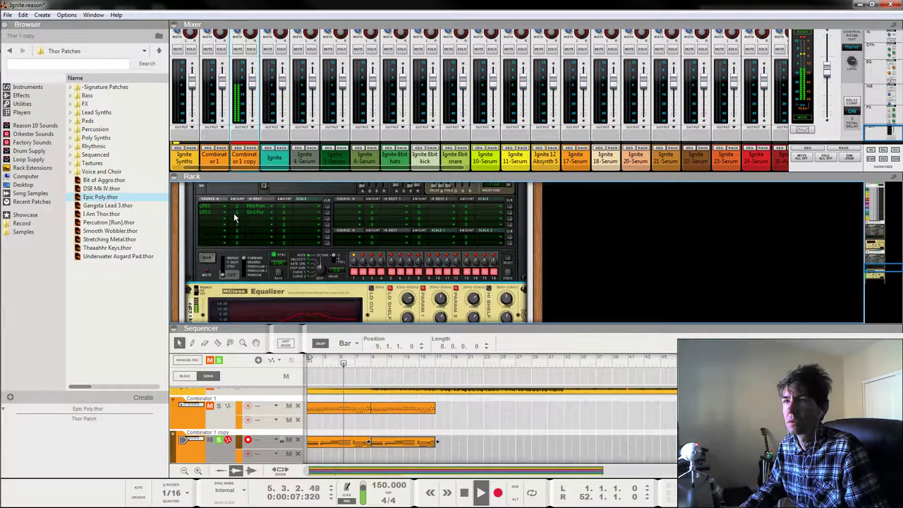
{"action": "mouse_move", "coordinate": [235, 211]}
{"action": "left_click_drag", "start_coordinate": [237, 211], "coordinate": [240, 215]}
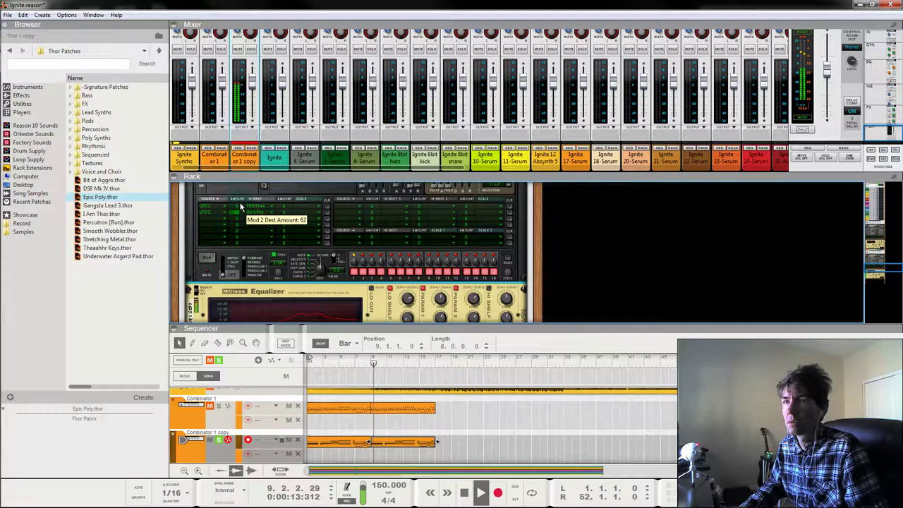
Unsolo Combinator 1 copy, play the full arrangement from the start, and examine Thor's oscillator and modulation settings.
{"action": "left_click_drag", "start_coordinate": [379, 360], "coordinate": [211, 376]}
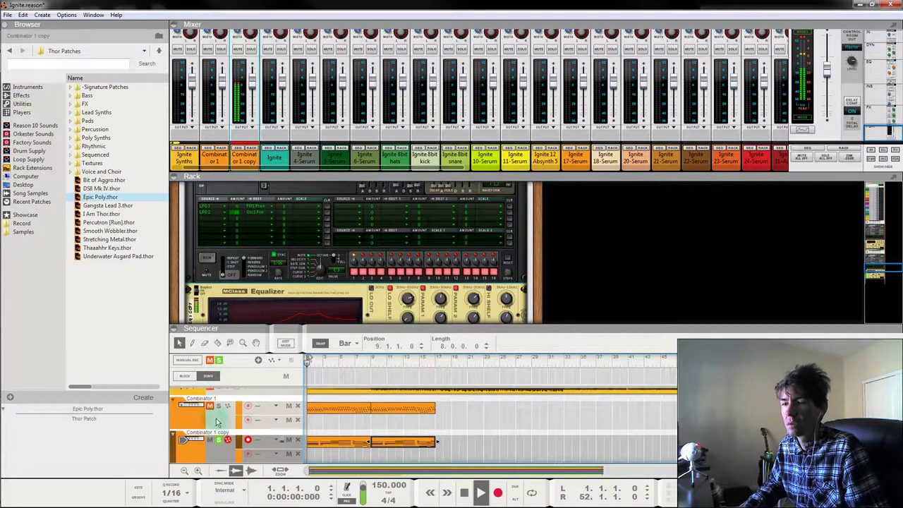
{"action": "left_click", "coordinate": [219, 441]}
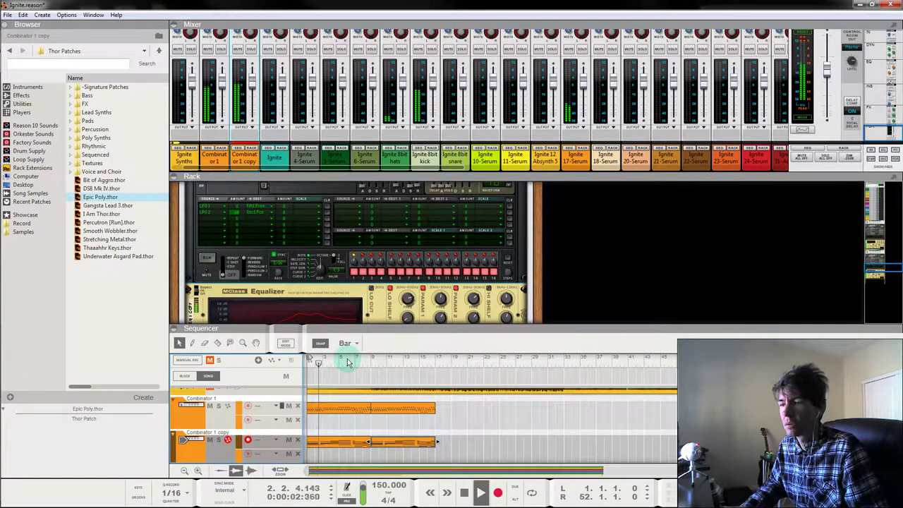
{"action": "scroll", "coordinate": [452, 269], "scroll_direction": "up", "scroll_amount": 2}
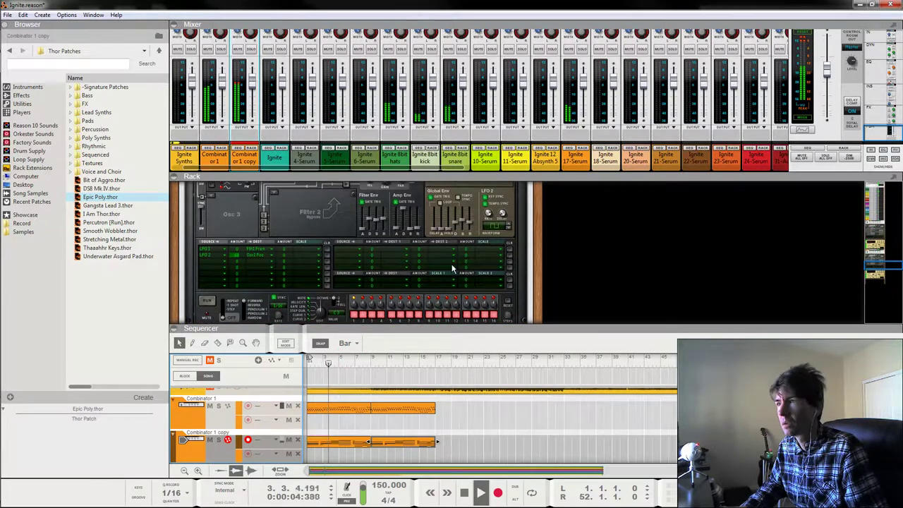
{"action": "scroll", "coordinate": [325, 285], "scroll_direction": "up", "scroll_amount": 3}
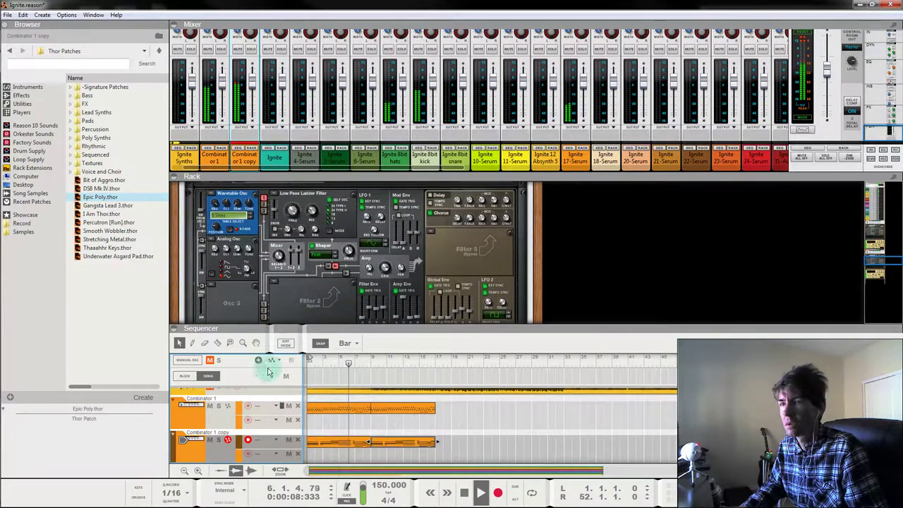
{"action": "scroll", "coordinate": [236, 263], "scroll_direction": "down", "scroll_amount": 3}
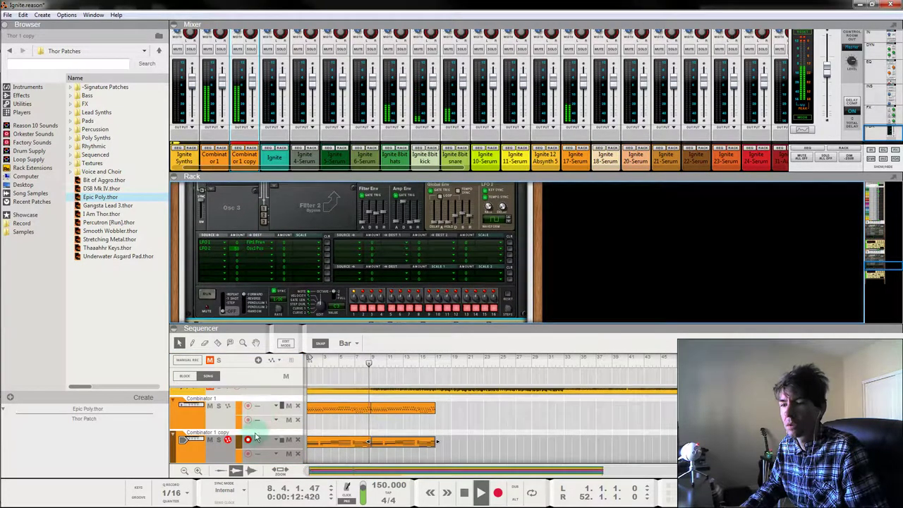
Solo Combinator 1 copy again, readjust Thor's Mod 2 destination amount, and save the song with playback returned to the start.
{"action": "left_click", "coordinate": [218, 440]}
{"action": "left_click_drag", "start_coordinate": [237, 249], "coordinate": [235, 278]}
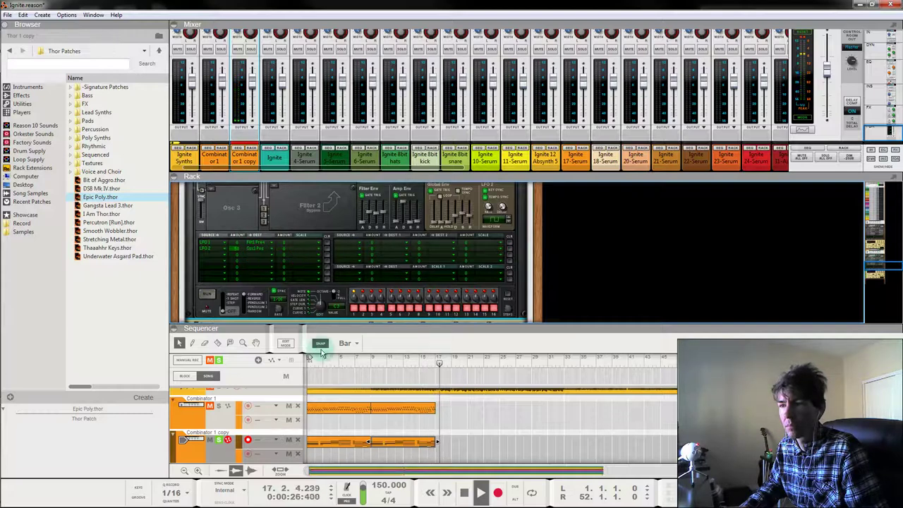
{"action": "left_click_drag", "start_coordinate": [328, 359], "coordinate": [248, 361]}
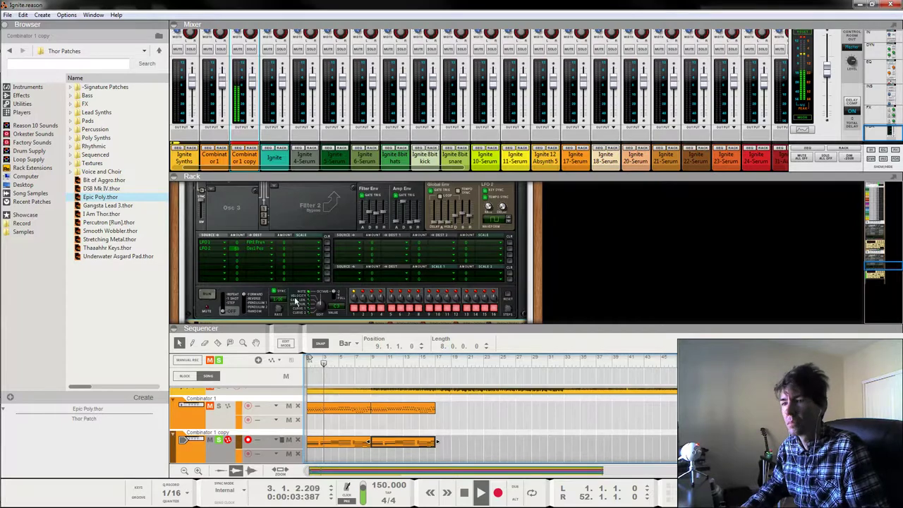
Replay the soloed part from the start and examine Thor's delay and chorus section and the MClass Equalizer below it.
{"action": "left_click_drag", "start_coordinate": [340, 362], "coordinate": [300, 363]}
{"action": "scroll", "coordinate": [472, 238], "scroll_direction": "up", "scroll_amount": 3}
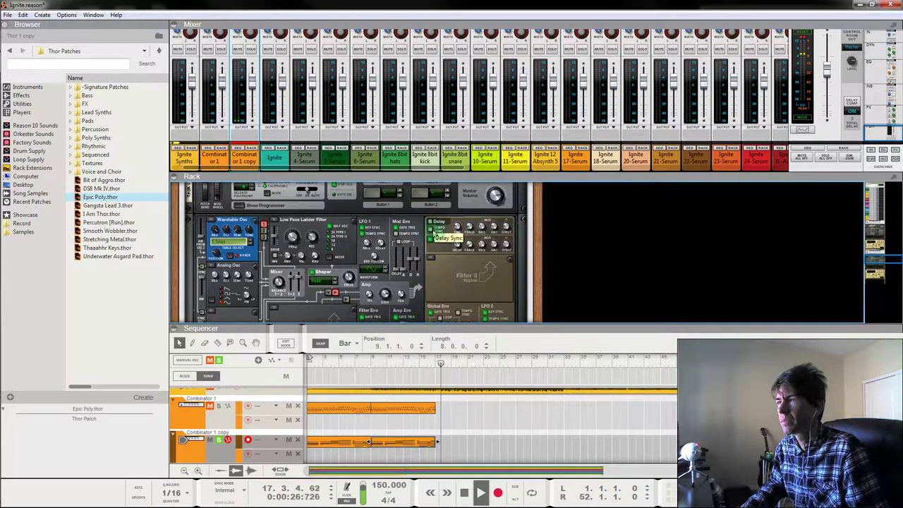
{"action": "scroll", "coordinate": [332, 241], "scroll_direction": "down", "scroll_amount": 2}
{"action": "scroll", "coordinate": [344, 240], "scroll_direction": "up", "scroll_amount": 3}
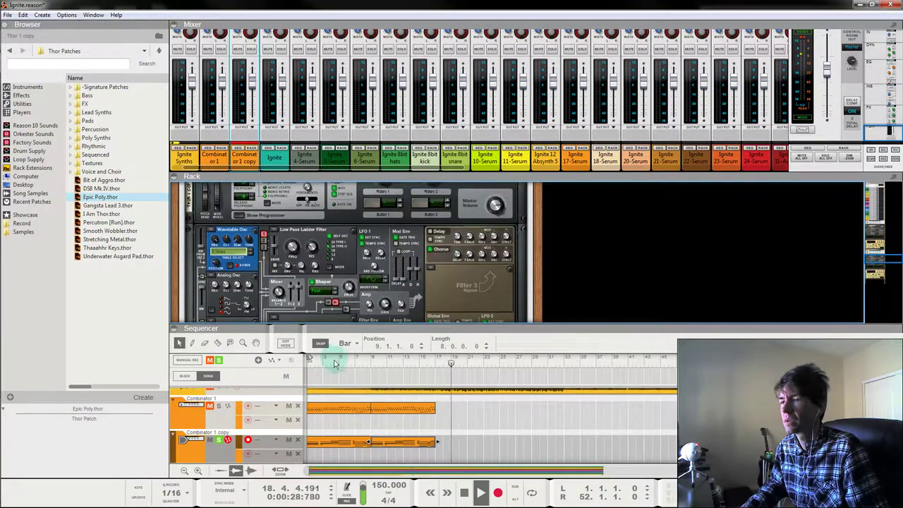
{"action": "left_click", "coordinate": [311, 361]}
{"action": "scroll", "coordinate": [287, 238], "scroll_direction": "down", "scroll_amount": 7}
{"action": "scroll", "coordinate": [288, 239], "scroll_direction": "down", "scroll_amount": 3}
{"action": "scroll", "coordinate": [242, 217], "scroll_direction": "up", "scroll_amount": 3}
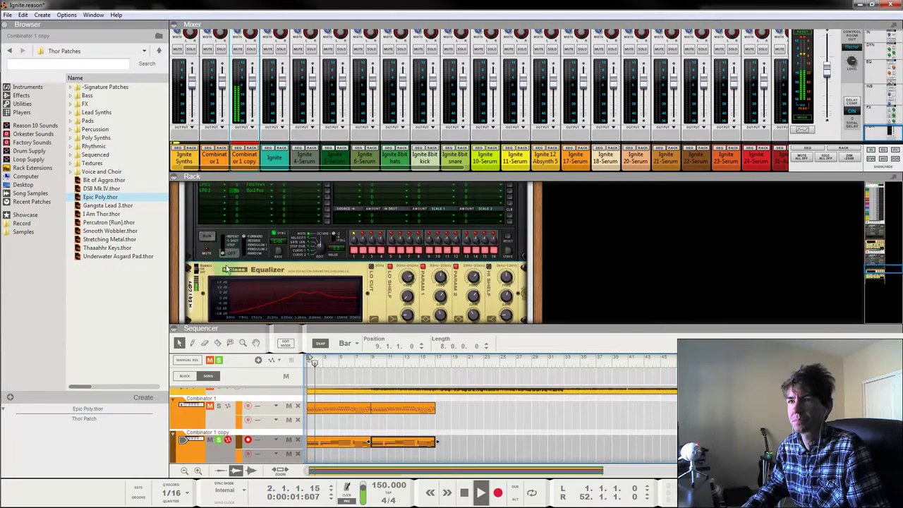
Add an RV7000 MkII reverb below Combinator 1 copy's MClass Equalizer and unfold its remote programmer.
{"action": "left_click", "coordinate": [194, 310]}
{"action": "right_click", "coordinate": [196, 311]}
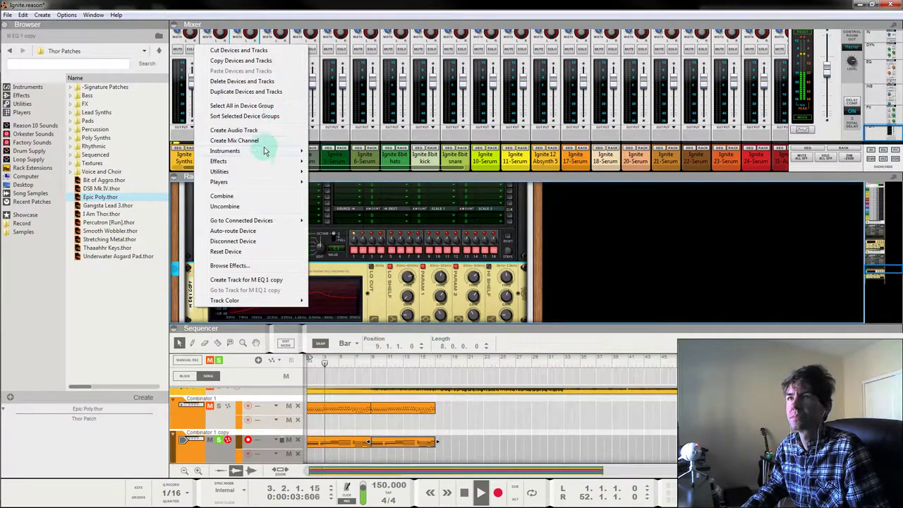
{"action": "mouse_move", "coordinate": [255, 161]}
{"action": "left_click", "coordinate": [341, 228]}
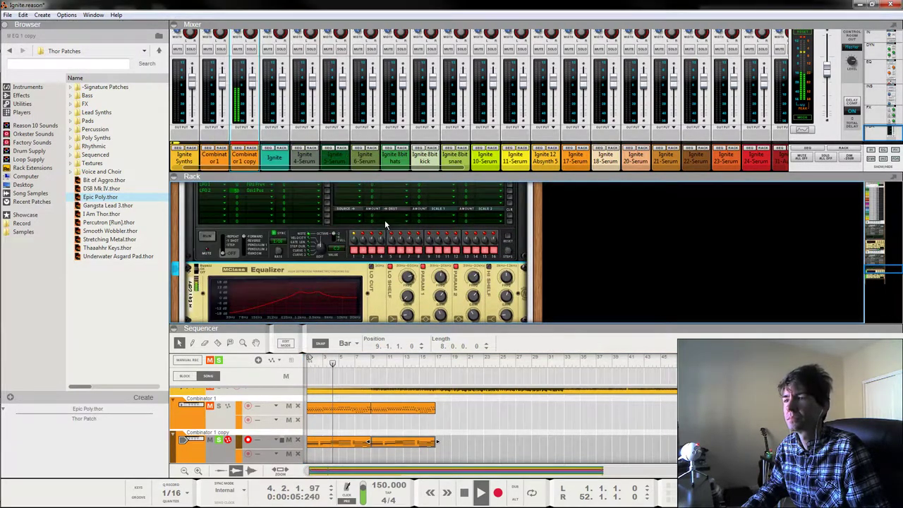
{"action": "scroll", "coordinate": [402, 236], "scroll_direction": "down", "scroll_amount": 5}
{"action": "scroll", "coordinate": [395, 247], "scroll_direction": "up", "scroll_amount": 2}
{"action": "scroll", "coordinate": [384, 258], "scroll_direction": "up", "scroll_amount": 2}
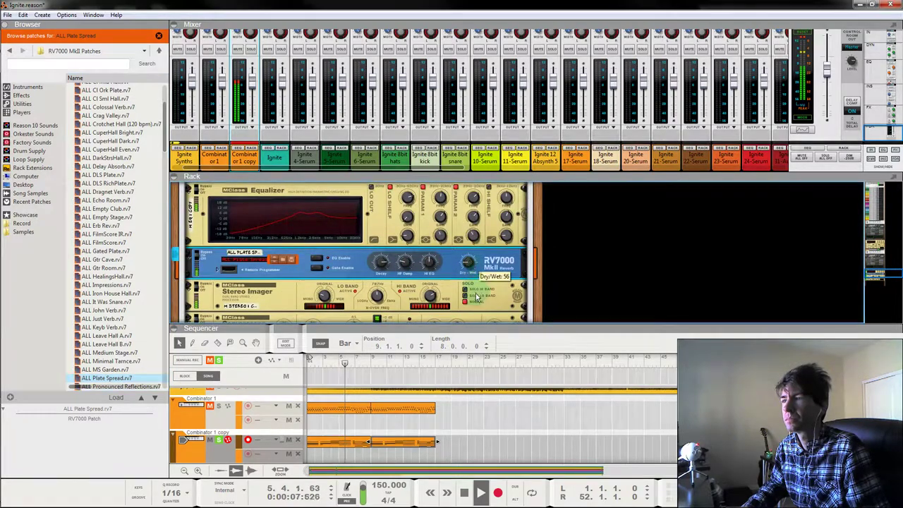
{"action": "left_click", "coordinate": [217, 270]}
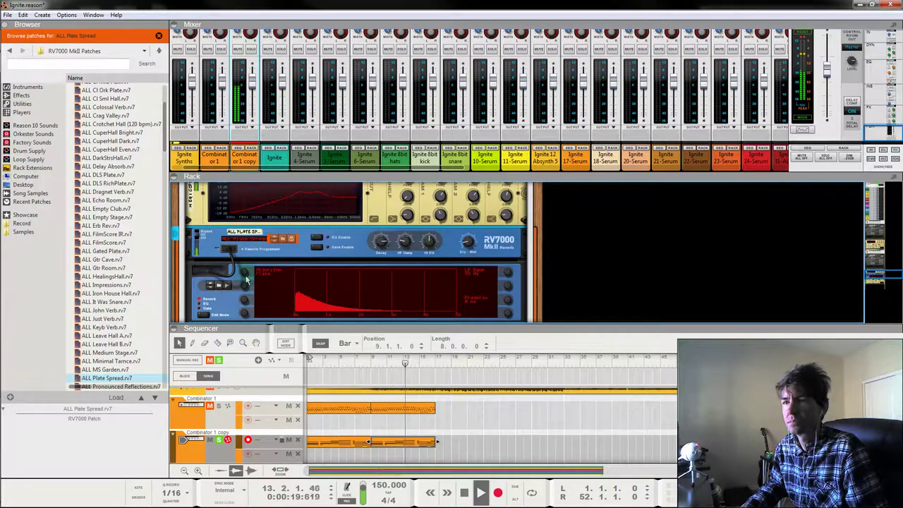
Try the Echo algorithm with tempo sync on the RV7000 while replaying the solo part, and return it to Plate.
{"action": "left_click_drag", "start_coordinate": [247, 276], "coordinate": [247, 284]}
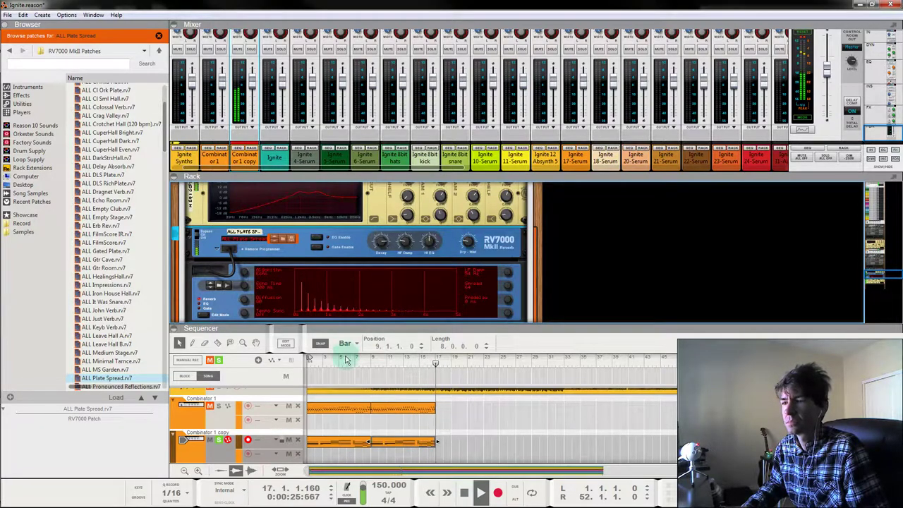
{"action": "left_click", "coordinate": [310, 361]}
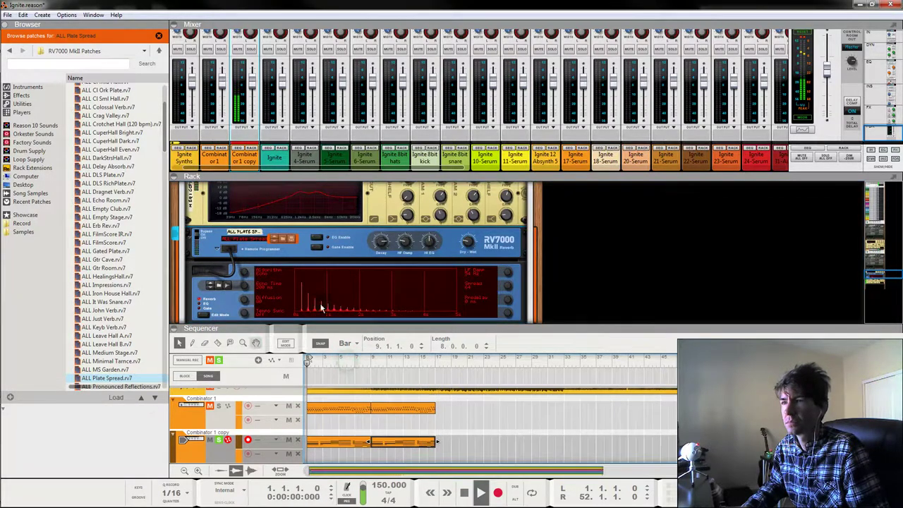
{"action": "left_click", "coordinate": [244, 314]}
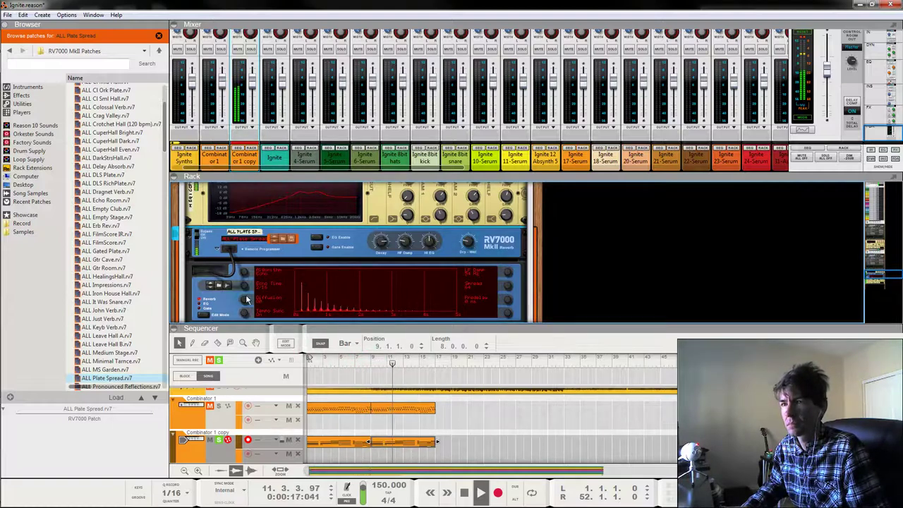
{"action": "left_click_drag", "start_coordinate": [242, 271], "coordinate": [246, 290]}
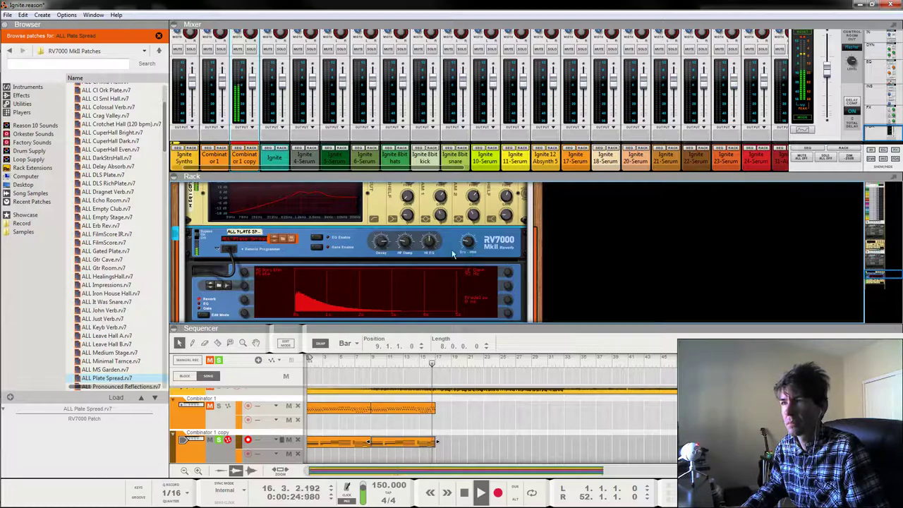
Replay the soloed part and set the RV7000's Dry/Wet to 26 with a shorter decay.
{"action": "scroll", "coordinate": [331, 261], "scroll_direction": "up", "scroll_amount": 2}
{"action": "left_click", "coordinate": [308, 359]}
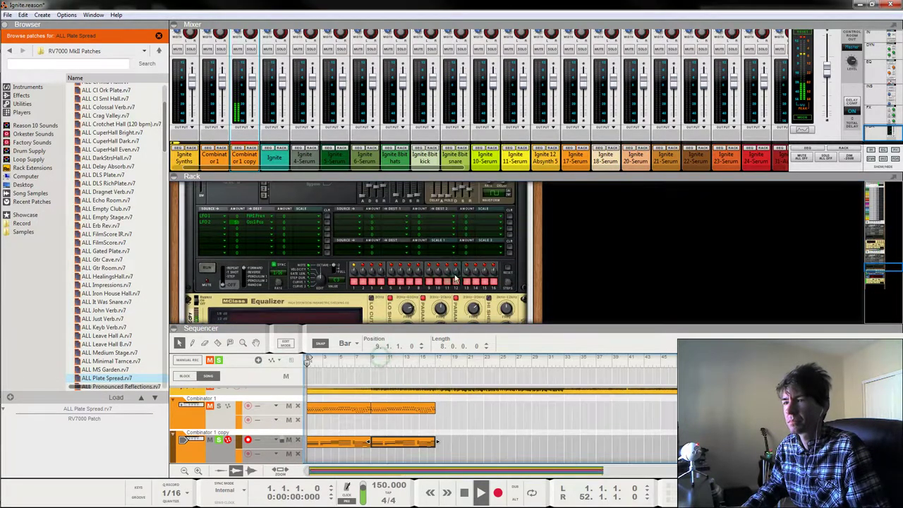
{"action": "scroll", "coordinate": [477, 269], "scroll_direction": "down", "scroll_amount": 1}
{"action": "scroll", "coordinate": [478, 271], "scroll_direction": "down", "scroll_amount": 2}
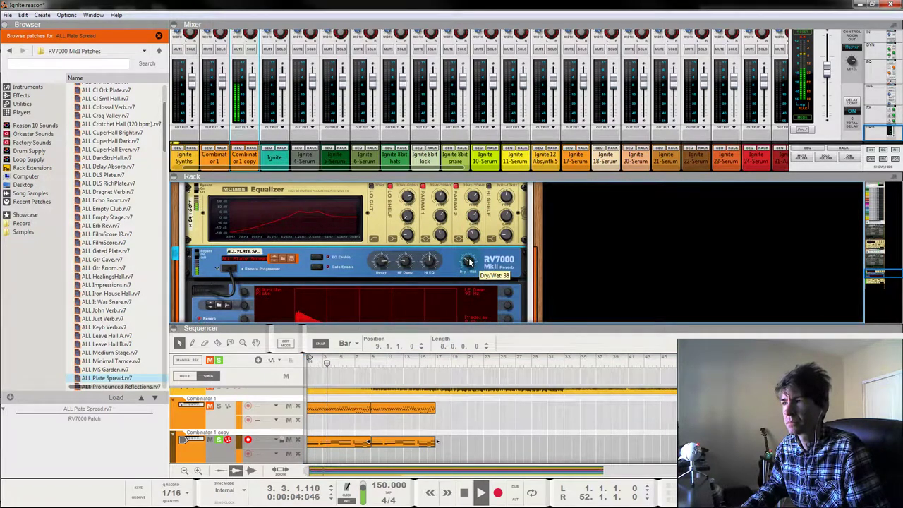
{"action": "scroll", "coordinate": [468, 262], "scroll_direction": "down", "scroll_amount": 2}
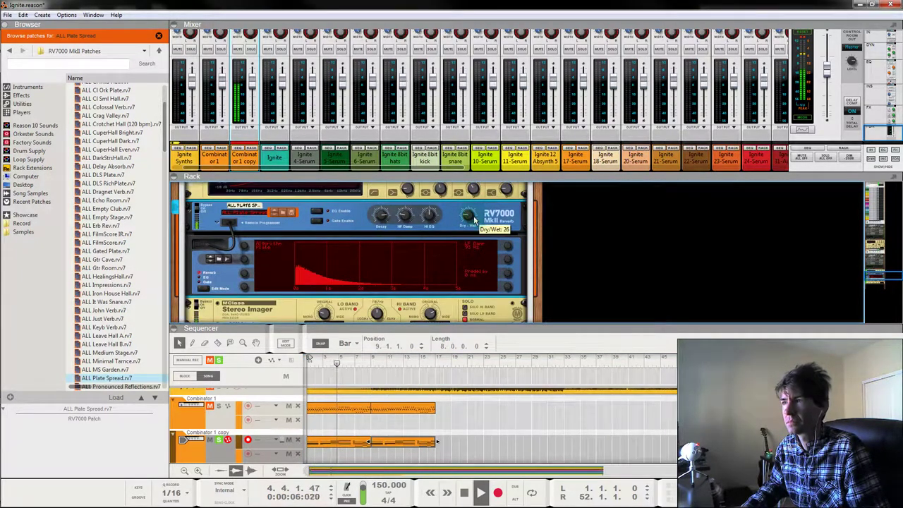
{"action": "mouse_move", "coordinate": [380, 215]}
{"action": "left_mouse_down"}
{"action": "mouse_move", "coordinate": [380, 244]}
{"action": "mouse_move", "coordinate": [386, 232]}
{"action": "left_mouse_up"}
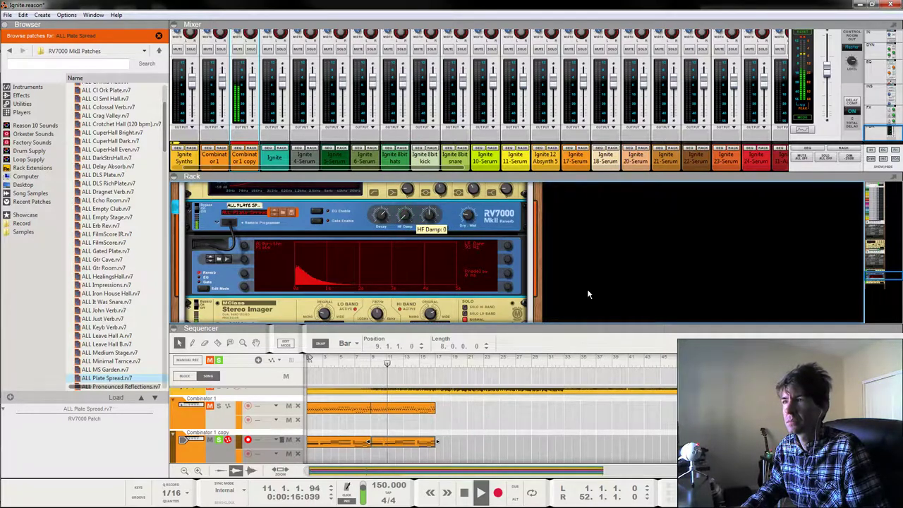
{"action": "scroll", "coordinate": [374, 274], "scroll_direction": "up", "scroll_amount": 2}
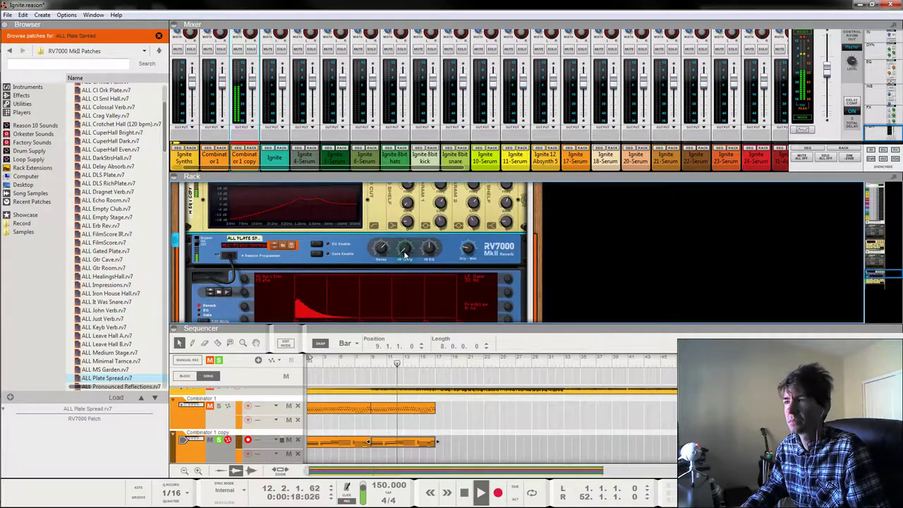
Unsolo Combinator 1 copy, save the song, and audition the full arrangement from the start.
{"action": "scroll", "coordinate": [311, 278], "scroll_direction": "up", "scroll_amount": 10}
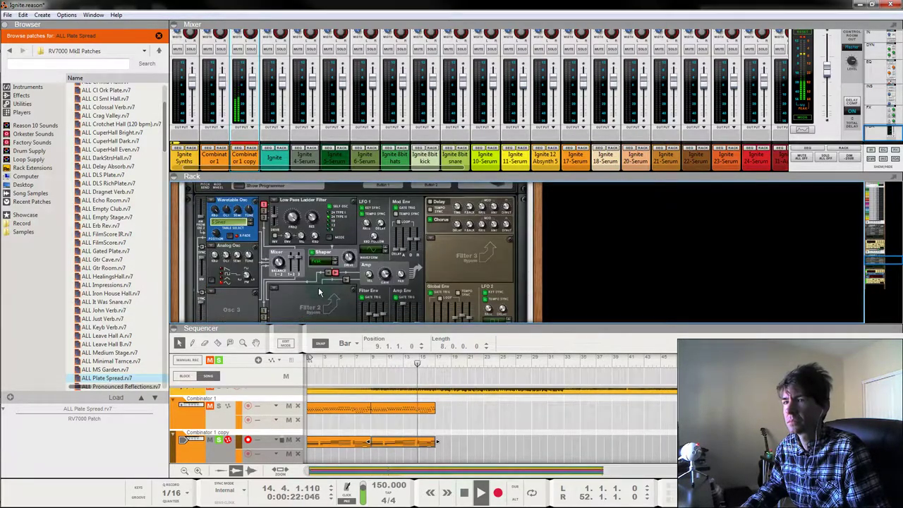
{"action": "key", "text": "space"}
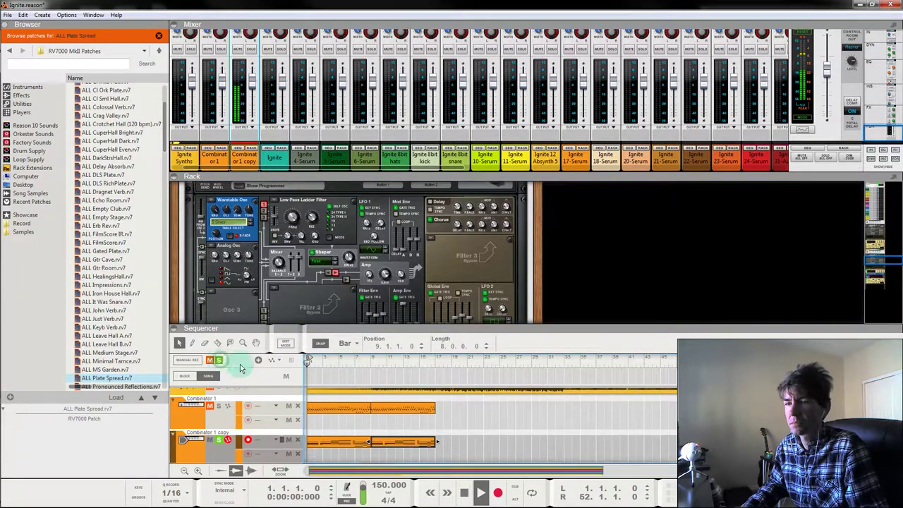
{"action": "left_click", "coordinate": [220, 360]}
{"action": "left_click", "coordinate": [481, 414]}
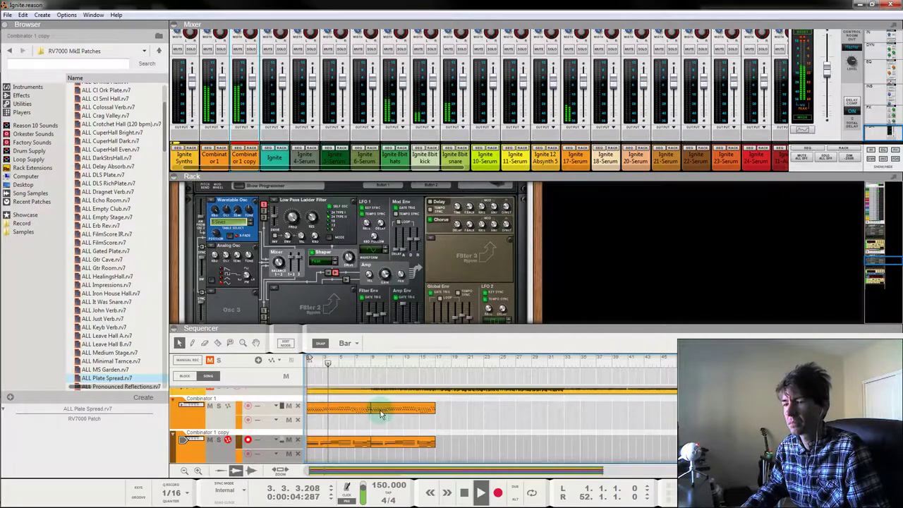
{"action": "scroll", "coordinate": [461, 267], "scroll_direction": "down", "scroll_amount": 2}
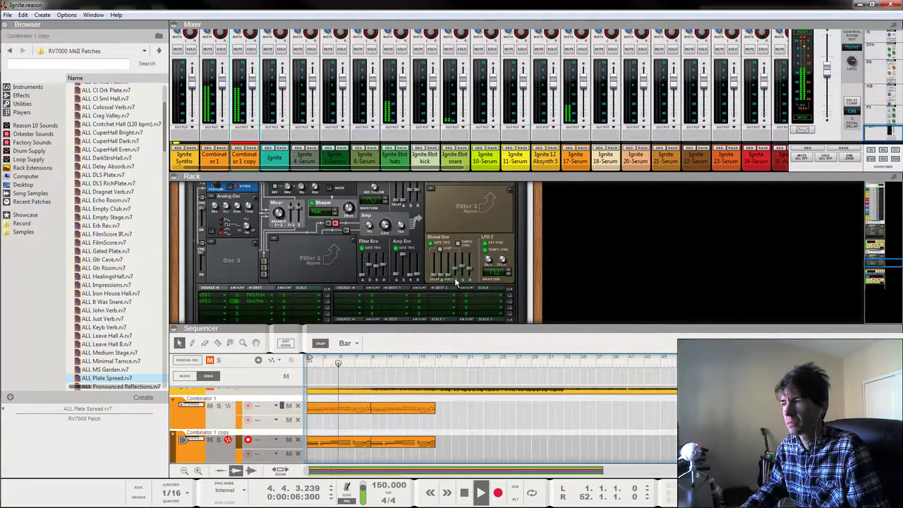
{"action": "left_click_drag", "start_coordinate": [374, 364], "coordinate": [256, 367]}
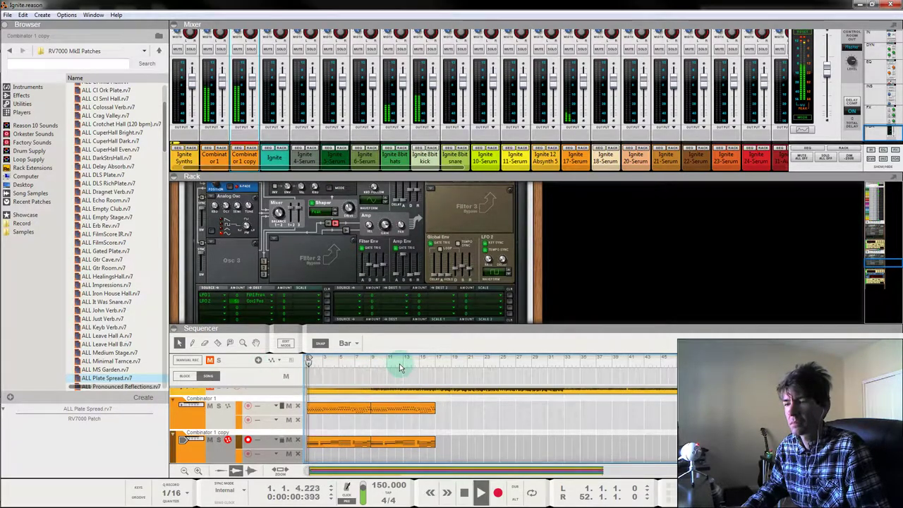
{"action": "key", "text": "space"}
{"action": "left_click_drag", "start_coordinate": [335, 365], "coordinate": [256, 367]}
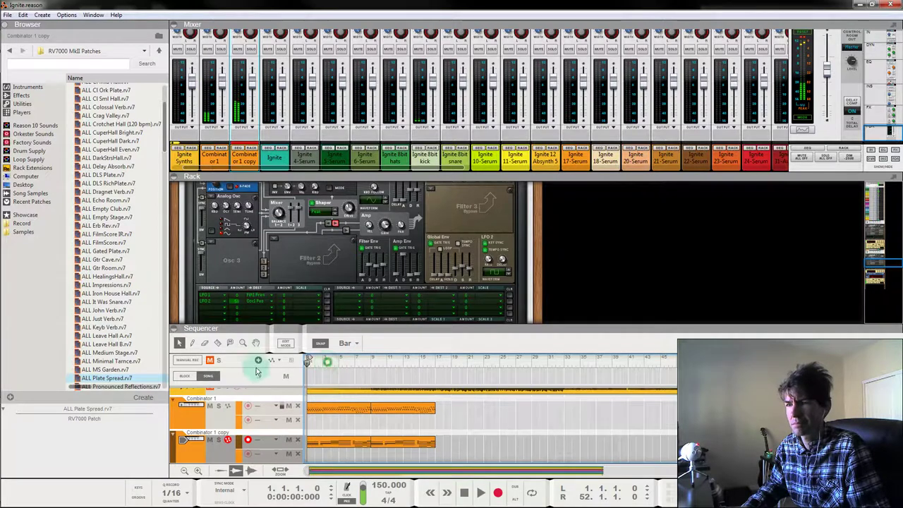
Solo Combinator 1 copy, set its Thor's LFO 2 rate to 1/8, and restart playback from the beginning.
{"action": "left_click", "coordinate": [219, 440]}
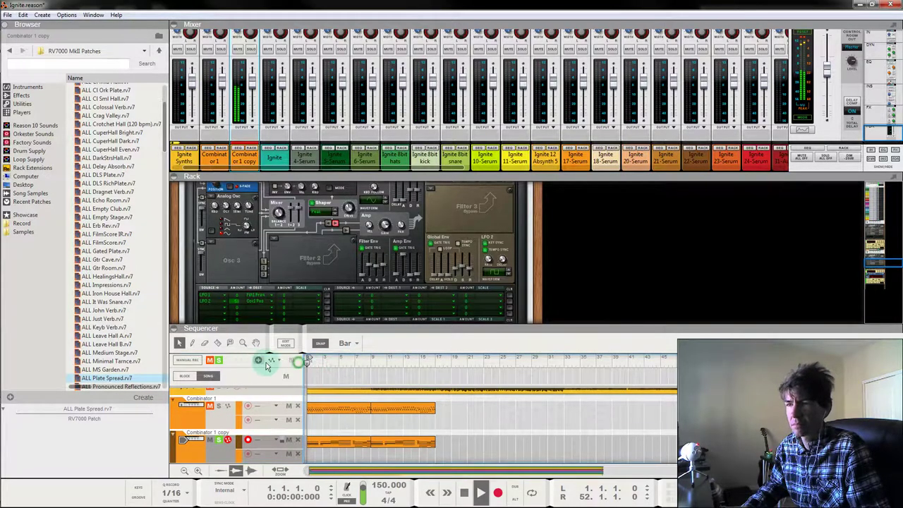
{"action": "key", "text": "space"}
{"action": "left_click_drag", "start_coordinate": [487, 260], "coordinate": [493, 257]}
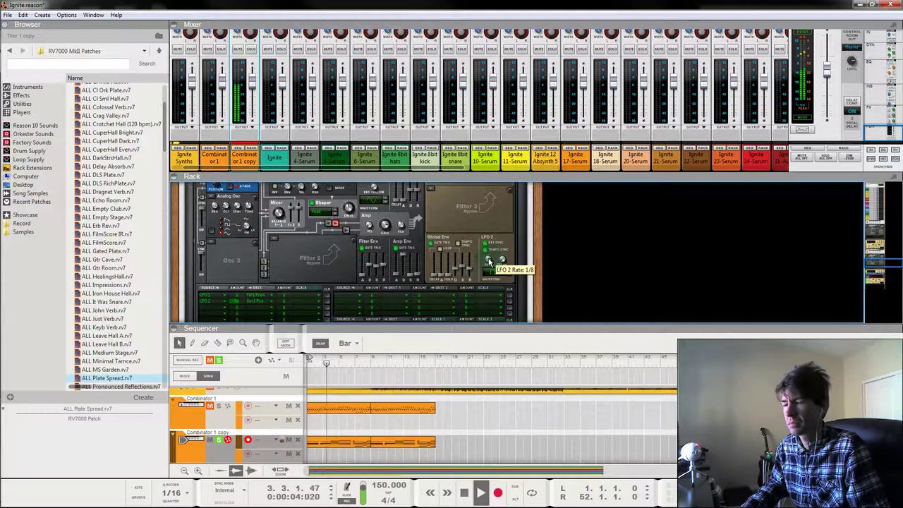
{"action": "left_click", "coordinate": [323, 374]}
{"action": "key", "text": "space"}
{"action": "key", "text": "space"}
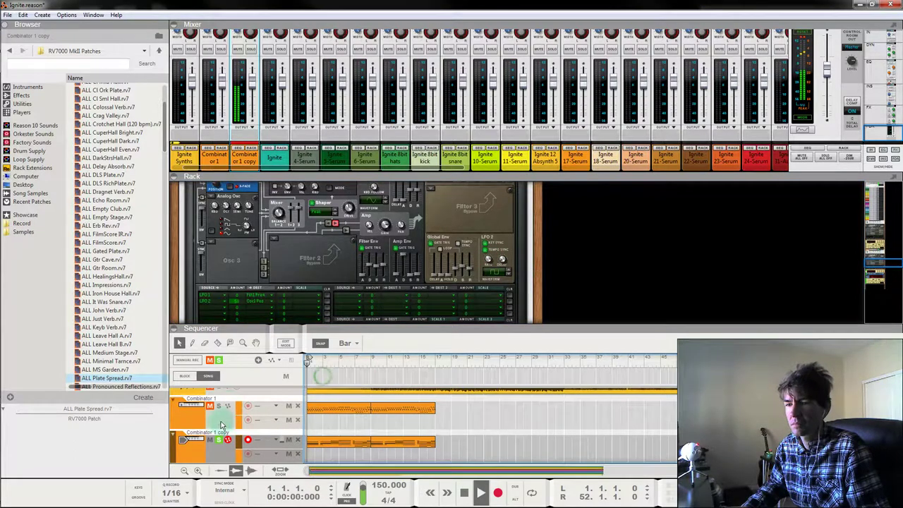
Unsolo Combinator 1 copy, replay the full arrangement from the start through bar 16, and save the song.
{"action": "left_click", "coordinate": [219, 440]}
{"action": "left_click", "coordinate": [469, 427]}
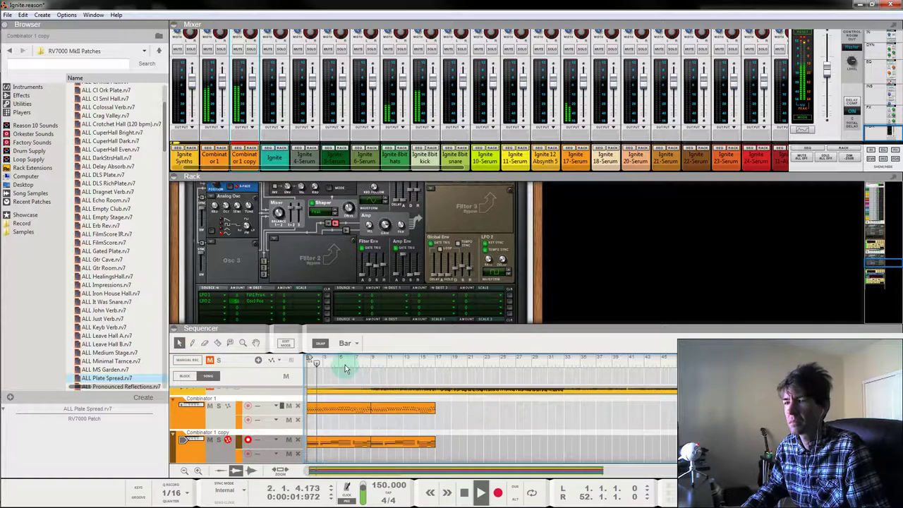
{"action": "left_click_drag", "start_coordinate": [342, 364], "coordinate": [299, 365]}
{"action": "key", "text": "space"}
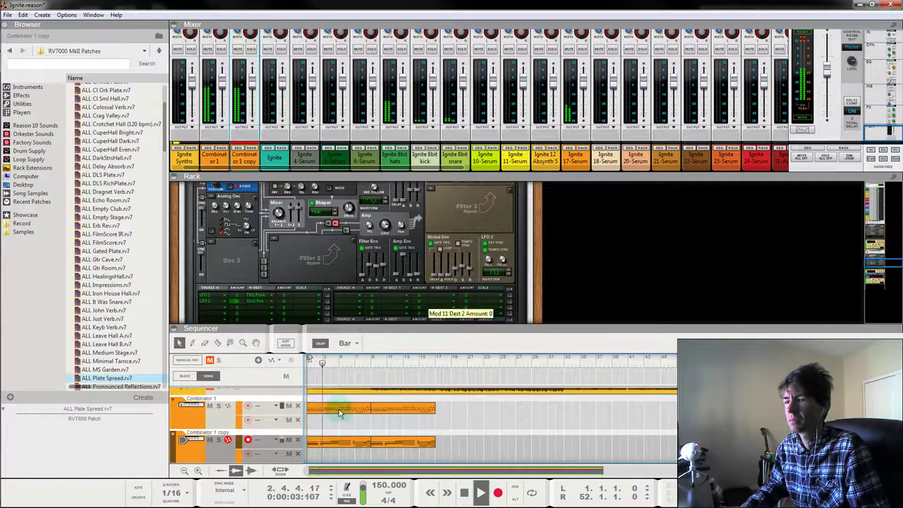
{"action": "left_click", "coordinate": [222, 451]}
{"action": "left_click_drag", "start_coordinate": [252, 67], "coordinate": [260, 45]}
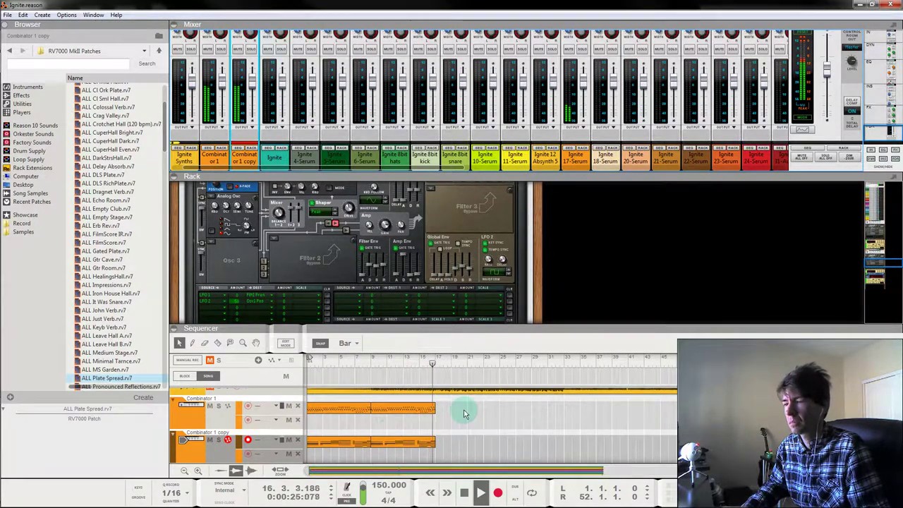
Try a duplicate of the bar 9 Combinator 1 copy clip at bar 17, audition it, and delete it.
{"action": "left_click_drag", "start_coordinate": [400, 445], "coordinate": [463, 448]}
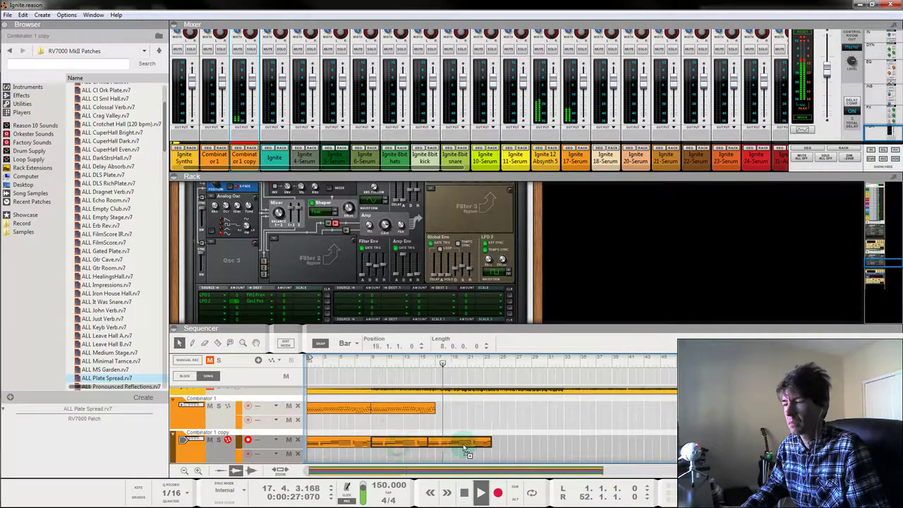
{"action": "left_click", "coordinate": [430, 359]}
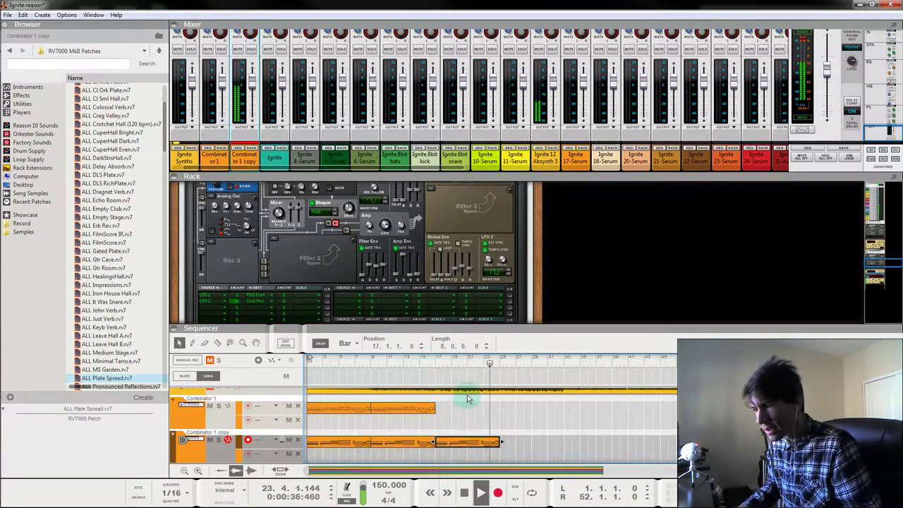
{"action": "left_click", "coordinate": [435, 361]}
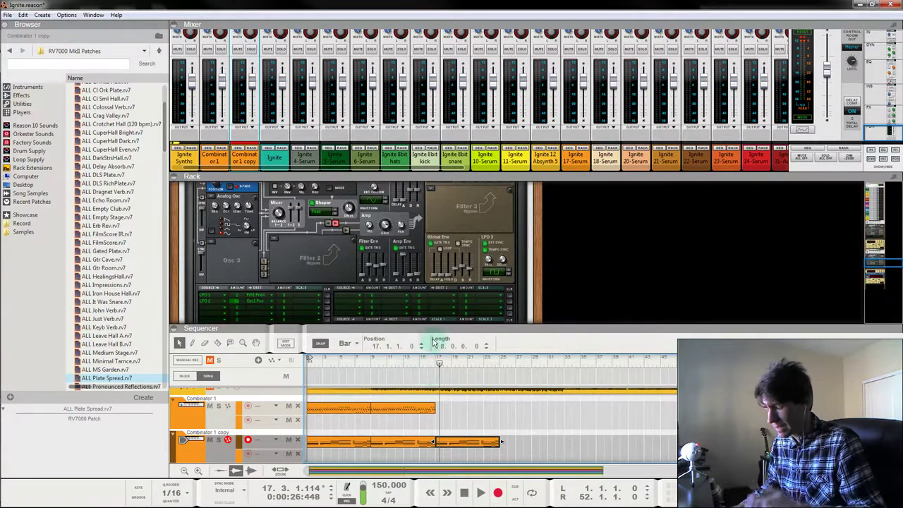
{"action": "key", "text": "Delete"}
Replay the full arrangement from the start and set Thor's LFO 2 rate to 1/8T, trying 3/16 on the way.
{"action": "left_click", "coordinate": [417, 361]}
{"action": "left_click_drag", "start_coordinate": [393, 364], "coordinate": [121, 357]}
{"action": "key", "text": "space"}
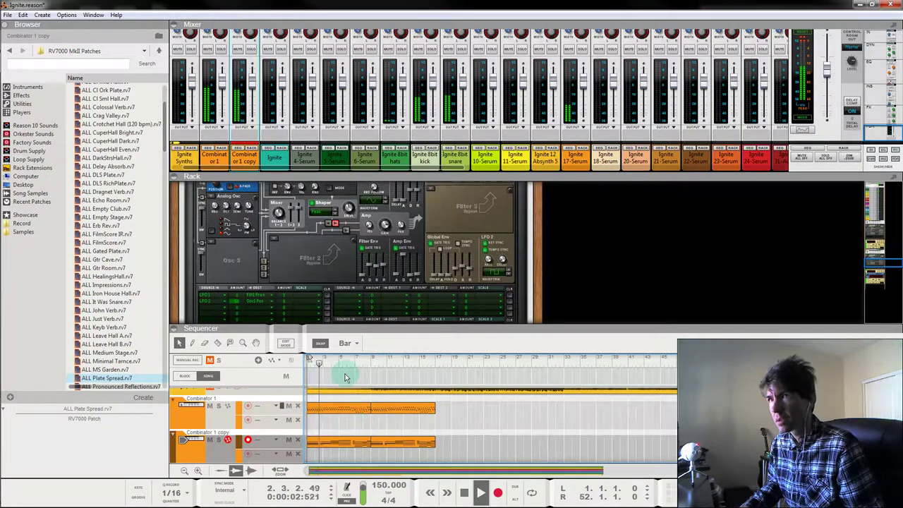
{"action": "key", "text": "space"}
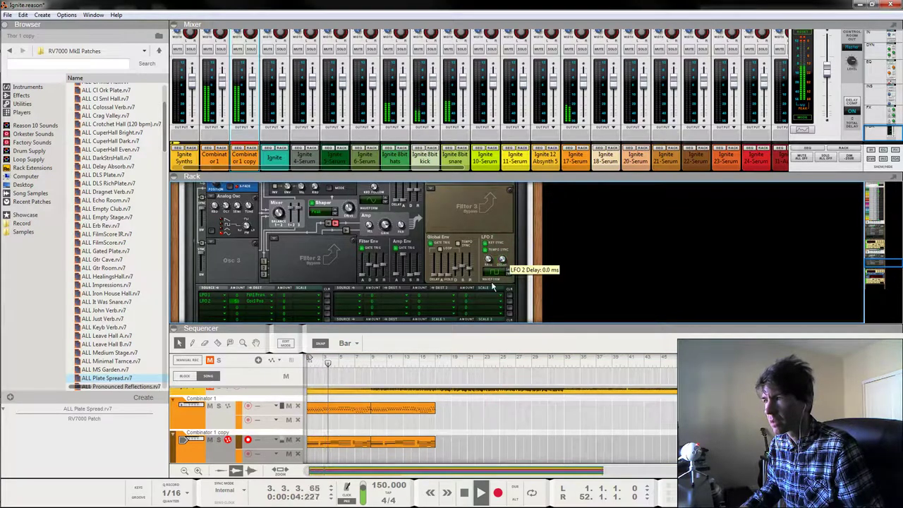
{"action": "left_click_drag", "start_coordinate": [485, 258], "coordinate": [489, 270]}
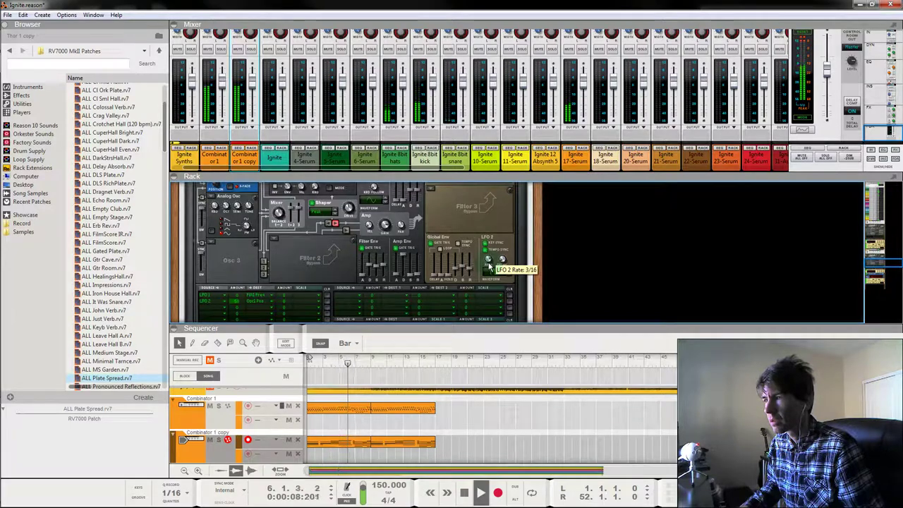
{"action": "left_click_drag", "start_coordinate": [489, 270], "coordinate": [490, 263]}
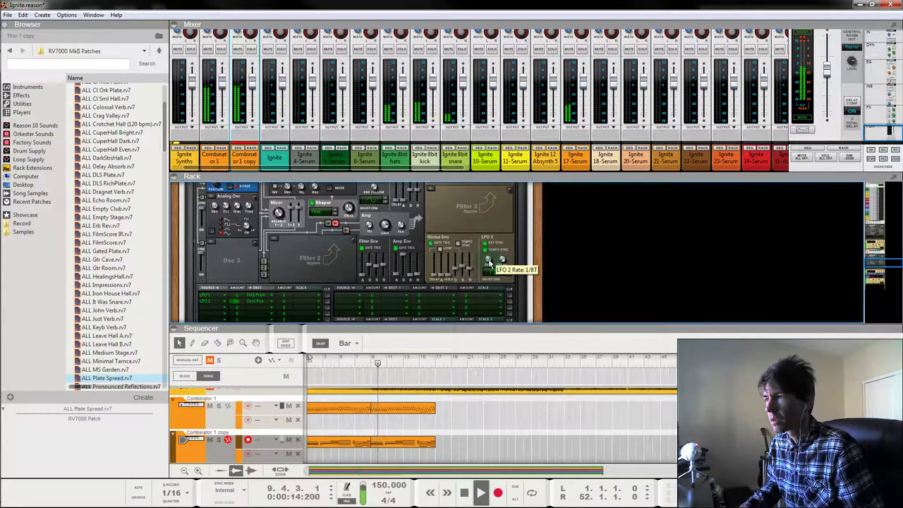
Solo Combinator 1 copy, replay it from the start, and examine Thor's Mod 2 amount and oscillator settings.
{"action": "left_click", "coordinate": [219, 439]}
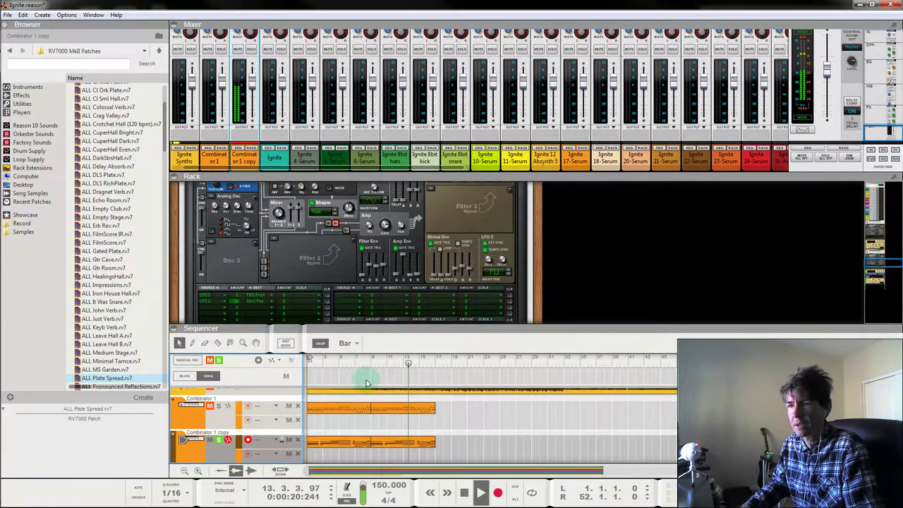
{"action": "left_click", "coordinate": [309, 360]}
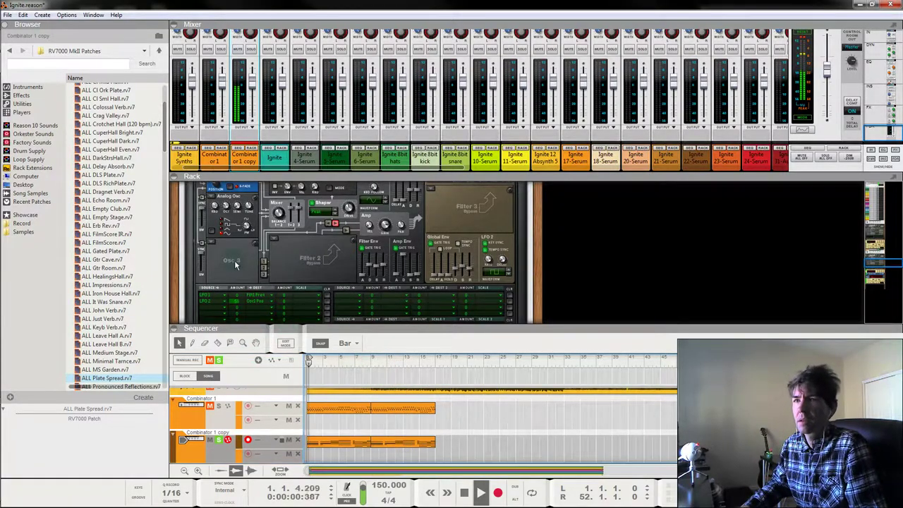
{"action": "left_click", "coordinate": [238, 303]}
{"action": "scroll", "coordinate": [230, 237], "scroll_direction": "up", "scroll_amount": 2}
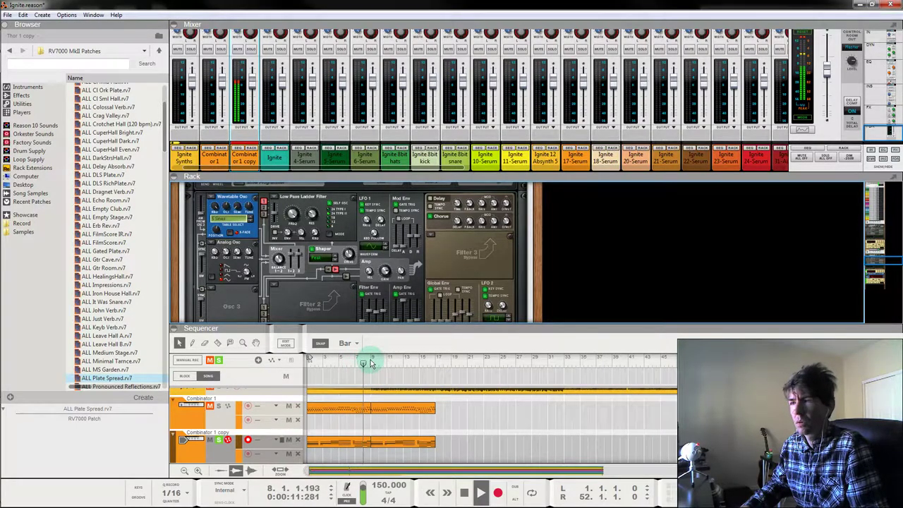
Replay the soloed chords from the start and adjust Thor's LFO 2 rate, trying 3/4 and 5/4.
{"action": "left_click_drag", "start_coordinate": [369, 363], "coordinate": [308, 360]}
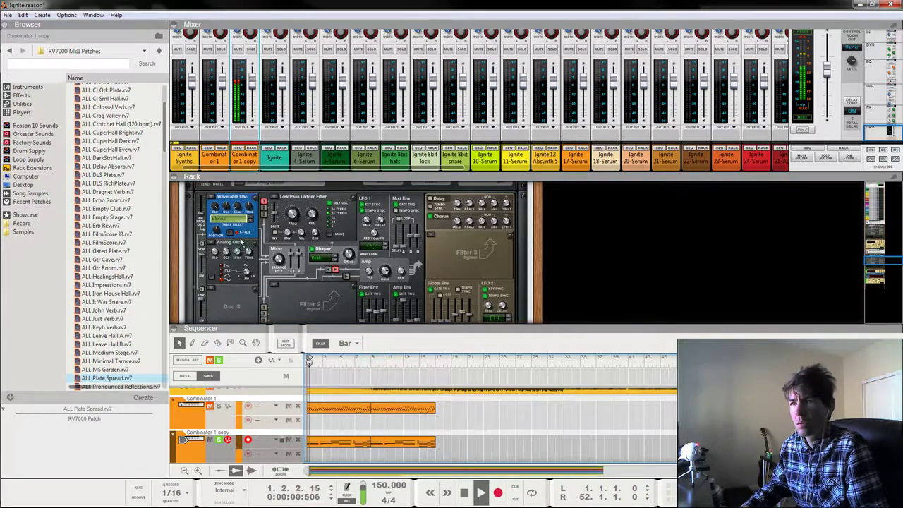
{"action": "scroll", "coordinate": [329, 278], "scroll_direction": "down", "scroll_amount": 2}
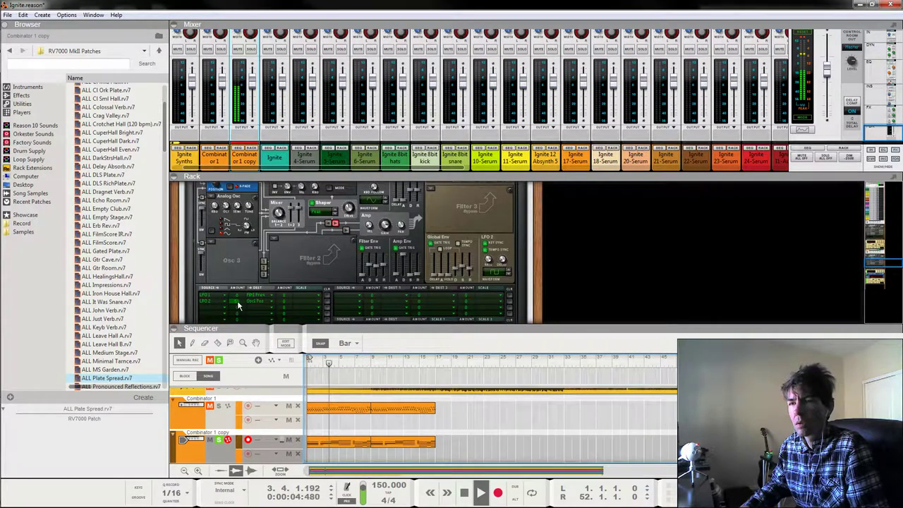
{"action": "scroll", "coordinate": [235, 284], "scroll_direction": "up", "scroll_amount": 2}
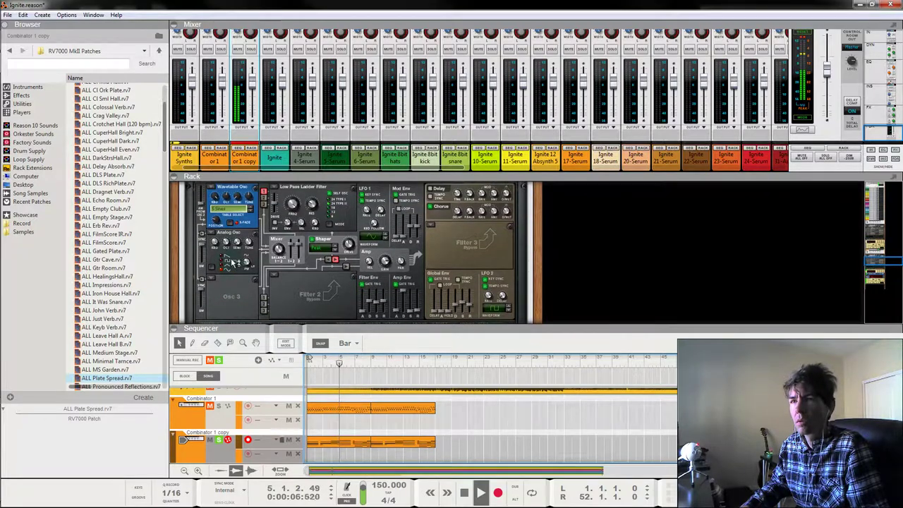
{"action": "scroll", "coordinate": [237, 281], "scroll_direction": "down", "scroll_amount": 2}
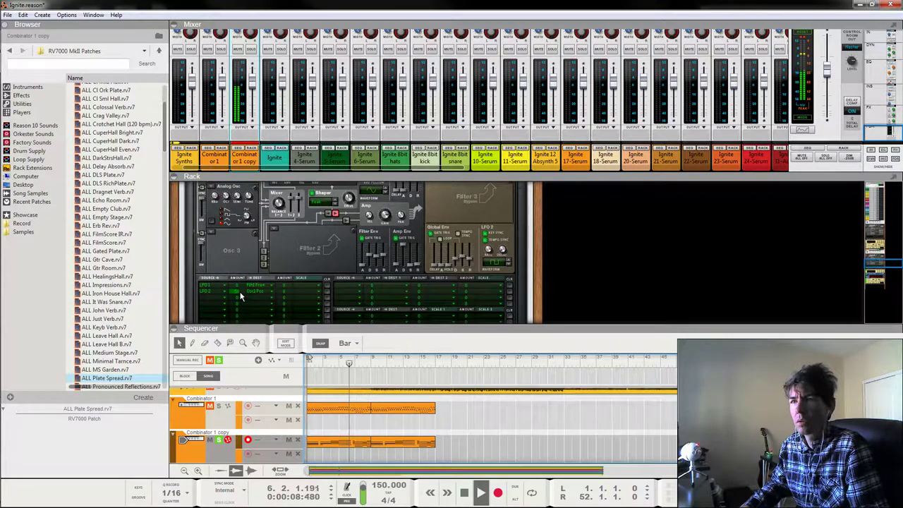
{"action": "left_click", "coordinate": [485, 262]}
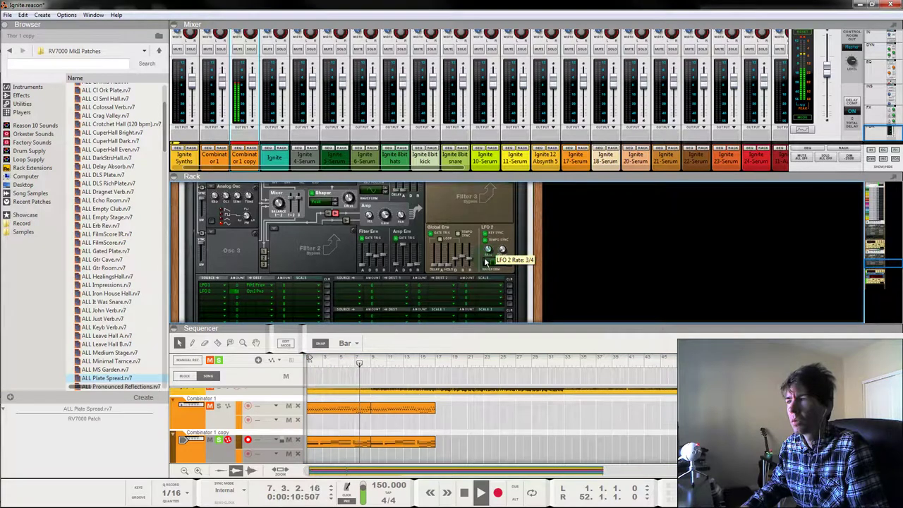
{"action": "left_click_drag", "start_coordinate": [485, 262], "coordinate": [484, 269]}
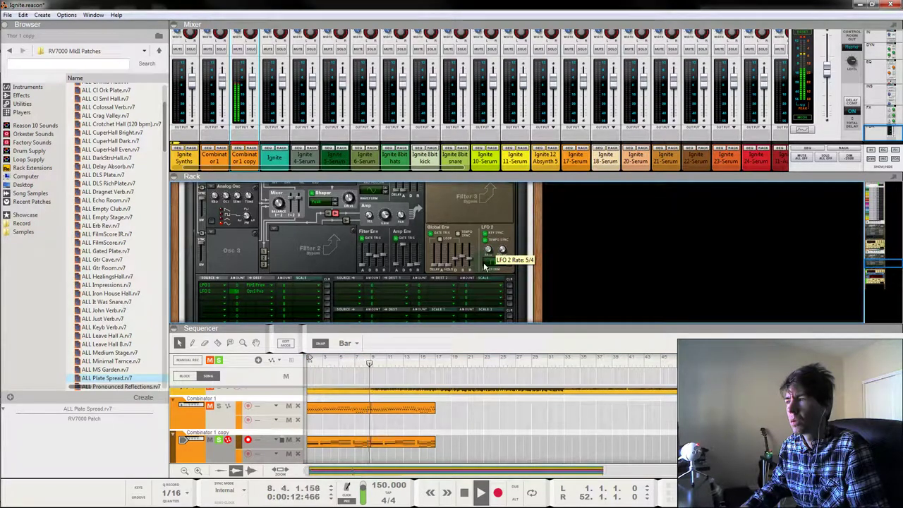
{"action": "left_click_drag", "start_coordinate": [485, 264], "coordinate": [487, 252]}
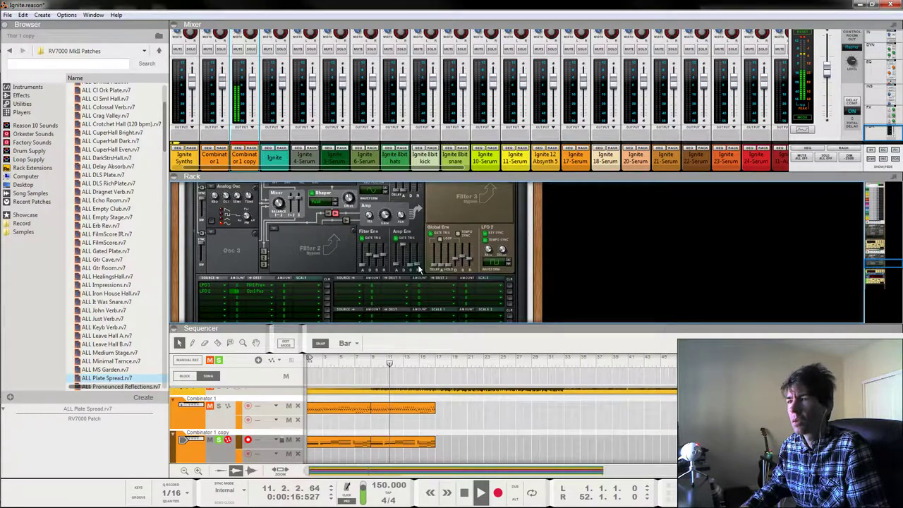
Restart the soloed playback and adjust Thor's Osc 1 wavetable position, trying 73 and 67.
{"action": "left_click", "coordinate": [312, 361]}
{"action": "scroll", "coordinate": [237, 257], "scroll_direction": "up", "scroll_amount": 1}
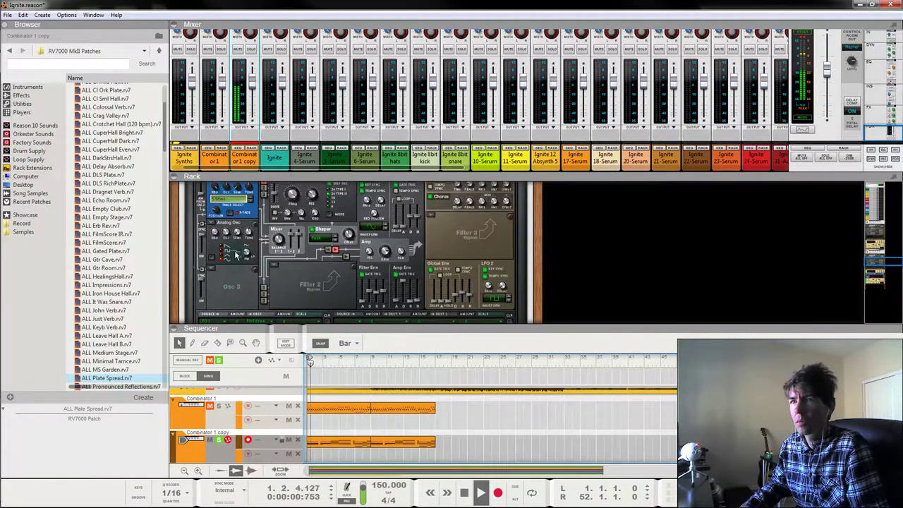
{"action": "scroll", "coordinate": [243, 288], "scroll_direction": "down", "scroll_amount": 1}
{"action": "left_click", "coordinate": [244, 289]}
{"action": "scroll", "coordinate": [234, 234], "scroll_direction": "up", "scroll_amount": 1}
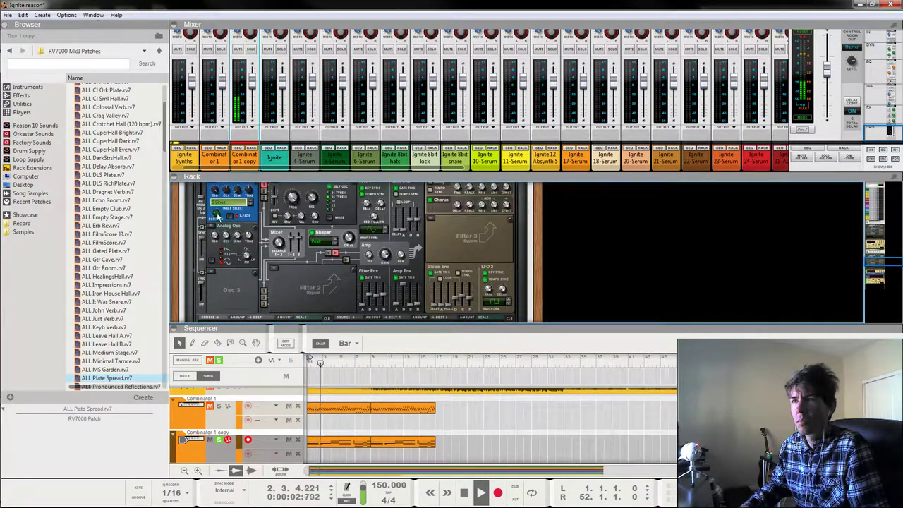
{"action": "left_click_drag", "start_coordinate": [217, 214], "coordinate": [241, 161]}
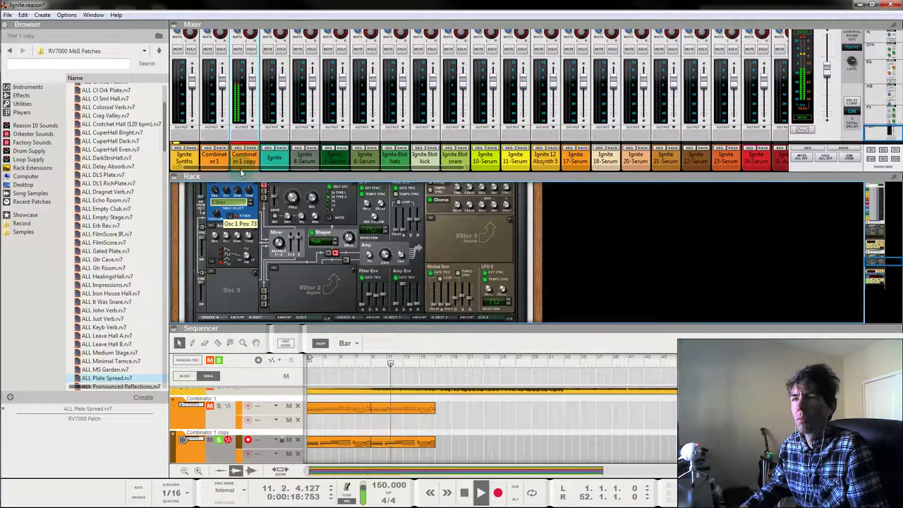
{"action": "left_click_drag", "start_coordinate": [242, 178], "coordinate": [246, 171]}
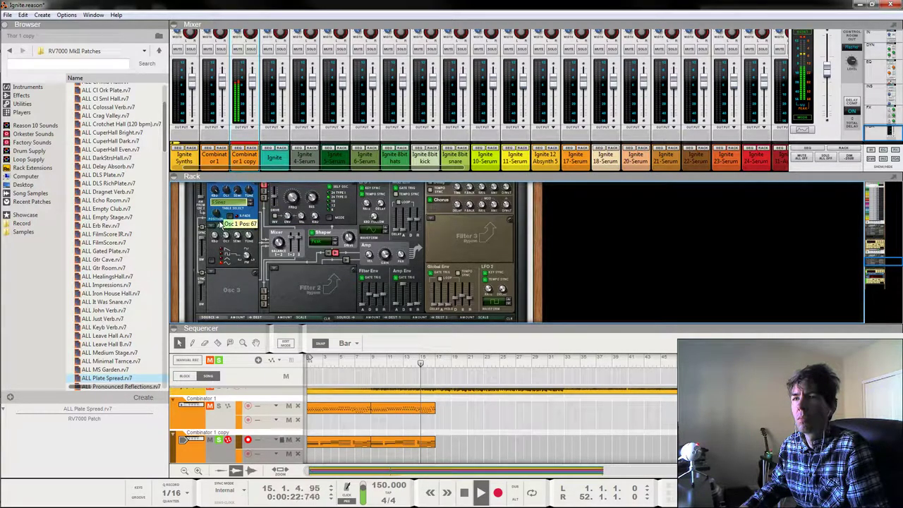
{"action": "left_click_drag", "start_coordinate": [220, 220], "coordinate": [228, 212]}
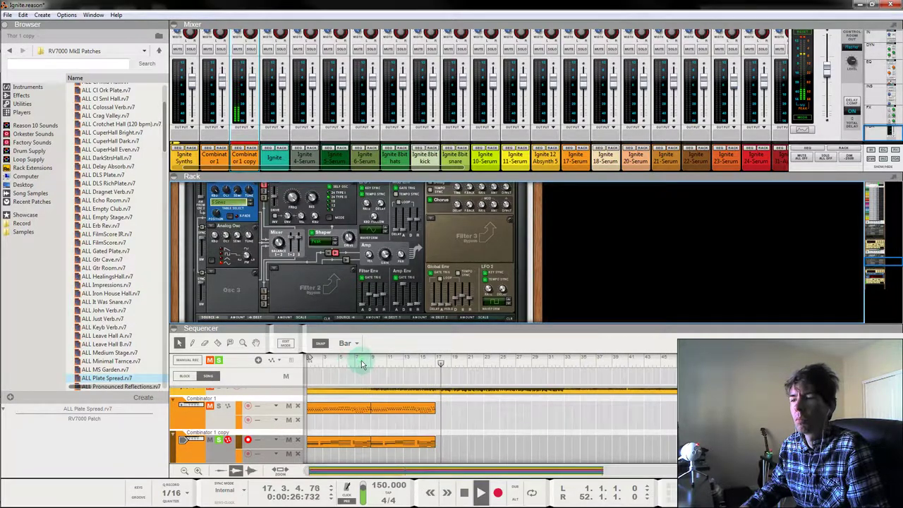
Replay the chords from the start and fine-tune Thor's Osc 1 position around 80.
{"action": "left_click_drag", "start_coordinate": [364, 361], "coordinate": [248, 327]}
{"action": "key", "text": "space"}
{"action": "left_click_drag", "start_coordinate": [220, 232], "coordinate": [222, 223]}
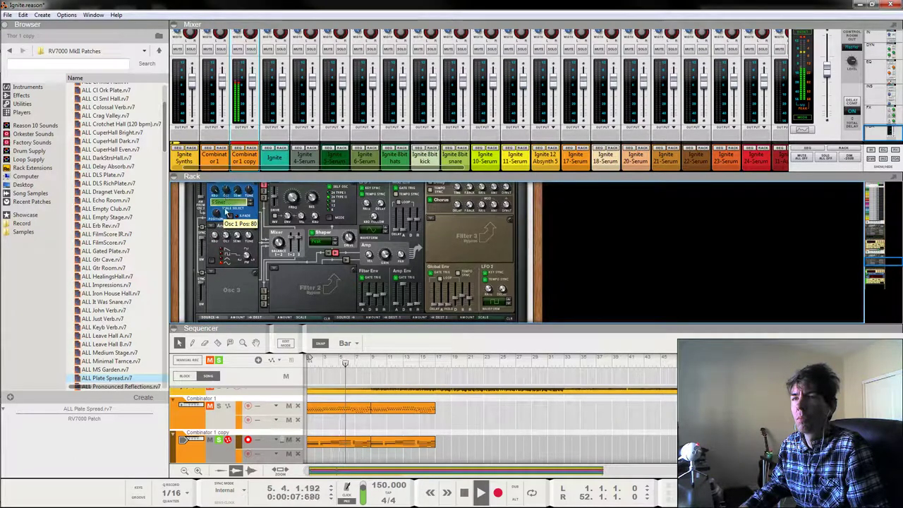
{"action": "left_click_drag", "start_coordinate": [218, 215], "coordinate": [226, 222]}
{"action": "key", "text": "space"}
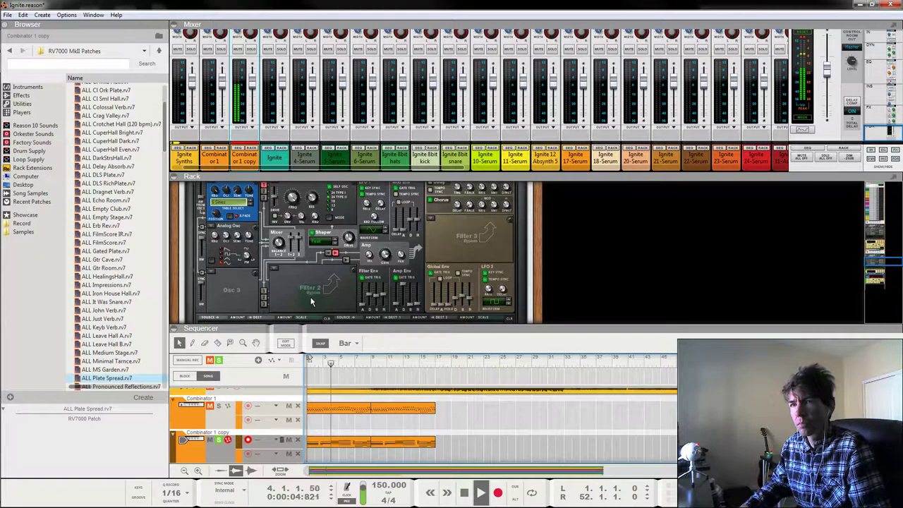
Try a Mod 1 amount of -22 from LFO 1 to filter frequency, with Filter 1 frequency at 1.05 kHz.
{"action": "scroll", "coordinate": [309, 298], "scroll_direction": "down", "scroll_amount": 1}
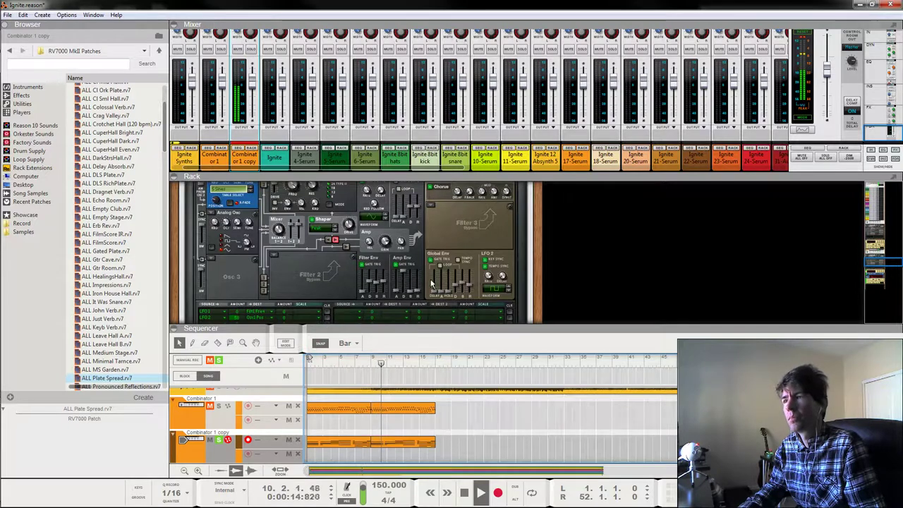
{"action": "left_click", "coordinate": [242, 317]}
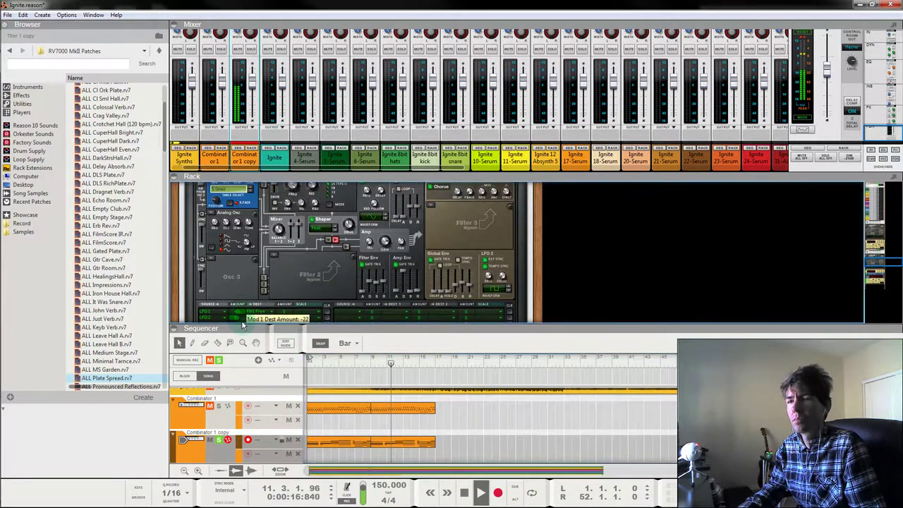
{"action": "mouse_move", "coordinate": [247, 322]}
{"action": "left_mouse_down"}
{"action": "mouse_move", "coordinate": [246, 332]}
{"action": "mouse_move", "coordinate": [247, 322]}
{"action": "left_mouse_up"}
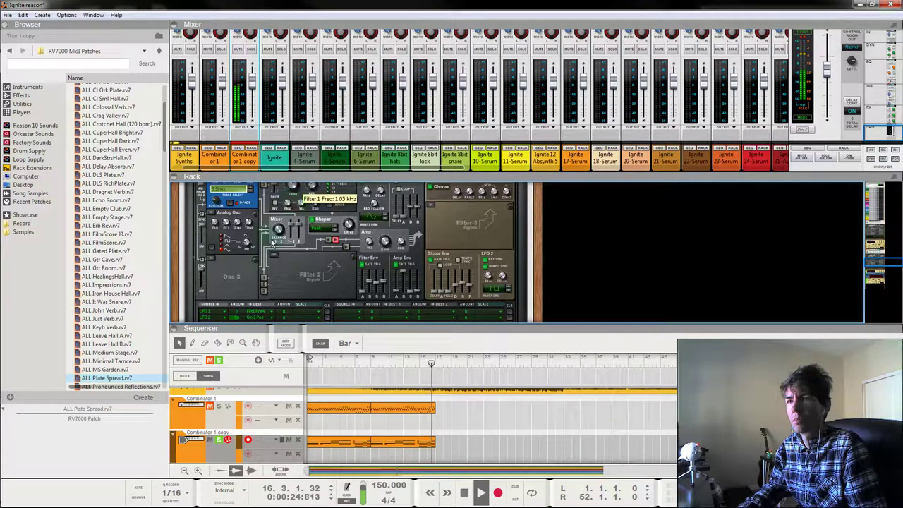
{"action": "key", "text": "space"}
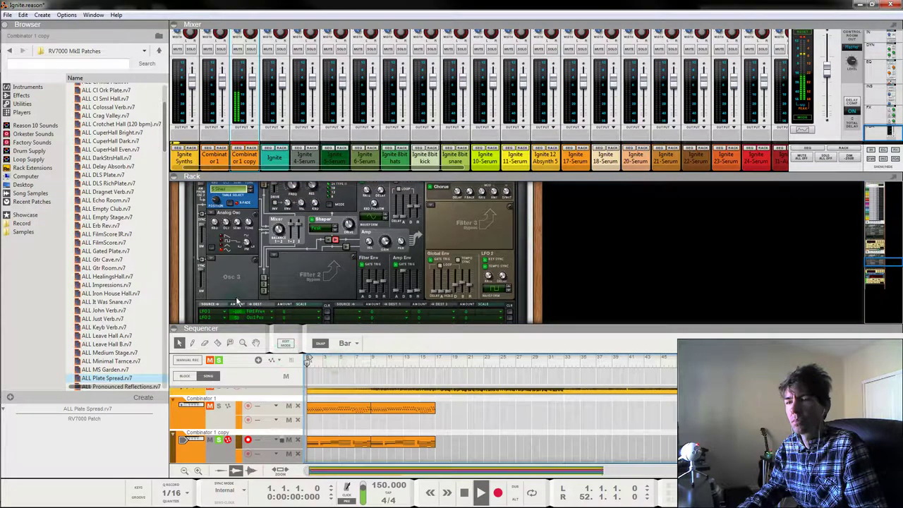
Audition Thor's Mod 1 destination amount at -53, -97, -19 and -72, checking the LFO 1 rate and filter settings.
{"action": "left_click", "coordinate": [239, 312]}
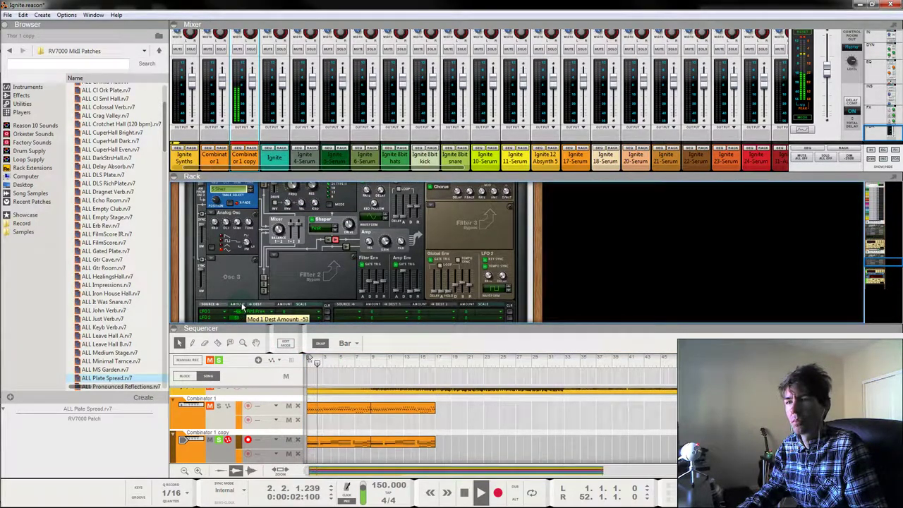
{"action": "scroll", "coordinate": [374, 233], "scroll_direction": "up", "scroll_amount": 2}
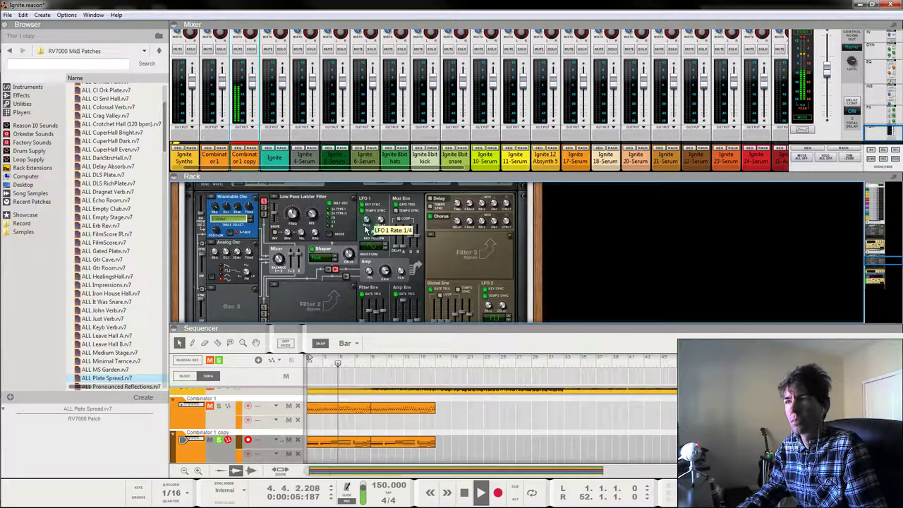
{"action": "scroll", "coordinate": [321, 251], "scroll_direction": "down", "scroll_amount": 3}
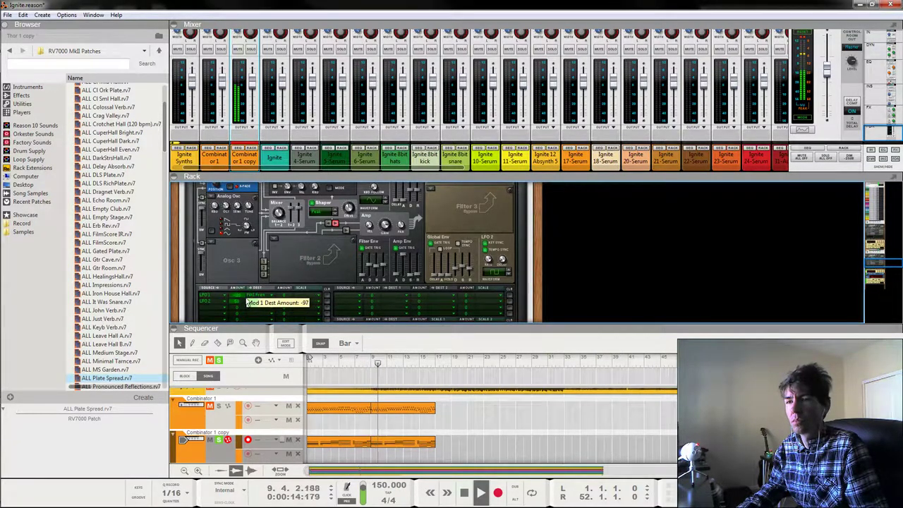
{"action": "left_click_drag", "start_coordinate": [247, 302], "coordinate": [250, 284]}
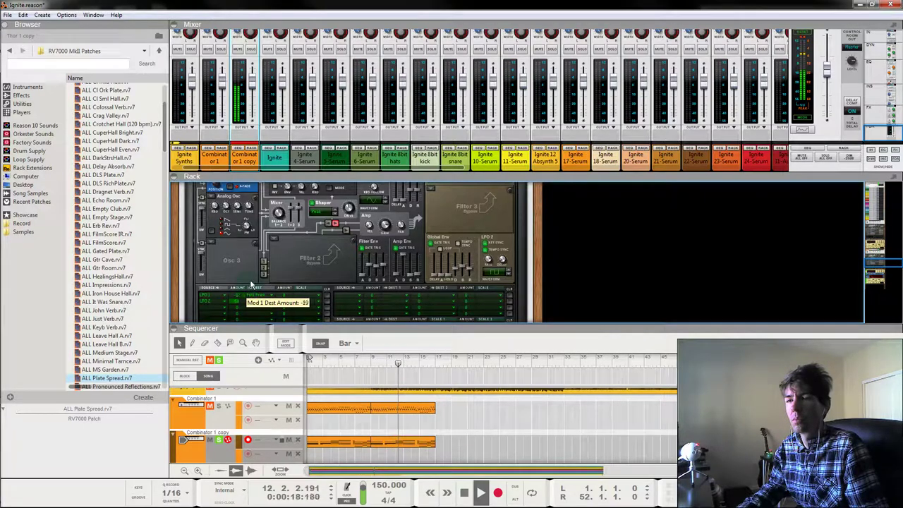
{"action": "scroll", "coordinate": [292, 227], "scroll_direction": "up", "scroll_amount": 3}
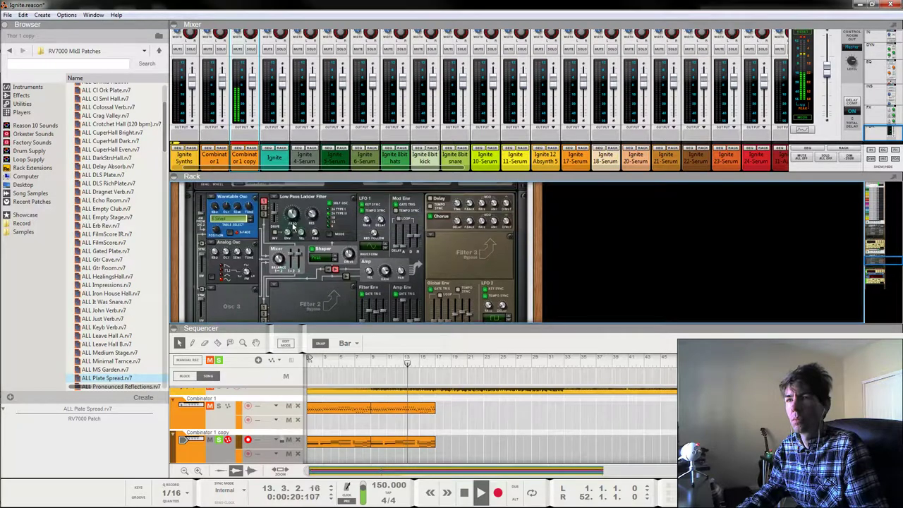
{"action": "scroll", "coordinate": [280, 244], "scroll_direction": "down", "scroll_amount": 3}
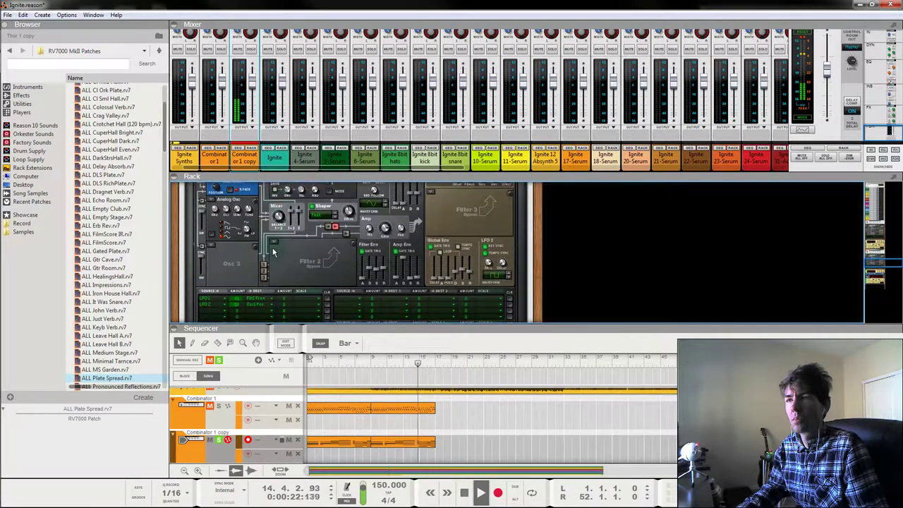
{"action": "left_click_drag", "start_coordinate": [238, 292], "coordinate": [238, 293]}
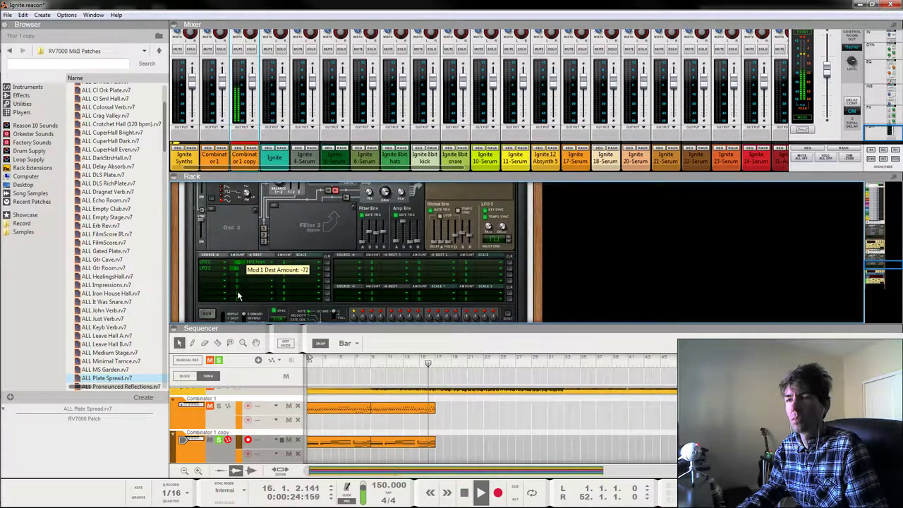
Replay the soloed chords from the start and lower Thor's Filter 1 frequency through 317 Hz to 71.5 Hz.
{"action": "key", "text": "space"}
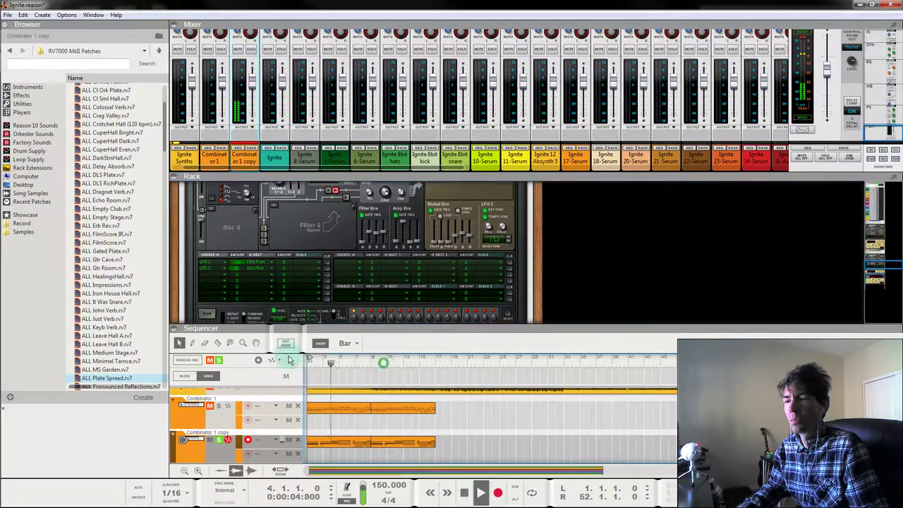
{"action": "left_click_drag", "start_coordinate": [242, 263], "coordinate": [240, 269]}
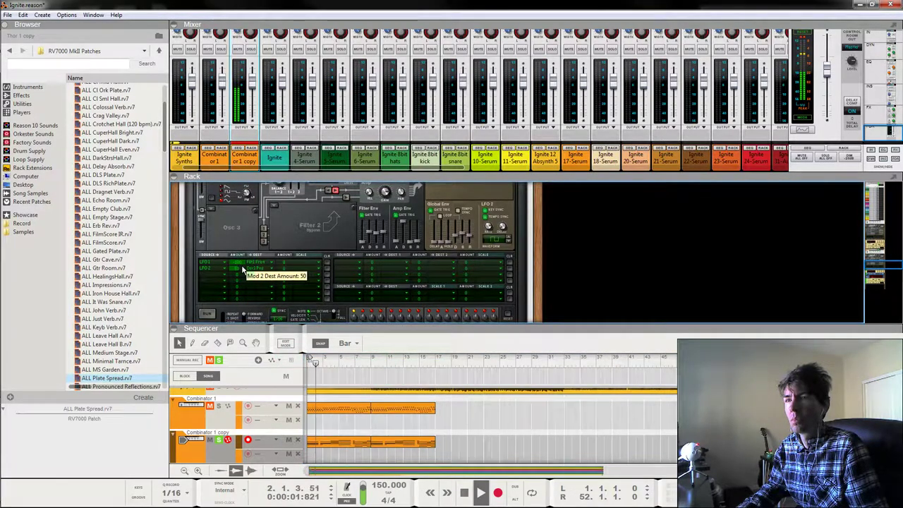
{"action": "scroll", "coordinate": [265, 266], "scroll_direction": "up", "scroll_amount": 5}
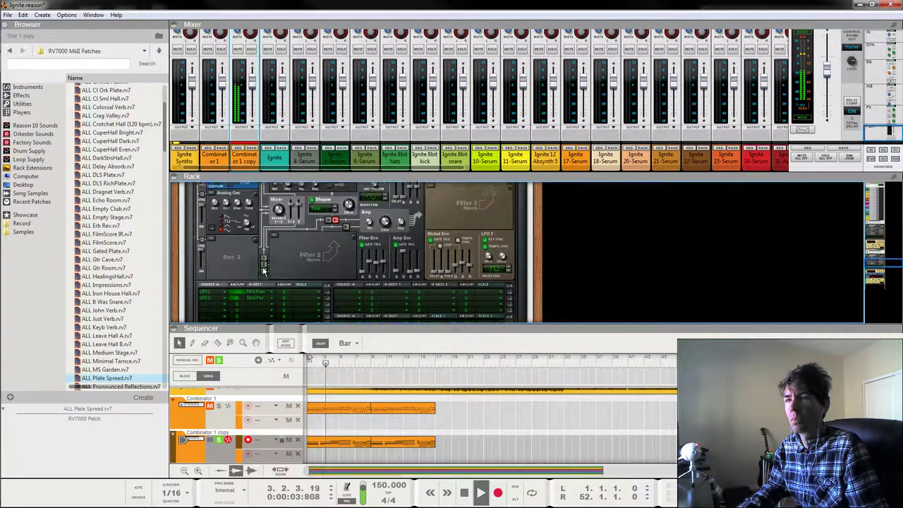
{"action": "scroll", "coordinate": [265, 271], "scroll_direction": "up", "scroll_amount": 2}
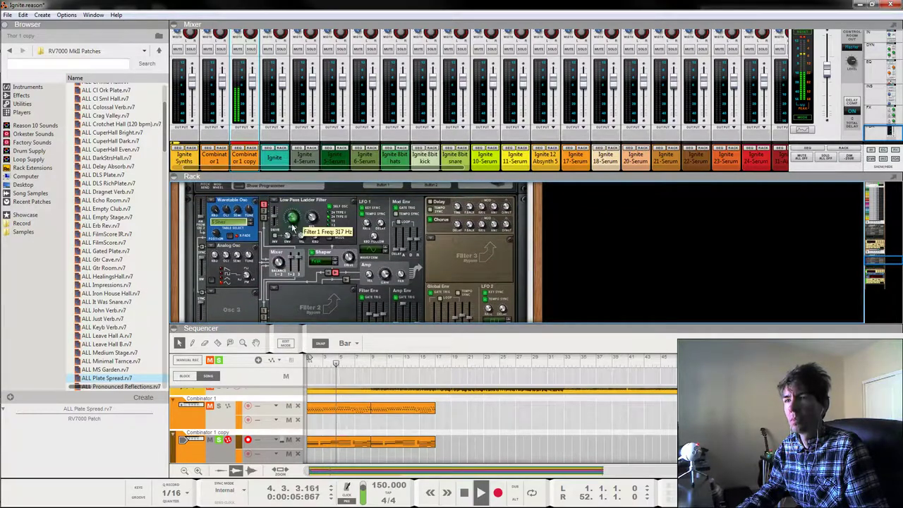
{"action": "scroll", "coordinate": [290, 223], "scroll_direction": "up", "scroll_amount": 3}
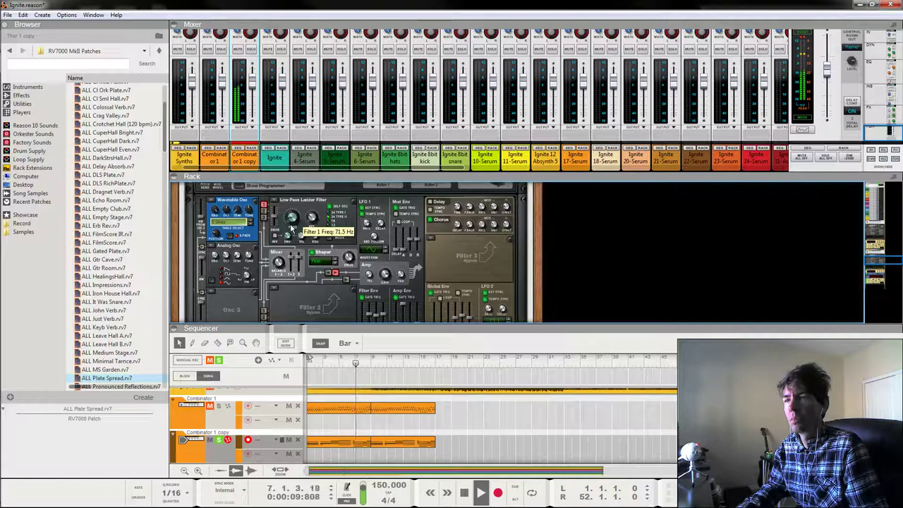
Unsolo Combinator 1 copy, replay the full arrangement from the start, and readjust Thor's Filter 1 frequency.
{"action": "left_click_drag", "start_coordinate": [339, 357], "coordinate": [277, 356]}
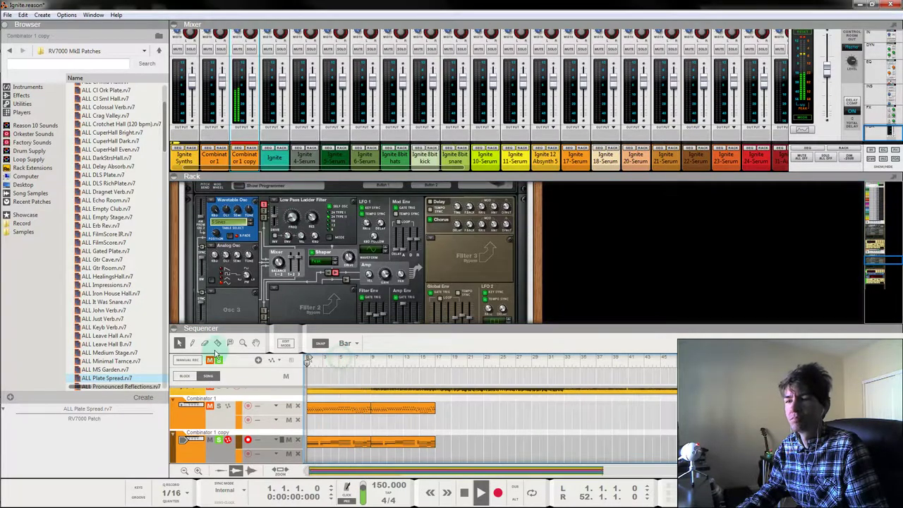
{"action": "left_click", "coordinate": [220, 360]}
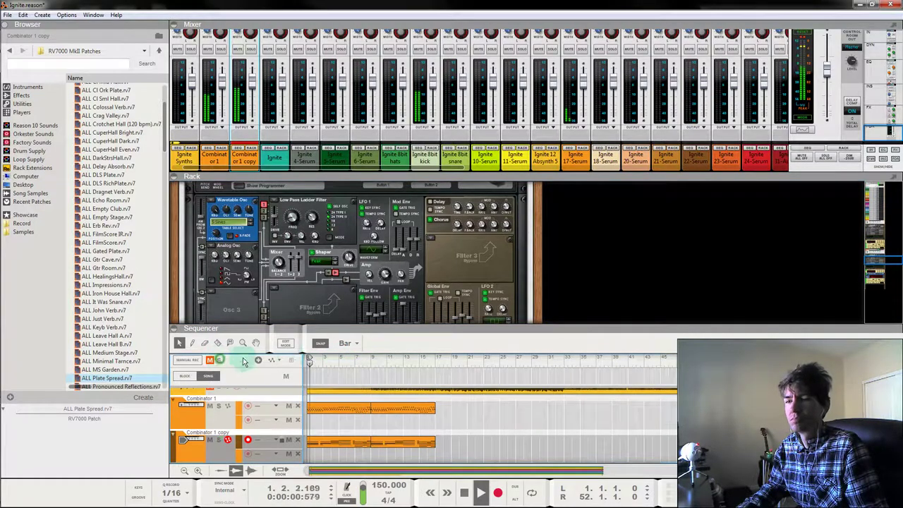
{"action": "left_click", "coordinate": [293, 220]}
{"action": "left_click_drag", "start_coordinate": [294, 224], "coordinate": [291, 185]}
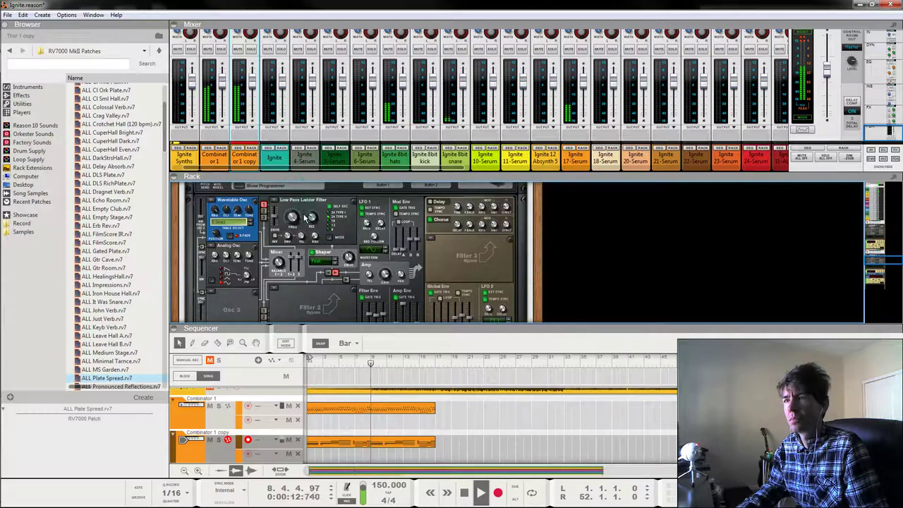
Solo Combinator 1 copy, replay the chords from the start, and reset Thor's Mod 1 amount from LFO 1 to 0.
{"action": "left_click", "coordinate": [218, 440]}
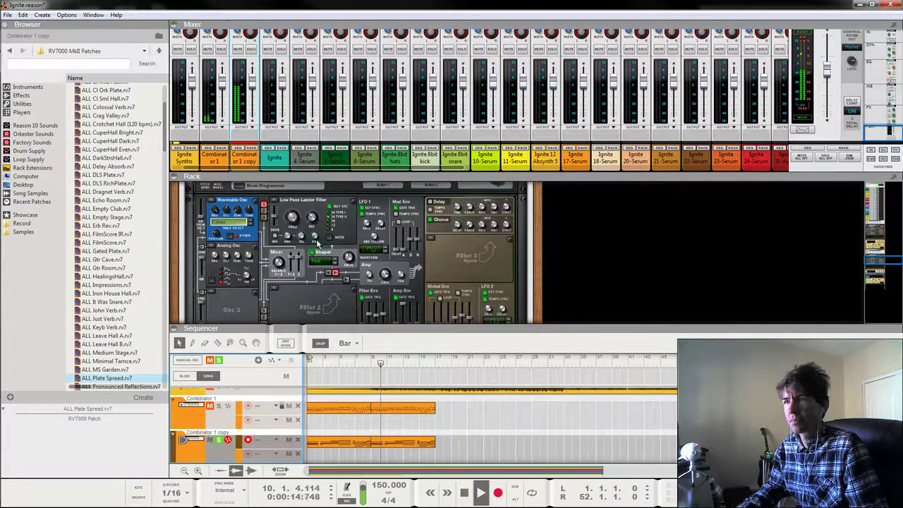
{"action": "left_click", "coordinate": [316, 235]}
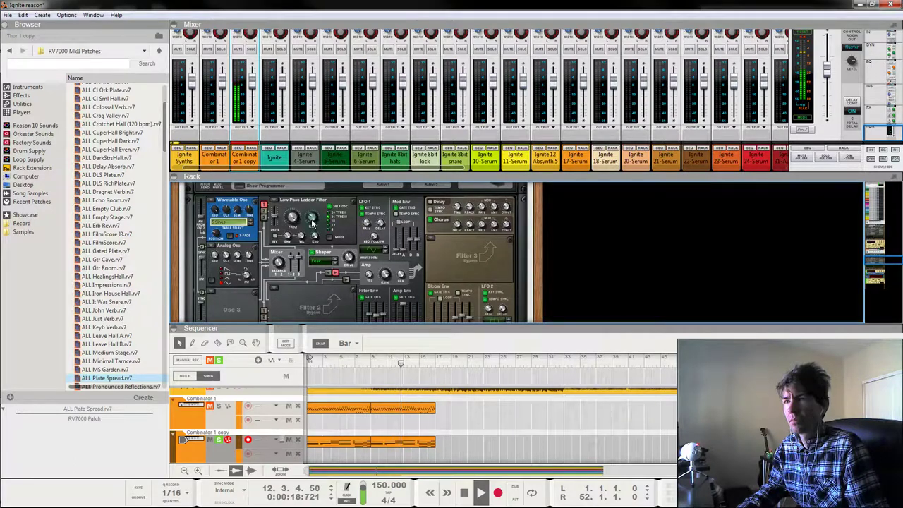
{"action": "mouse_move", "coordinate": [311, 220]}
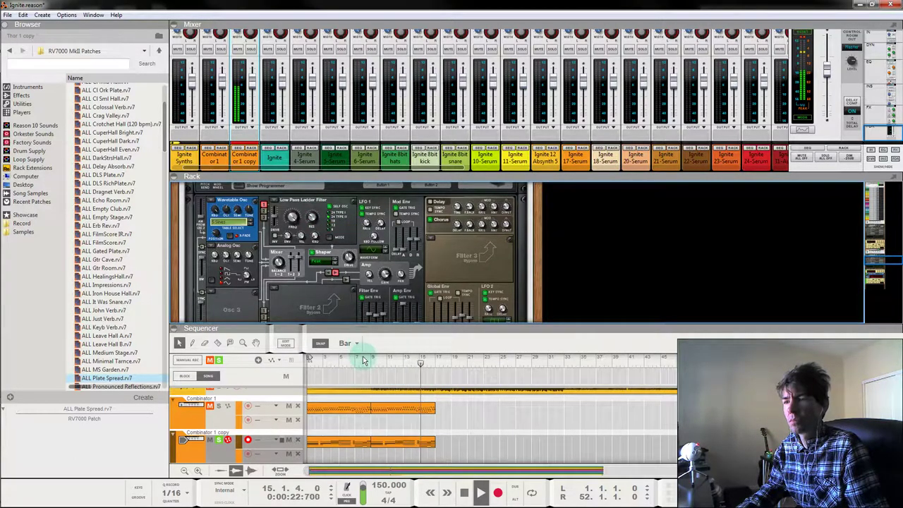
{"action": "left_click_drag", "start_coordinate": [364, 361], "coordinate": [209, 352]}
{"action": "scroll", "coordinate": [272, 258], "scroll_direction": "down", "scroll_amount": 3}
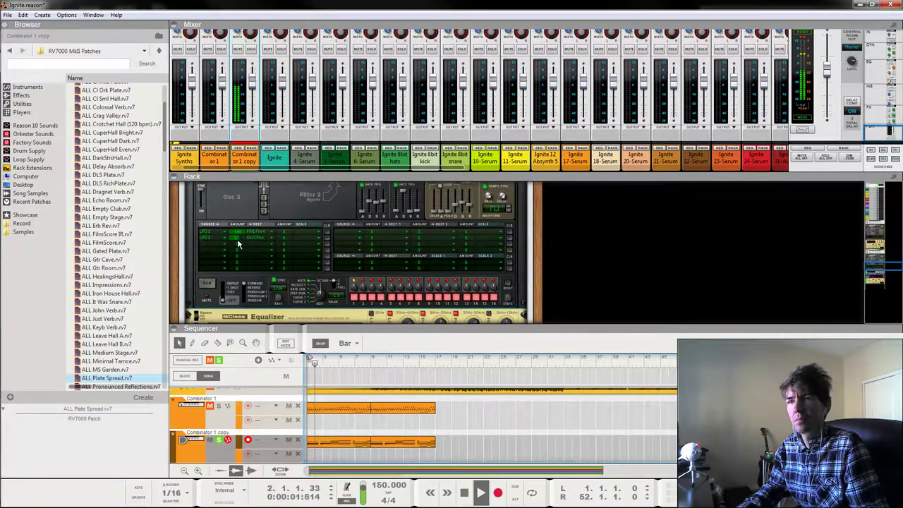
{"action": "scroll", "coordinate": [275, 288], "scroll_direction": "up", "scroll_amount": 3}
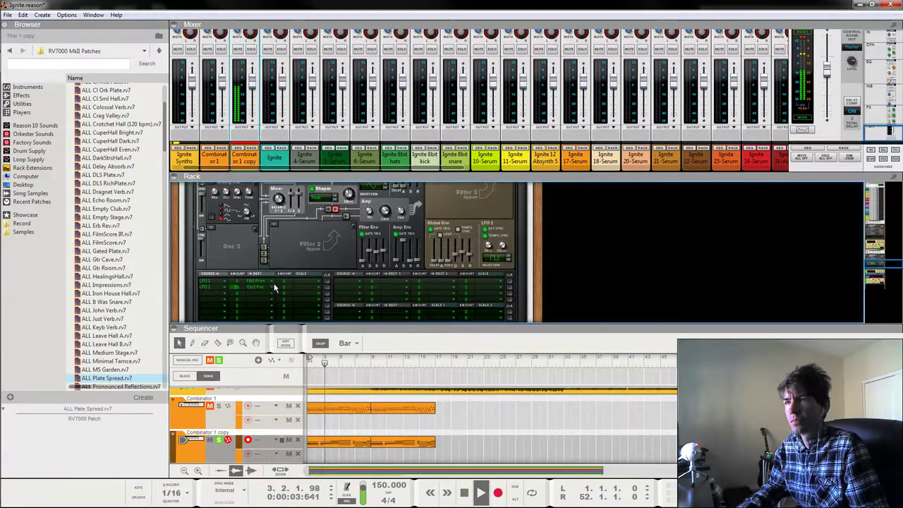
{"action": "scroll", "coordinate": [277, 290], "scroll_direction": "up", "scroll_amount": 1}
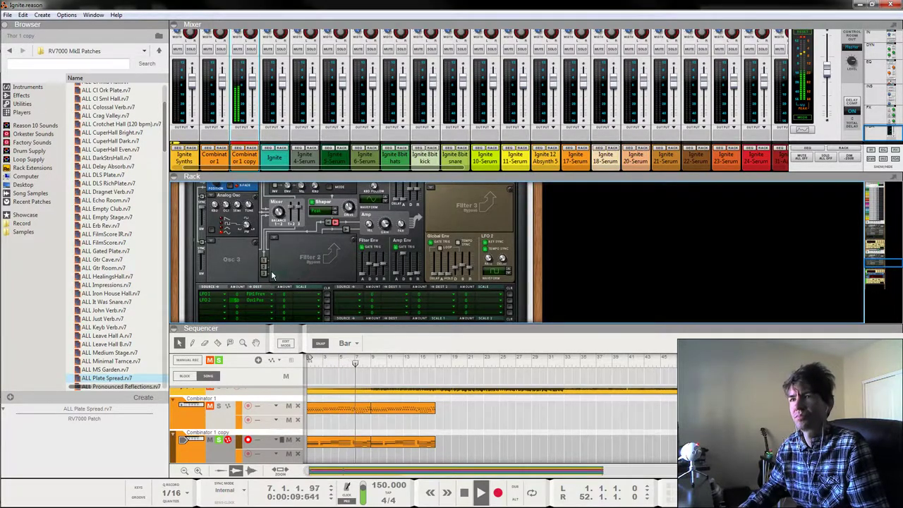
Raise Thor's Osc 1 AM From Osc 2 to 127 and try the Analog Osc at octave 4 and 3.
{"action": "scroll", "coordinate": [219, 220], "scroll_direction": "up", "scroll_amount": 3}
{"action": "left_click_drag", "start_coordinate": [202, 210], "coordinate": [203, 194]}
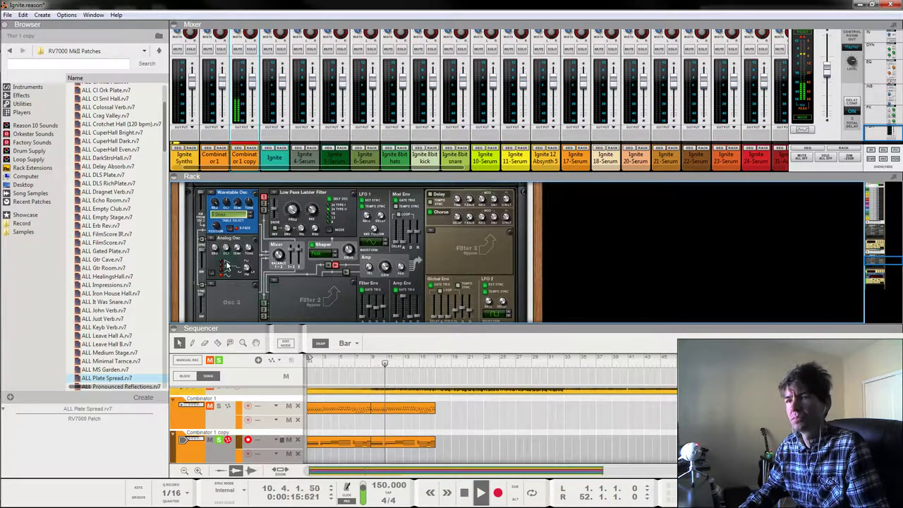
{"action": "left_click_drag", "start_coordinate": [227, 249], "coordinate": [227, 246]}
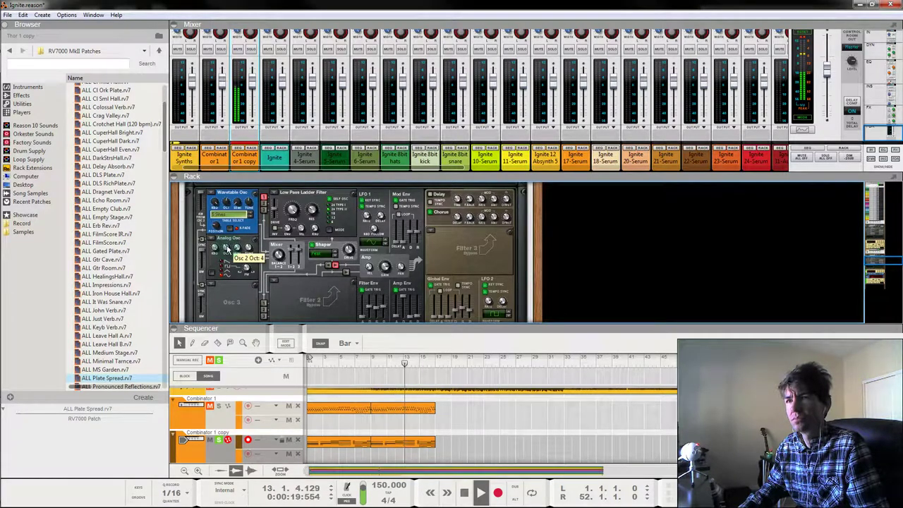
{"action": "left_click_drag", "start_coordinate": [228, 248], "coordinate": [230, 246]}
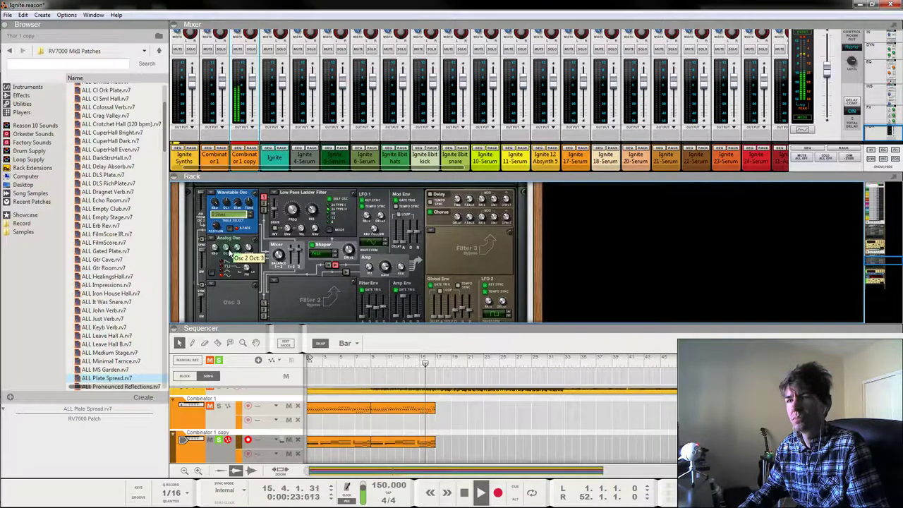
Replay the full arrangement from the start with solo cleared, and lower Thor's Osc 1 AM From Osc 2.
{"action": "left_click_drag", "start_coordinate": [368, 358], "coordinate": [226, 360]}
{"action": "left_click", "coordinate": [219, 360]}
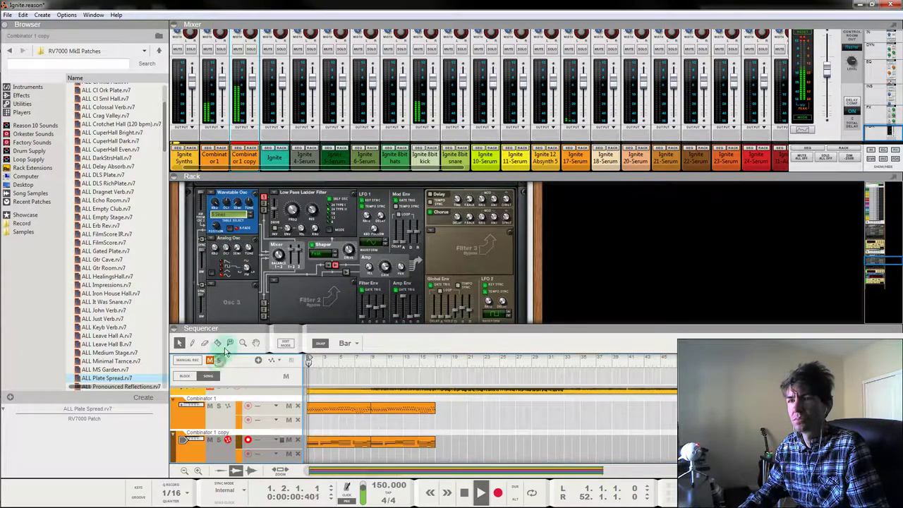
{"action": "left_click", "coordinate": [226, 250]}
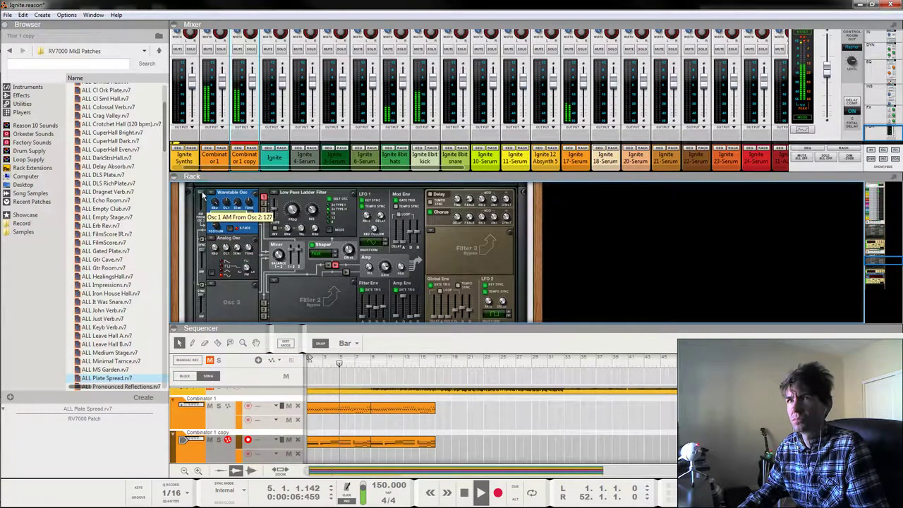
{"action": "left_click_drag", "start_coordinate": [203, 198], "coordinate": [201, 240]}
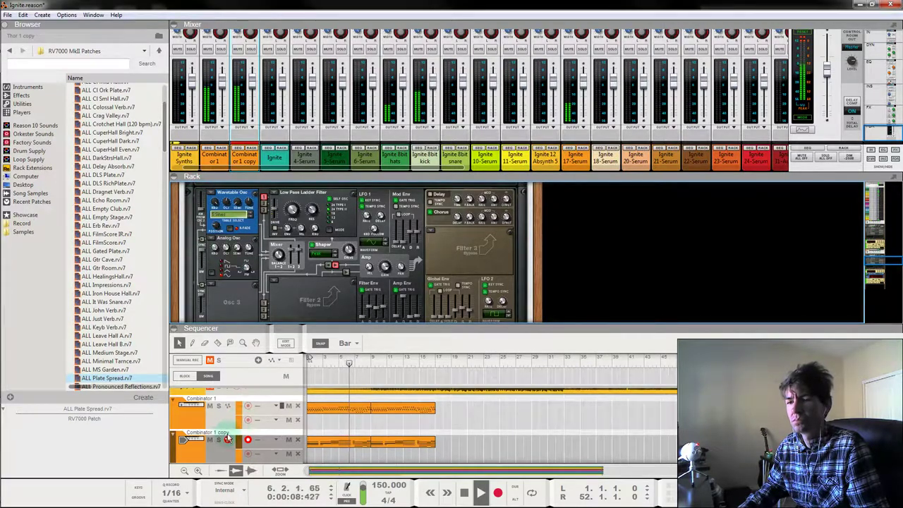
Solo Combinator 1 copy again, stop playback, and save the song.
{"action": "left_click", "coordinate": [218, 440]}
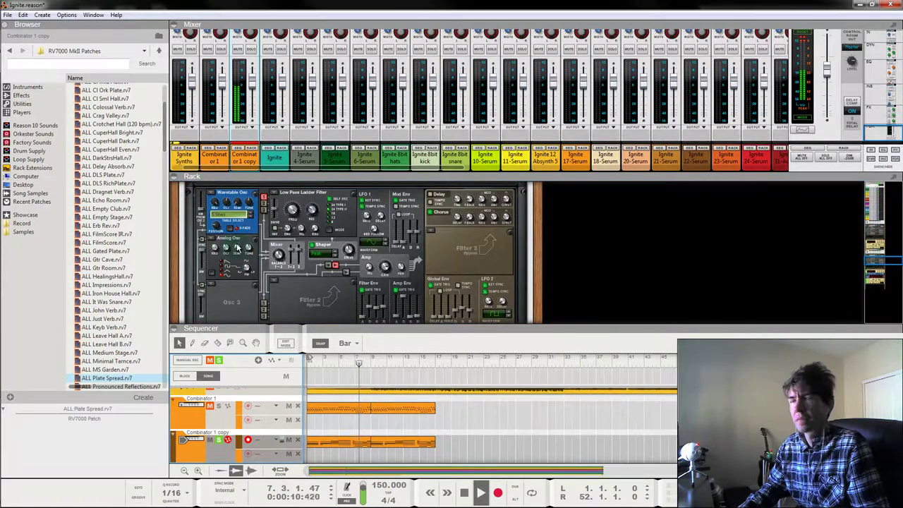
{"action": "key", "text": "space"}
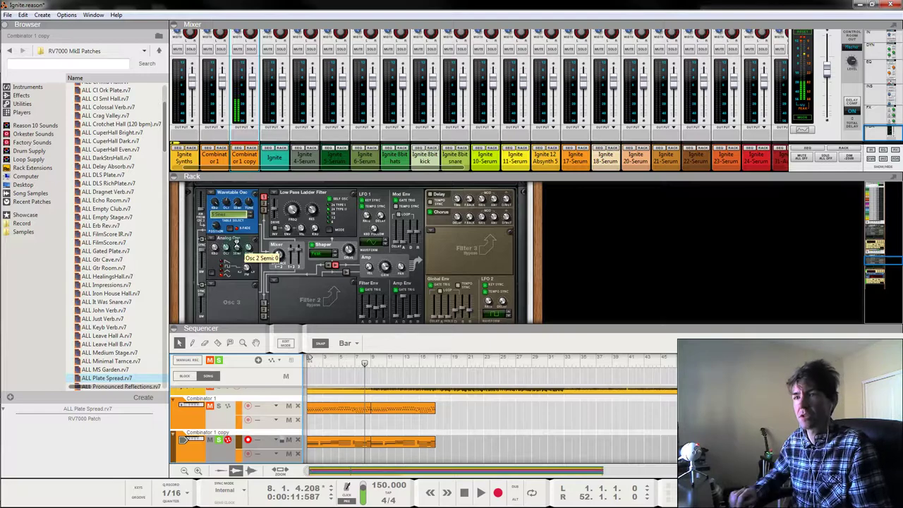
{"action": "key", "text": "ctrl+s"}
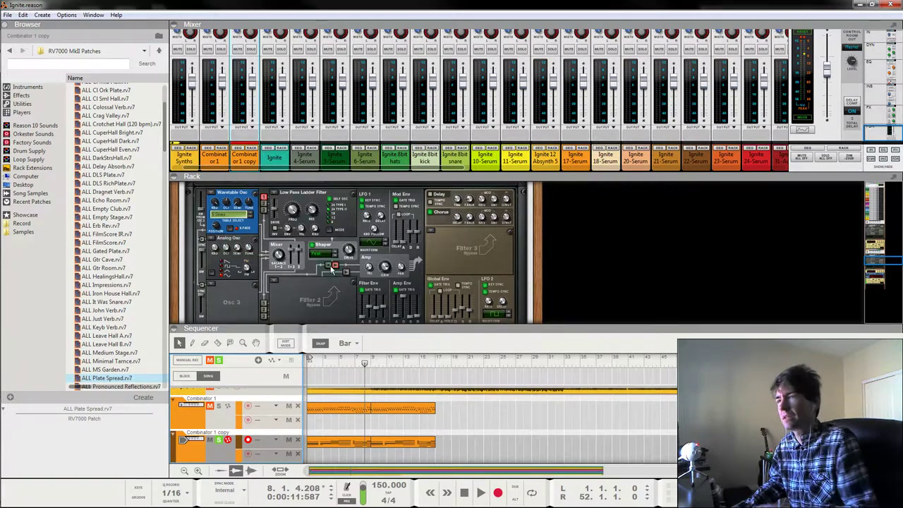
Replay the soloed chords from the start, reset the Mod 2 amount from LFO 2, and set Osc 1 position to 77.
{"action": "scroll", "coordinate": [270, 246], "scroll_direction": "down", "scroll_amount": 3}
{"action": "key", "text": "Return"}
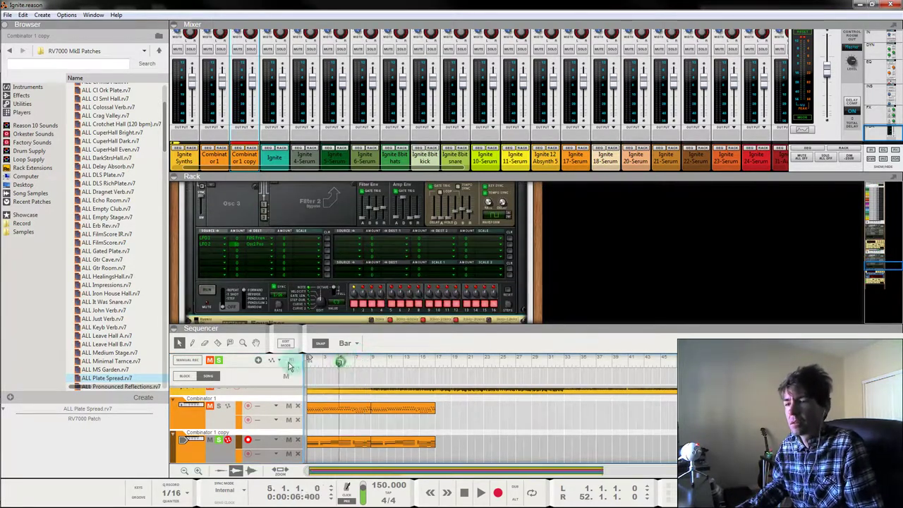
{"action": "key", "text": "space"}
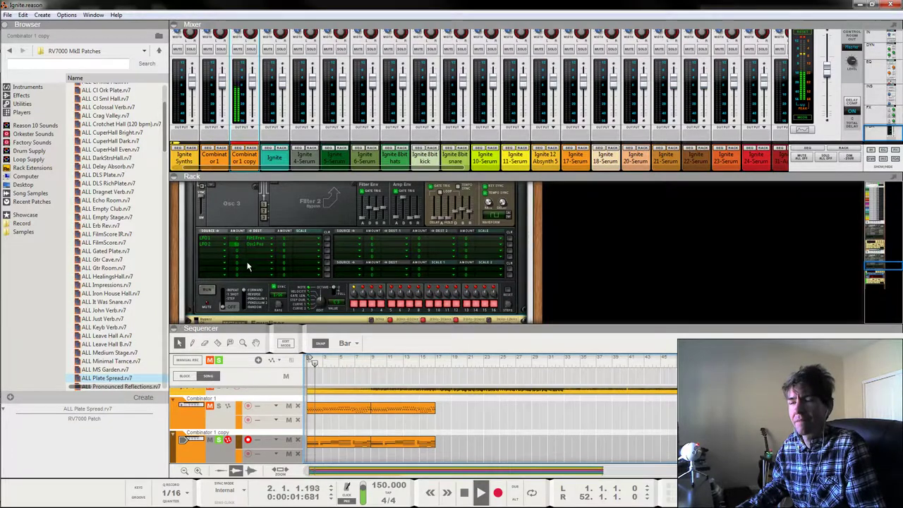
{"action": "scroll", "coordinate": [233, 251], "scroll_direction": "up", "scroll_amount": 2}
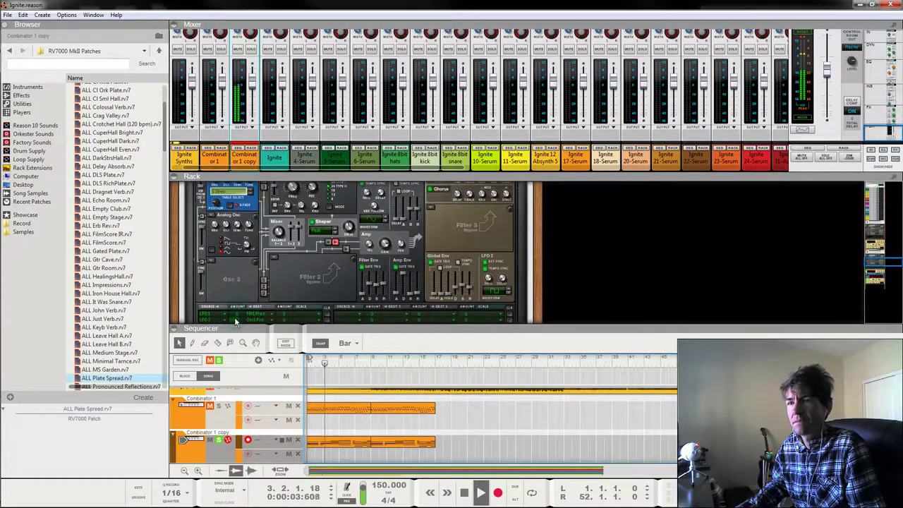
{"action": "left_click", "coordinate": [237, 319], "text": "ctrl"}
{"action": "mouse_move", "coordinate": [217, 203]}
{"action": "left_click_drag", "start_coordinate": [217, 202], "coordinate": [219, 181]}
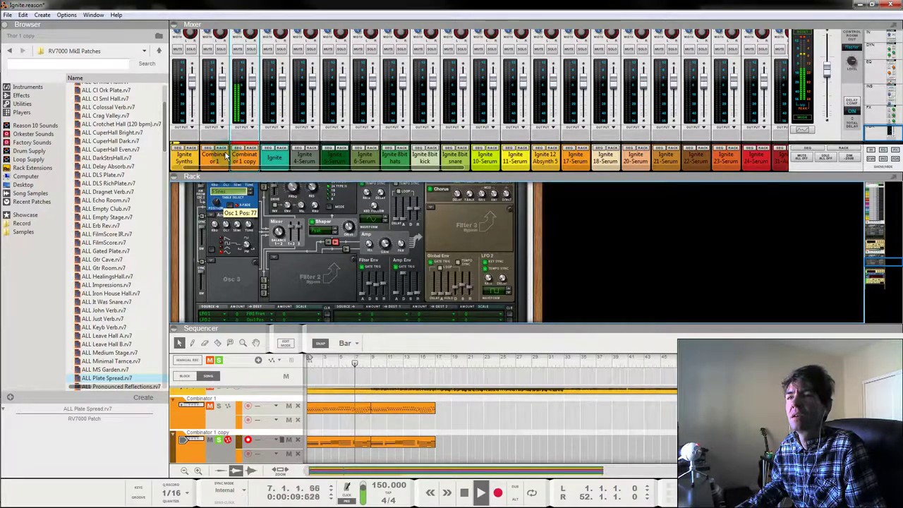
Change Thor's LFO 2 modulation destination to Amp Gain and give it a negative amount.
{"action": "scroll", "coordinate": [302, 299], "scroll_direction": "down", "scroll_amount": 2}
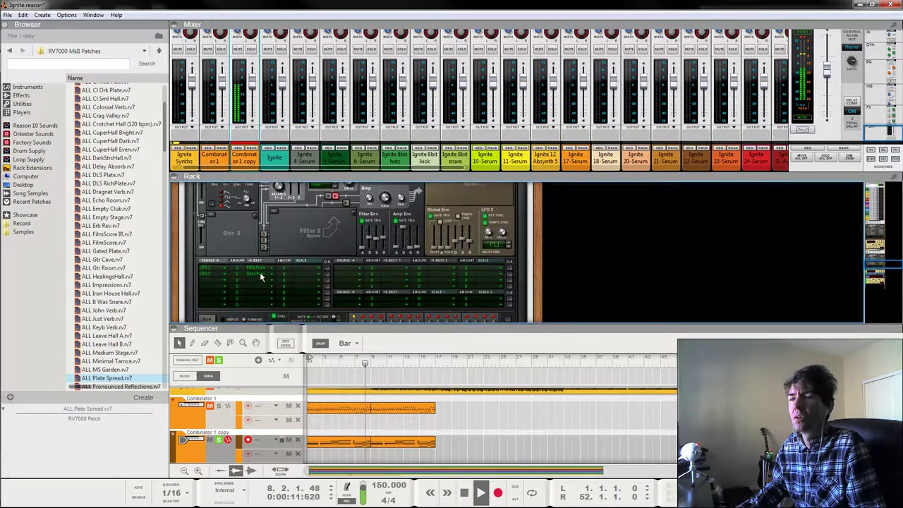
{"action": "left_click", "coordinate": [260, 276]}
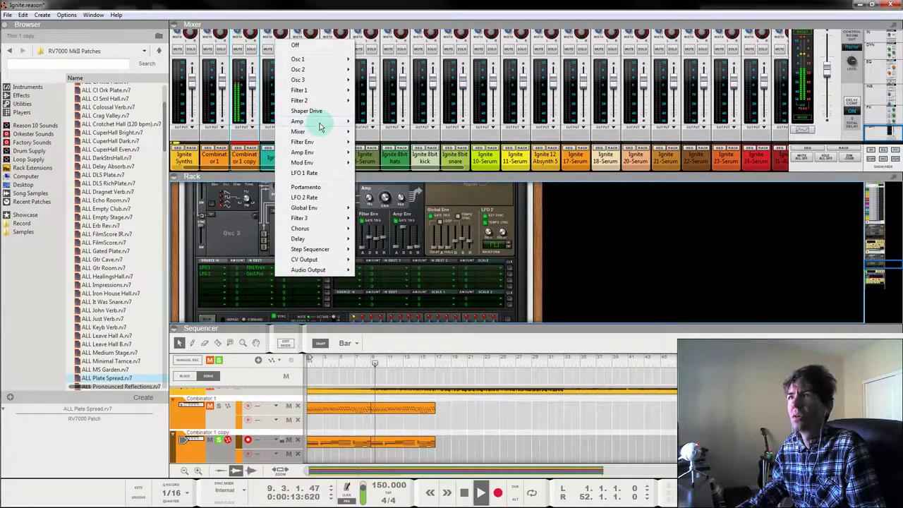
{"action": "mouse_move", "coordinate": [321, 121]}
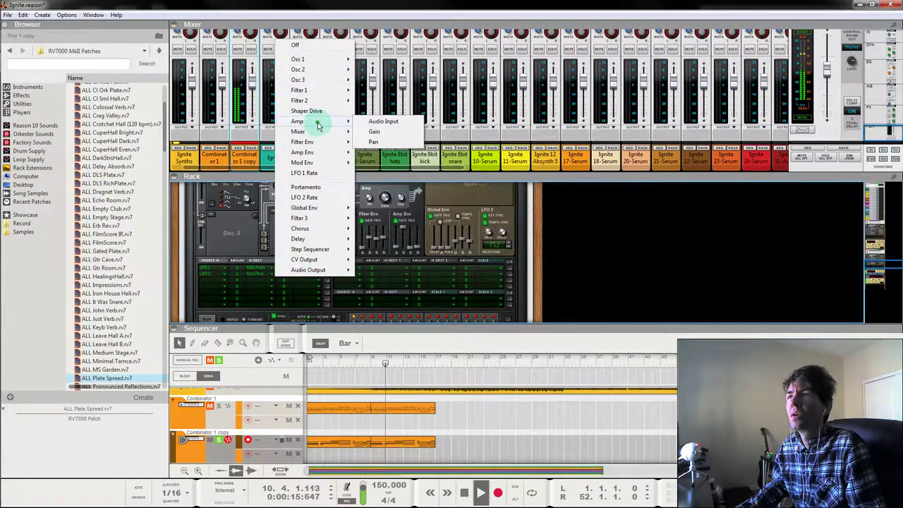
{"action": "left_click", "coordinate": [374, 132]}
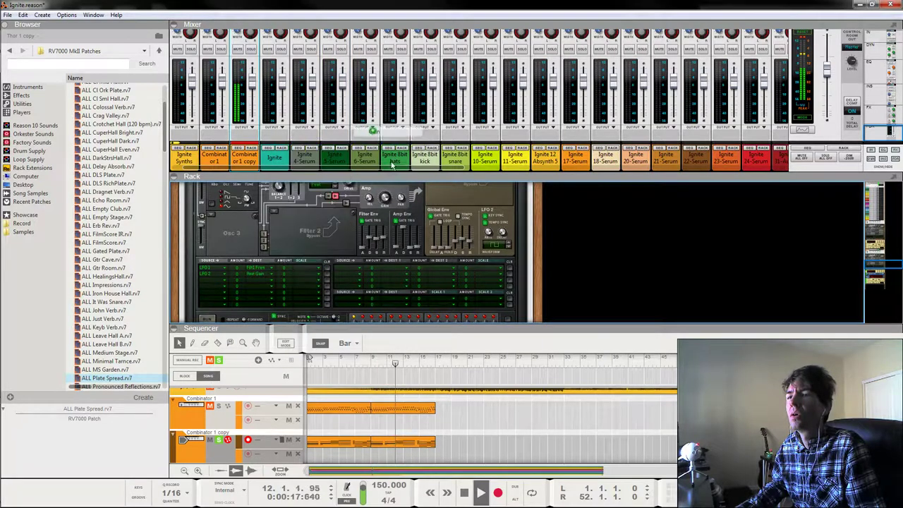
{"action": "left_click_drag", "start_coordinate": [240, 274], "coordinate": [247, 295]}
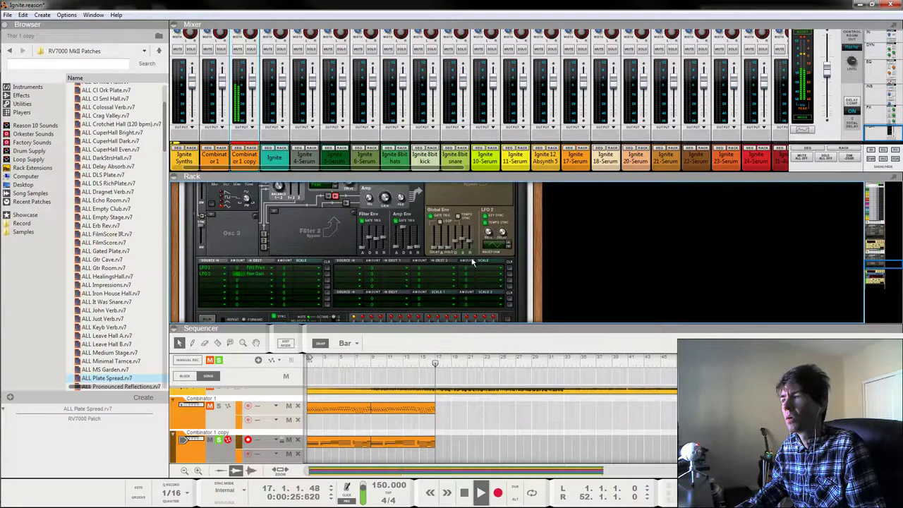
Replay the chords from the start and lower the Mod 2 amount for amp gain through -59 to -100.
{"action": "left_click_drag", "start_coordinate": [327, 361], "coordinate": [283, 344]}
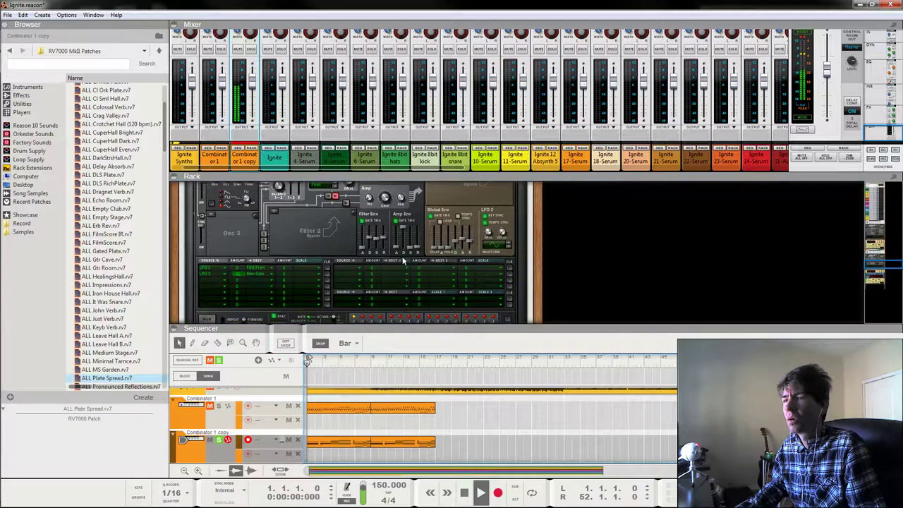
{"action": "key", "text": "space"}
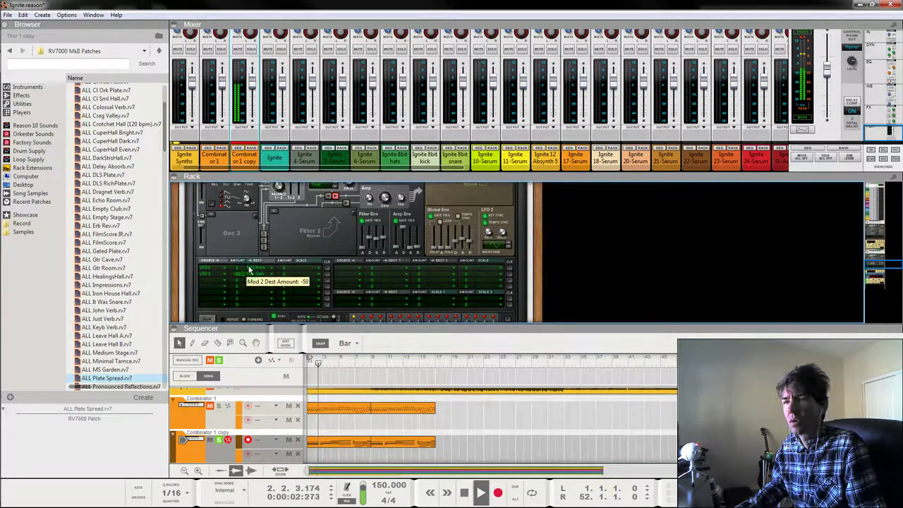
{"action": "mouse_move", "coordinate": [249, 270]}
{"action": "left_mouse_down"}
{"action": "mouse_move", "coordinate": [251, 263]}
{"action": "mouse_move", "coordinate": [251, 276]}
{"action": "left_mouse_up"}
{"action": "scroll", "coordinate": [248, 280], "scroll_direction": "down", "scroll_amount": 2}
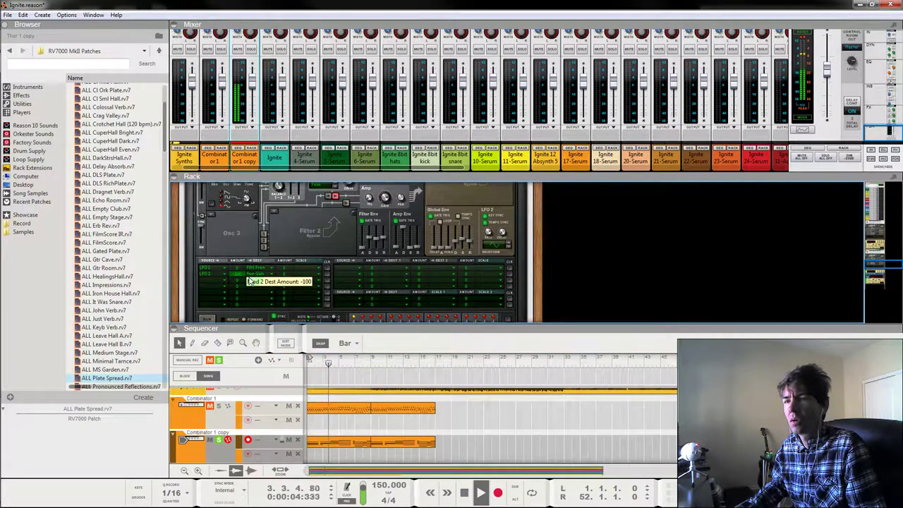
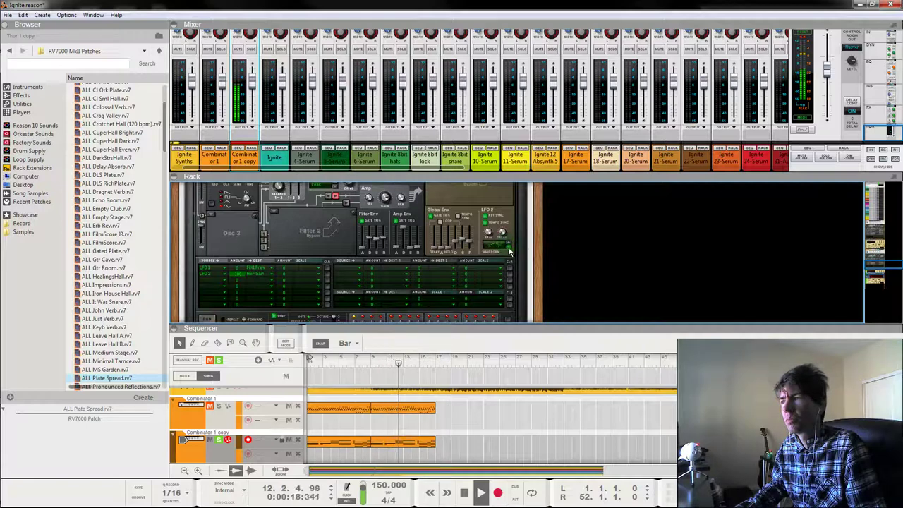
Unsolo Combinator 1 copy, replay the full arrangement from the start, and switch on Thor's portamento with a value of 16.
{"action": "left_click_drag", "start_coordinate": [386, 361], "coordinate": [153, 356]}
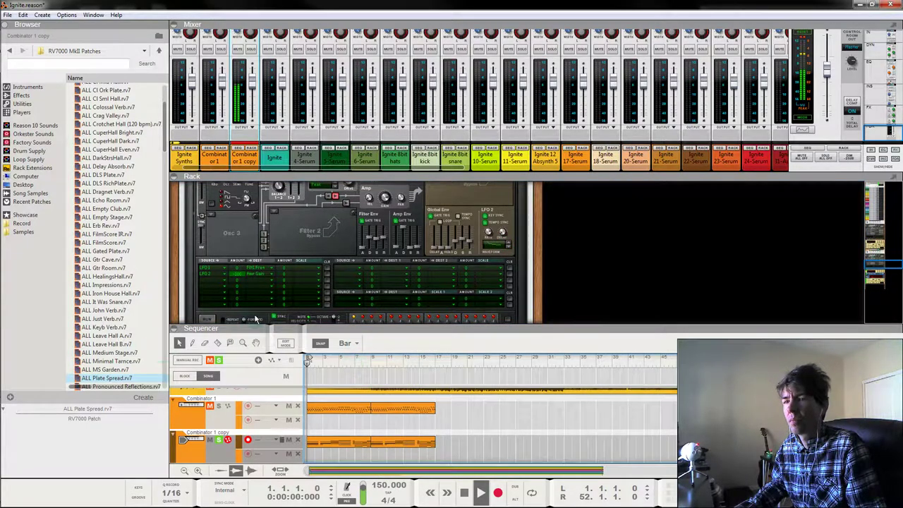
{"action": "left_click", "coordinate": [219, 439]}
{"action": "scroll", "coordinate": [343, 270], "scroll_direction": "up", "scroll_amount": 3}
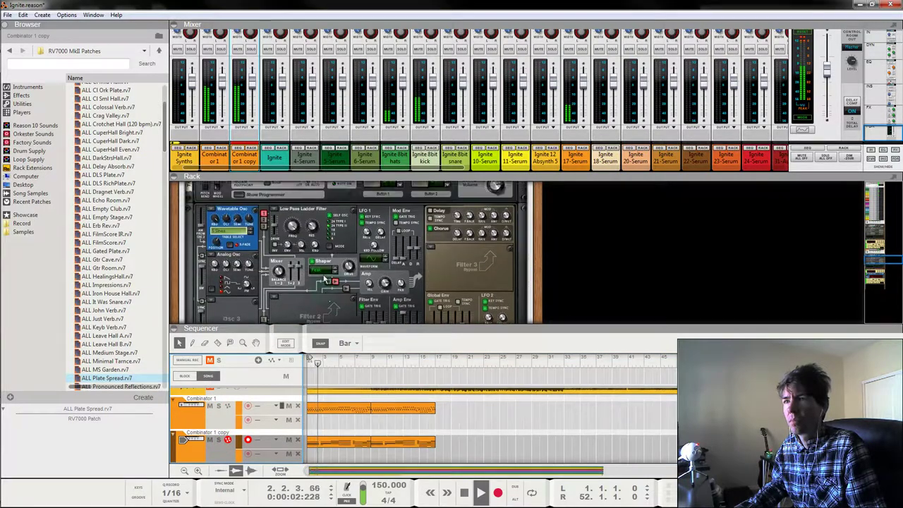
{"action": "left_click", "coordinate": [300, 223]}
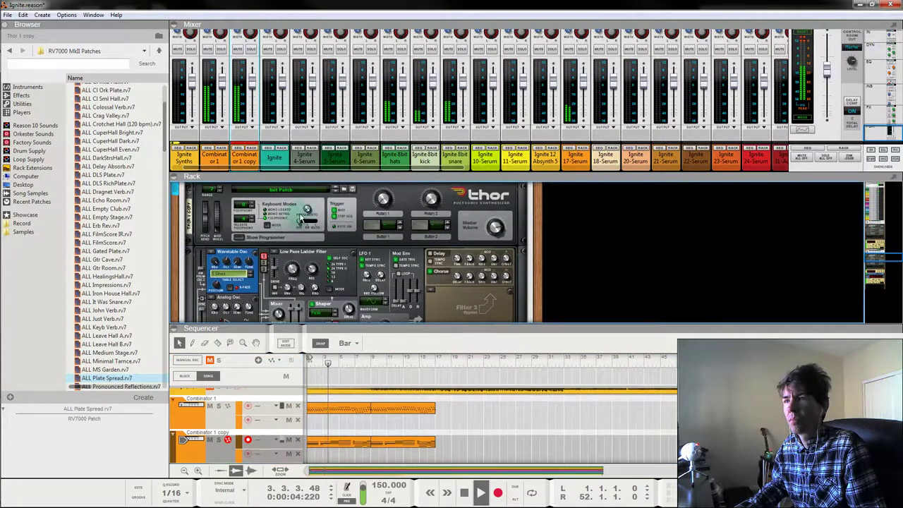
{"action": "left_click", "coordinate": [307, 223]}
{"action": "mouse_move", "coordinate": [309, 213]}
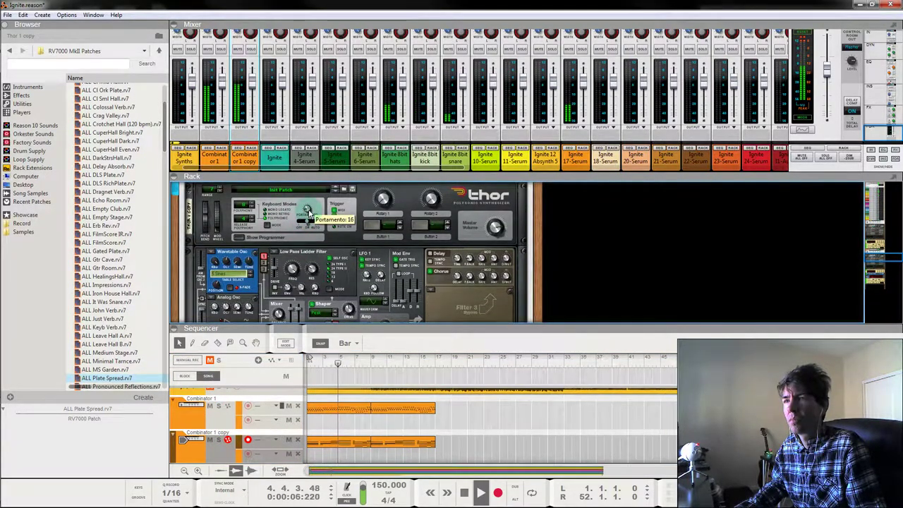
{"action": "scroll", "coordinate": [309, 211], "scroll_direction": "down", "scroll_amount": 5}
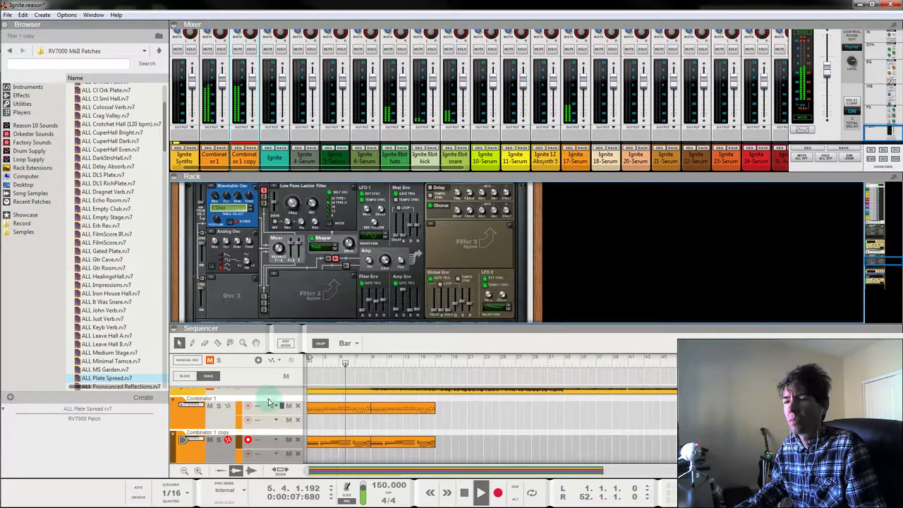
Solo Combinator 1 copy and adjust Thor's portamento further, trying a value of 36.
{"action": "left_click", "coordinate": [219, 439]}
{"action": "scroll", "coordinate": [305, 248], "scroll_direction": "up", "scroll_amount": 3}
{"action": "left_click_drag", "start_coordinate": [308, 208], "coordinate": [308, 206]}
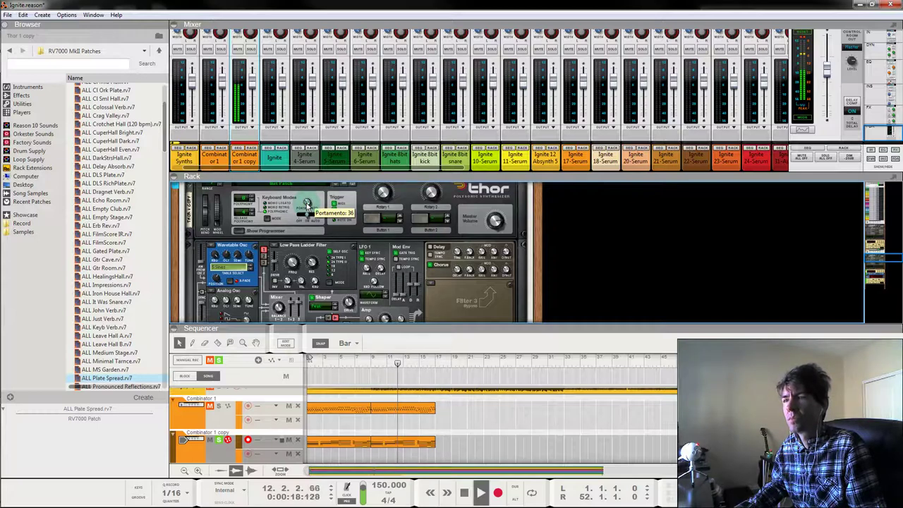
{"action": "left_click_drag", "start_coordinate": [307, 206], "coordinate": [307, 204]}
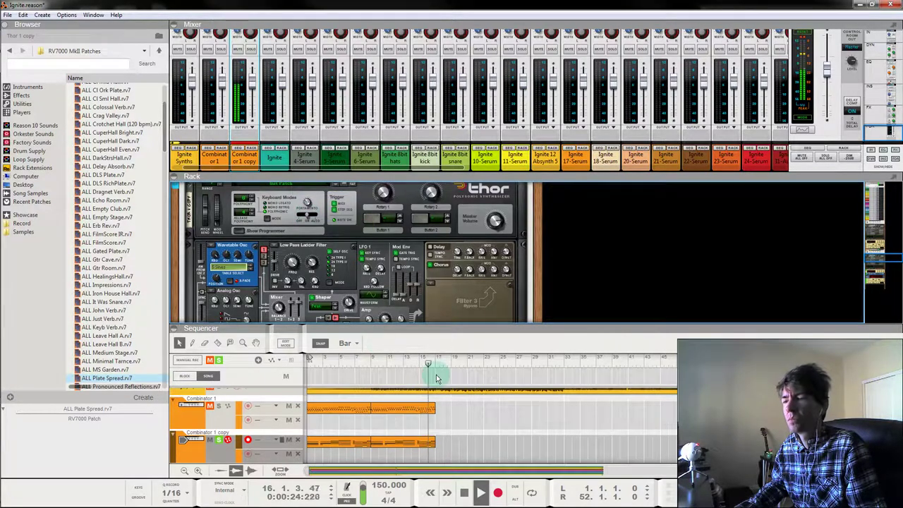
Replay the soloed Combinator 1 copy chords while toggling Thor's portamento switch, leaving the mode at 1, and restart from bar 1.
{"action": "left_click", "coordinate": [372, 362]}
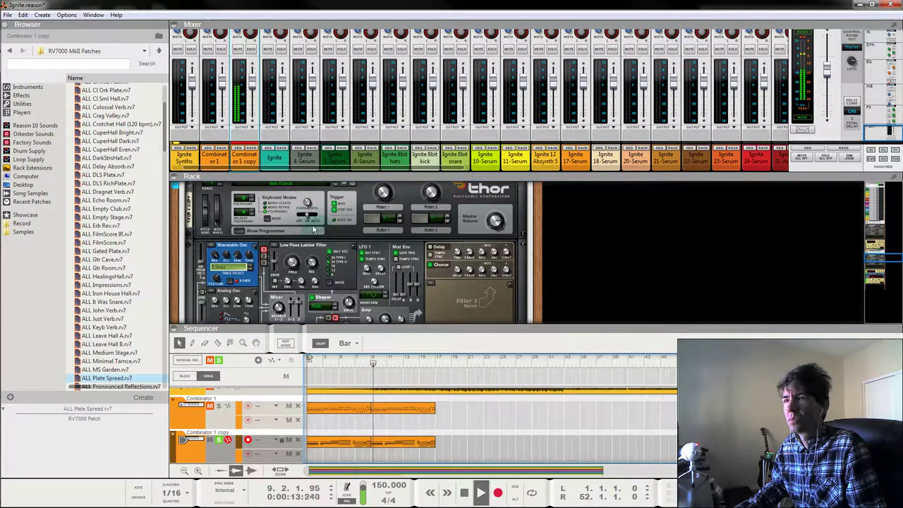
{"action": "left_click_drag", "start_coordinate": [305, 215], "coordinate": [276, 214]}
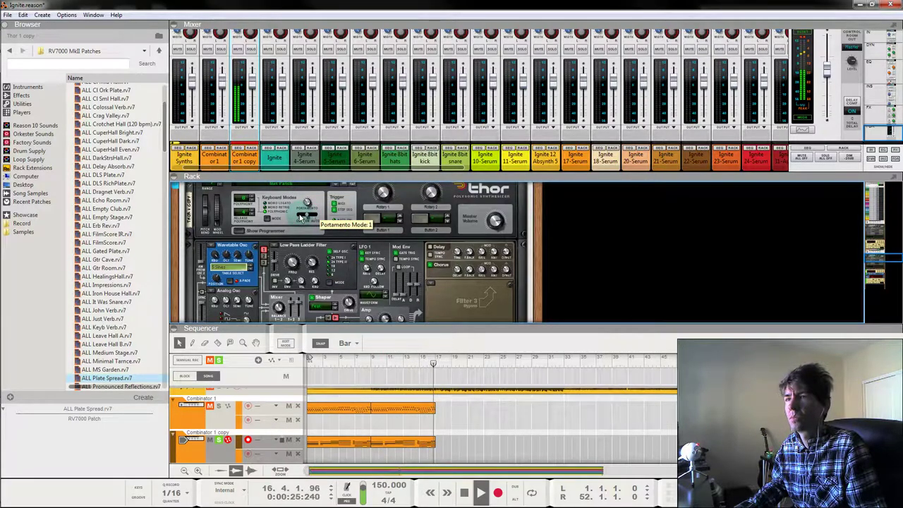
{"action": "left_click_drag", "start_coordinate": [379, 360], "coordinate": [232, 368]}
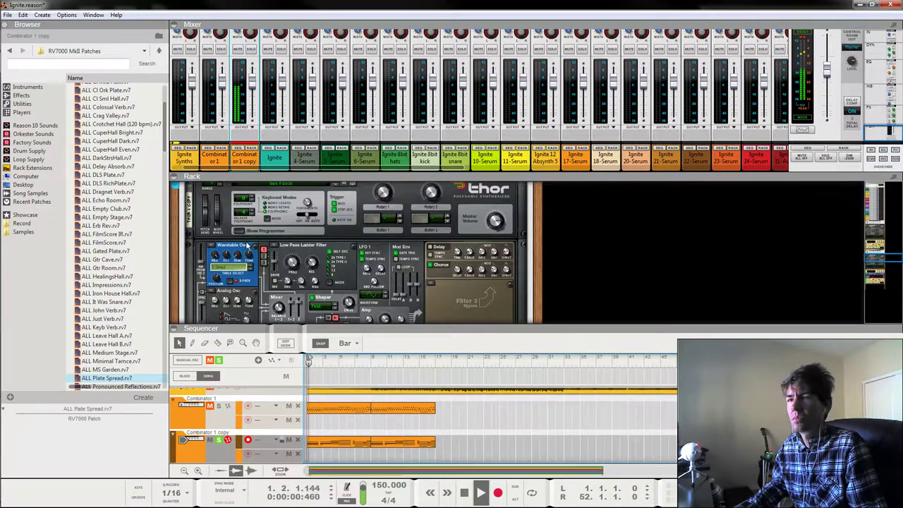
Unsolo Combinator 1 copy, replay the song from the start, and adjust its RV7000 reverb Dry/Wet, trying 0, 31 and 29.
{"action": "scroll", "coordinate": [276, 258], "scroll_direction": "down", "scroll_amount": 2}
{"action": "scroll", "coordinate": [277, 257], "scroll_direction": "down", "scroll_amount": 3}
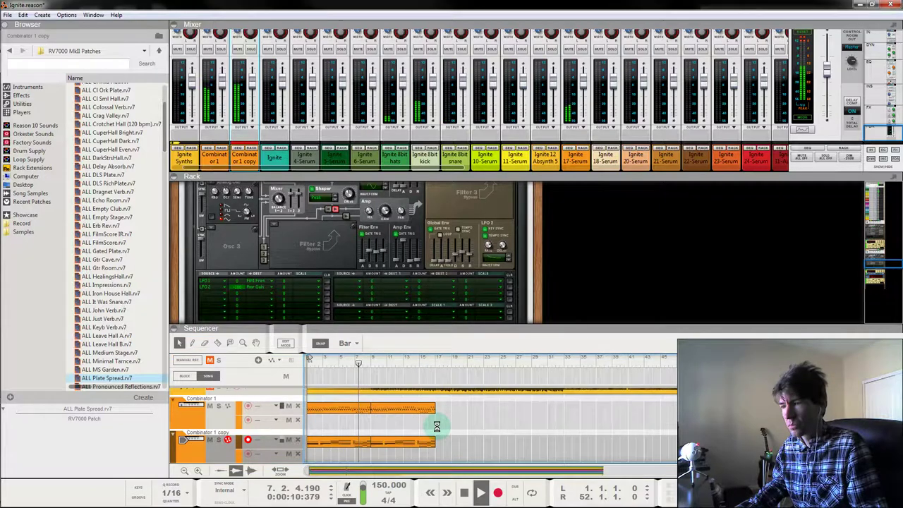
{"action": "scroll", "coordinate": [351, 261], "scroll_direction": "down", "scroll_amount": 5}
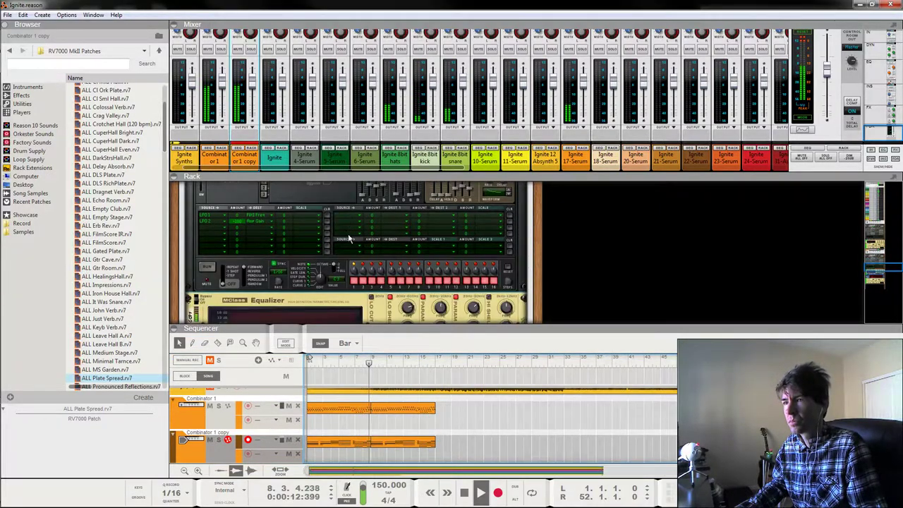
{"action": "scroll", "coordinate": [351, 256], "scroll_direction": "down", "scroll_amount": 3}
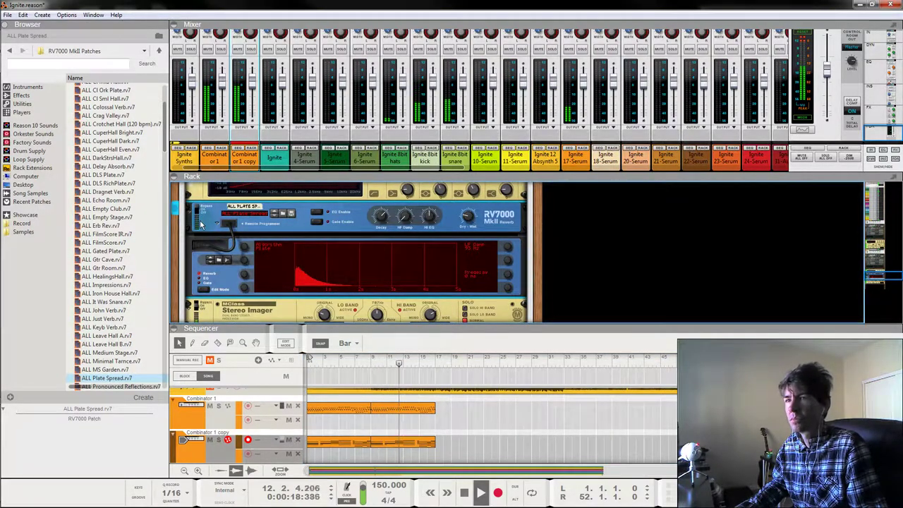
{"action": "scroll", "coordinate": [208, 221], "scroll_direction": "up", "scroll_amount": 2}
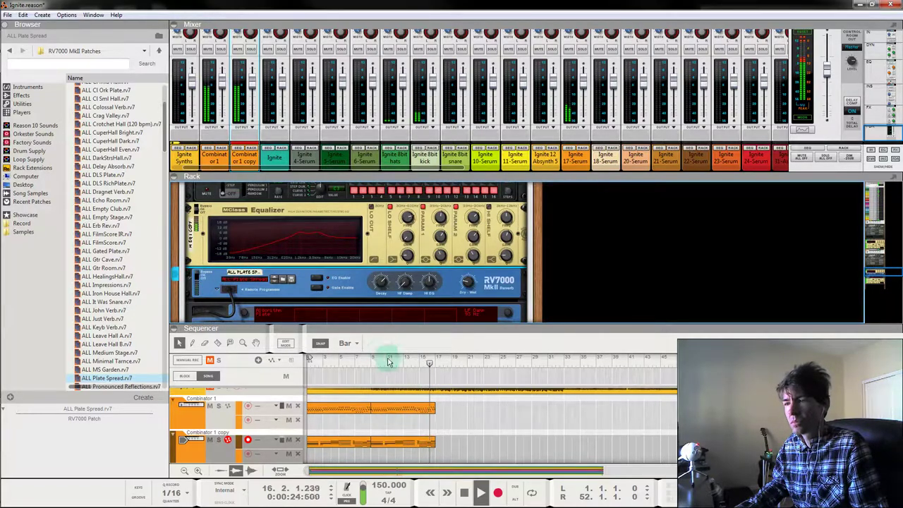
{"action": "left_click", "coordinate": [309, 363]}
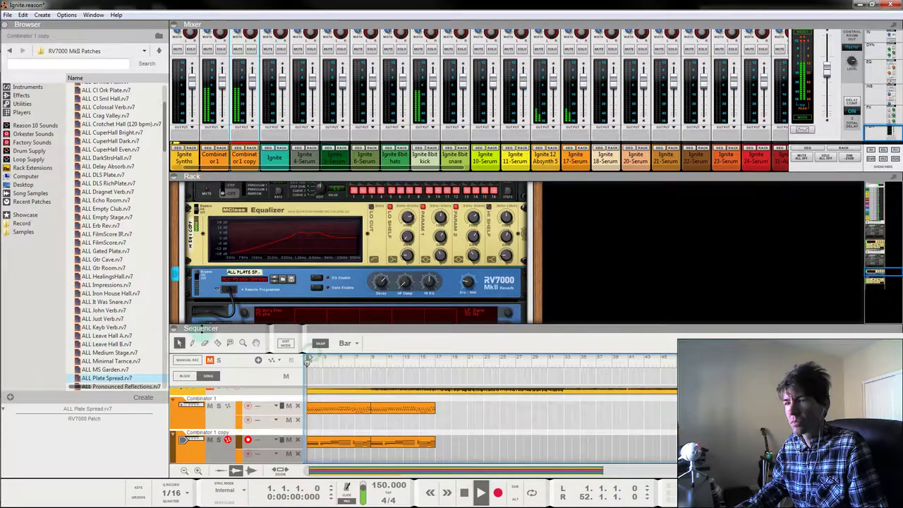
{"action": "left_click", "coordinate": [196, 276]}
{"action": "mouse_move", "coordinate": [470, 288]}
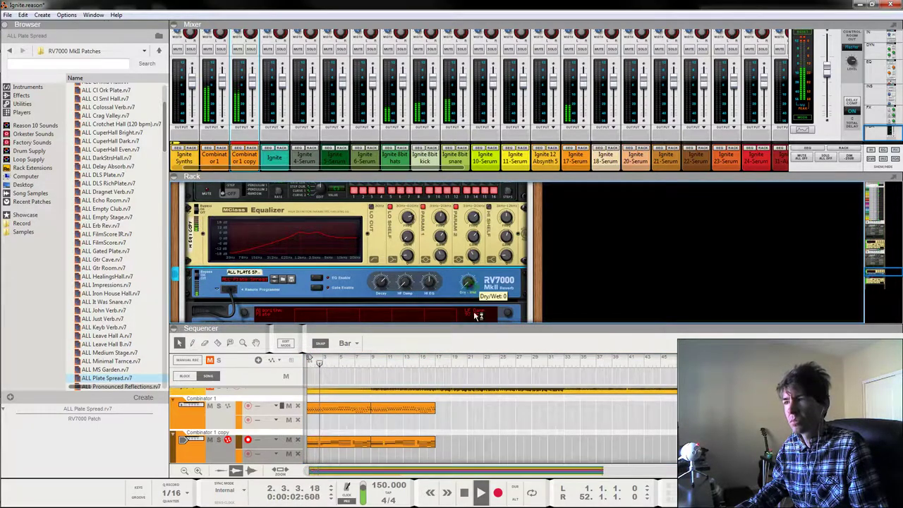
{"action": "left_click_drag", "start_coordinate": [471, 288], "coordinate": [472, 283]}
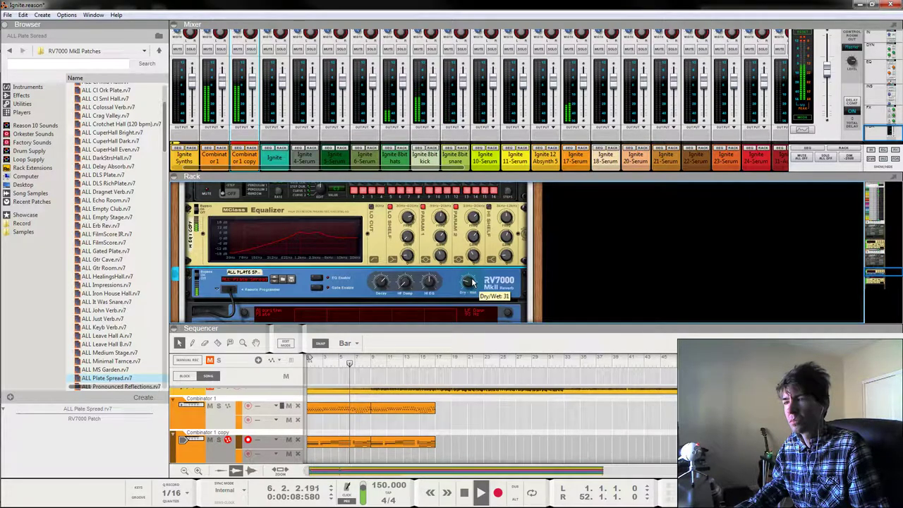
{"action": "left_click_drag", "start_coordinate": [472, 284], "coordinate": [472, 286]}
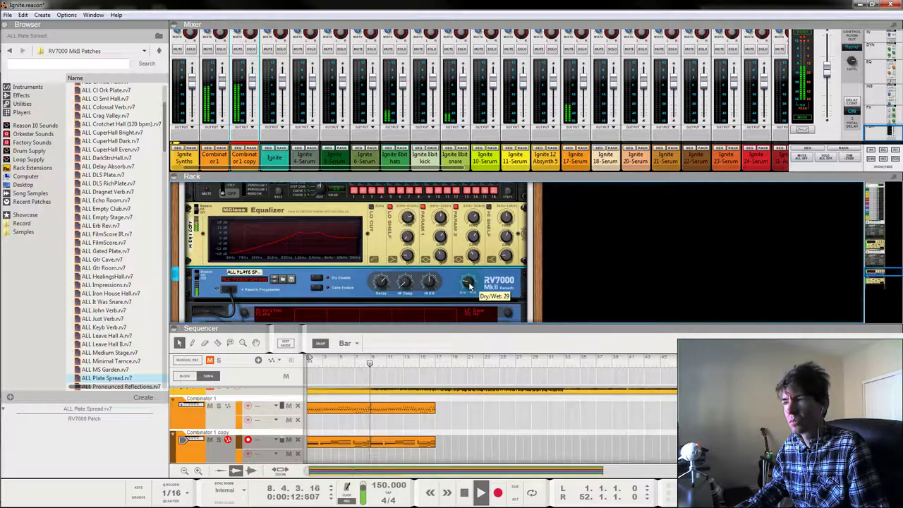
{"action": "mouse_move", "coordinate": [470, 286]}
{"action": "left_mouse_down"}
{"action": "mouse_move", "coordinate": [480, 335]}
{"action": "mouse_move", "coordinate": [470, 285]}
{"action": "left_mouse_up"}
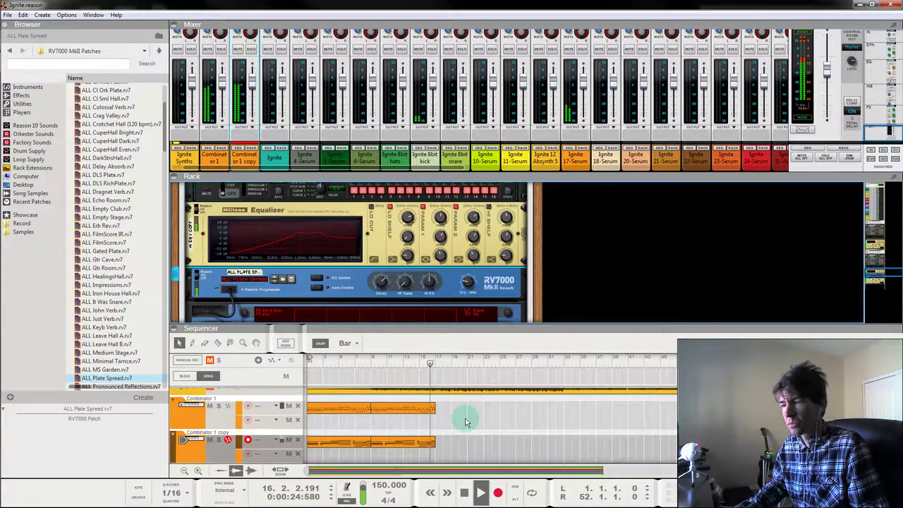
Replay the song from the start and adjust the Combinator 1 channel level in the mixer, trying -2.38 dB.
{"action": "left_click_drag", "start_coordinate": [374, 360], "coordinate": [242, 357]}
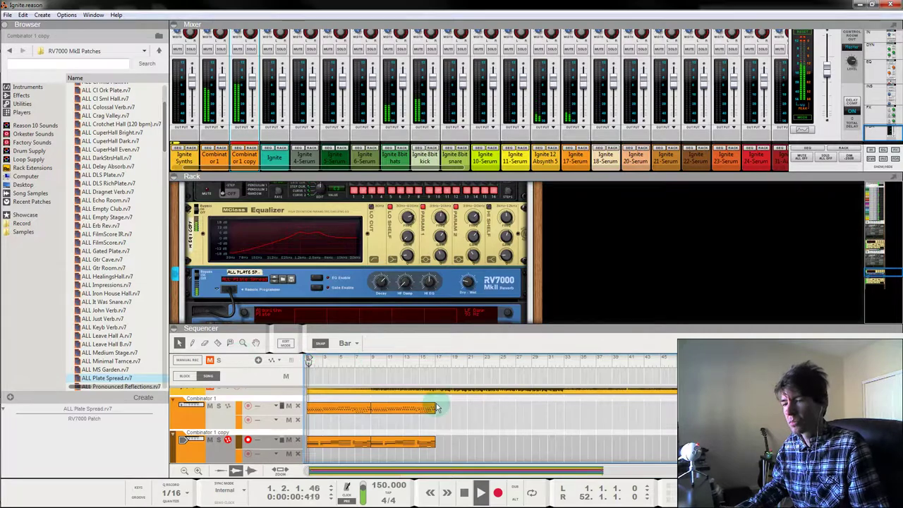
{"action": "left_click", "coordinate": [218, 415]}
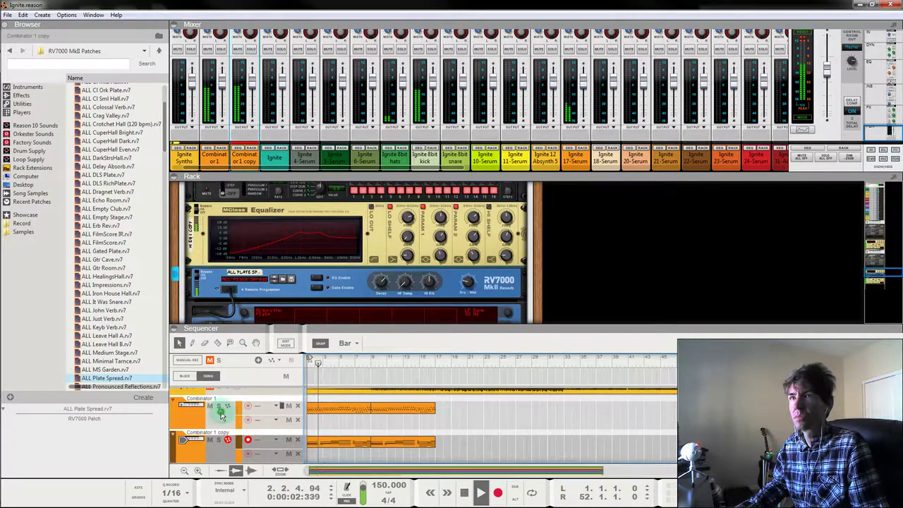
{"action": "left_click_drag", "start_coordinate": [226, 123], "coordinate": [221, 36]}
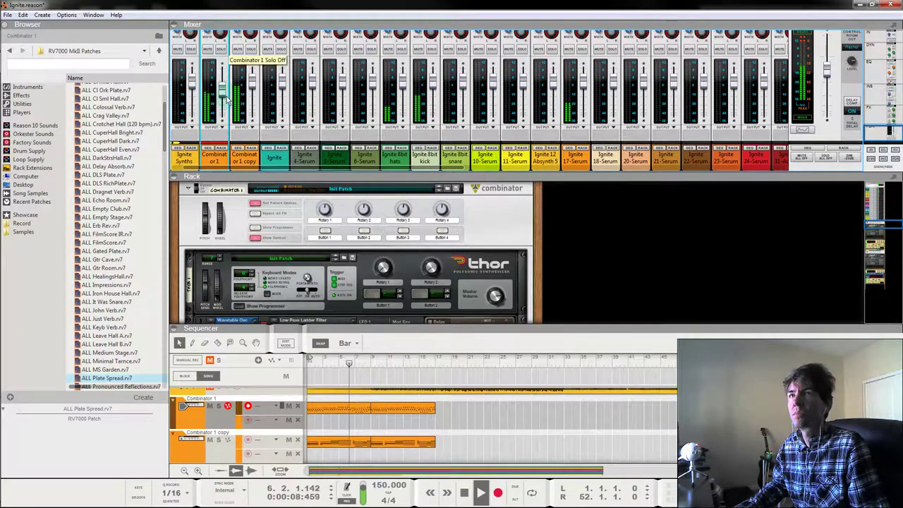
{"action": "left_click", "coordinate": [222, 90]}
{"action": "left_click_drag", "start_coordinate": [222, 93], "coordinate": [220, 73]}
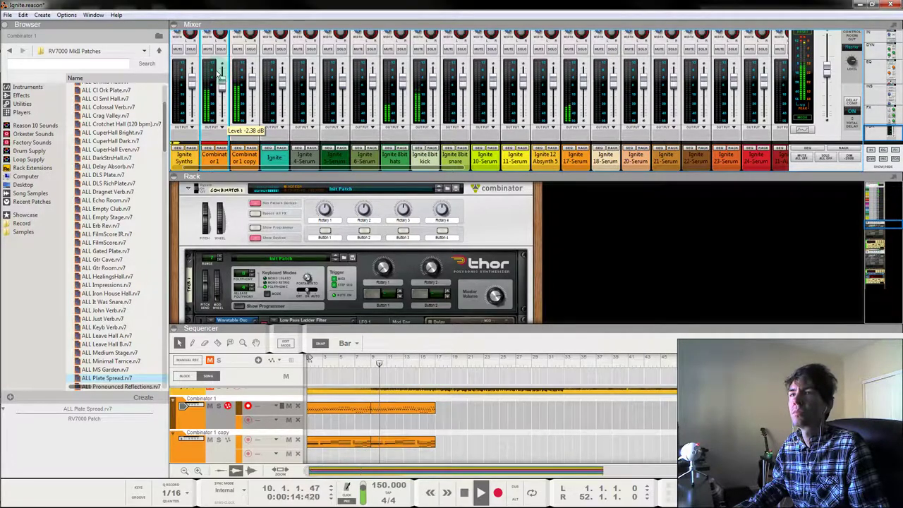
{"action": "mouse_move", "coordinate": [218, 71]}
{"action": "left_mouse_down"}
{"action": "mouse_move", "coordinate": [215, 62]}
{"action": "mouse_move", "coordinate": [210, 78]}
{"action": "left_mouse_up"}
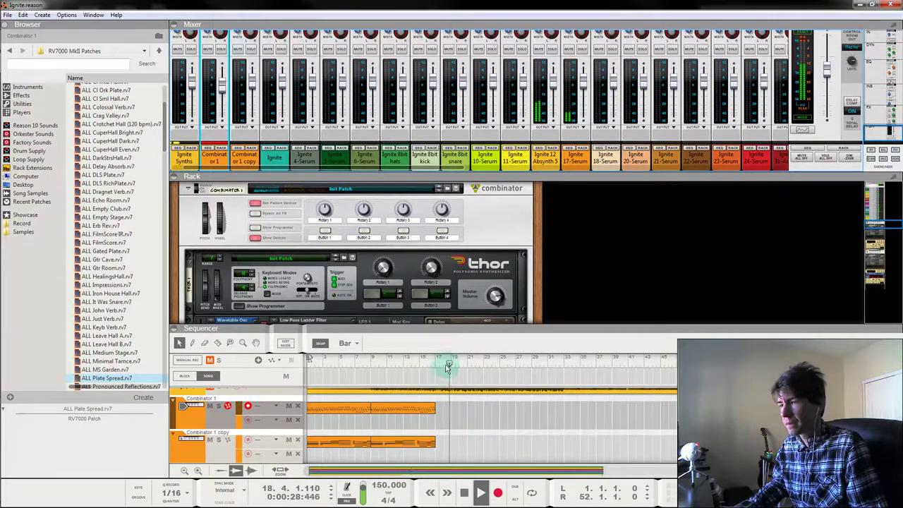
Replay the song from the start and set the Combinator 1 mixer channel's stereo width to 54.
{"action": "left_click_drag", "start_coordinate": [448, 365], "coordinate": [141, 336]}
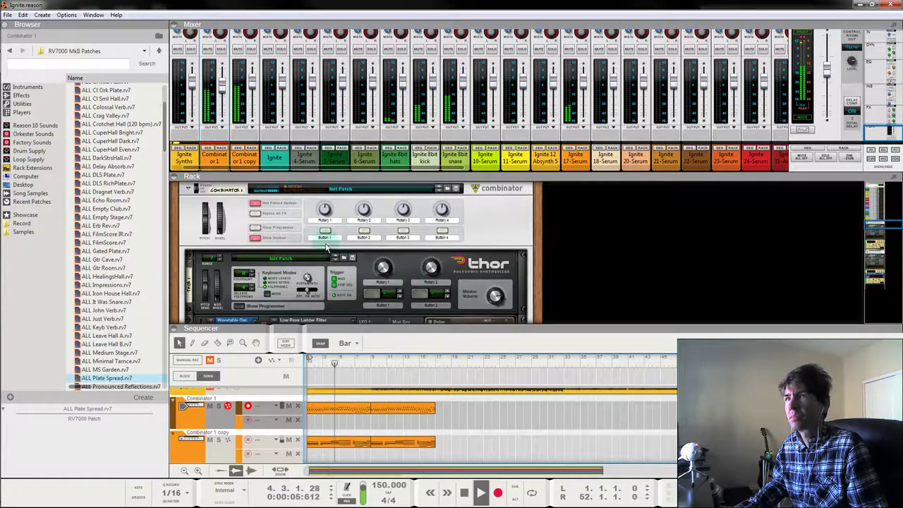
{"action": "scroll", "coordinate": [238, 109], "scroll_direction": "up", "scroll_amount": 3}
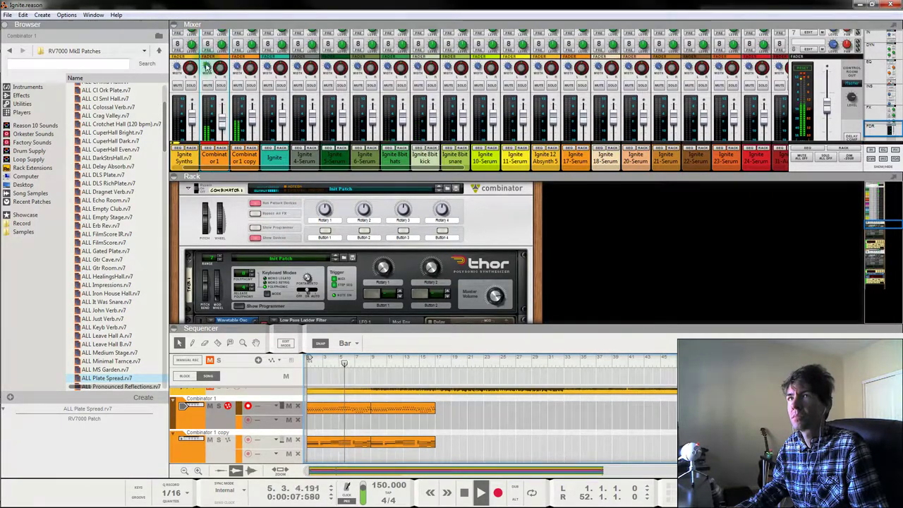
{"action": "left_click_drag", "start_coordinate": [213, 101], "coordinate": [220, 81]}
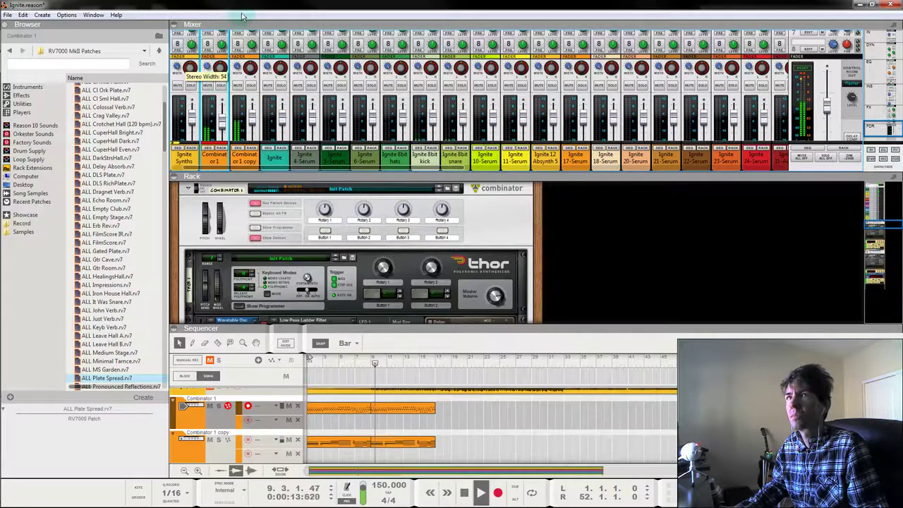
{"action": "scroll", "coordinate": [586, 268], "scroll_direction": "down", "scroll_amount": 3}
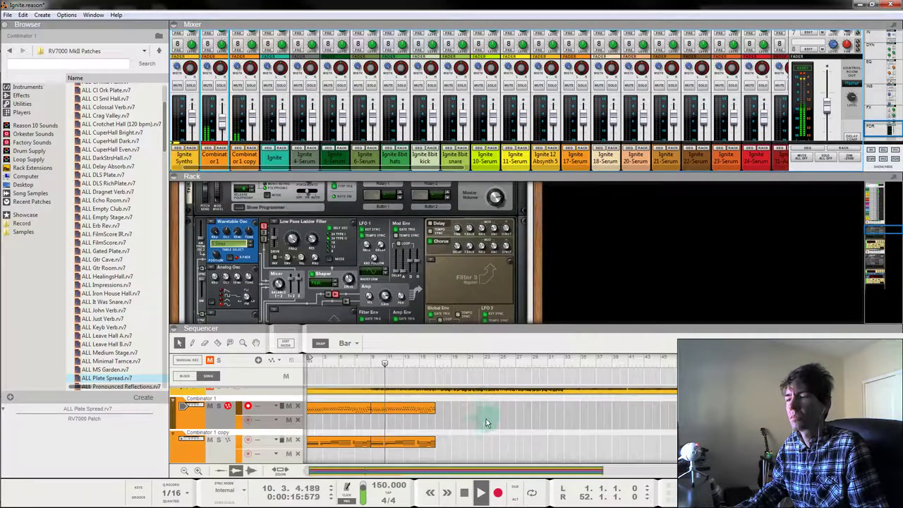
{"action": "scroll", "coordinate": [465, 135], "scroll_direction": "down", "scroll_amount": 2}
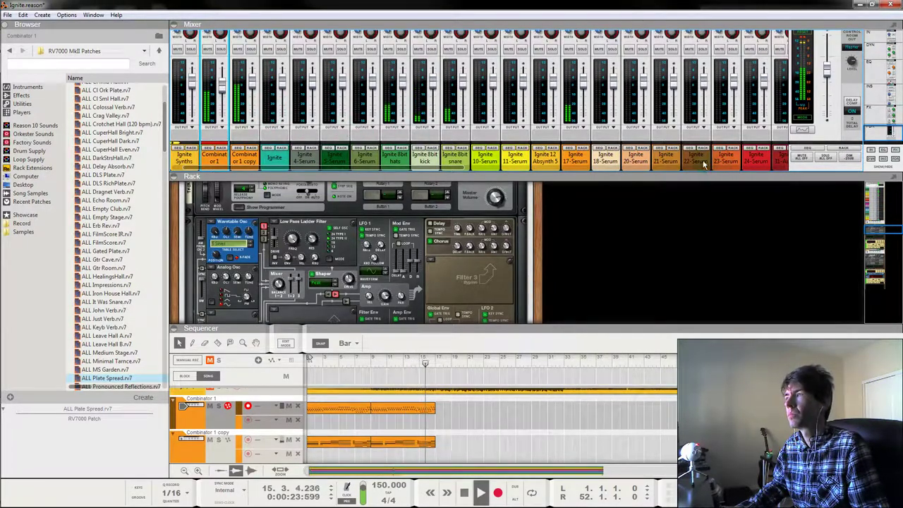
Restart playback from bar 1 and pull the Combinator 1 and Combinator 1 copy faders fully down to -∞ dB.
{"action": "left_click_drag", "start_coordinate": [457, 168], "coordinate": [414, 155]}
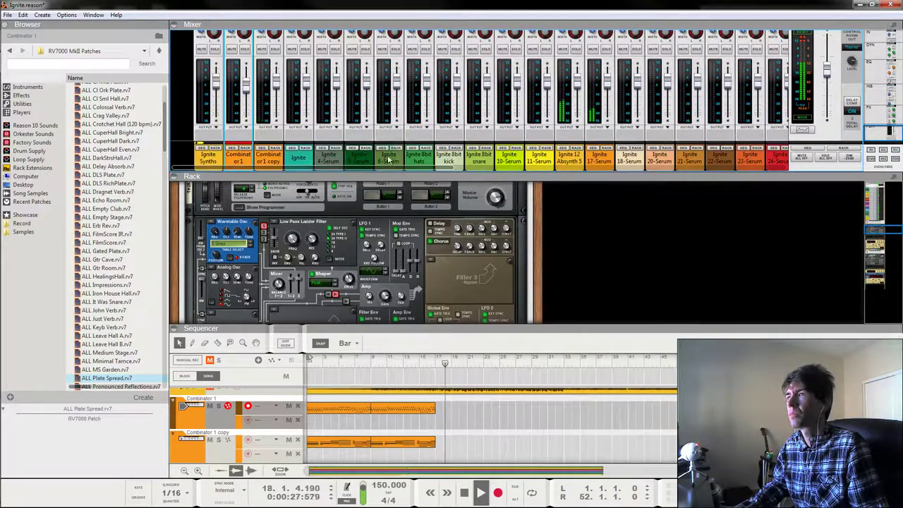
{"action": "left_click_drag", "start_coordinate": [393, 361], "coordinate": [267, 364]}
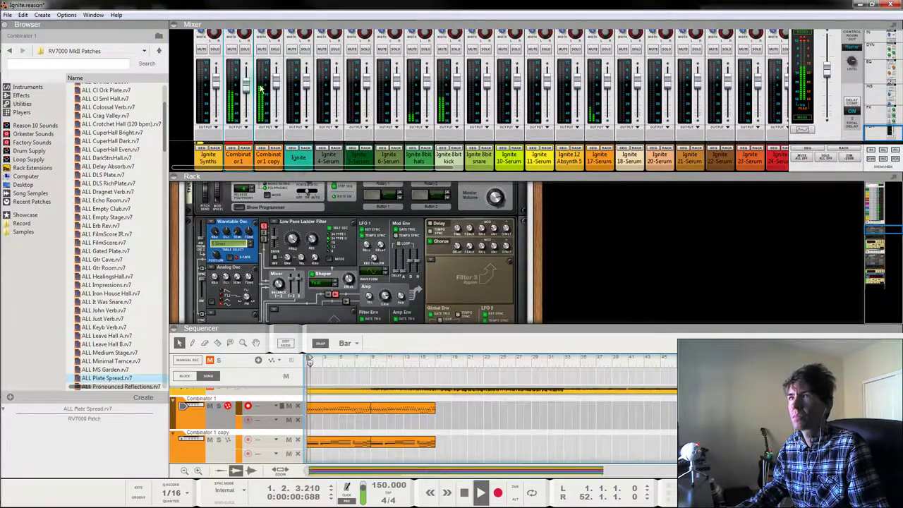
{"action": "left_click_drag", "start_coordinate": [248, 84], "coordinate": [250, 117]}
{"action": "left_click_drag", "start_coordinate": [280, 88], "coordinate": [281, 121]}
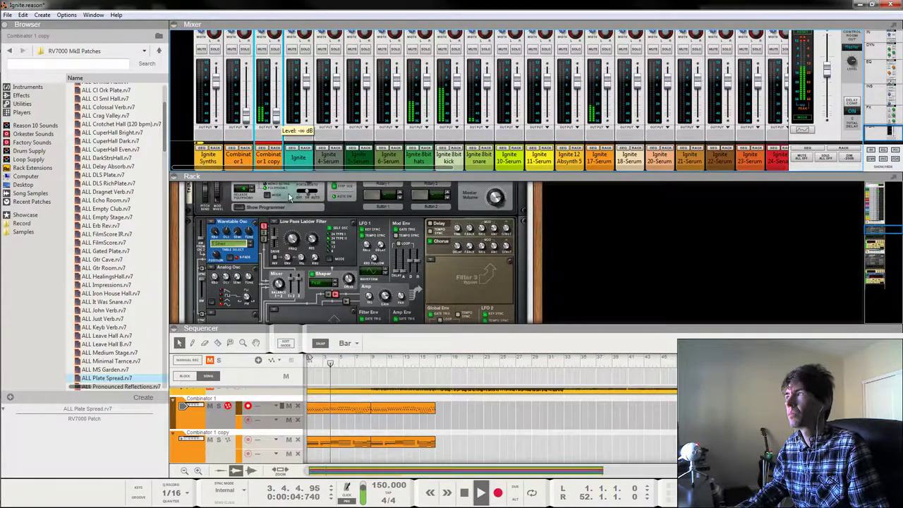
Lower the master fader, then raise it through -8.73 and -8.19 dB while listening from the start and around bars 12 and 18.
{"action": "left_click_drag", "start_coordinate": [829, 71], "coordinate": [834, 96]}
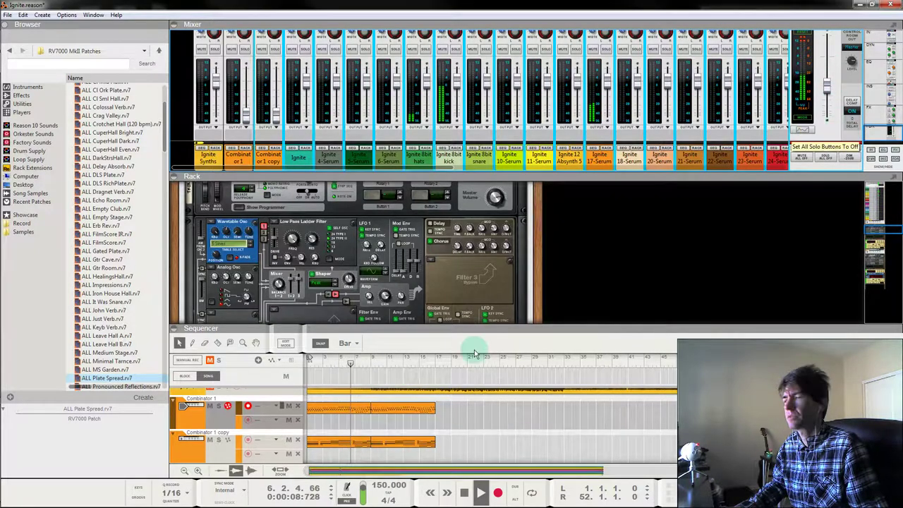
{"action": "left_click_drag", "start_coordinate": [358, 361], "coordinate": [210, 351]}
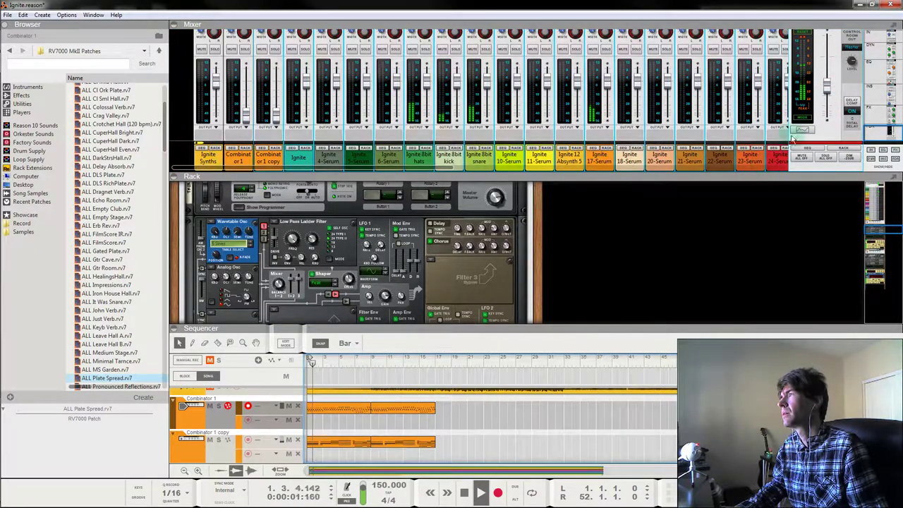
{"action": "left_click_drag", "start_coordinate": [828, 88], "coordinate": [828, 39]}
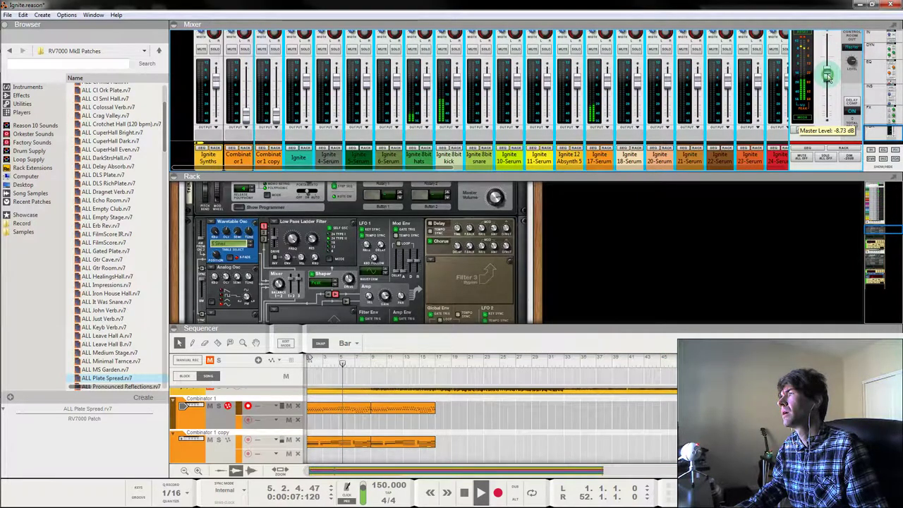
{"action": "left_click_drag", "start_coordinate": [829, 78], "coordinate": [829, 77]}
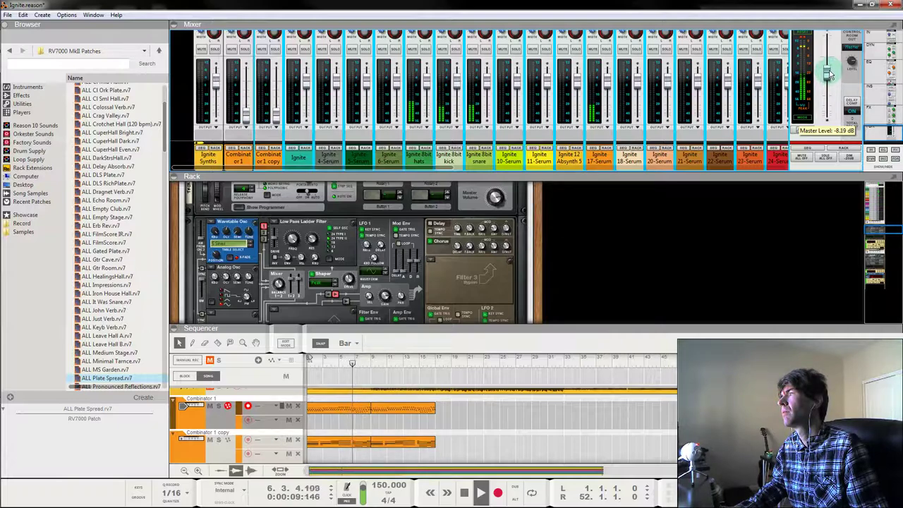
{"action": "left_click", "coordinate": [395, 362]}
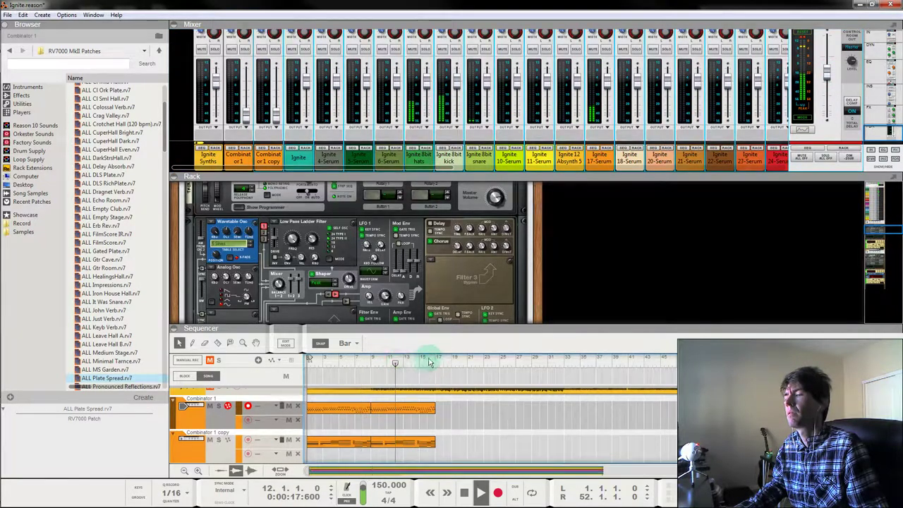
{"action": "left_click", "coordinate": [444, 362]}
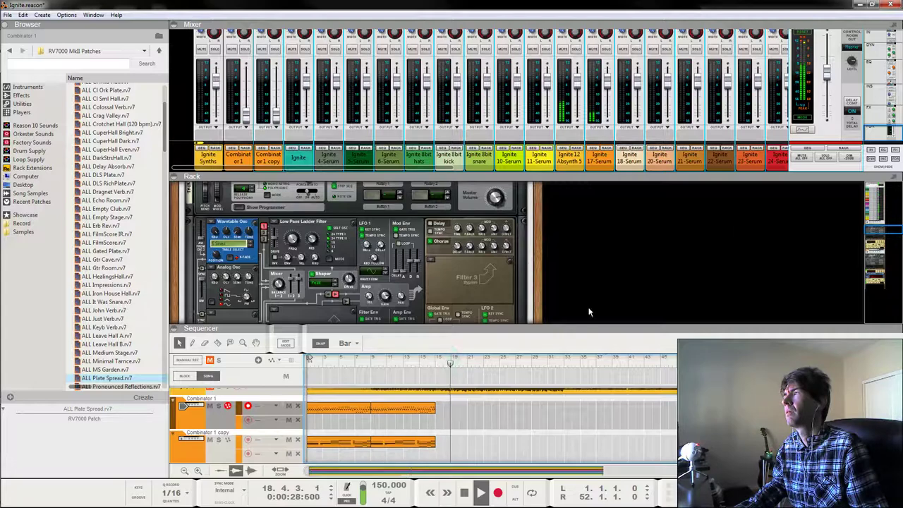
{"action": "left_click_drag", "start_coordinate": [825, 73], "coordinate": [826, 76]}
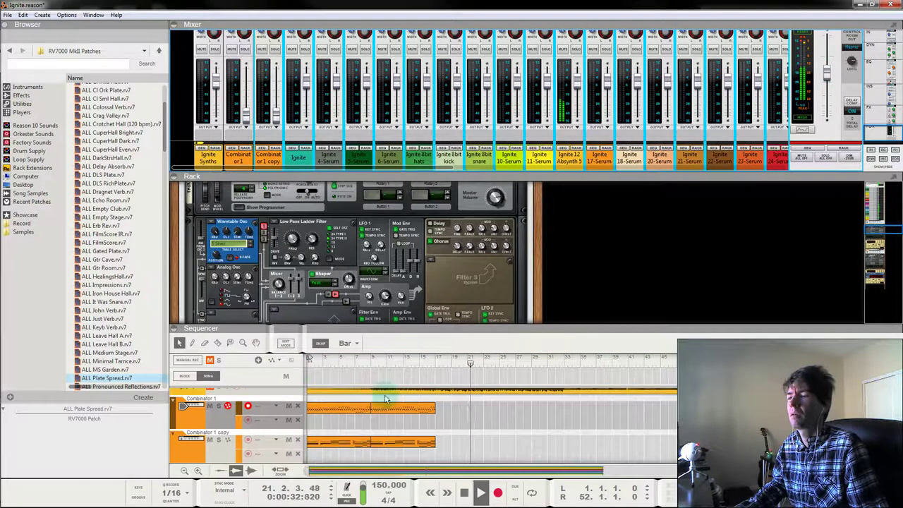
Replay the song from the start and bring the Combinator 1 copy fader back up, trying -1.88 and -0.90 dB.
{"action": "left_click_drag", "start_coordinate": [400, 361], "coordinate": [226, 360]}
{"action": "left_click_drag", "start_coordinate": [277, 116], "coordinate": [274, 47]}
{"action": "left_click_drag", "start_coordinate": [277, 97], "coordinate": [276, 55]}
{"action": "left_click_drag", "start_coordinate": [279, 99], "coordinate": [278, 92]}
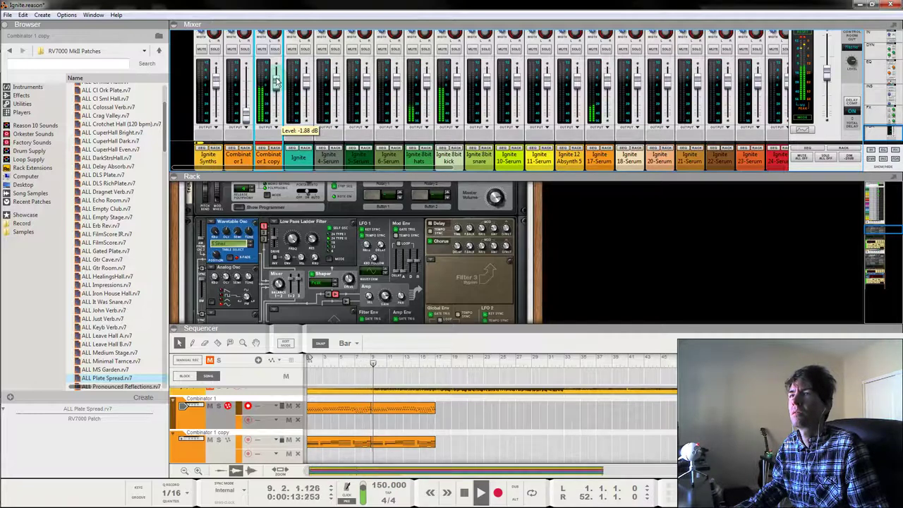
{"action": "left_click_drag", "start_coordinate": [277, 81], "coordinate": [277, 81]}
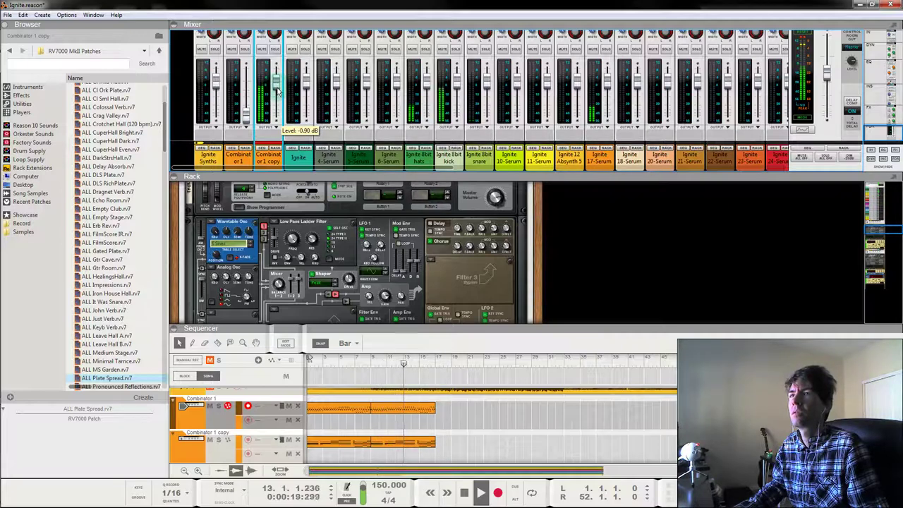
{"action": "left_click_drag", "start_coordinate": [278, 90], "coordinate": [277, 91]}
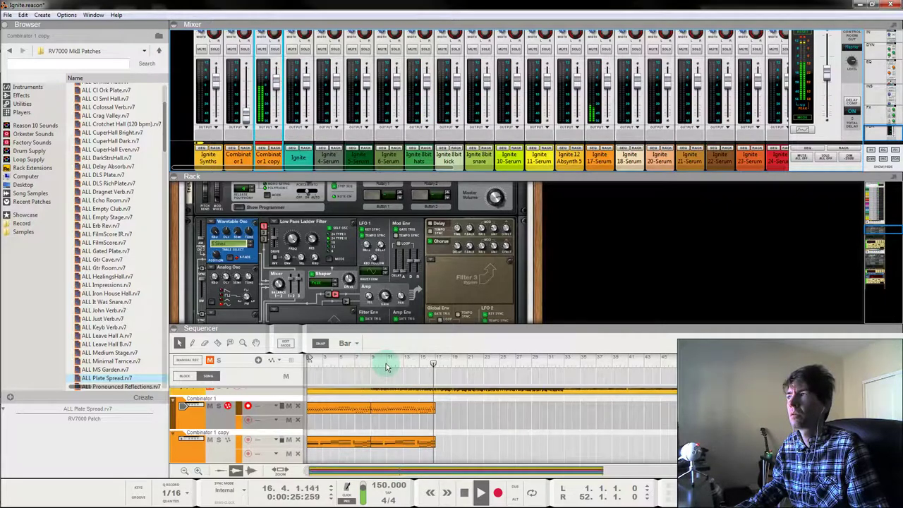
Replay from around bar 14 and from the start, raise the Combinator 1 fader through -12.18 to -1.91 dB, and save the song.
{"action": "mouse_move", "coordinate": [398, 364]}
{"action": "left_mouse_down"}
{"action": "mouse_move", "coordinate": [343, 364]}
{"action": "mouse_move", "coordinate": [412, 364]}
{"action": "left_mouse_up"}
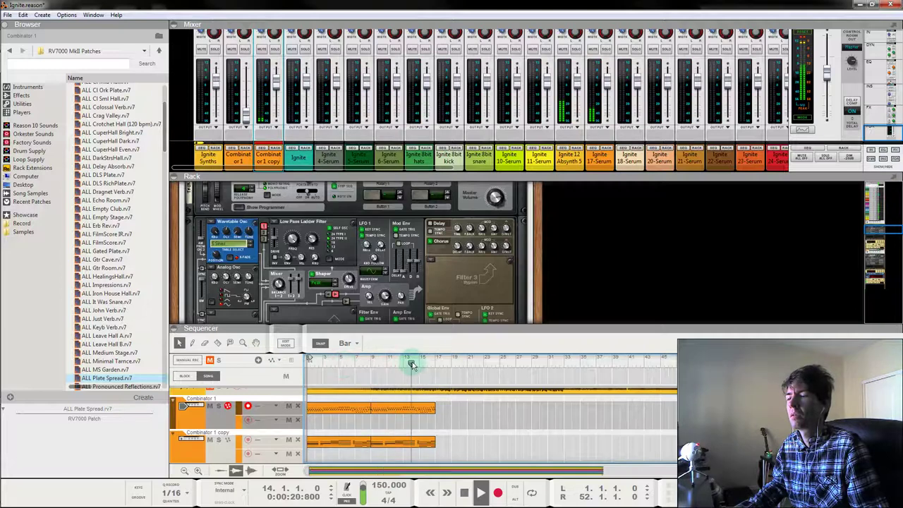
{"action": "left_click", "coordinate": [275, 88]}
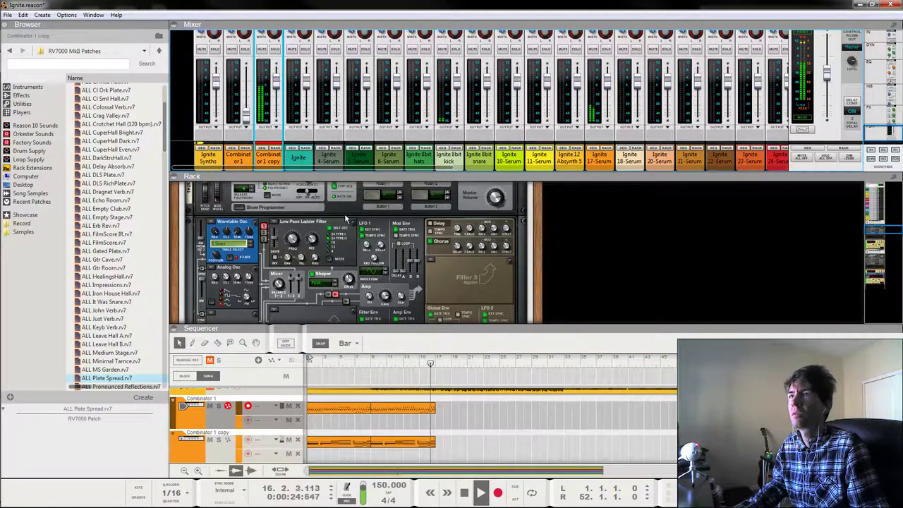
{"action": "left_click_drag", "start_coordinate": [430, 363], "coordinate": [266, 352]}
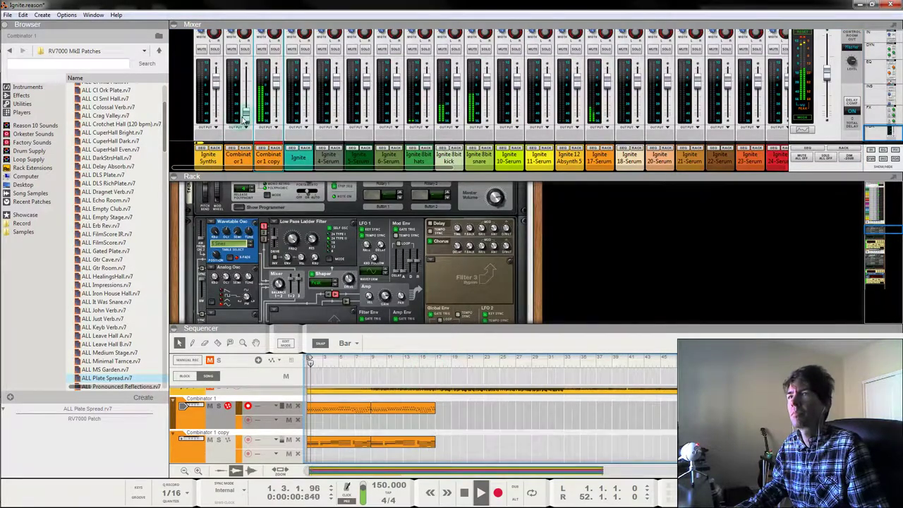
{"action": "left_click_drag", "start_coordinate": [244, 120], "coordinate": [246, 27]}
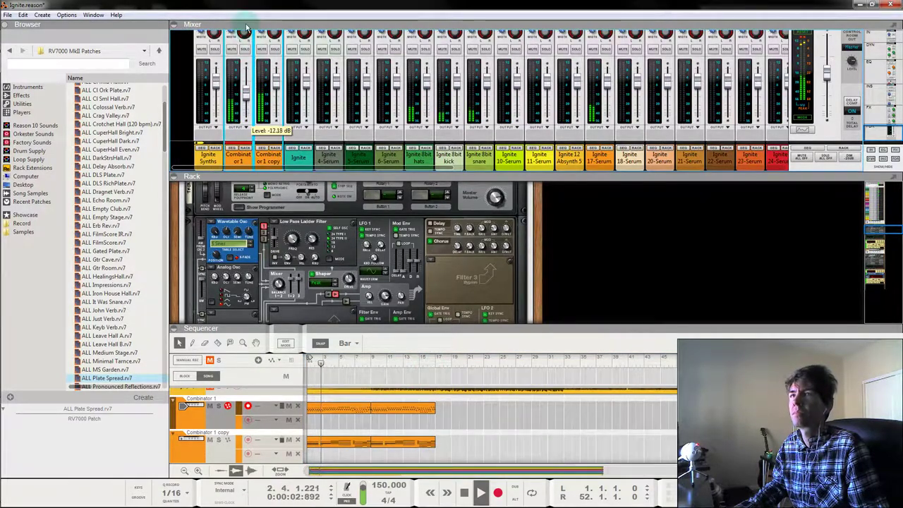
{"action": "left_click_drag", "start_coordinate": [246, 97], "coordinate": [246, 75]}
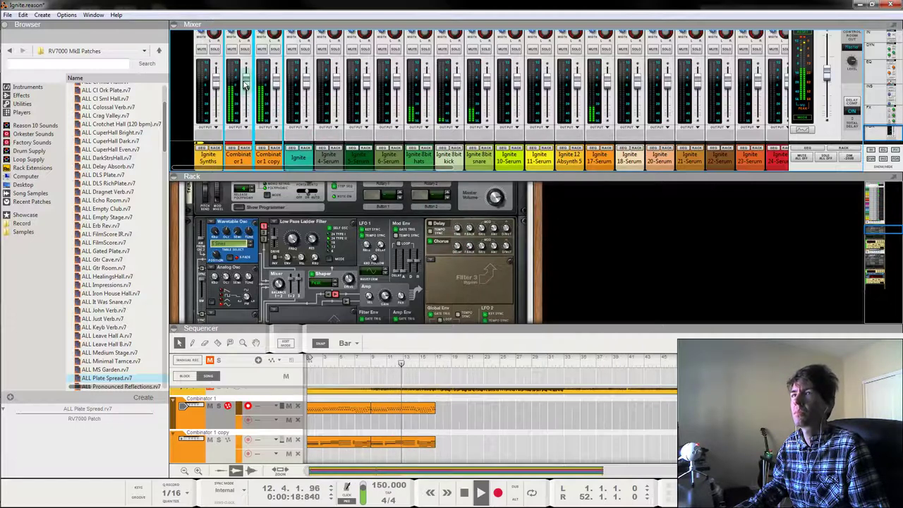
{"action": "mouse_move", "coordinate": [248, 86]}
{"action": "left_mouse_down"}
{"action": "mouse_move", "coordinate": [250, 119]}
{"action": "mouse_move", "coordinate": [248, 90]}
{"action": "left_mouse_up"}
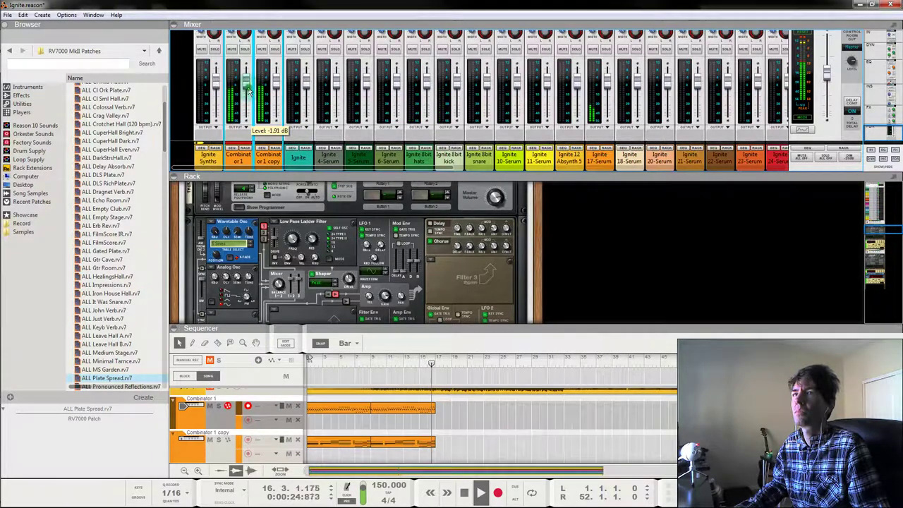
{"action": "left_click", "coordinate": [614, 262]}
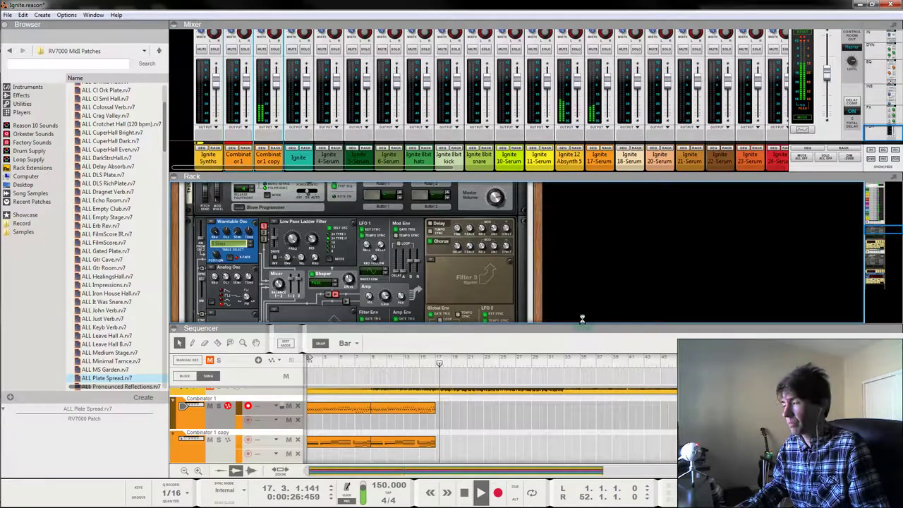
Replay the song from the start and adjust the Portamento of Combinator 1's Thor by ear, trying 34.
{"action": "left_click_drag", "start_coordinate": [341, 357], "coordinate": [249, 356]}
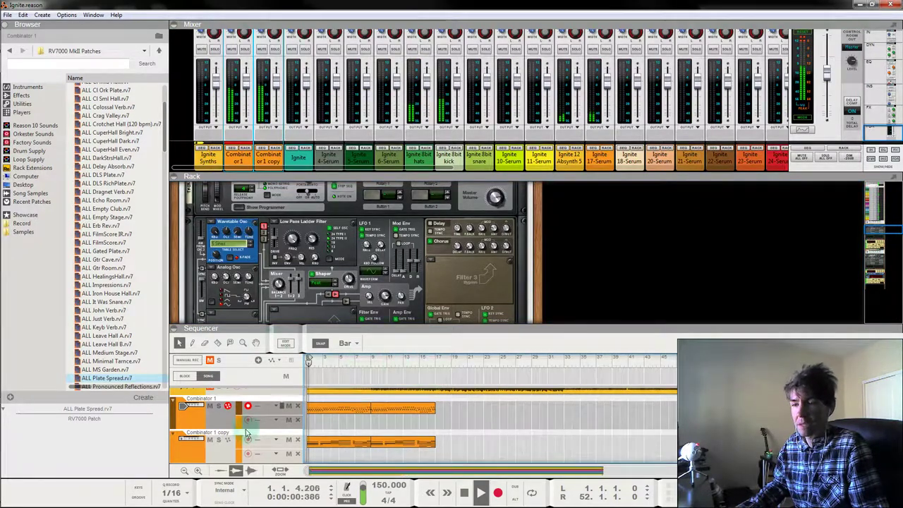
{"action": "scroll", "coordinate": [314, 247], "scroll_direction": "up", "scroll_amount": 2}
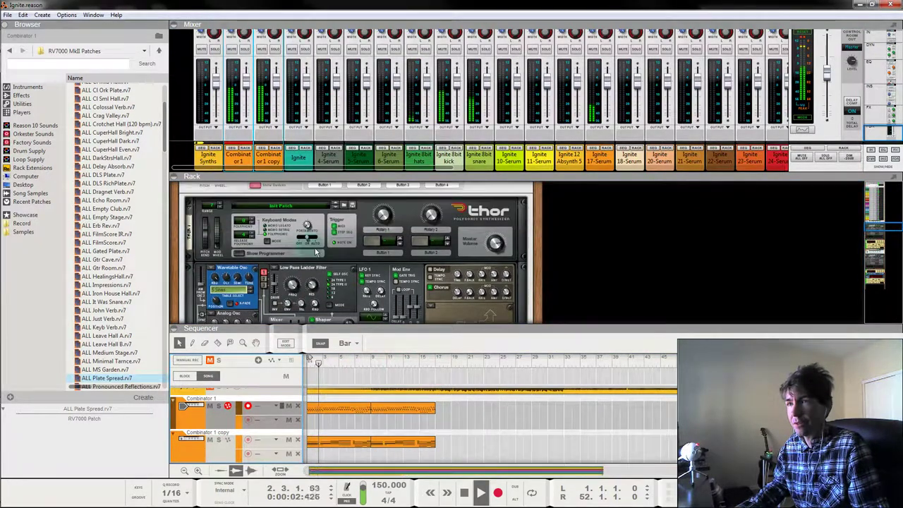
{"action": "left_click", "coordinate": [311, 225]}
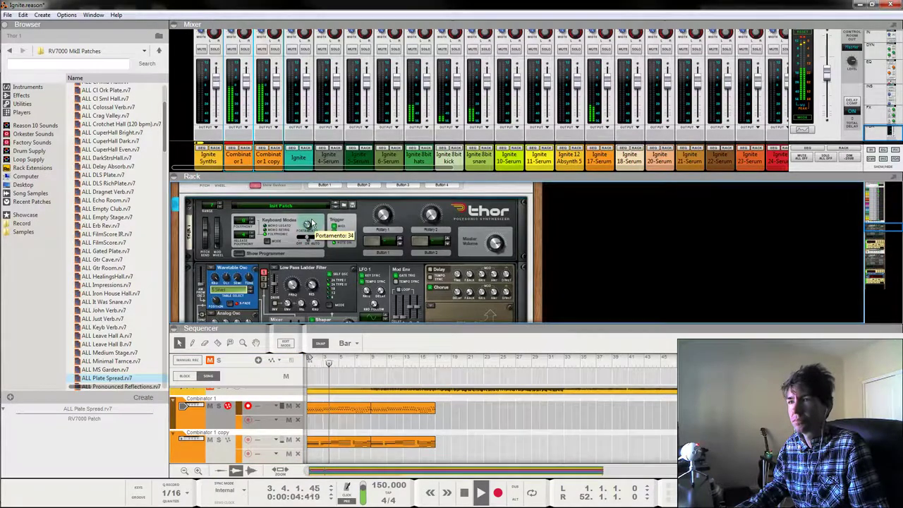
{"action": "mouse_move", "coordinate": [310, 225]}
{"action": "left_mouse_down"}
{"action": "mouse_move", "coordinate": [308, 233]}
{"action": "mouse_move", "coordinate": [318, 218]}
{"action": "left_mouse_up"}
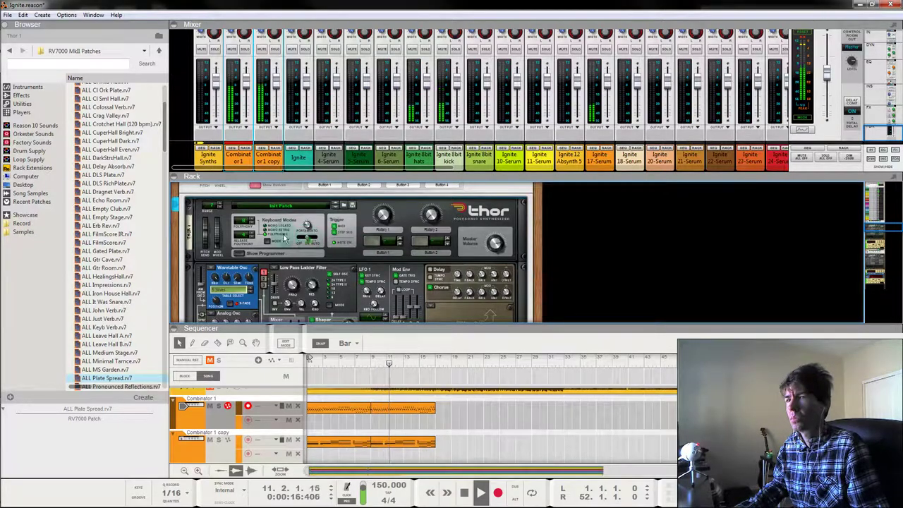
Shorten the Amp Env Decay of Combinator 1's Thor through 316 to 229 ms and replay the song from the start.
{"action": "scroll", "coordinate": [556, 261], "scroll_direction": "down", "scroll_amount": 2}
{"action": "scroll", "coordinate": [555, 264], "scroll_direction": "down", "scroll_amount": 2}
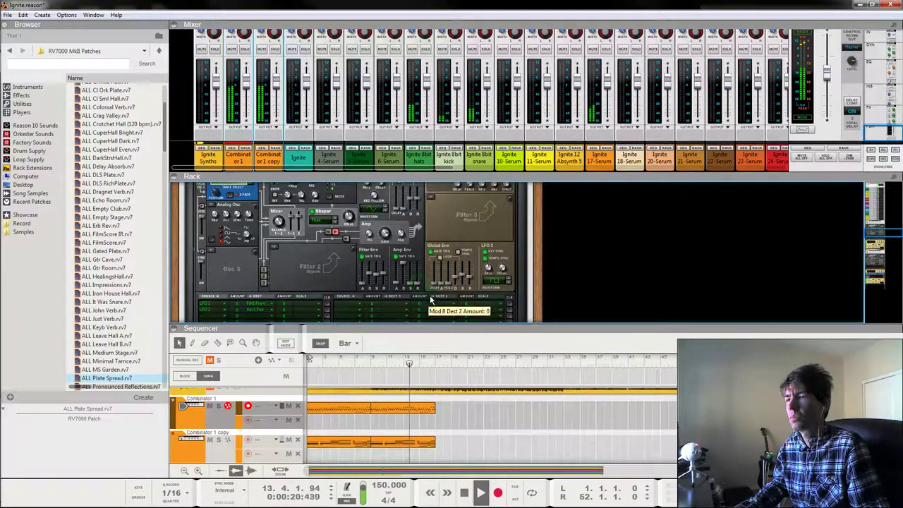
{"action": "left_click_drag", "start_coordinate": [405, 281], "coordinate": [405, 288]}
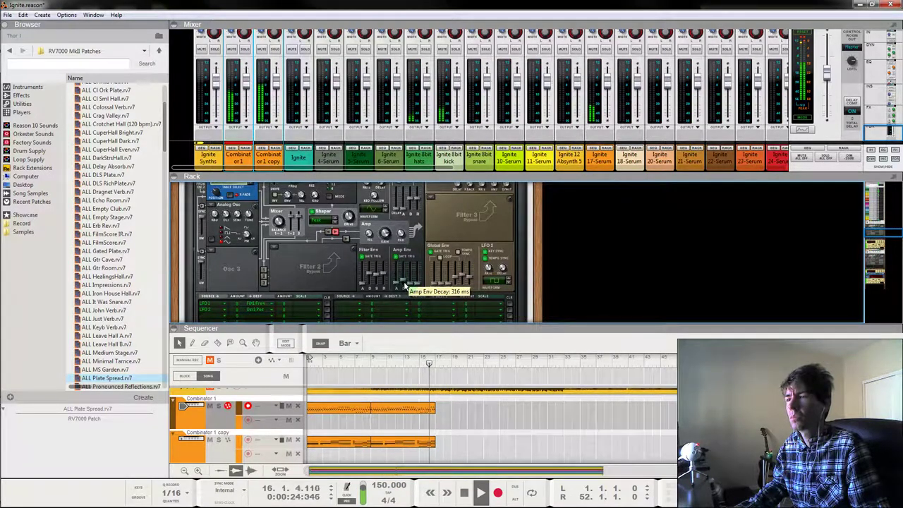
{"action": "left_click", "coordinate": [367, 365]}
{"action": "key", "text": "Home"}
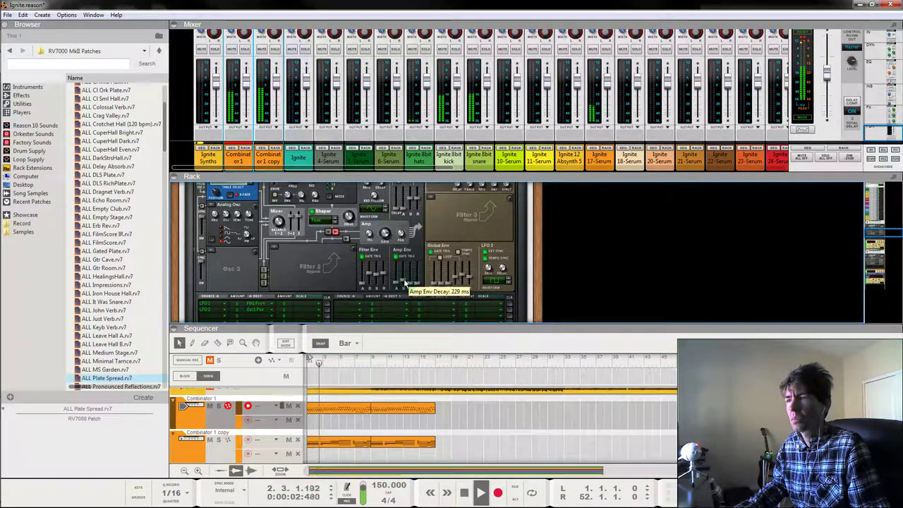
Record automation that gradually raises Thor 1's Amp Env Decay from about bar 5 to bar 17, keeping only the automation clip.
{"action": "right_click", "coordinate": [406, 282]}
{"action": "left_click", "coordinate": [434, 287]}
{"action": "key", "text": "ctrl+Return"}
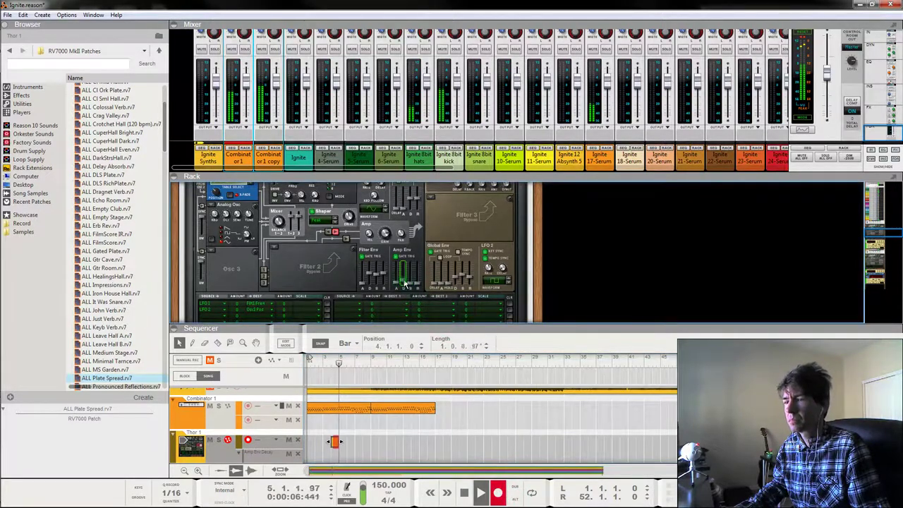
{"action": "left_click_drag", "start_coordinate": [405, 274], "coordinate": [497, 167]}
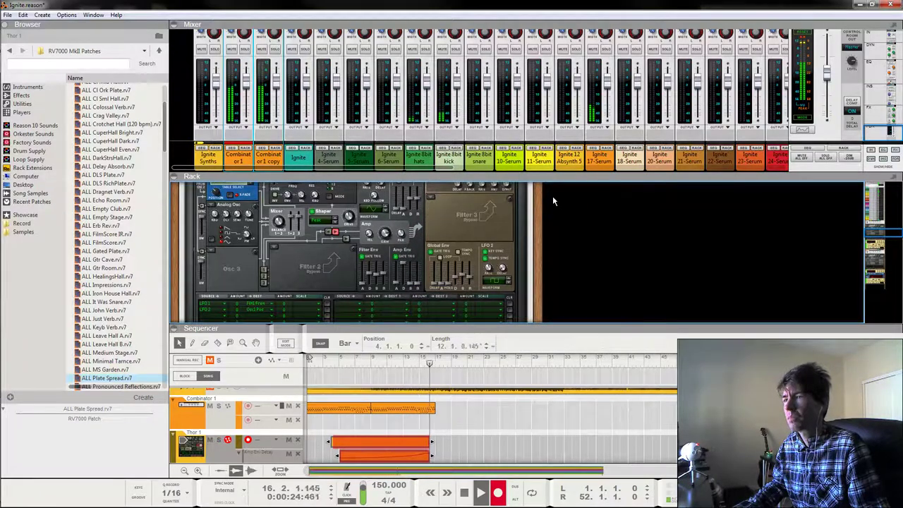
{"action": "left_click", "coordinate": [333, 363]}
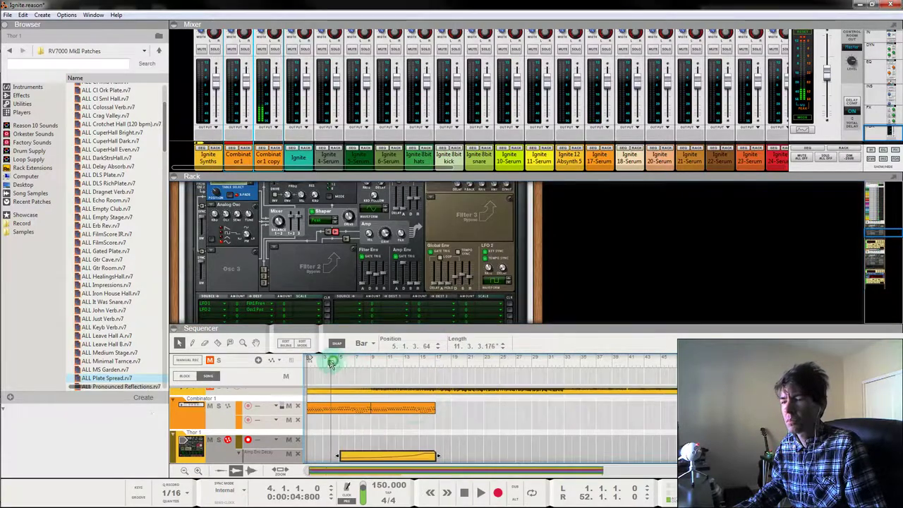
Play back the song from bar 4 to check the recorded decay automation, and save the song.
{"action": "left_click", "coordinate": [458, 422]}
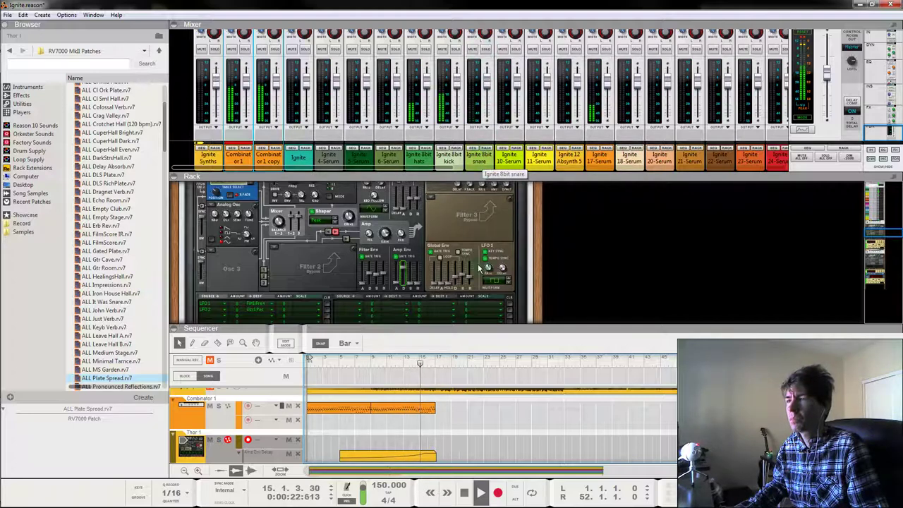
{"action": "left_click", "coordinate": [492, 406]}
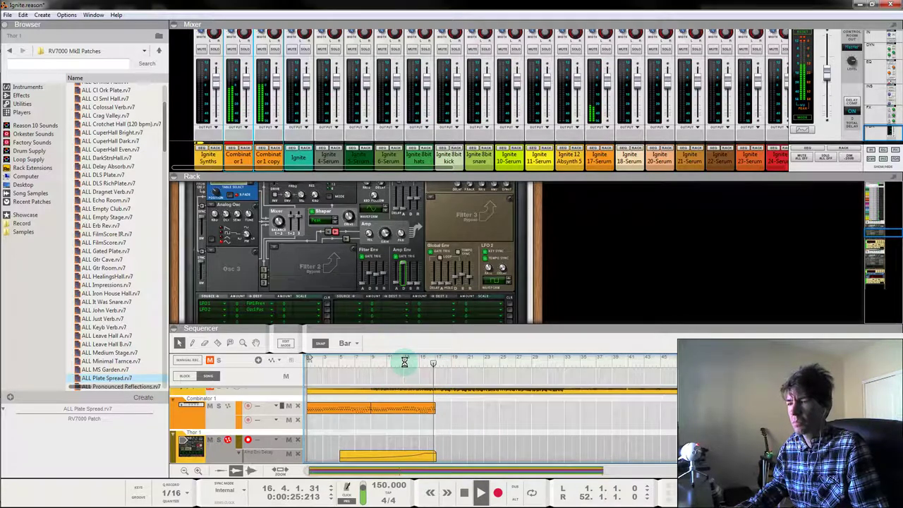
{"action": "key", "text": "space"}
{"action": "key", "text": "space"}
Bring Thor 1's upper controls into view and replay the song from the start to check the sound.
{"action": "scroll", "coordinate": [303, 280], "scroll_direction": "up", "scroll_amount": 1}
{"action": "scroll", "coordinate": [302, 280], "scroll_direction": "up", "scroll_amount": 3}
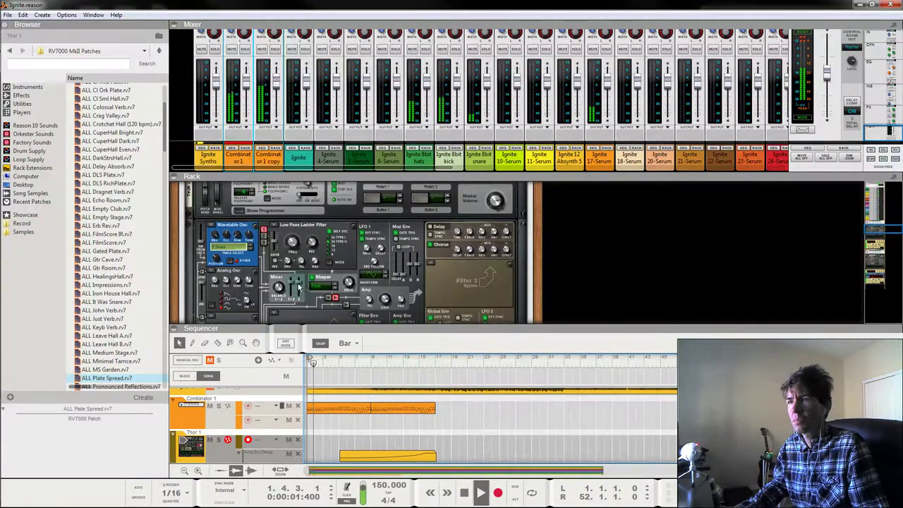
{"action": "left_click_drag", "start_coordinate": [356, 362], "coordinate": [216, 344]}
{"action": "key", "text": "space"}
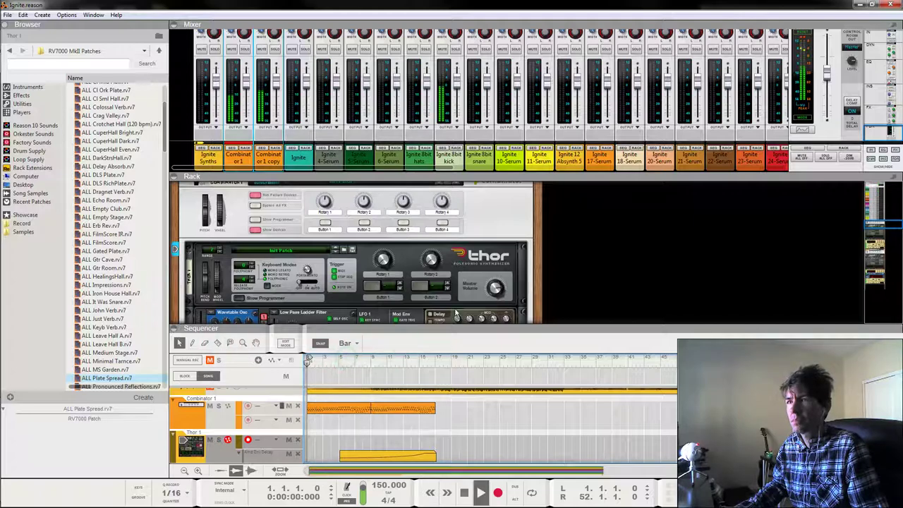
{"action": "key", "text": "space"}
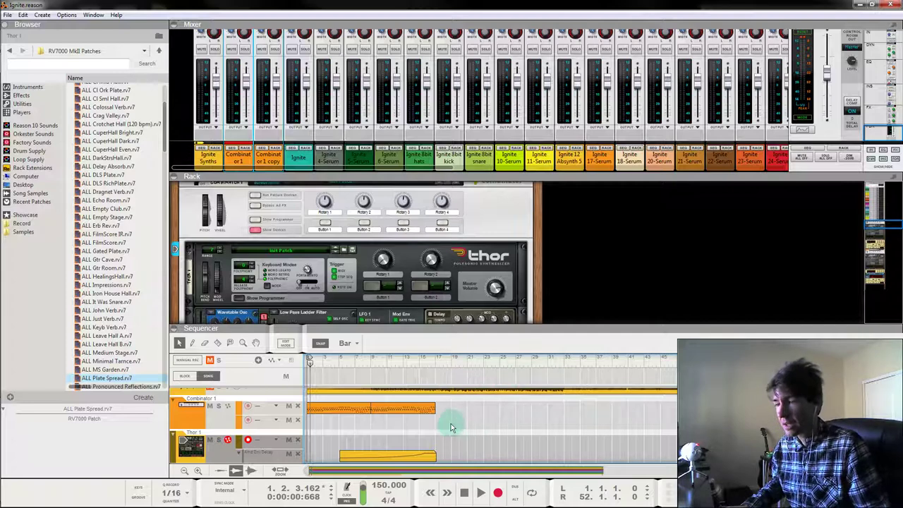
Listen to the passage after the synth clips end around bar 17, and select the Combinator 1 copy track.
{"action": "scroll", "coordinate": [445, 423], "scroll_direction": "up", "scroll_amount": 1}
{"action": "scroll", "coordinate": [445, 423], "scroll_direction": "down", "scroll_amount": 1}
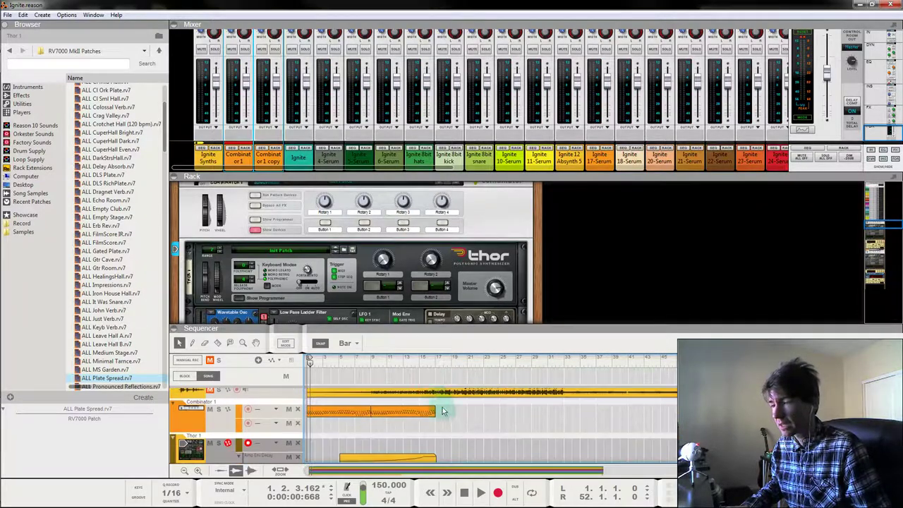
{"action": "left_click", "coordinate": [432, 358]}
{"action": "key", "text": "space"}
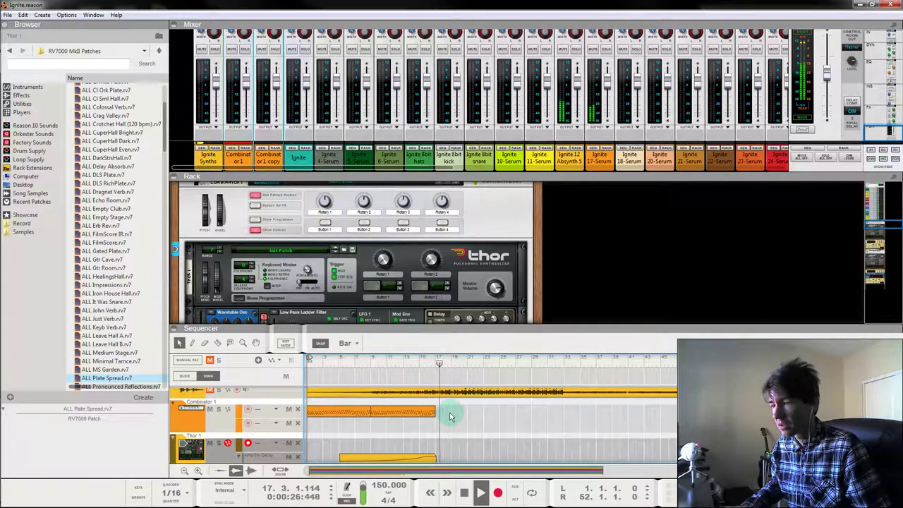
{"action": "key", "text": "space"}
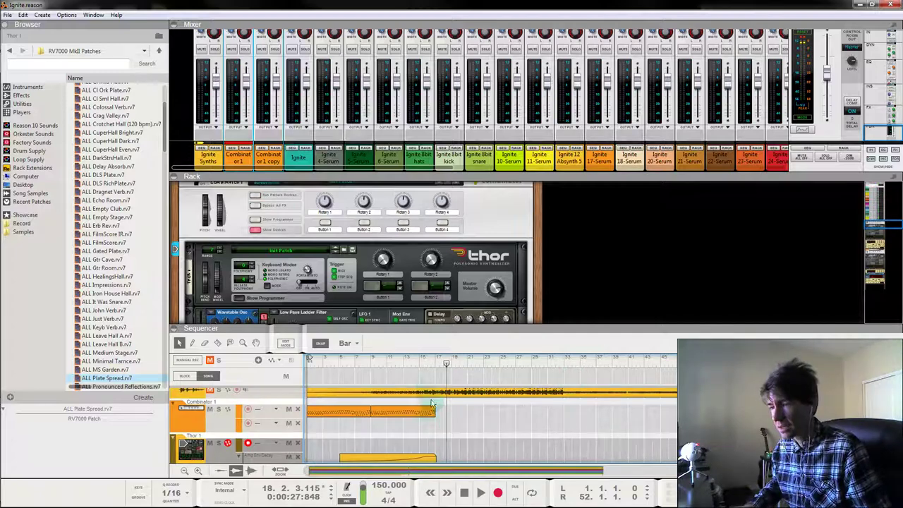
{"action": "scroll", "coordinate": [427, 416], "scroll_direction": "down", "scroll_amount": 2}
{"action": "left_click", "coordinate": [212, 452]}
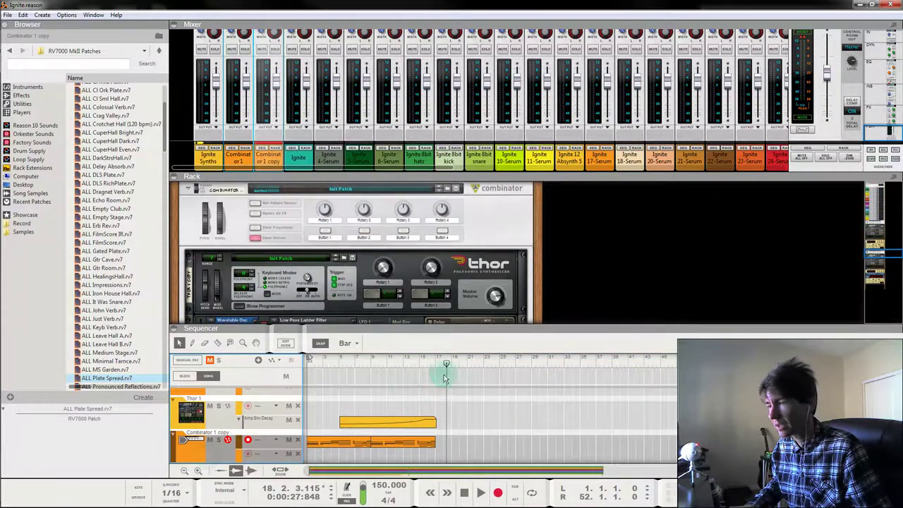